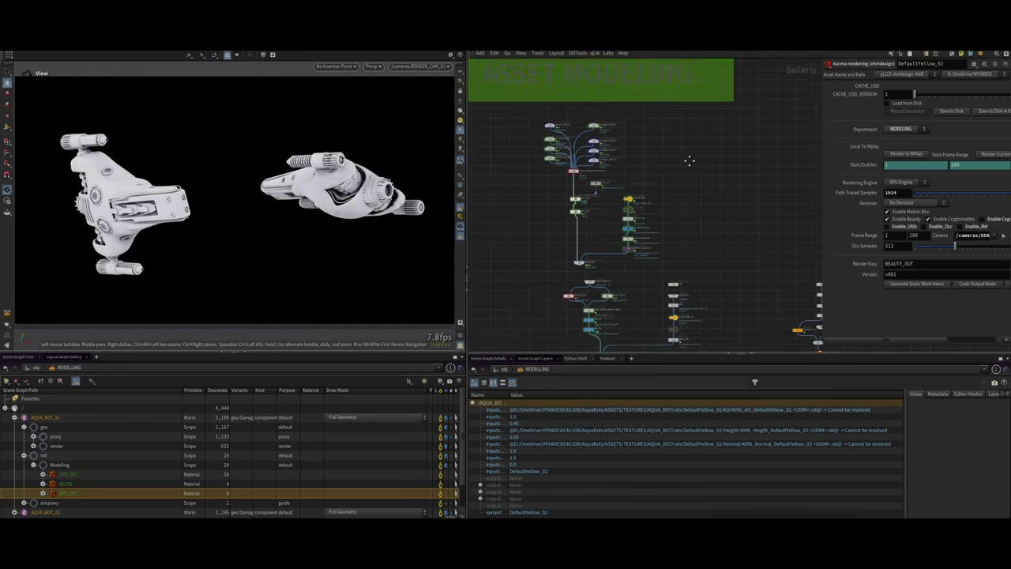
# - Examine the Default and Damaged LOD component geometry nodes and the chain below them in the MODELLING network
pyautogui.moveTo(723, 199); pyautogui.dragTo(701, 171, button='middle')
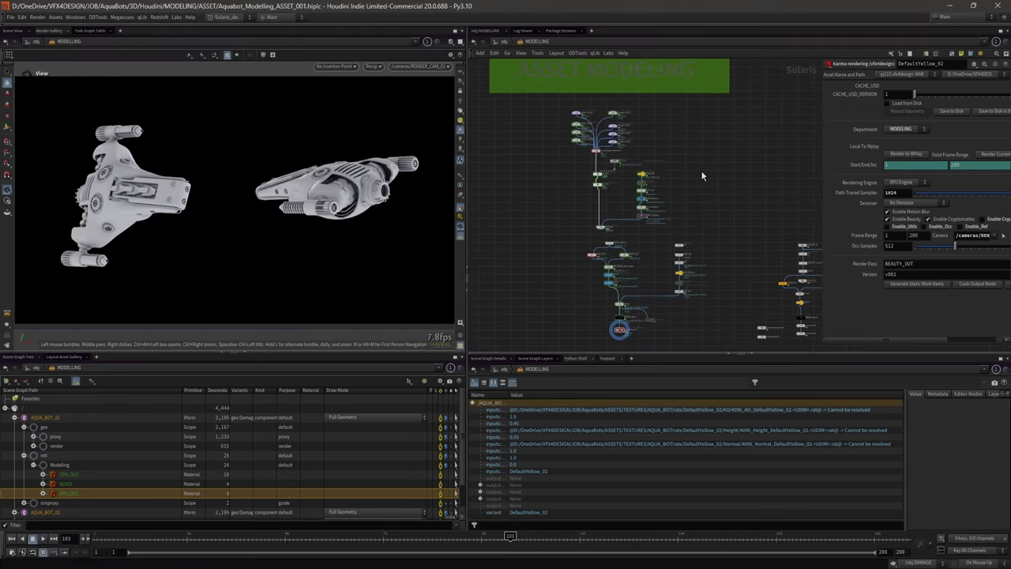
pyautogui.scroll(1, 699, 170)
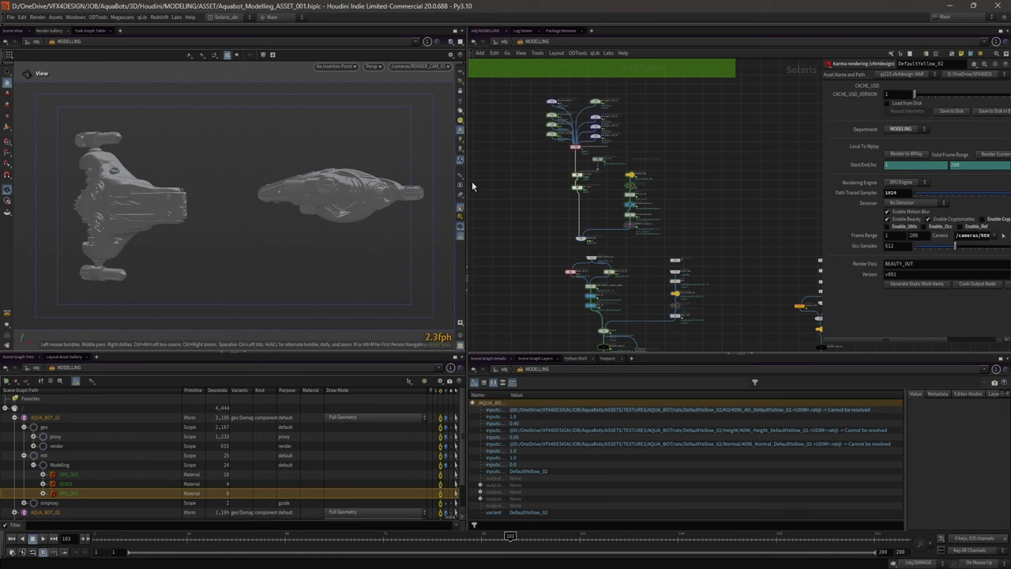
pyautogui.moveTo(524, 81); pyautogui.dragTo(519, 111, button='middle')
pyautogui.moveTo(526, 164); pyautogui.dragTo(550, 211, button='middle')
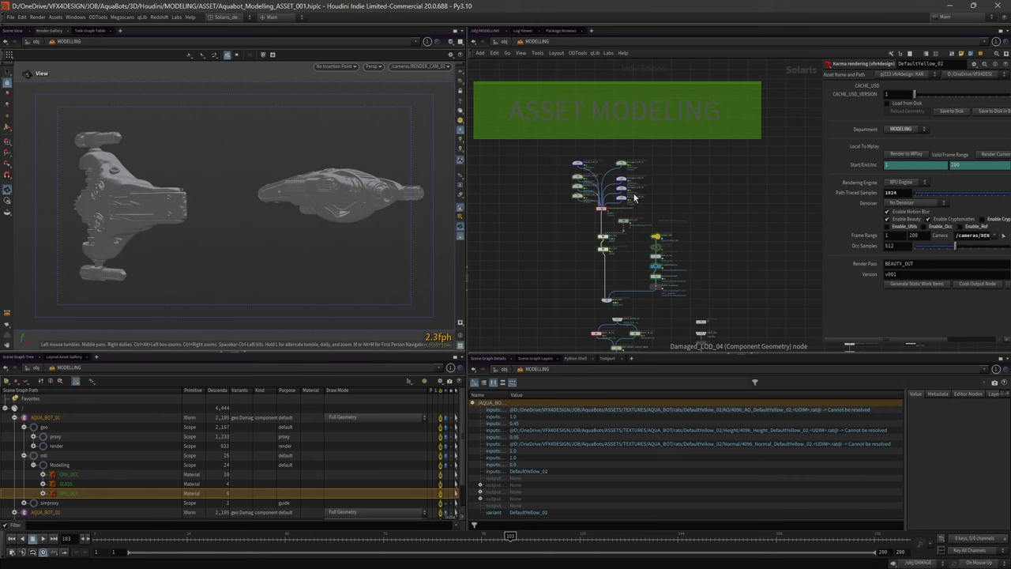
pyautogui.moveTo(564, 255); pyautogui.dragTo(565, 233, button='middle')
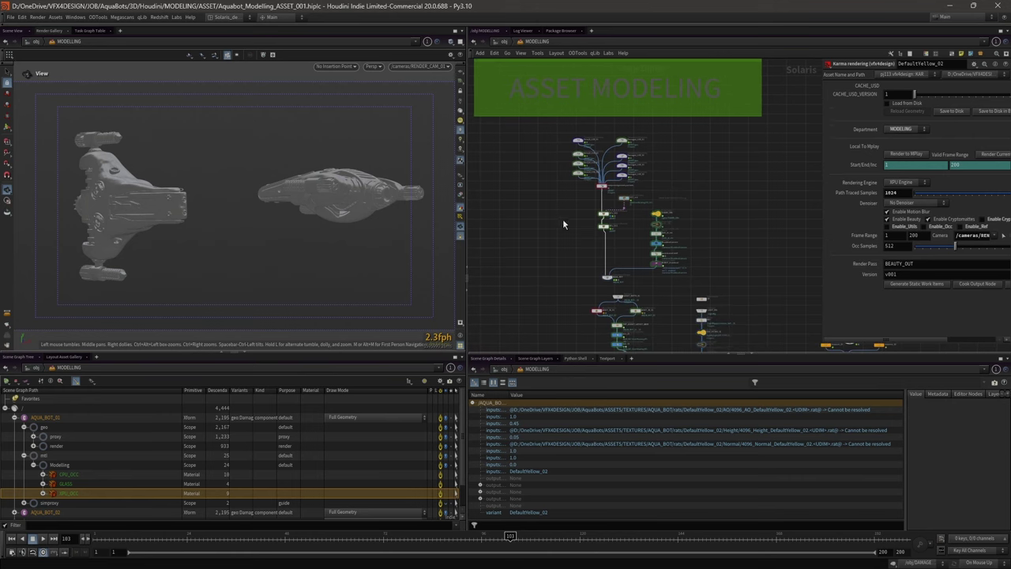
pyautogui.scroll(3, 589, 196)
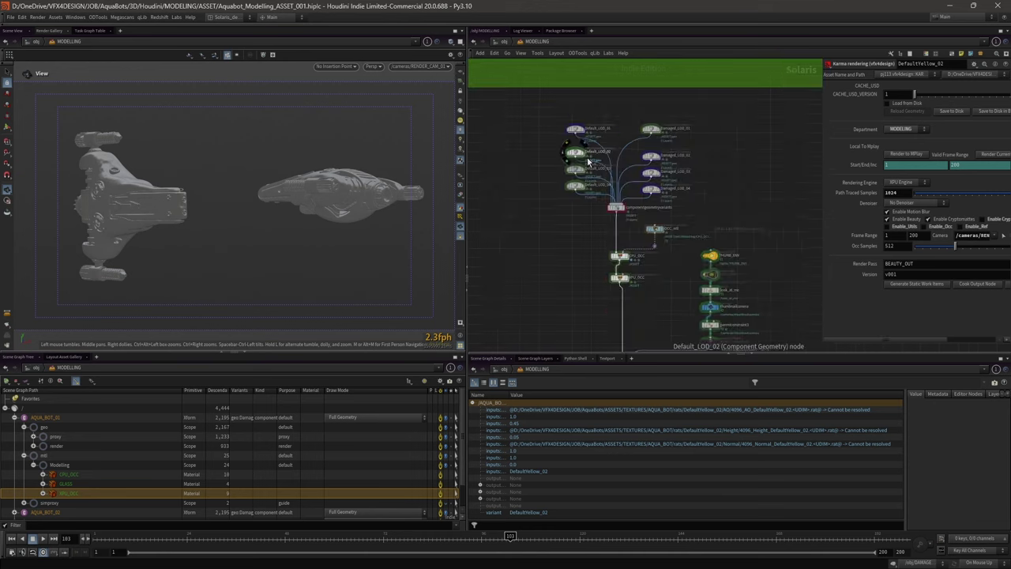
pyautogui.moveTo(565, 231); pyautogui.dragTo(549, 206, button='middle')
pyautogui.scroll(-2, 538, 192)
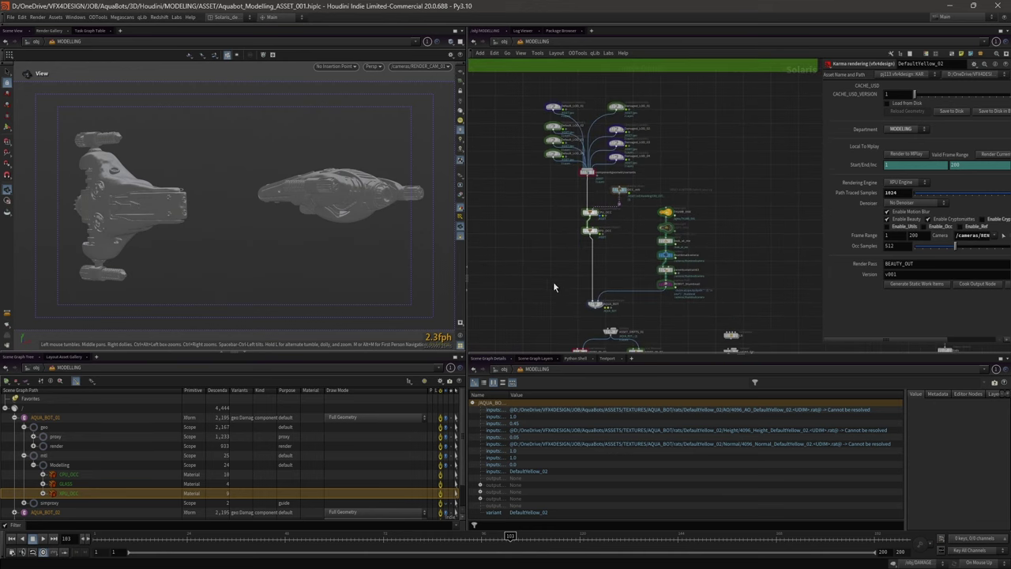
pyautogui.moveTo(542, 283); pyautogui.dragTo(547, 277, button='middle')
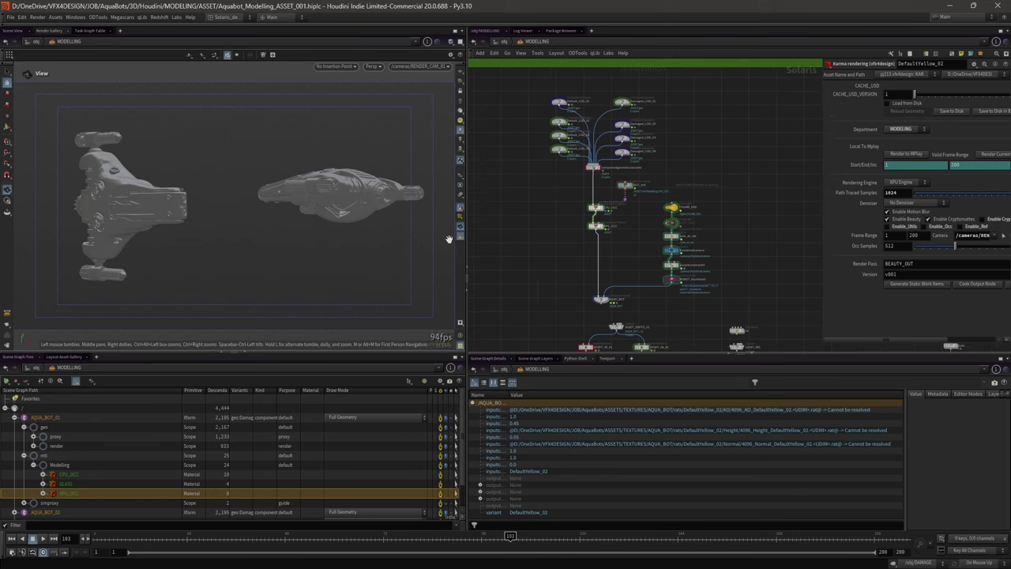
# - Switch to Blender and inspect the ship's body frame, round body details and booster pipes by selecting each part
pyautogui.moveTo(244, 566)
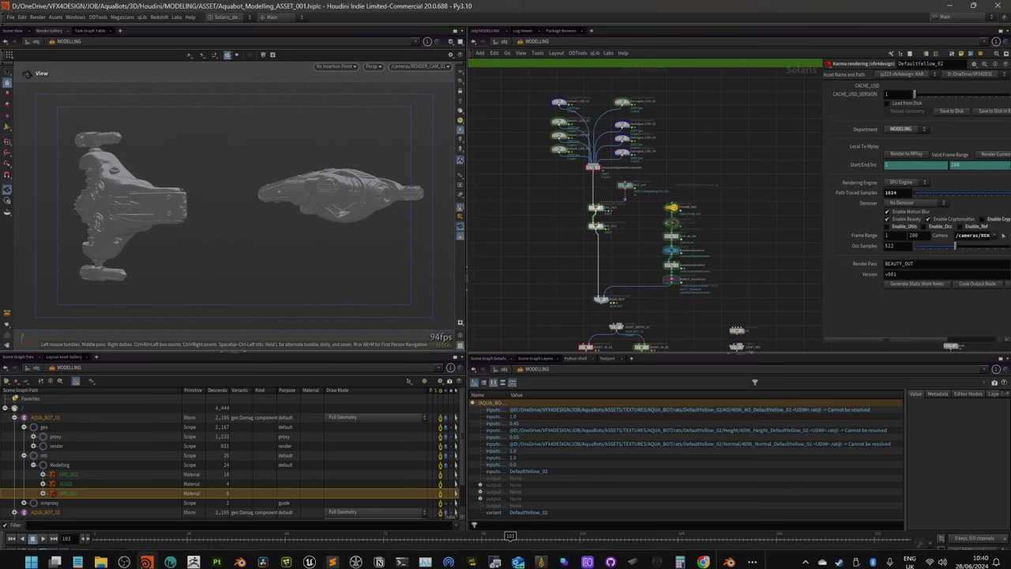
pyautogui.click(241, 557)
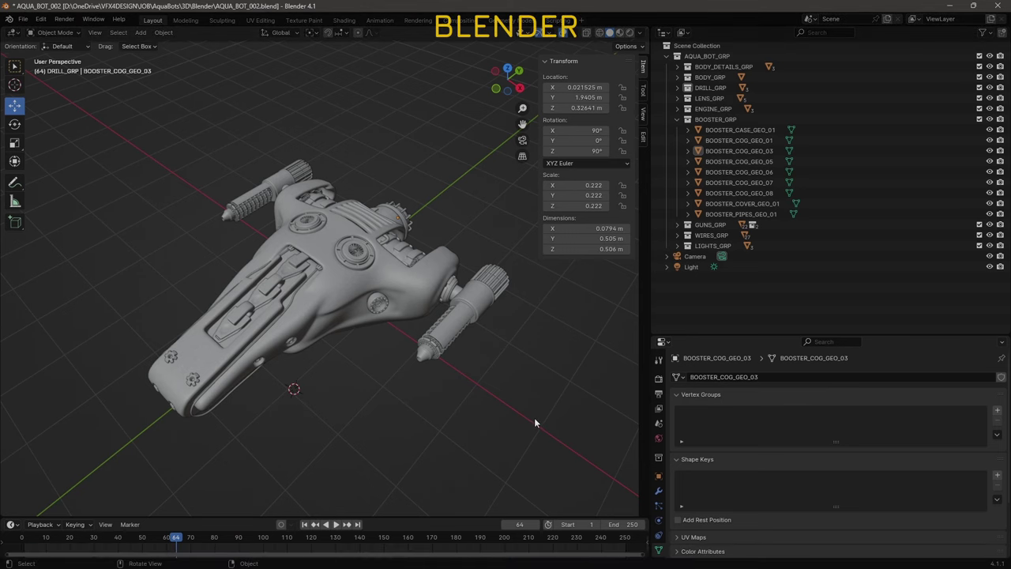
pyautogui.moveTo(511, 422); pyautogui.dragTo(461, 457, button='middle')
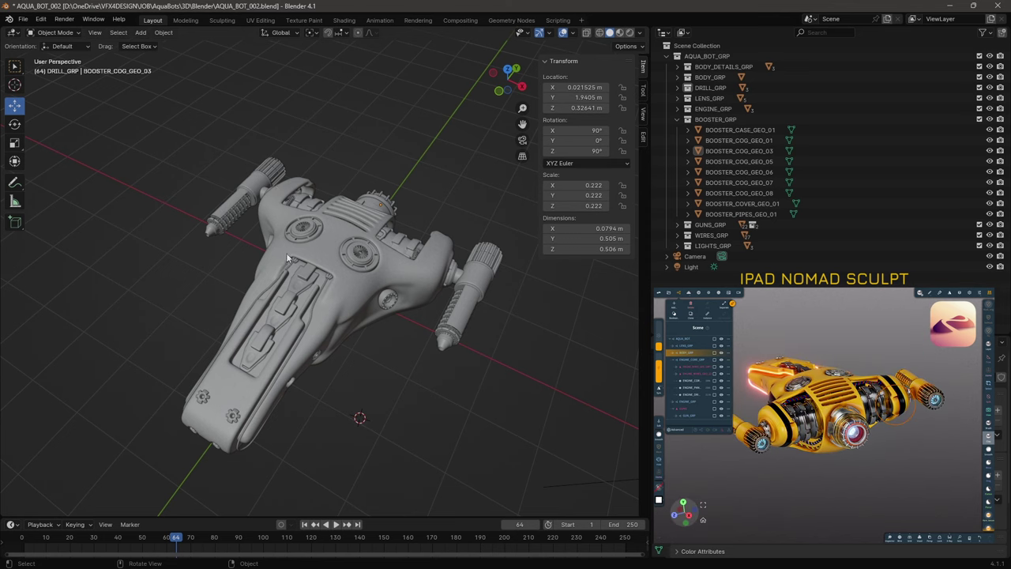
pyautogui.click(230, 433)
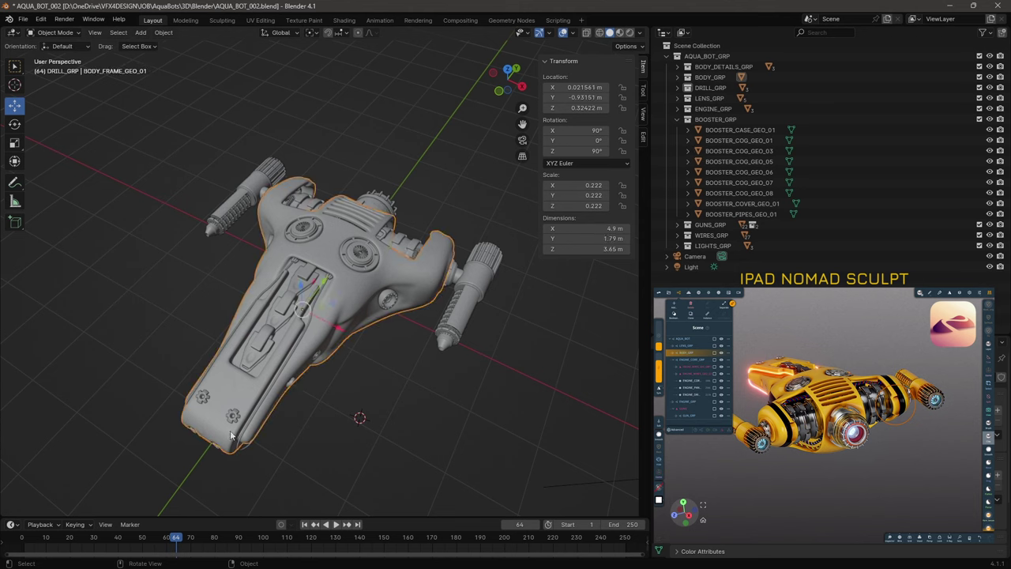
pyautogui.click(363, 252)
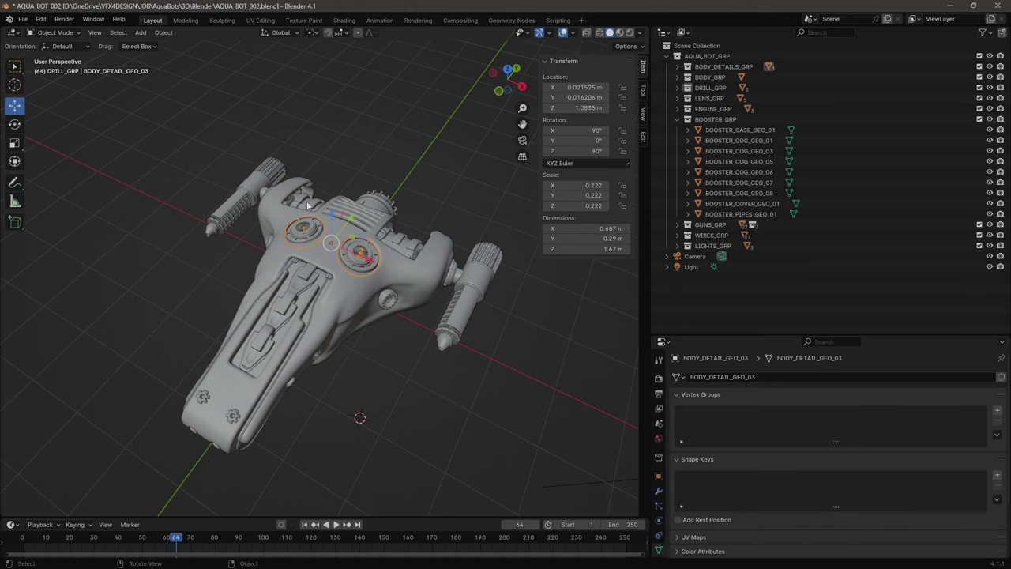
pyautogui.click(341, 204)
pyautogui.click(390, 199)
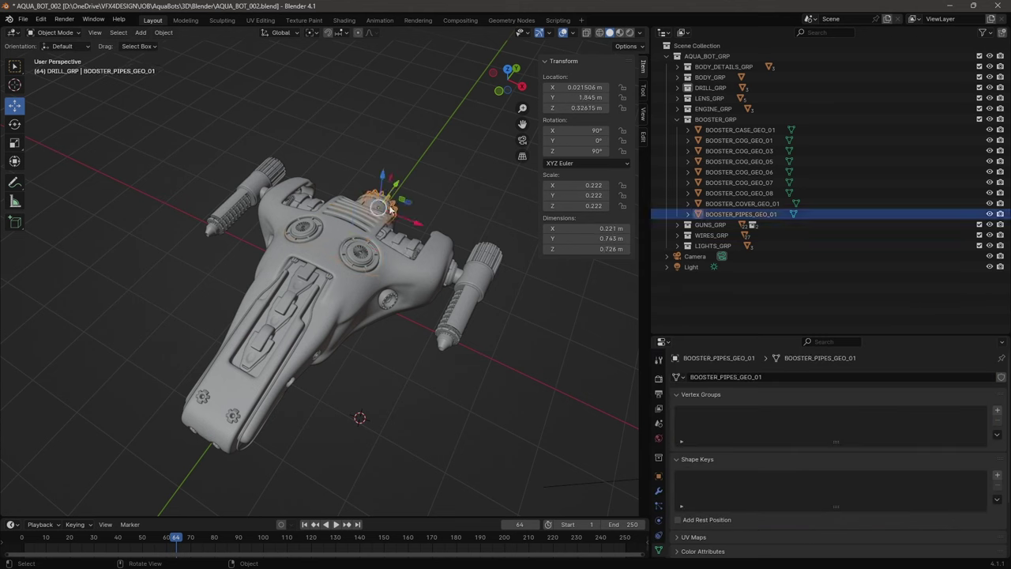
pyautogui.click(388, 301)
pyautogui.click(244, 147)
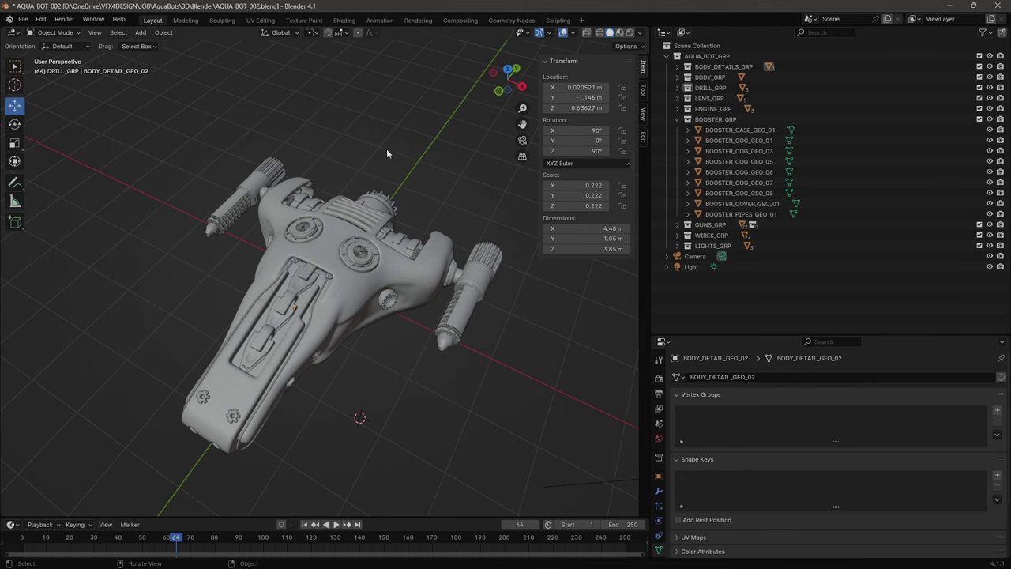
# - Collapse BOOSTER_GRP and inspect the body, drill and gun groups, selecting the gun parts on both sides of the ship
pyautogui.moveTo(379, 147); pyautogui.dragTo(381, 169, button='middle')
pyautogui.click(677, 119)
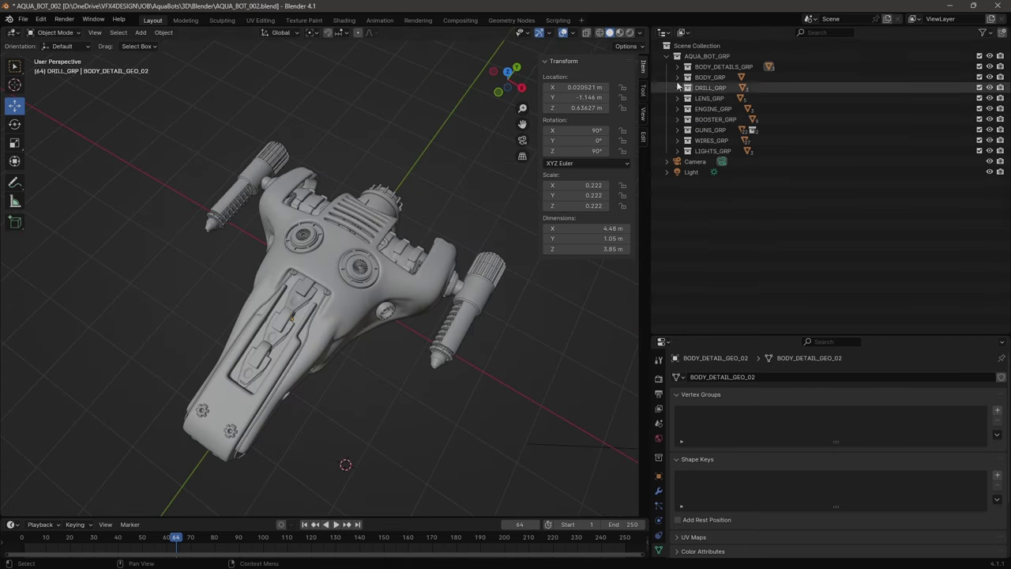
pyautogui.click(715, 79)
pyautogui.click(708, 90)
pyautogui.click(484, 300)
pyautogui.moveTo(517, 208); pyautogui.dragTo(462, 399)
pyautogui.moveTo(202, 125); pyautogui.dragTo(261, 220)
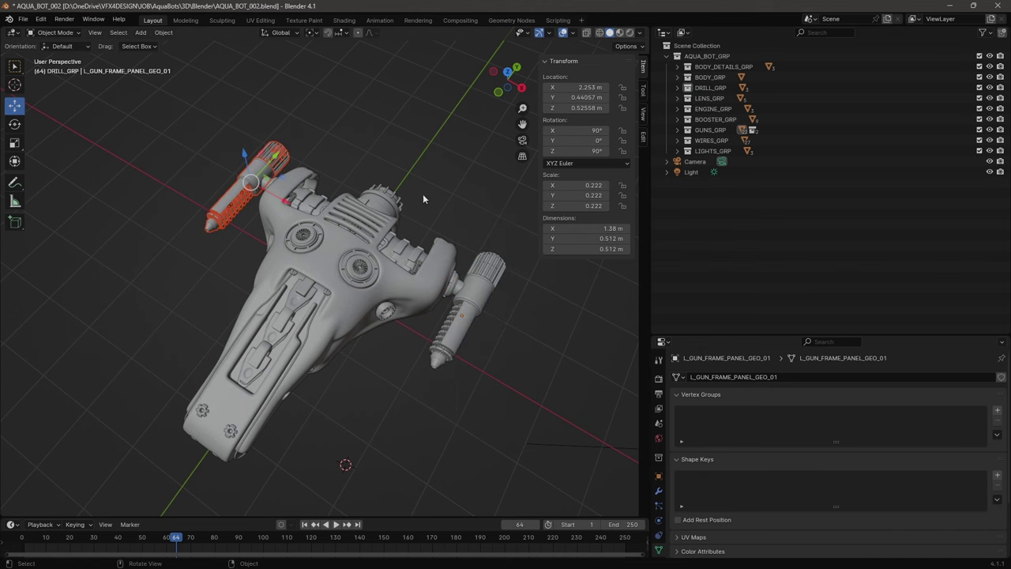
pyautogui.click(443, 185)
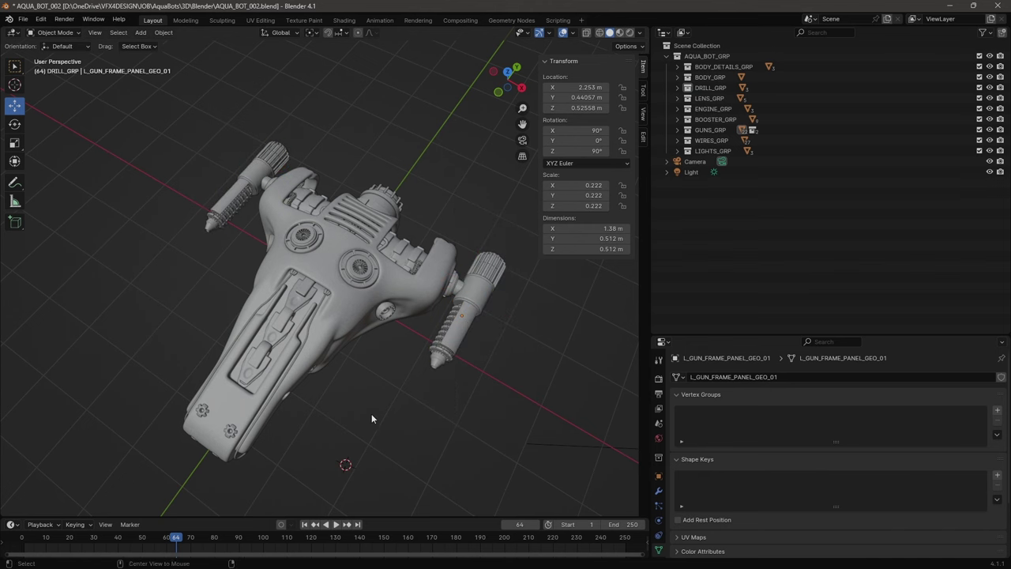
# - Review the named collections from BODY_DETAILS_GRP to BOOSTER_GRP, and select the round body details and the body frame on the model
pyautogui.keyDown('alt'); pyautogui.moveTo(372, 414); pyautogui.dragTo(365, 359); pyautogui.keyUp('alt')
pyautogui.moveTo(364, 364); pyautogui.dragTo(345, 403, button='middle')
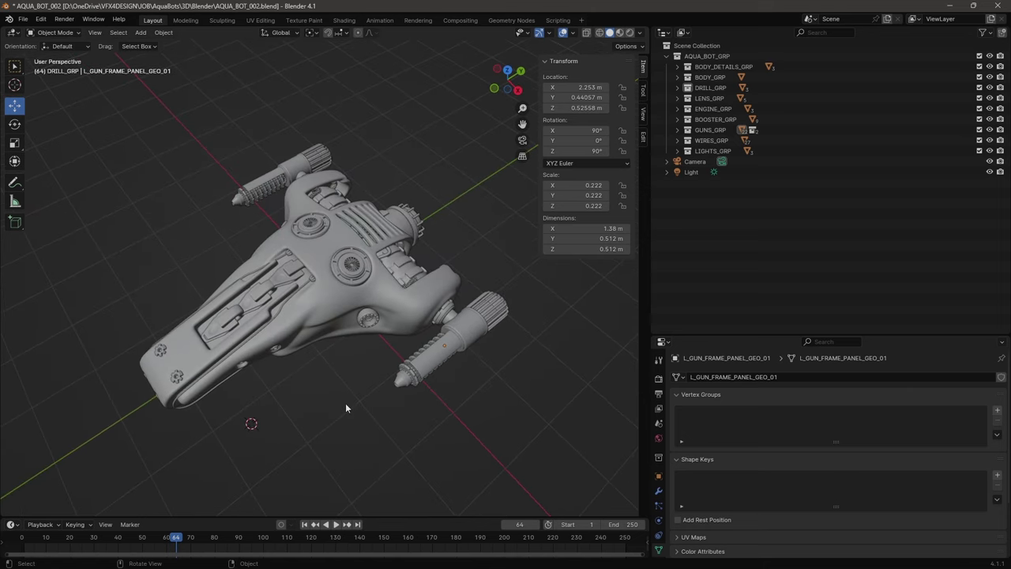
pyautogui.click(709, 78)
pyautogui.click(709, 88)
pyautogui.click(709, 98)
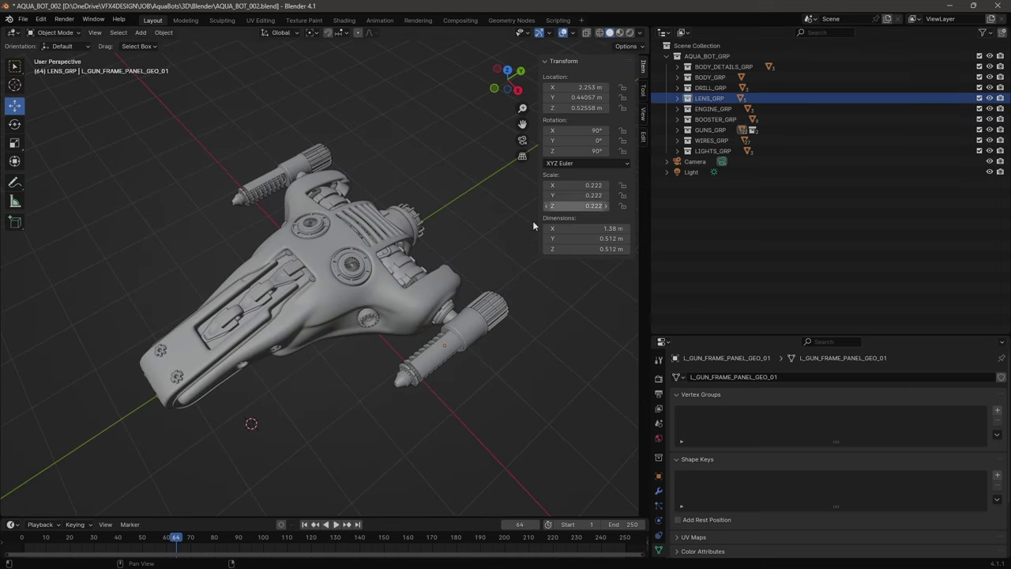
pyautogui.moveTo(472, 176); pyautogui.dragTo(430, 198, button='middle')
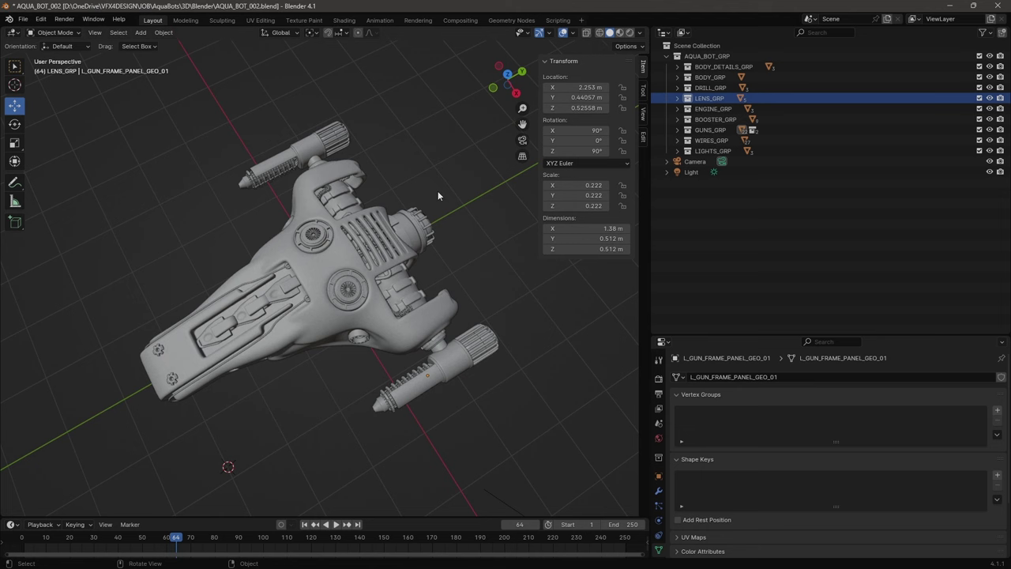
pyautogui.click(705, 68)
pyautogui.click(711, 99)
pyautogui.click(717, 120)
pyautogui.click(323, 220)
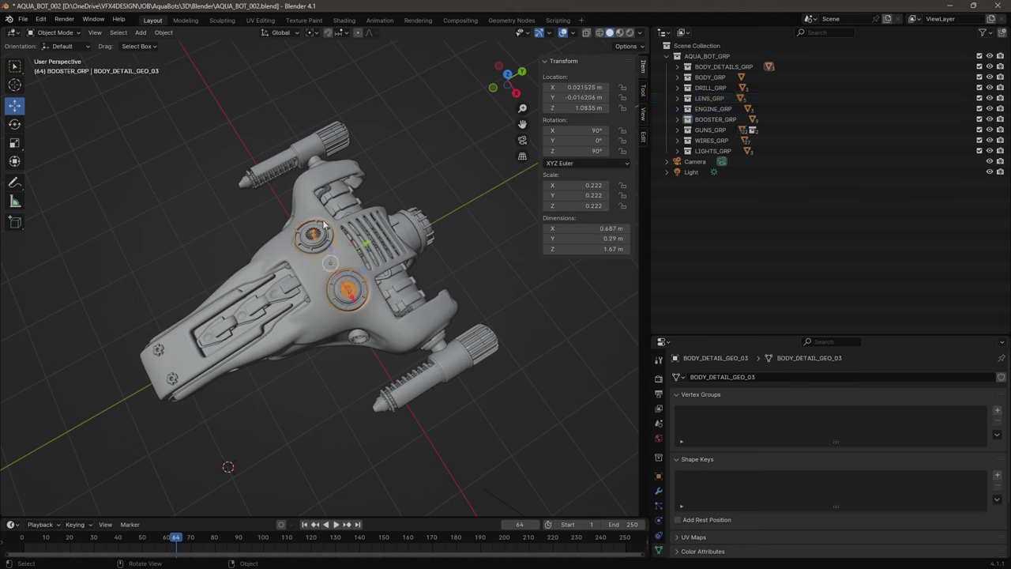
pyautogui.click(267, 288)
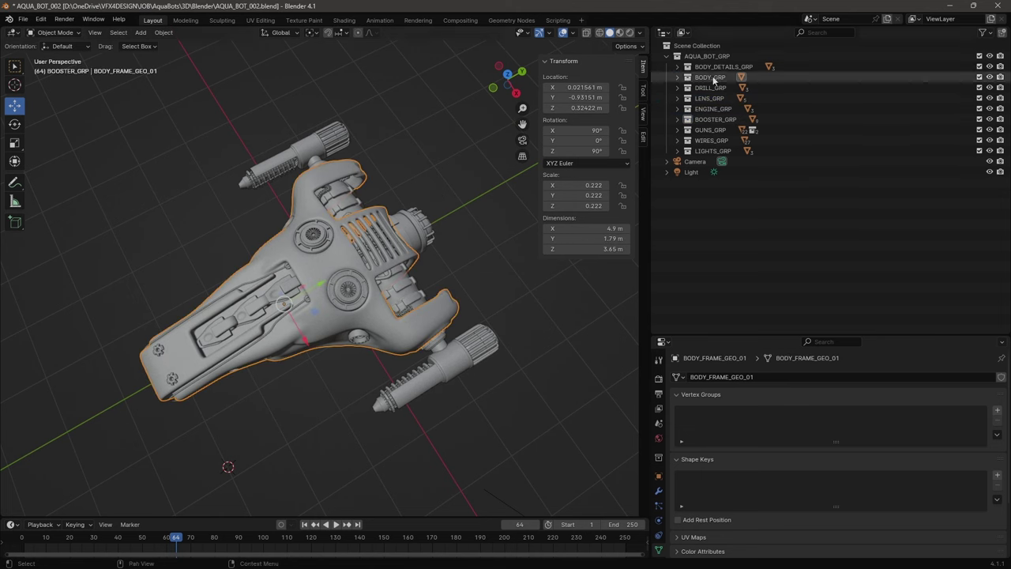
# - Expand BODY_DETAILS_GRP down to the material assigned to BODY_DETAIL_GEO_01, then clear the selection
pyautogui.click(677, 66)
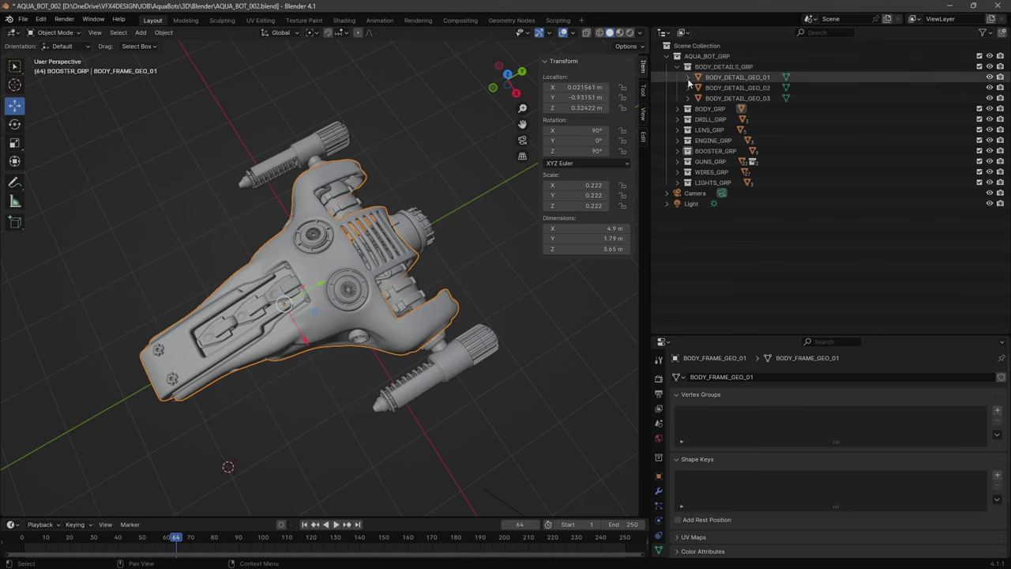
pyautogui.click(687, 77)
pyautogui.click(698, 88)
pyautogui.click(736, 99)
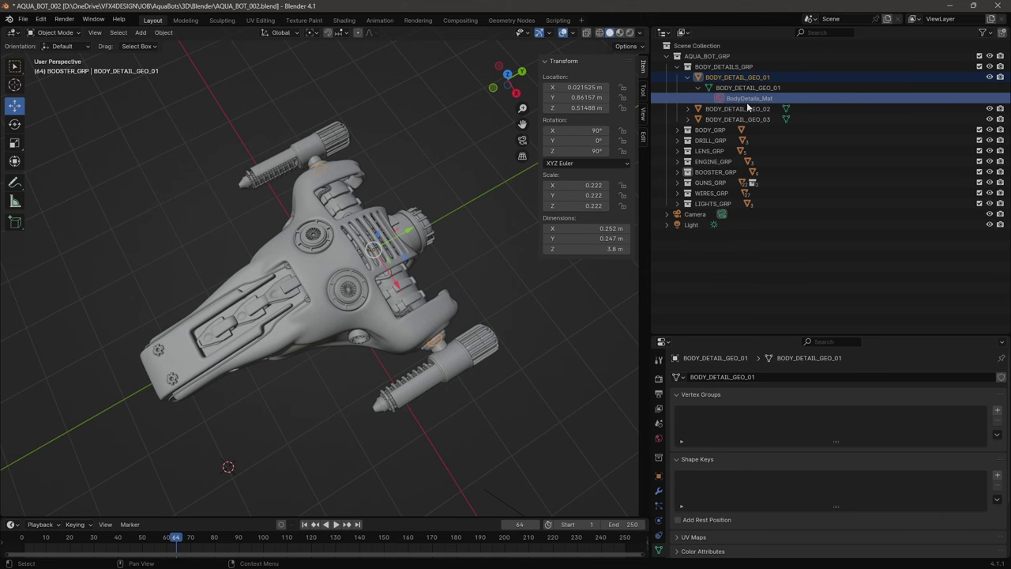
pyautogui.click(245, 168)
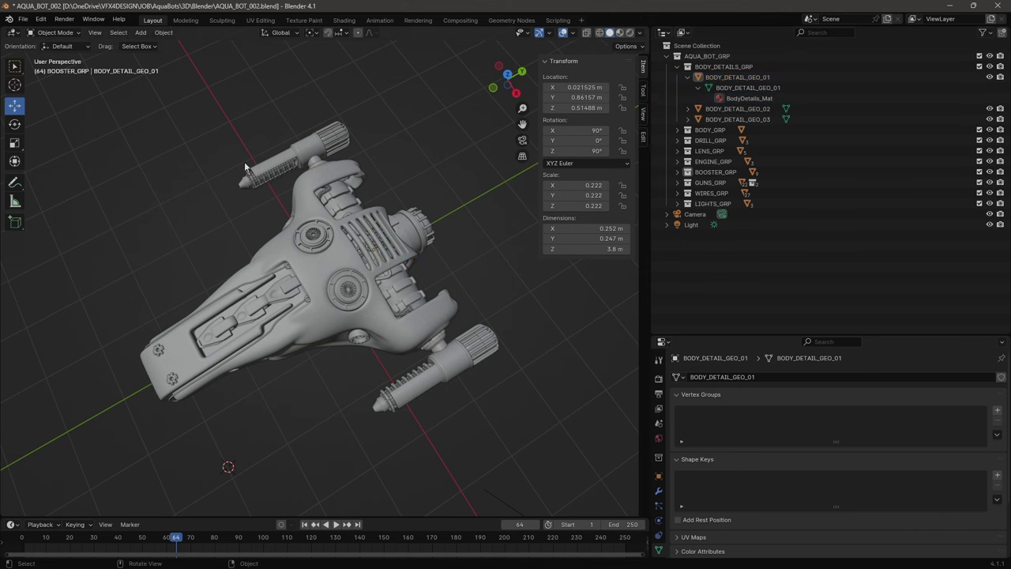
# - Show the ship in rendered shading and inspect its materials and glowing lights from several angles
pyautogui.moveTo(488, 411); pyautogui.dragTo(488, 376, button='middle')
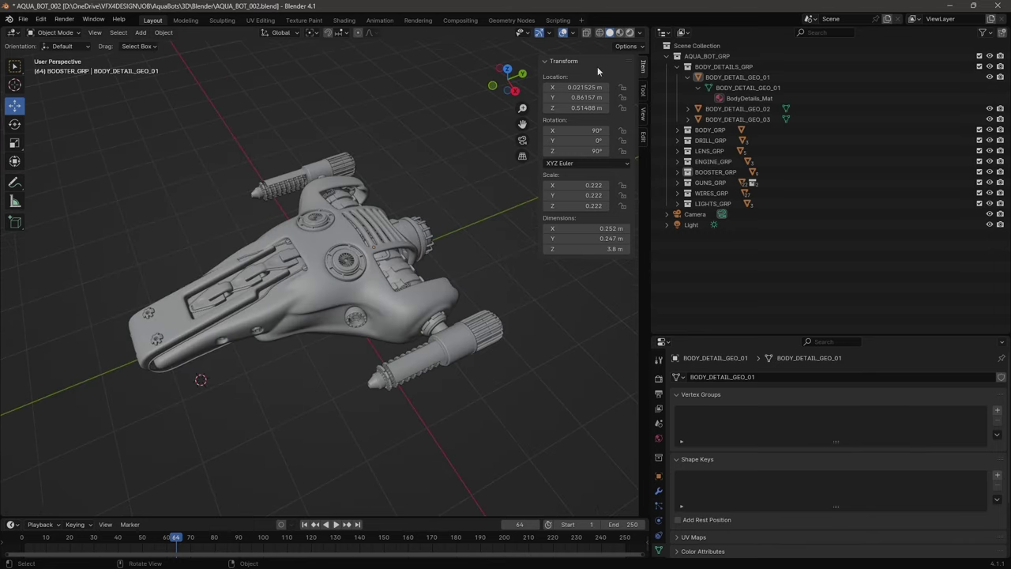
pyautogui.press('z')
pyautogui.press('8')
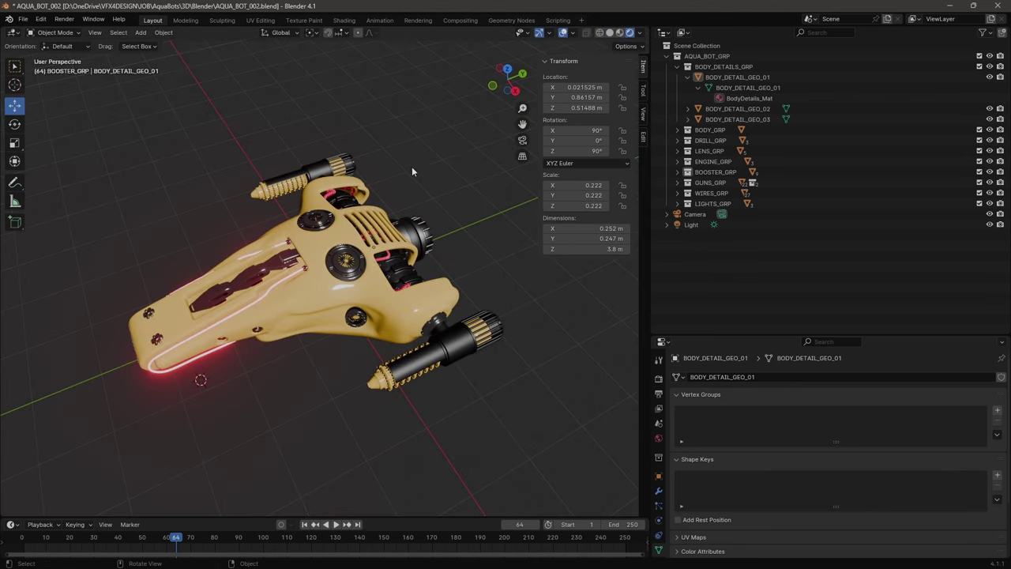
pyautogui.moveTo(411, 171); pyautogui.dragTo(454, 146, button='middle')
pyautogui.moveTo(506, 221); pyautogui.dragTo(158, 153, button='middle')
pyautogui.moveTo(425, 409); pyautogui.dragTo(271, 185, button='middle')
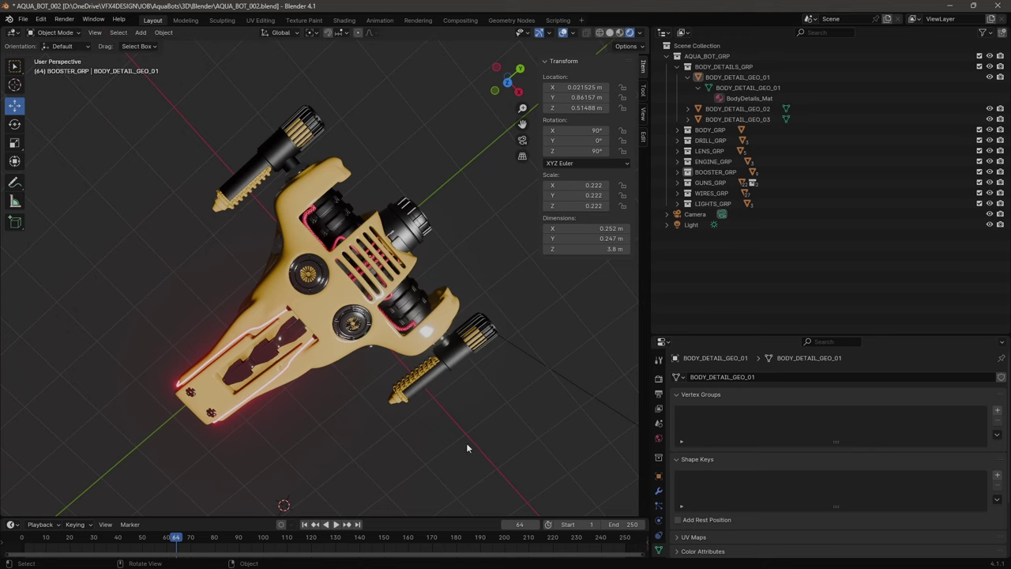
pyautogui.moveTo(467, 445); pyautogui.dragTo(473, 357, button='middle')
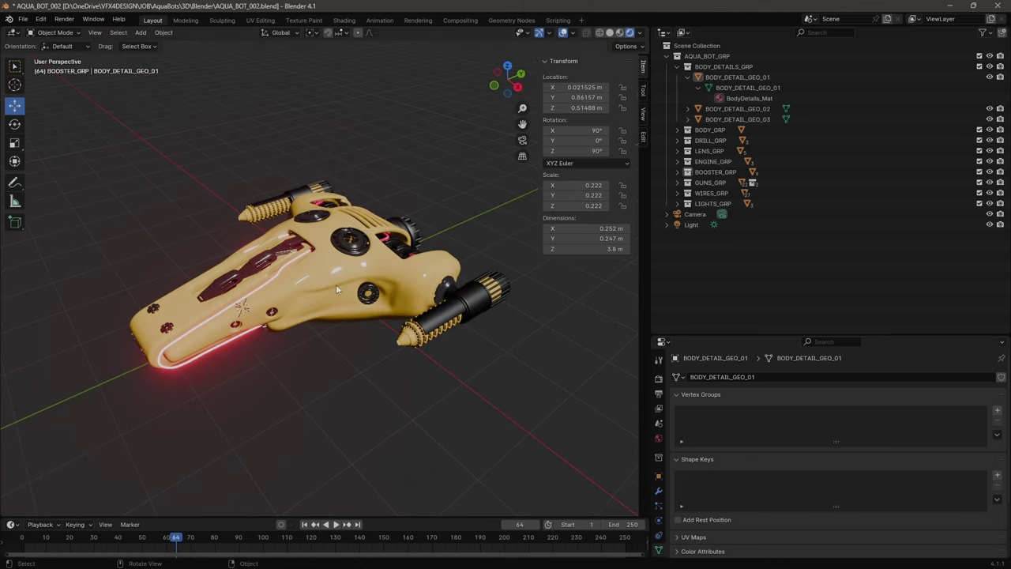
pyautogui.moveTo(453, 178); pyautogui.dragTo(446, 220, button='middle')
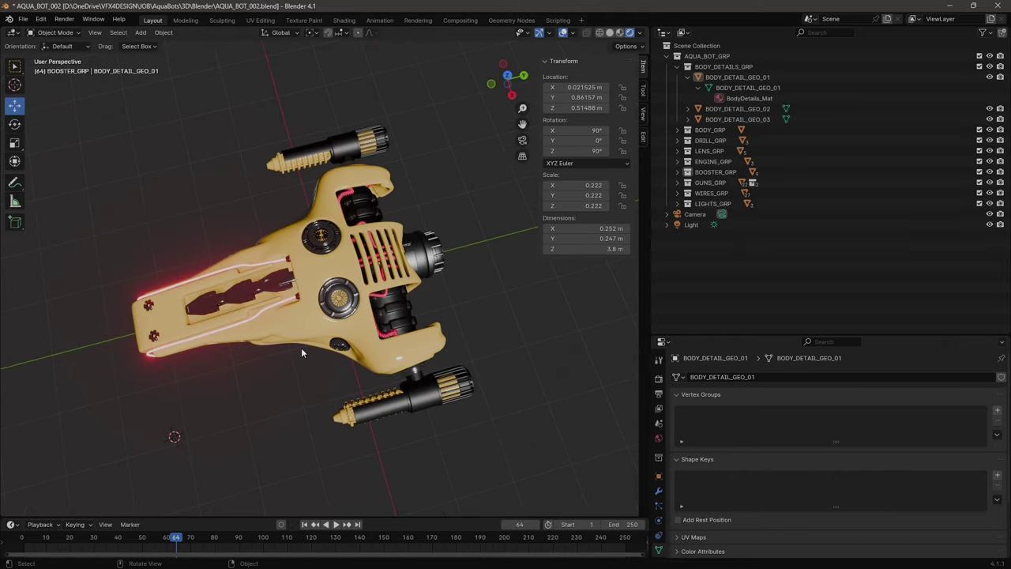
pyautogui.moveTo(169, 220); pyautogui.dragTo(185, 190, button='middle')
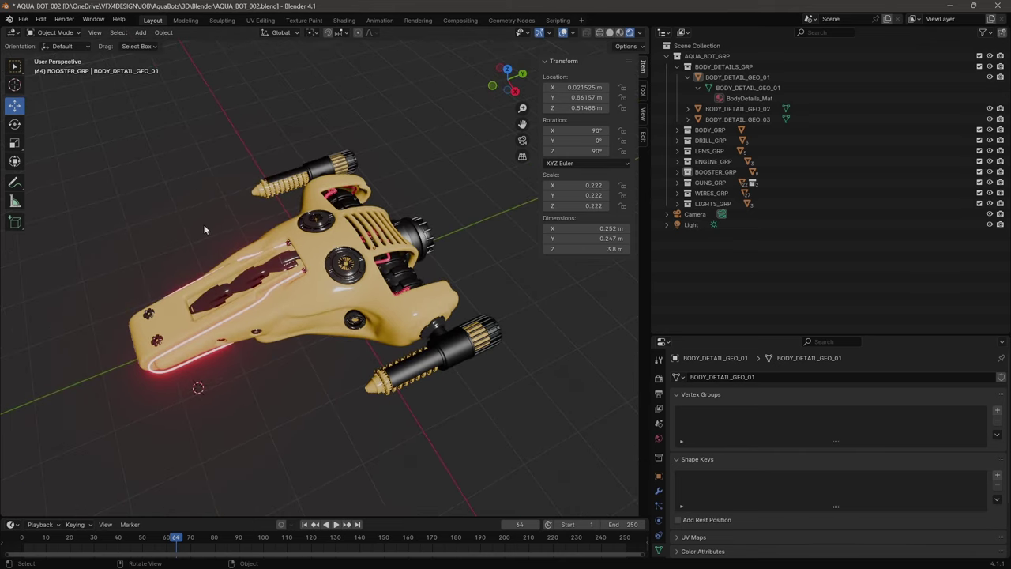
# - Try to box-select the whole ship to indicate the complete model, leaving nothing selected
pyautogui.moveTo(204, 224); pyautogui.dragTo(200, 216, button='middle')
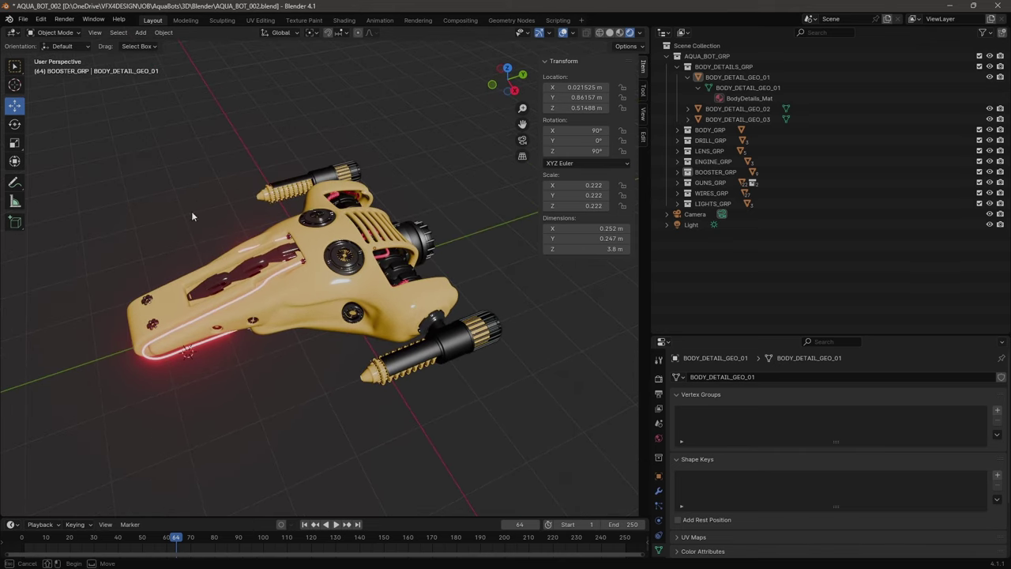
pyautogui.moveTo(153, 185); pyautogui.dragTo(516, 443)
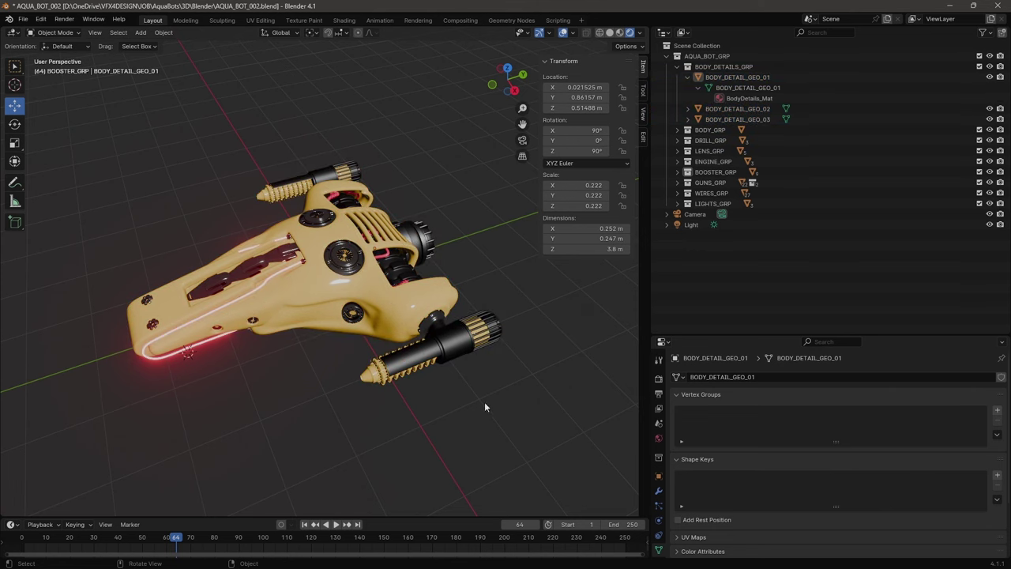
pyautogui.moveTo(124, 178); pyautogui.dragTo(510, 440)
pyautogui.click(513, 447)
pyautogui.moveTo(463, 199); pyautogui.dragTo(506, 388, button='middle')
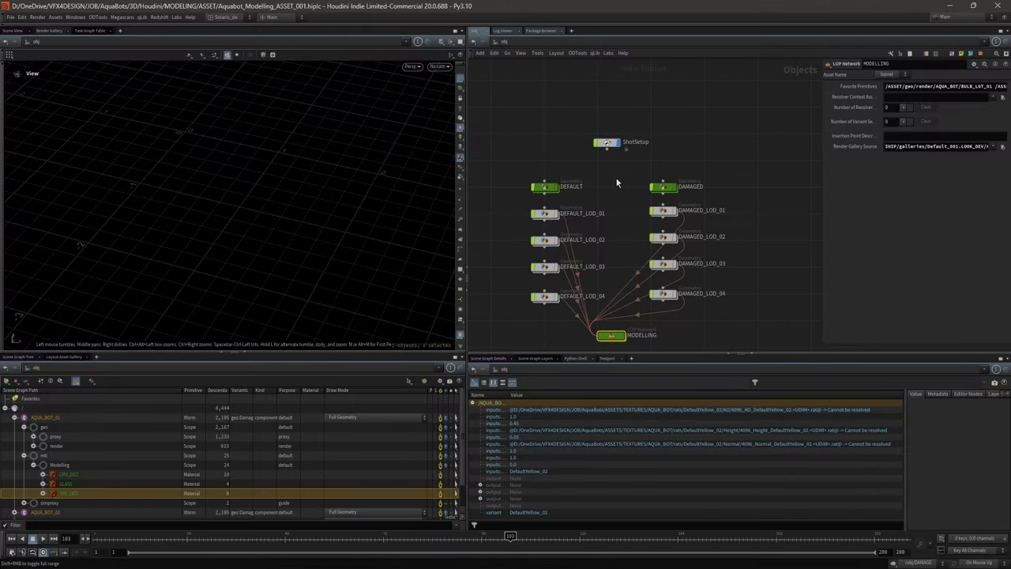
# - Select the DEFAULT geometry node in Houdini's object network
pyautogui.moveTo(613, 186); pyautogui.dragTo(620, 152, button='middle')
pyautogui.scroll(1, 620, 151)
pyautogui.click(563, 155)
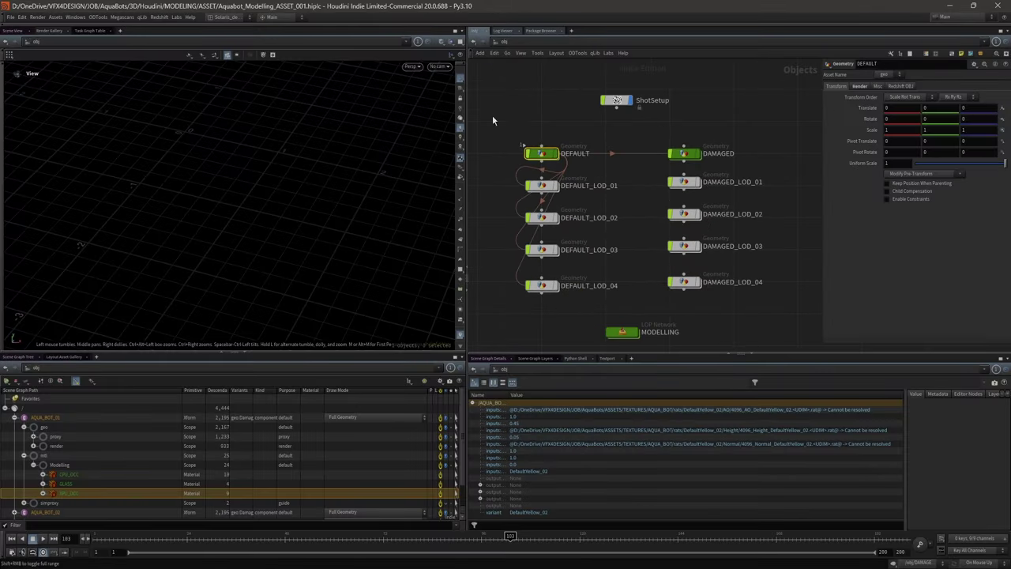
# - Indicate the DEFAULT geometry nodes, then select DAMAGED together with DAMAGED_LOD_01 to DAMAGED_LOD_04
pyautogui.moveTo(482, 117); pyautogui.dragTo(569, 301)
pyautogui.moveTo(644, 132); pyautogui.dragTo(745, 309)
pyautogui.moveTo(639, 164); pyautogui.dragTo(626, 147, button='middle')
pyautogui.moveTo(535, 148); pyautogui.dragTo(534, 148)
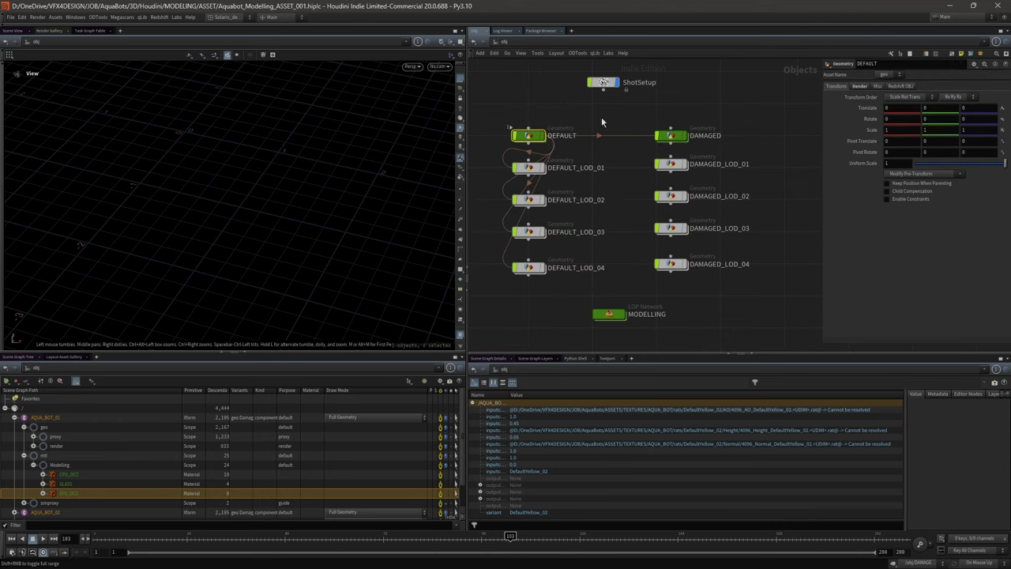
pyautogui.moveTo(622, 113); pyautogui.dragTo(712, 290)
pyautogui.moveTo(621, 135); pyautogui.dragTo(597, 134, button='middle')
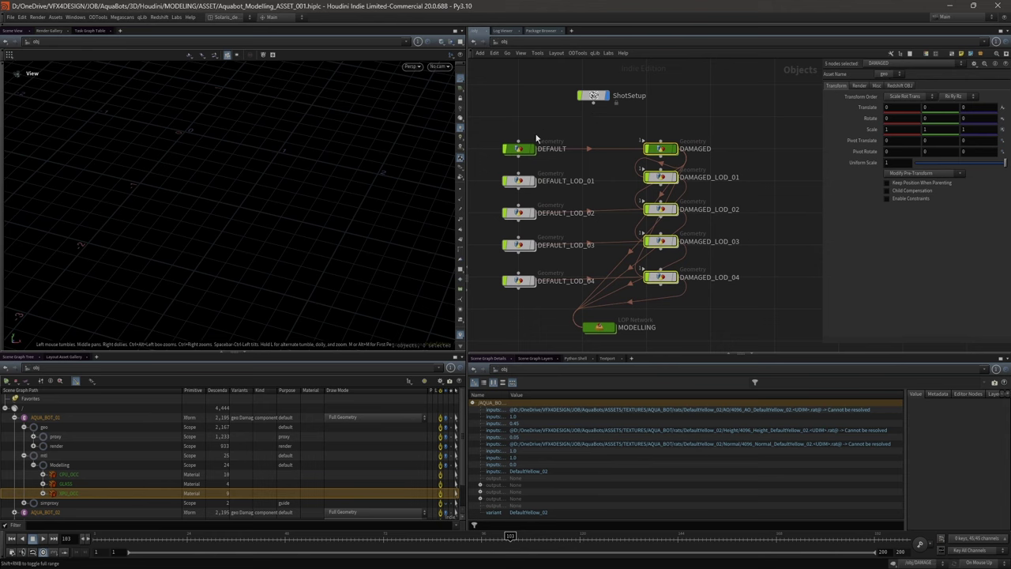
# - Select the ShotSetup node and widen its parameter area to read the client, shot, project and asset variant settings
pyautogui.click(596, 97)
pyautogui.moveTo(820, 162); pyautogui.dragTo(734, 166)
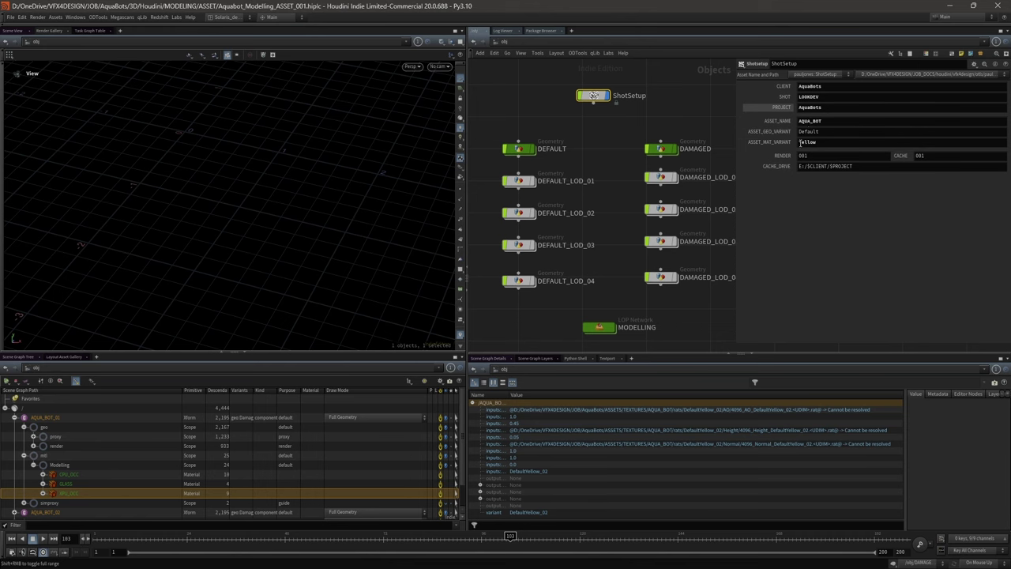
pyautogui.moveTo(600, 113); pyautogui.dragTo(602, 145, button='middle')
pyautogui.scroll(2, 598, 126)
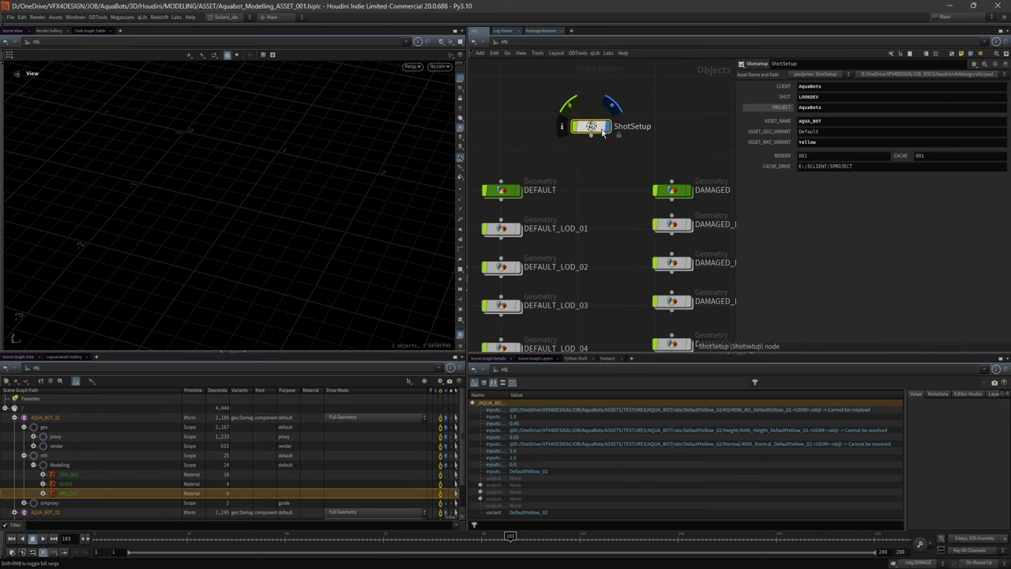
pyautogui.moveTo(597, 131); pyautogui.dragTo(580, 122)
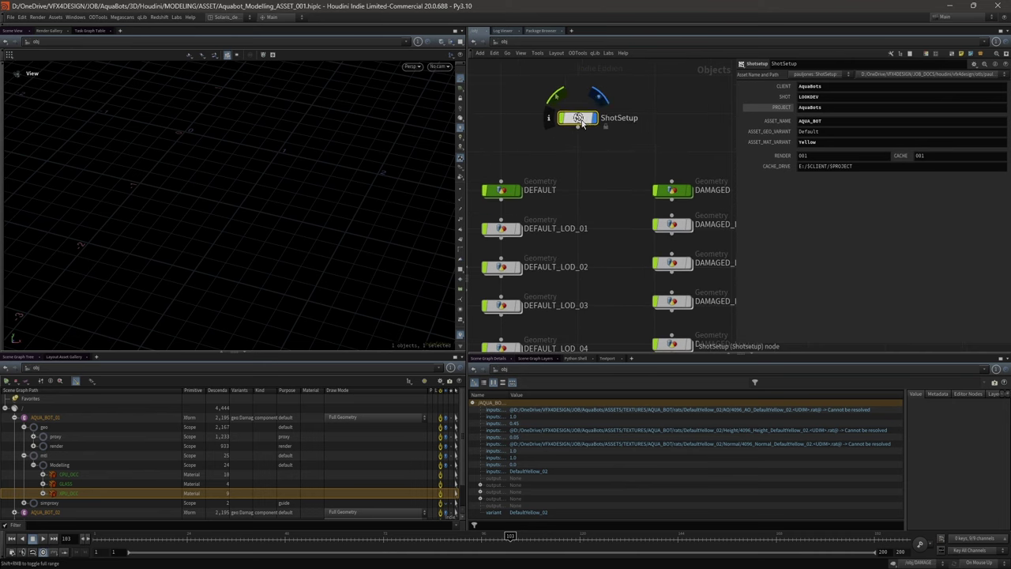
# - Inspect the set_client script in ShotSetup's settings network, and return to the object level
pyautogui.doubleClick(579, 118)
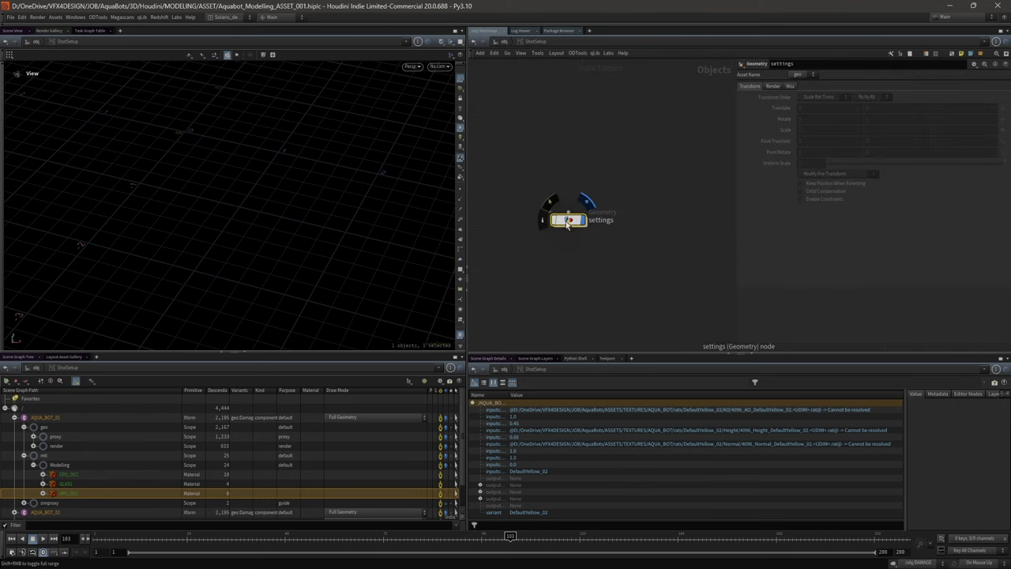
pyautogui.moveTo(662, 212); pyautogui.dragTo(481, 213, button='middle')
pyautogui.scroll(1, 535, 188)
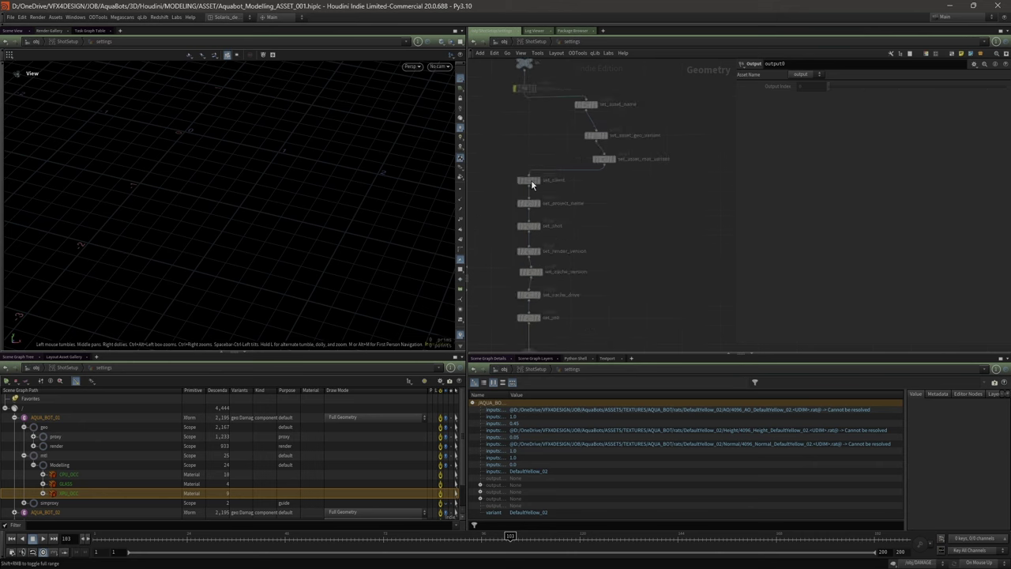
pyautogui.click(531, 181)
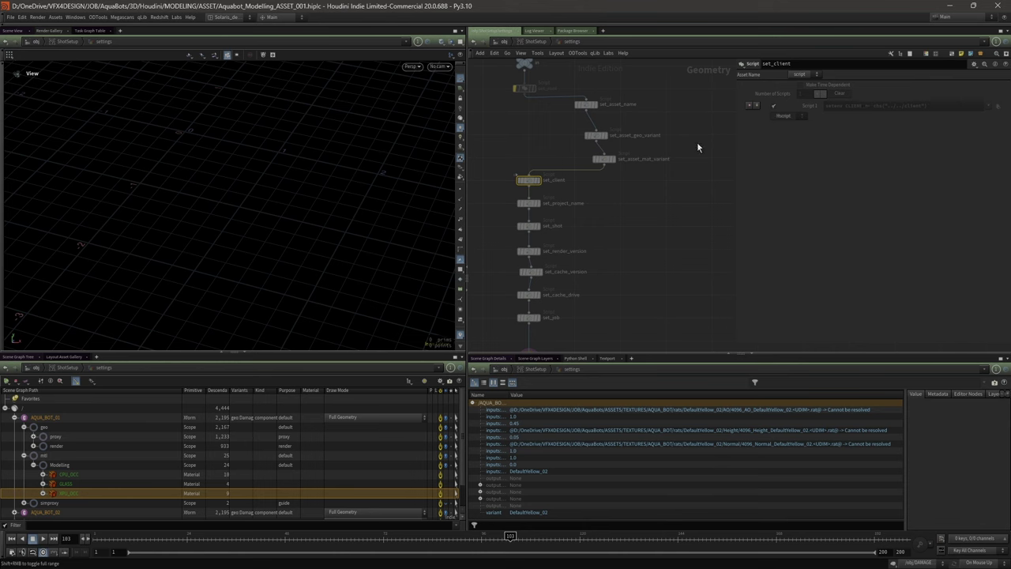
pyautogui.click(543, 42)
pyautogui.click(504, 42)
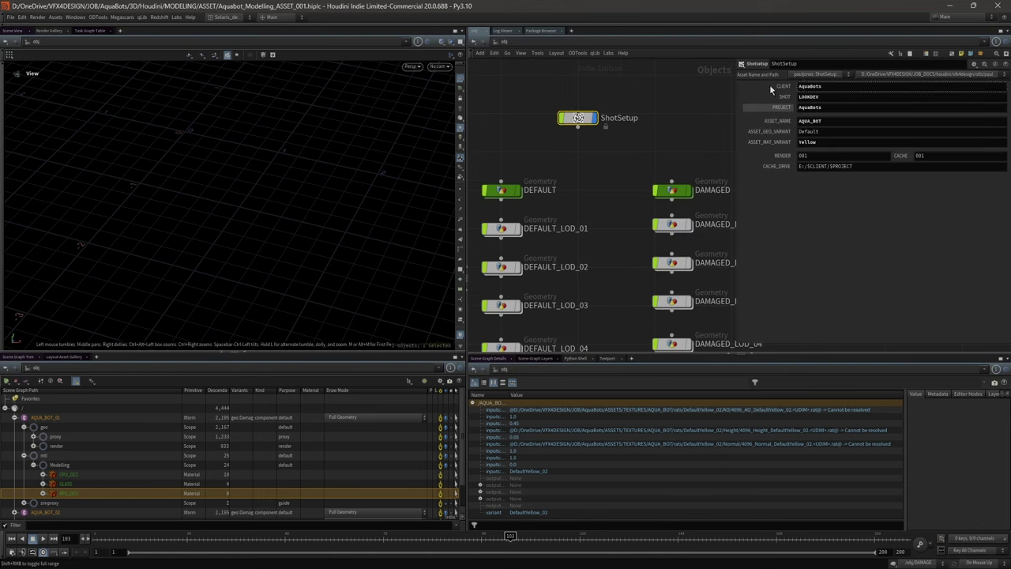
# - Narrow the parameter area so the DEFAULT and DAMAGED node columns fit fully in the object network
pyautogui.scroll(-3, 595, 185)
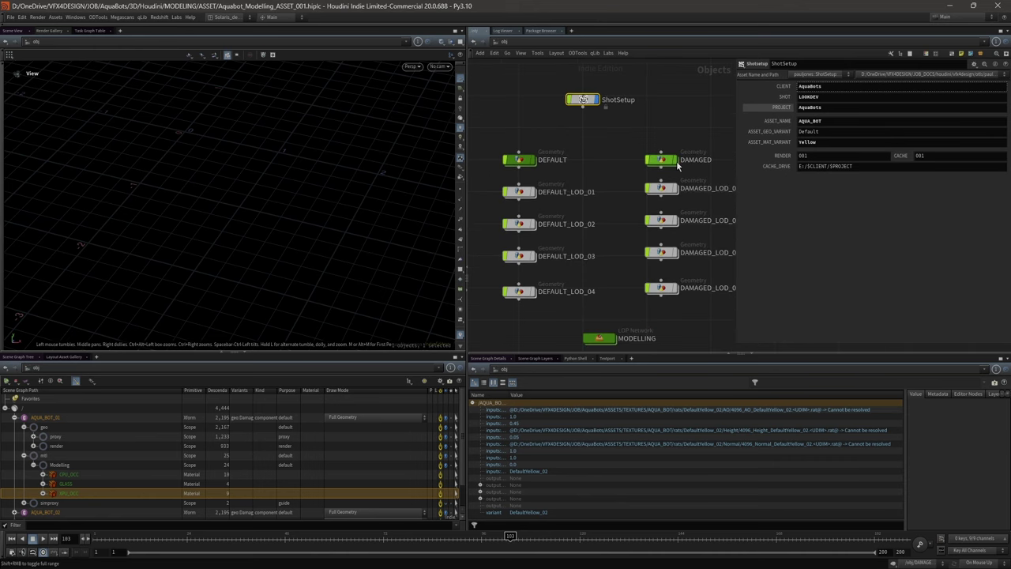
pyautogui.moveTo(736, 139); pyautogui.dragTo(764, 138)
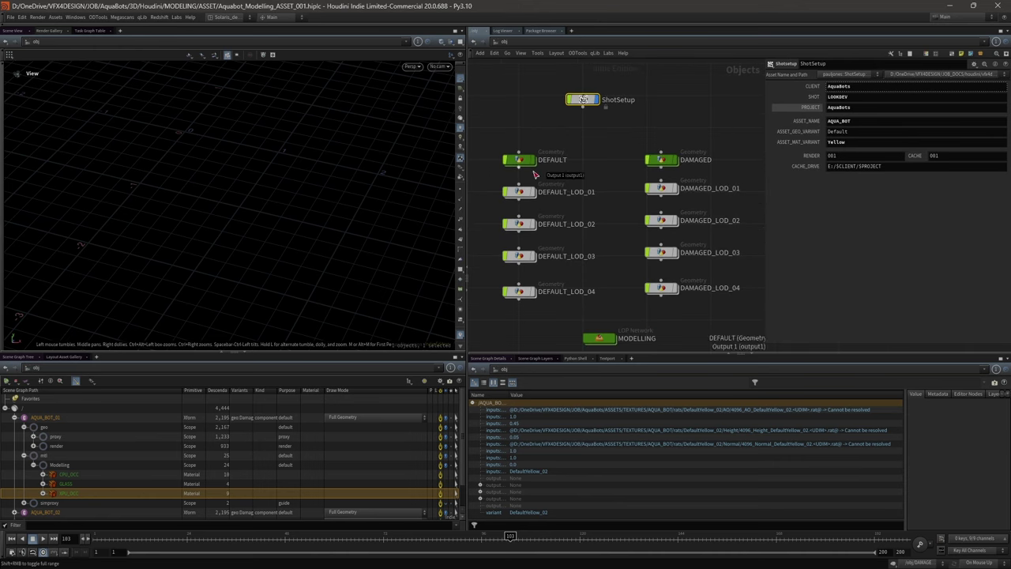
pyautogui.press('h')
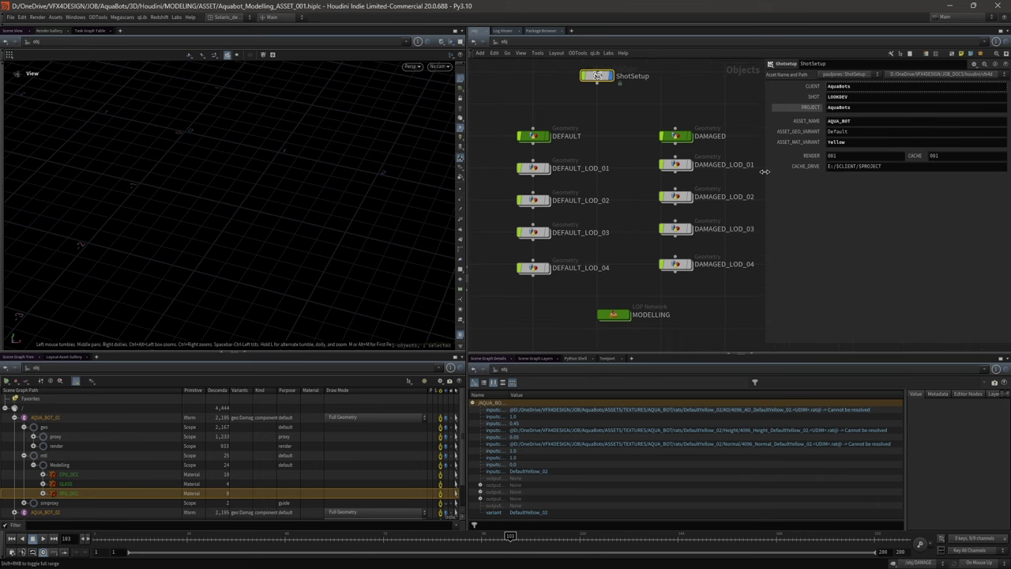
pyautogui.moveTo(765, 172); pyautogui.dragTo(793, 172)
pyautogui.moveTo(623, 145); pyautogui.dragTo(624, 172, button='middle')
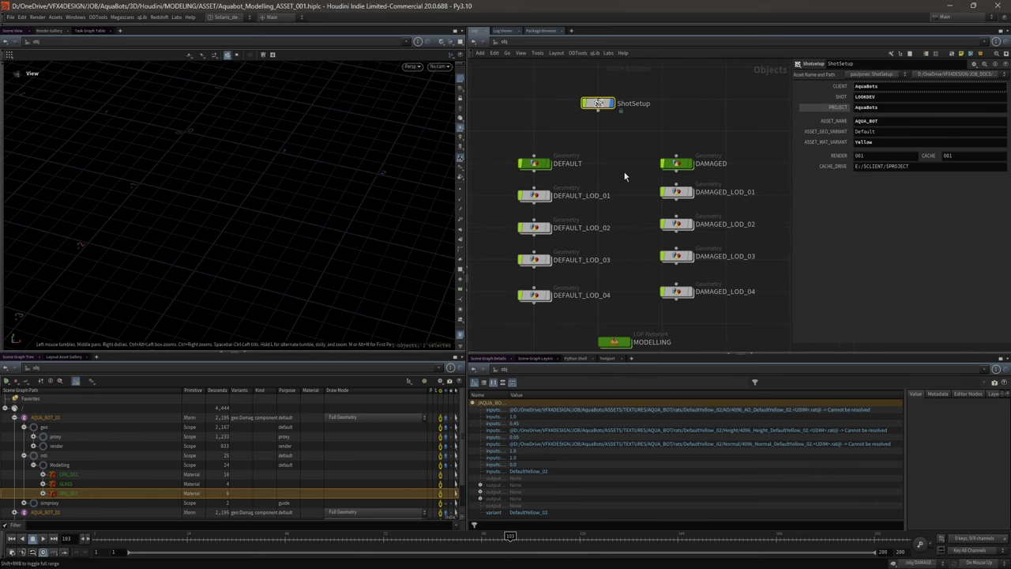
# - Enter the DEFAULT geometry network and frame the entire ship model in the viewport
pyautogui.click(537, 165)
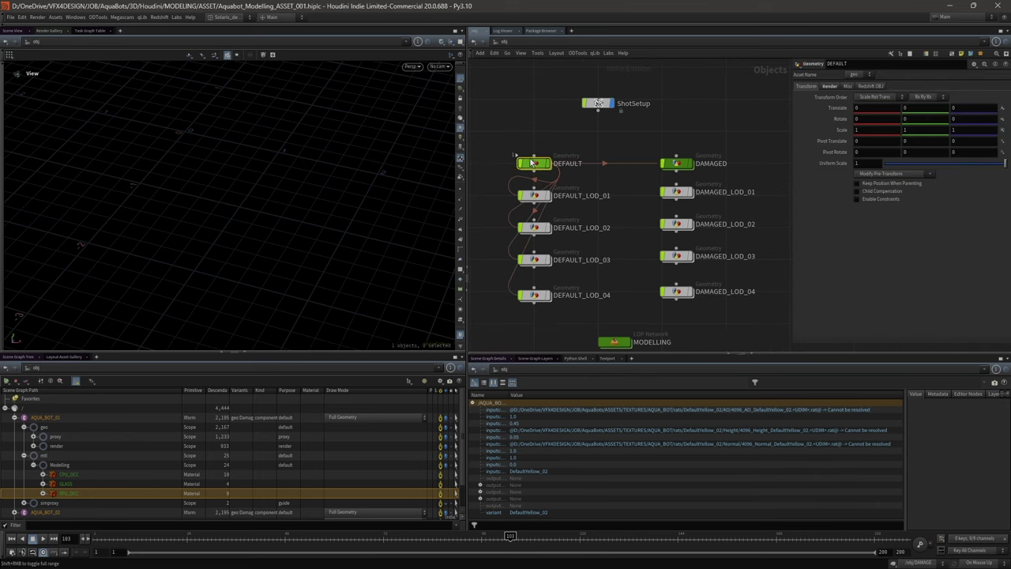
pyautogui.doubleClick(534, 164)
pyautogui.moveTo(601, 88); pyautogui.dragTo(637, 220, button='middle')
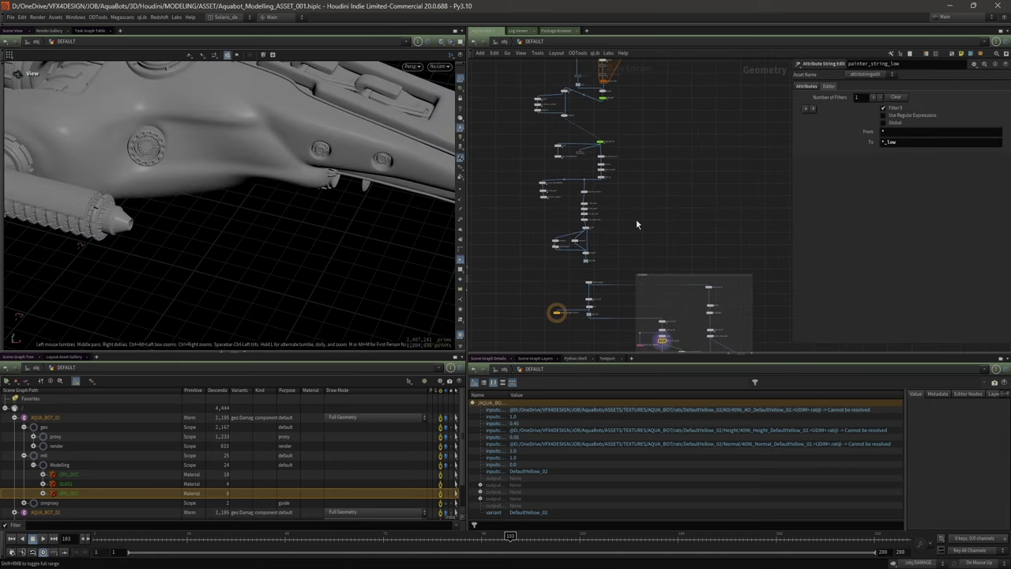
pyautogui.scroll(-3, 643, 204)
pyautogui.moveTo(665, 142); pyautogui.dragTo(641, 164, button='middle')
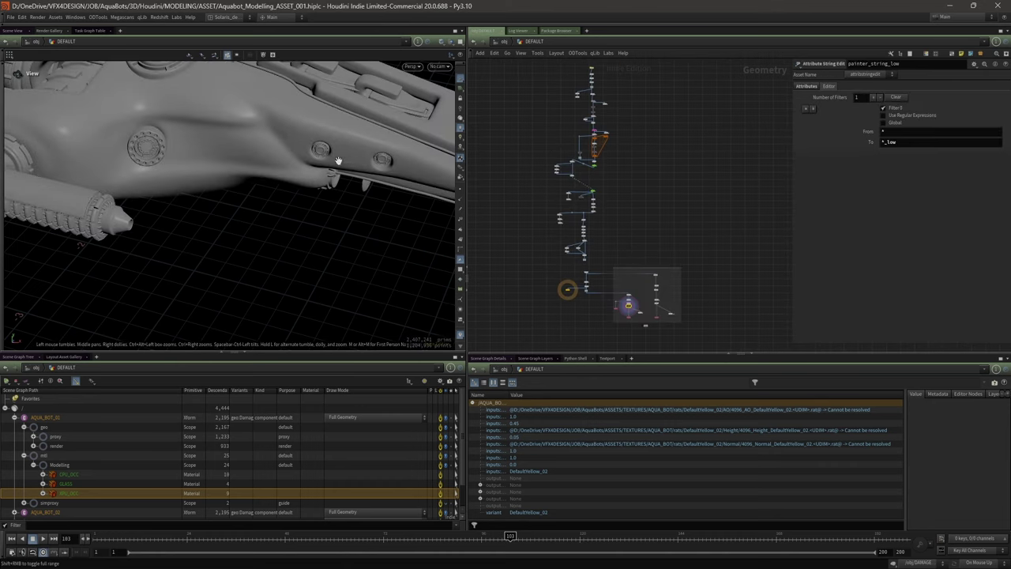
pyautogui.hotkey('space', 'h')
pyautogui.press('g')
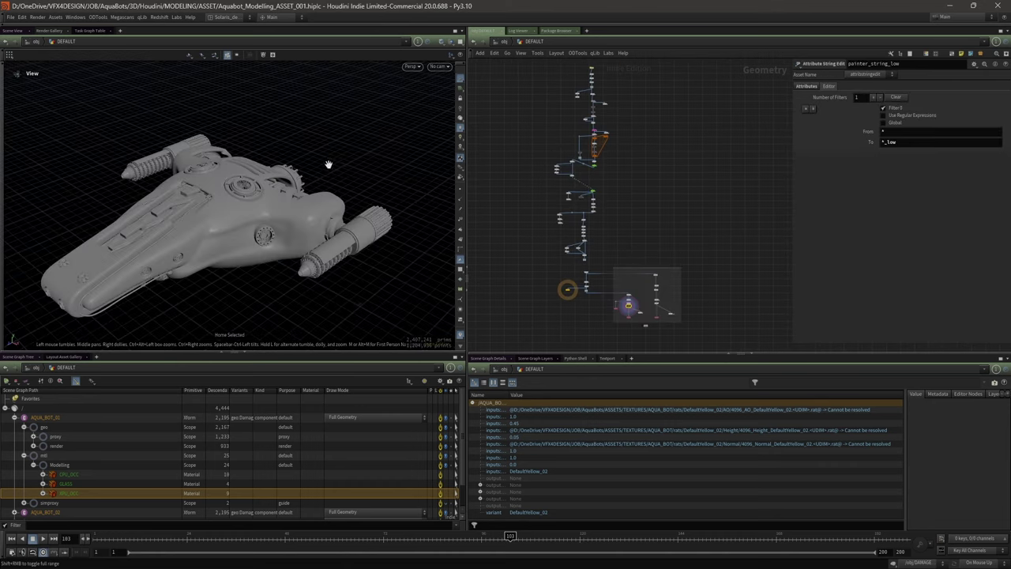
# - Display the INPUT_INGEST file node and check its geometry information, including the path and material attributes
pyautogui.moveTo(655, 103); pyautogui.dragTo(658, 126, button='middle')
pyautogui.scroll(1, 637, 131)
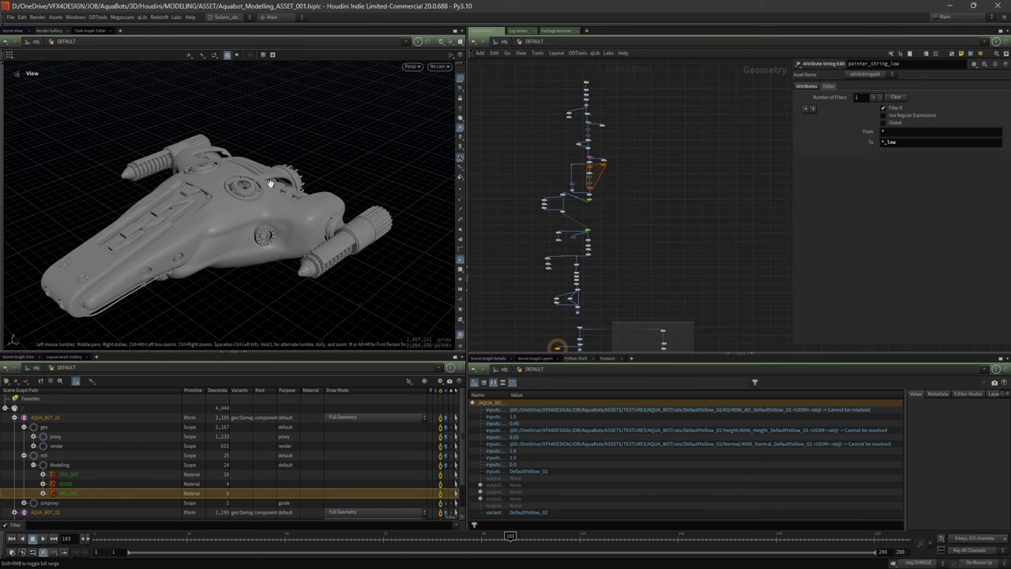
pyautogui.moveTo(226, 179)
pyautogui.mouseDown()
pyautogui.moveTo(223, 206)
pyautogui.moveTo(237, 186)
pyautogui.mouseUp()
pyautogui.scroll(4, 624, 86)
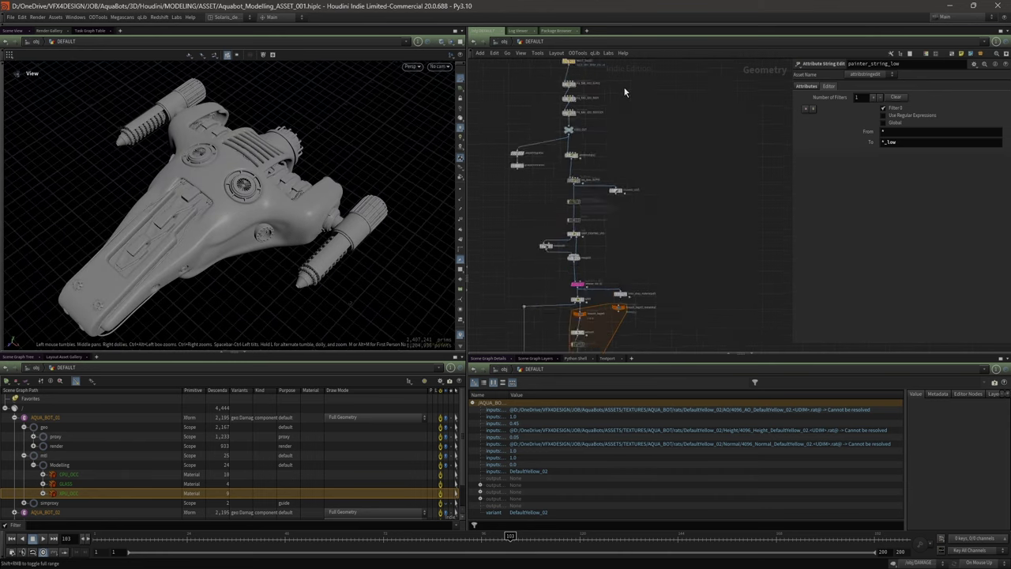
pyautogui.scroll(3, 625, 160)
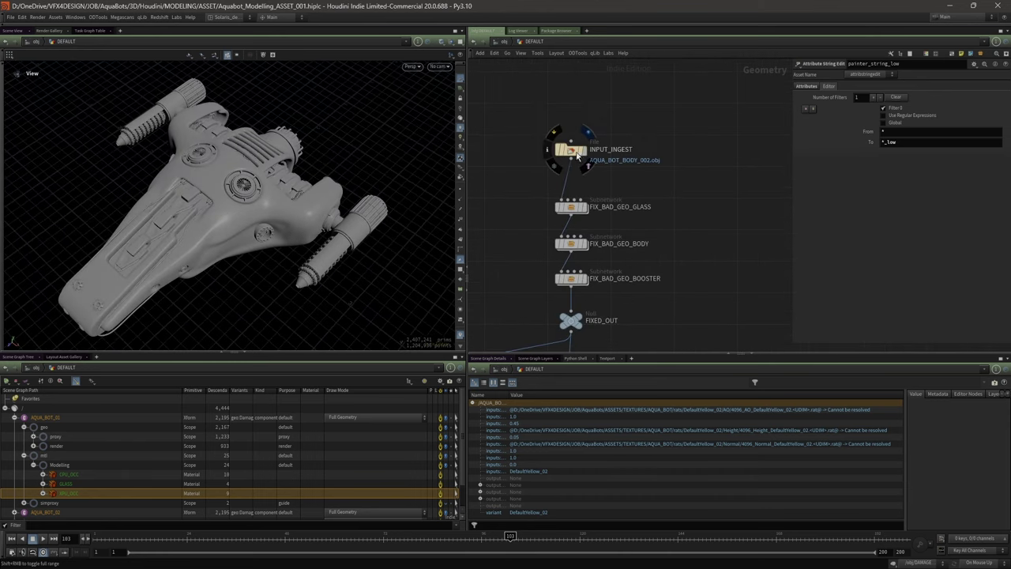
pyautogui.click(572, 150)
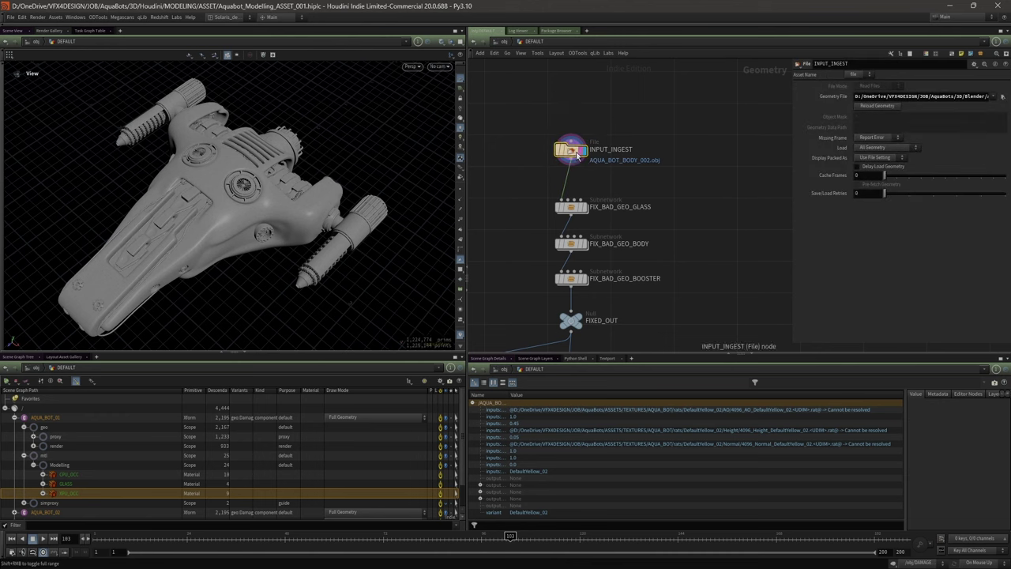
pyautogui.middleClick(572, 151)
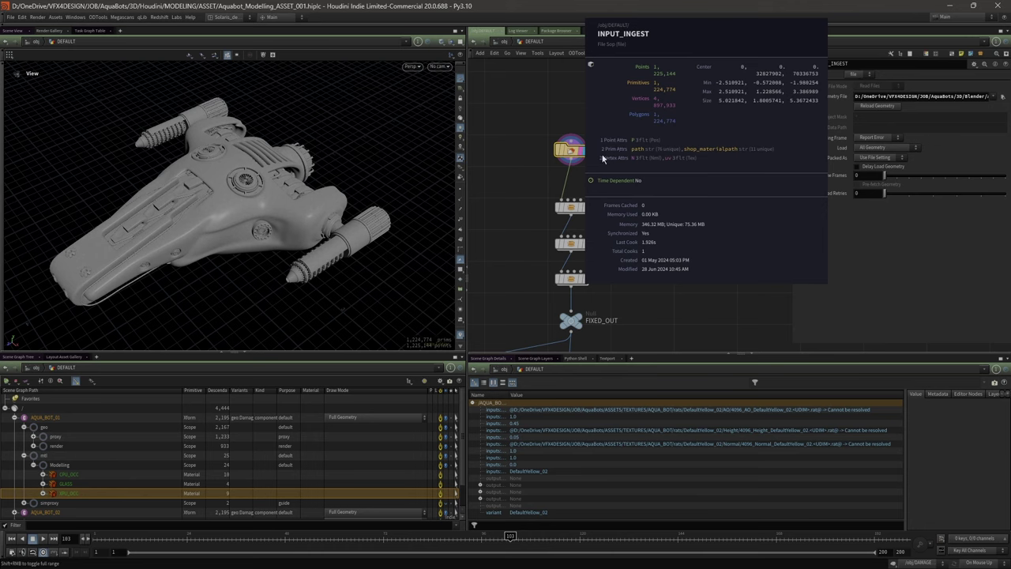
# - Switch to the Build desktop layout and enter the DEFAULT geometry network
pyautogui.click(225, 17)
pyautogui.click(227, 36)
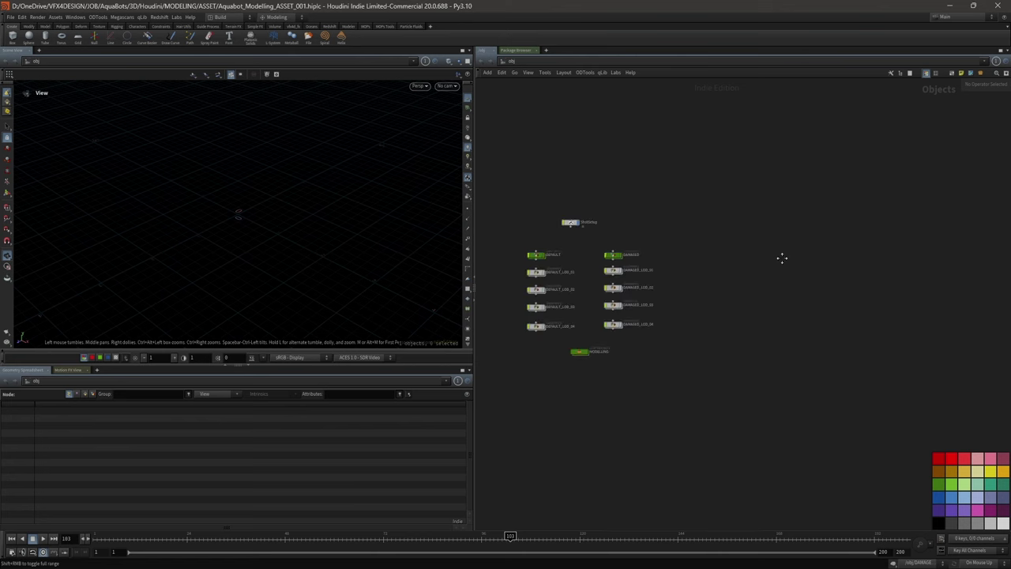
pyautogui.doubleClick(557, 252)
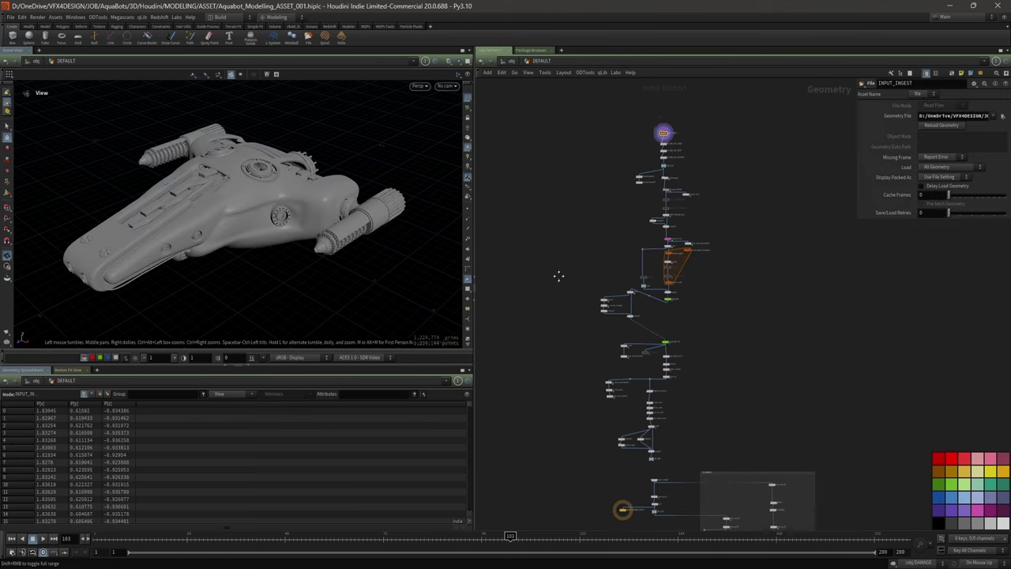
# - Show INPUT_INGEST's primitive attributes in the geometry spreadsheet and widen the columns to reveal the full paths
pyautogui.click(100, 393)
pyautogui.doubleClick(101, 404)
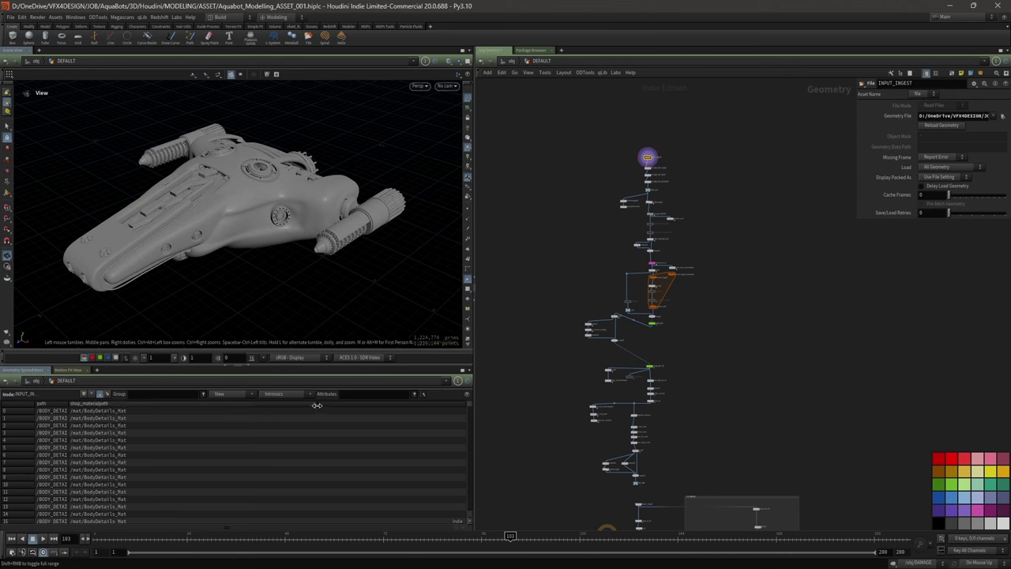
pyautogui.doubleClick(69, 404)
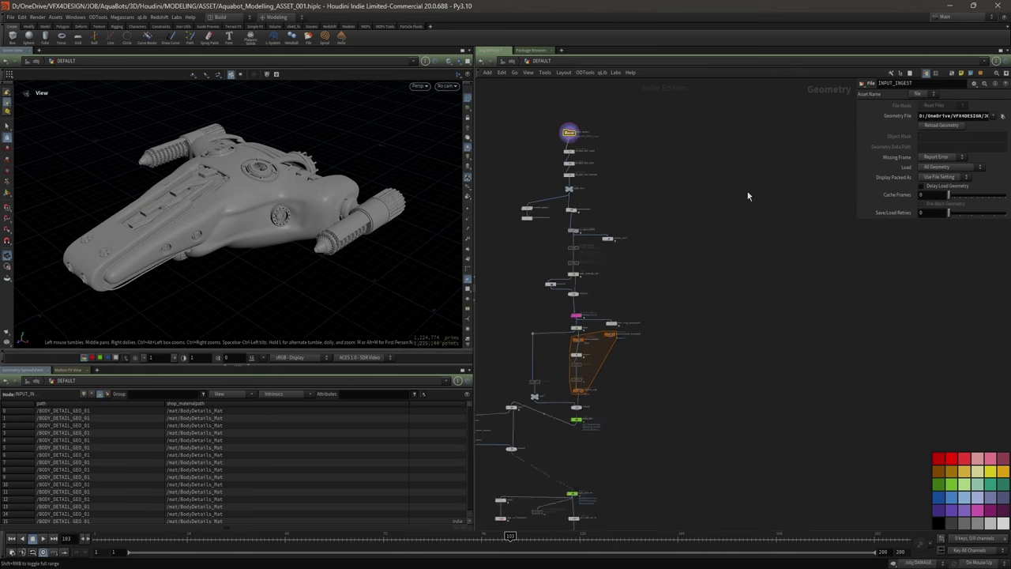
# - Review the FIX_BAD_GEO subnetworks and examine the booster's rounded end lens up close in wireframe
pyautogui.scroll(5, 626, 177)
pyautogui.moveTo(626, 177); pyautogui.dragTo(751, 244, button='middle')
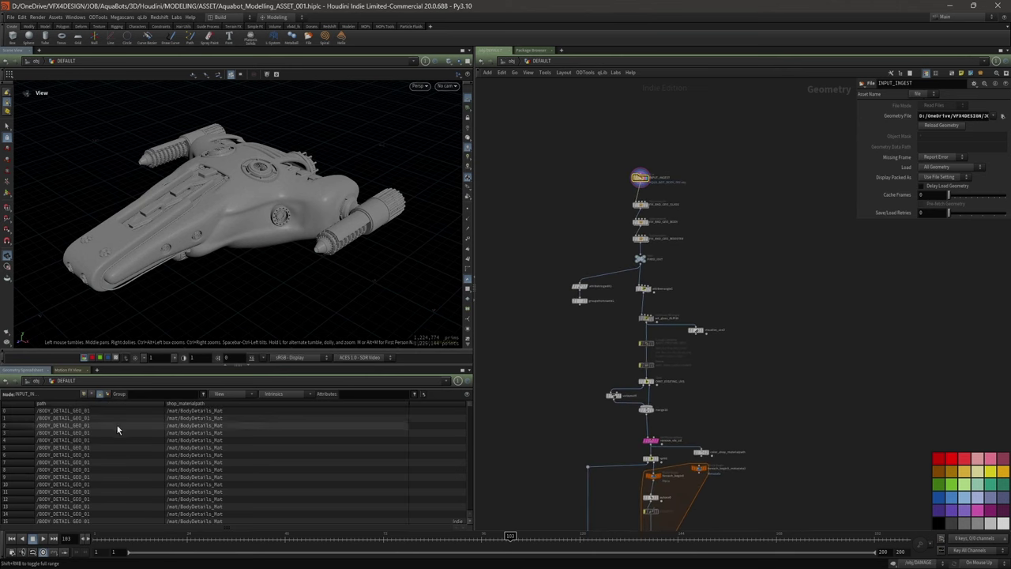
pyautogui.moveTo(288, 196); pyautogui.dragTo(299, 215)
pyautogui.scroll(5, 668, 222)
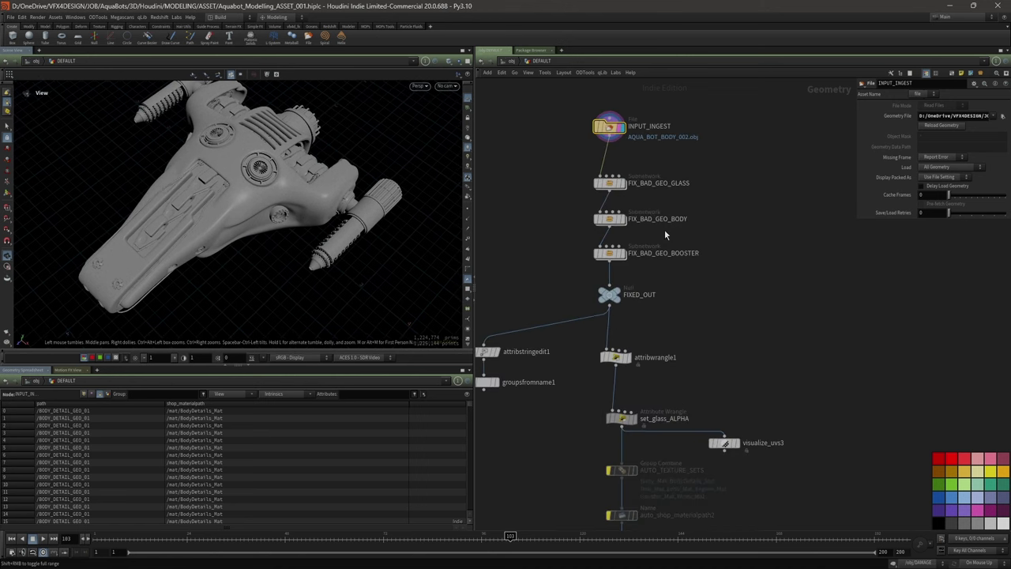
pyautogui.moveTo(390, 233); pyautogui.dragTo(255, 220)
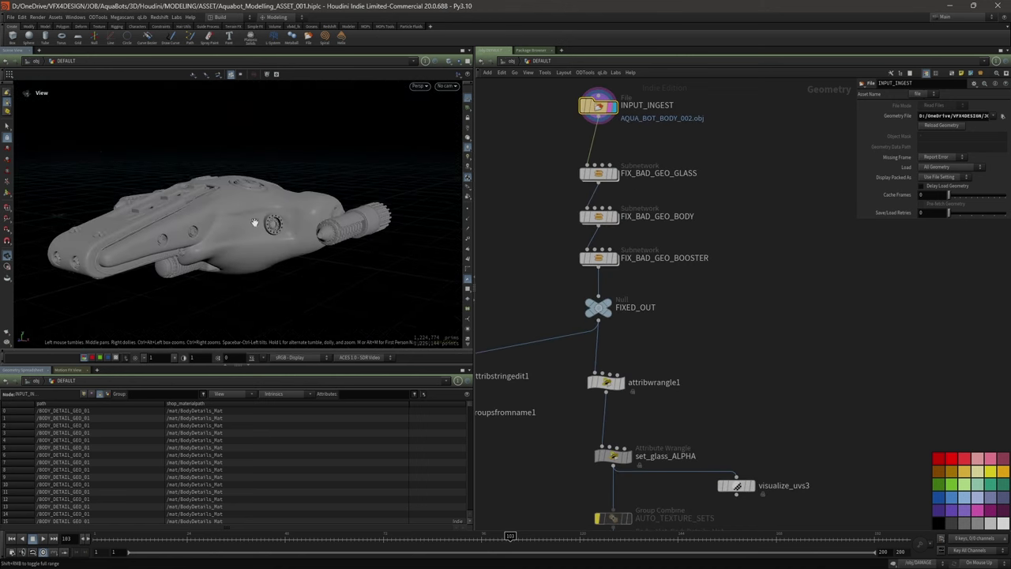
pyautogui.moveTo(255, 220); pyautogui.dragTo(324, 218, button='right')
pyautogui.moveTo(370, 197); pyautogui.dragTo(292, 202)
pyautogui.moveTo(292, 201); pyautogui.dragTo(367, 211, button='right')
pyautogui.moveTo(367, 210); pyautogui.dragTo(321, 238)
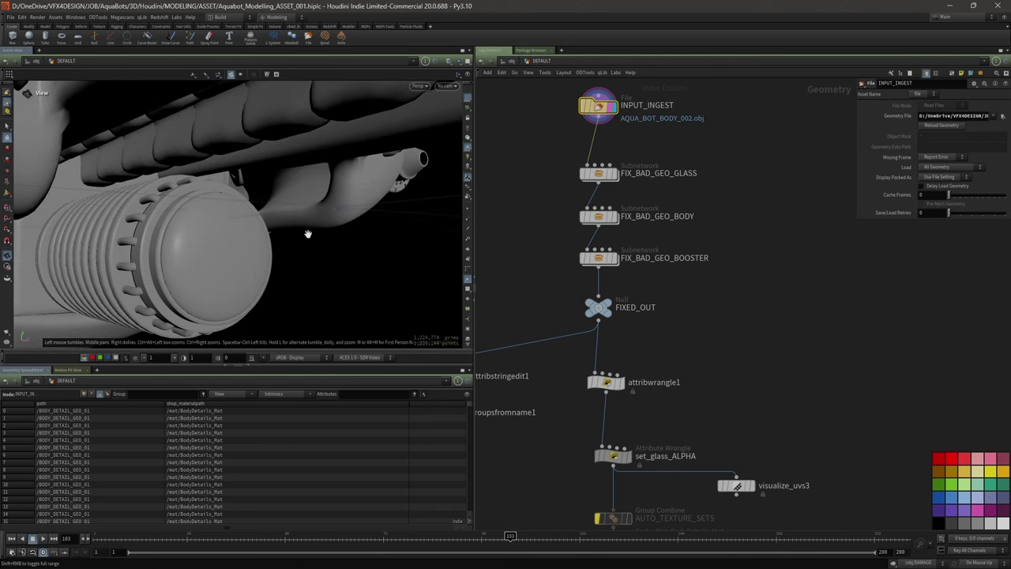
pyautogui.press('w')
pyautogui.moveTo(198, 261); pyautogui.dragTo(245, 240)
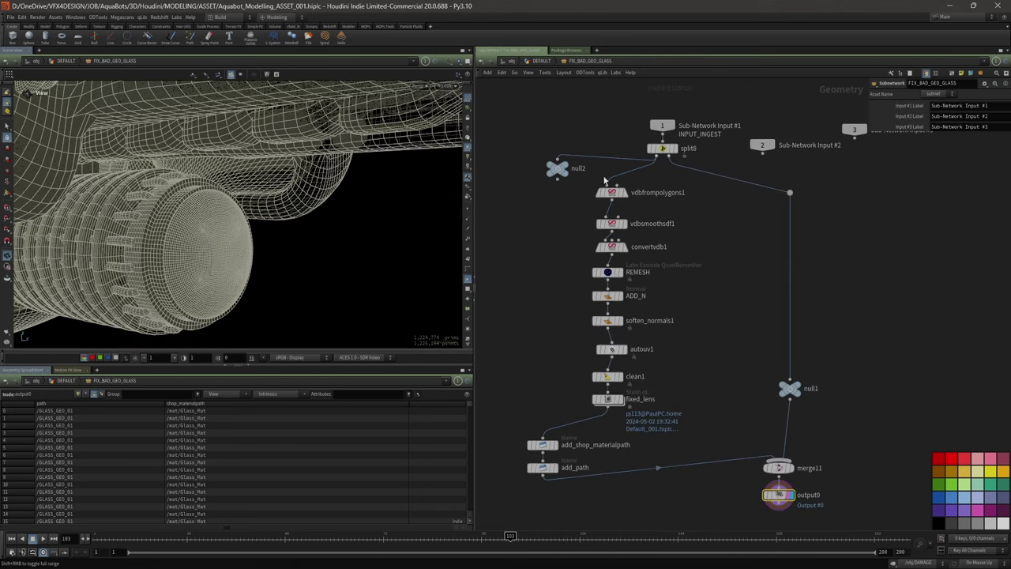
# - Enter FIX_BAD_GEO_GLASS, display vdbfrompolygons1 in shaded view and select split8 to inspect its GLASS_GEO_01 group
pyautogui.doubleClick(606, 177)
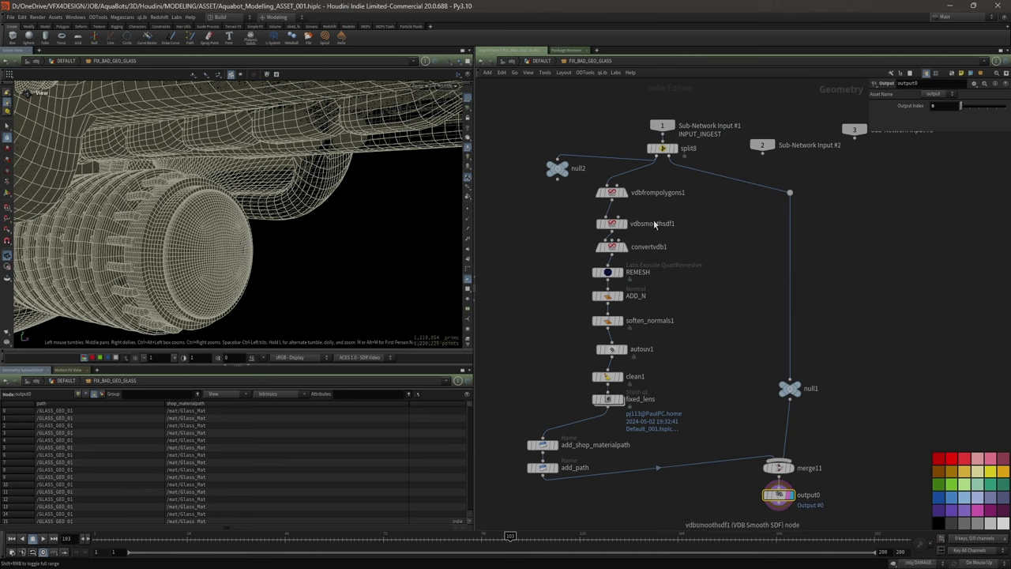
pyautogui.click(629, 196)
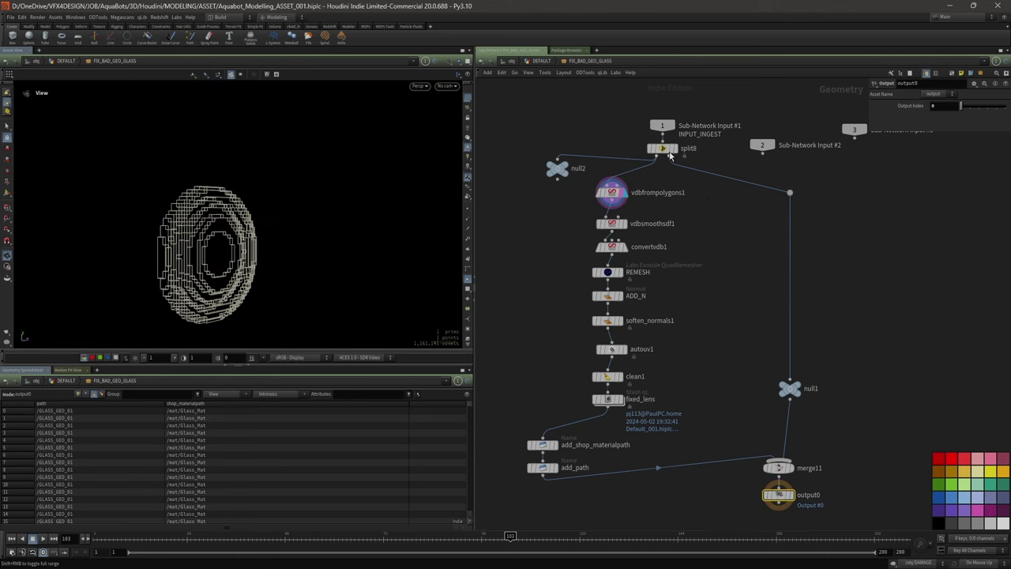
pyautogui.click(663, 150)
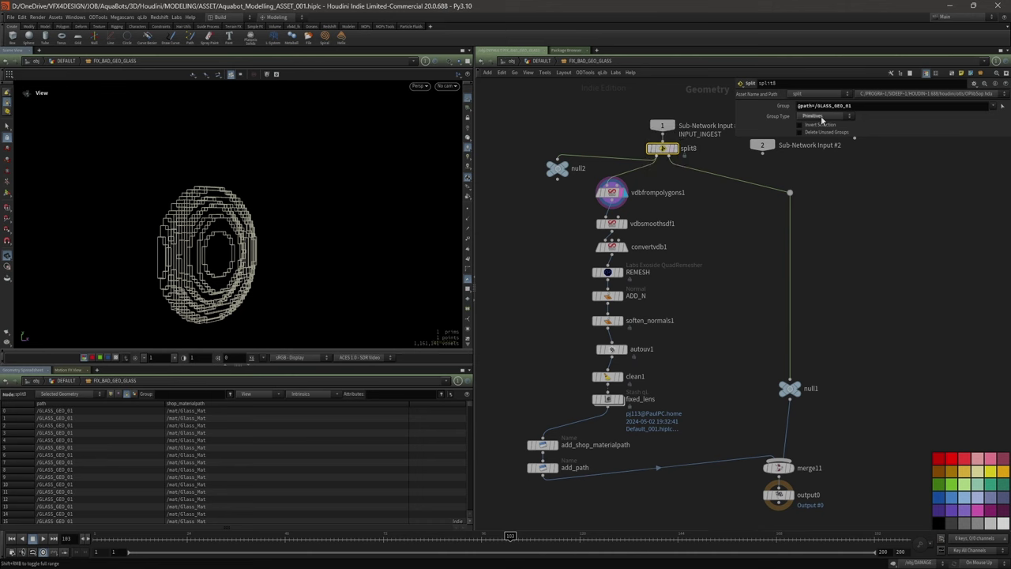
pyautogui.press('w')
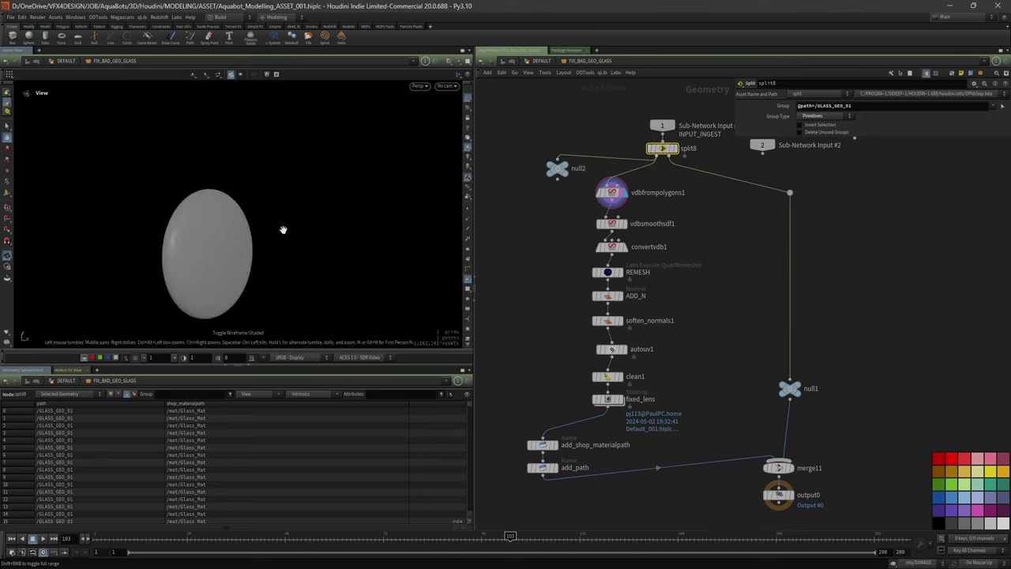
# - Display vdbsmoothsdf1 and select the REMESH node to review its Exoside QuadRemesher settings
pyautogui.click(624, 224)
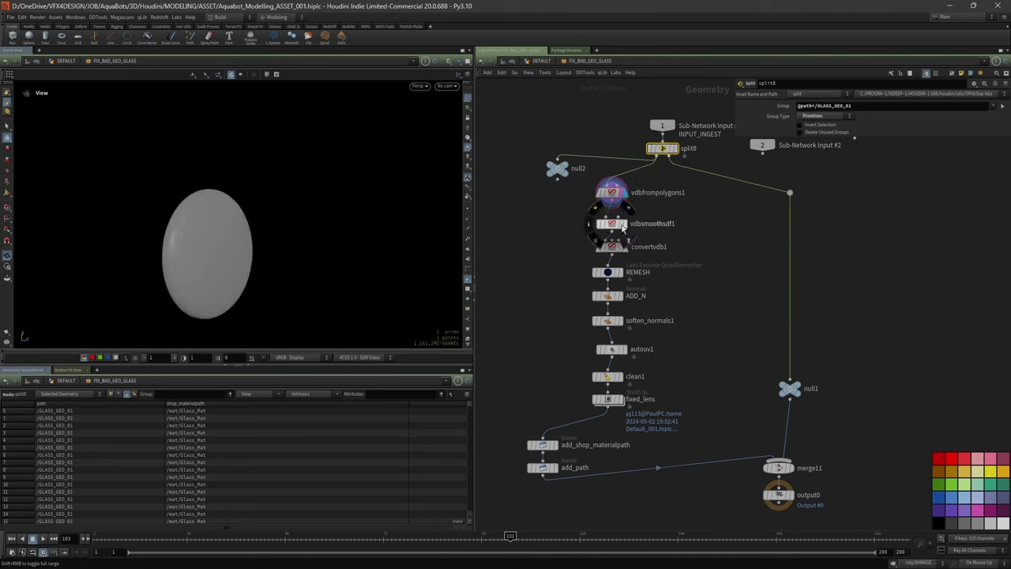
pyautogui.click(610, 272)
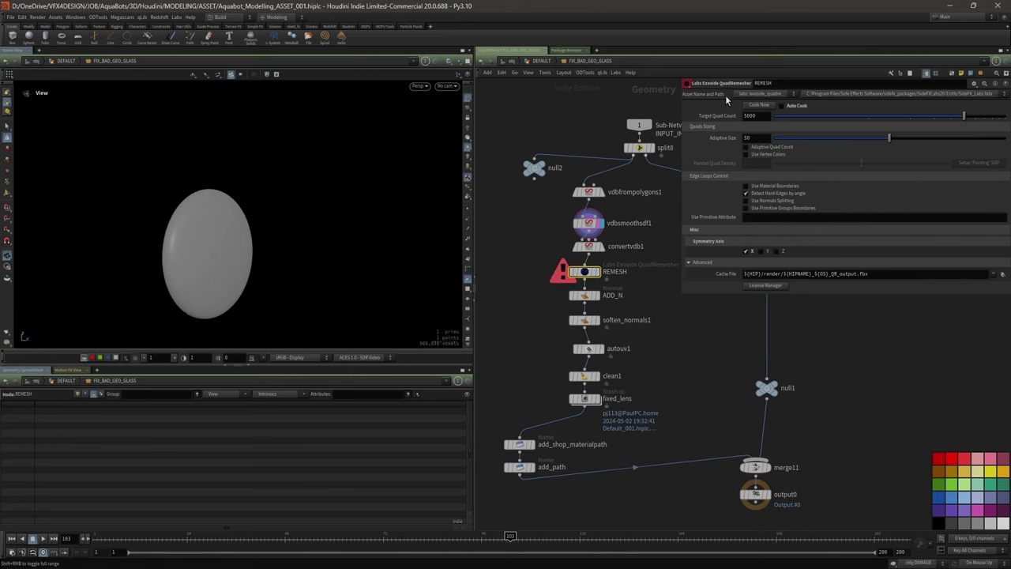
pyautogui.moveTo(546, 265); pyautogui.dragTo(535, 283, button='middle')
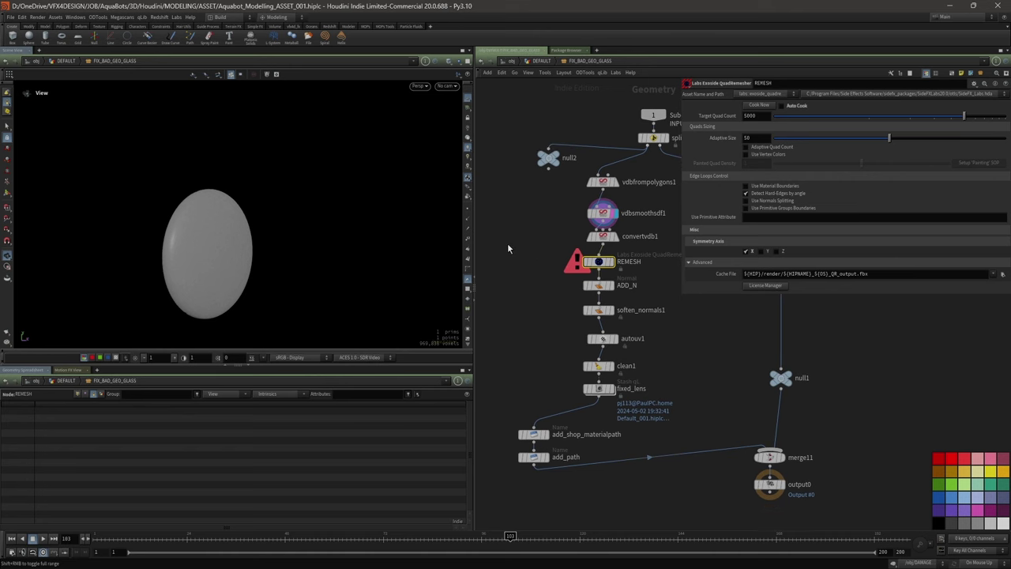
# - Search the available operators for REM to review the remesh nodes, and close the list without adding one
pyautogui.press('Tab')
pyautogui.write('REM')
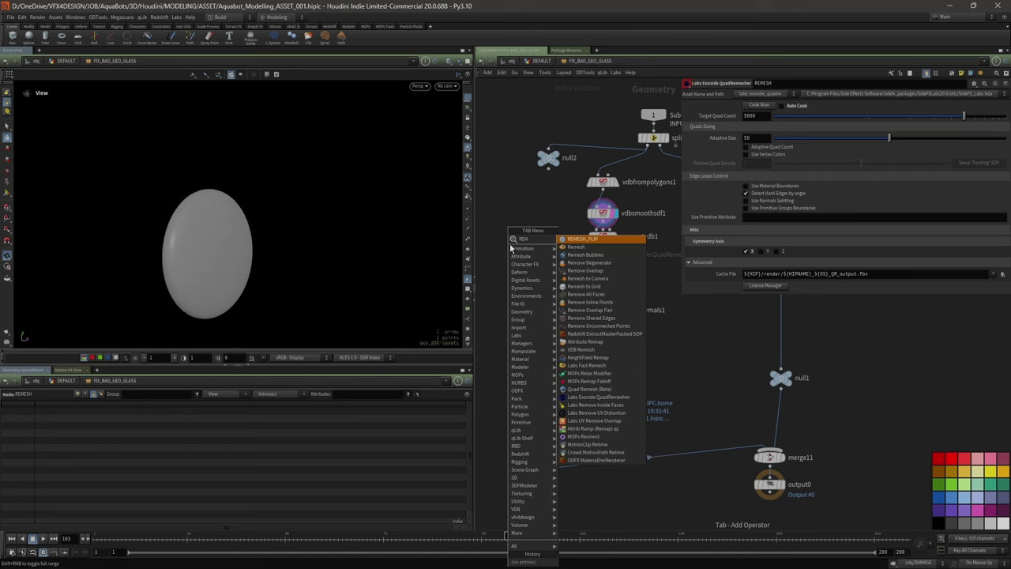
pyautogui.click(528, 215)
pyautogui.moveTo(541, 283); pyautogui.dragTo(525, 252, button='middle')
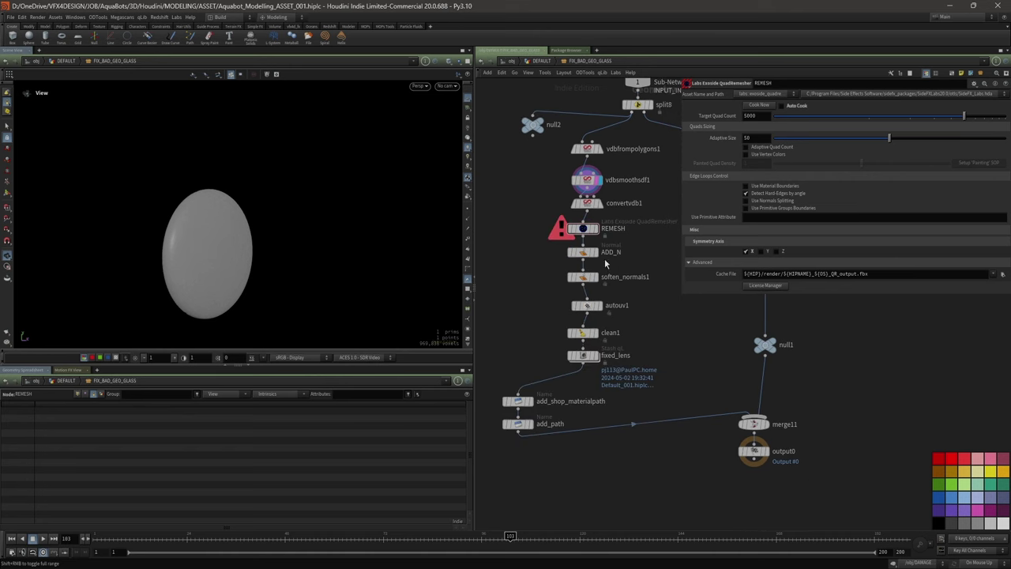
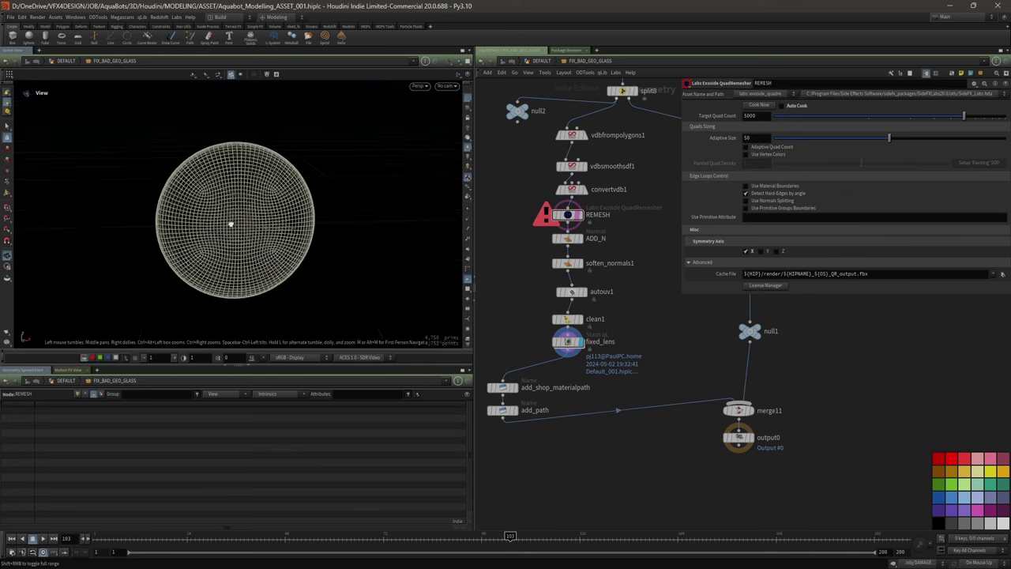
# - Inspect the attribute and name settings of add_shop_materialpath and add_path, enlarging the parameter area for readability
pyautogui.scroll(-2, 510, 215)
pyautogui.moveTo(508, 214); pyautogui.dragTo(502, 260, button='middle')
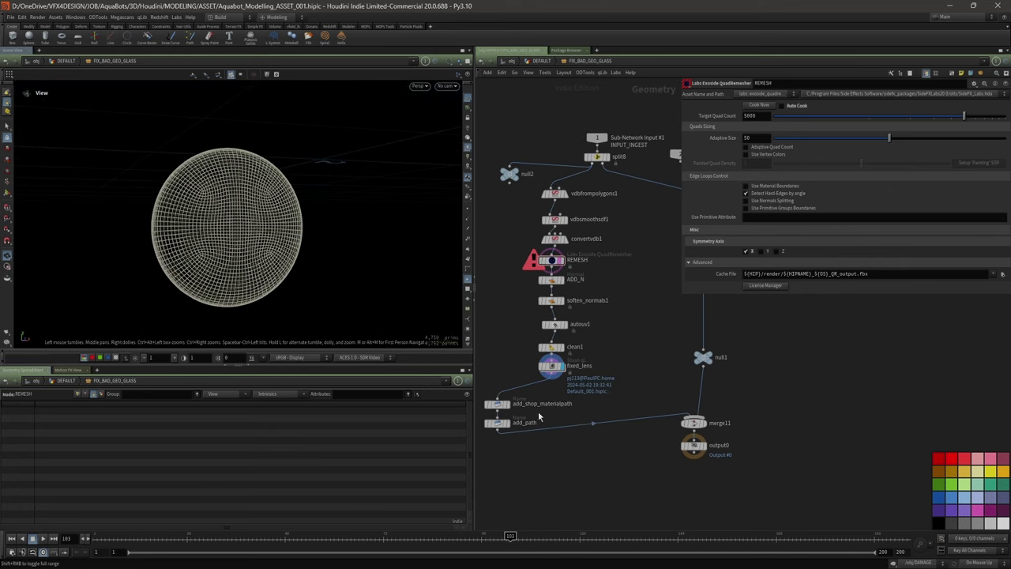
pyautogui.moveTo(585, 484); pyautogui.dragTo(584, 489, button='middle')
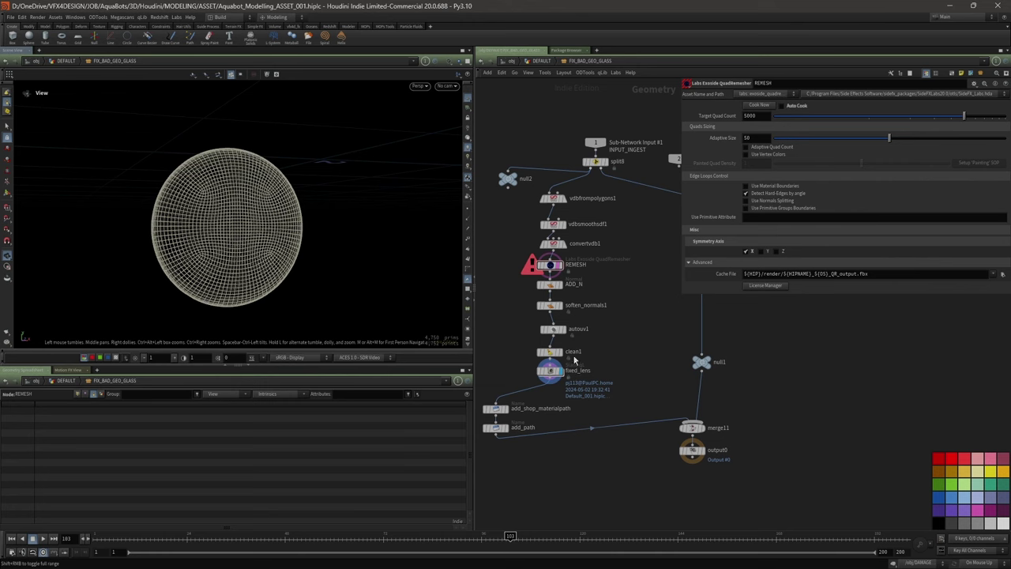
pyautogui.click(496, 408)
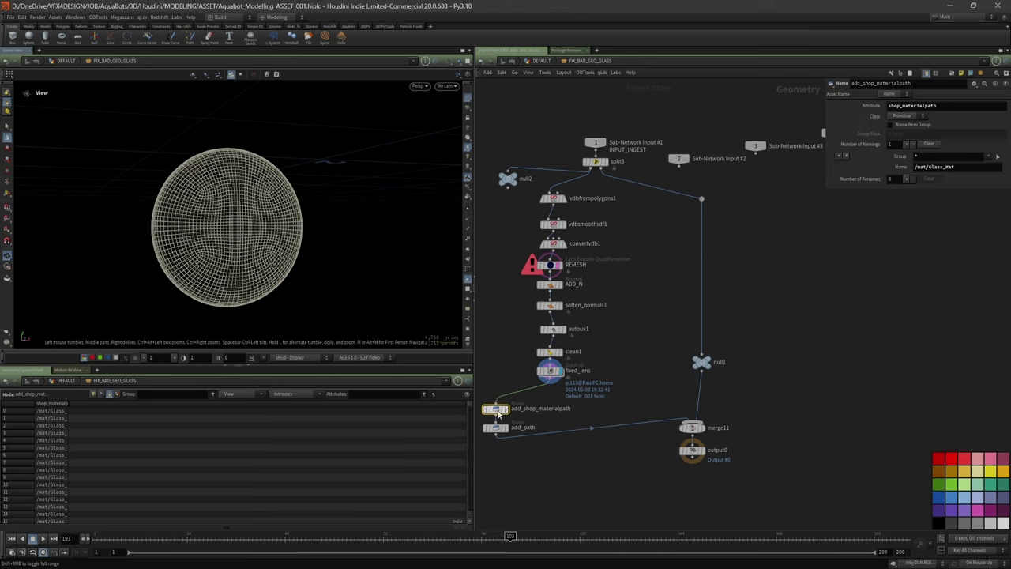
pyautogui.moveTo(830, 191); pyautogui.dragTo(694, 219)
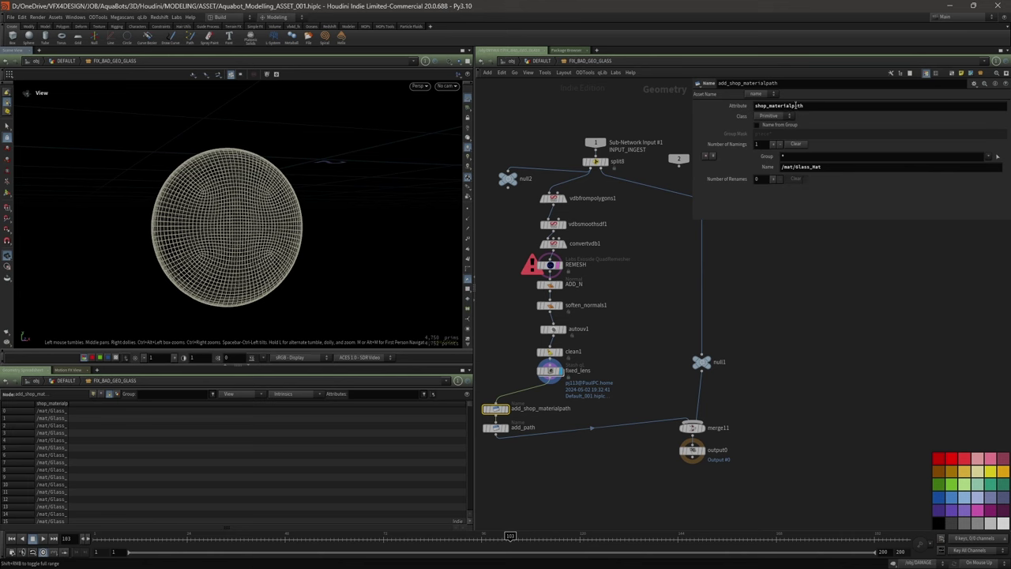
pyautogui.click(498, 429)
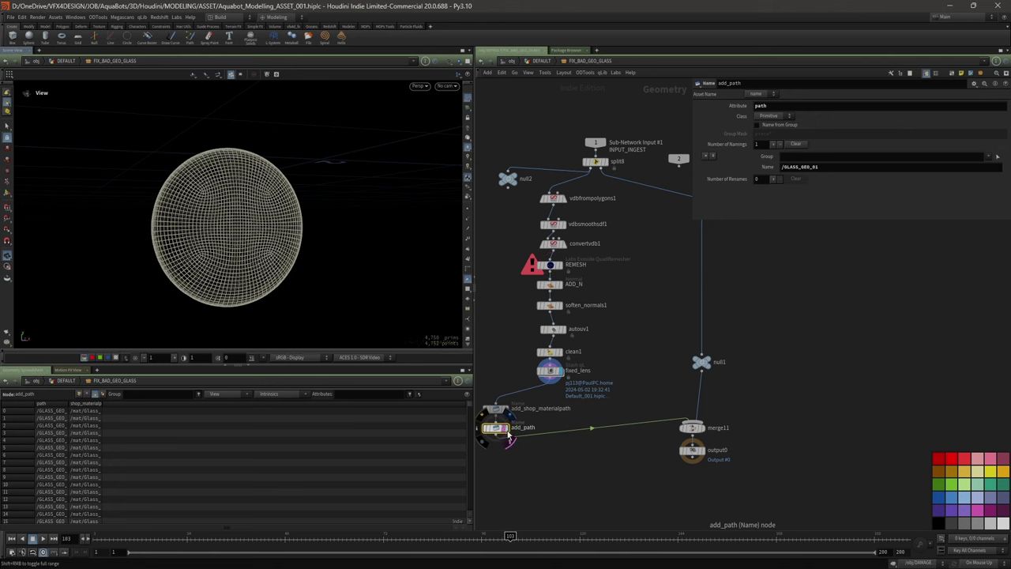
# - Display output0 and view the remeshed lens in place on the ship
pyautogui.click(704, 454)
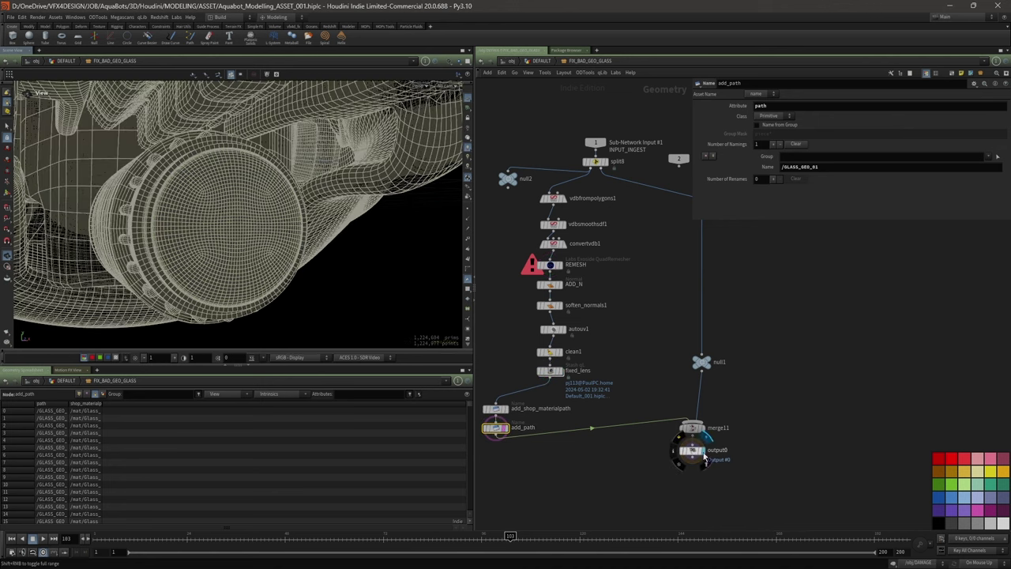
pyautogui.scroll(-2, 212, 231)
pyautogui.moveTo(173, 230); pyautogui.dragTo(246, 238)
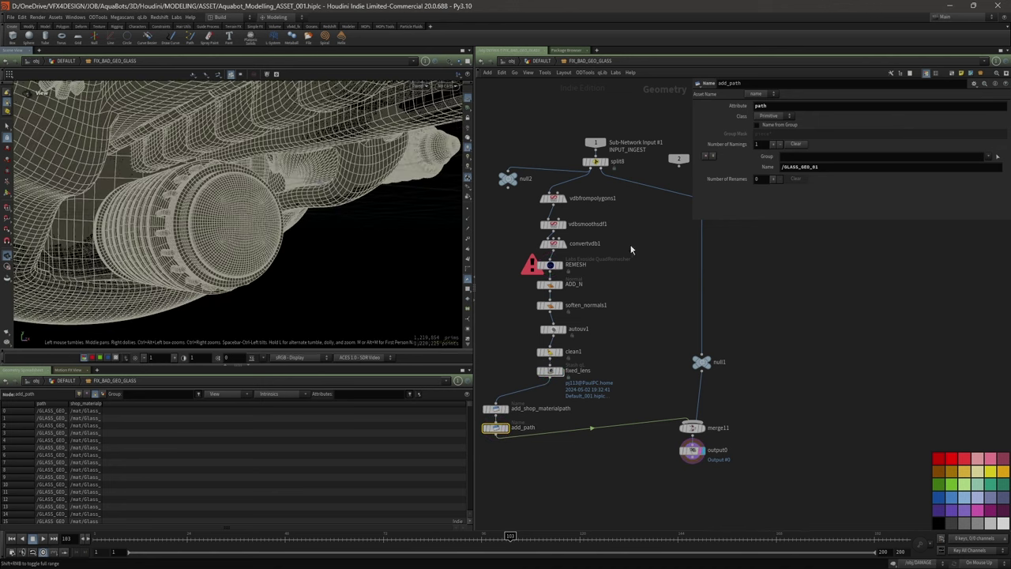
# - Make room above split8 and insert a null on the wire between Sub-Network Input #1 and split8
pyautogui.moveTo(615, 175); pyautogui.dragTo(595, 233, button='middle')
pyautogui.moveTo(581, 206); pyautogui.dragTo(580, 155)
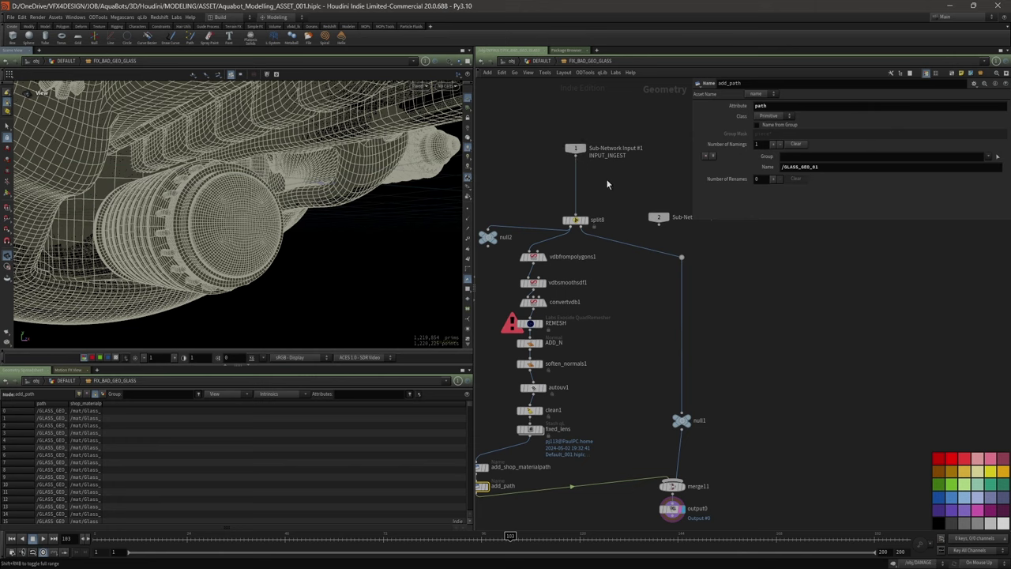
pyautogui.moveTo(608, 184); pyautogui.dragTo(608, 192, button='middle')
pyautogui.press('Tab')
pyautogui.write('null')
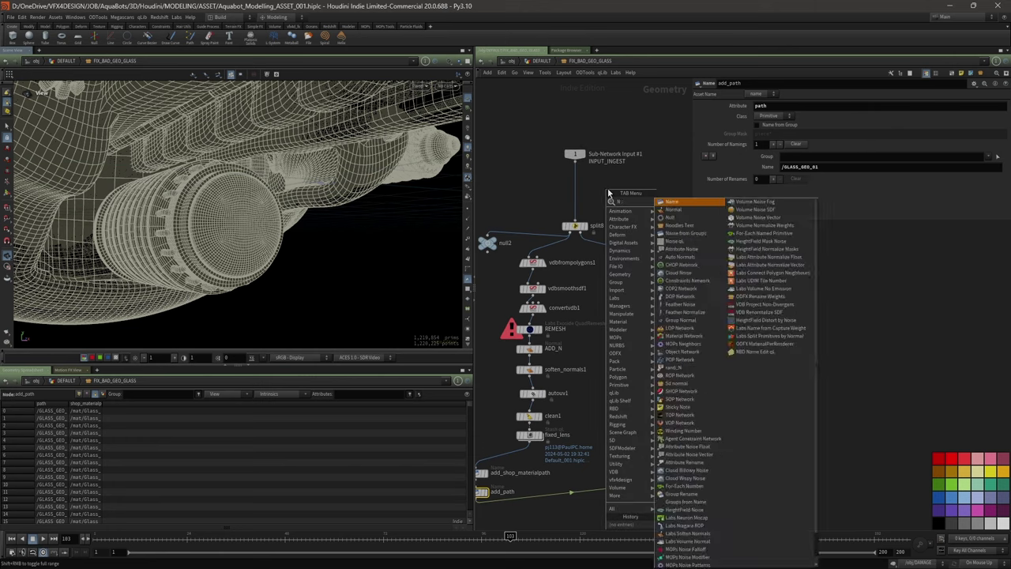
pyautogui.click(680, 204)
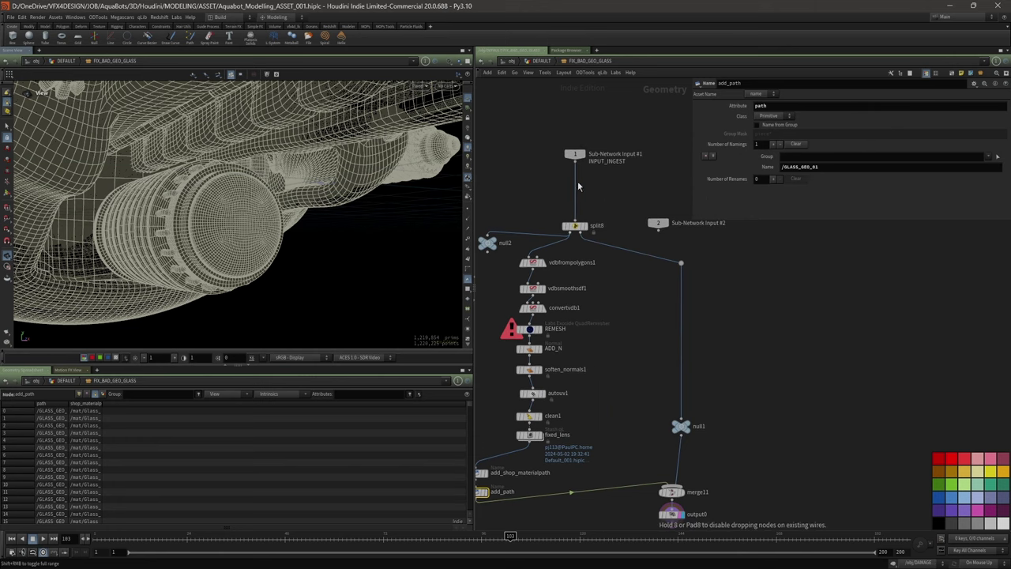
pyautogui.click(575, 184)
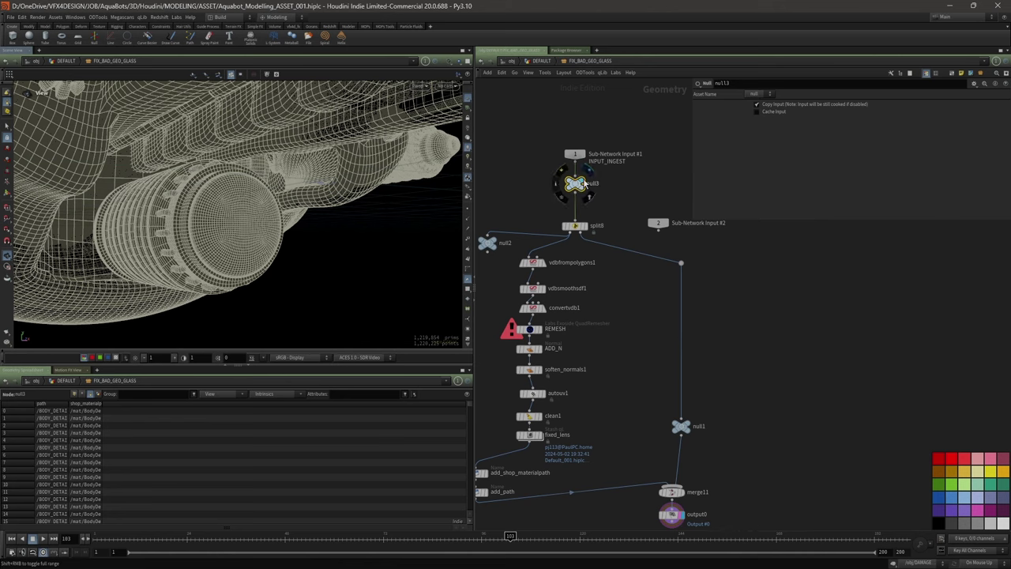
# - Check the node information of null3 and output0 to compare their geometry counts
pyautogui.middleClick(579, 187)
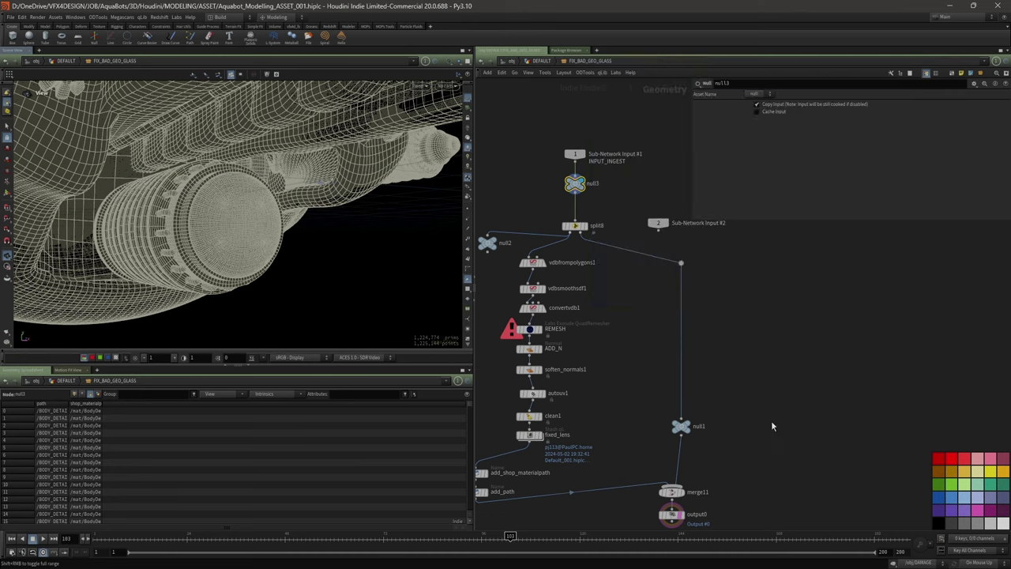
pyautogui.moveTo(762, 475); pyautogui.dragTo(761, 354, button='middle')
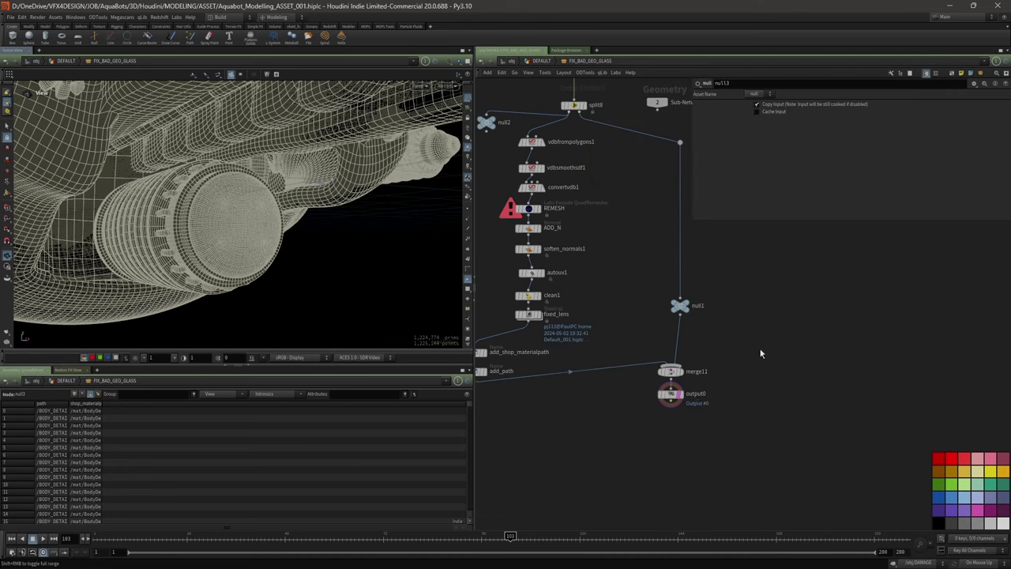
pyautogui.middleClick(676, 397)
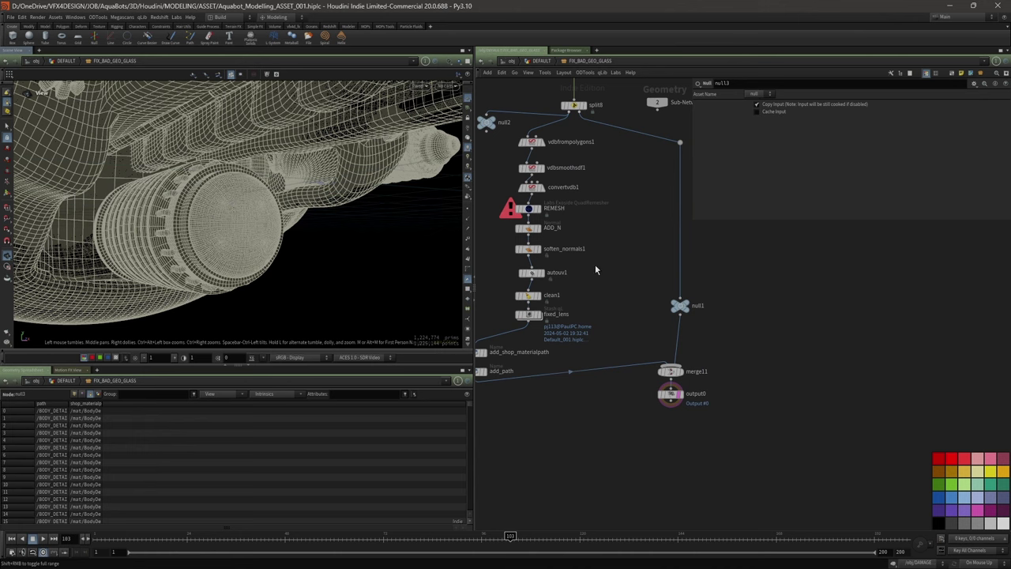
# - Examine the original lens wireframe up close, and display output0 to compare it with the repaired lens
pyautogui.scroll(3, 595, 270)
pyautogui.moveTo(634, 369); pyautogui.dragTo(607, 273, button='middle')
pyautogui.scroll(5, 320, 243)
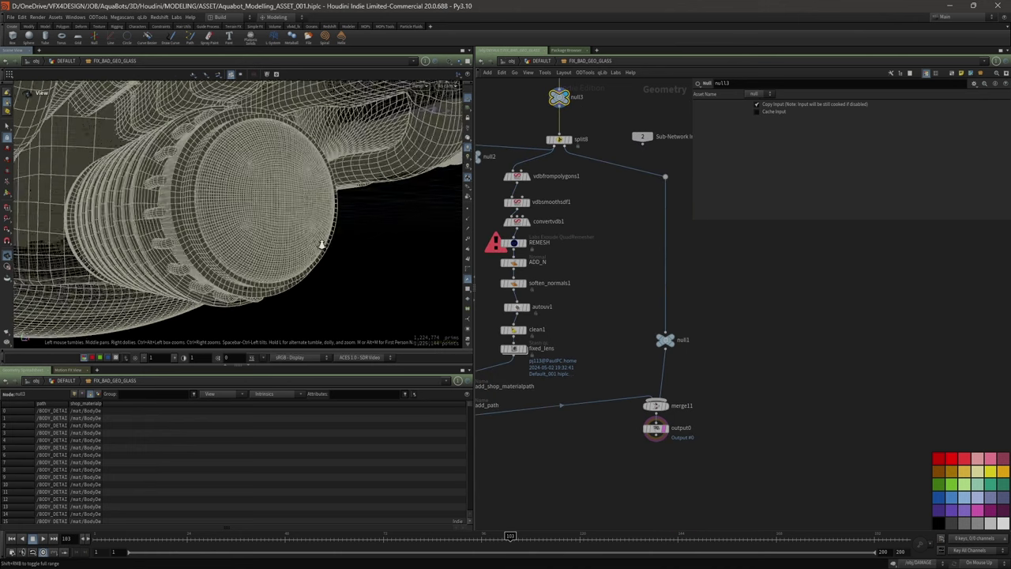
pyautogui.moveTo(327, 232); pyautogui.dragTo(306, 259)
pyautogui.click(666, 429)
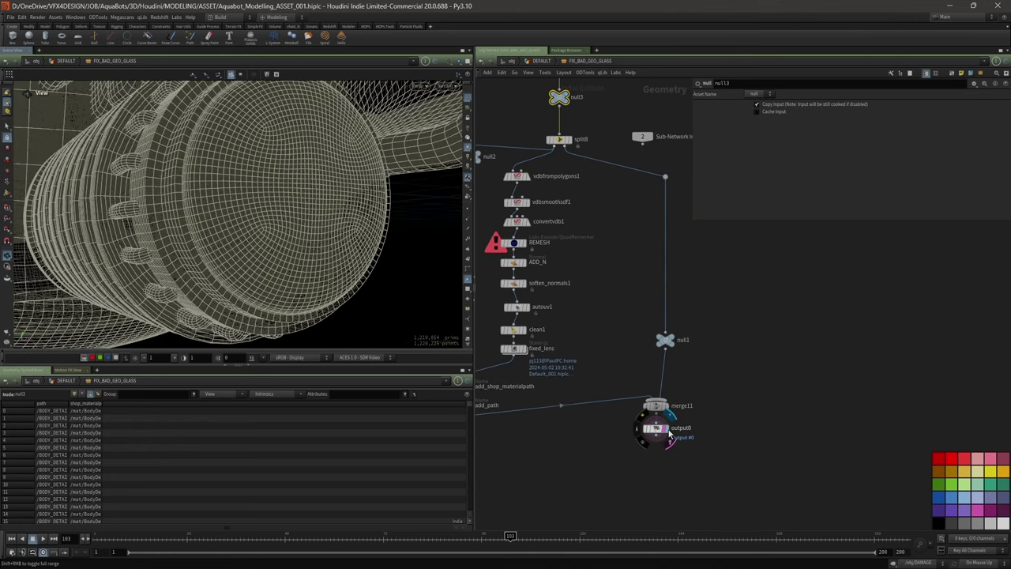
pyautogui.moveTo(380, 262); pyautogui.dragTo(313, 204)
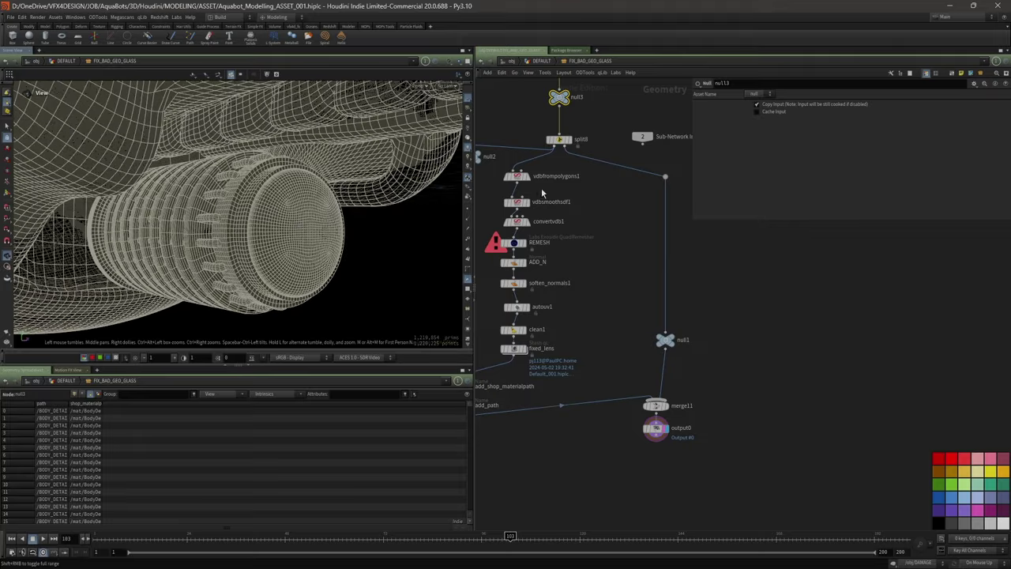
pyautogui.scroll(-2, 598, 249)
pyautogui.moveTo(287, 242)
pyautogui.mouseDown()
pyautogui.moveTo(232, 212)
pyautogui.moveTo(354, 198)
pyautogui.moveTo(276, 226)
pyautogui.moveTo(283, 237)
pyautogui.mouseUp()
# - Return to the DEFAULT network, enter FIX_BAD_GEO_BODY and examine the body frame's wireframe
pyautogui.moveTo(597, 222); pyautogui.dragTo(680, 269, button='middle')
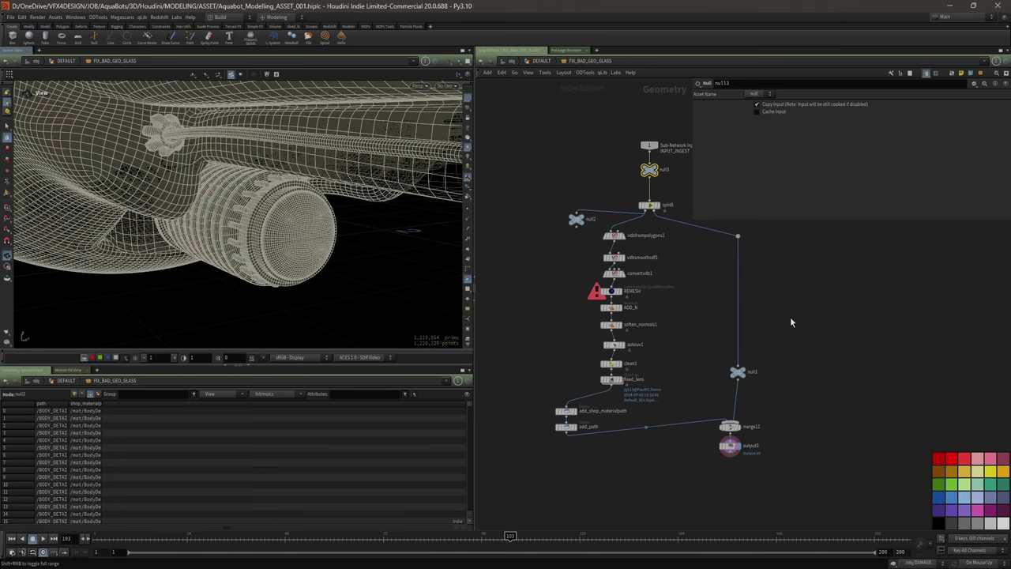
pyautogui.moveTo(792, 319); pyautogui.dragTo(745, 315, button='middle')
pyautogui.click(542, 62)
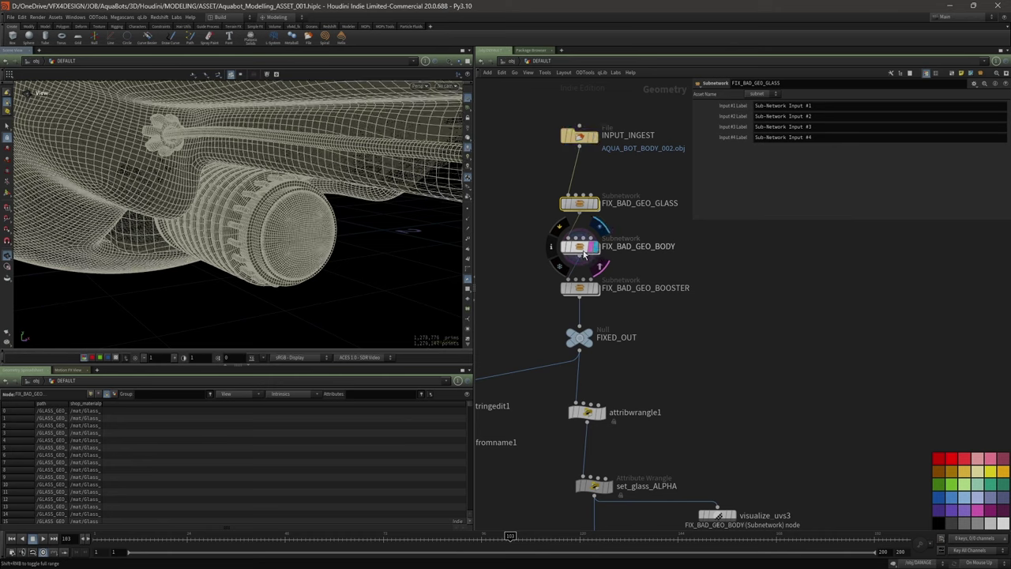
pyautogui.doubleClick(584, 247)
pyautogui.moveTo(328, 176); pyautogui.dragTo(229, 205, button='right')
pyautogui.moveTo(230, 205); pyautogui.dragTo(318, 229)
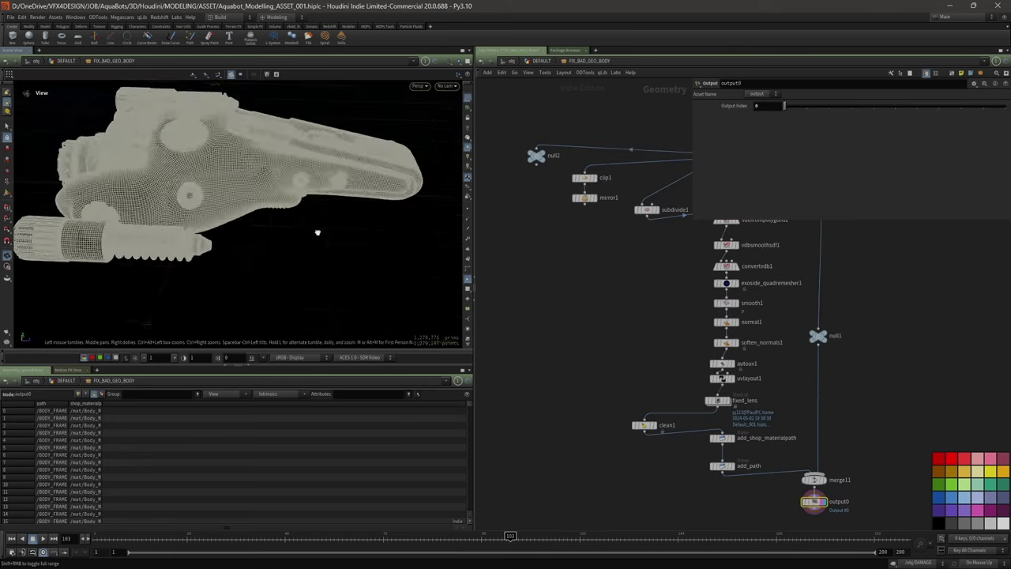
pyautogui.moveTo(318, 230); pyautogui.dragTo(246, 156, button='right')
pyautogui.moveTo(245, 155); pyautogui.dragTo(256, 203)
pyautogui.scroll(-3, 600, 318)
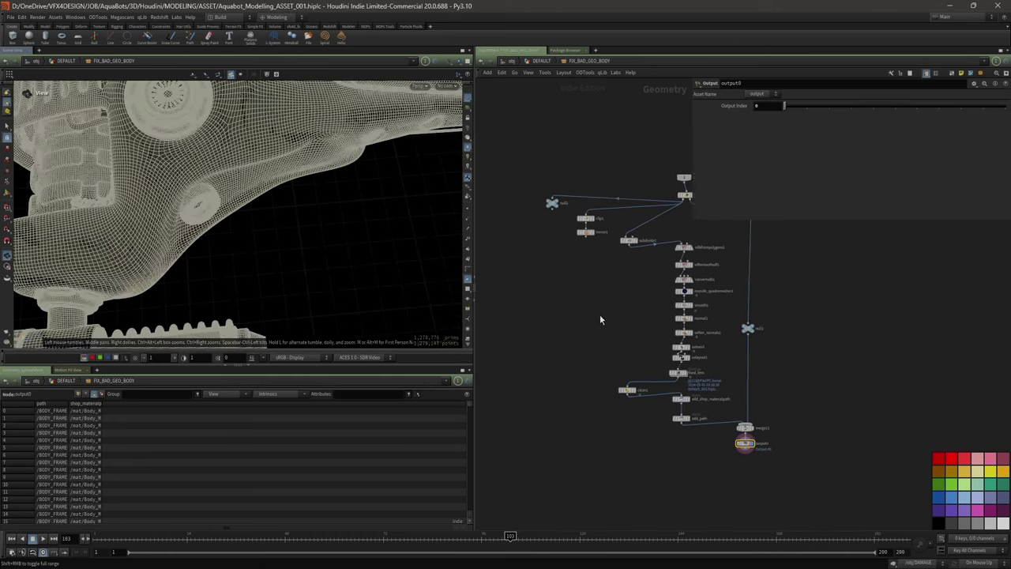
# - Inspect the repaired hull from the side and above, toggling between wireframe and shaded display
pyautogui.moveTo(151, 147)
pyautogui.mouseDown()
pyautogui.moveTo(237, 176)
pyautogui.moveTo(268, 225)
pyautogui.moveTo(307, 165)
pyautogui.moveTo(332, 176)
pyautogui.moveTo(263, 253)
pyautogui.moveTo(309, 195)
pyautogui.moveTo(275, 205)
pyautogui.mouseUp()
pyautogui.press('w')
pyautogui.moveTo(246, 296); pyautogui.dragTo(249, 215)
pyautogui.moveTo(282, 207); pyautogui.dragTo(179, 230, button='right')
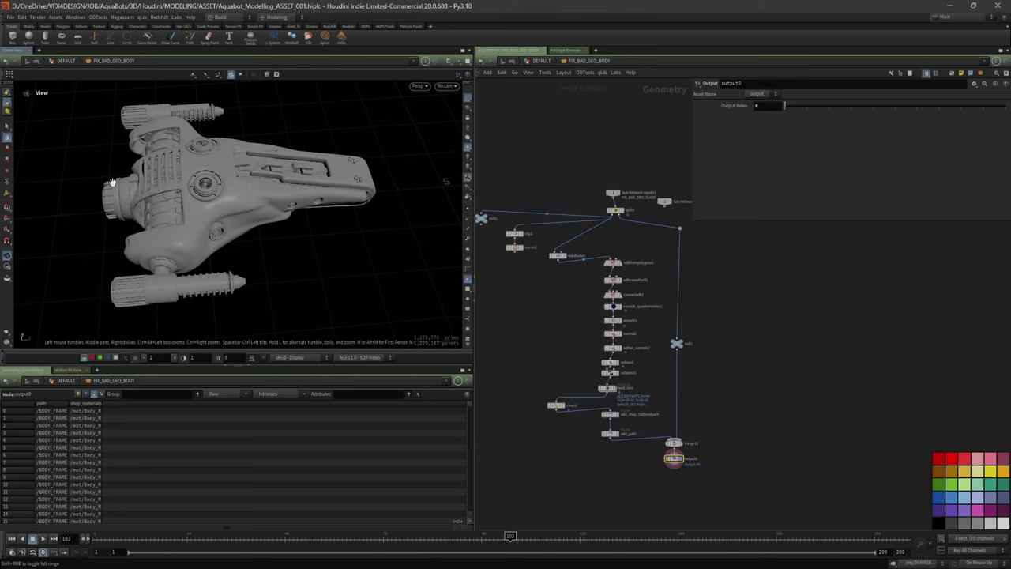
pyautogui.moveTo(188, 215); pyautogui.dragTo(189, 187)
pyautogui.moveTo(308, 181); pyautogui.dragTo(316, 206)
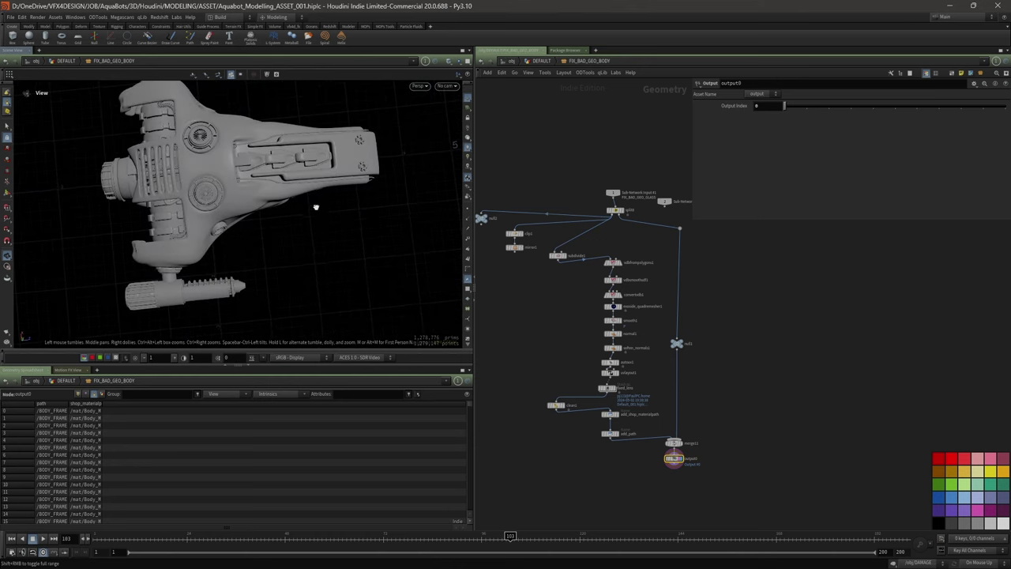
pyautogui.press('w')
pyautogui.moveTo(207, 165)
pyautogui.mouseDown(button='right')
pyautogui.moveTo(347, 150)
pyautogui.moveTo(258, 161)
pyautogui.mouseUp(button='right')
pyautogui.press('w')
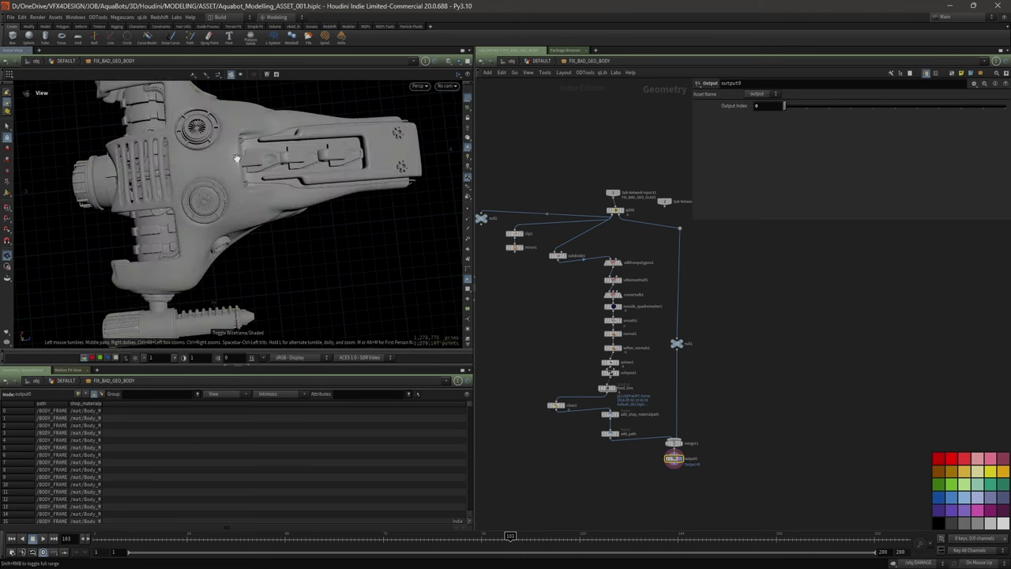
# - Bring the body repair chain into view and widen the spreadsheet columns to show output0's full path and shop_materialpath values
pyautogui.moveTo(578, 337); pyautogui.dragTo(541, 233, button='middle')
pyautogui.scroll(1, 570, 285)
pyautogui.scroll(1, 561, 305)
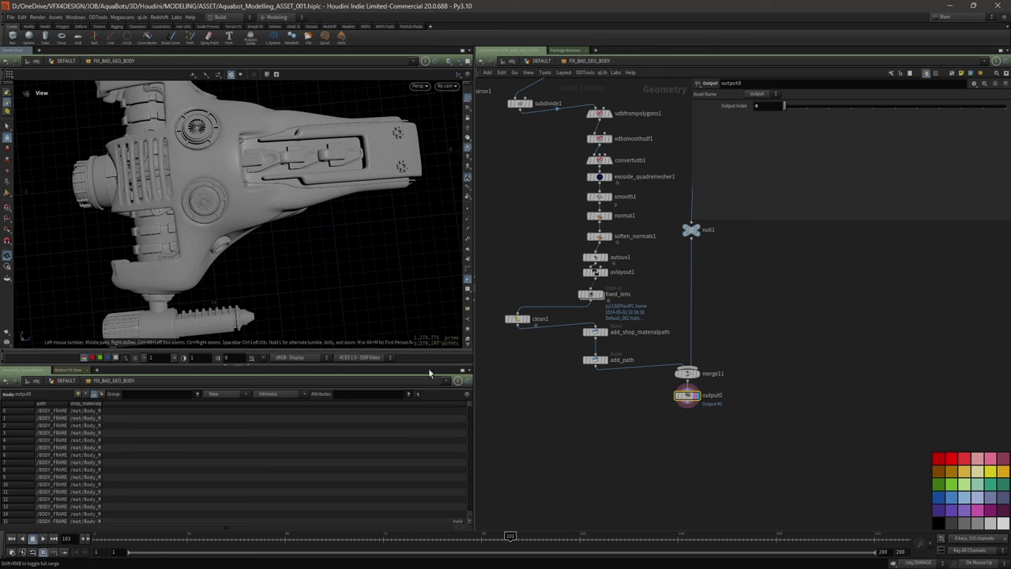
pyautogui.moveTo(67, 403); pyautogui.dragTo(249, 404)
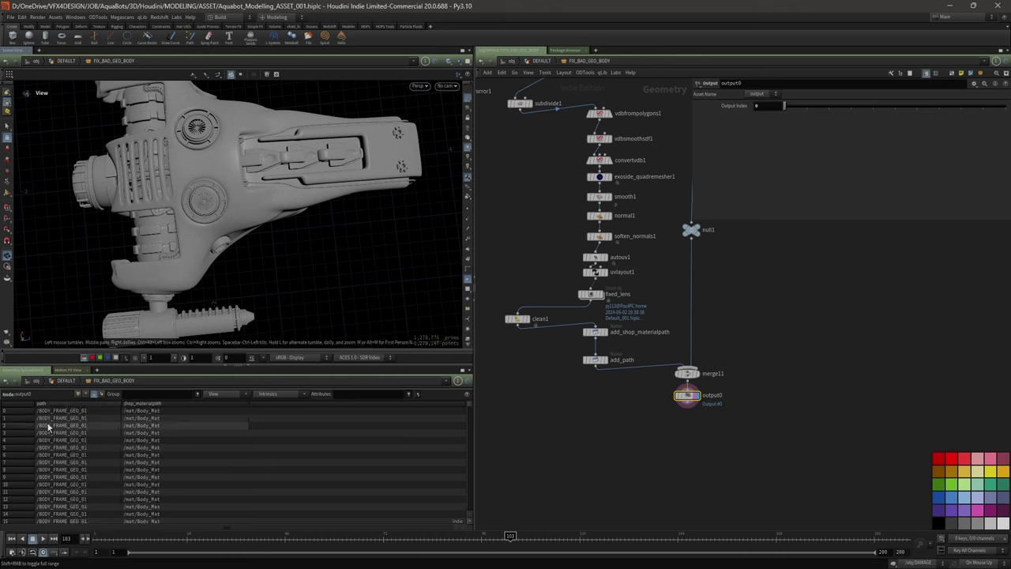
# - Return to the DEFAULT network, display FIX_BAD_GEO_BOOSTER and examine the rear booster up close
pyautogui.moveTo(663, 421); pyautogui.dragTo(627, 434, button='middle')
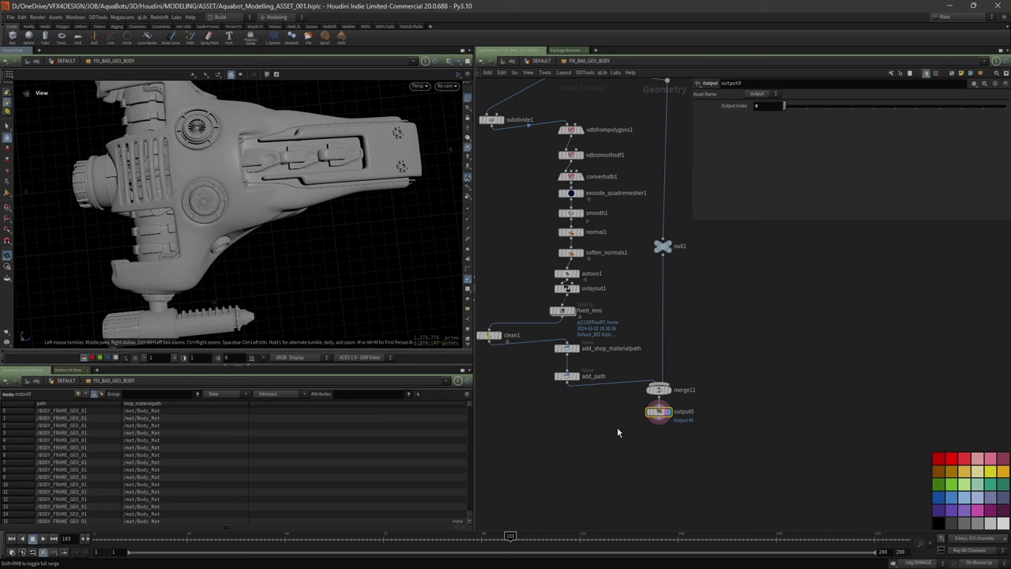
pyautogui.press('u')
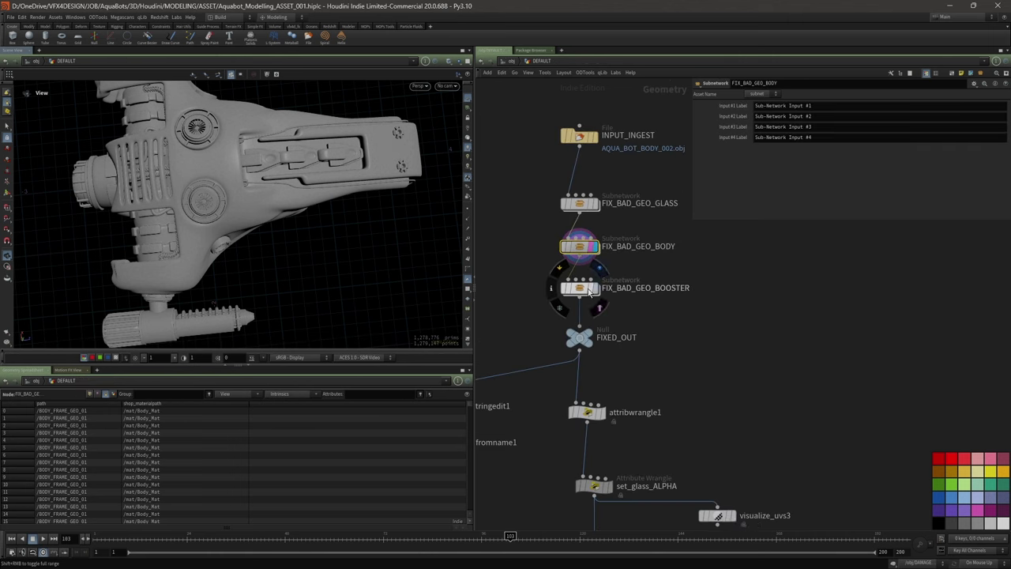
pyautogui.click(595, 289)
pyautogui.moveTo(129, 246); pyautogui.dragTo(203, 197)
pyautogui.moveTo(203, 197); pyautogui.dragTo(309, 230, button='right')
pyautogui.moveTo(309, 230); pyautogui.dragTo(266, 214, button='middle')
pyautogui.moveTo(266, 214); pyautogui.dragTo(314, 249, button='right')
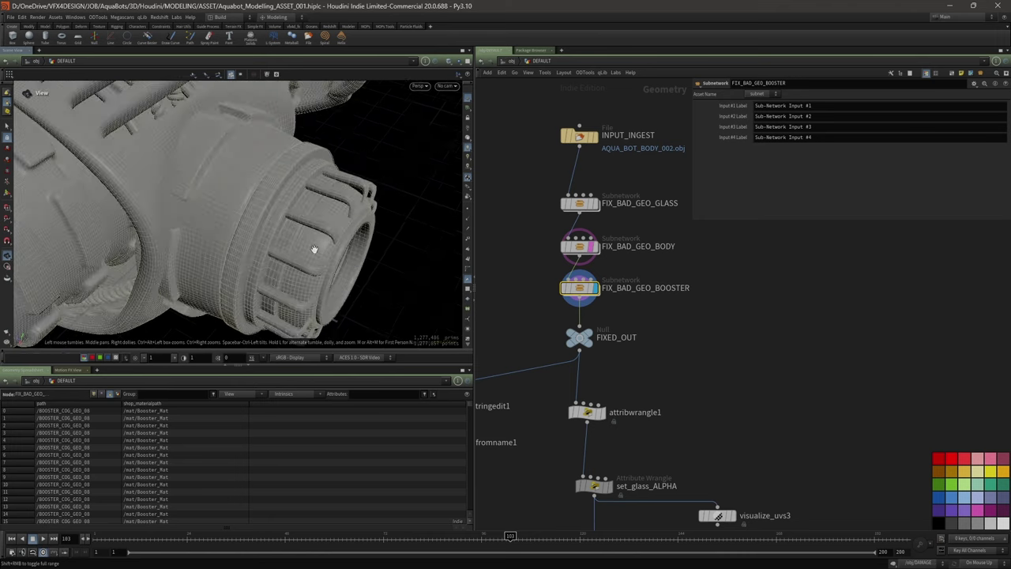
# - Display FIX_BAD_GEO_BODY's output for comparison, select that node and examine the unrepaired rear booster up close in shaded view
pyautogui.moveTo(314, 249); pyautogui.dragTo(351, 265)
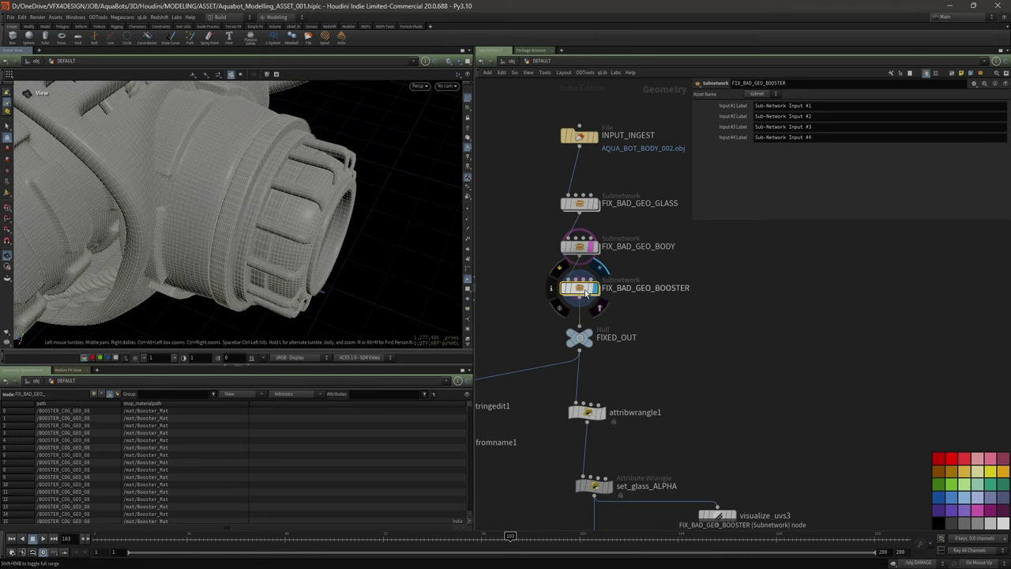
pyautogui.click(596, 248)
pyautogui.moveTo(317, 222); pyautogui.dragTo(336, 182)
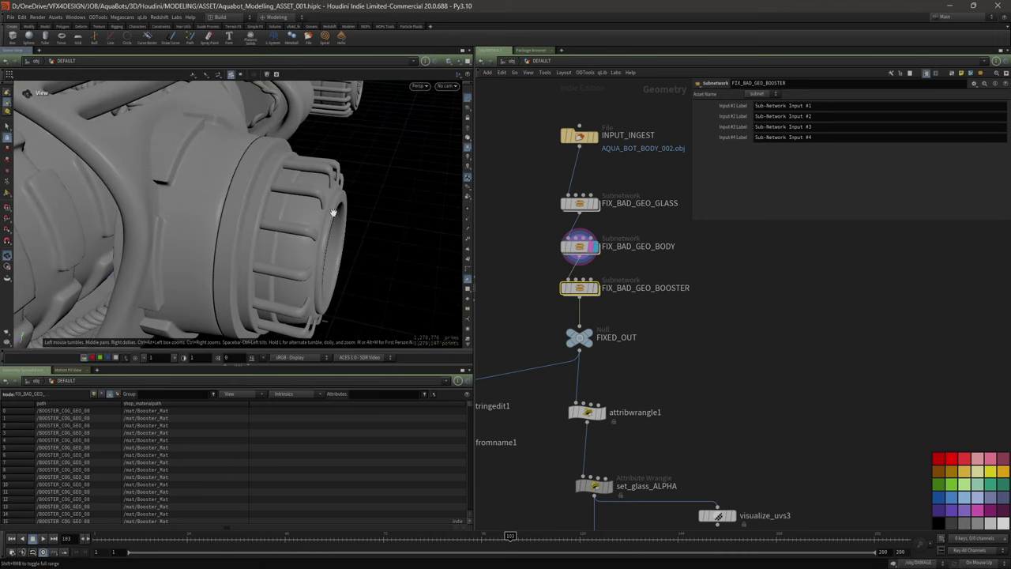
pyautogui.press('s')
pyautogui.press('Escape')
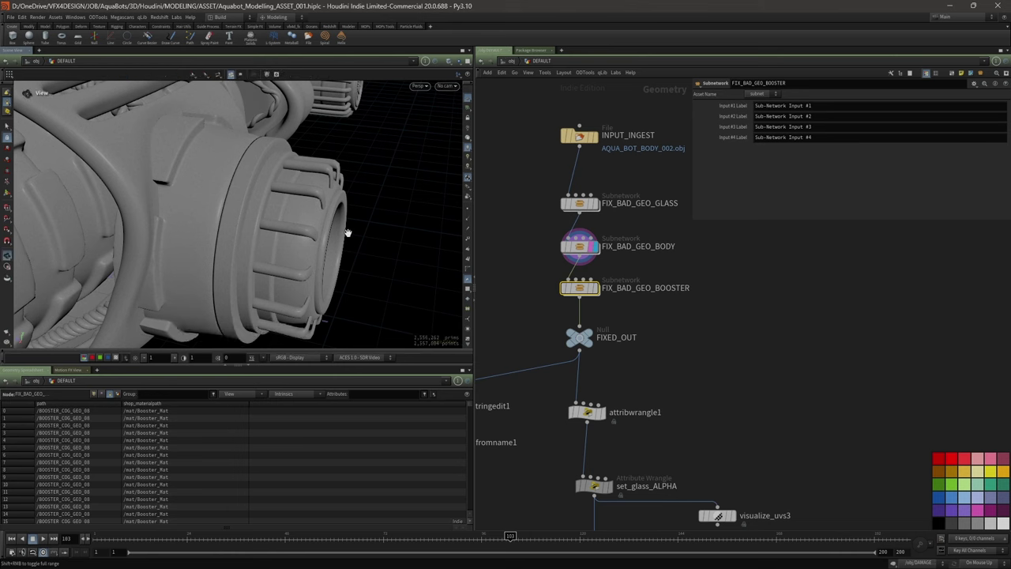
pyautogui.click(575, 250)
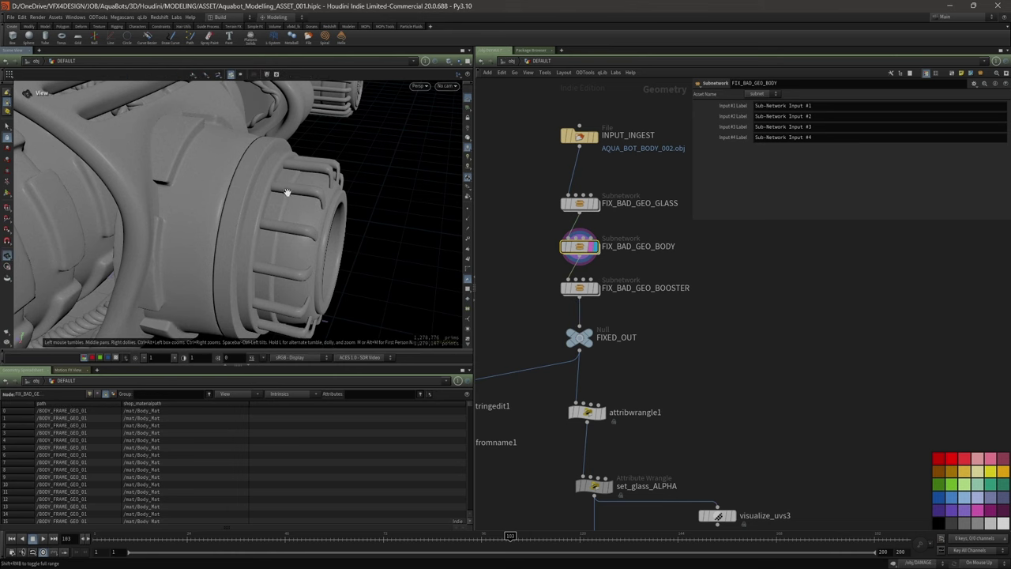
pyautogui.moveTo(288, 193); pyautogui.dragTo(306, 200)
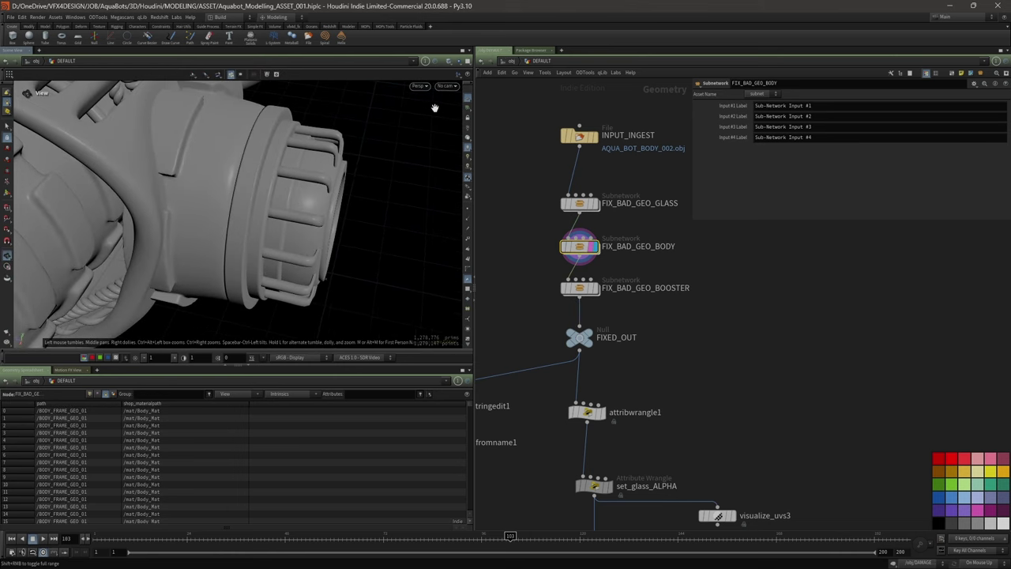
# - Turn on geometry selection by 3D connected islands to show FIX_BAD_GEO_BODY's separate booster pieces in different colours
pyautogui.press('s')
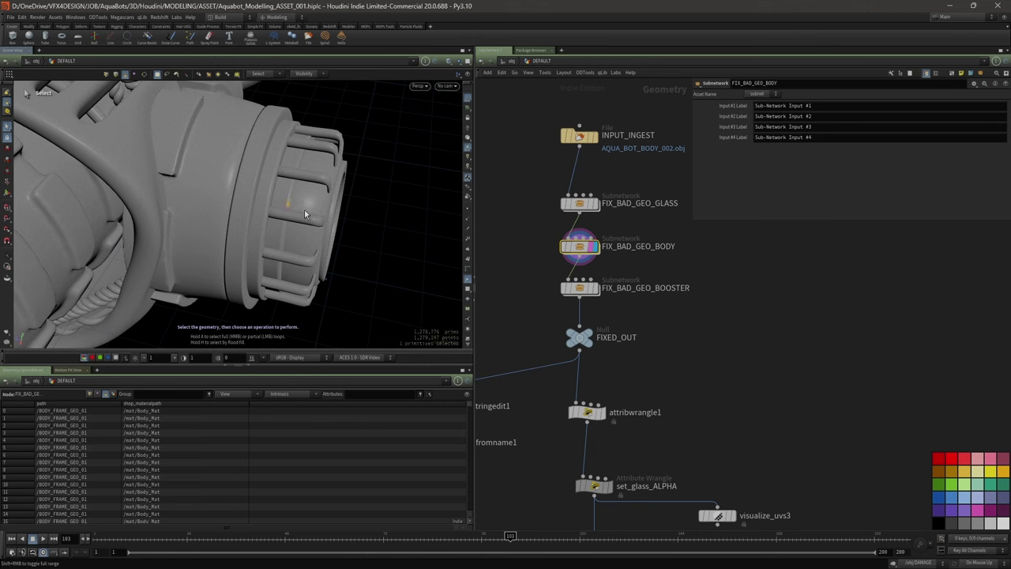
pyautogui.click(261, 74)
pyautogui.click(271, 88)
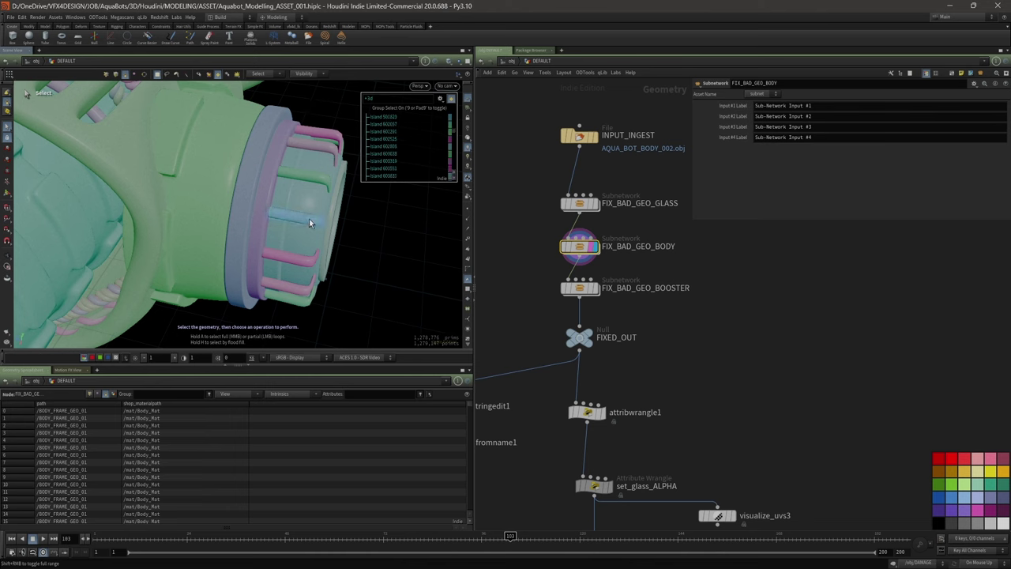
# - Display FIX_BAD_GEO_BOOSTER with its connected islands coloured and select the repaired main booster shell
pyautogui.click(598, 290)
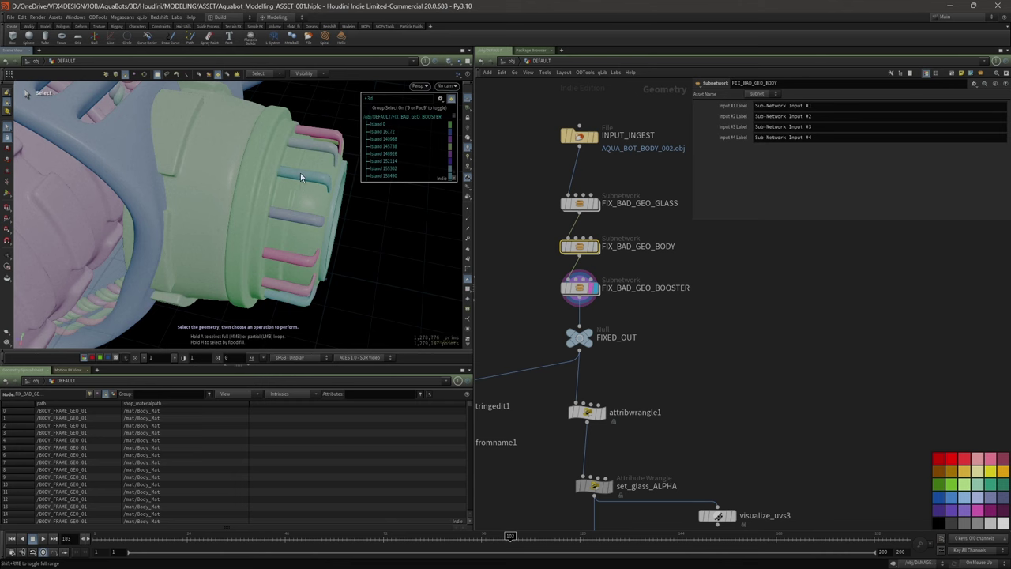
pyautogui.click(579, 288)
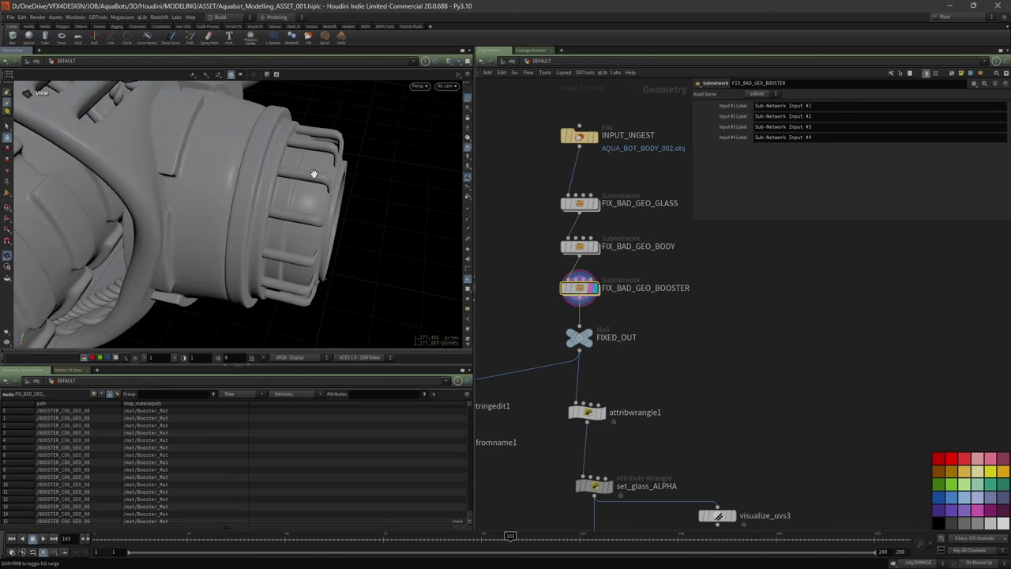
pyautogui.press('s')
pyautogui.click(279, 155)
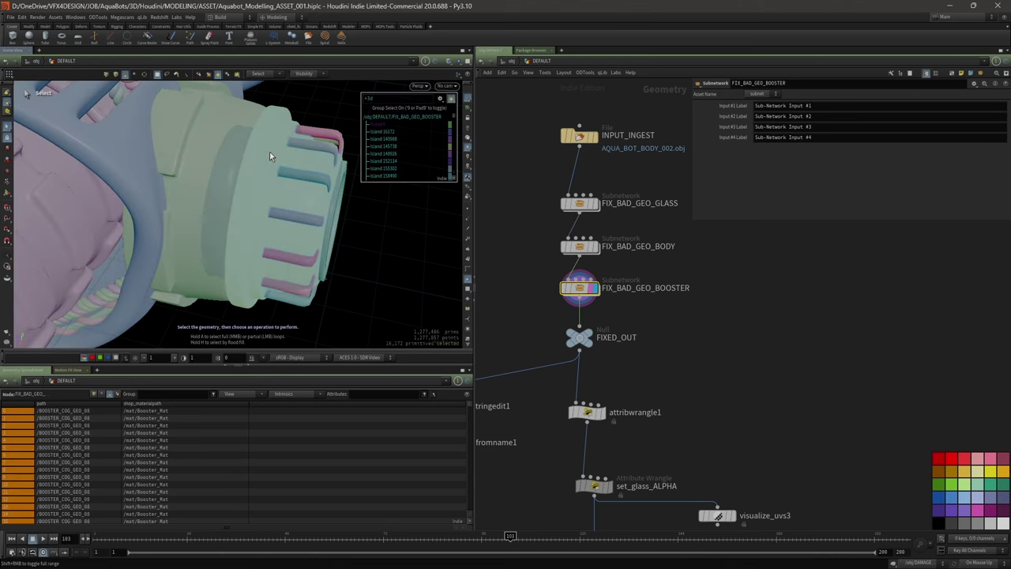
# - Enter FIX_BAD_GEO_BOOSTER, examine the remeshed booster shell's wireframe, and return to the DEFAULT network in shaded view
pyautogui.doubleClick(582, 289)
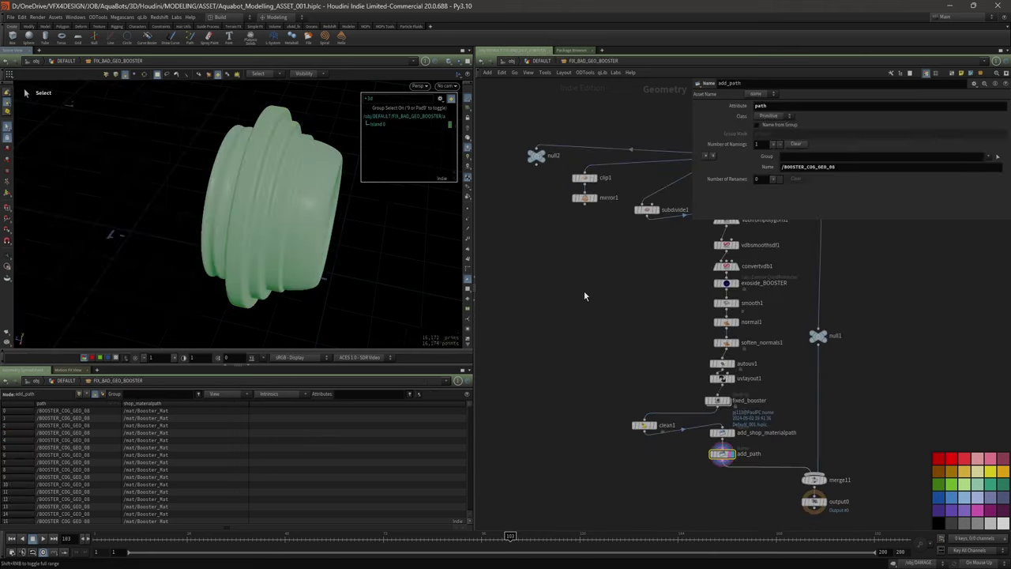
pyautogui.keyDown('alt'); pyautogui.moveTo(343, 236); pyautogui.dragTo(355, 212); pyautogui.keyUp('alt')
pyautogui.press('Escape')
pyautogui.press('w')
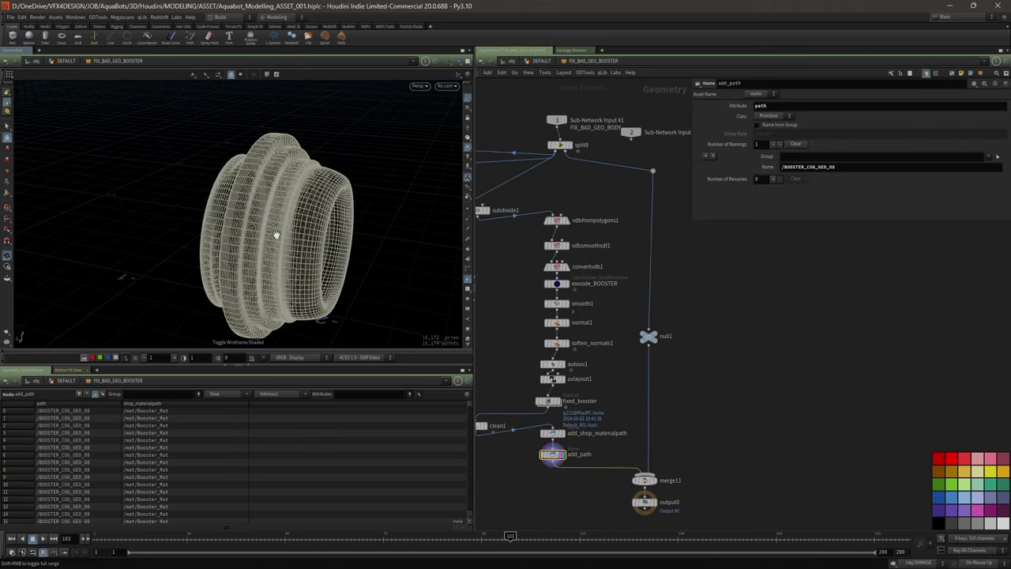
pyautogui.press('w')
pyautogui.press('u')
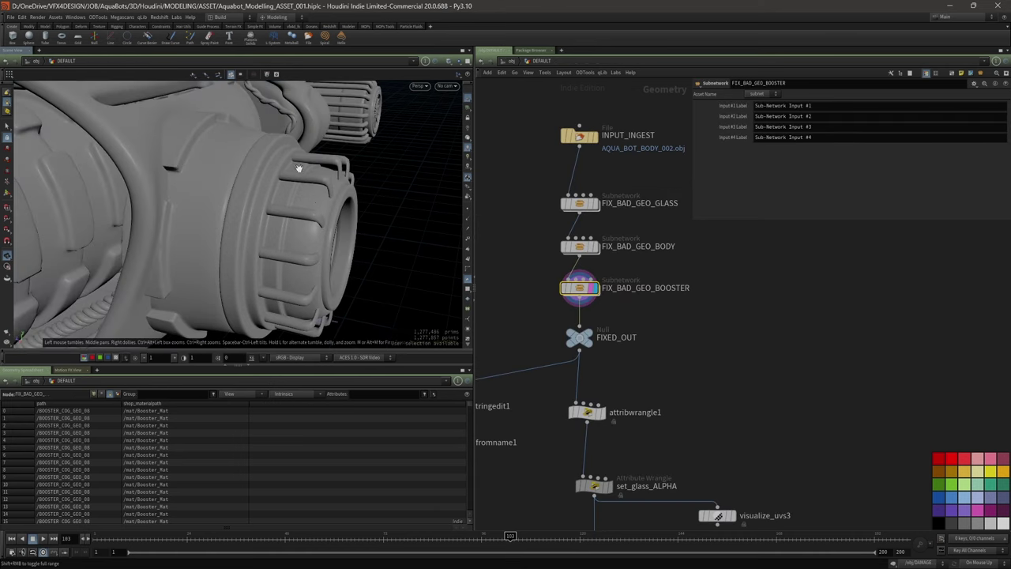
# - Inspect the whole repaired ship from the side and from above
pyautogui.moveTo(300, 168); pyautogui.dragTo(135, 203, button='right')
pyautogui.moveTo(148, 224); pyautogui.dragTo(116, 246)
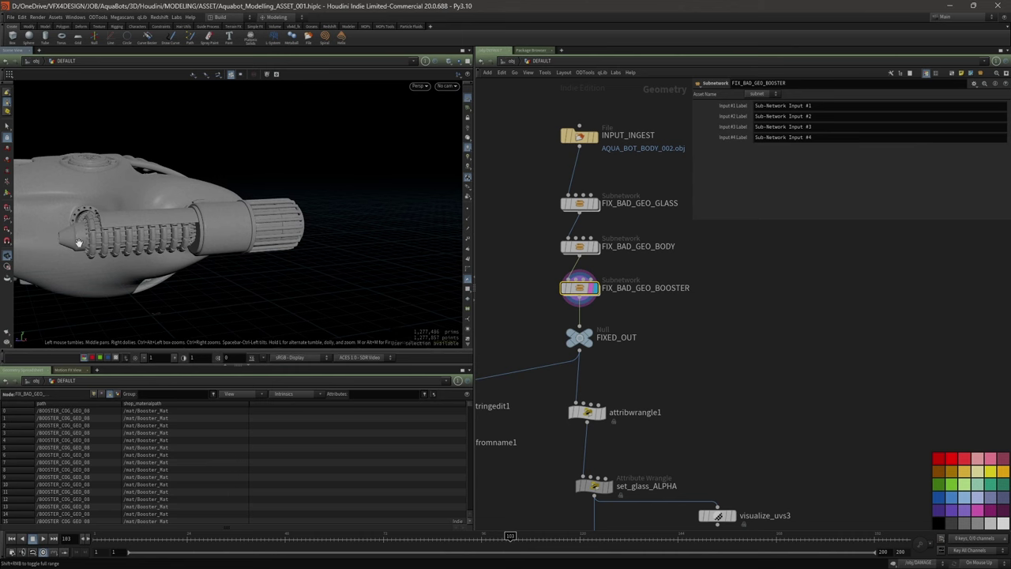
pyautogui.moveTo(78, 242); pyautogui.dragTo(290, 210, button='right')
pyautogui.moveTo(238, 240); pyautogui.dragTo(60, 261, button='right')
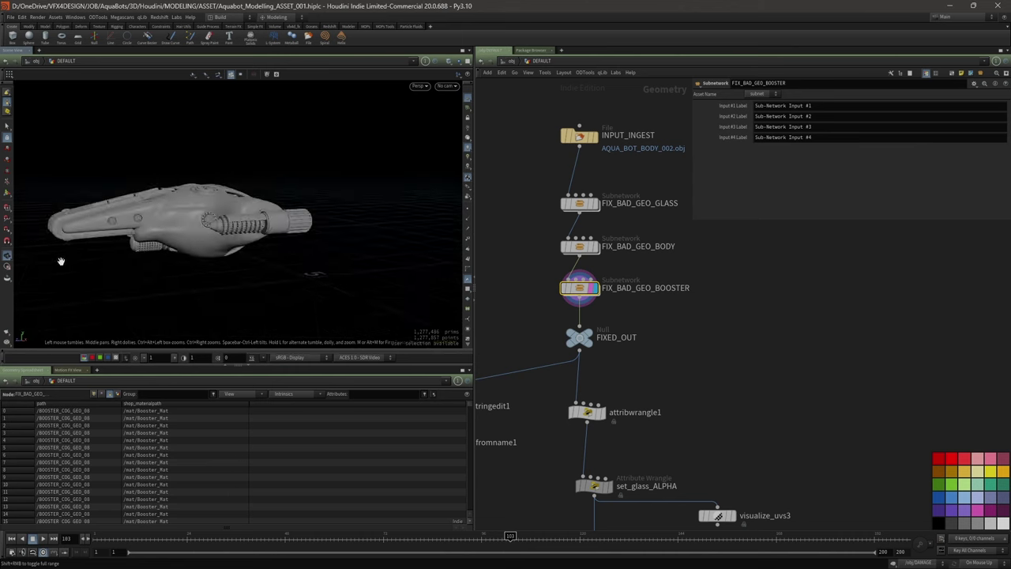
pyautogui.moveTo(60, 261); pyautogui.dragTo(221, 229)
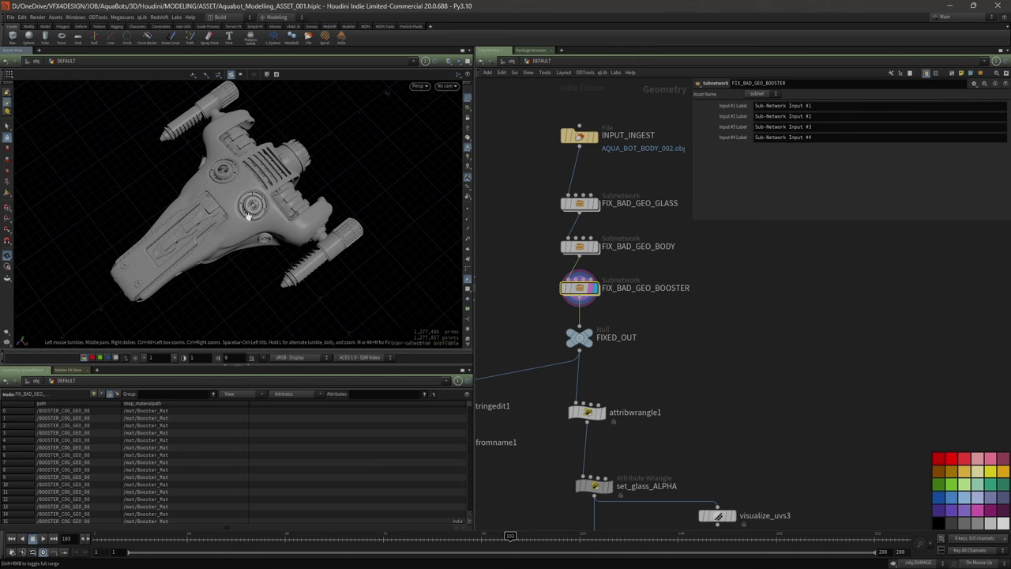
pyautogui.moveTo(249, 215); pyautogui.dragTo(229, 241)
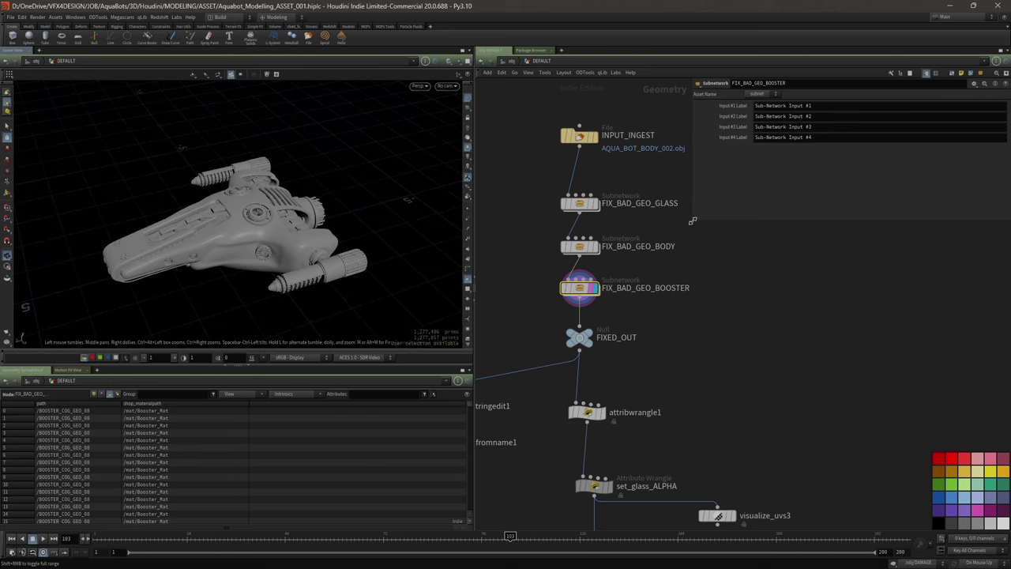
# - Resize the parameter area to uncover more of the network, and inspect the hull's vents, side and upper surface
pyautogui.moveTo(693, 222); pyautogui.dragTo(781, 330)
pyautogui.moveTo(265, 237); pyautogui.dragTo(287, 287)
pyautogui.scroll(5, 316, 208)
pyautogui.moveTo(316, 207); pyautogui.dragTo(243, 212)
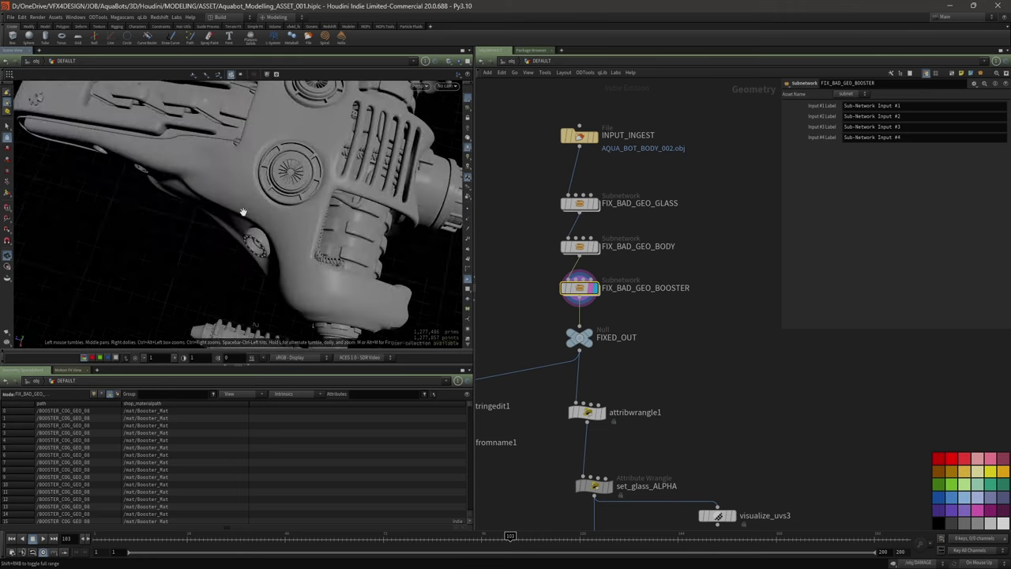
pyautogui.scroll(-5, 243, 212)
pyautogui.moveTo(329, 210); pyautogui.dragTo(252, 170)
pyautogui.scroll(3, 251, 210)
pyautogui.moveTo(528, 265); pyautogui.dragTo(536, 219, button='middle')
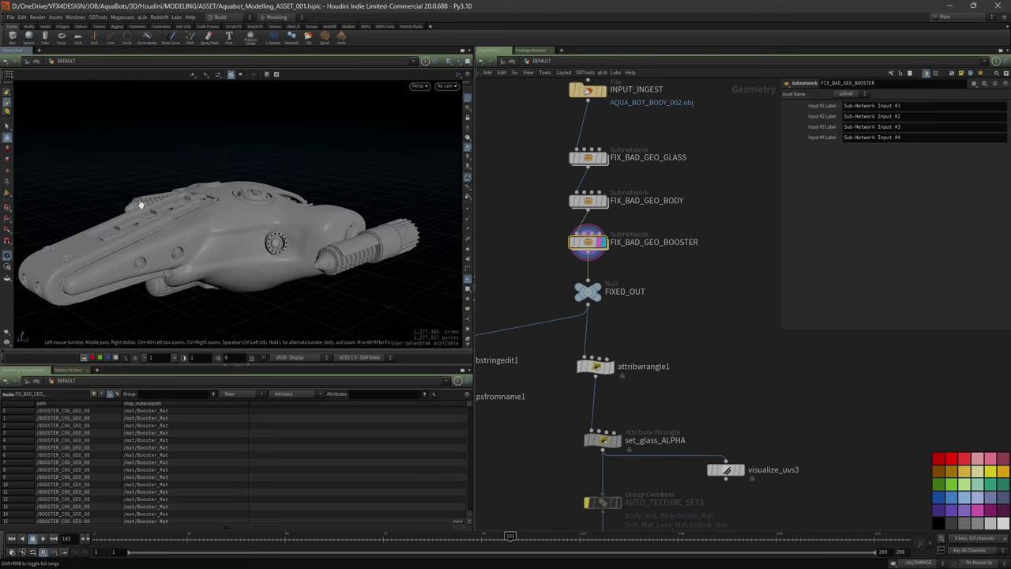
pyautogui.moveTo(140, 205); pyautogui.dragTo(262, 214)
pyautogui.scroll(-3, 318, 214)
pyautogui.moveTo(374, 209); pyautogui.dragTo(320, 231, button='middle')
pyautogui.moveTo(521, 286); pyautogui.dragTo(530, 231, button='middle')
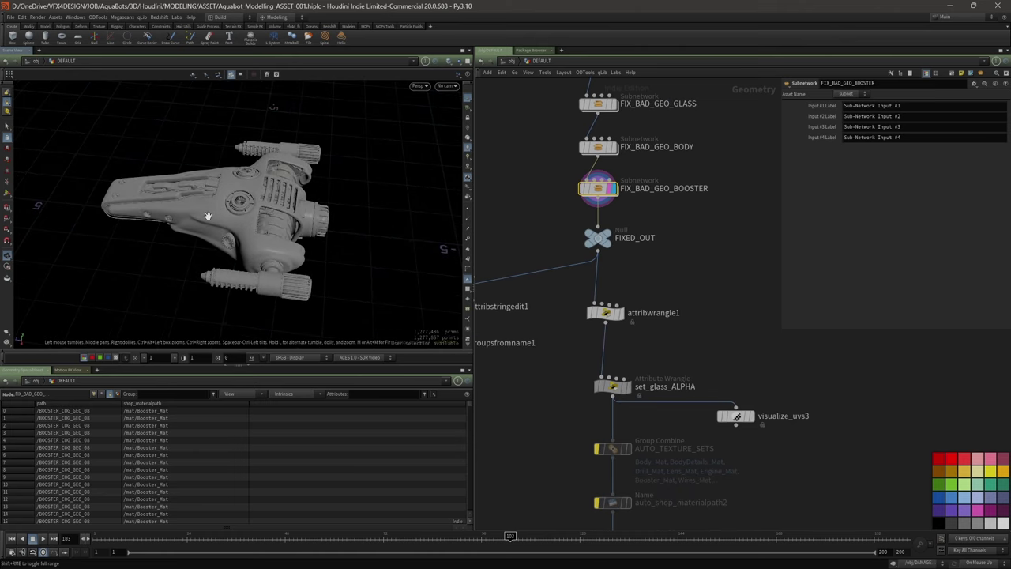
# - Bring the wider node chain into view and select the glass, body and booster FIX_BAD_GEO nodes together
pyautogui.moveTo(568, 357); pyautogui.dragTo(589, 340, button='middle')
pyautogui.scroll(-1, 568, 348)
pyautogui.scroll(-3, 593, 290)
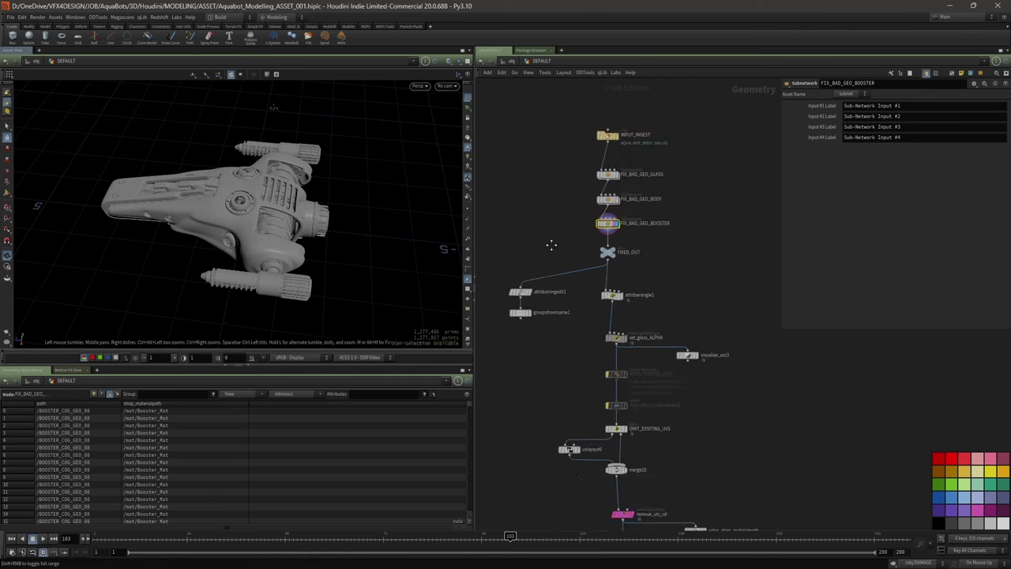
pyautogui.moveTo(550, 242); pyautogui.dragTo(555, 307, button='middle')
pyautogui.moveTo(542, 215); pyautogui.dragTo(629, 308)
pyautogui.moveTo(691, 349); pyautogui.dragTo(662, 263, button='middle')
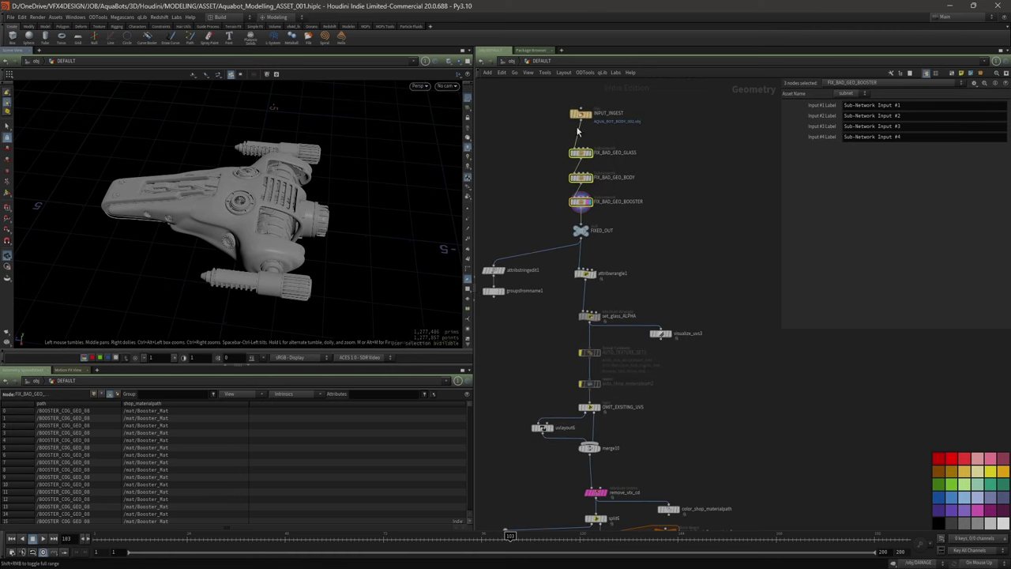
# - Display attribwrangle1 to examine its material group code, and check FIXED_OUT's node information
pyautogui.moveTo(533, 348); pyautogui.dragTo(524, 308, button='middle')
pyautogui.scroll(1, 525, 308)
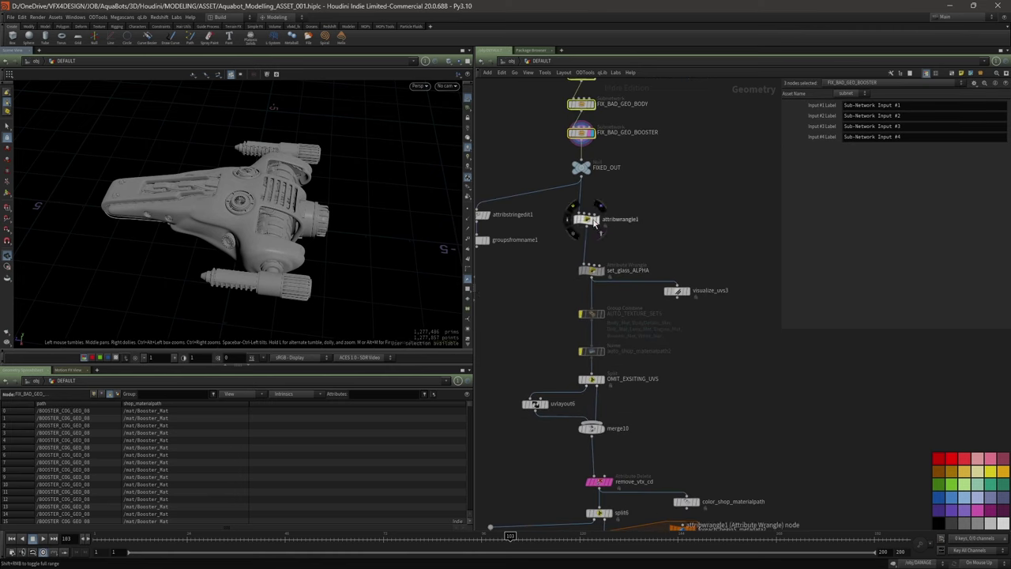
pyautogui.click(595, 223)
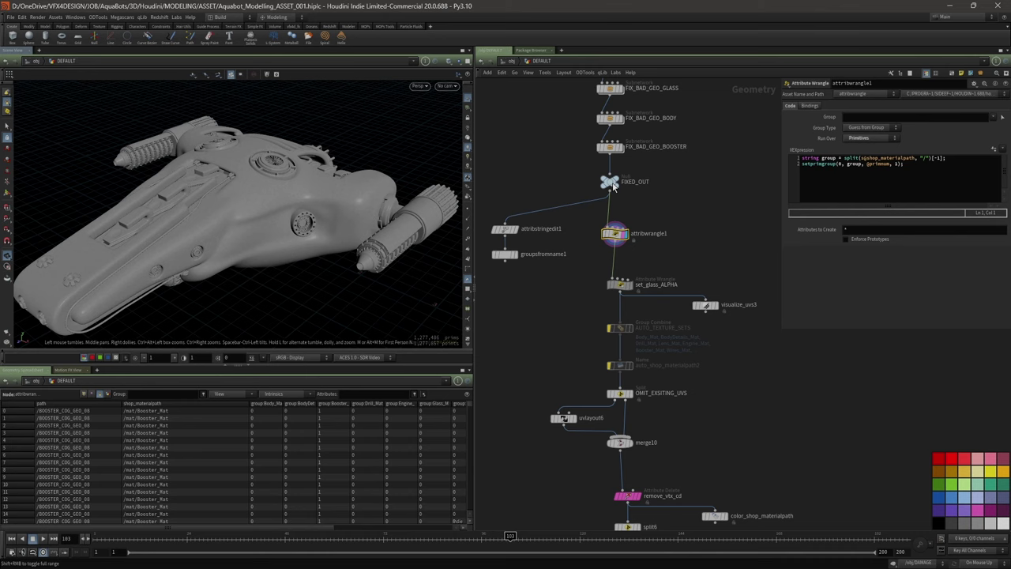
pyautogui.middleClick(613, 186)
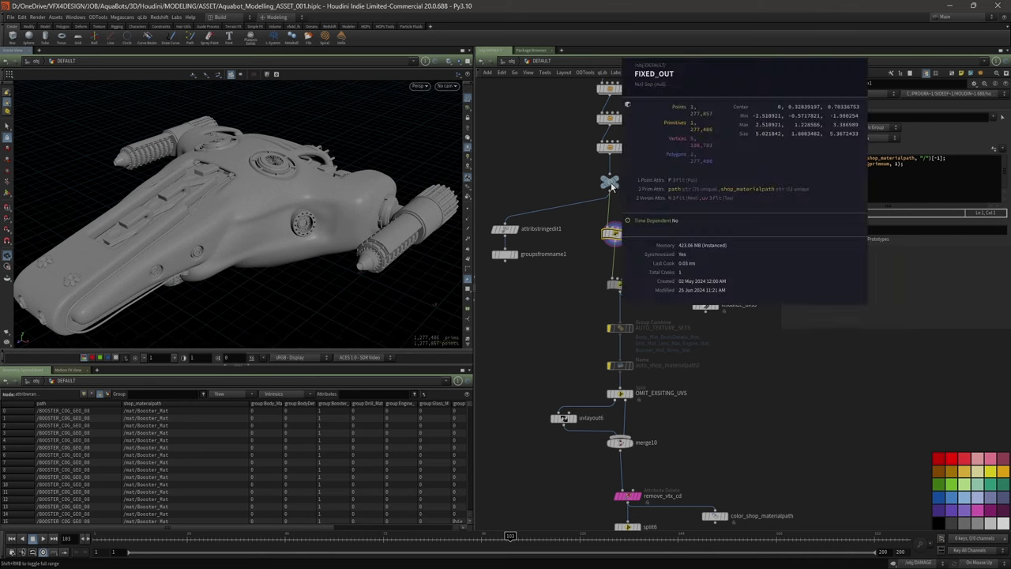
pyautogui.moveTo(612, 235); pyautogui.dragTo(698, 242, button='middle')
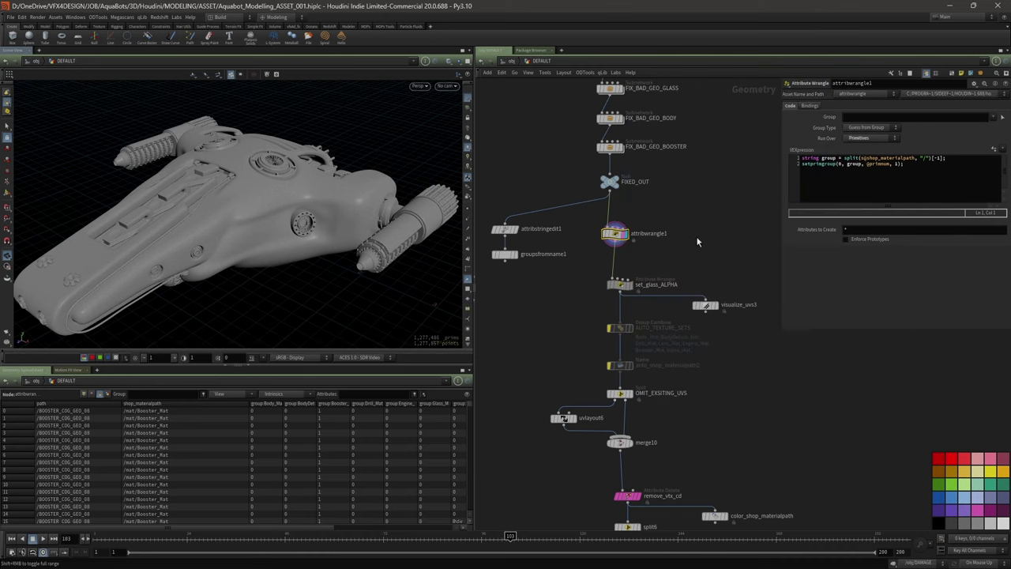
# - Display attribstringedit1, widen the parameter area and show which primitive attribute it edits
pyautogui.click(514, 229)
pyautogui.moveTo(509, 188); pyautogui.dragTo(515, 188, button='middle')
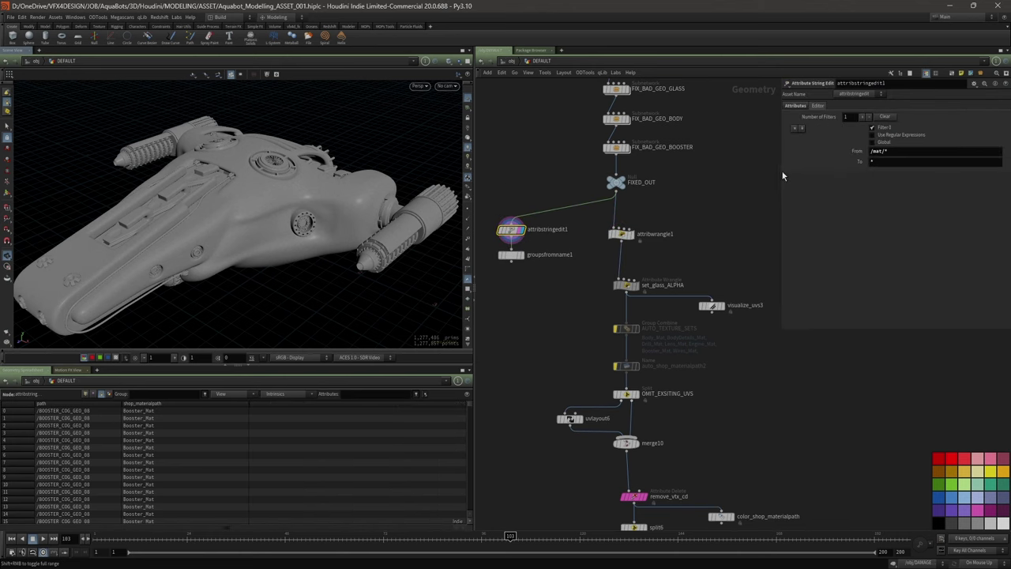
pyautogui.moveTo(782, 110); pyautogui.dragTo(678, 94)
pyautogui.click(681, 105)
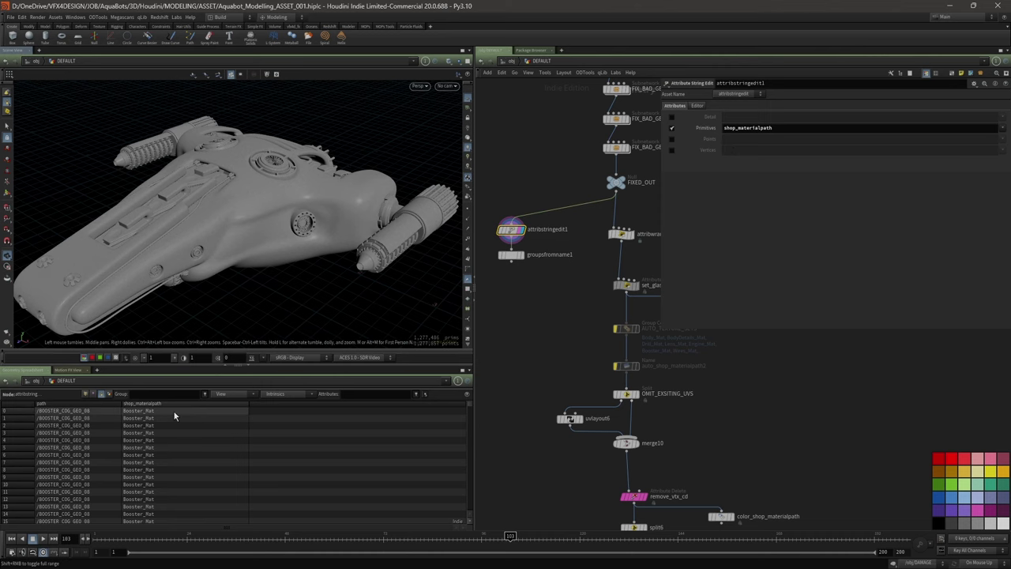
# - Look through attribstringedit1's spreadsheet rows to examine the edited shop_materialpath values, down to the gun laser geometry
pyautogui.scroll(-13, 177, 431)
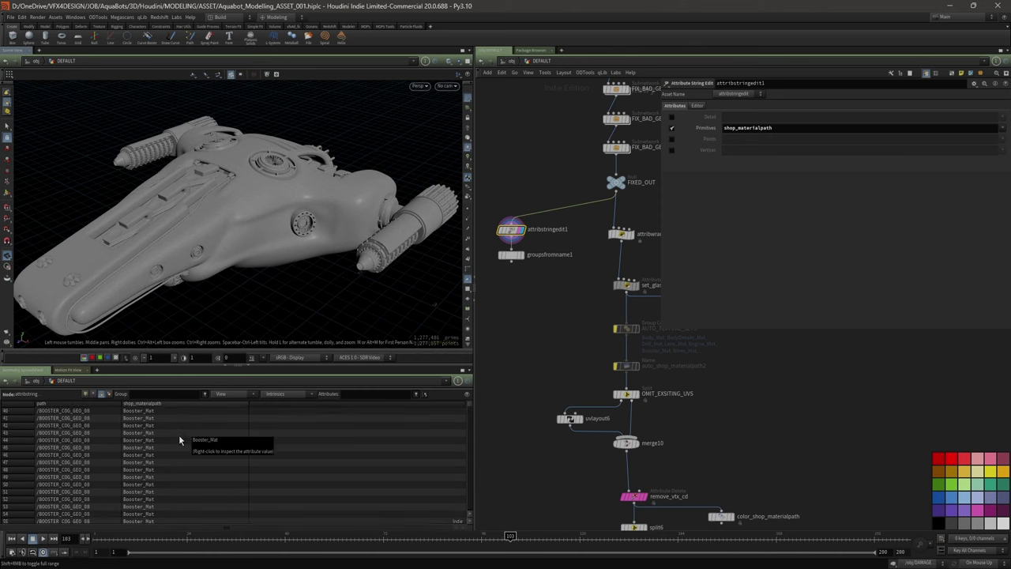
pyautogui.scroll(-20, 179, 435)
pyautogui.scroll(-20, 180, 440)
pyautogui.scroll(-20, 182, 441)
pyautogui.scroll(-8, 491, 407)
pyautogui.moveTo(469, 407); pyautogui.dragTo(469, 464)
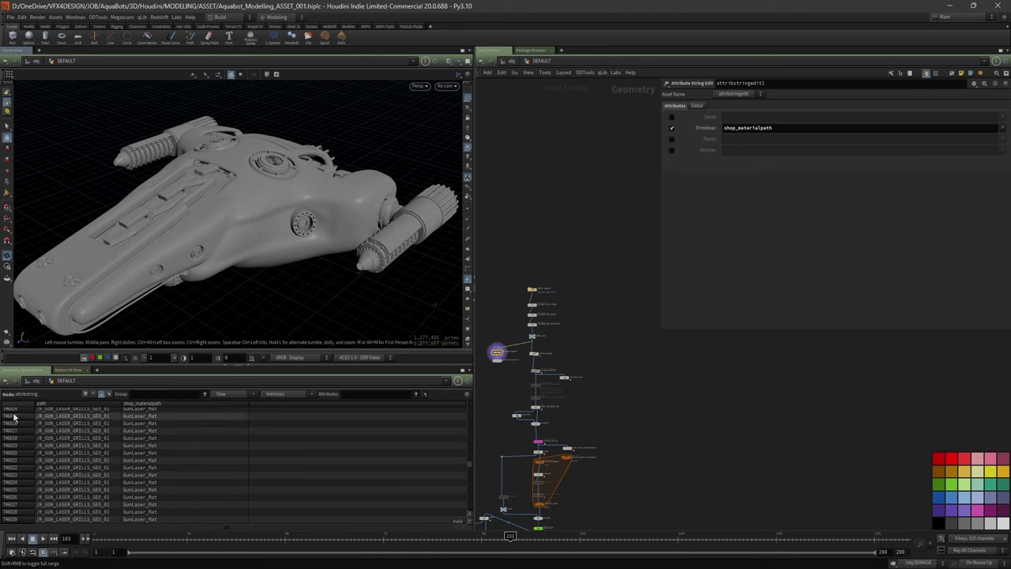
# - Display groupsfromname1 and check its node information, then select attribwrangle1 to compare its group code
pyautogui.moveTo(631, 416); pyautogui.dragTo(695, 398, button='middle')
pyautogui.scroll(2, 668, 385)
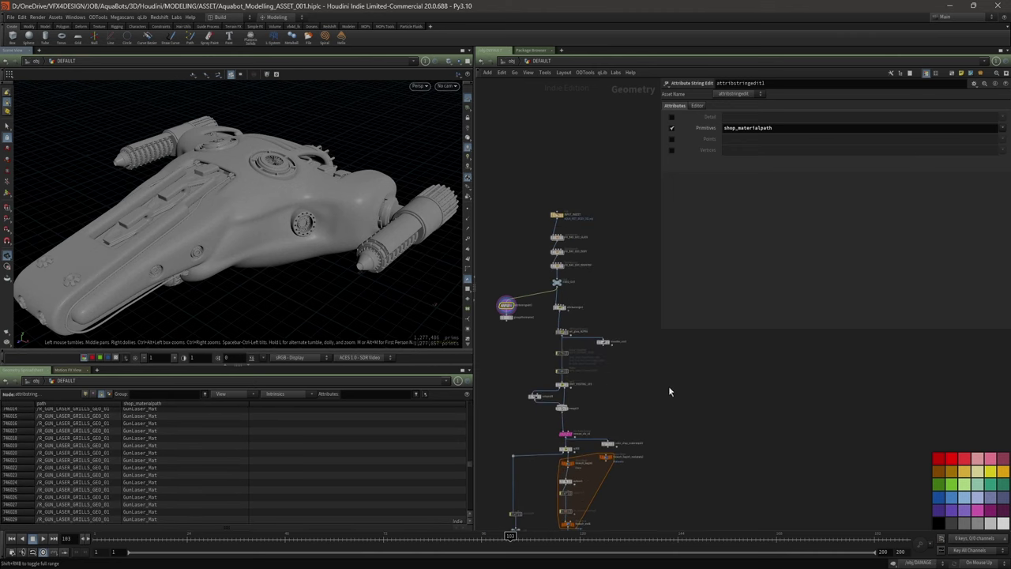
pyautogui.scroll(1, 634, 388)
pyautogui.scroll(2, 517, 341)
pyautogui.moveTo(511, 336); pyautogui.dragTo(578, 330, button='middle')
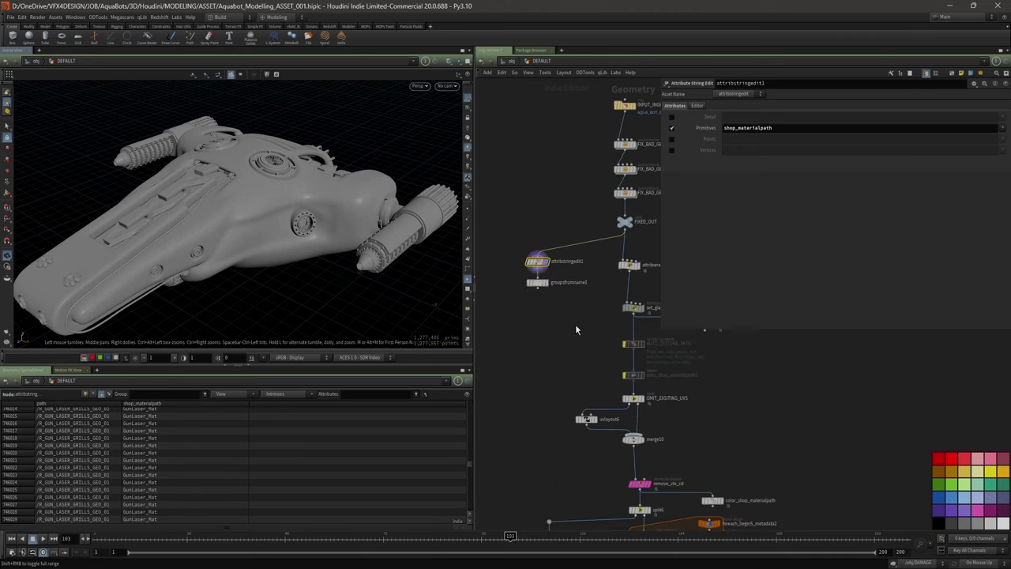
pyautogui.click(539, 285)
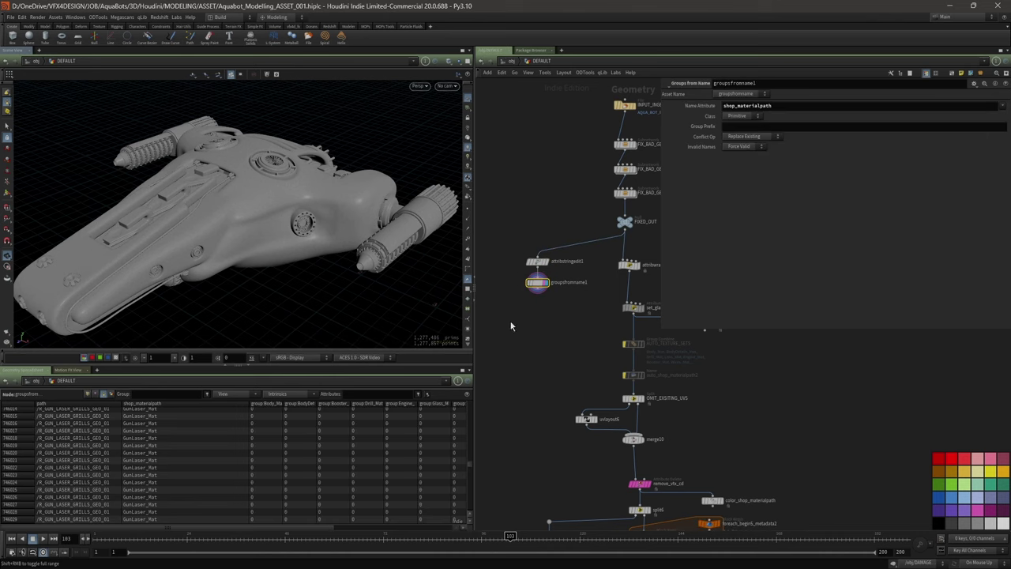
pyautogui.middleClick(537, 282)
pyautogui.moveTo(557, 315); pyautogui.dragTo(520, 327, button='middle')
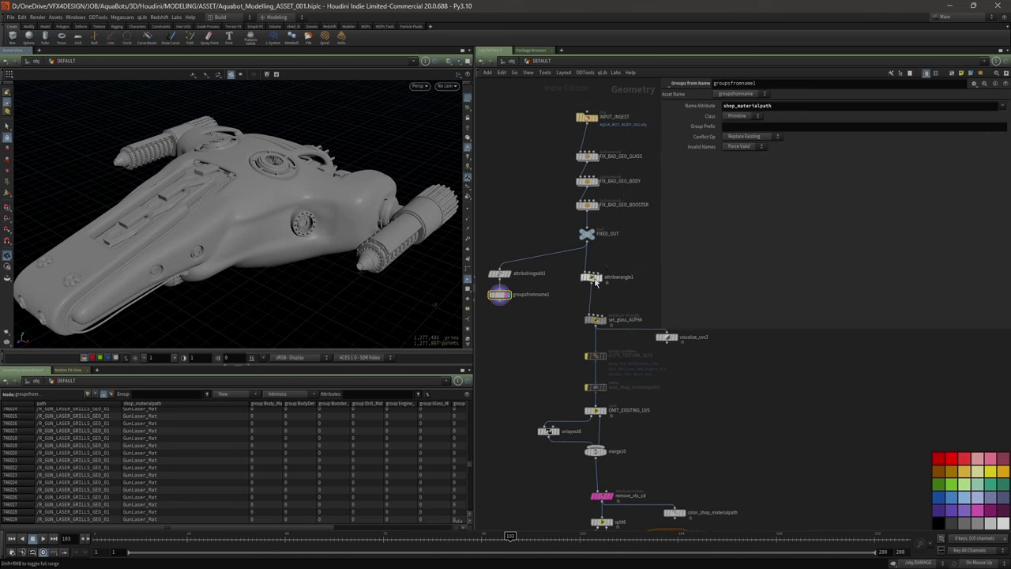
pyautogui.click(594, 280)
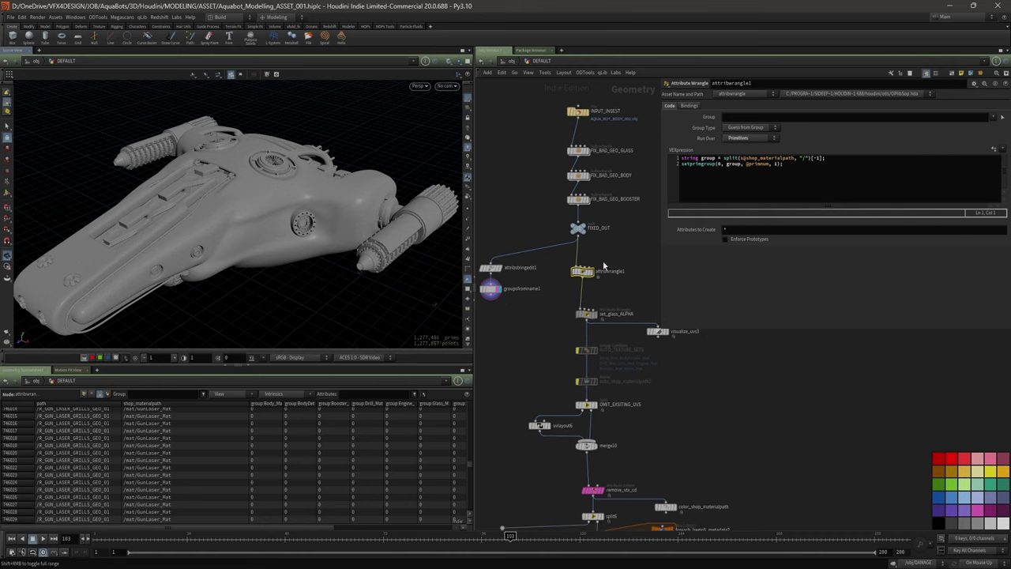
# - Check attribwrangle1's node information for its material primitive groups, widen the network area and look over the displayed ship
pyautogui.middleClick(587, 275)
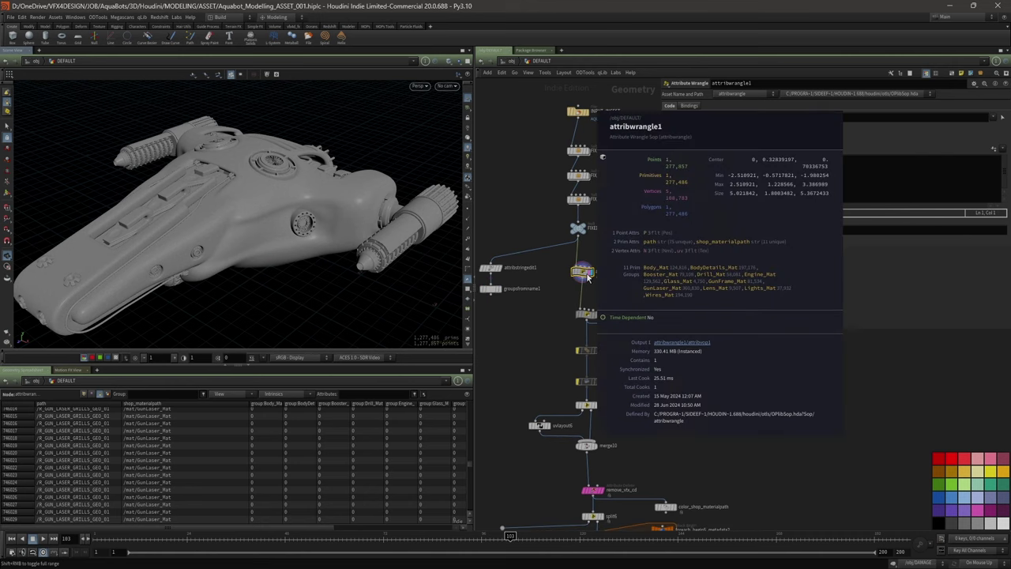
pyautogui.moveTo(662, 330); pyautogui.dragTo(734, 334)
pyautogui.moveTo(637, 292); pyautogui.dragTo(651, 281, button='middle')
pyautogui.moveTo(207, 245); pyautogui.dragTo(243, 212)
pyautogui.scroll(2, 209, 226)
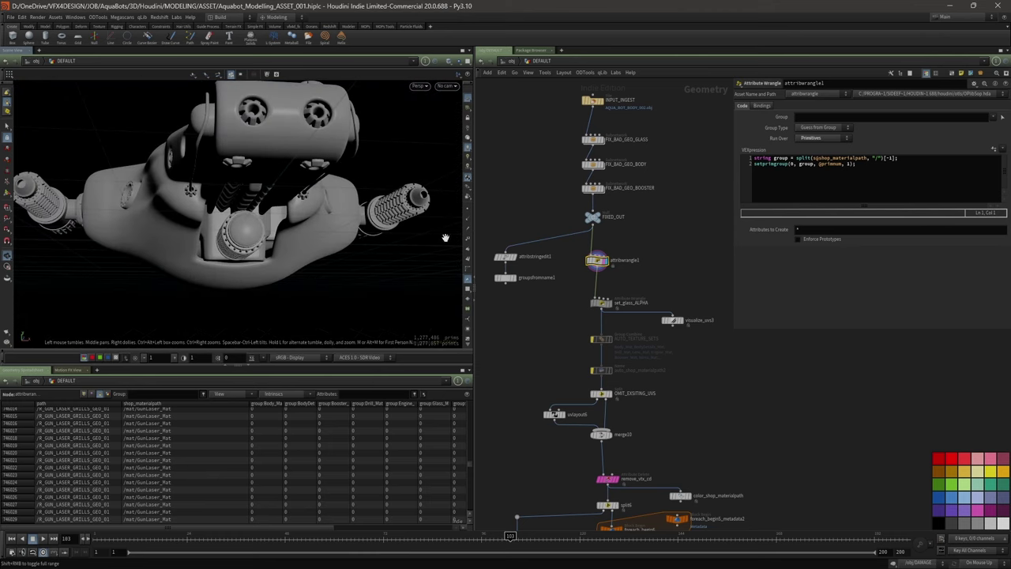
# - Display set_glass_ALPHA to examine its colour and alpha code for the glass primitives, and inspect the ship up close
pyautogui.click(603, 306)
pyautogui.moveTo(360, 257)
pyautogui.mouseDown()
pyautogui.moveTo(257, 250)
pyautogui.moveTo(289, 213)
pyautogui.moveTo(275, 212)
pyautogui.moveTo(343, 252)
pyautogui.mouseUp()
pyautogui.scroll(5, 261, 242)
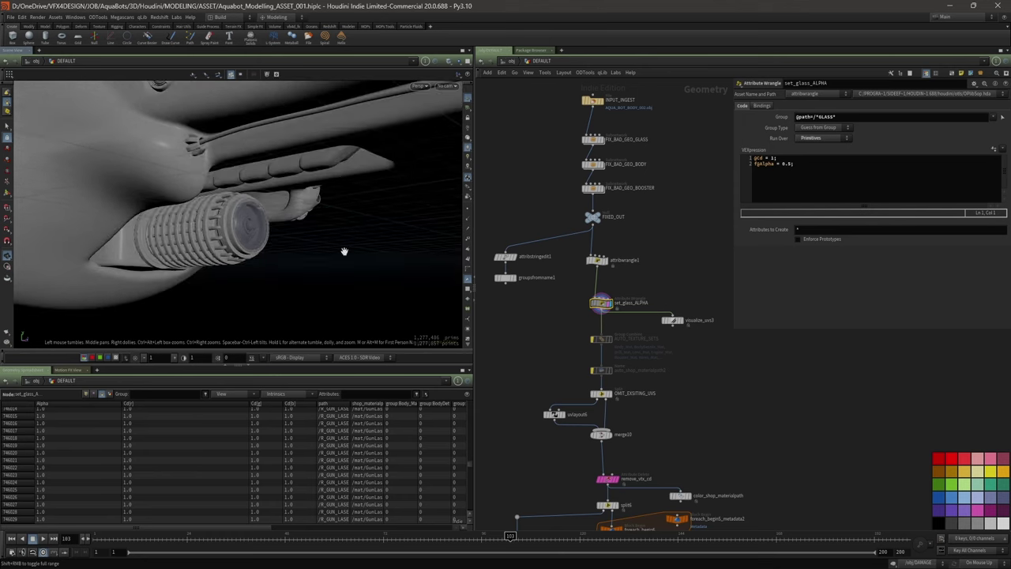
pyautogui.moveTo(602, 303); pyautogui.dragTo(602, 297)
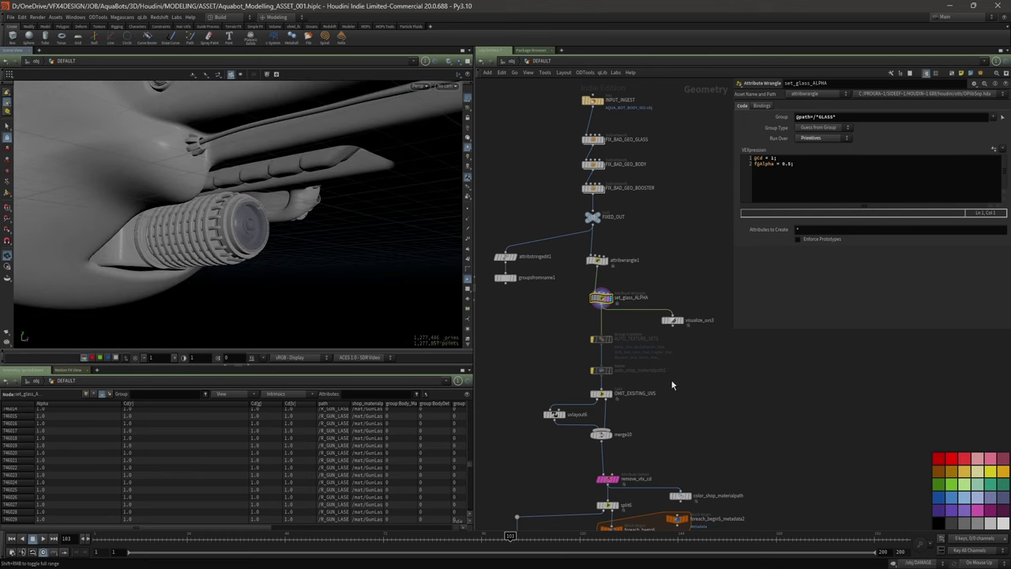
# - Display visualize_uvs3 and look over the UV checker texture on the ship's body
pyautogui.moveTo(673, 385); pyautogui.dragTo(636, 309, button='middle')
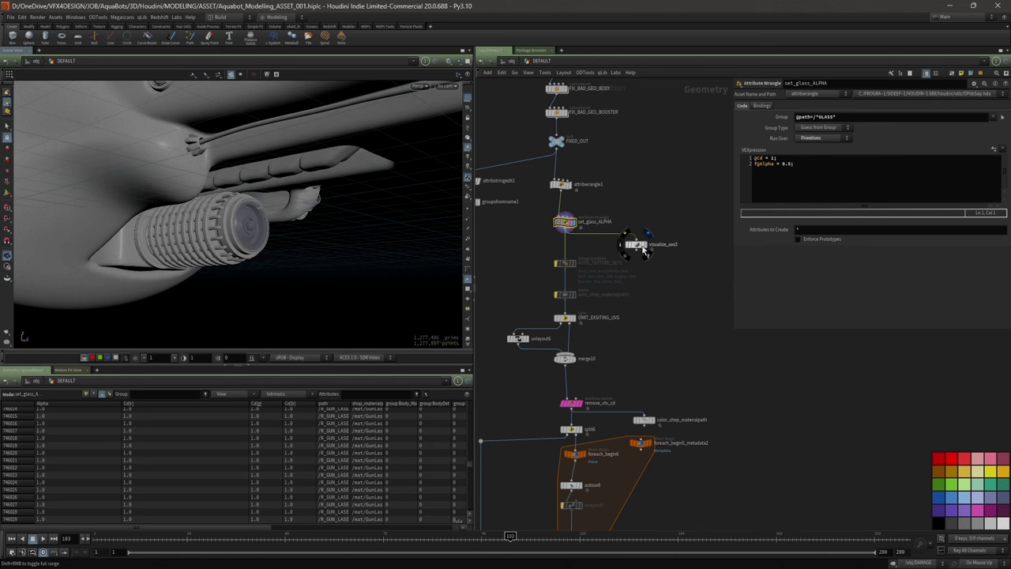
pyautogui.click(646, 245)
pyautogui.click(638, 245)
pyautogui.scroll(-5, 122, 247)
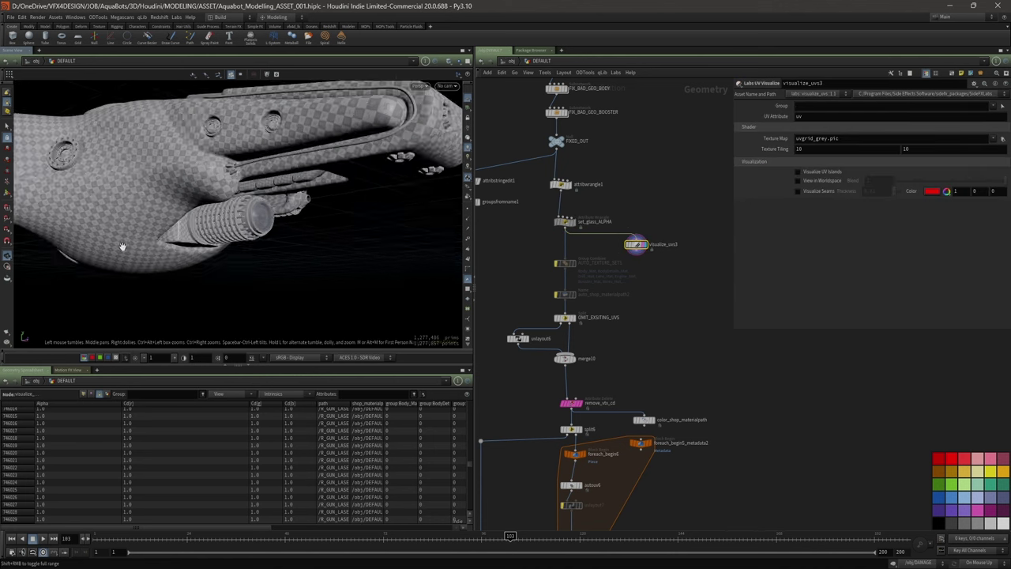
pyautogui.moveTo(122, 246); pyautogui.dragTo(290, 217)
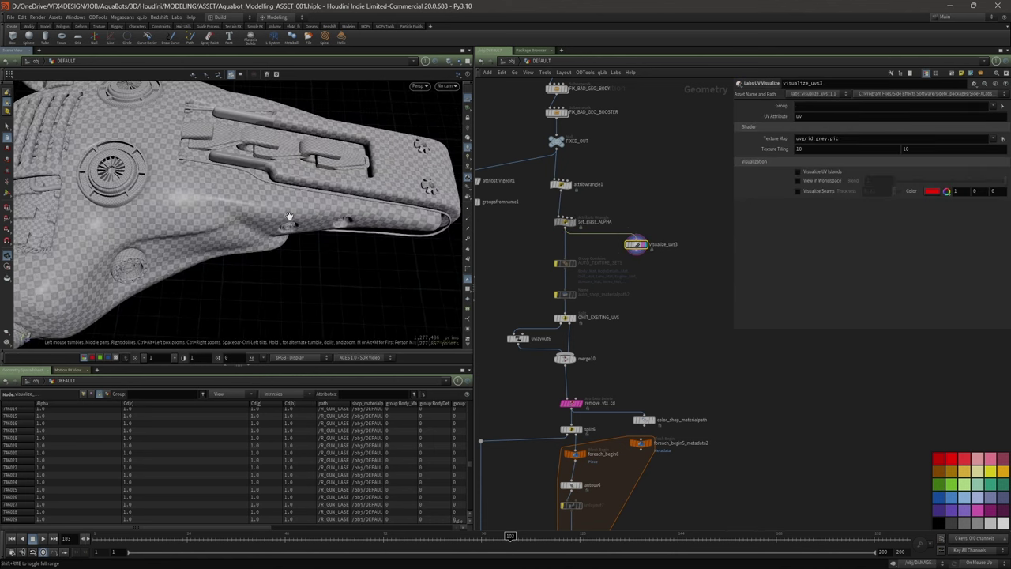
# - Show the ship's existing UVs from visualize_uvs3 in the UV view
pyautogui.hotkey('space', '5')
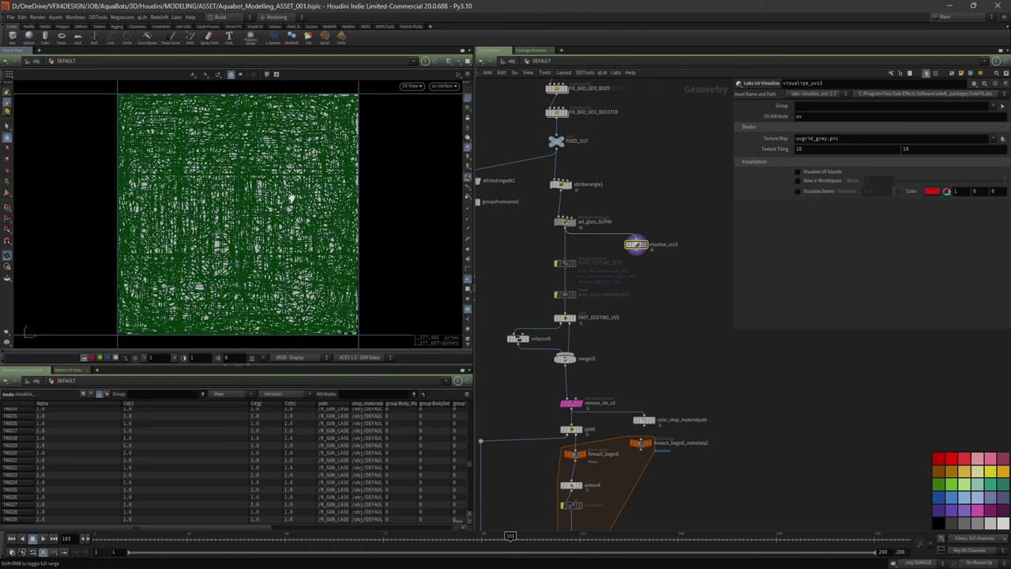
pyautogui.scroll(2, 662, 329)
pyautogui.scroll(-3, 662, 329)
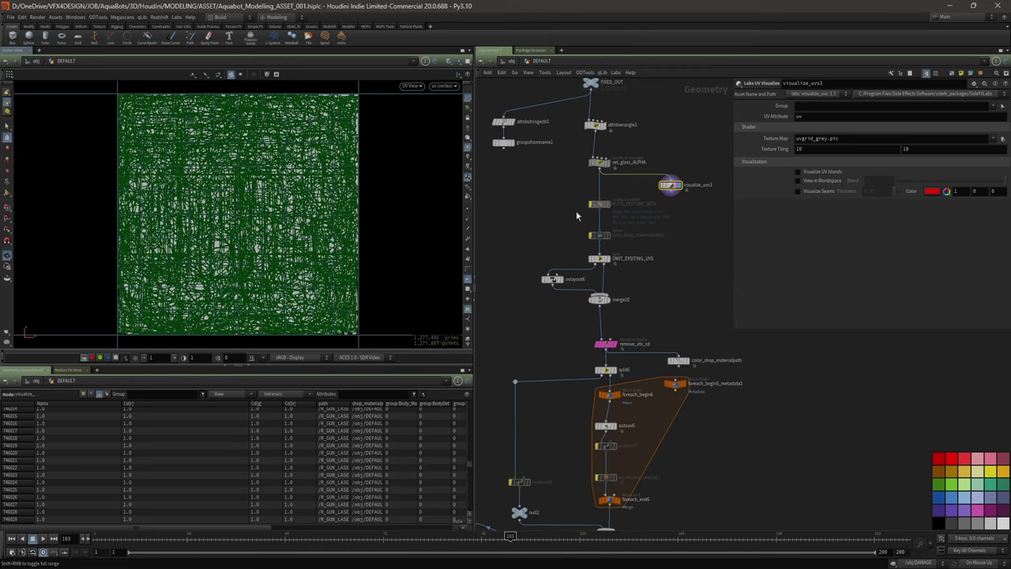
# - Return to the perspective view of the whole ship and select OMIT_EXSITING_UVS to check which group it splits off
pyautogui.hotkey('space', '1')
pyautogui.moveTo(357, 228); pyautogui.dragTo(329, 221)
pyautogui.moveTo(278, 191); pyautogui.dragTo(316, 201)
pyautogui.scroll(2, 658, 272)
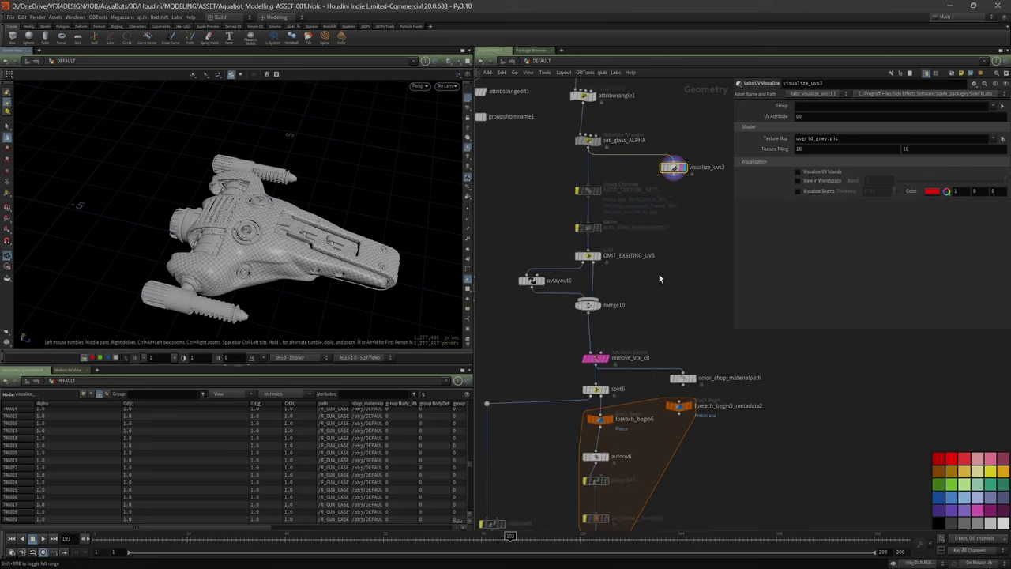
pyautogui.scroll(2, 645, 301)
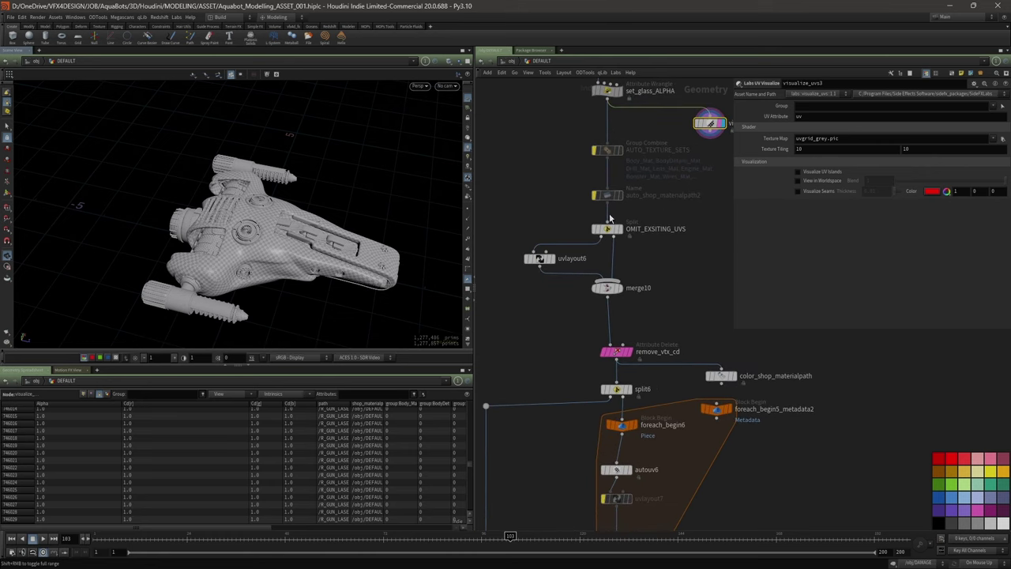
pyautogui.click(608, 236)
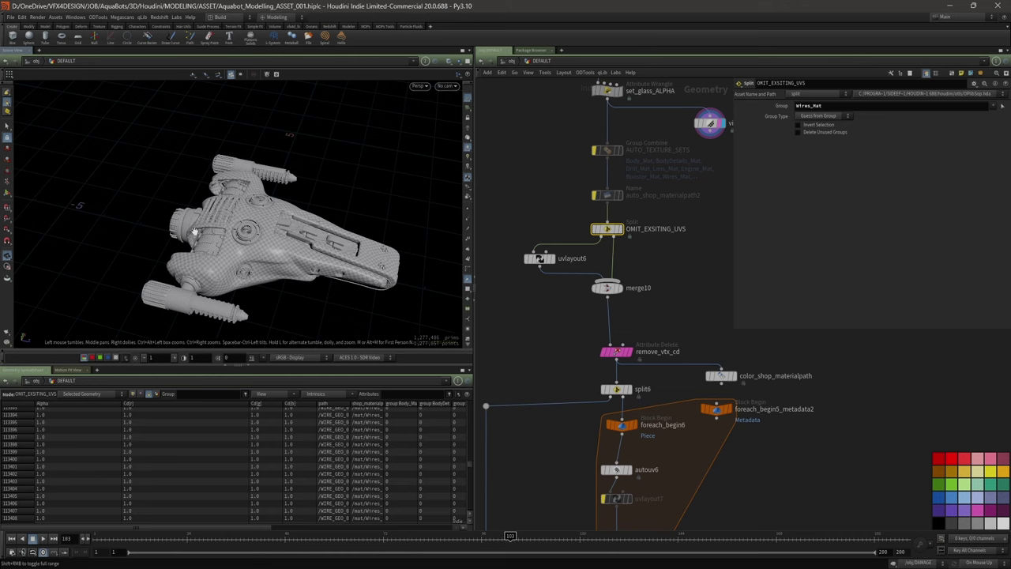
pyautogui.moveTo(315, 268); pyautogui.dragTo(275, 249, button='middle')
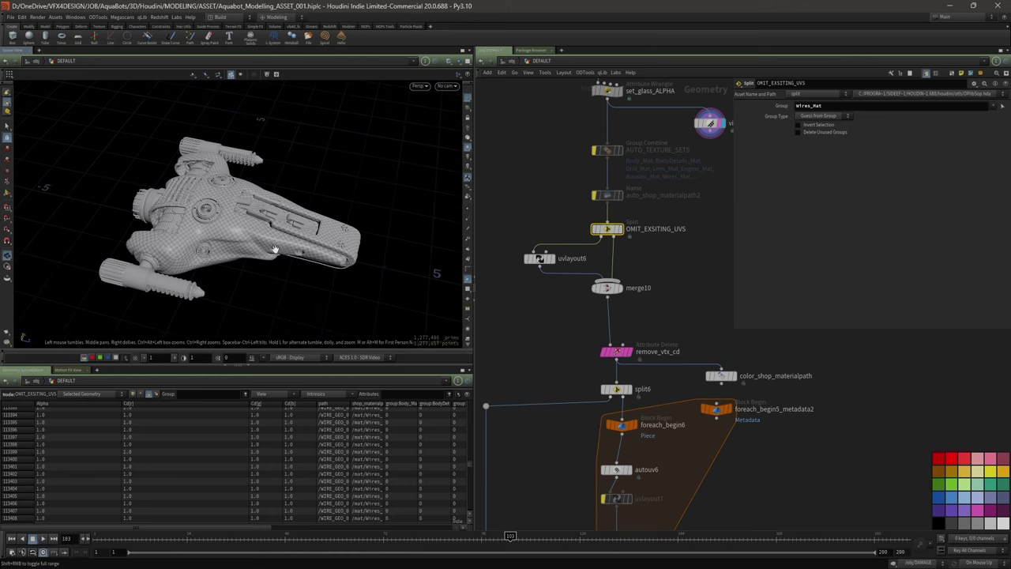
pyautogui.moveTo(575, 366); pyautogui.dragTo(570, 326, button='middle')
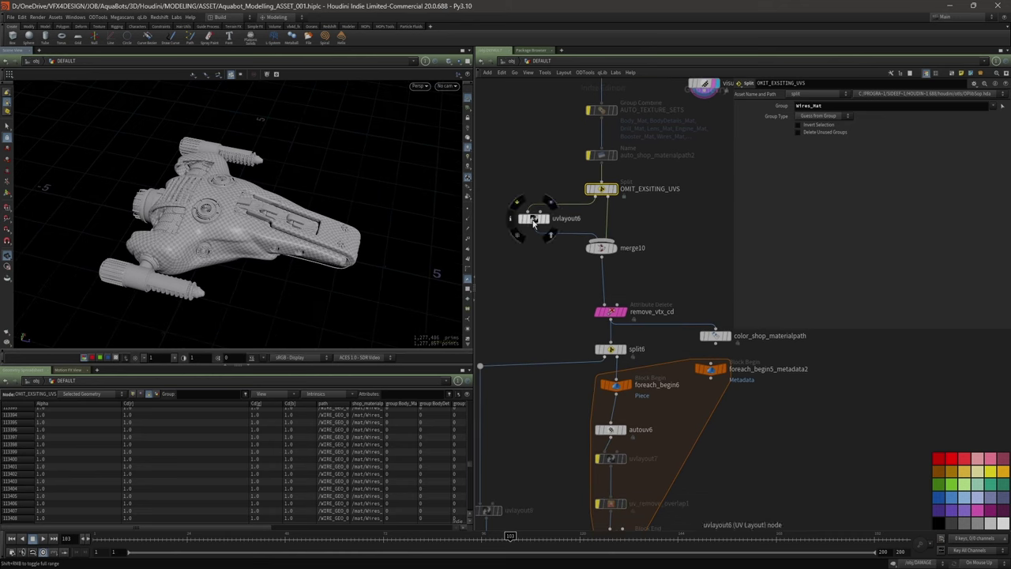
# - Examine uvlayout6's packing settings for the Wires_Mat group and check which inputs merge10 combines
pyautogui.click(533, 221)
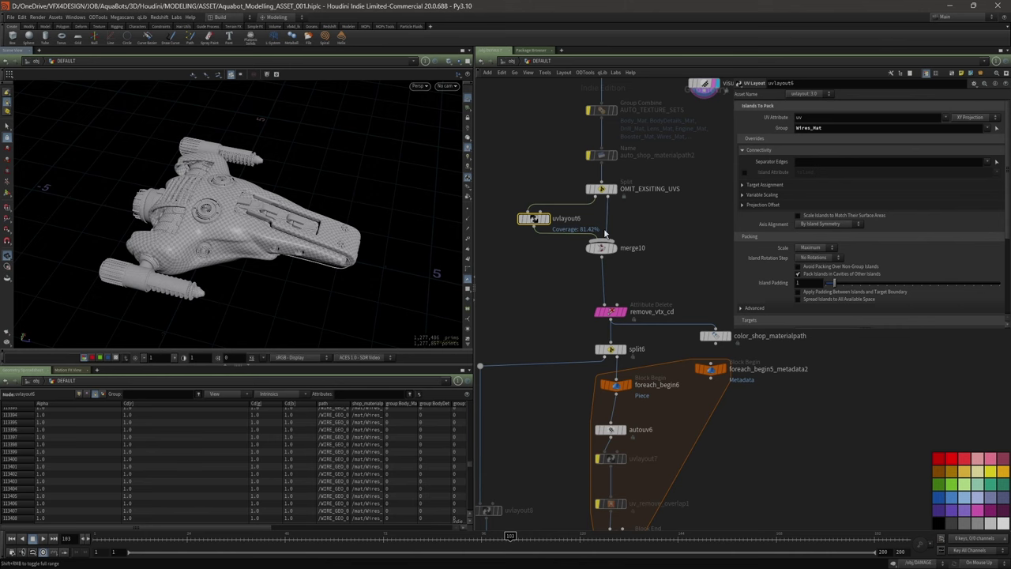
pyautogui.moveTo(534, 219); pyautogui.dragTo(524, 221)
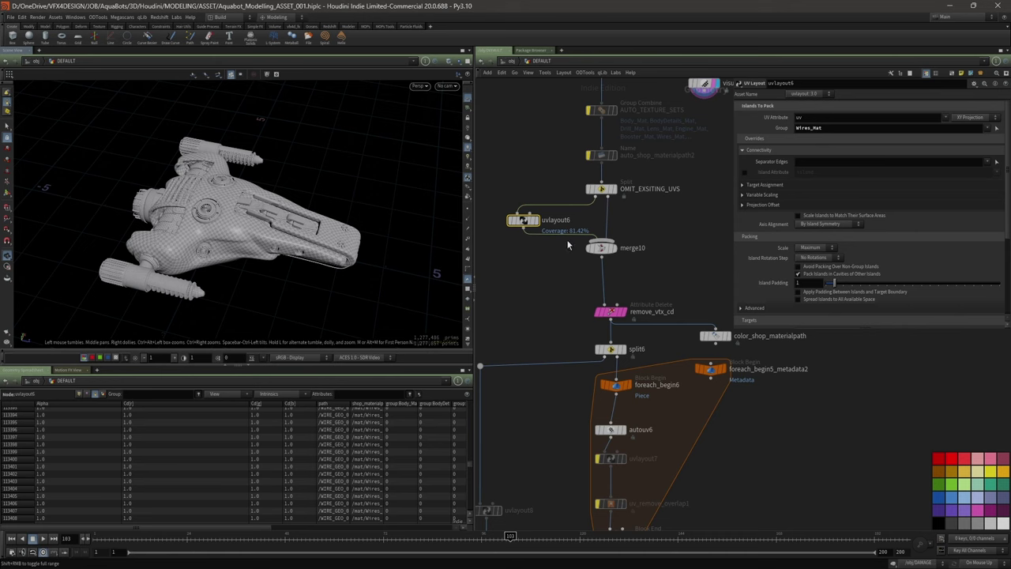
pyautogui.moveTo(672, 224); pyautogui.dragTo(656, 227, button='middle')
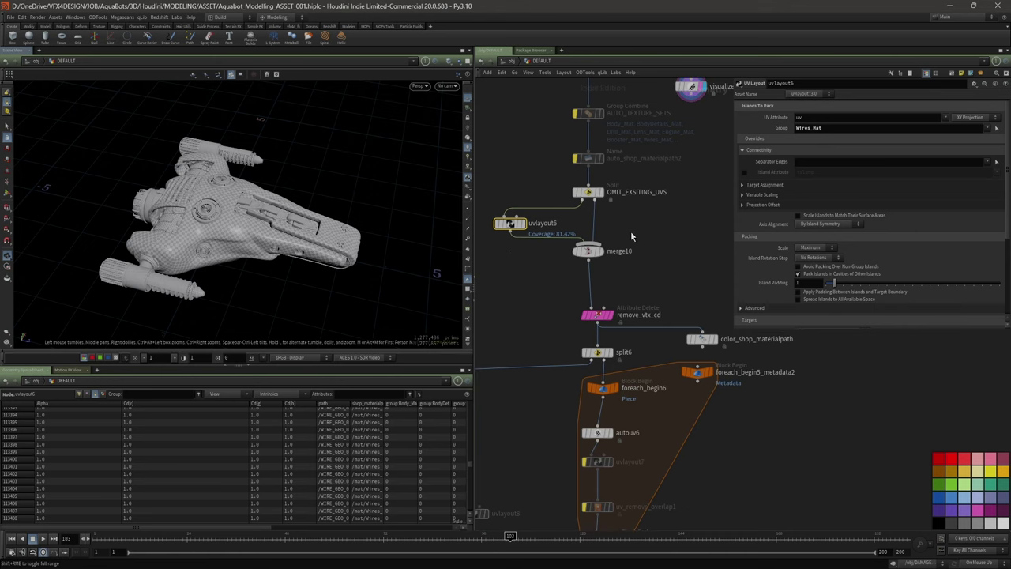
pyautogui.scroll(-2, 631, 231)
pyautogui.click(599, 251)
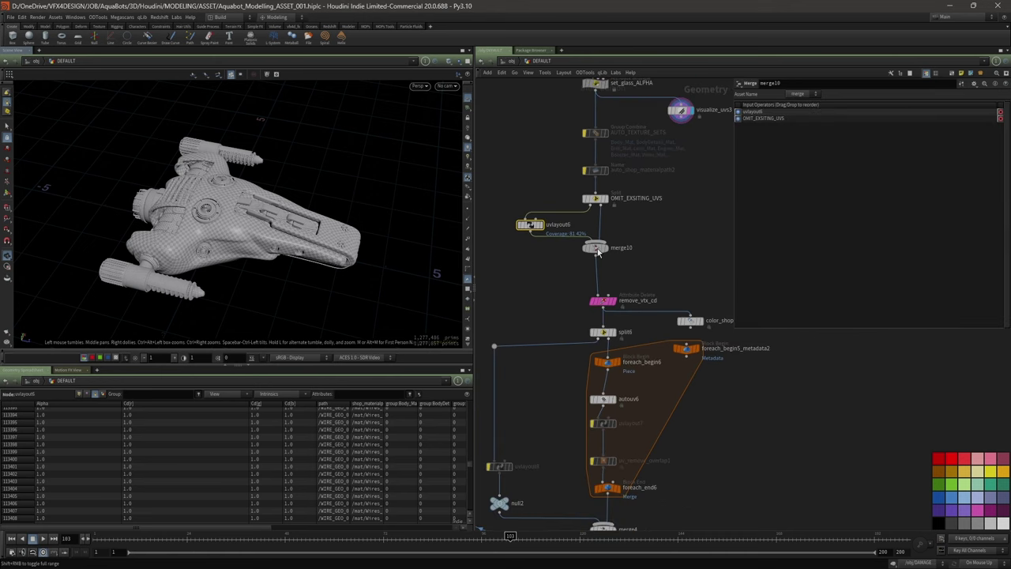
# - Display uvlayout6 to isolate the wires, and examine their packed UV islands in the UV view
pyautogui.click(541, 228)
pyautogui.click(541, 227)
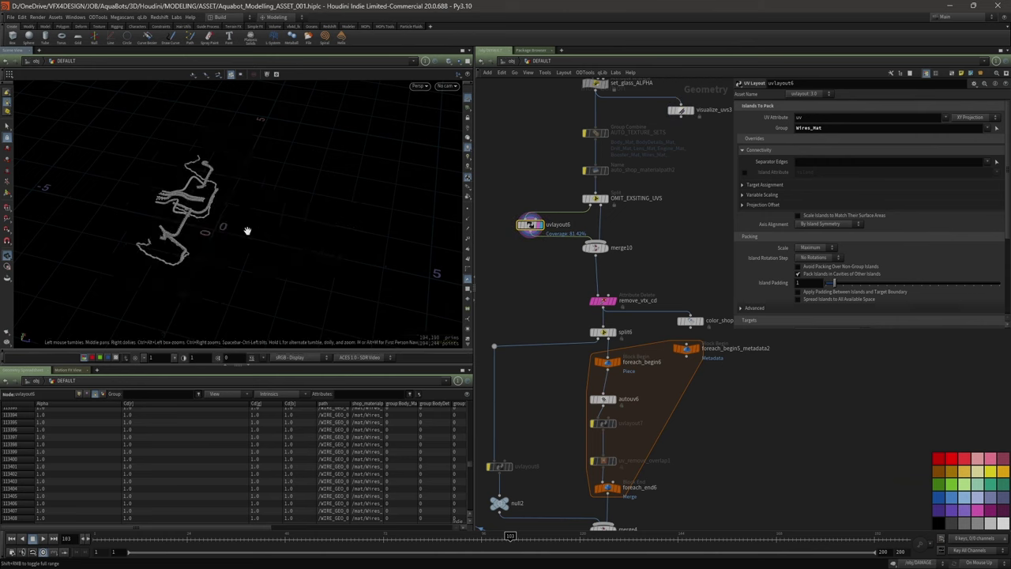
pyautogui.hotkey('space', '5')
pyautogui.scroll(-3, 273, 233)
pyautogui.moveTo(255, 245); pyautogui.dragTo(212, 243, button='middle')
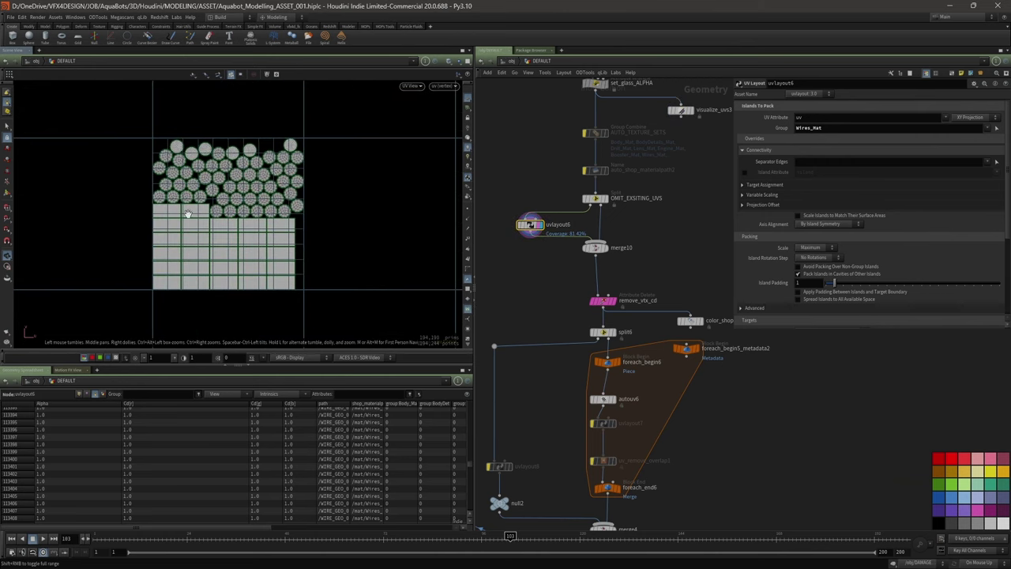
pyautogui.scroll(3, 218, 184)
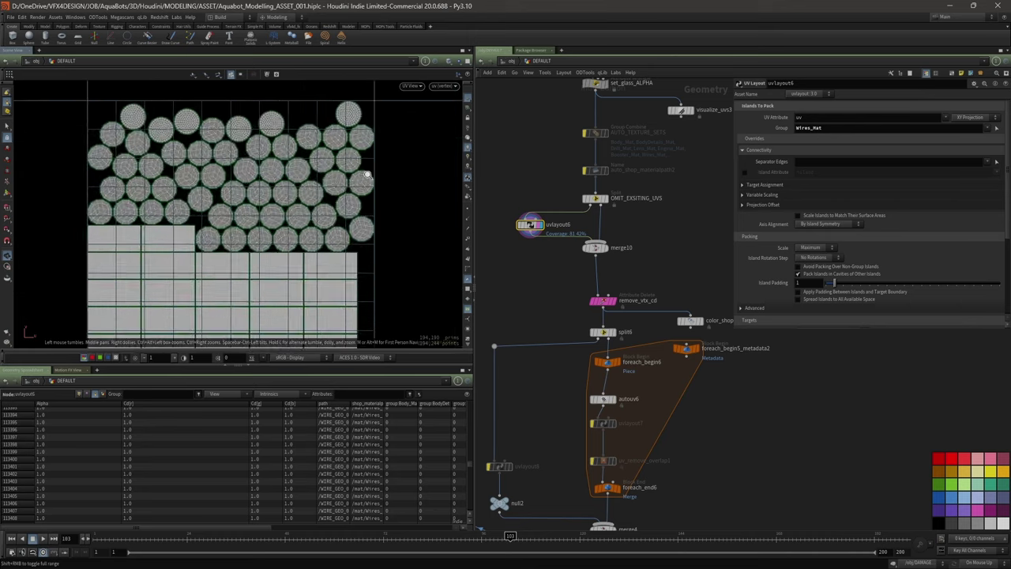
pyautogui.scroll(-1, 366, 175)
pyautogui.moveTo(281, 244); pyautogui.dragTo(281, 217, button='middle')
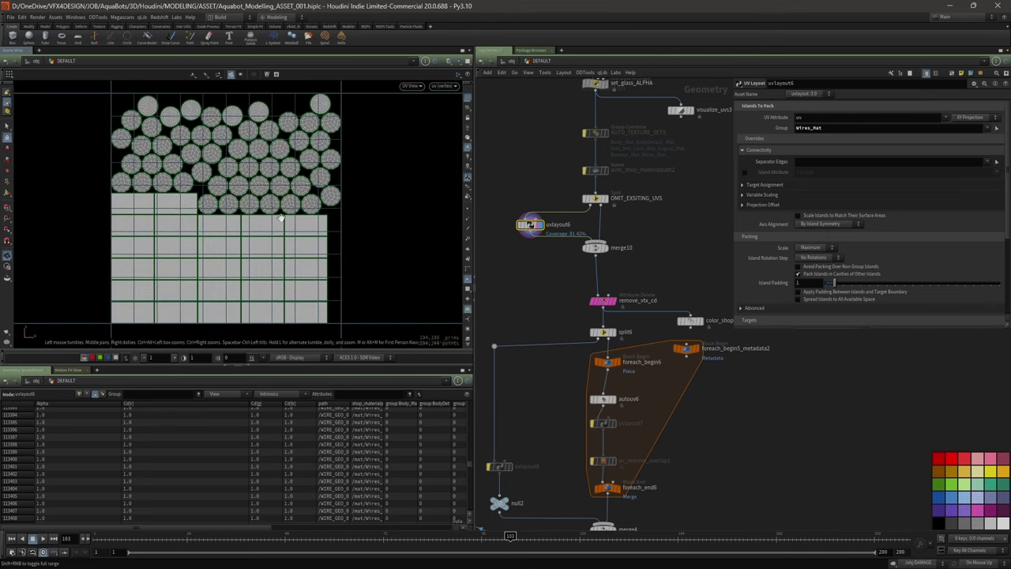
# - Display merge10's combined UVs, then select remove_vtx_cd to check which point attribute it deletes
pyautogui.click(608, 248)
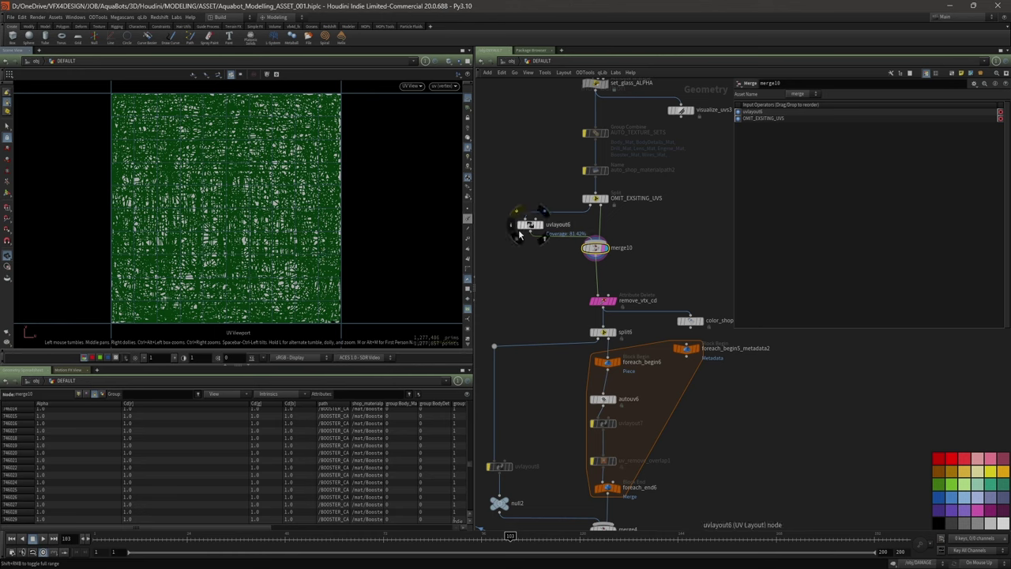
pyautogui.moveTo(560, 292); pyautogui.dragTo(533, 236, button='middle')
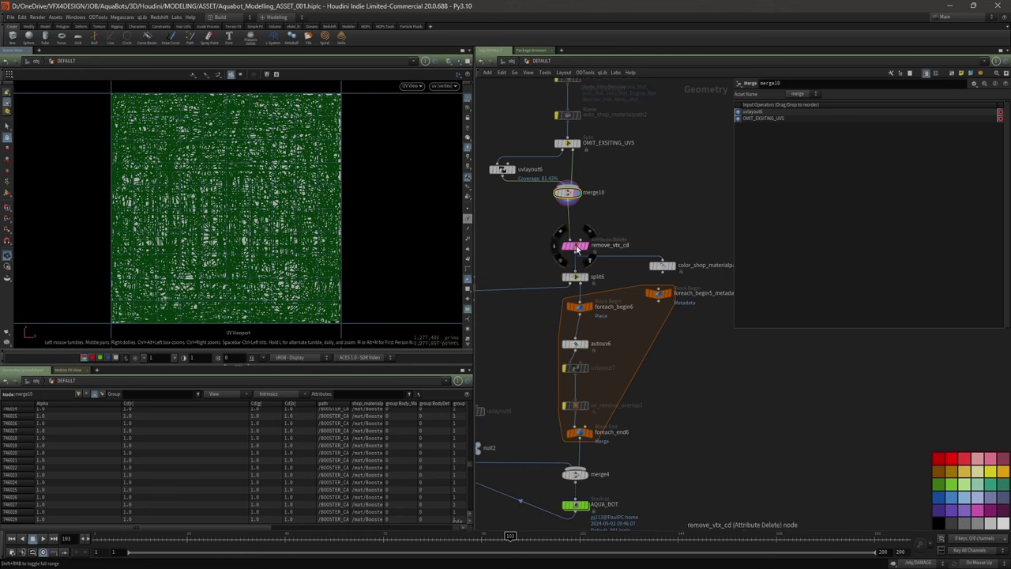
pyautogui.click(577, 245)
pyautogui.moveTo(624, 218); pyautogui.dragTo(645, 209, button='middle')
pyautogui.moveTo(726, 364); pyautogui.dragTo(715, 356, button='middle')
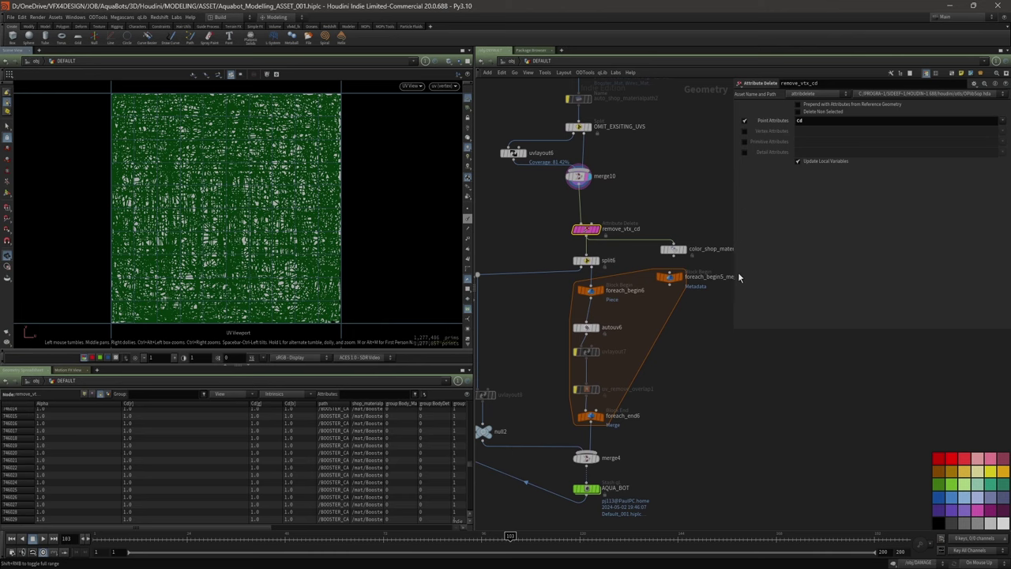
pyautogui.moveTo(734, 271); pyautogui.dragTo(798, 268)
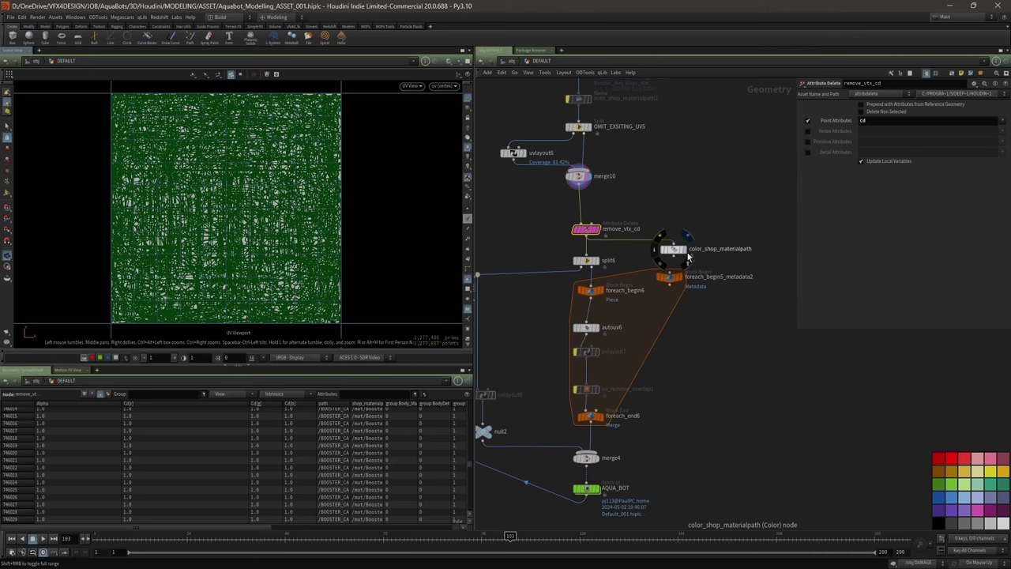
# - Display color_shop_materialpath and inspect the ship's random colours per shop_materialpath from several angles in the perspective view
pyautogui.click(678, 253)
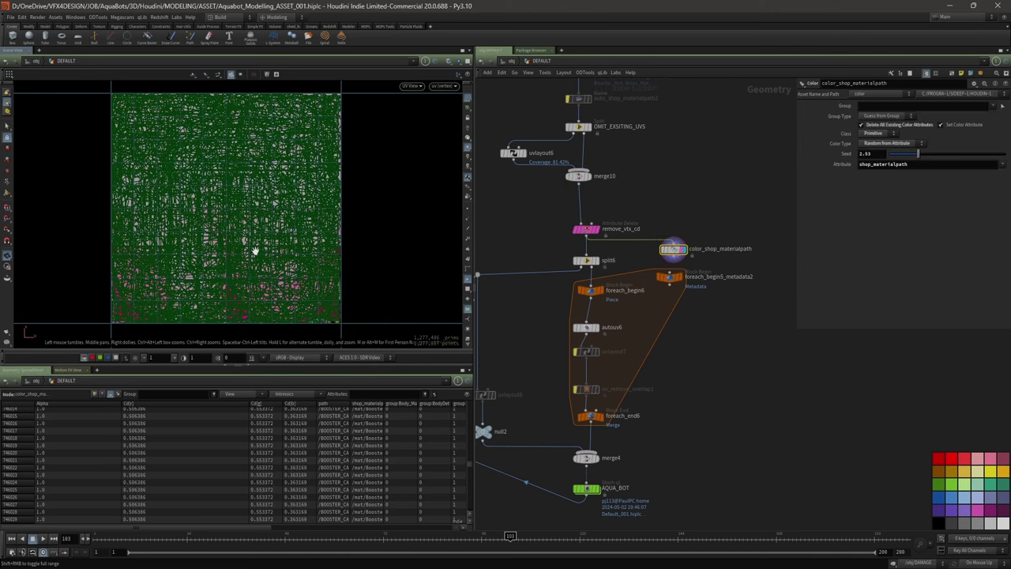
pyautogui.hotkey('space', '1')
pyautogui.moveTo(266, 231); pyautogui.dragTo(171, 242)
pyautogui.moveTo(385, 211); pyautogui.dragTo(299, 242, button='middle')
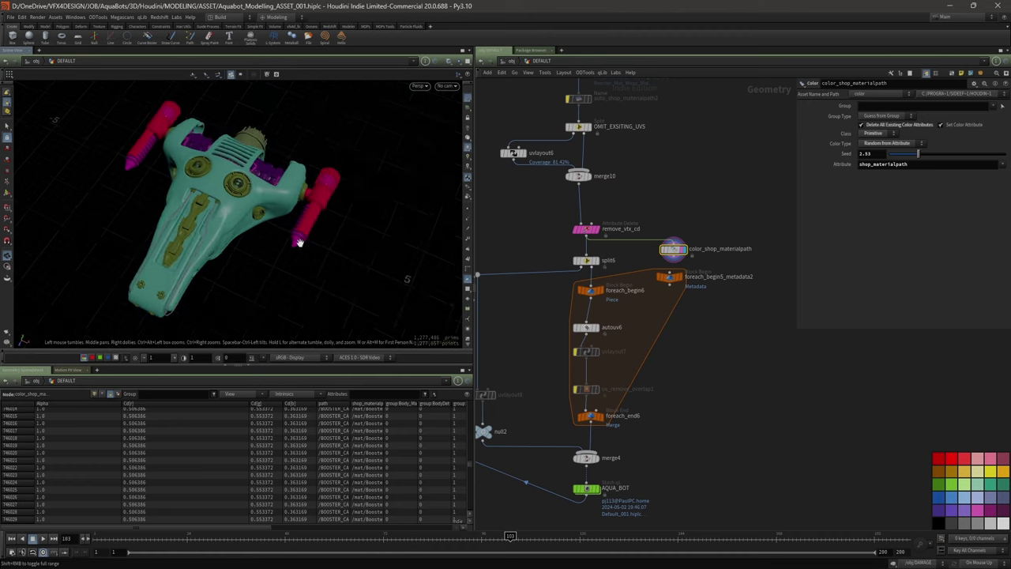
pyautogui.moveTo(356, 236); pyautogui.dragTo(260, 198)
pyautogui.moveTo(260, 198); pyautogui.dragTo(365, 207, button='right')
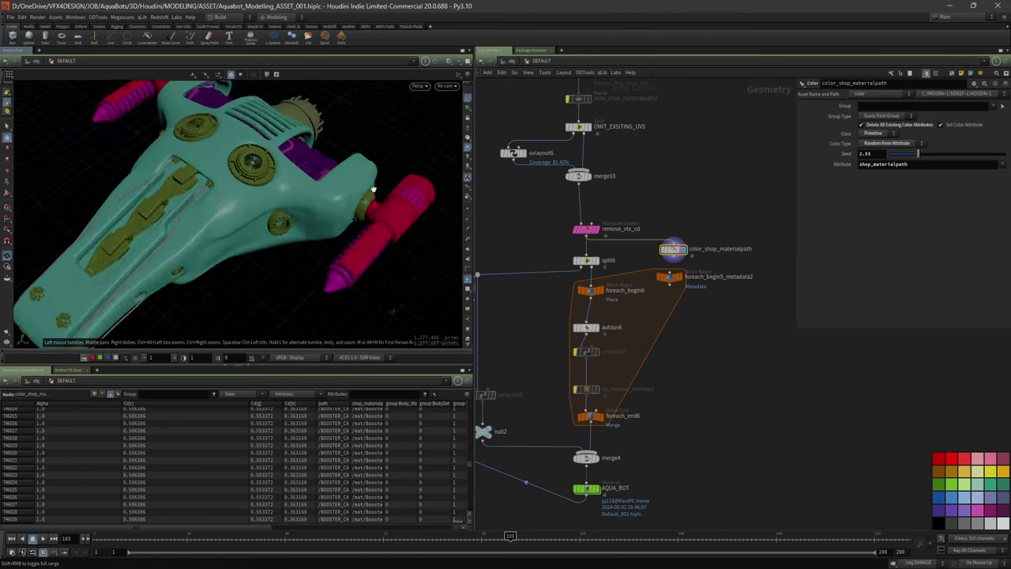
pyautogui.moveTo(365, 207); pyautogui.dragTo(271, 207)
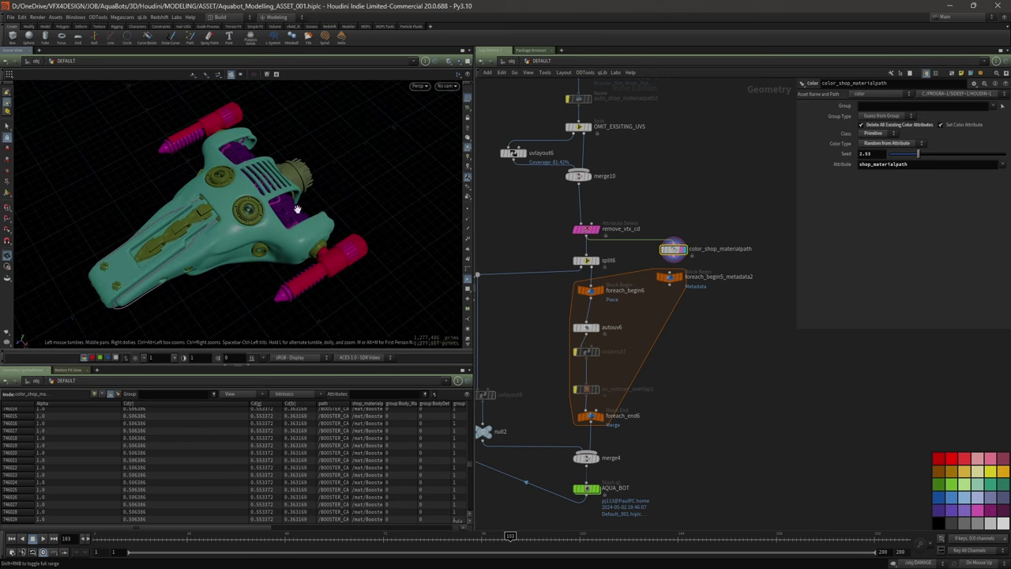
# - Select autouv6 inside the for-each loop to examine its UV Unwrap method, packing options and UDIM target tile expression
pyautogui.moveTo(726, 382); pyautogui.dragTo(736, 358, button='middle')
pyautogui.moveTo(542, 352); pyautogui.dragTo(575, 314, button='middle')
pyautogui.moveTo(736, 327); pyautogui.dragTo(708, 328, button='middle')
pyautogui.moveTo(606, 270)
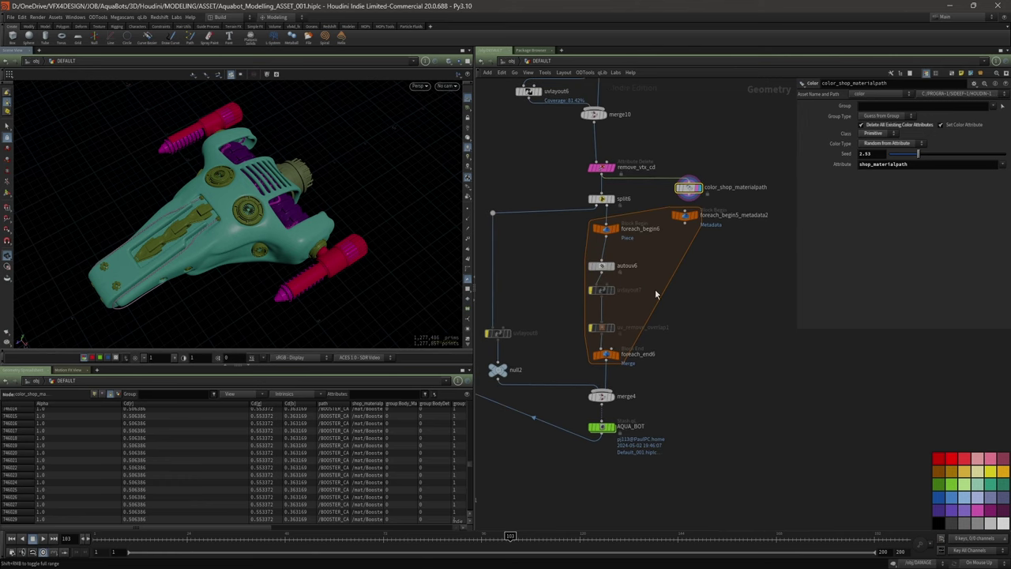
pyautogui.press('Down')
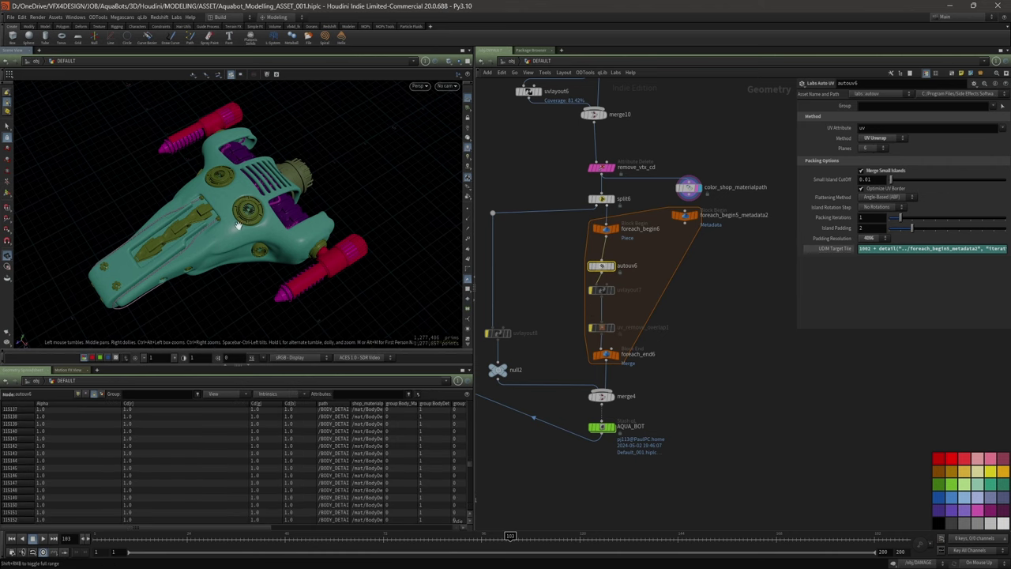
# - Try to display merge4, which combines the for-each loop's UVs with the null2 branch
pyautogui.moveTo(692, 358); pyautogui.dragTo(711, 342, button='middle')
pyautogui.moveTo(570, 350); pyautogui.dragTo(572, 326, button='middle')
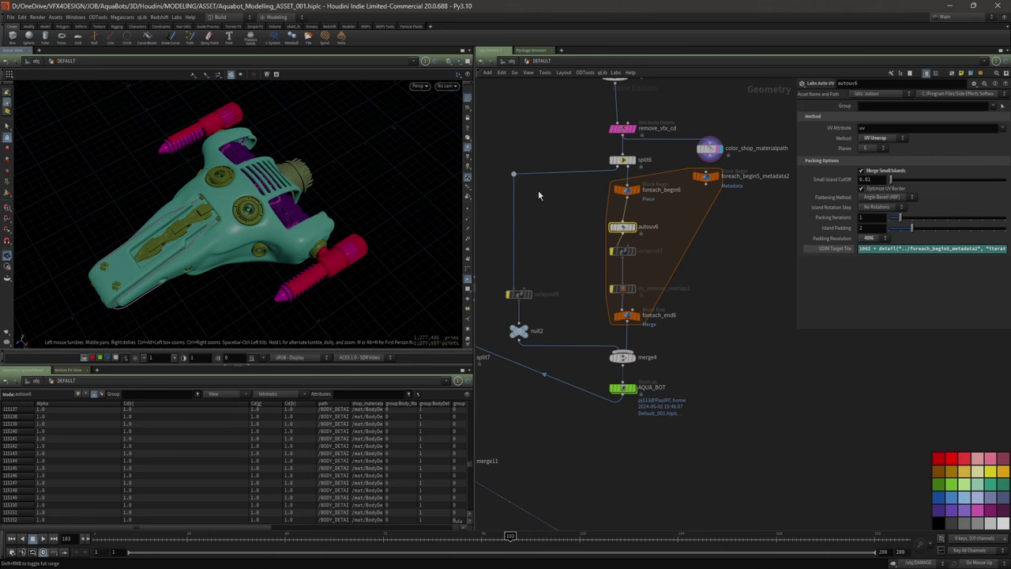
pyautogui.click(633, 360)
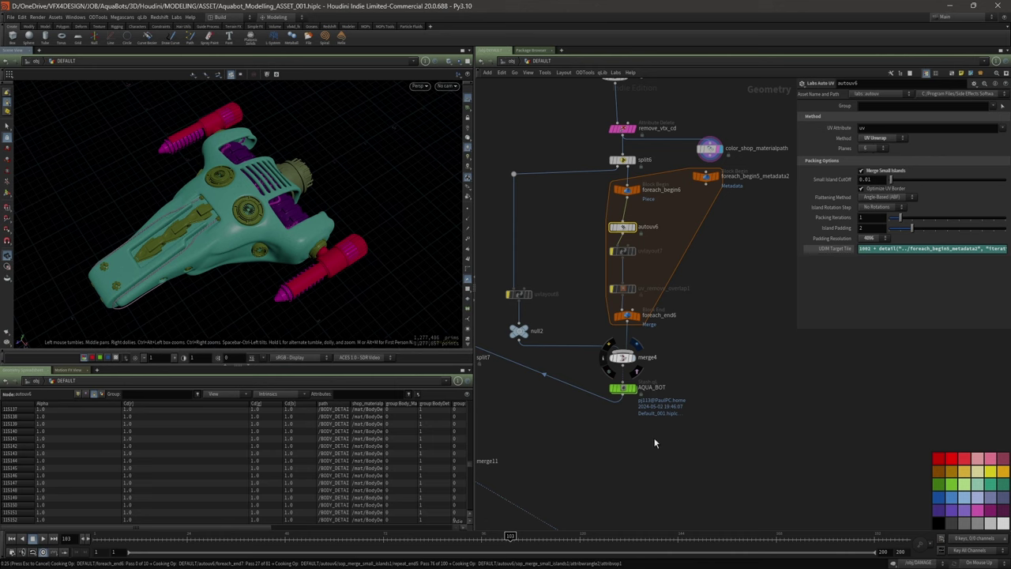
# - Switch to GitHub Desktop, view the qLib repository, and close the window to return to Houdini
pyautogui.moveTo(241, 566)
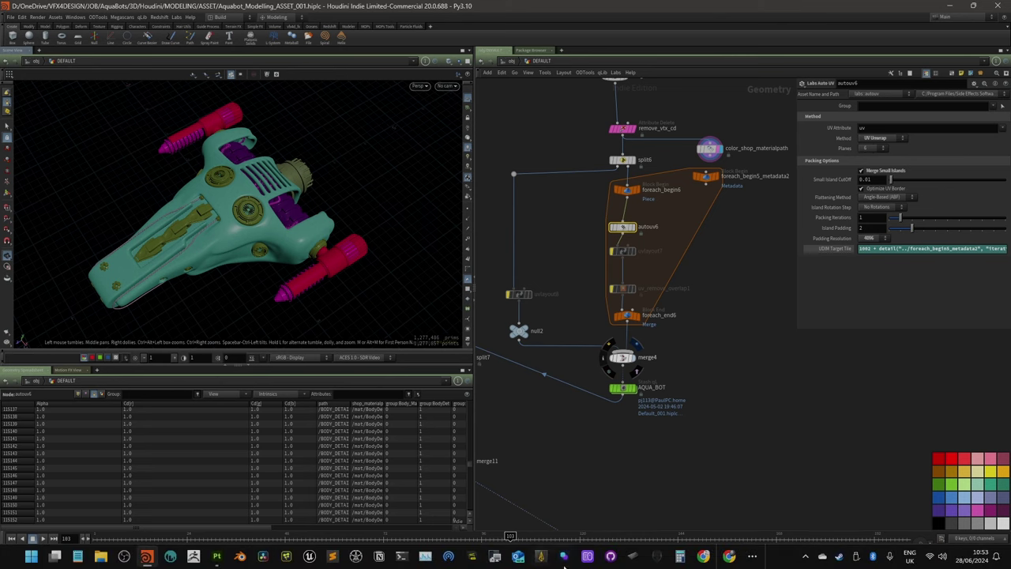
pyautogui.click(611, 558)
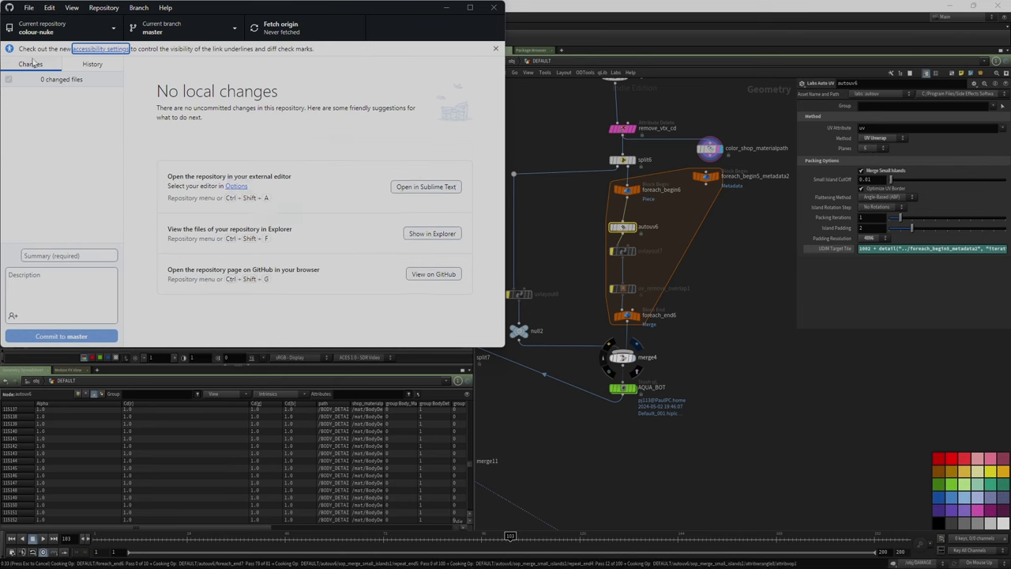
pyautogui.click(113, 31)
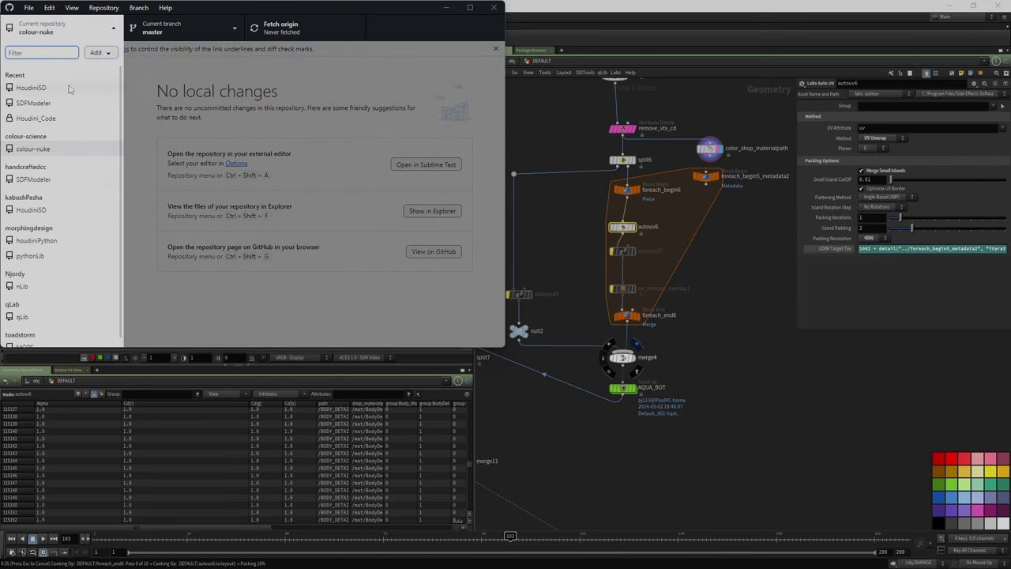
pyautogui.click(22, 316)
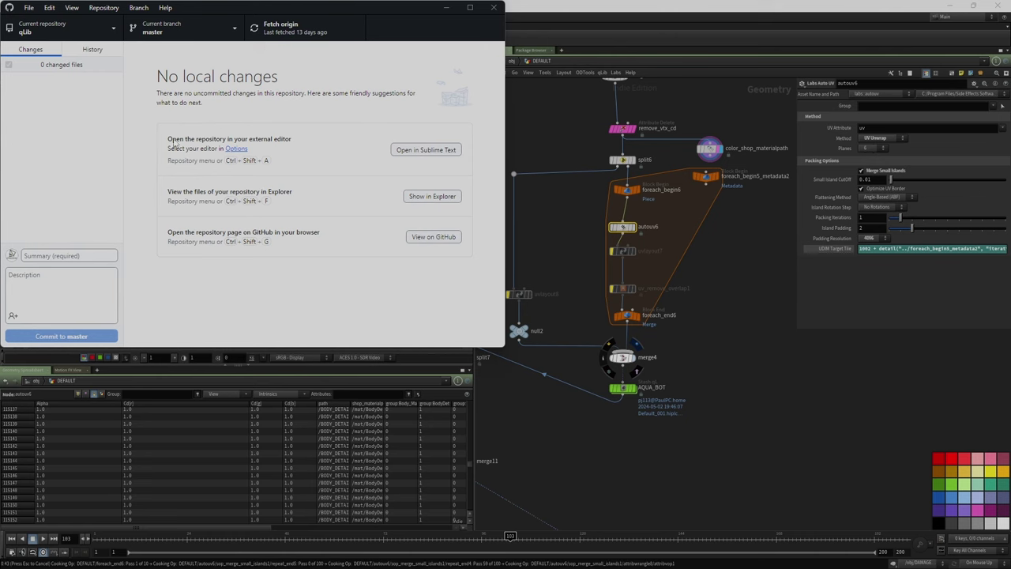
pyautogui.moveTo(384, 15); pyautogui.dragTo(464, 80)
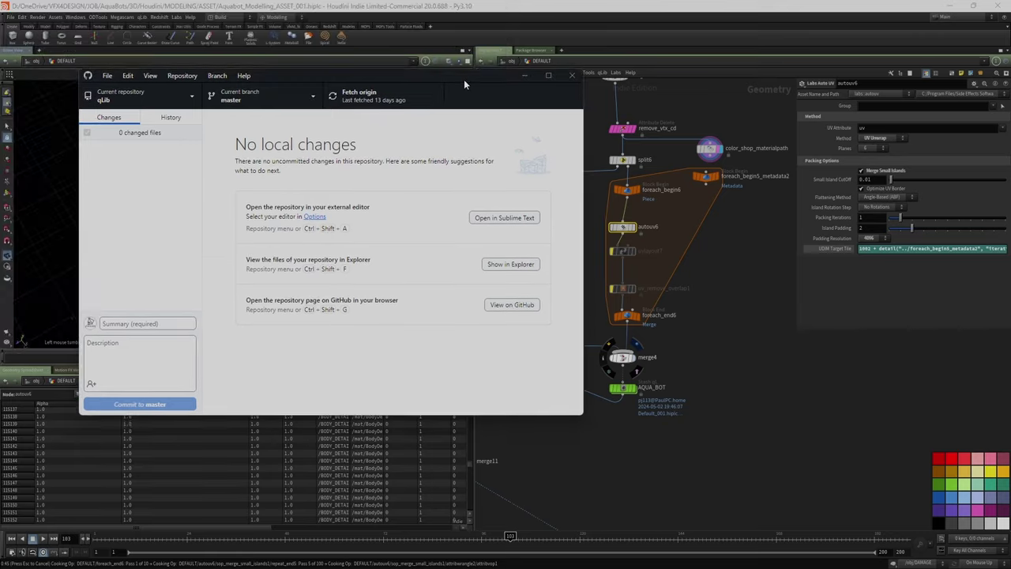
pyautogui.click(572, 79)
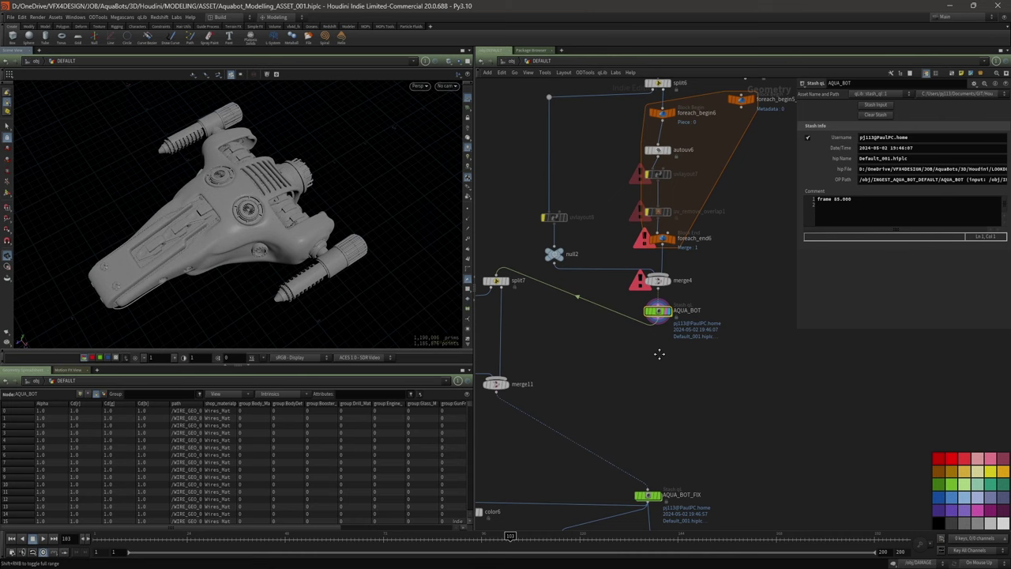
# - Examine the AQUA_BOT Stash node's info below merge4 and look over the commands qLib adds to Houdini
pyautogui.moveTo(659, 354); pyautogui.dragTo(659, 346, button='middle')
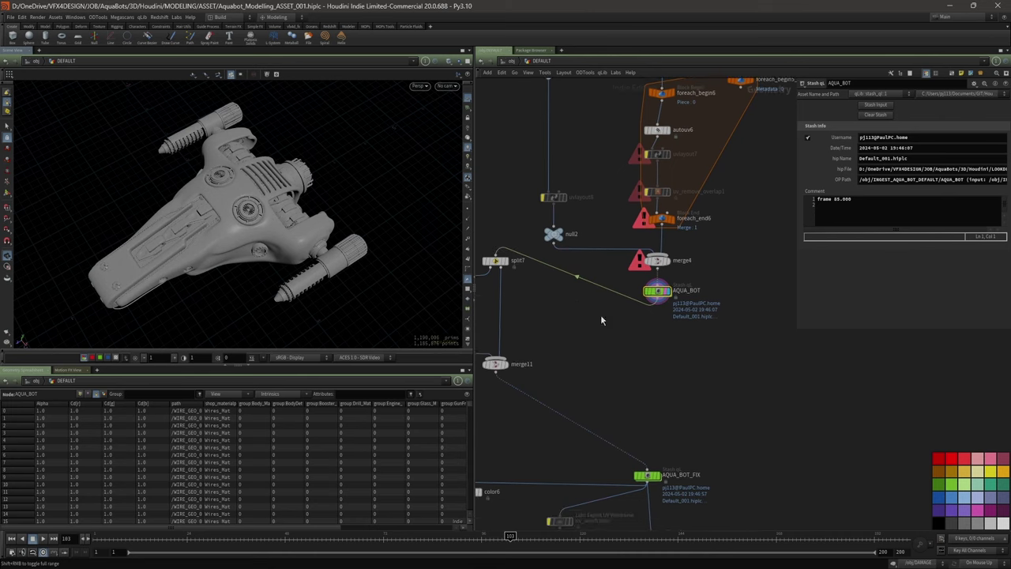
pyautogui.moveTo(580, 323); pyautogui.dragTo(593, 328, button='middle')
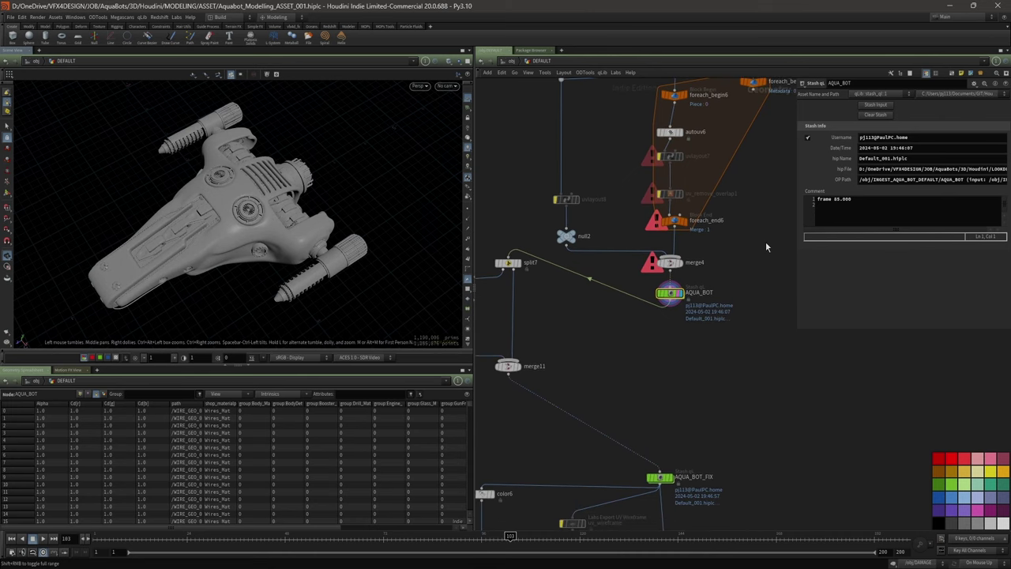
pyautogui.middleClick(672, 296)
pyautogui.click(142, 18)
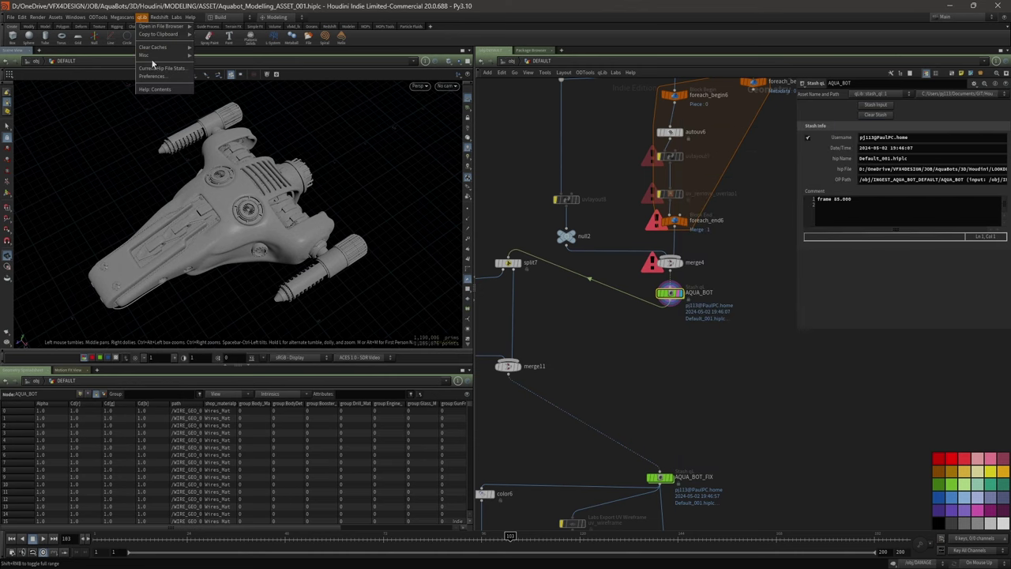
pyautogui.click(759, 367)
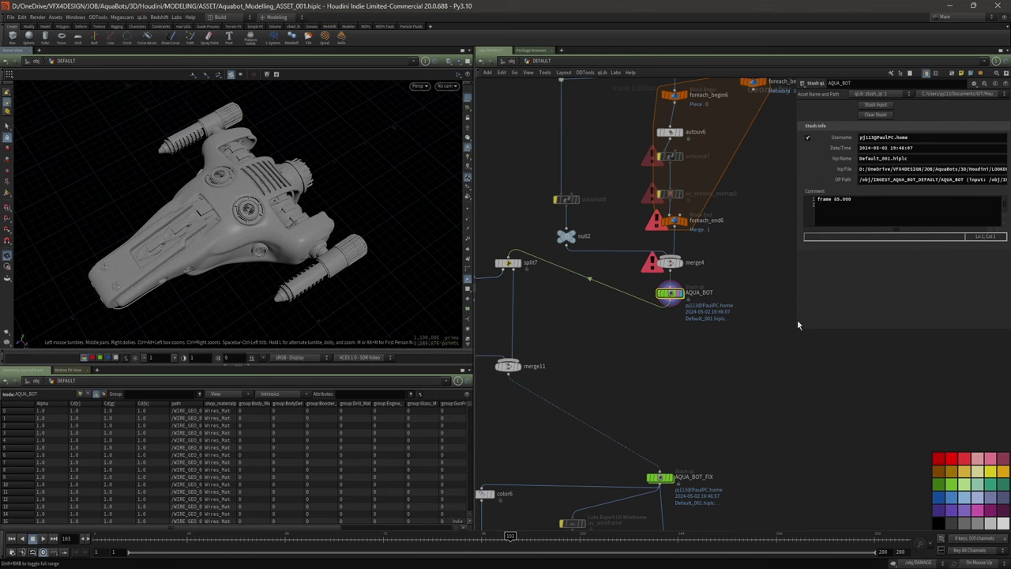
pyautogui.moveTo(744, 358); pyautogui.dragTo(738, 360, button='middle')
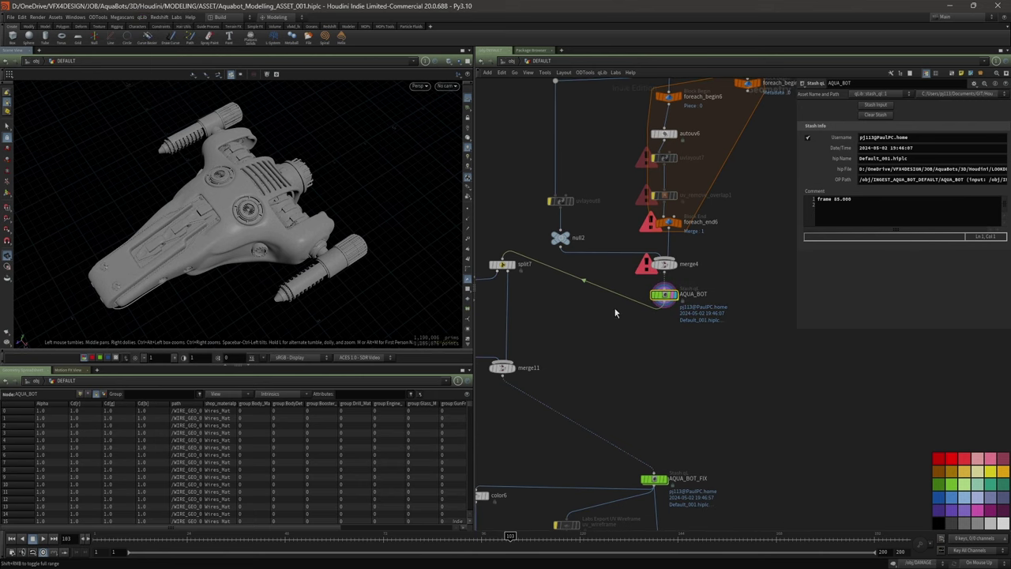
# - Follow split7's body branch through autouv1 to uvlayout1, and view the Body_Mat UV islands in the UV view
pyautogui.scroll(-5, 605, 340)
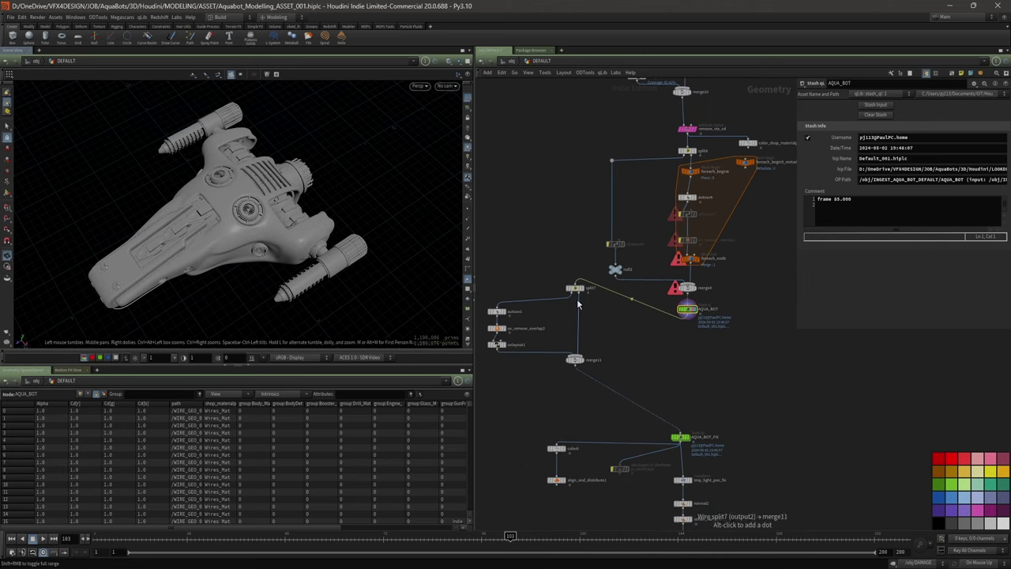
pyautogui.moveTo(610, 307); pyautogui.dragTo(618, 274, button='middle')
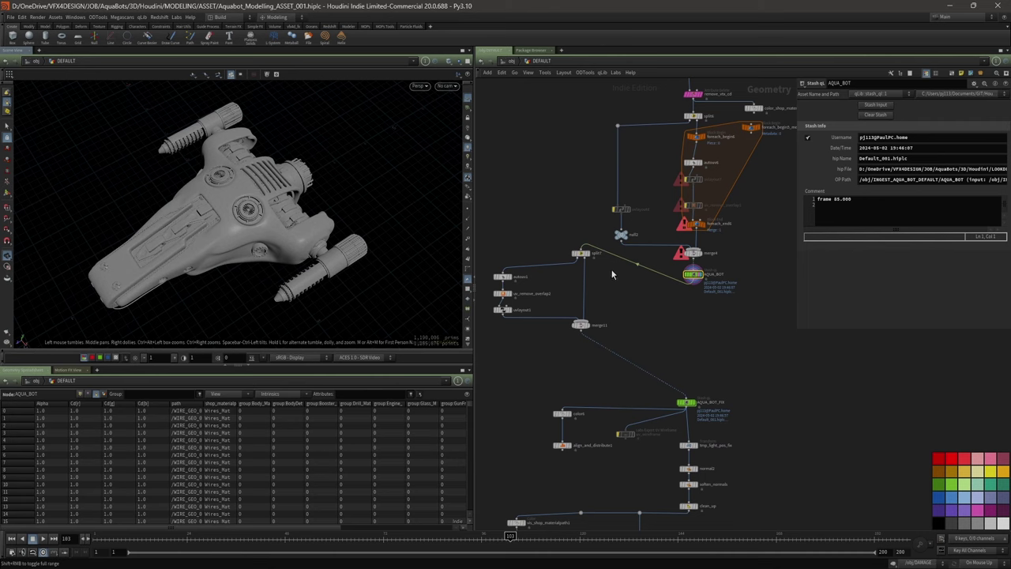
pyautogui.scroll(2, 600, 276)
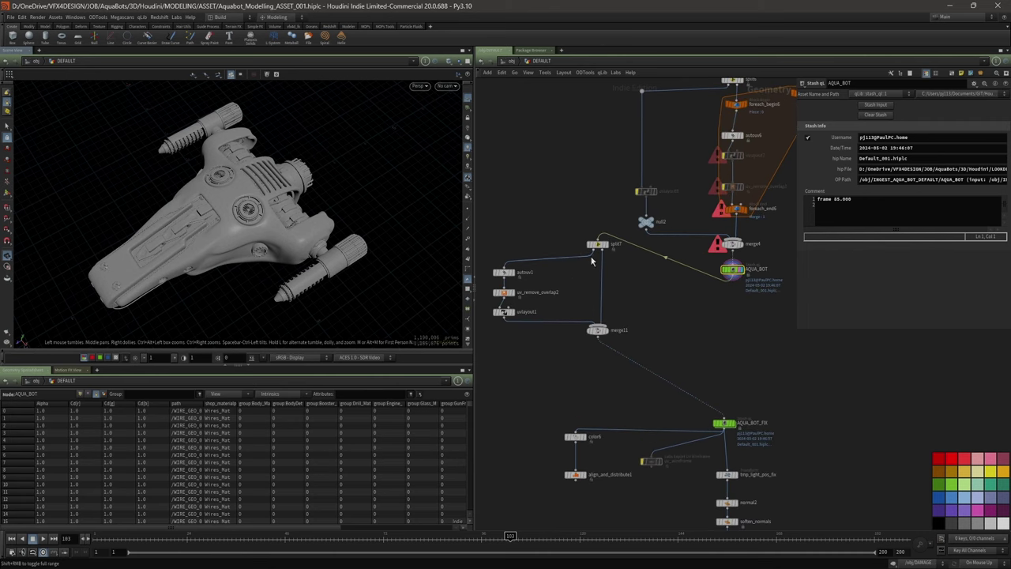
pyautogui.click(506, 273)
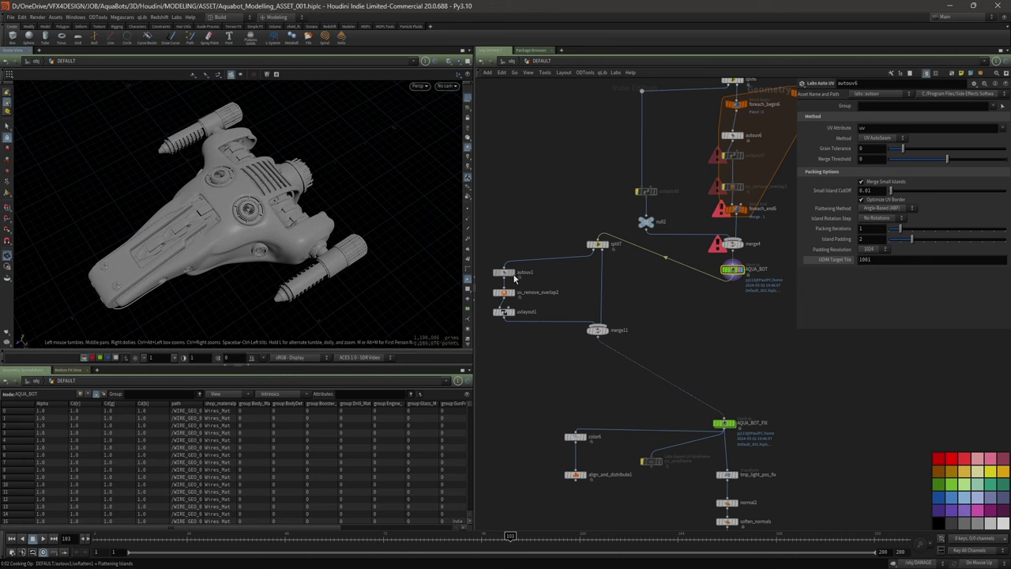
pyautogui.click(511, 273)
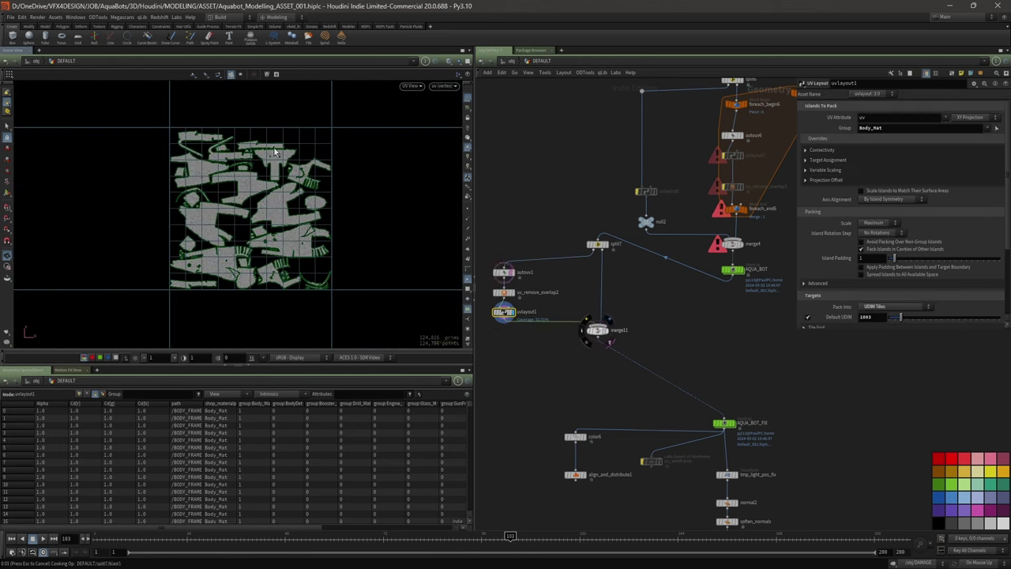
# - Display merge11 and examine the ship's full row of per-material UDIM tiles in the UV view
pyautogui.click(606, 331)
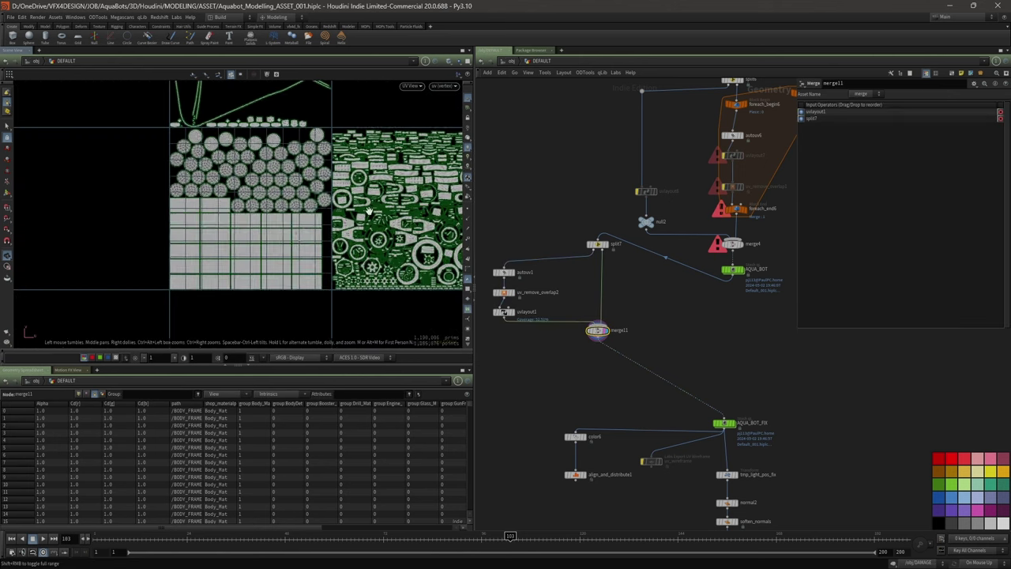
pyautogui.scroll(-5, 369, 211)
pyautogui.moveTo(368, 210); pyautogui.dragTo(112, 274, button='middle')
pyautogui.scroll(-2, 255, 257)
pyautogui.moveTo(272, 276); pyautogui.dragTo(151, 279, button='middle')
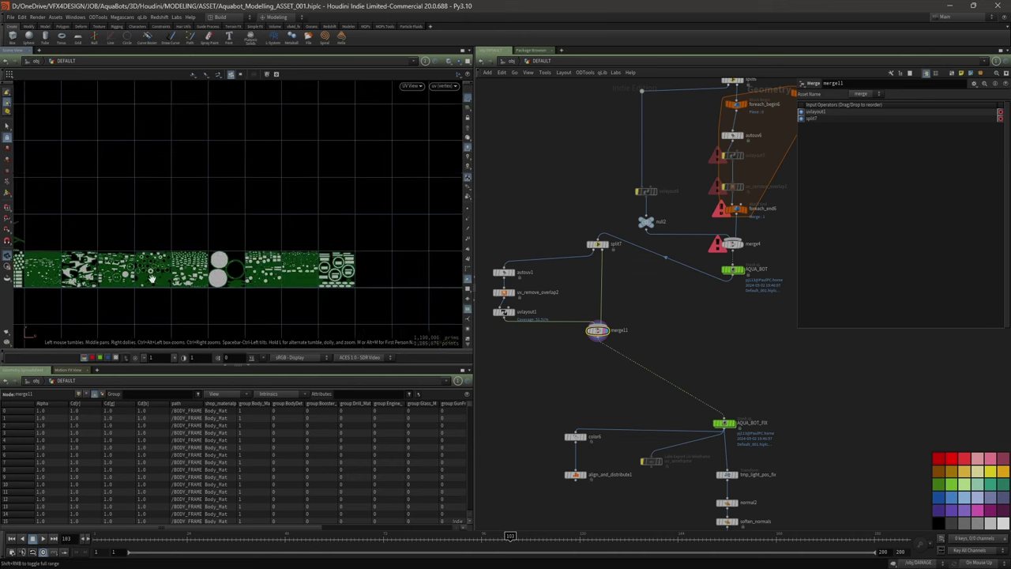
pyautogui.scroll(-2, 152, 278)
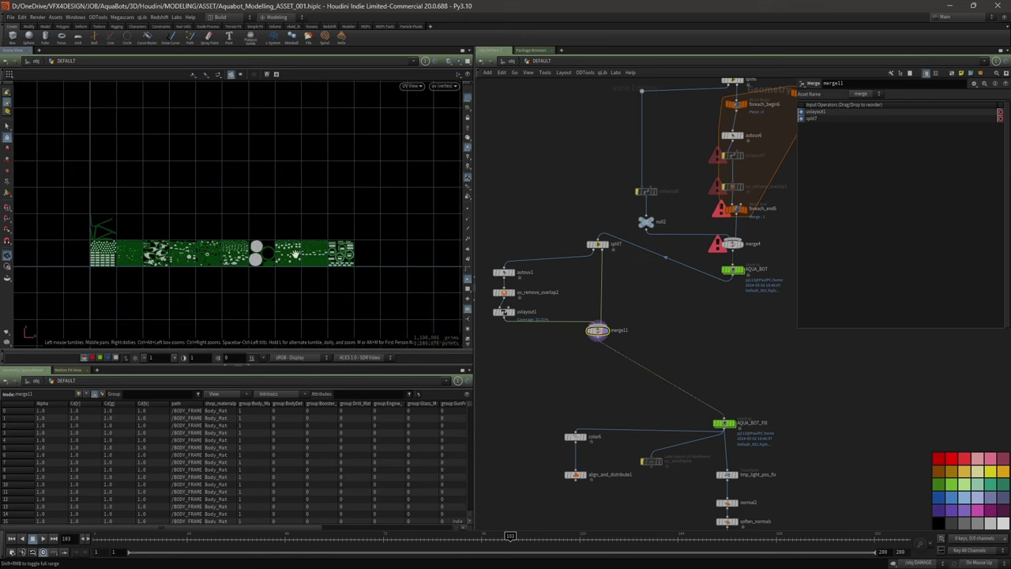
pyautogui.scroll(5, 174, 267)
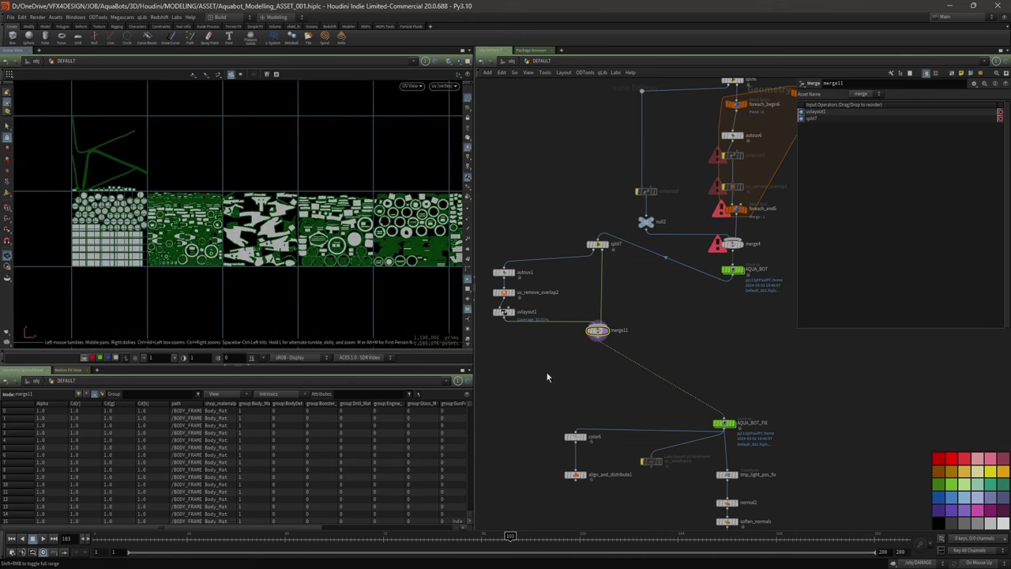
# - Return to the perspective view, reposition the AQUA_BOT_FIX stash directly below merge11, and display it
pyautogui.moveTo(547, 377); pyautogui.dragTo(544, 261, button='middle')
pyautogui.hotkey('space', '1')
pyautogui.scroll(2, 525, 268)
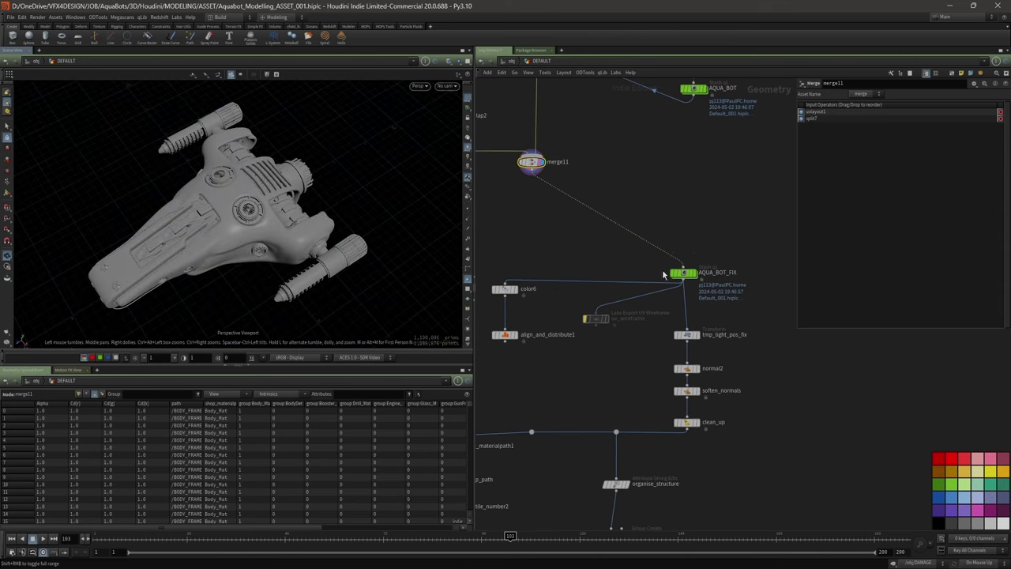
pyautogui.moveTo(685, 277)
pyautogui.moveTo(686, 277); pyautogui.dragTo(539, 223)
pyautogui.moveTo(515, 297); pyautogui.dragTo(548, 273, button='middle')
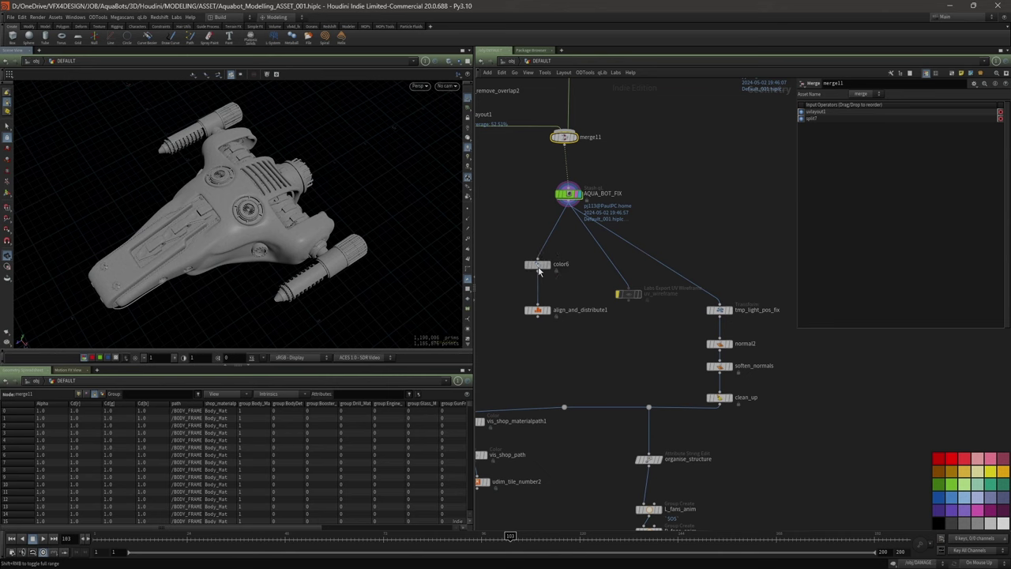
# - Display color6's random shop_materialpath colours, then display align_and_distribute1 and inspect the row of parts separated by material
pyautogui.click(547, 271)
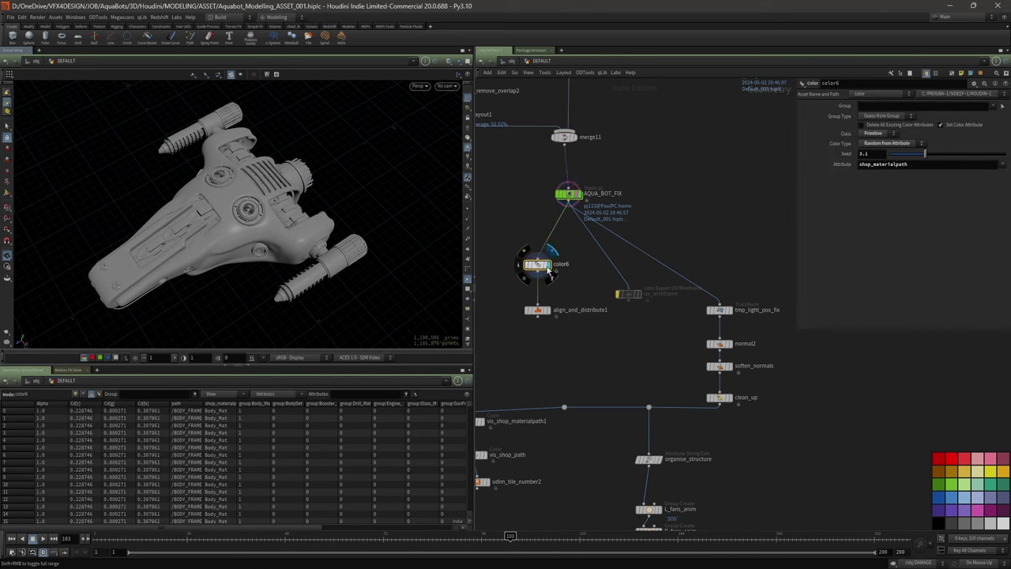
pyautogui.click(548, 265)
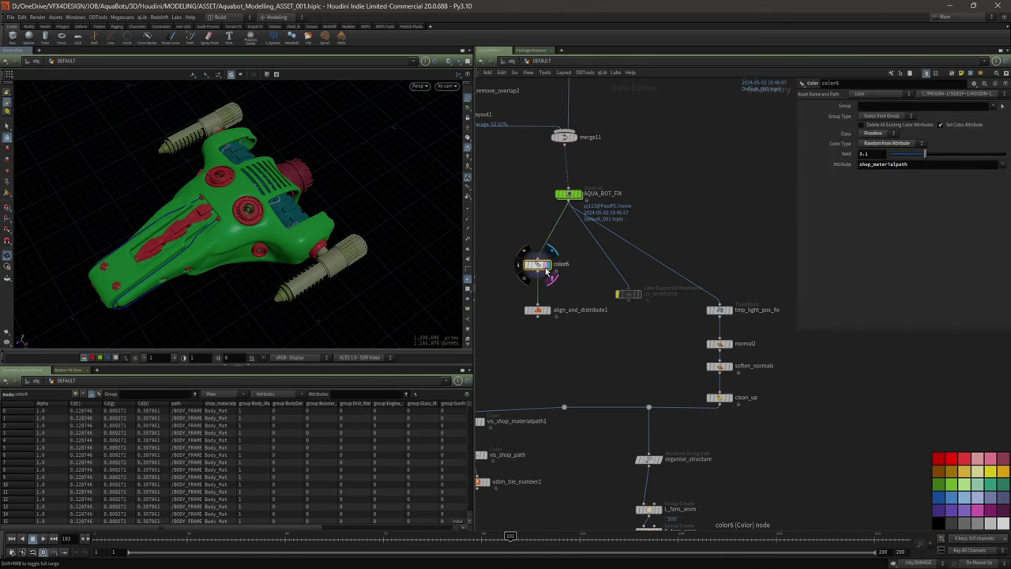
pyautogui.click(545, 312)
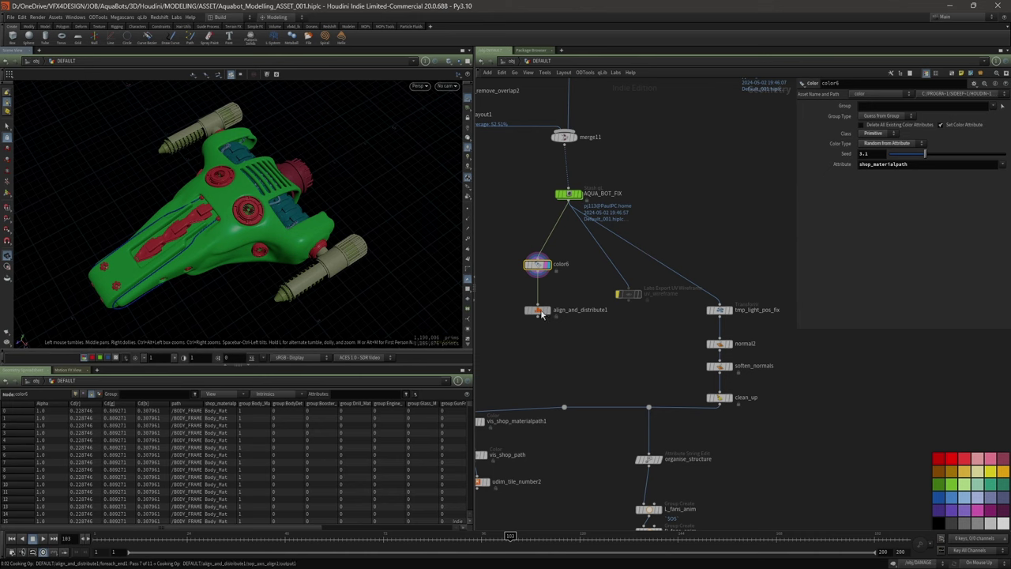
pyautogui.moveTo(335, 185); pyautogui.dragTo(266, 254, button='right')
pyautogui.moveTo(266, 254); pyautogui.dragTo(335, 257)
pyautogui.moveTo(335, 258); pyautogui.dragTo(140, 237, button='middle')
pyautogui.moveTo(252, 259); pyautogui.dragTo(231, 203, button='middle')
pyautogui.moveTo(296, 258); pyautogui.dragTo(226, 233, button='middle')
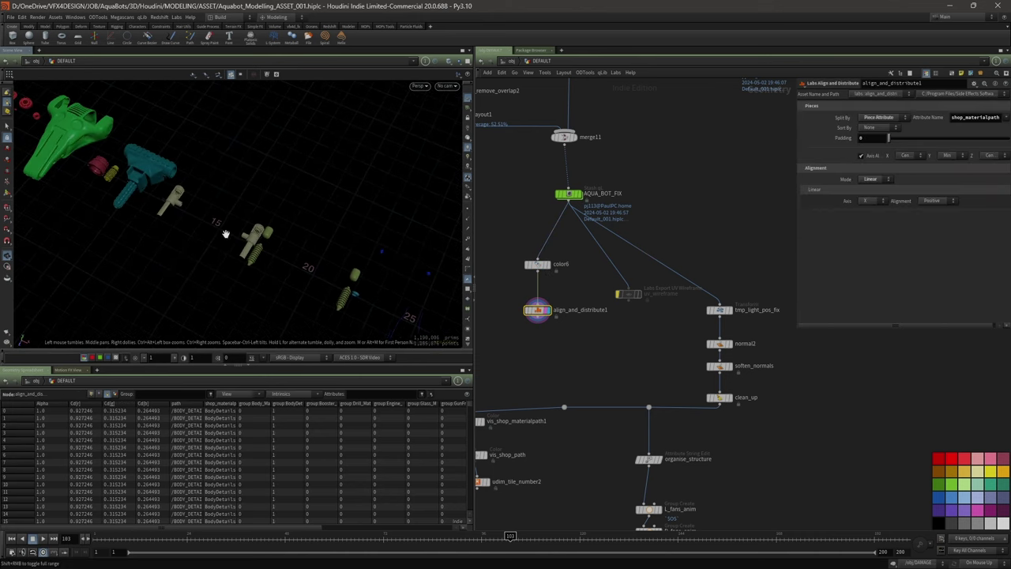
pyautogui.moveTo(343, 271); pyautogui.dragTo(413, 255, button='middle')
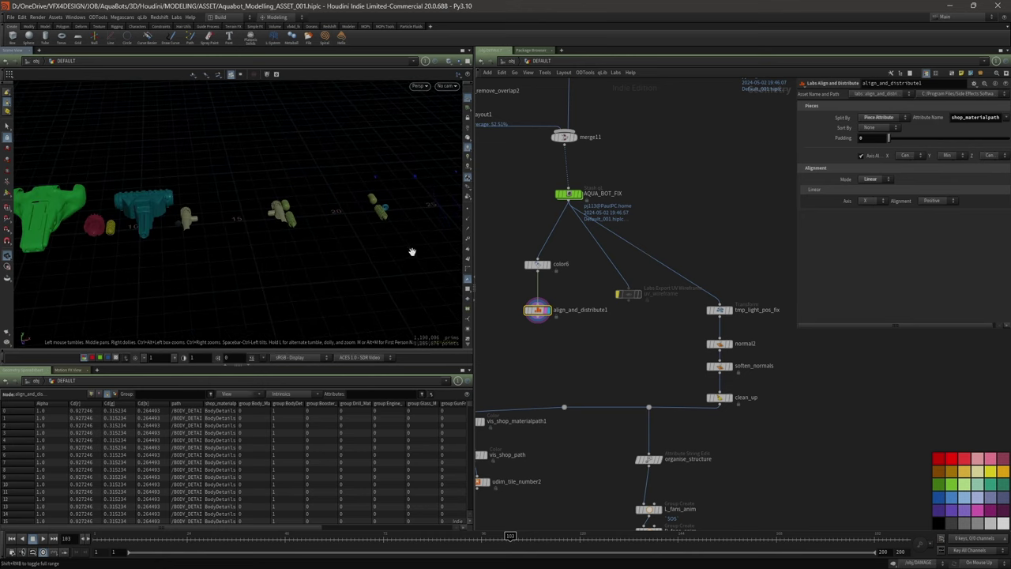
# - Examine align_and_distribute1's separated parts up close, from the red body details and green body to the smaller pieces
pyautogui.middleClick(538, 311)
pyautogui.moveTo(75, 218); pyautogui.dragTo(261, 214, button='middle')
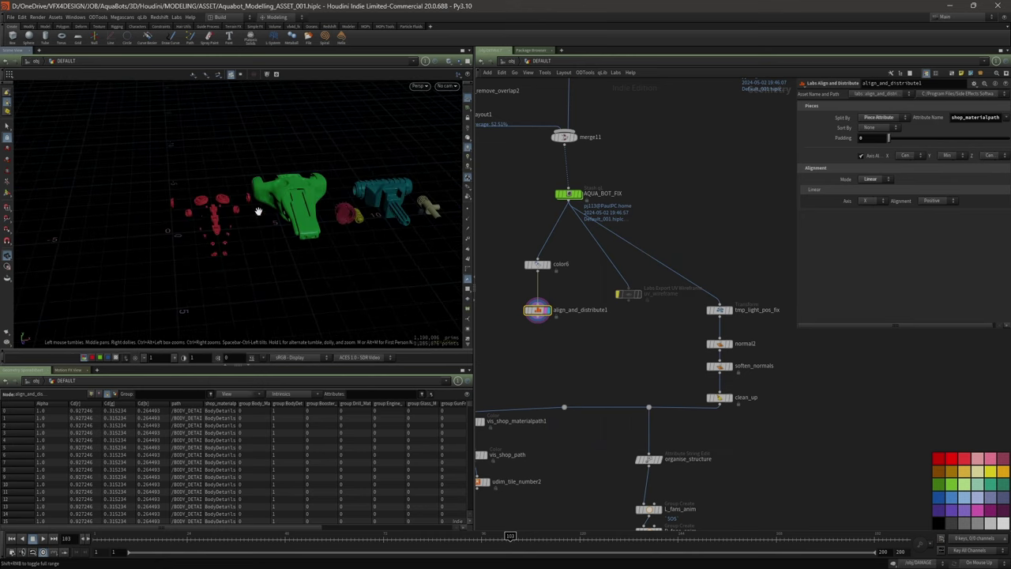
pyautogui.scroll(3, 247, 206)
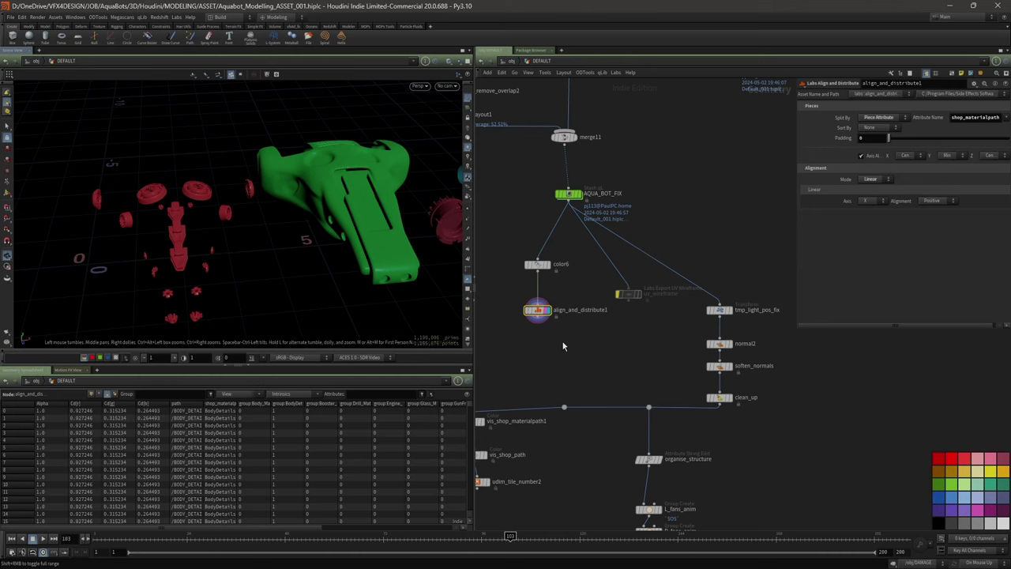
pyautogui.scroll(2, 535, 316)
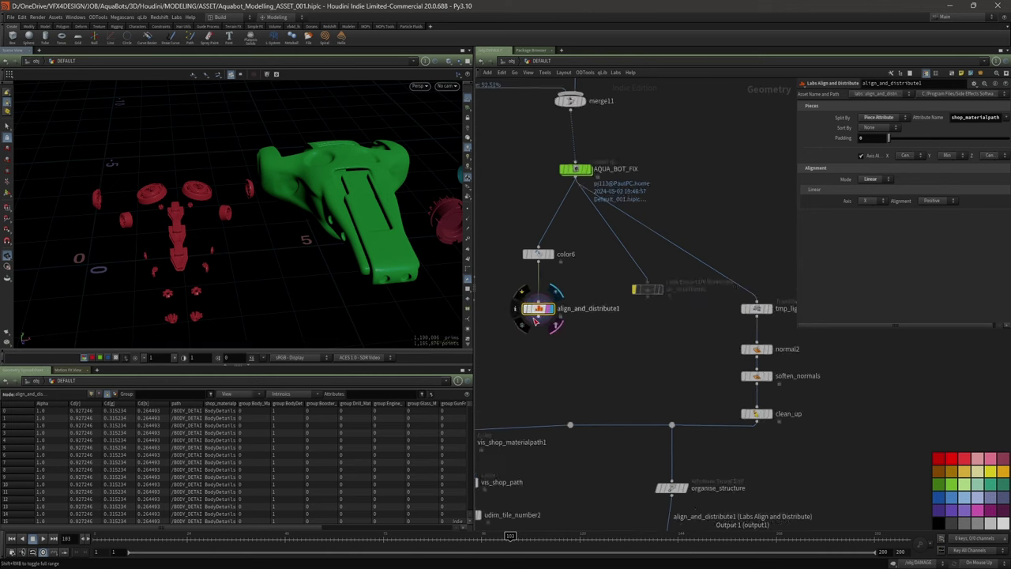
pyautogui.scroll(1, 536, 320)
pyautogui.scroll(3, 205, 218)
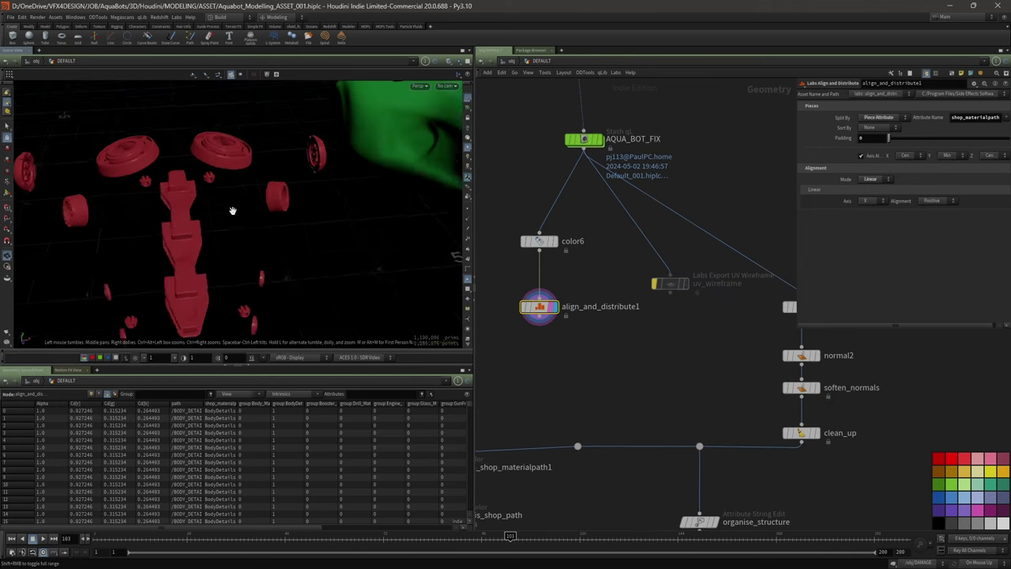
pyautogui.moveTo(233, 211); pyautogui.dragTo(252, 237)
pyautogui.scroll(-5, 276, 202)
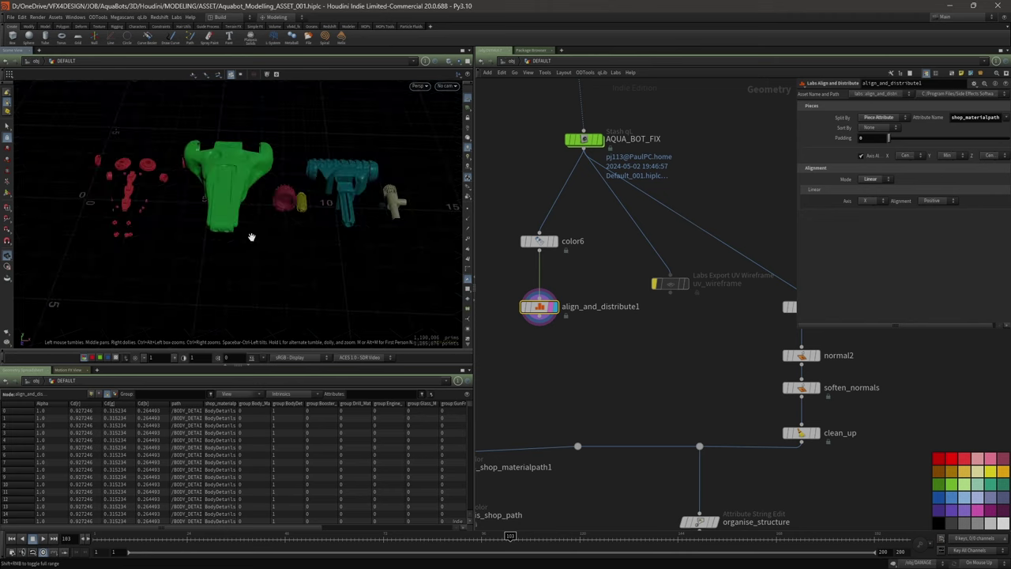
pyautogui.moveTo(253, 237); pyautogui.dragTo(163, 258, button='middle')
pyautogui.moveTo(241, 226); pyautogui.dragTo(237, 251)
pyautogui.moveTo(606, 356)
pyautogui.mouseDown(button='middle')
pyautogui.moveTo(547, 361)
pyautogui.moveTo(593, 356)
pyautogui.mouseUp(button='middle')
pyautogui.scroll(-2, 548, 360)
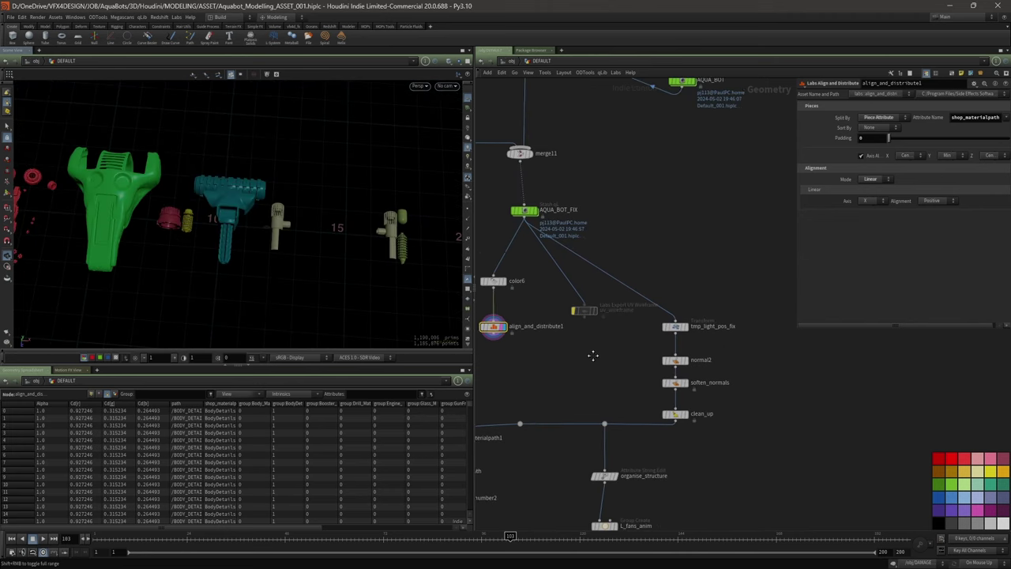
# - Display the tmp_light_pos_fix transform, frame the ship, and inspect it from behind
pyautogui.scroll(-2, 585, 339)
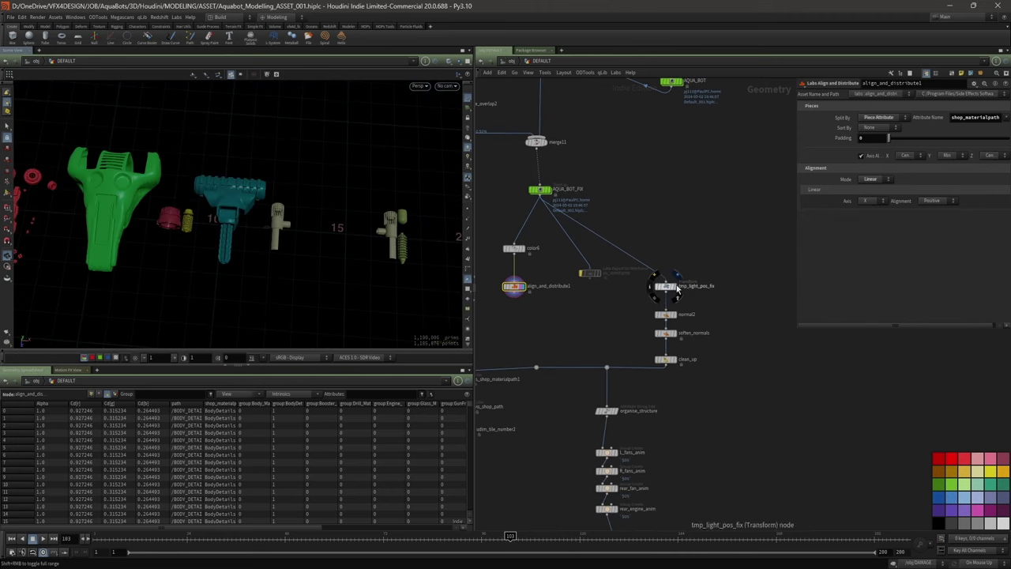
pyautogui.click(676, 290)
pyautogui.click(665, 286)
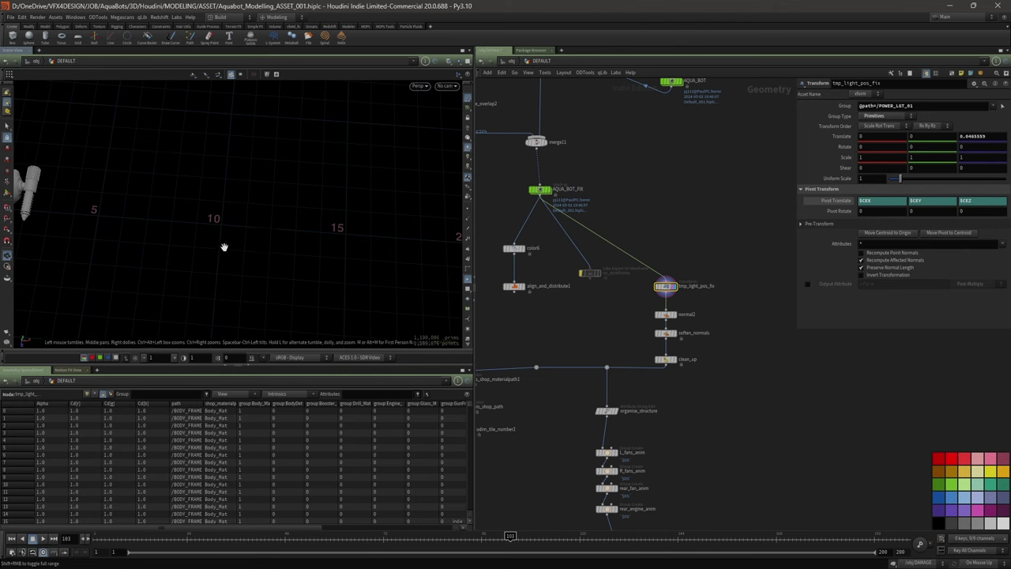
pyautogui.hotkey('space', 'g')
pyautogui.moveTo(310, 240); pyautogui.dragTo(182, 239)
pyautogui.moveTo(379, 239); pyautogui.dragTo(237, 247, button='middle')
pyautogui.moveTo(238, 247)
pyautogui.mouseDown()
pyautogui.moveTo(260, 282)
pyautogui.moveTo(278, 238)
pyautogui.moveTo(234, 242)
pyautogui.mouseUp()
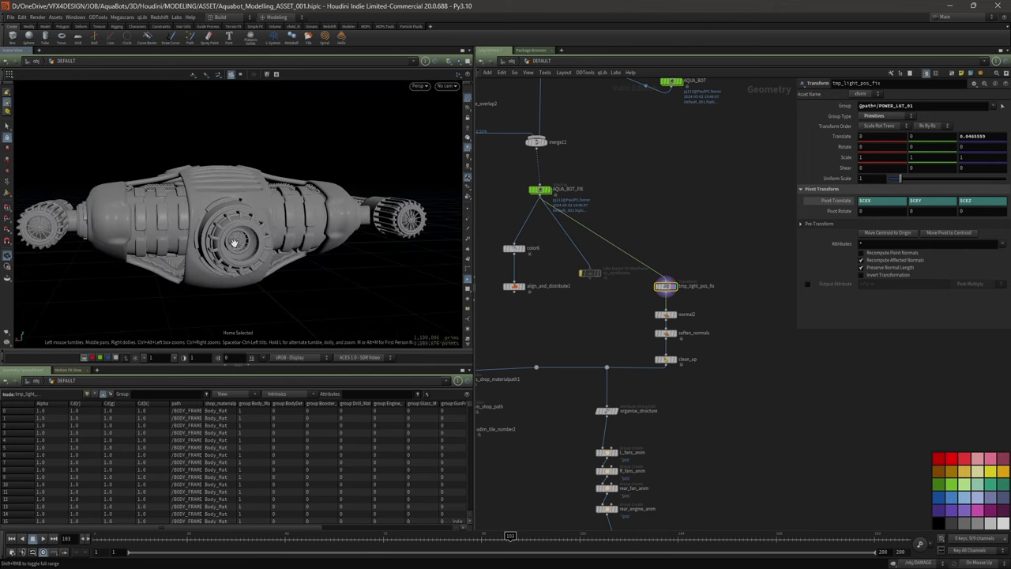
pyautogui.click(655, 279)
pyautogui.click(656, 279)
# - Display the clean_up node and check its geometry info for attributes and material groups
pyautogui.moveTo(720, 363); pyautogui.dragTo(723, 311, button='middle')
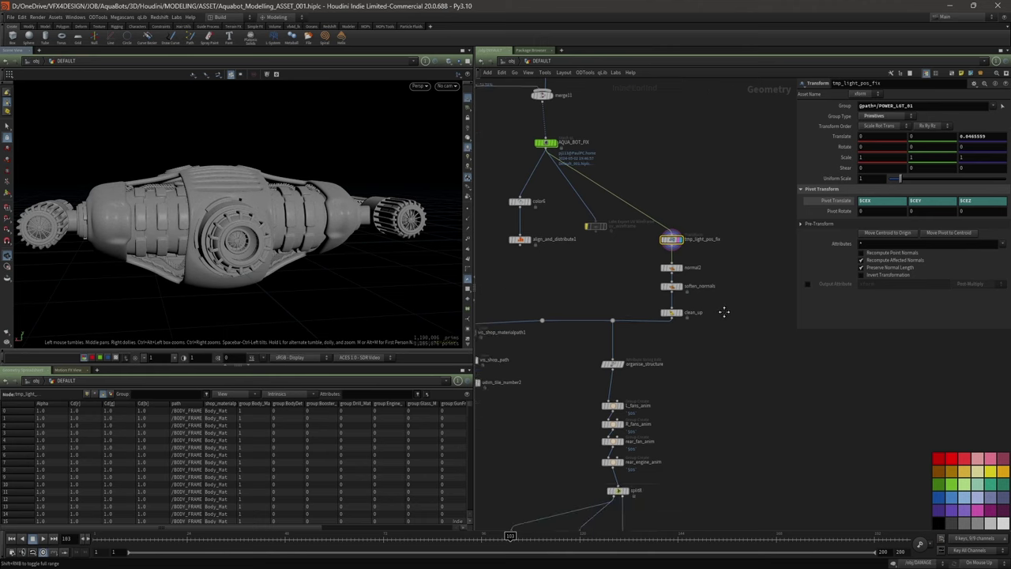
pyautogui.moveTo(717, 359); pyautogui.dragTo(708, 315, button='middle')
pyautogui.scroll(-2, 732, 316)
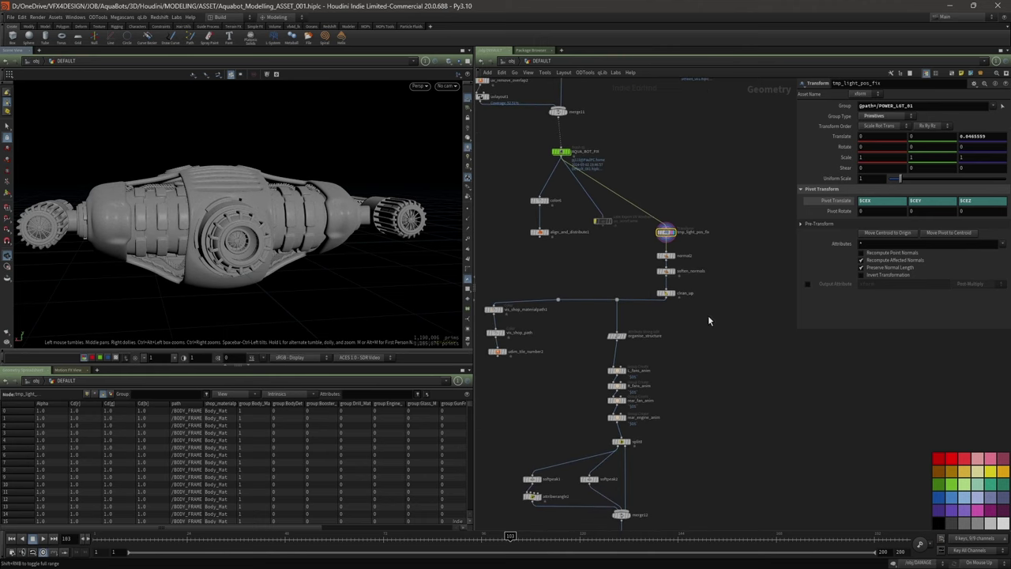
pyautogui.click(669, 295)
pyautogui.middleClick(668, 296)
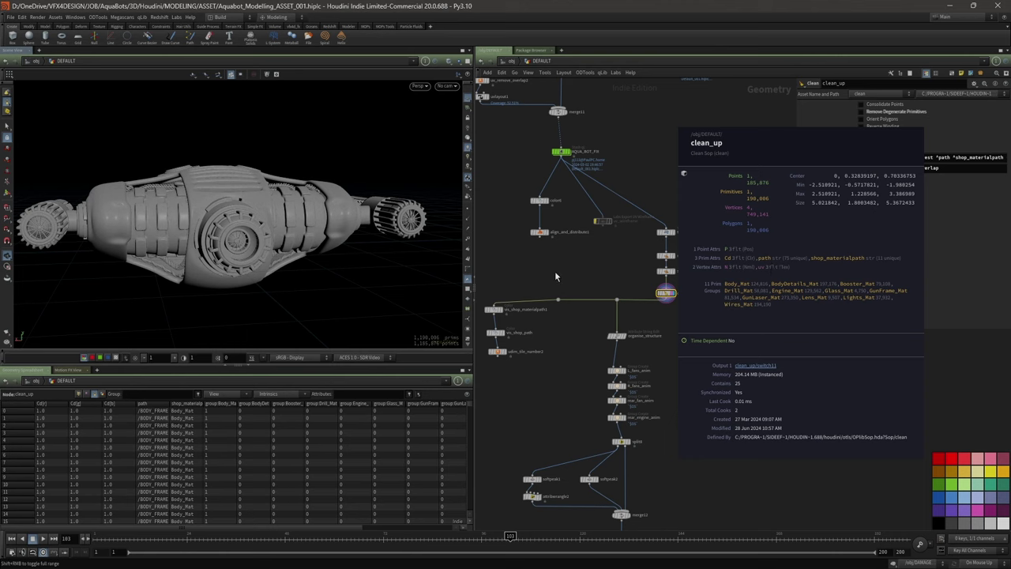
# - Straighten the visualisation node column, display vis_shop_materialpath1, and inspect the ship's random shop_materialpath colours
pyautogui.moveTo(560, 342); pyautogui.dragTo(591, 312, button='middle')
pyautogui.scroll(2, 609, 293)
pyautogui.moveTo(530, 301); pyautogui.dragTo(527, 320)
pyautogui.click(522, 270)
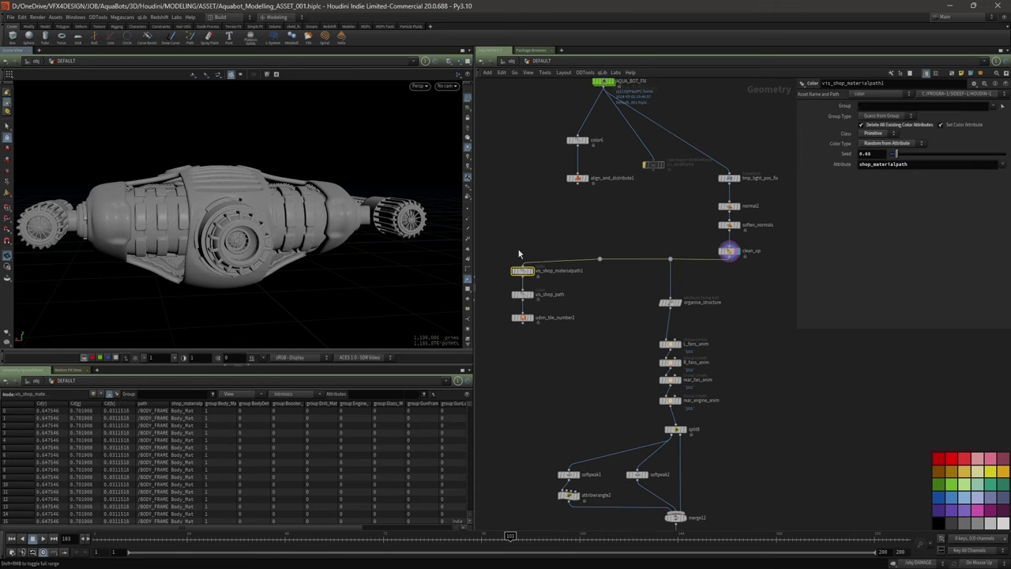
pyautogui.click(529, 271)
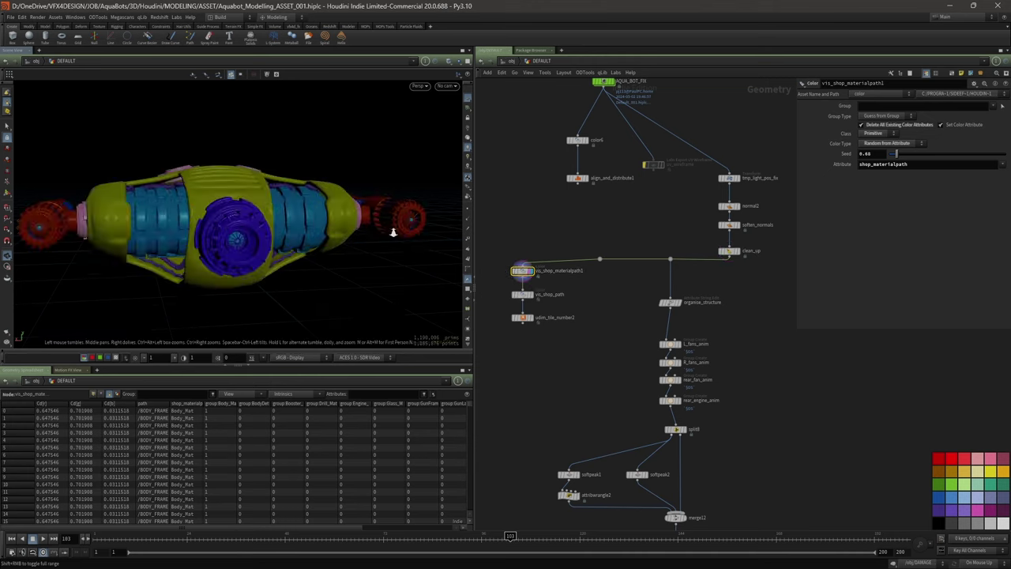
pyautogui.moveTo(397, 226); pyautogui.dragTo(315, 218)
pyautogui.scroll(2, 551, 294)
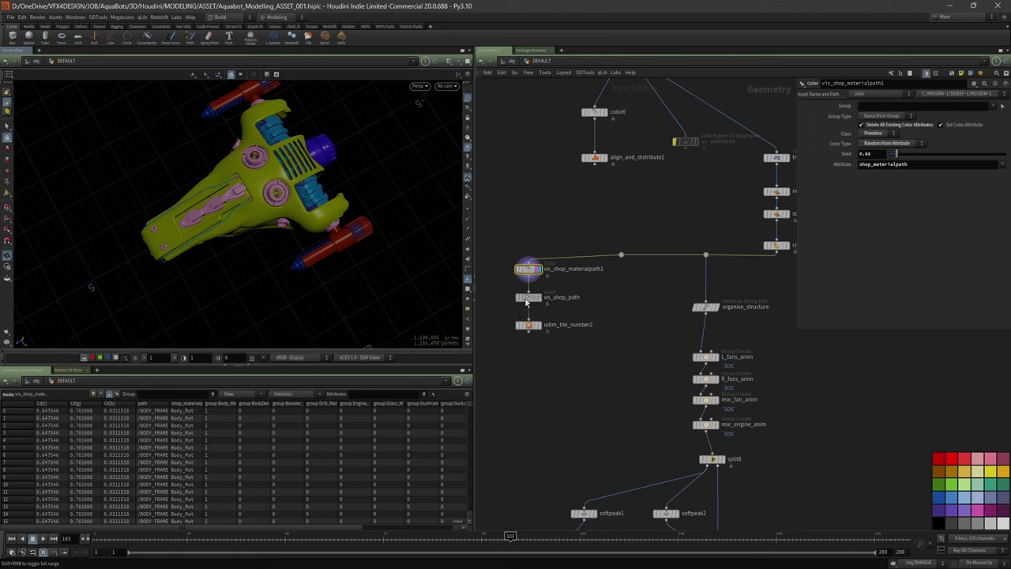
# - Display vis_shop_path and inspect the ship coloured by its path attribute
pyautogui.click(538, 299)
pyautogui.click(540, 302)
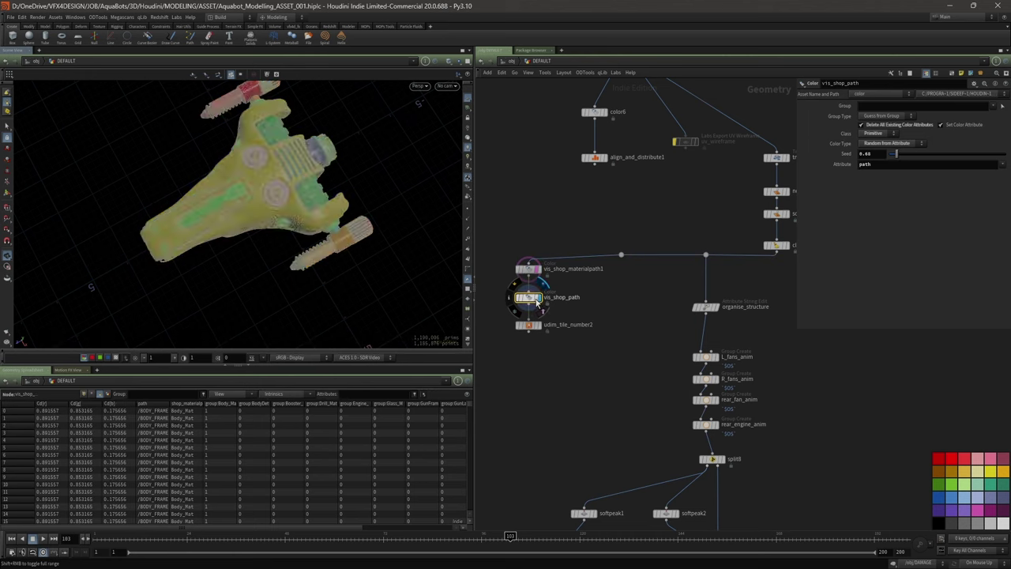
pyautogui.moveTo(316, 221); pyautogui.dragTo(310, 201)
# - Display udim_tile_number2, check its node info, and inspect the ship coloured by udim_tile
pyautogui.click(537, 328)
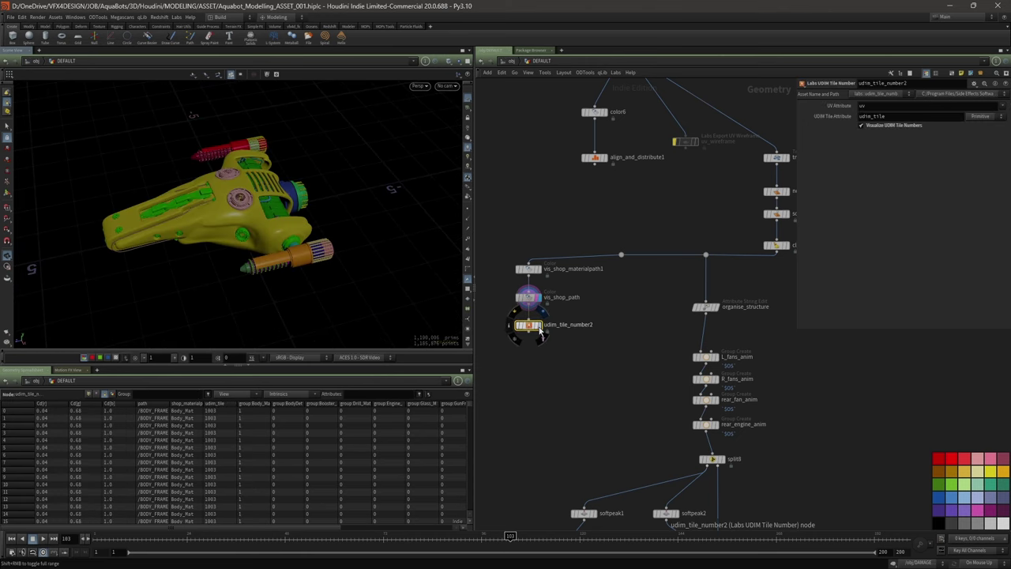
pyautogui.click(538, 326)
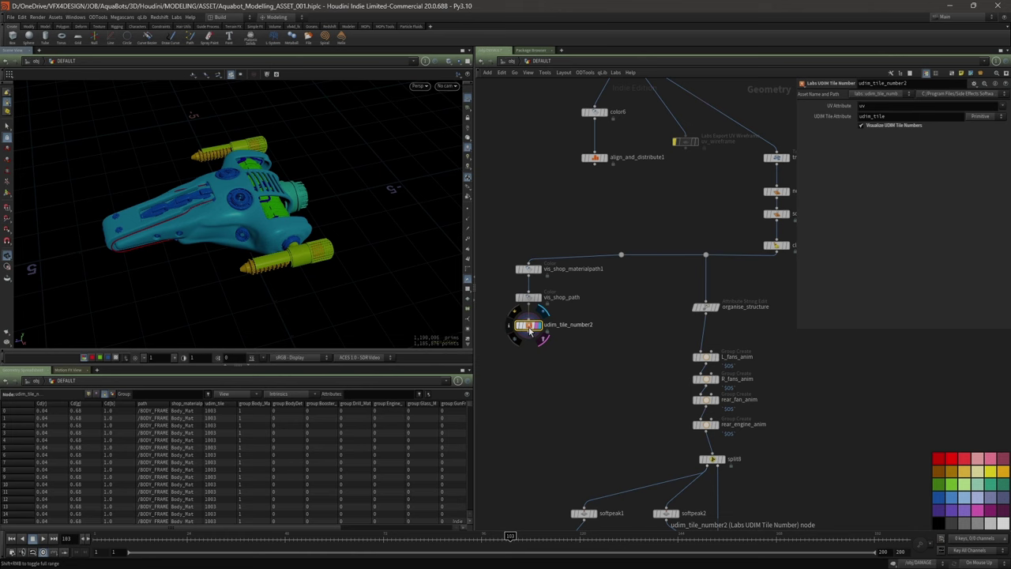
pyautogui.middleClick(529, 332)
pyautogui.moveTo(264, 221); pyautogui.dragTo(310, 226)
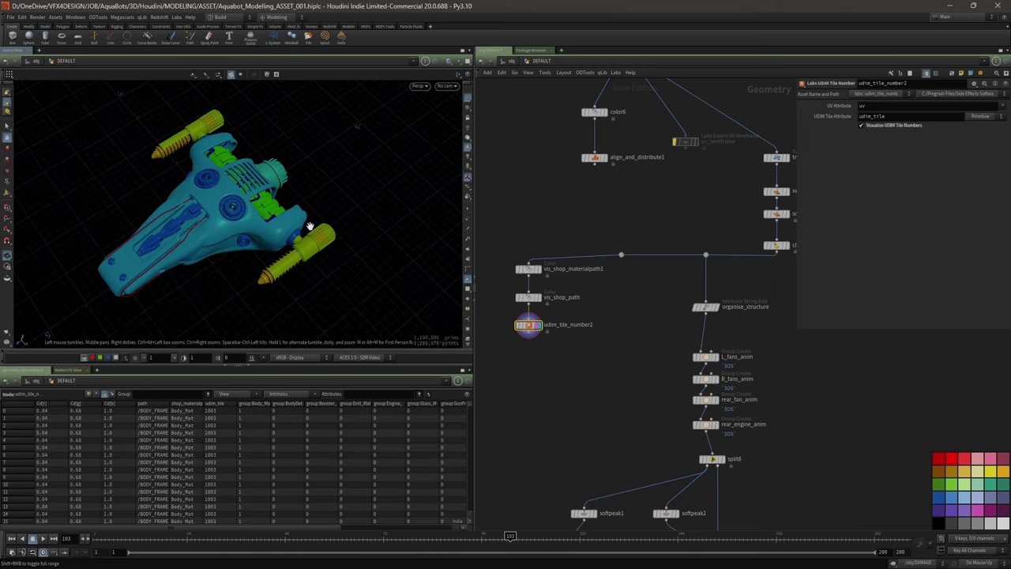
pyautogui.moveTo(309, 216); pyautogui.dragTo(327, 228)
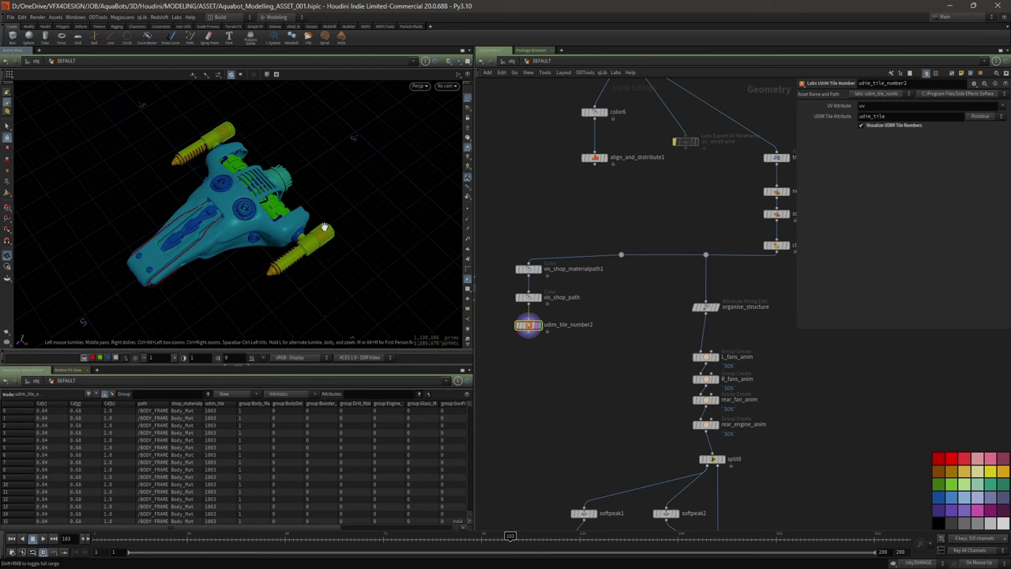
# - Examine udim_tile_number2's coloured UDIM tiles in the UV view, from the first tile to the last
pyautogui.hotkey('space', '4')
pyautogui.hotkey('space', '5')
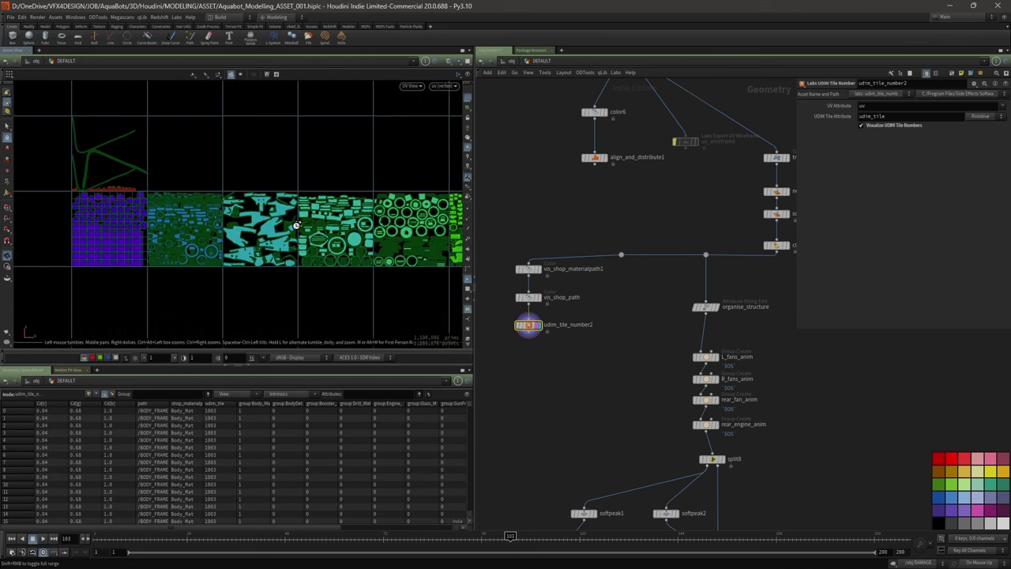
pyautogui.moveTo(297, 226); pyautogui.dragTo(237, 237, button='right')
pyautogui.moveTo(448, 253); pyautogui.dragTo(186, 268, button='middle')
pyautogui.moveTo(280, 268); pyautogui.dragTo(253, 271, button='middle')
pyautogui.moveTo(180, 270); pyautogui.dragTo(203, 266, button='right')
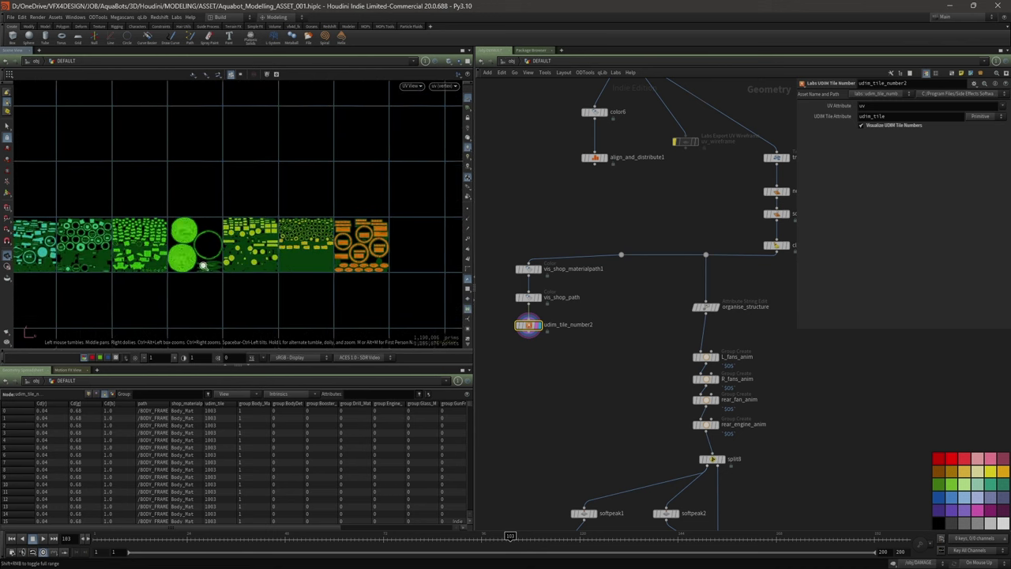
pyautogui.scroll(3, 203, 266)
pyautogui.moveTo(383, 286); pyautogui.dragTo(473, 320, button='middle')
pyautogui.moveTo(338, 266); pyautogui.dragTo(239, 287, button='right')
pyautogui.moveTo(239, 287); pyautogui.dragTo(111, 283, button='middle')
pyautogui.moveTo(380, 297); pyautogui.dragTo(137, 287, button='middle')
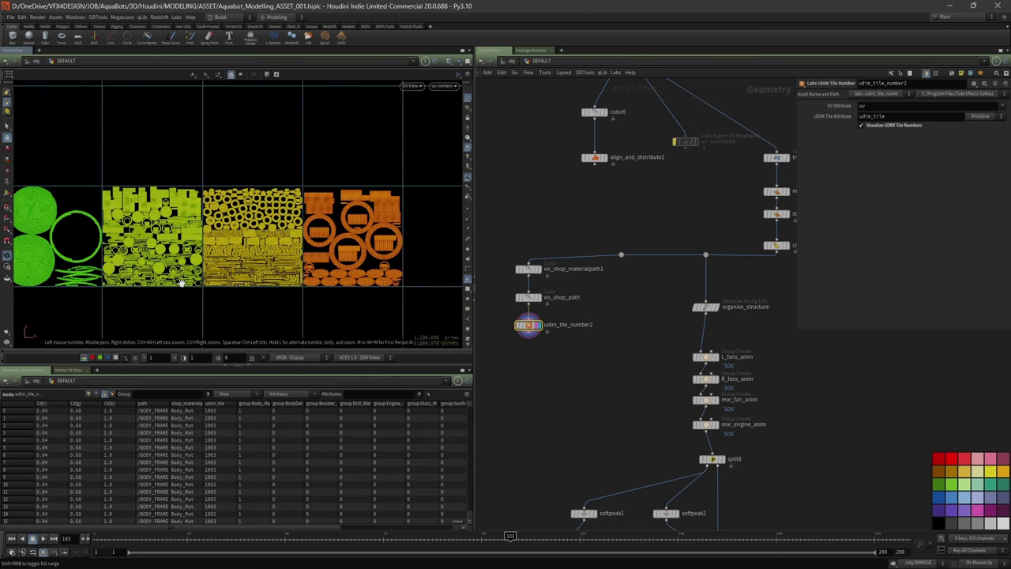
# - Return to the perspective view and examine the ship's UDIM tile colouring from several angles
pyautogui.hotkey('space', '1')
pyautogui.moveTo(306, 239); pyautogui.dragTo(293, 211)
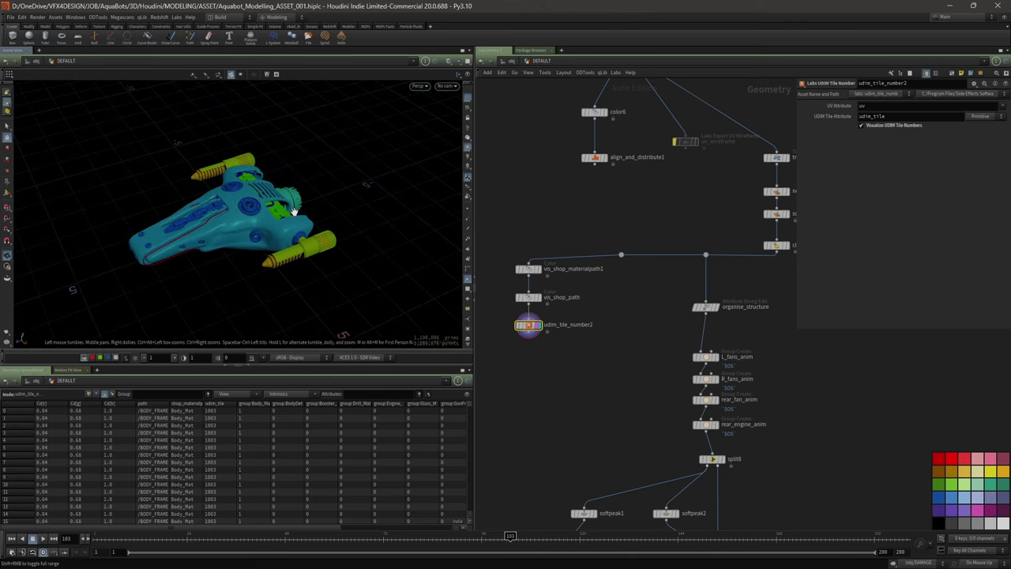
pyautogui.scroll(-2, 585, 222)
pyautogui.moveTo(266, 207); pyautogui.dragTo(263, 227)
pyautogui.moveTo(631, 204); pyautogui.dragTo(573, 240, button='middle')
pyautogui.scroll(-2, 574, 239)
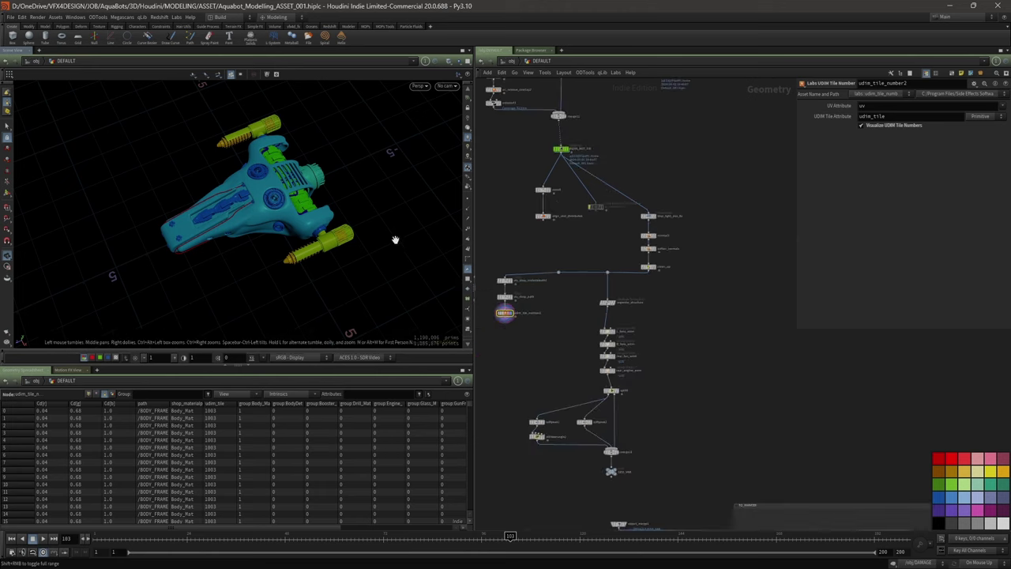
pyautogui.scroll(4, 379, 237)
pyautogui.moveTo(334, 230); pyautogui.dragTo(322, 209)
# - Review the whole modelling network from the import to GEO_VAR, and examine the UDIM-coloured ship body up close
pyautogui.moveTo(587, 247); pyautogui.dragTo(631, 318, button='middle')
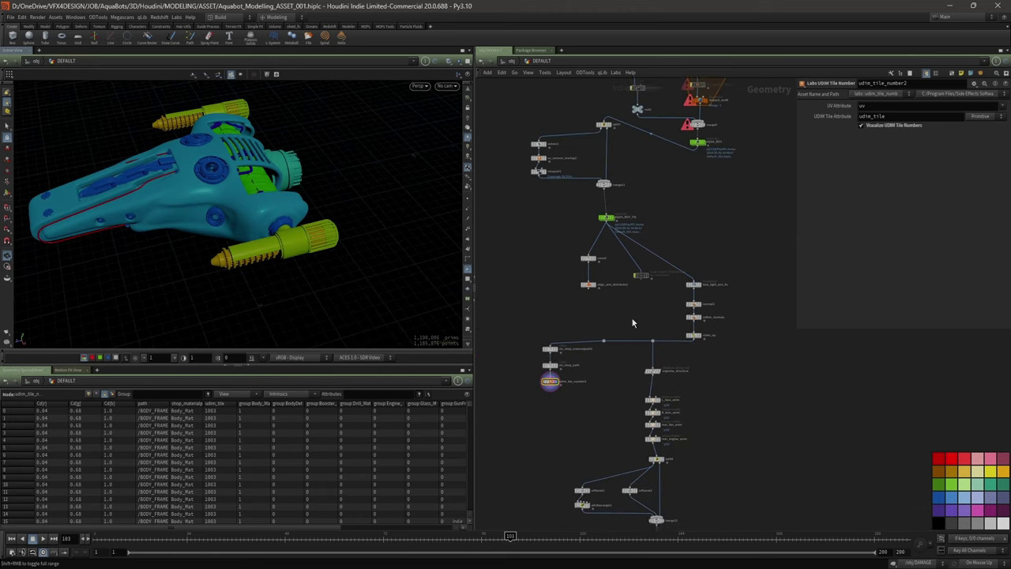
pyautogui.scroll(-2, 627, 319)
pyautogui.moveTo(558, 131); pyautogui.dragTo(555, 219, button='middle')
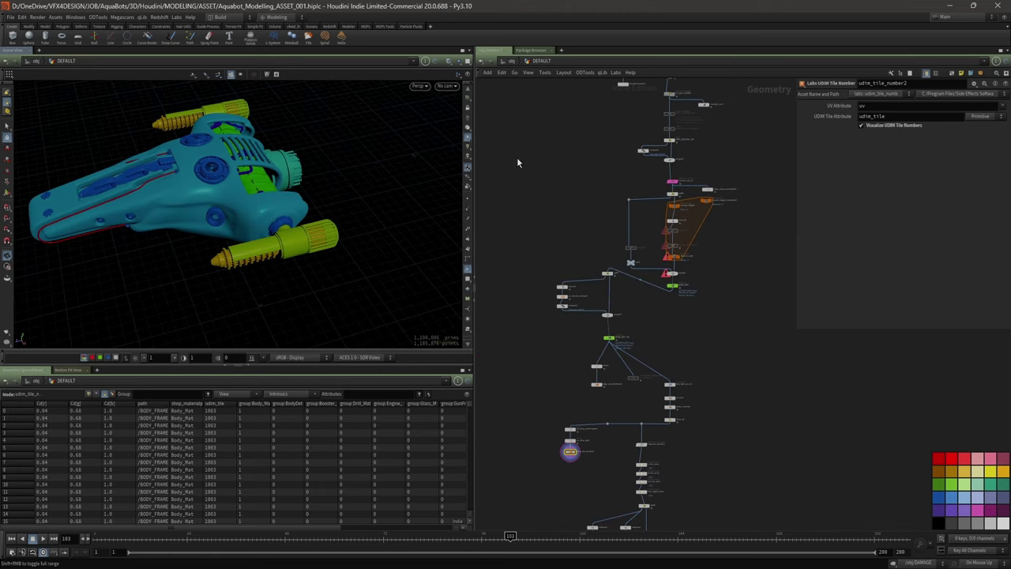
pyautogui.moveTo(518, 162); pyautogui.dragTo(569, 283, button='middle')
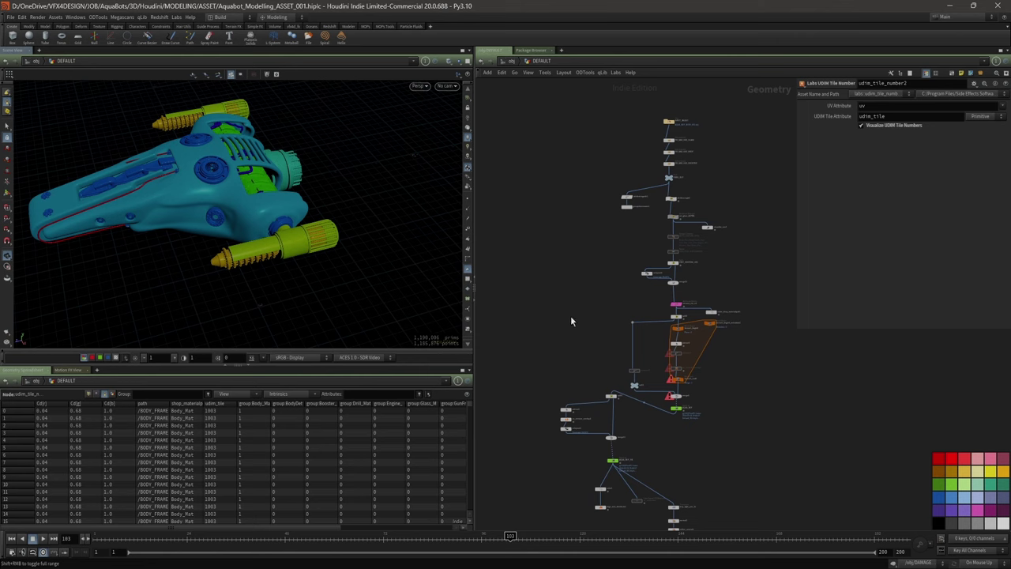
pyautogui.moveTo(571, 318); pyautogui.dragTo(561, 176, button='middle')
pyautogui.moveTo(166, 190)
pyautogui.mouseDown()
pyautogui.moveTo(219, 190)
pyautogui.moveTo(173, 169)
pyautogui.moveTo(180, 187)
pyautogui.moveTo(160, 171)
pyautogui.mouseUp()
pyautogui.moveTo(160, 171); pyautogui.dragTo(257, 190, button='right')
pyautogui.moveTo(257, 190); pyautogui.dragTo(371, 235)
pyautogui.scroll(-1, 630, 352)
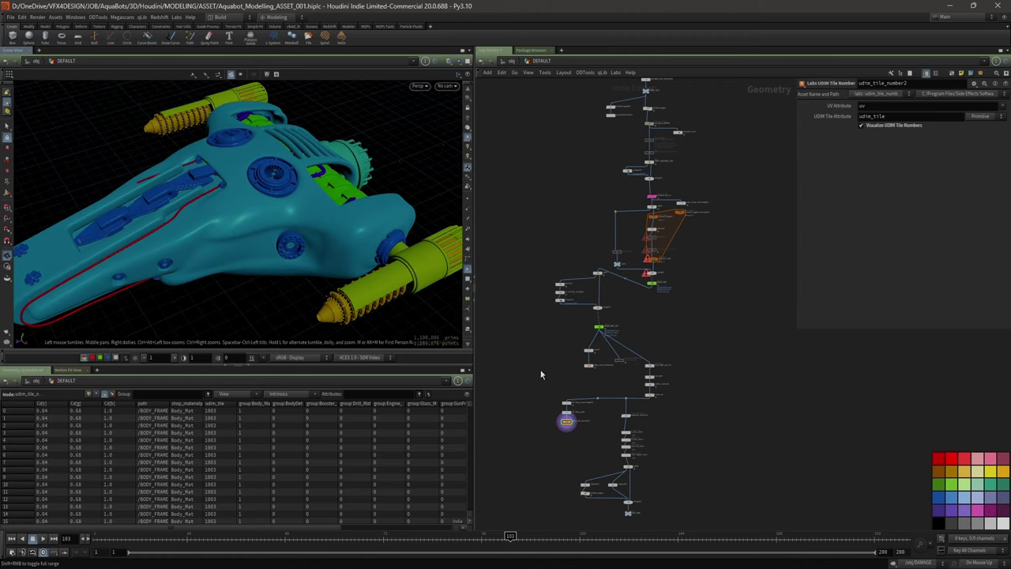
# - Display organise_structure and enlarge its parameter area in both directions to show more of the path-renaming filters
pyautogui.moveTo(541, 374); pyautogui.dragTo(516, 211, button='middle')
pyautogui.scroll(5, 599, 244)
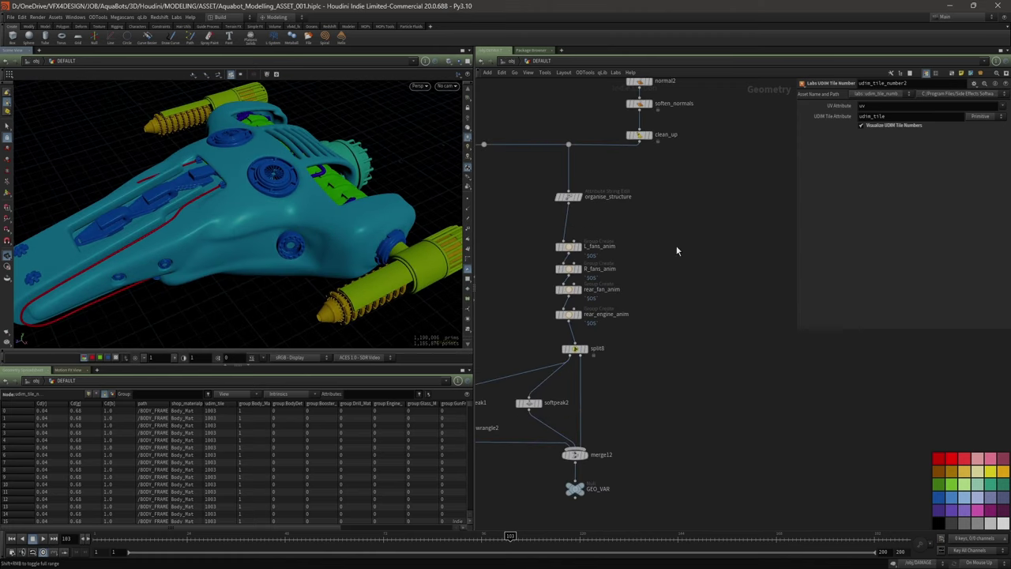
pyautogui.click(621, 211)
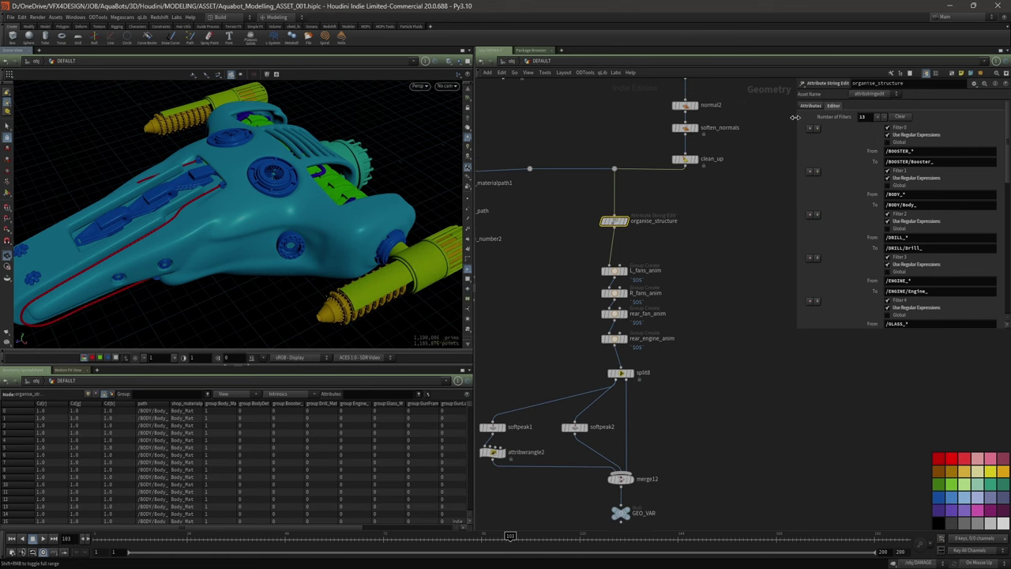
pyautogui.moveTo(794, 117); pyautogui.dragTo(725, 117)
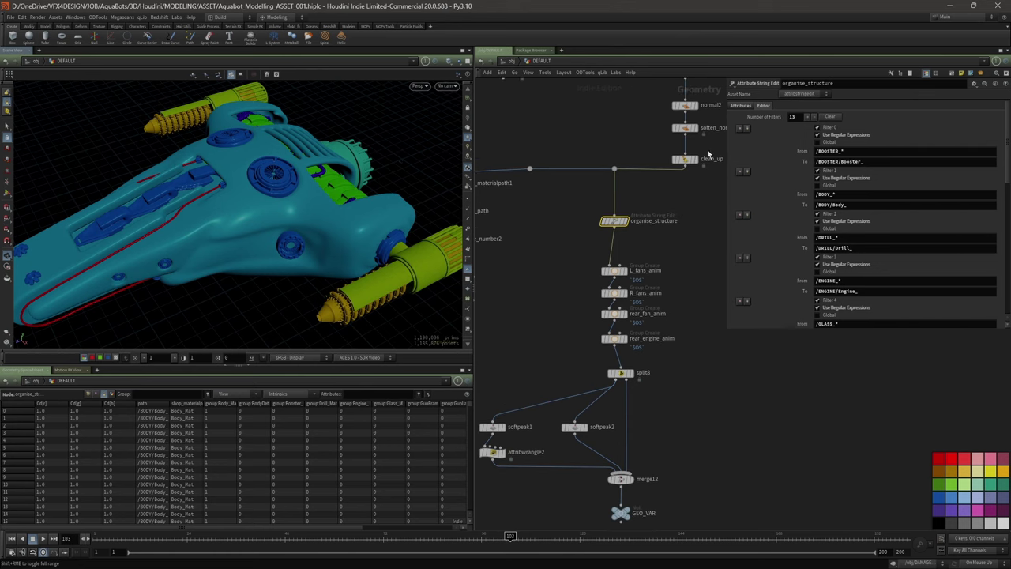
pyautogui.click(621, 222)
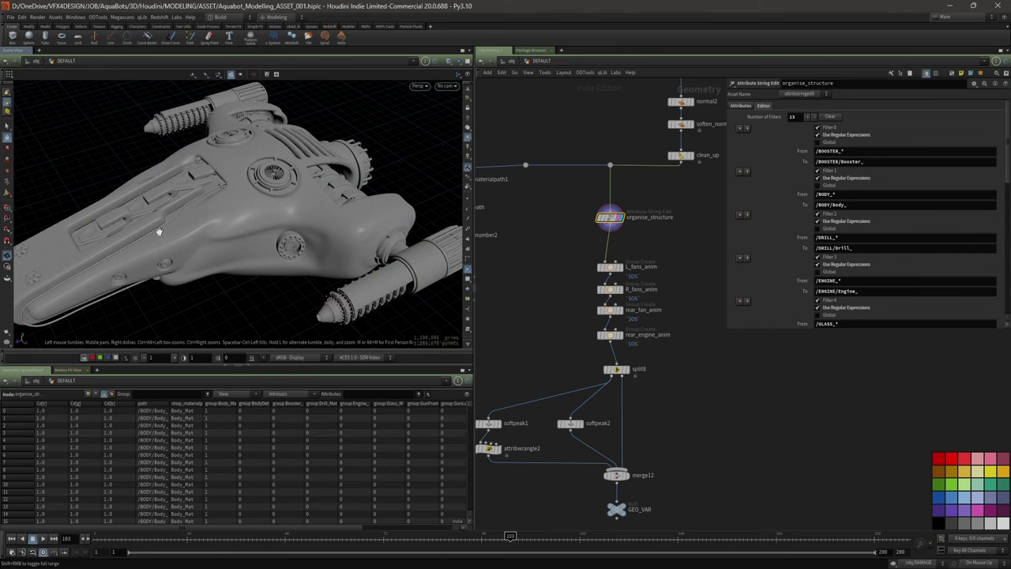
pyautogui.moveTo(563, 216); pyautogui.dragTo(543, 215, button='middle')
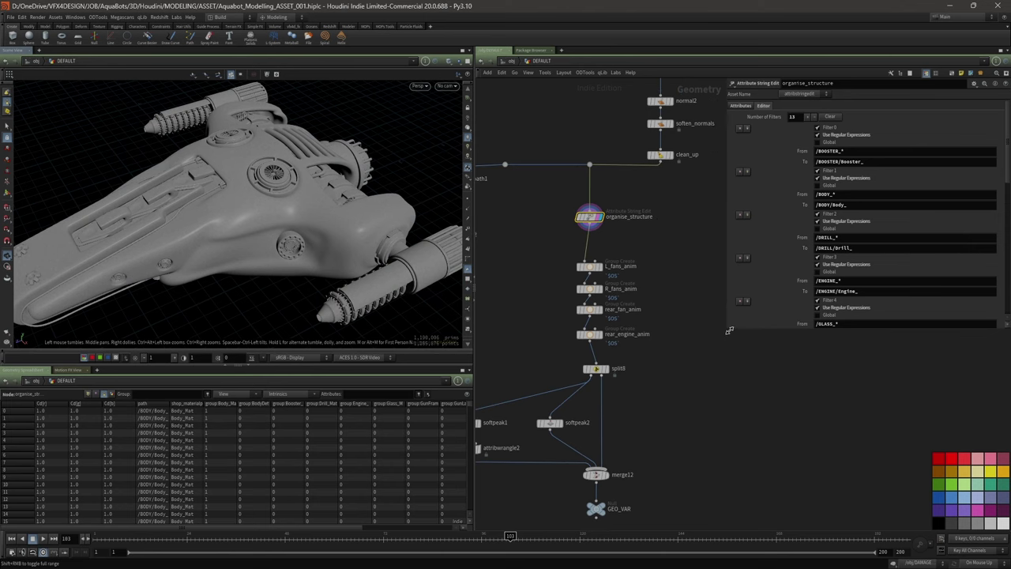
pyautogui.moveTo(729, 330); pyautogui.dragTo(717, 538)
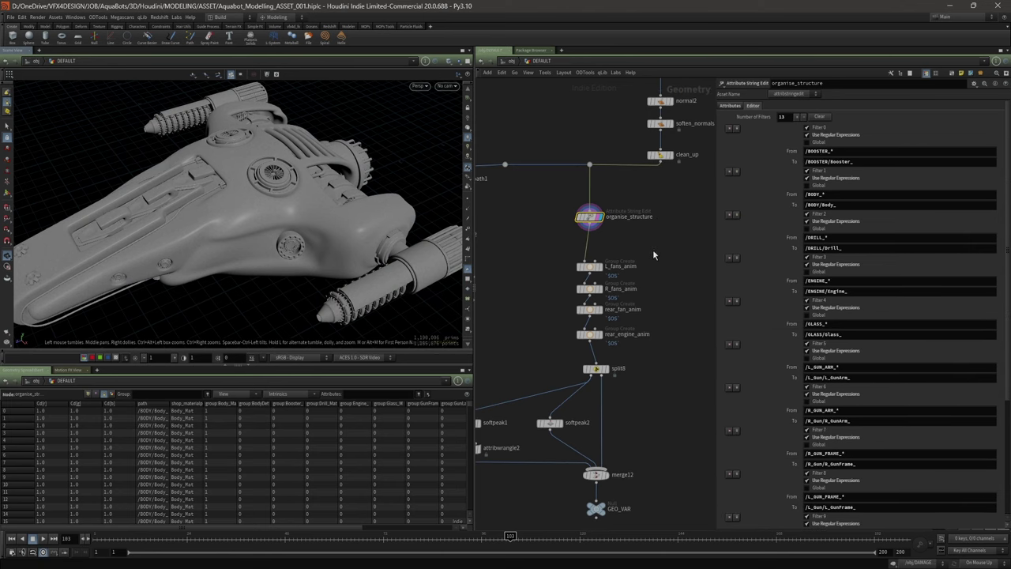
# - Narrow the parameter area slightly and review organise_structure with the nodes leading down to GEO_VAR and the output
pyautogui.moveTo(654, 255); pyautogui.dragTo(644, 241, button='middle')
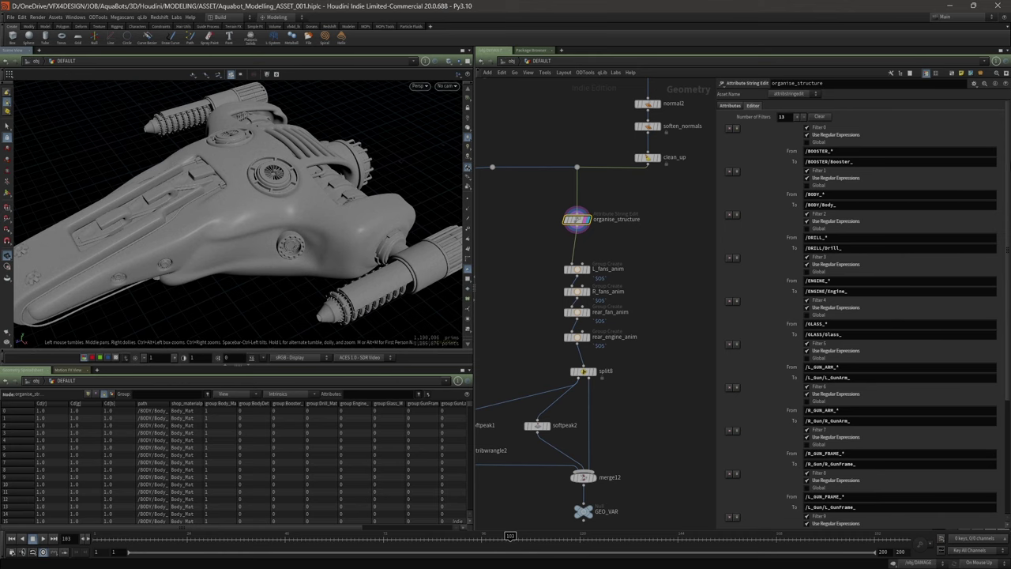
pyautogui.moveTo(1006, 163)
pyautogui.mouseDown()
pyautogui.moveTo(1006, 267)
pyautogui.moveTo(1004, 162)
pyautogui.mouseUp()
pyautogui.scroll(-2, 672, 269)
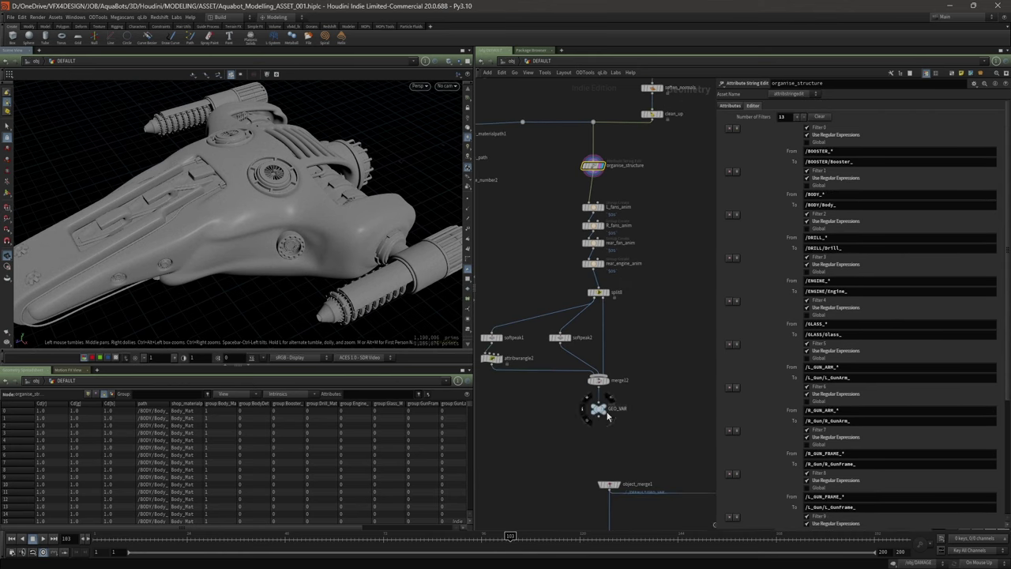
pyautogui.scroll(-3, 685, 358)
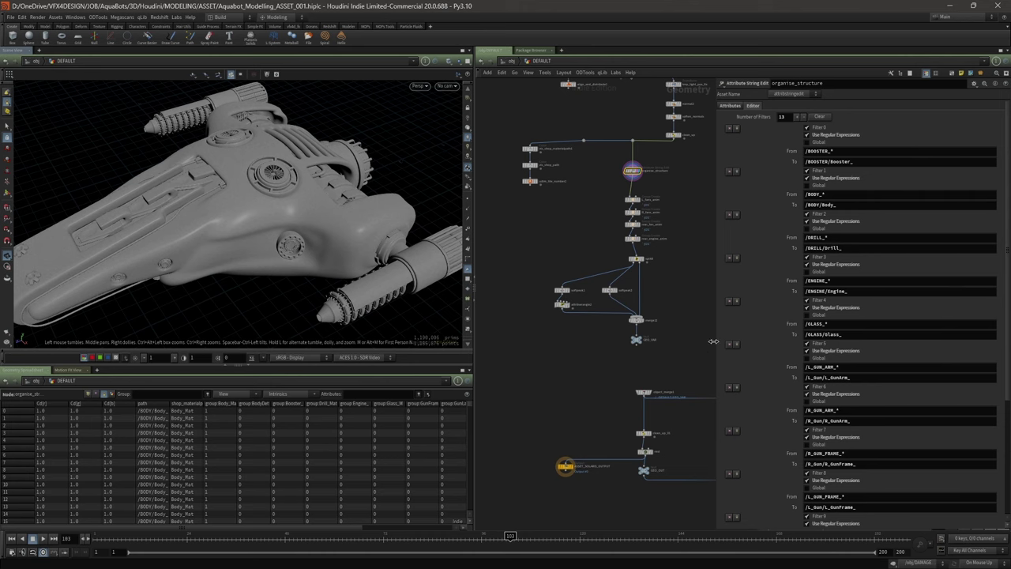
pyautogui.moveTo(713, 341); pyautogui.dragTo(743, 341)
pyautogui.scroll(3, 668, 197)
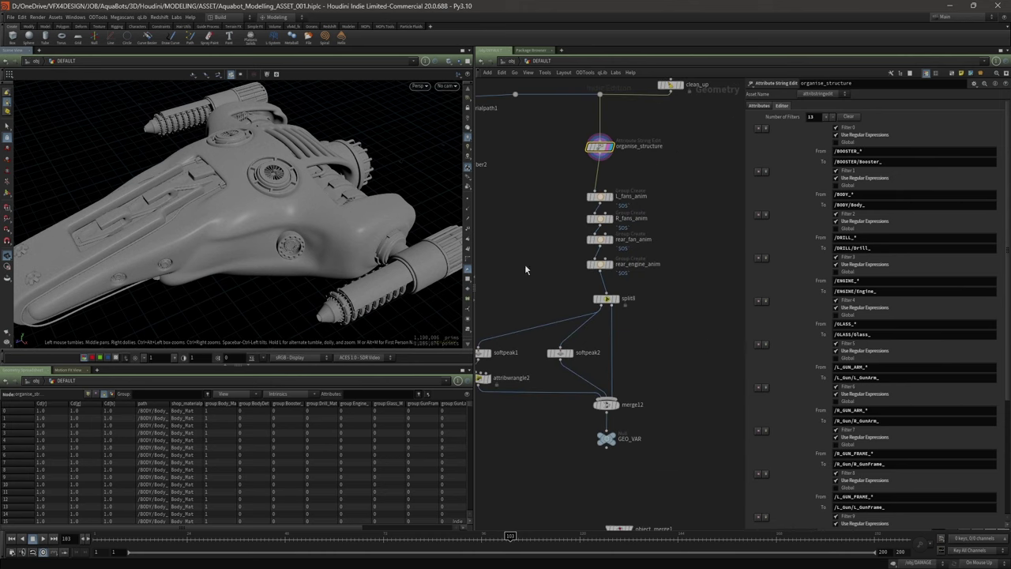
pyautogui.moveTo(570, 132); pyautogui.dragTo(595, 134, button='middle')
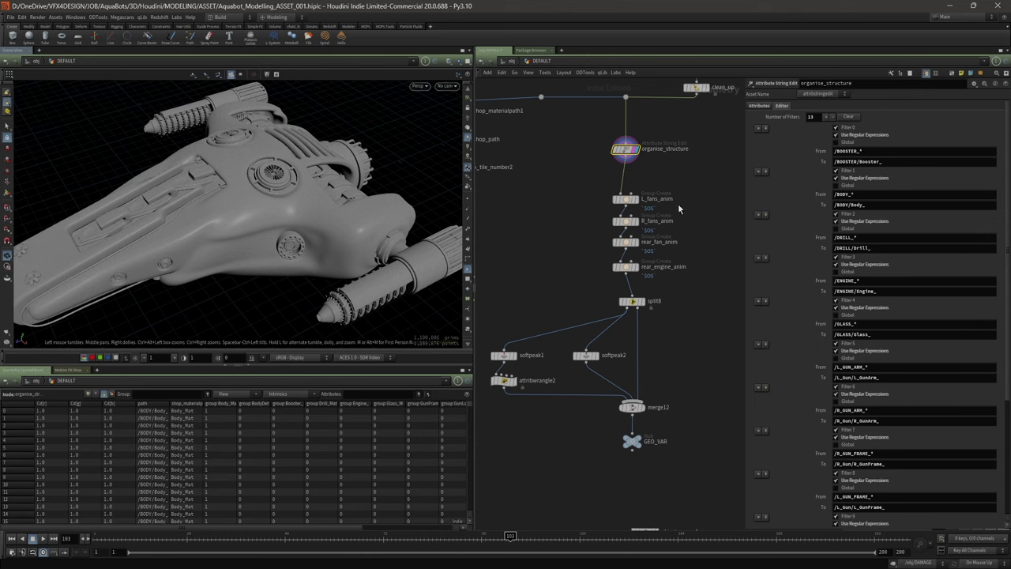
# - Display L_fans_anim to inspect its primitive group on the ship's left fan
pyautogui.click(631, 200)
pyautogui.click(637, 201)
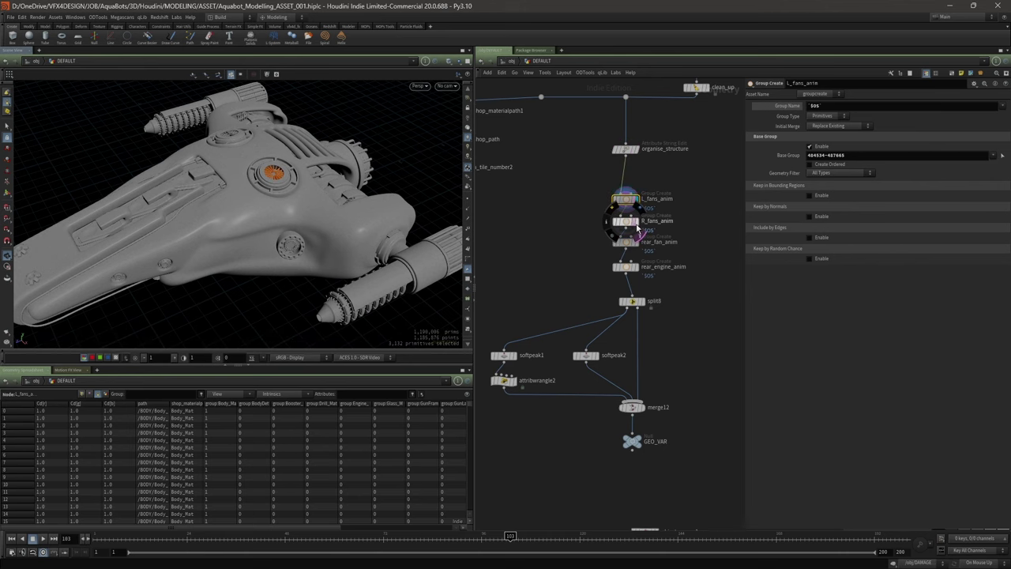
# - Display the remaining animation groups from R_fans_anim to rear_engine_anim, and inspect the rear engine group on the ship
pyautogui.click(638, 228)
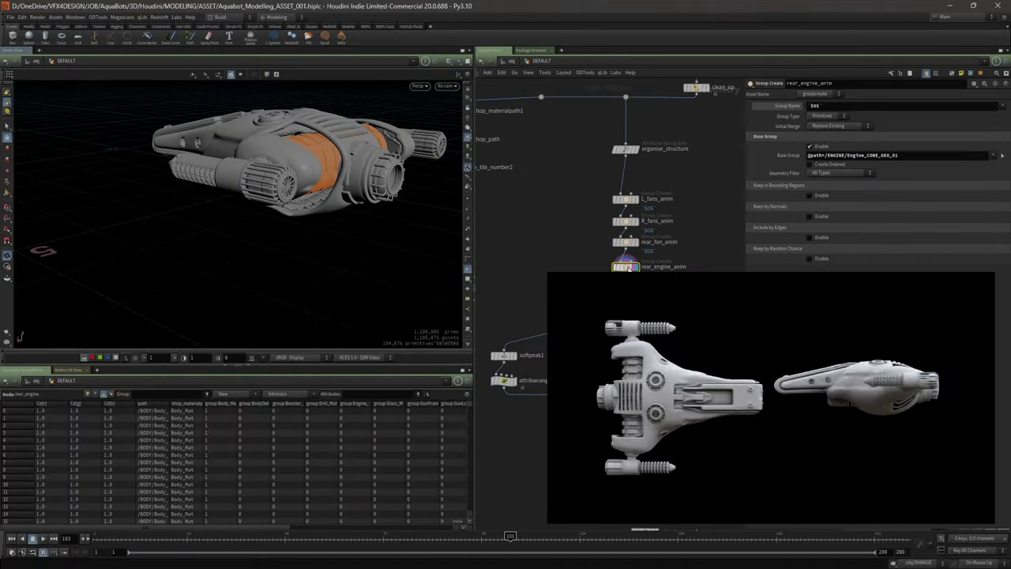
pyautogui.moveTo(324, 177); pyautogui.dragTo(288, 199)
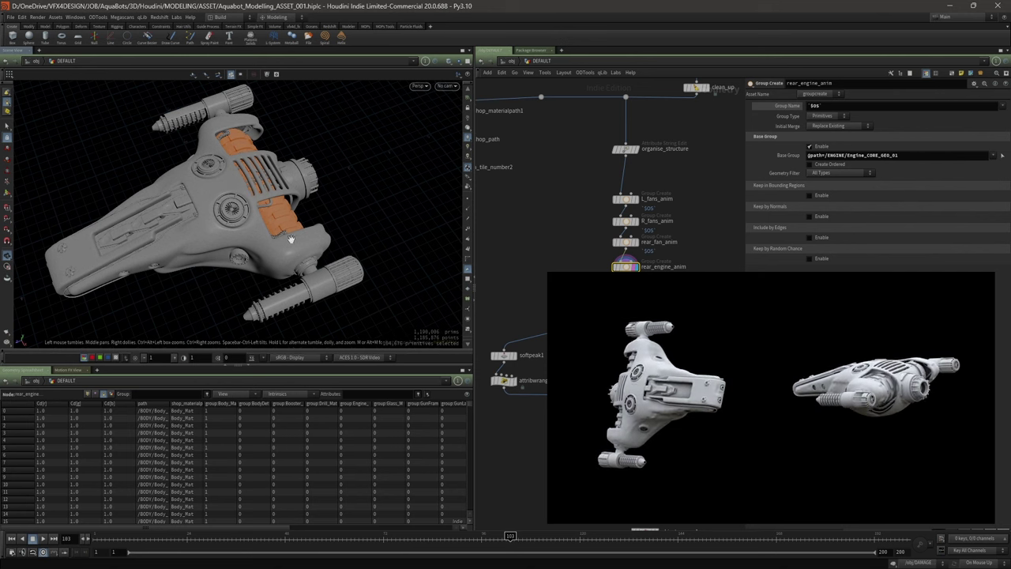
pyautogui.moveTo(264, 200); pyautogui.dragTo(426, 261)
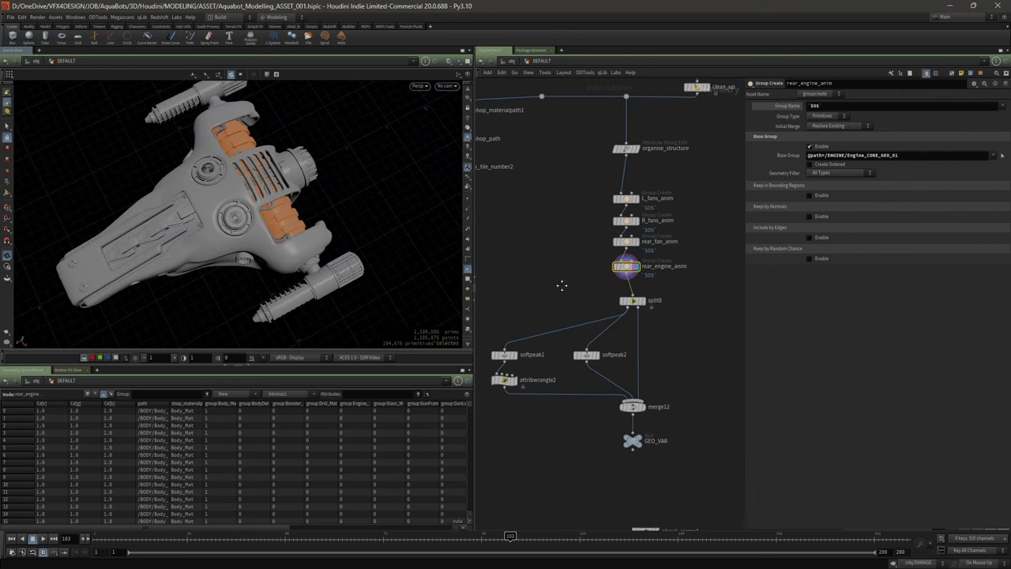
pyautogui.moveTo(571, 306); pyautogui.dragTo(561, 242, button='middle')
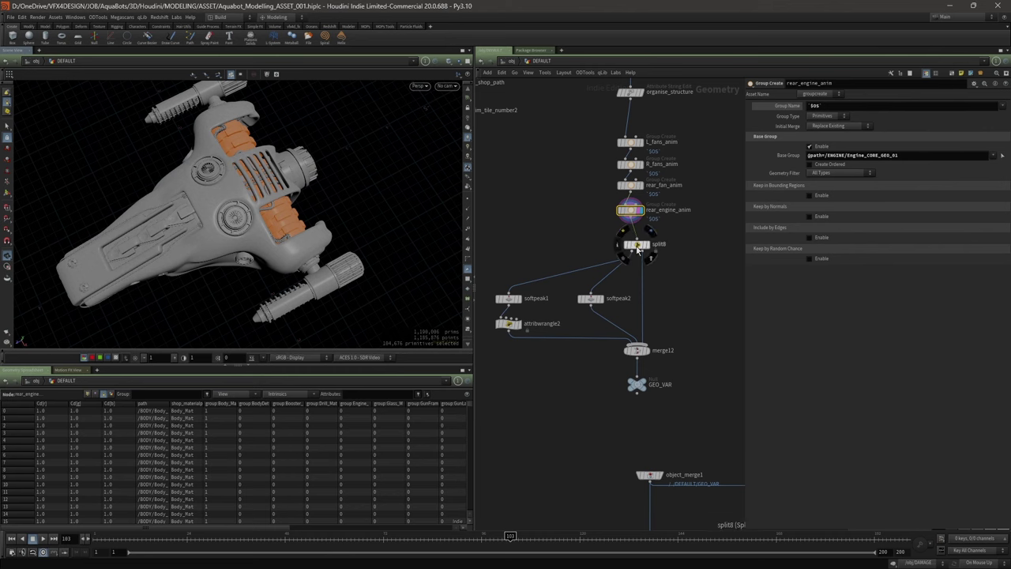
pyautogui.moveTo(166, 278); pyautogui.dragTo(257, 164)
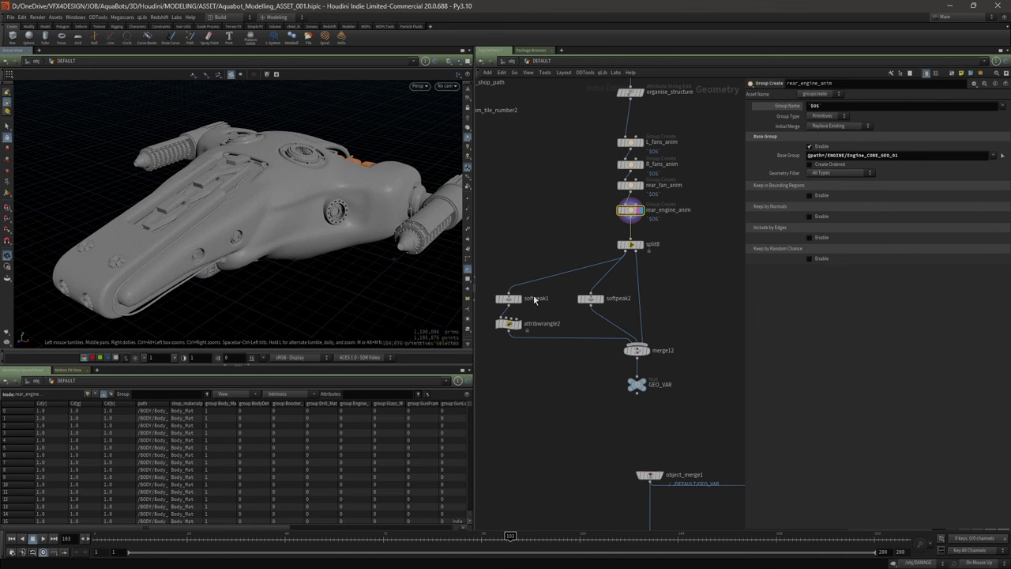
# - Display softpeak2 and softpeak1 in turn to compare their distance settings on the isolated neon strips
pyautogui.click(590, 300)
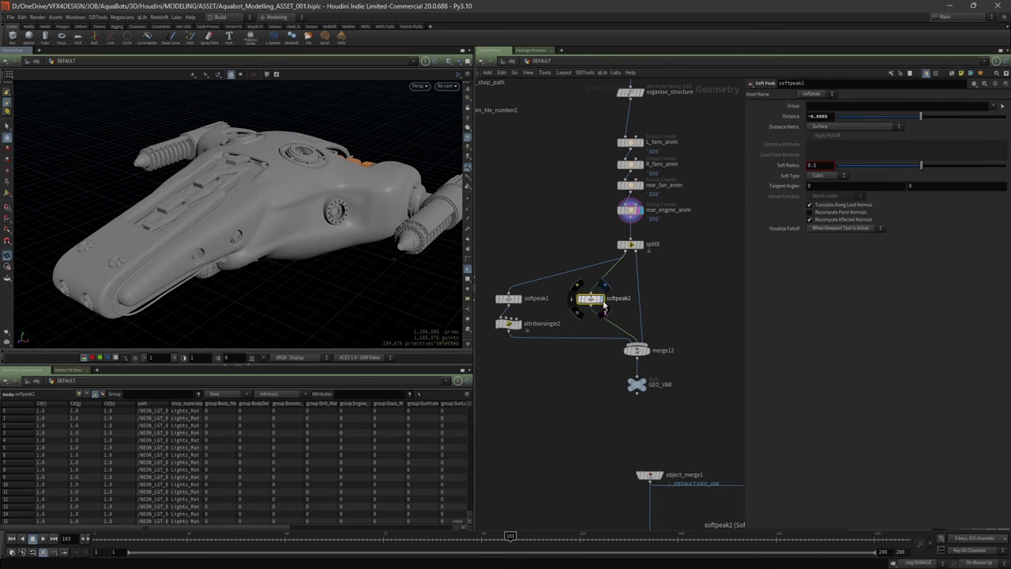
pyautogui.click(600, 302)
pyautogui.click(600, 303)
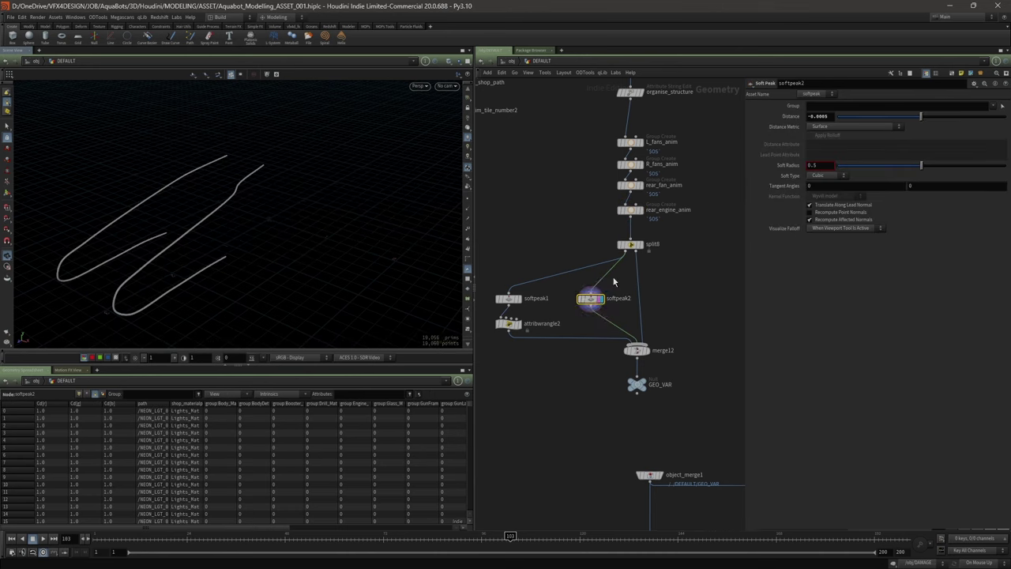
pyautogui.click(519, 305)
pyautogui.click(519, 299)
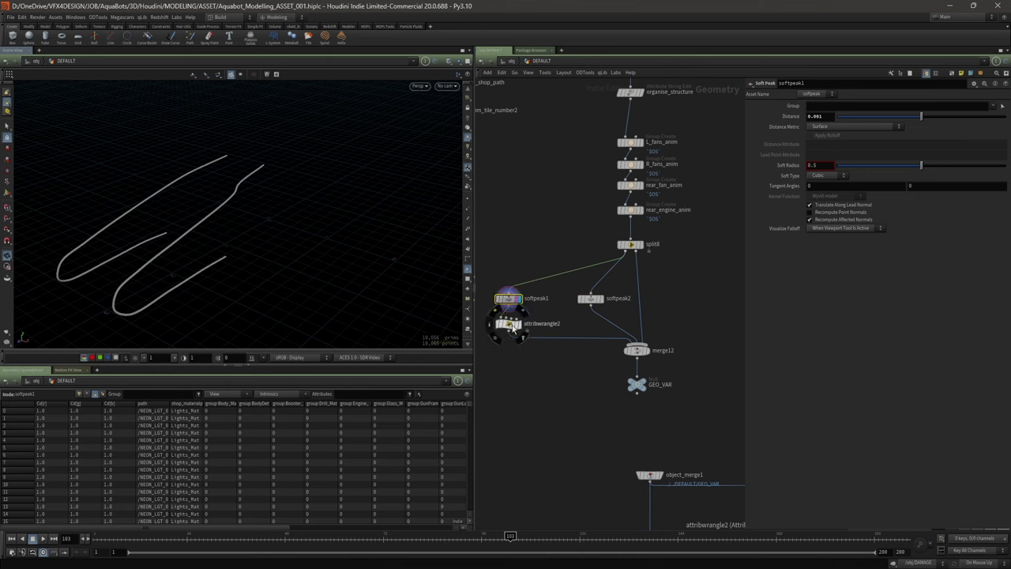
# - Read the path and material assignments in attribwrangle2 and display its neon glass geometry
pyautogui.click(512, 325)
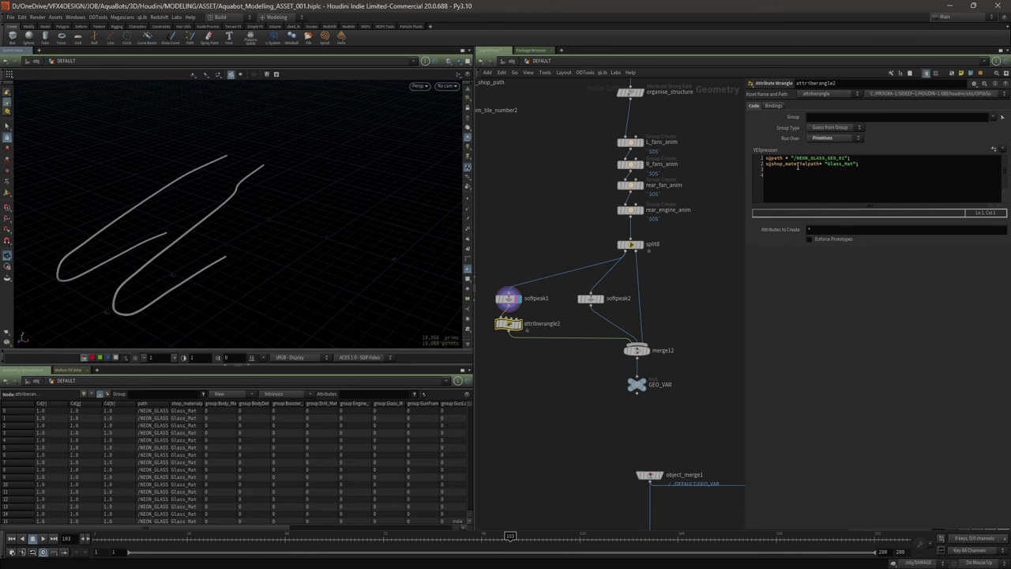
pyautogui.click(518, 325)
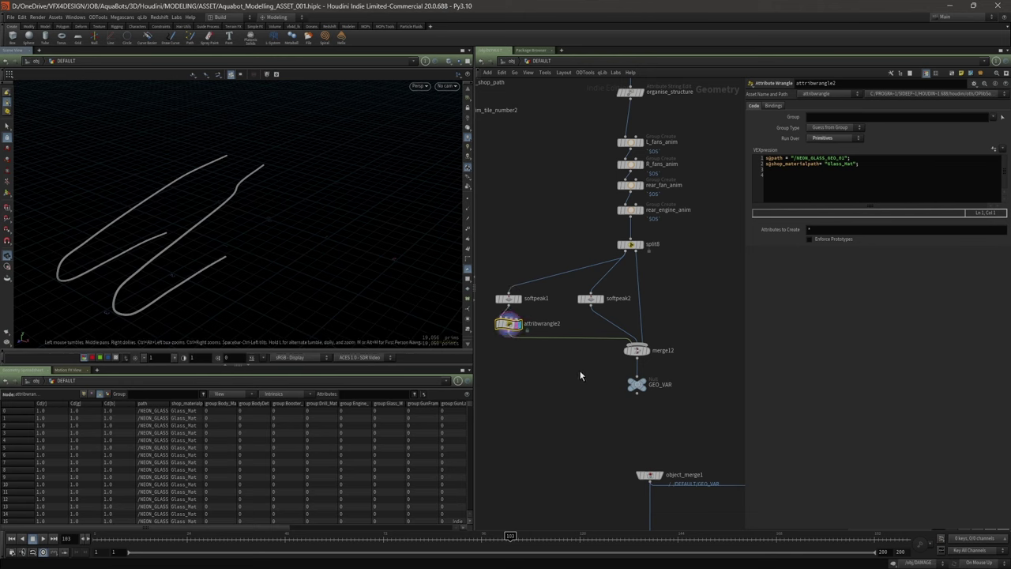
pyautogui.moveTo(581, 376); pyautogui.dragTo(580, 381, button='middle')
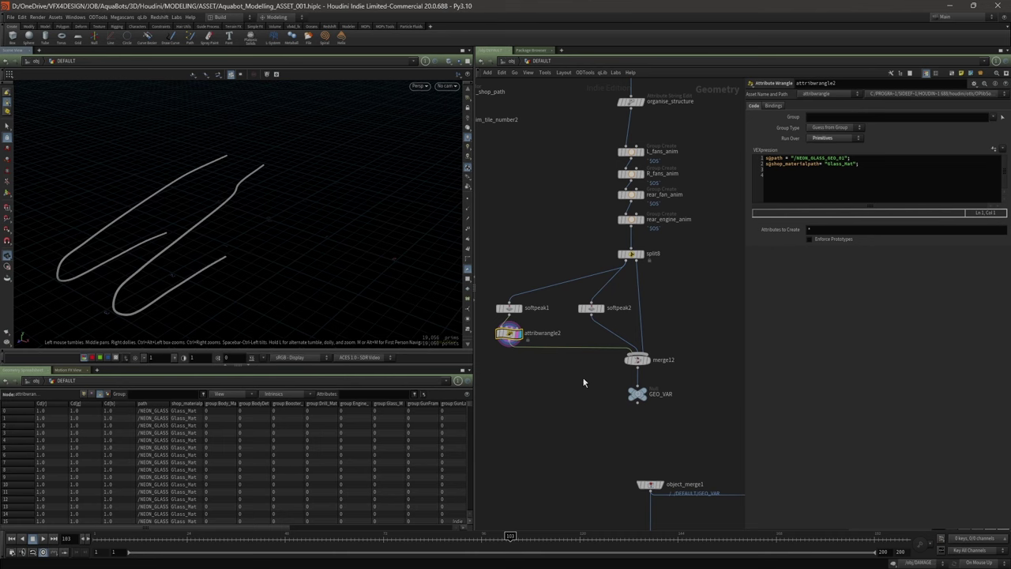
# - Display merge12 and examine the recombined ship up close, in wireframe and shaded, around the body and side neon strip
pyautogui.click(648, 364)
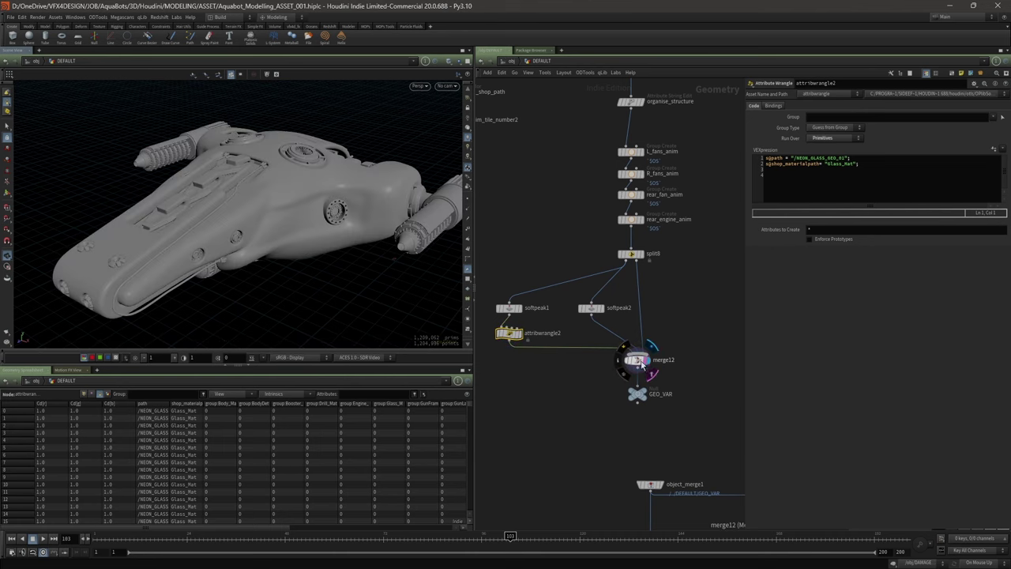
pyautogui.click(629, 359)
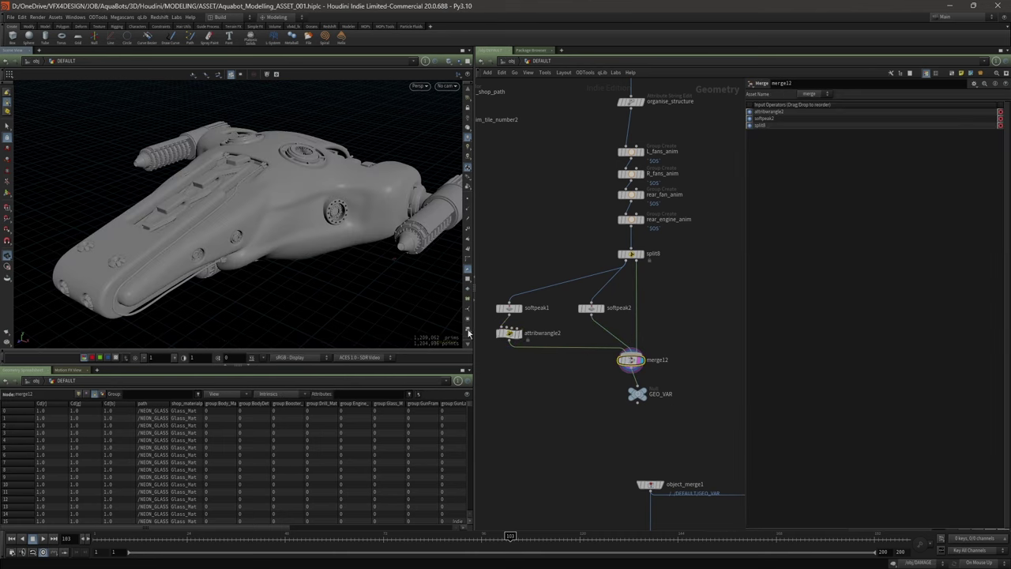
pyautogui.scroll(10, 316, 237)
pyautogui.hotkey('shift', 'w')
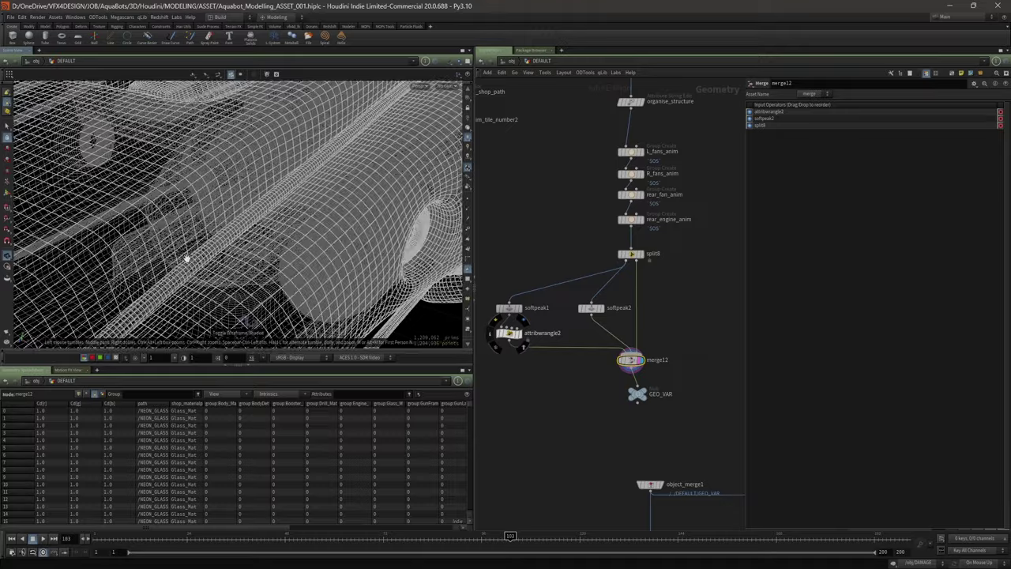
pyautogui.moveTo(192, 265); pyautogui.dragTo(217, 258)
pyautogui.hotkey('shift', 'w')
pyautogui.moveTo(281, 250)
pyautogui.mouseDown()
pyautogui.moveTo(278, 233)
pyautogui.moveTo(290, 240)
pyautogui.moveTo(287, 230)
pyautogui.mouseUp()
pyautogui.scroll(-8, 249, 253)
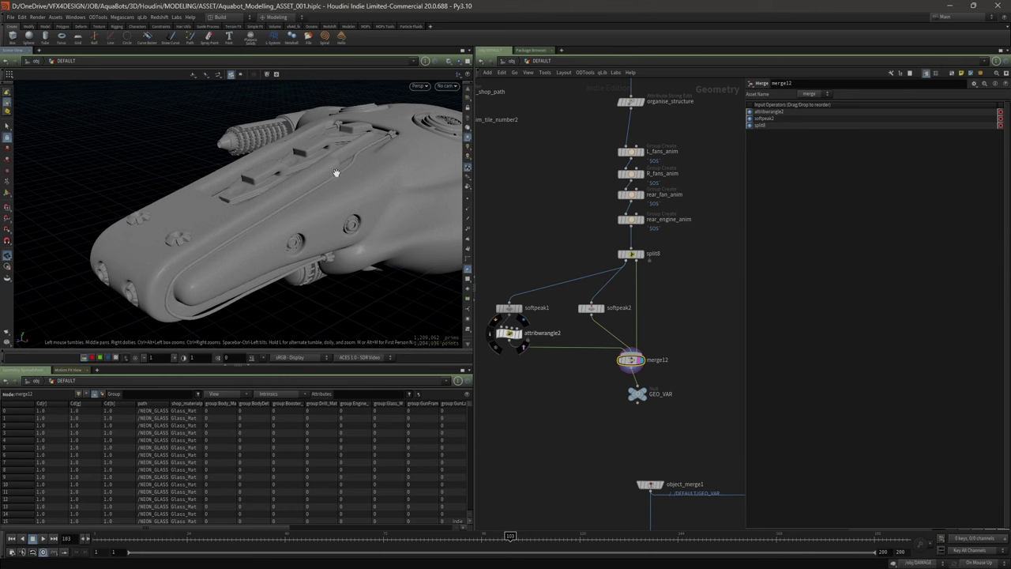
pyautogui.moveTo(181, 263); pyautogui.dragTo(175, 294)
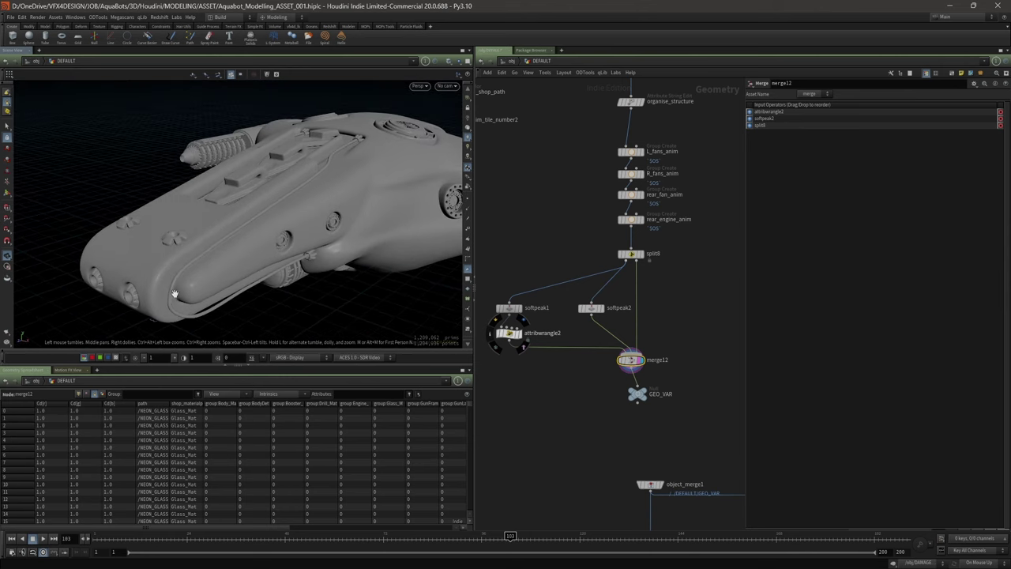
pyautogui.moveTo(307, 284)
pyautogui.mouseDown()
pyautogui.moveTo(293, 252)
pyautogui.moveTo(304, 265)
pyautogui.mouseUp()
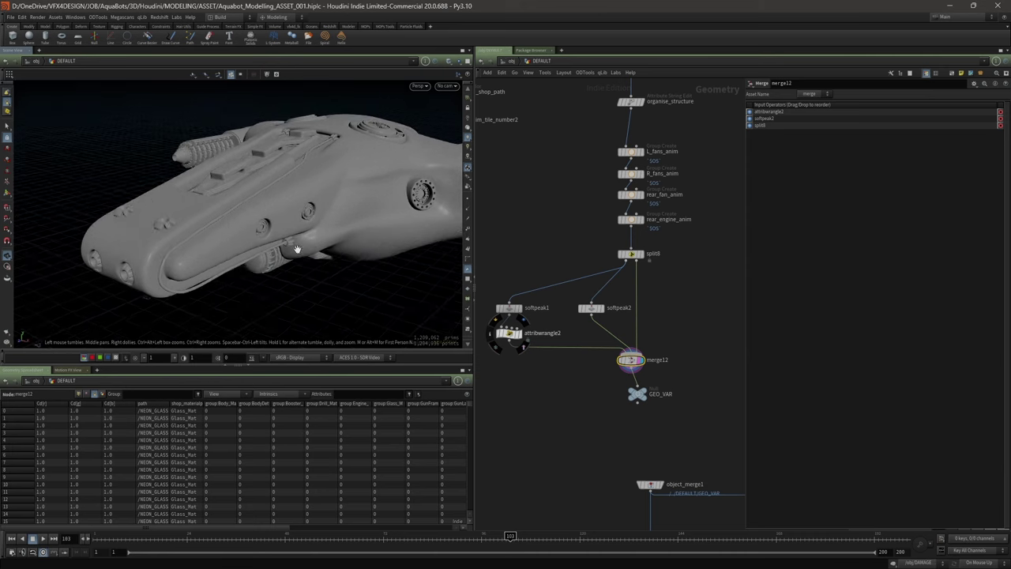
# - Review the split and soft peak branch, the four animation group nodes and organise_structure in the network
pyautogui.moveTo(498, 268); pyautogui.dragTo(675, 395)
pyautogui.scroll(-3, 662, 321)
pyautogui.moveTo(605, 213); pyautogui.dragTo(674, 278)
pyautogui.moveTo(693, 235); pyautogui.dragTo(678, 255, button='middle')
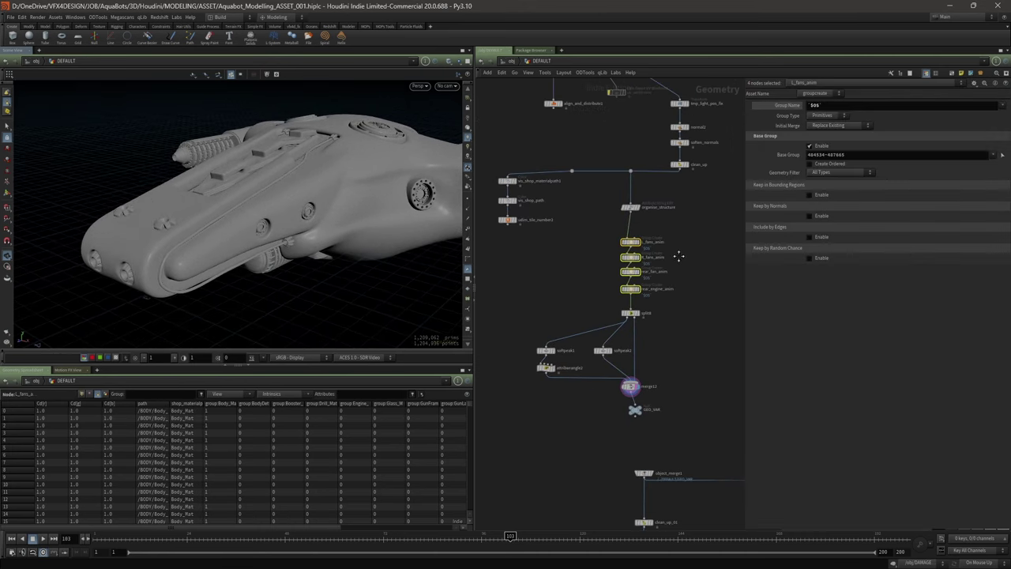
pyautogui.click(630, 207)
pyautogui.moveTo(656, 329); pyautogui.dragTo(629, 277, button='middle')
# - Select object_merge1 and narrow the parameter area to show more of the output section of the network
pyautogui.click(622, 416)
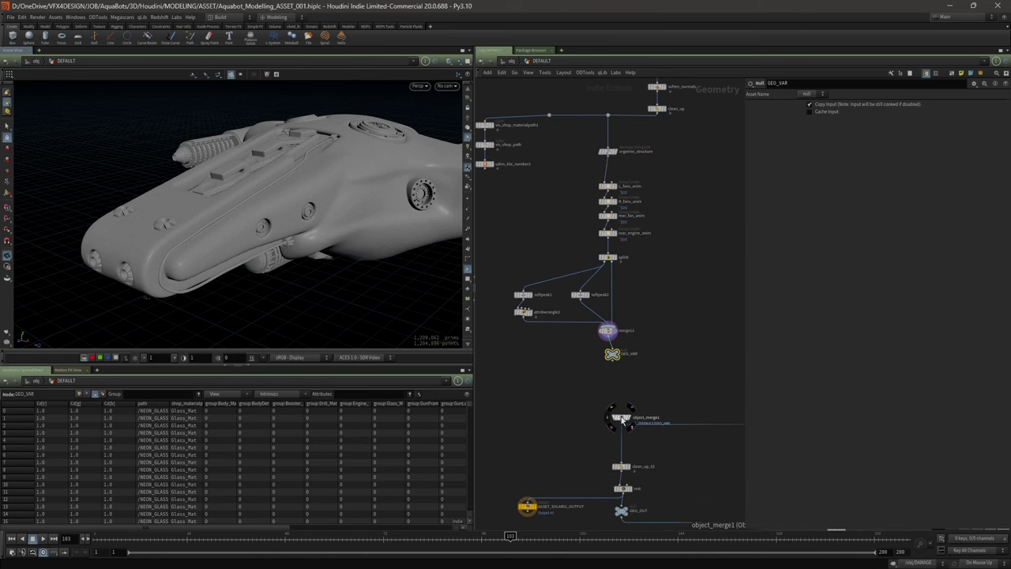
pyautogui.moveTo(636, 372); pyautogui.dragTo(727, 225, button='middle')
pyautogui.moveTo(744, 200); pyautogui.dragTo(859, 200)
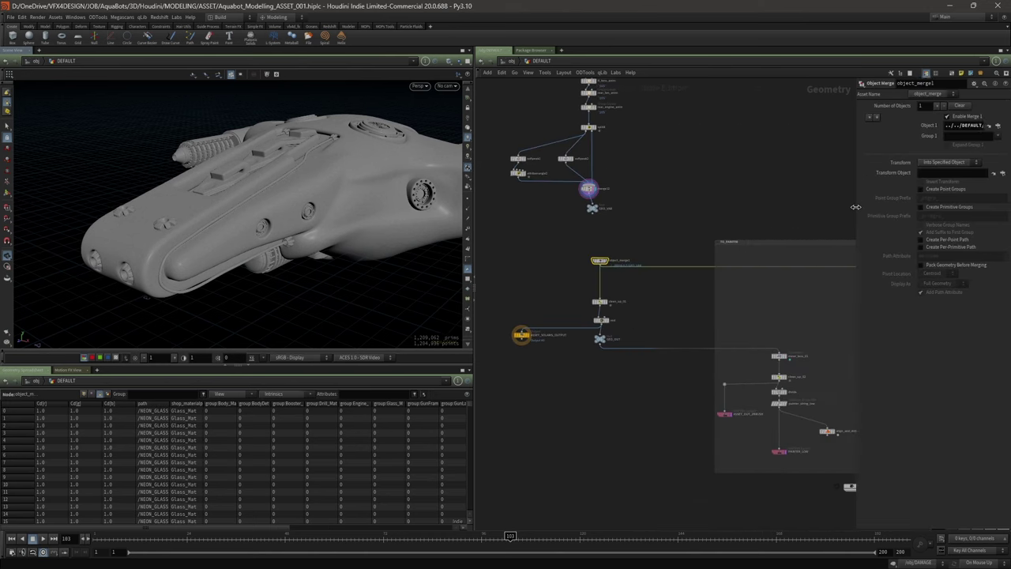
pyautogui.scroll(3, 569, 338)
pyautogui.moveTo(569, 338); pyautogui.dragTo(664, 348, button='middle')
pyautogui.scroll(2, 677, 308)
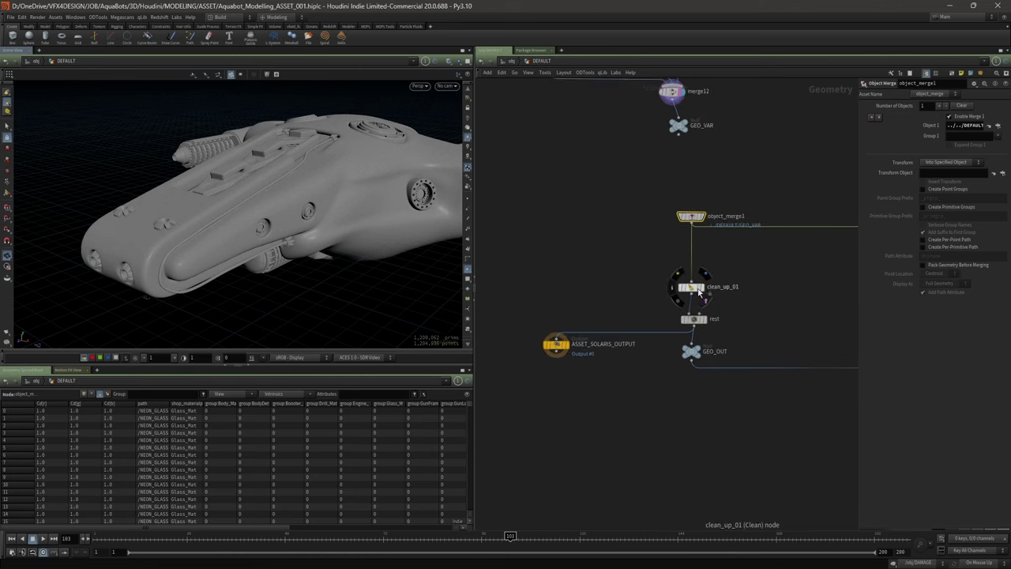
# - Check the rest node and the geometry information of clean_up_01, and display ASSET_SOLARIS_OUTPUT with the whole ship in view
pyautogui.click(693, 288)
pyautogui.moveTo(759, 284); pyautogui.dragTo(702, 281, button='middle')
pyautogui.click(638, 316)
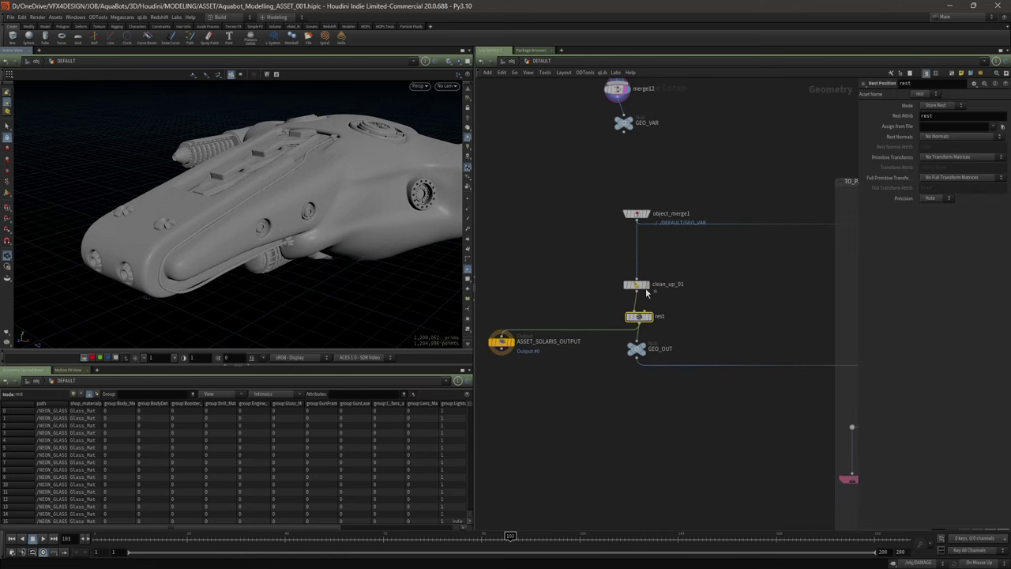
pyautogui.click(637, 286)
pyautogui.middleClick(639, 287)
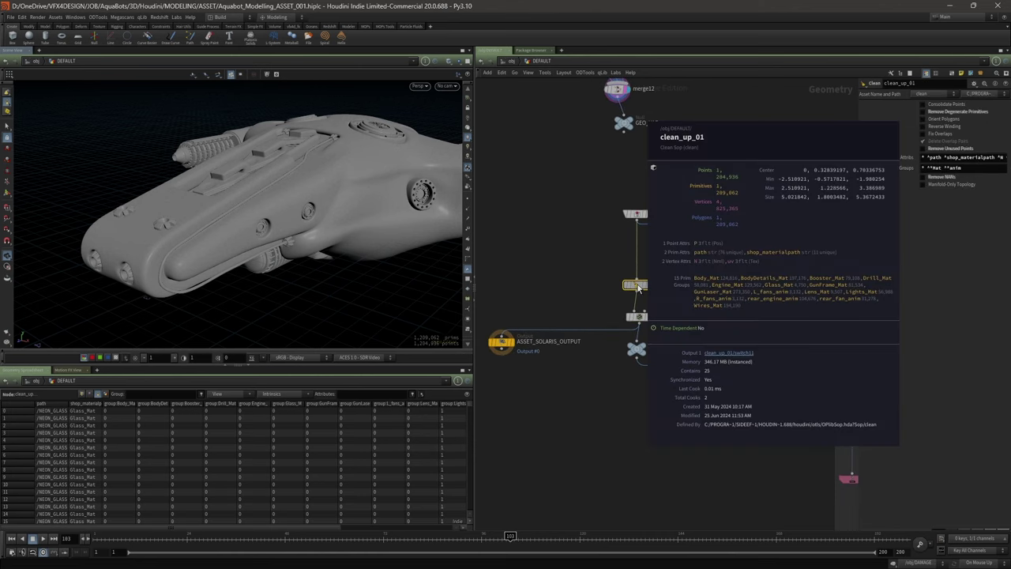
pyautogui.click(510, 345)
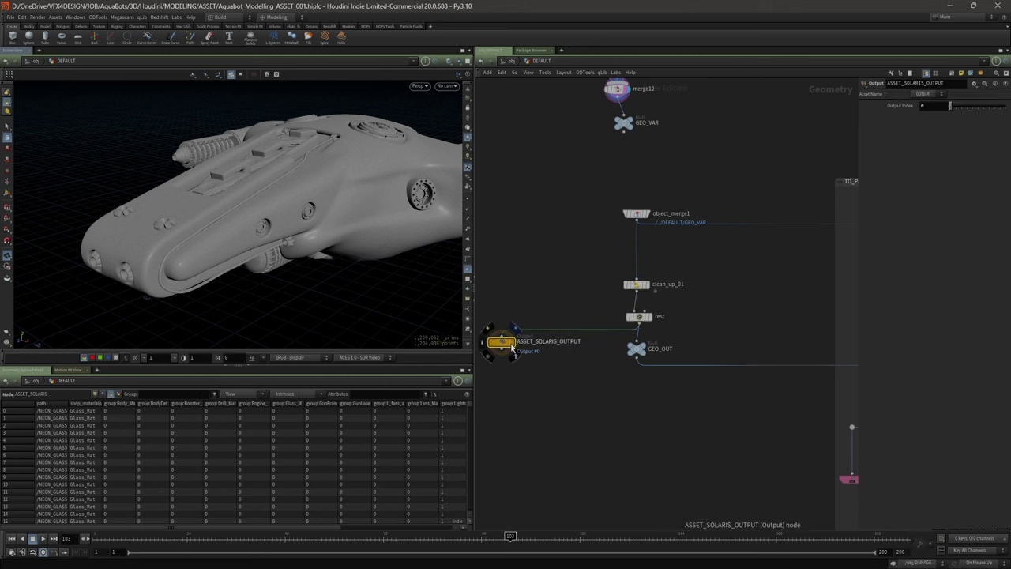
pyautogui.moveTo(293, 188); pyautogui.dragTo(308, 229)
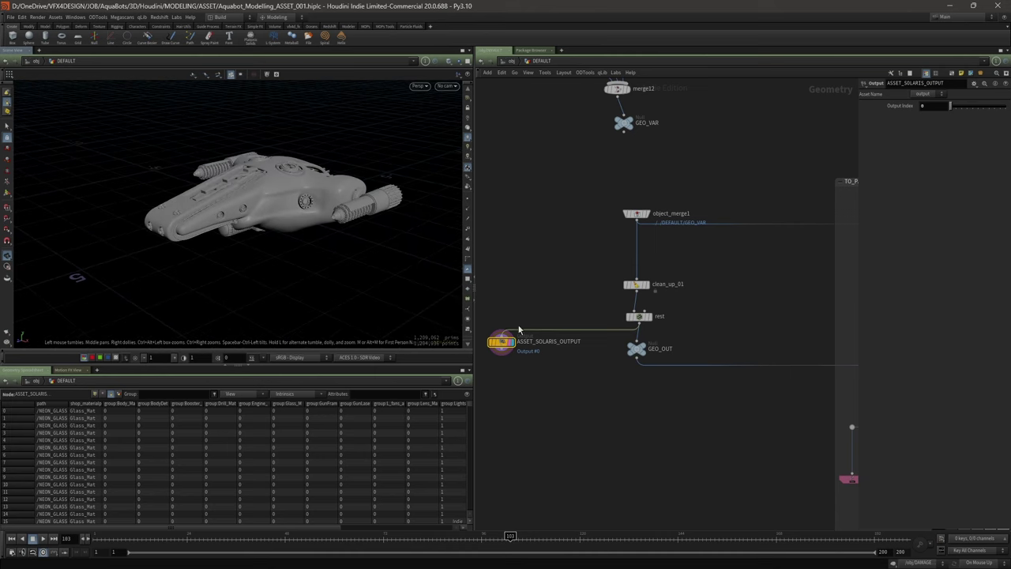
# - Switch to the Solaris_demo desktop and open the MODELLING LOP network from the object level
pyautogui.click(224, 20)
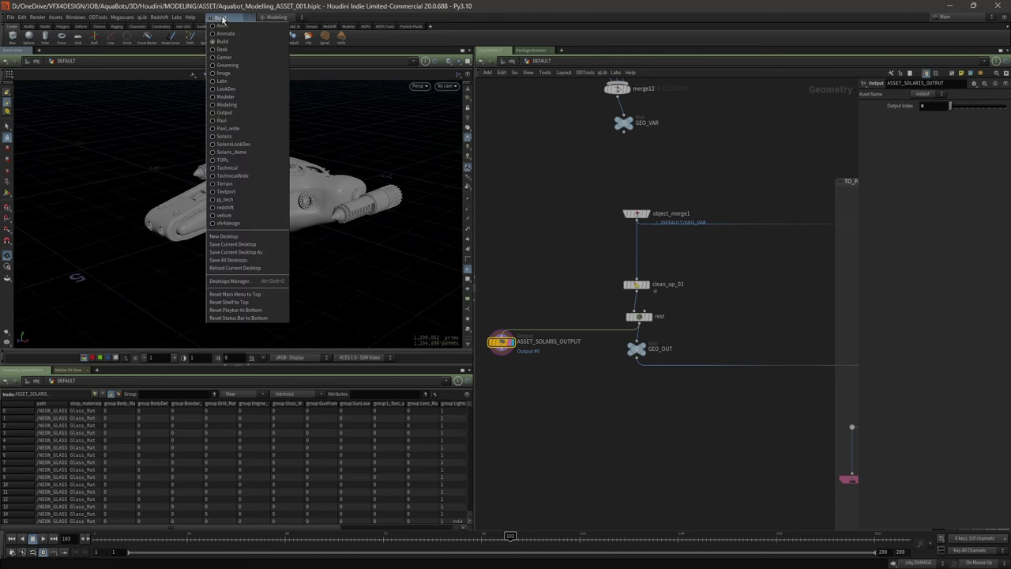
pyautogui.click(264, 151)
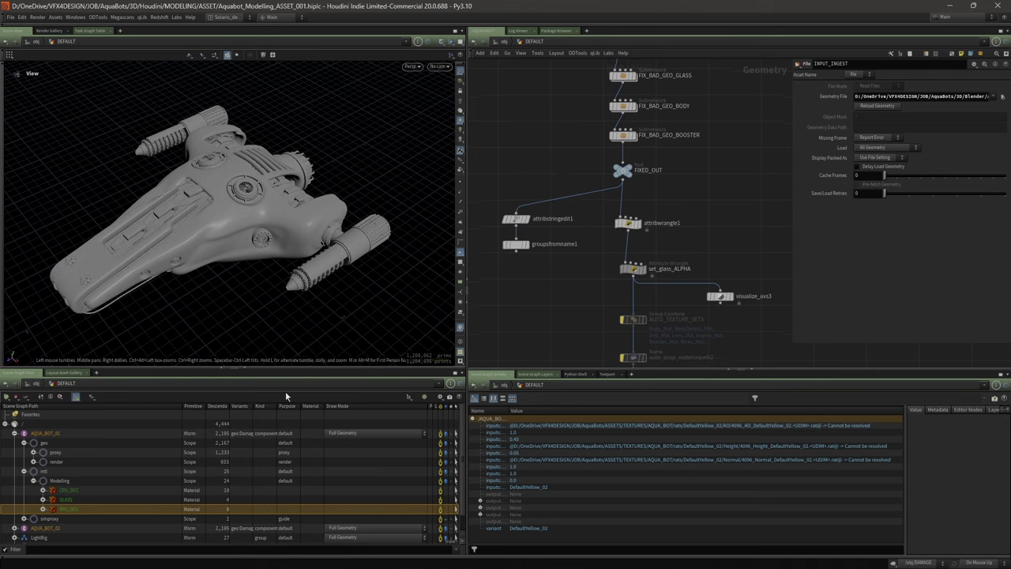
pyautogui.click(504, 44)
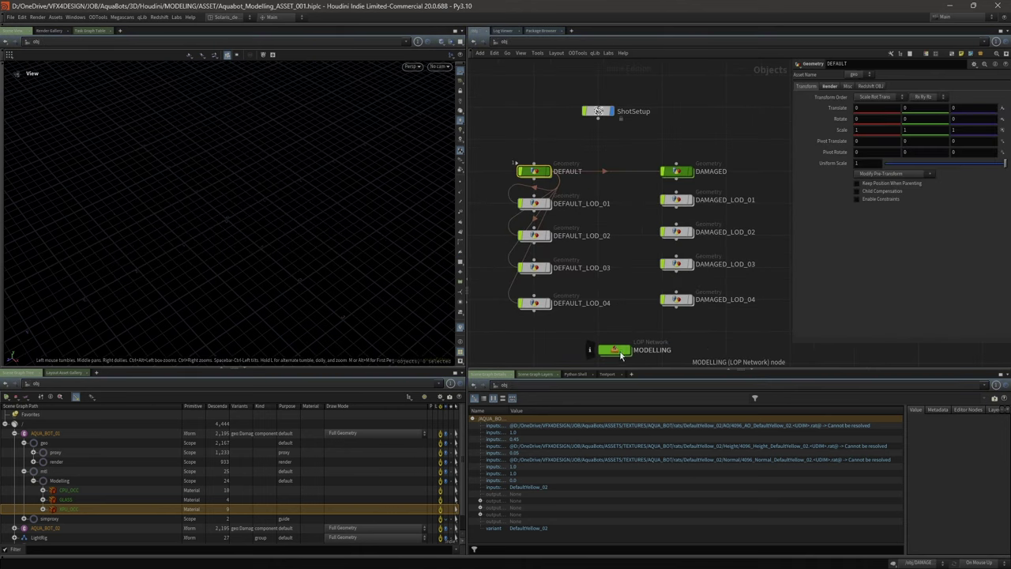
pyautogui.moveTo(541, 253); pyautogui.dragTo(634, 292)
pyautogui.scroll(3, 599, 276)
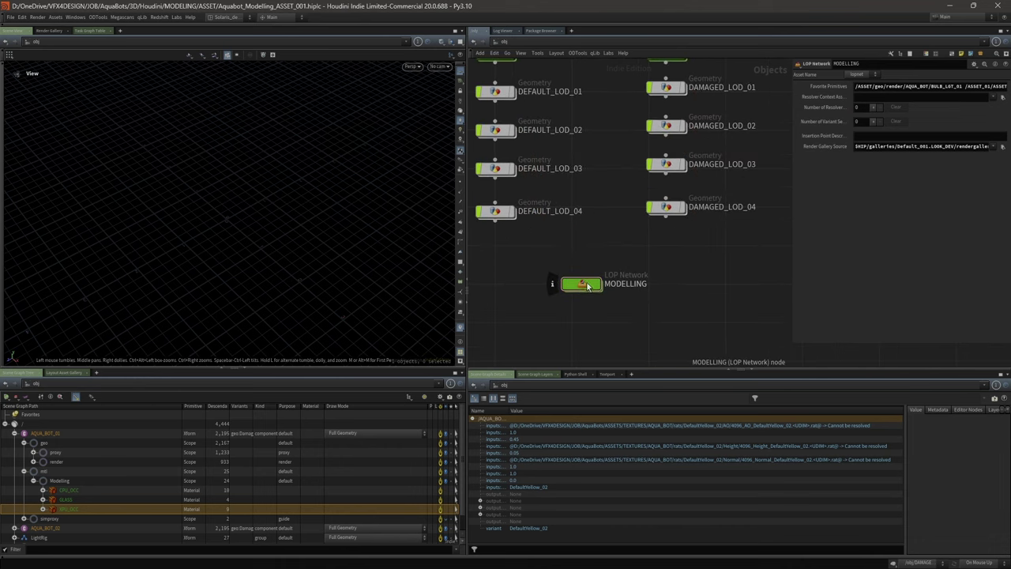
pyautogui.doubleClick(585, 285)
pyautogui.scroll(5, 600, 316)
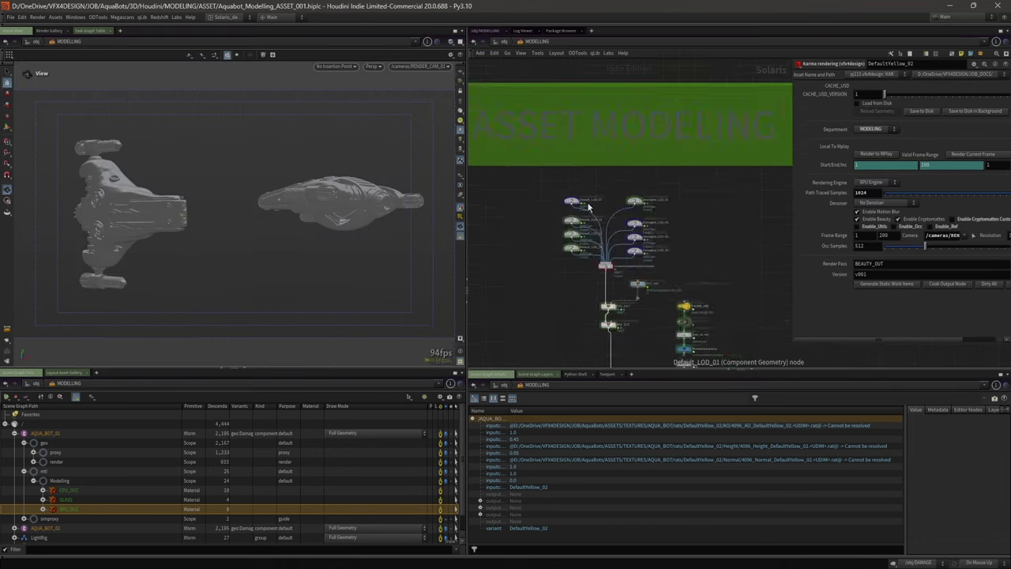
# - Open the geometry network inside Default_LOD_01 and view ASSET_IMPORT with other objects hidden
pyautogui.click(566, 204)
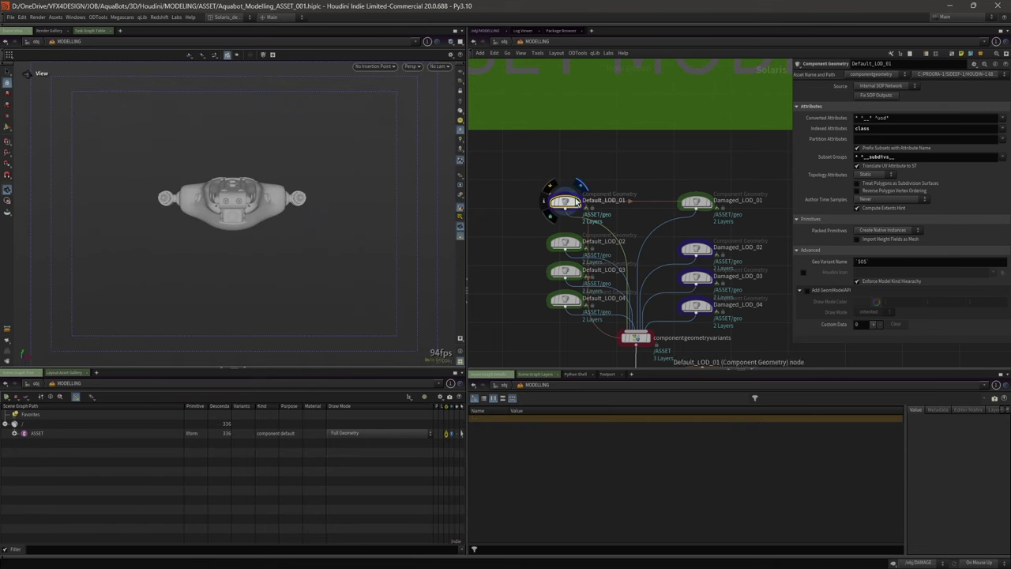
pyautogui.doubleClick(572, 205)
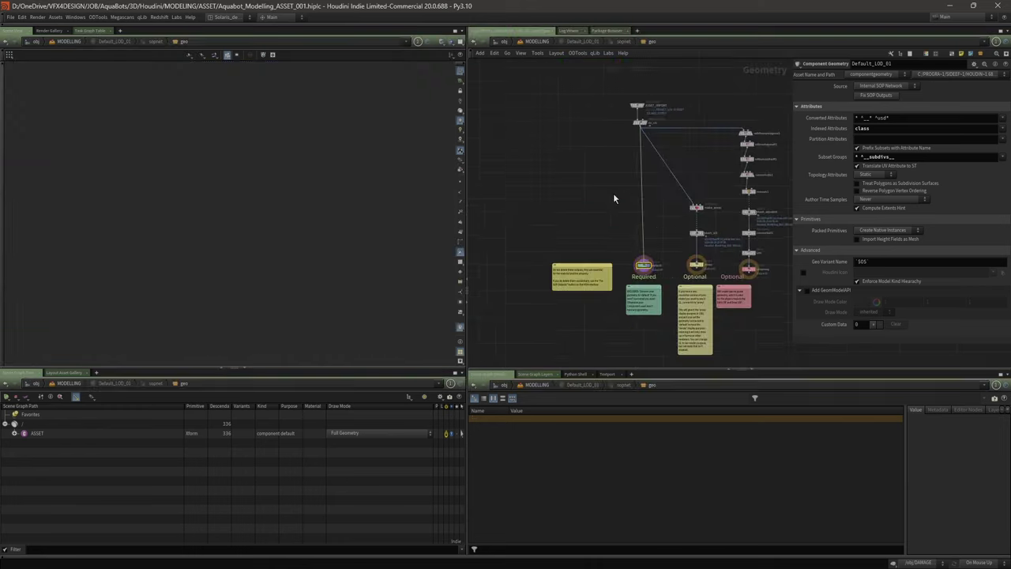
pyautogui.click(586, 145)
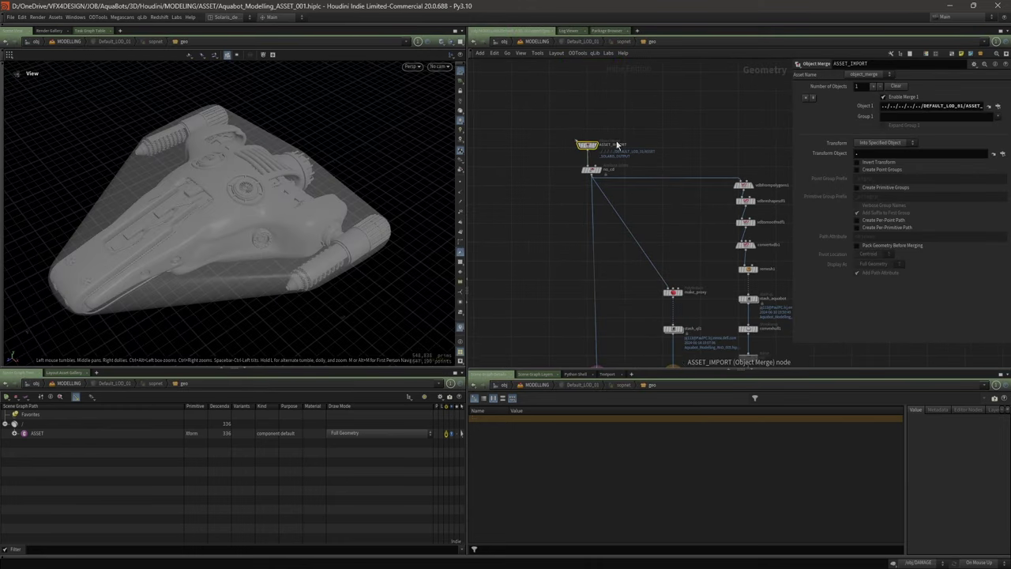
pyautogui.scroll(3, 564, 126)
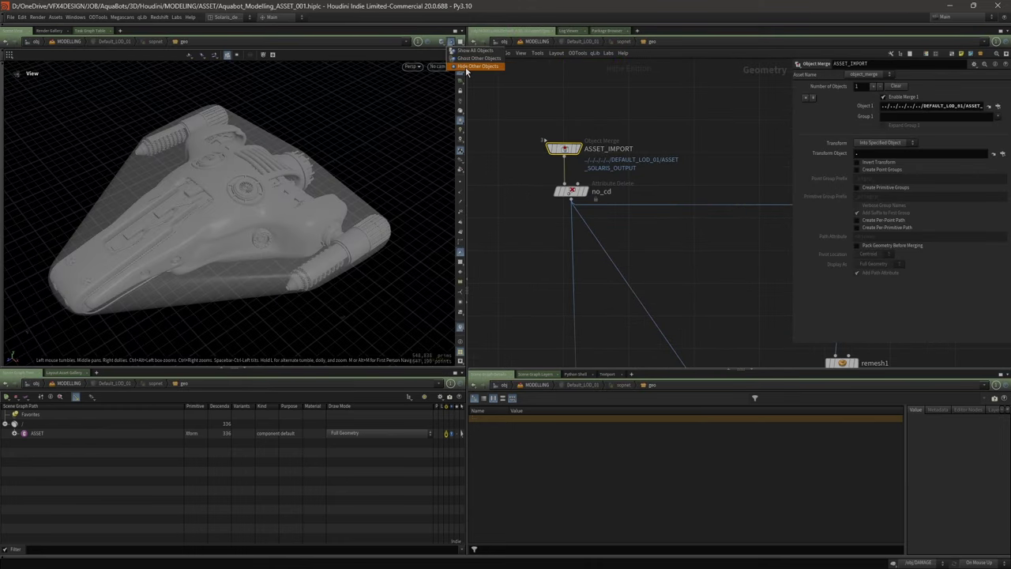
pyautogui.click(448, 43)
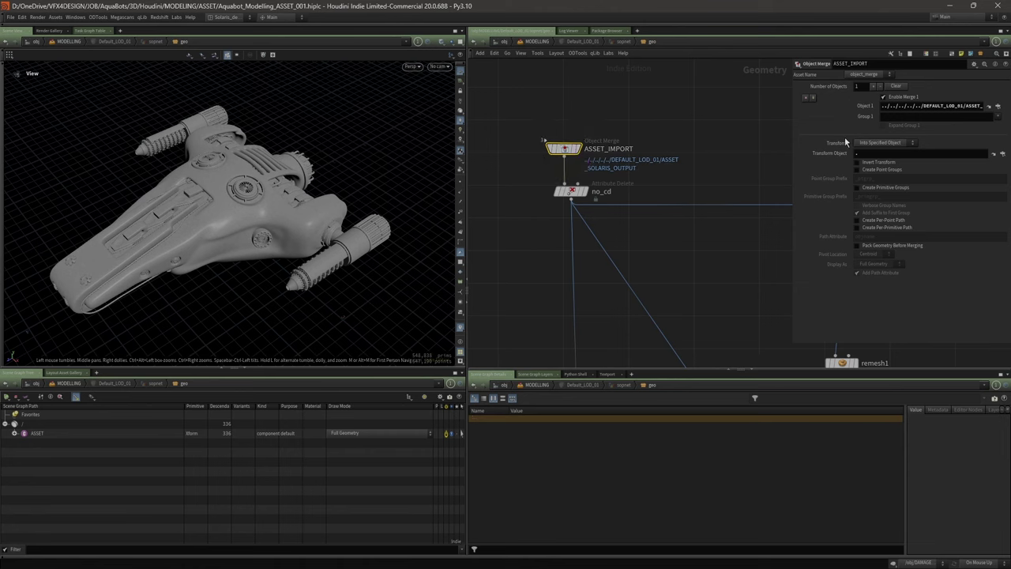
# - Widen the parameter area, follow ASSET_IMPORT's object reference to its source, and reopen DEFAULT_LOD_01 from the object level
pyautogui.moveTo(789, 130); pyautogui.dragTo(693, 144)
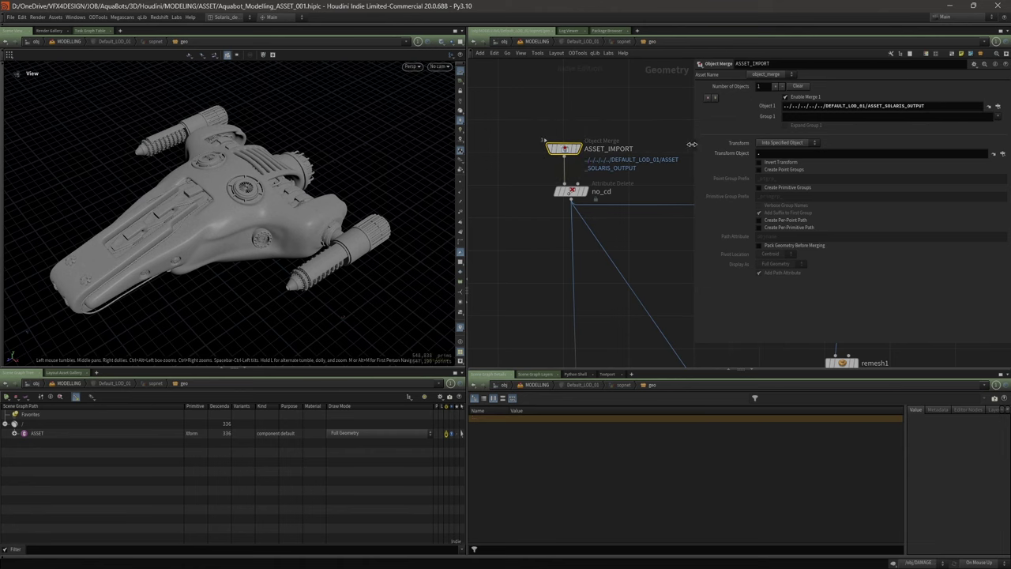
pyautogui.click(988, 106)
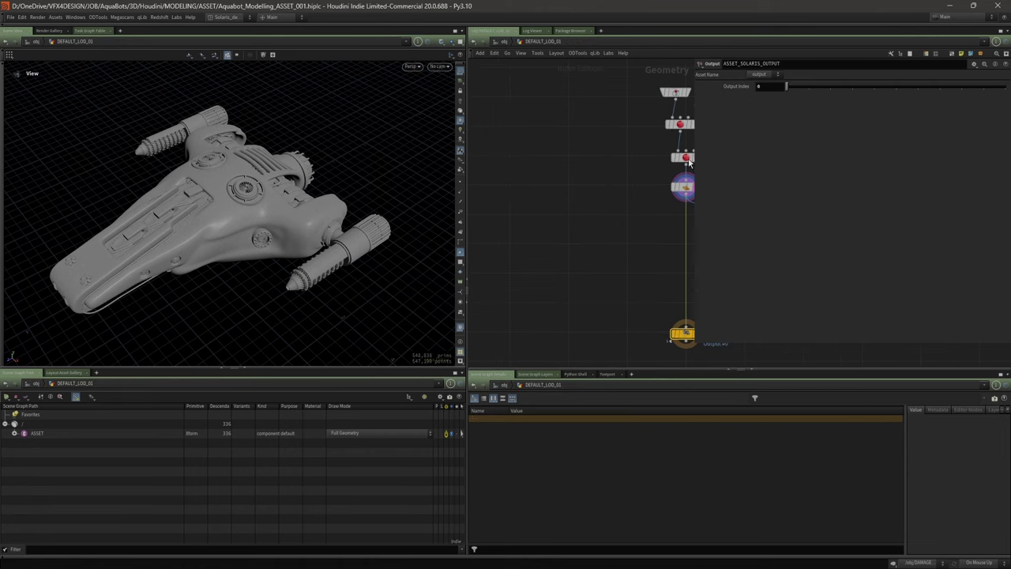
pyautogui.click(498, 41)
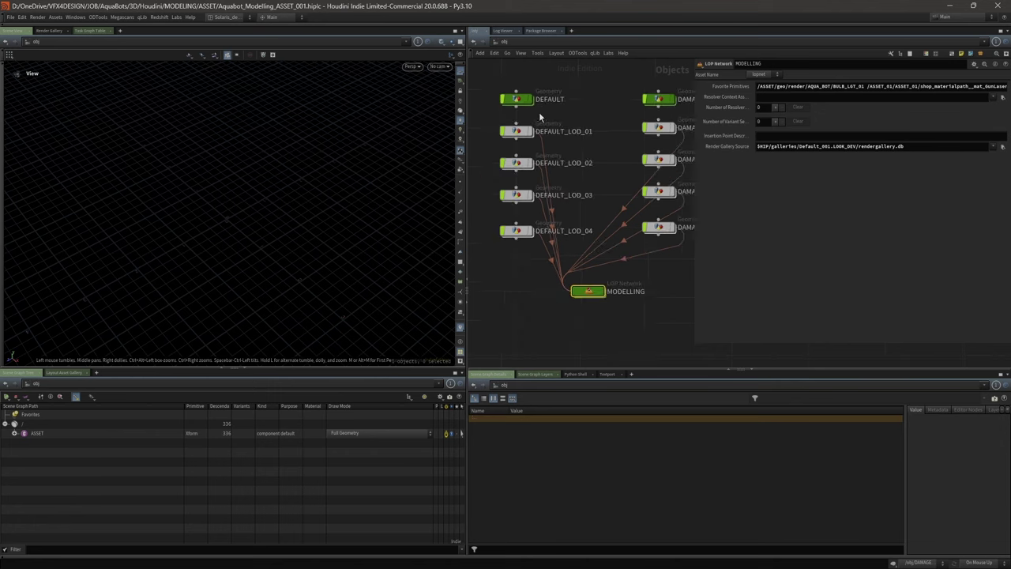
pyautogui.doubleClick(530, 133)
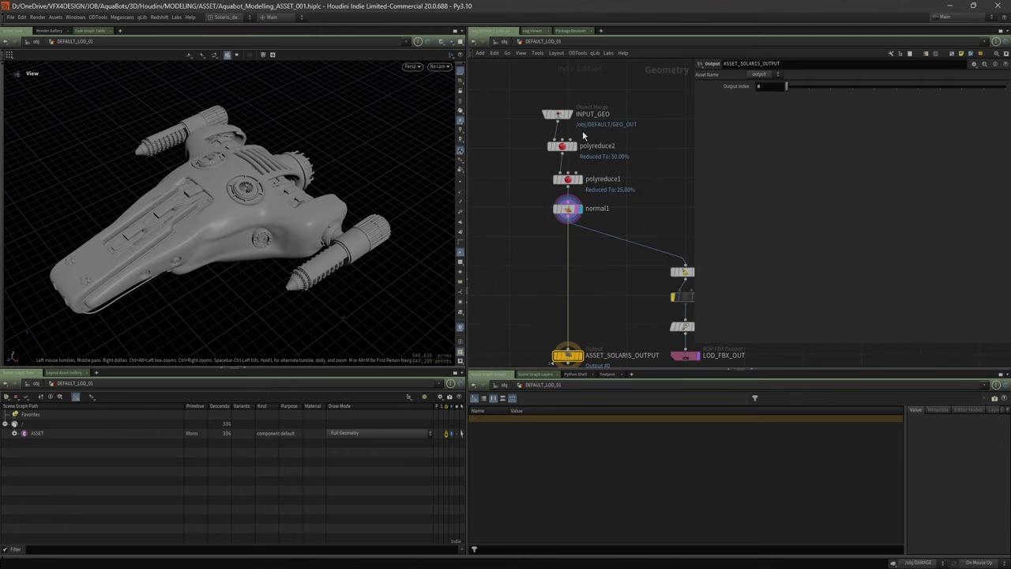
# - Select the FBX export branch from clean_up to LOD_FBX_OUT in the DEFAULT_LOD_01 network
pyautogui.moveTo(595, 280); pyautogui.dragTo(580, 273, button='middle')
pyautogui.scroll(-1, 580, 273)
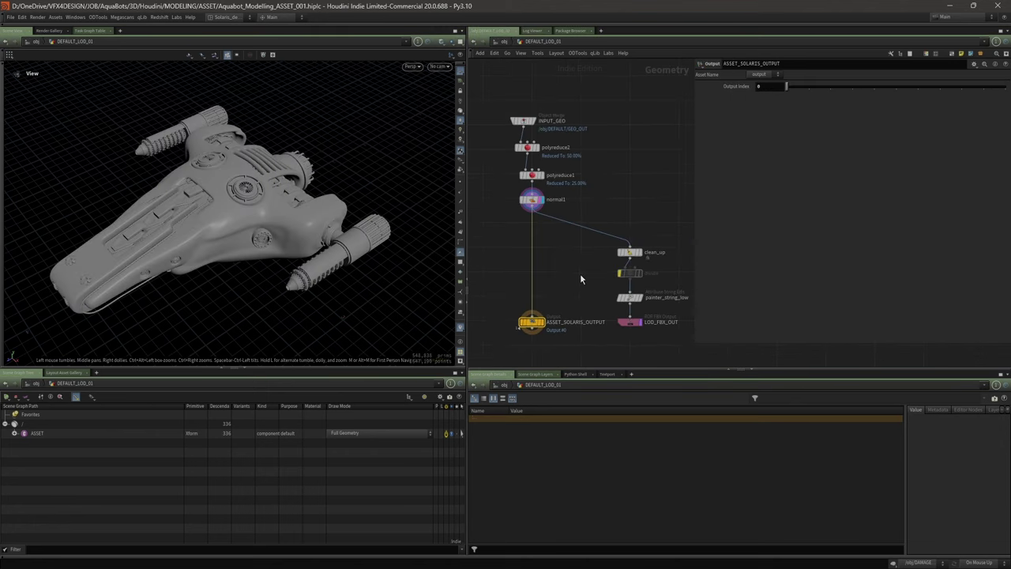
pyautogui.moveTo(609, 201); pyautogui.dragTo(666, 334)
pyautogui.moveTo(565, 278); pyautogui.dragTo(594, 271, button='middle')
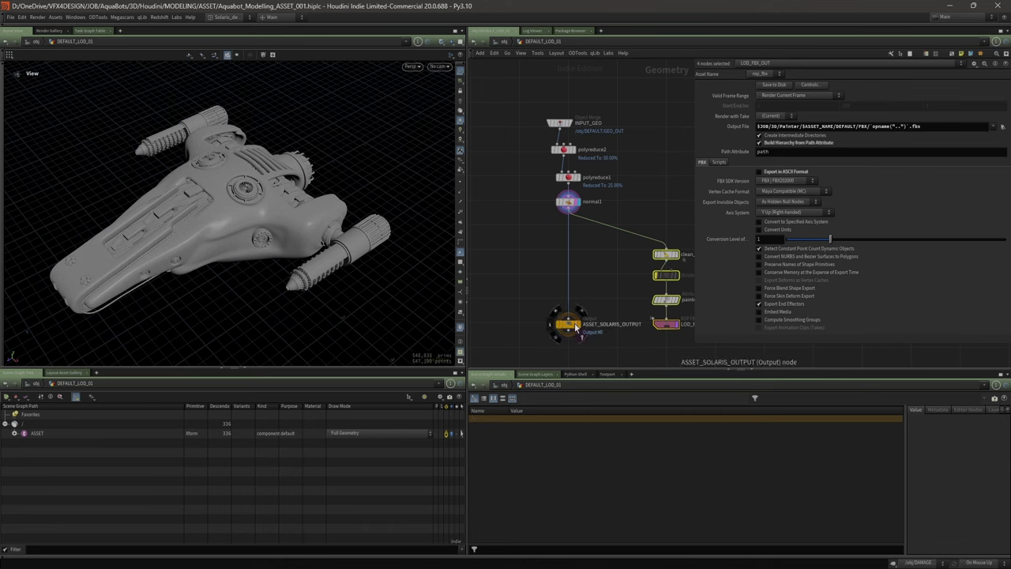
# - Return to the MODELLING LOP network, open the geometry network inside Default_LOD_01 and narrow the parameter area
pyautogui.click(484, 42)
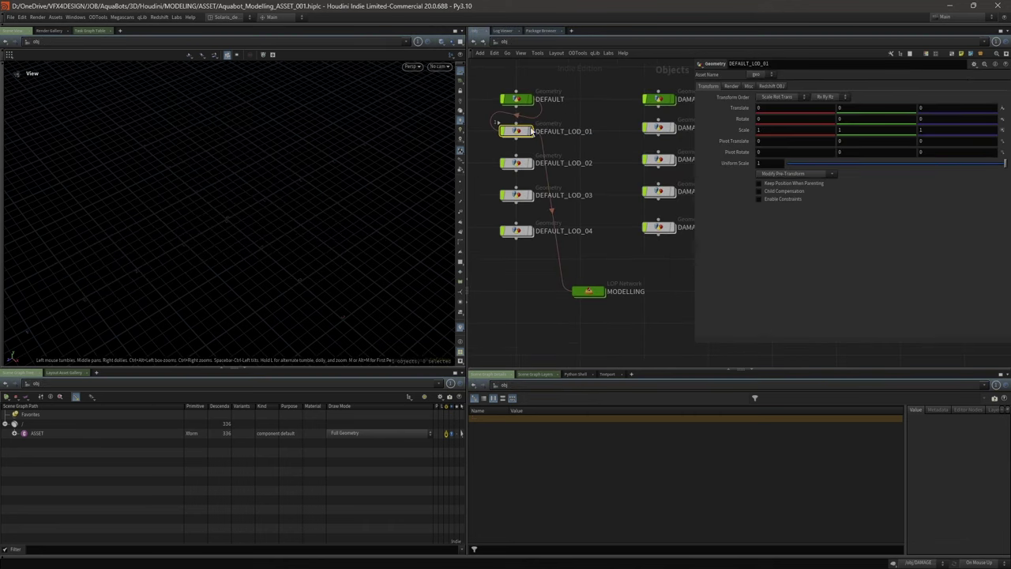
pyautogui.click(587, 294)
pyautogui.doubleClick(587, 293)
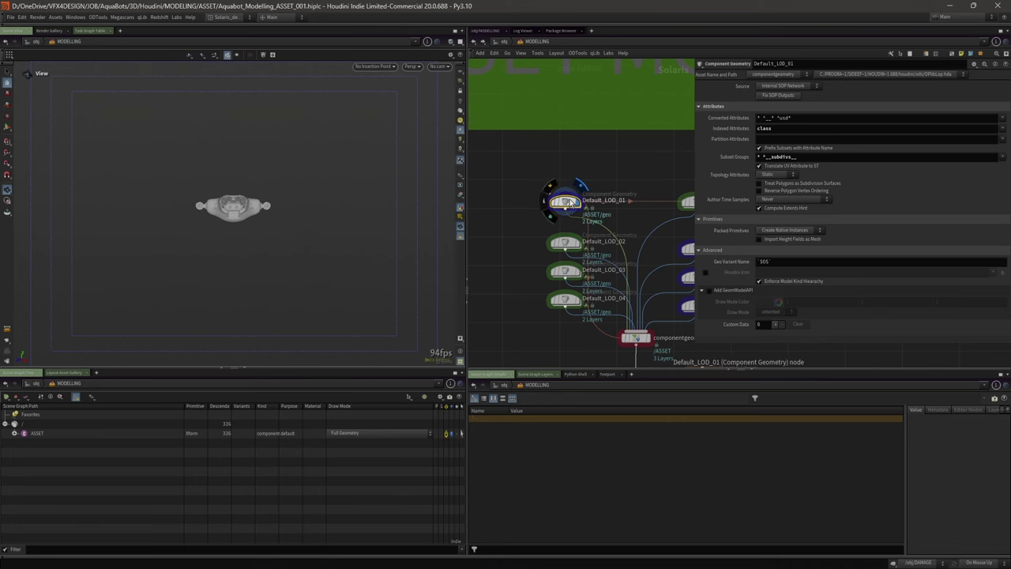
pyautogui.doubleClick(561, 199)
pyautogui.scroll(-5, 538, 191)
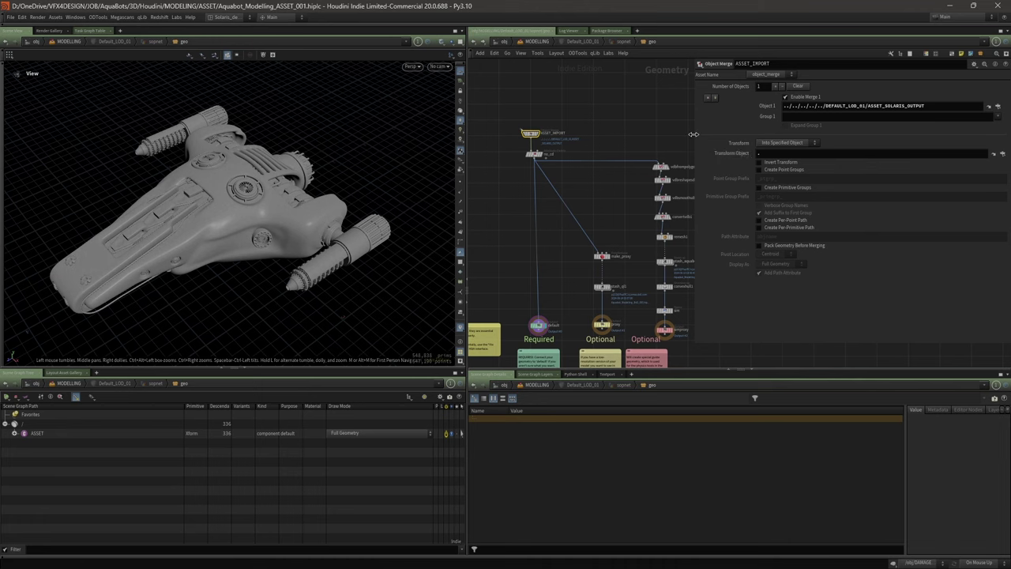
pyautogui.moveTo(694, 135); pyautogui.dragTo(779, 136)
pyautogui.scroll(3, 572, 355)
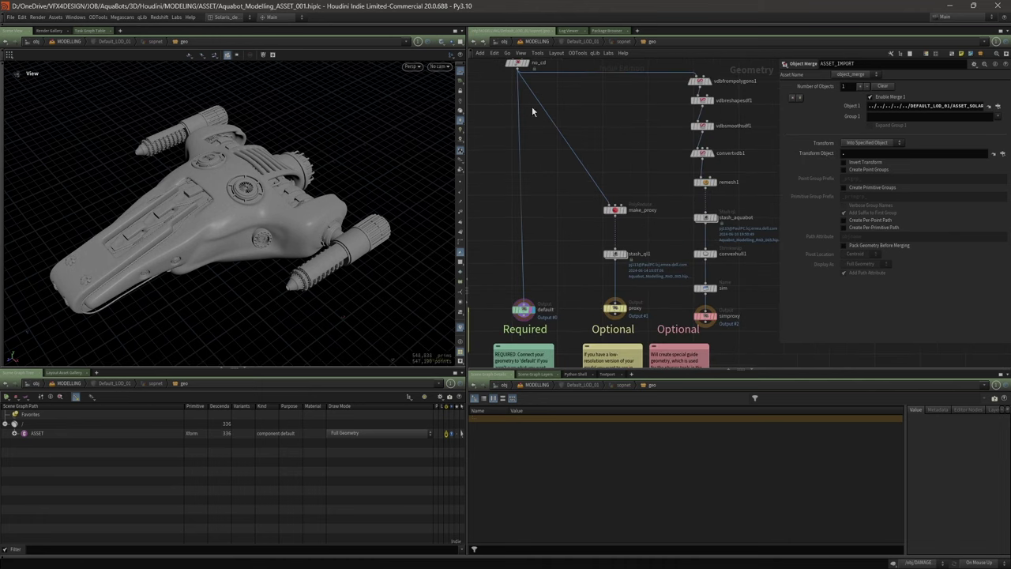
# - Check the default geometry's wireframe, then display stash_ql1 and compare its proxy mesh in wireframe and shaded view
pyautogui.press('w')
pyautogui.press('w')
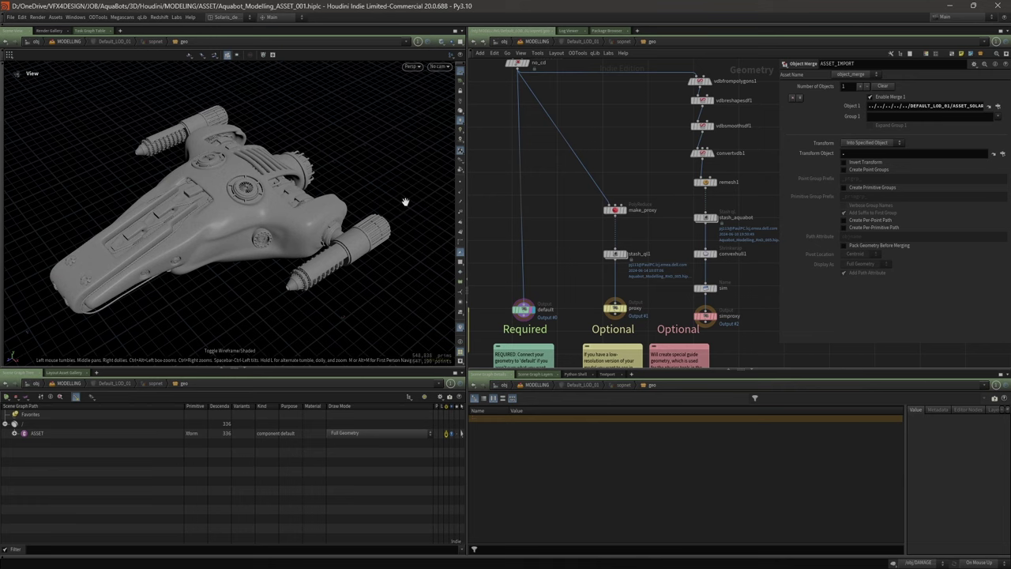
pyautogui.click(625, 256)
pyautogui.press('w')
pyautogui.press('w')
pyautogui.press('w')
pyautogui.press('w')
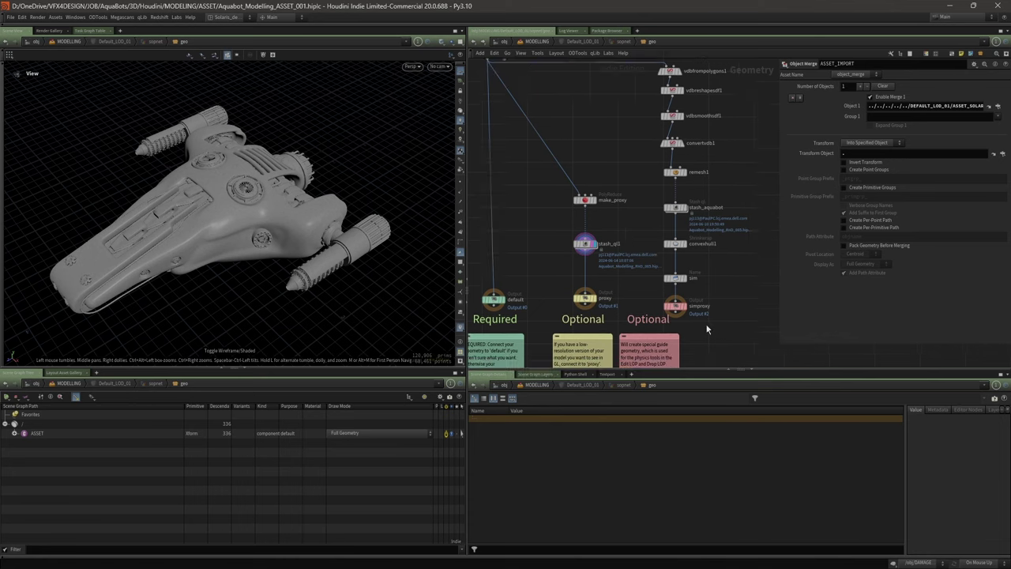
# - Display the simproxy output and inspect its hull in wireframe and shaded view from another angle
pyautogui.click(678, 308)
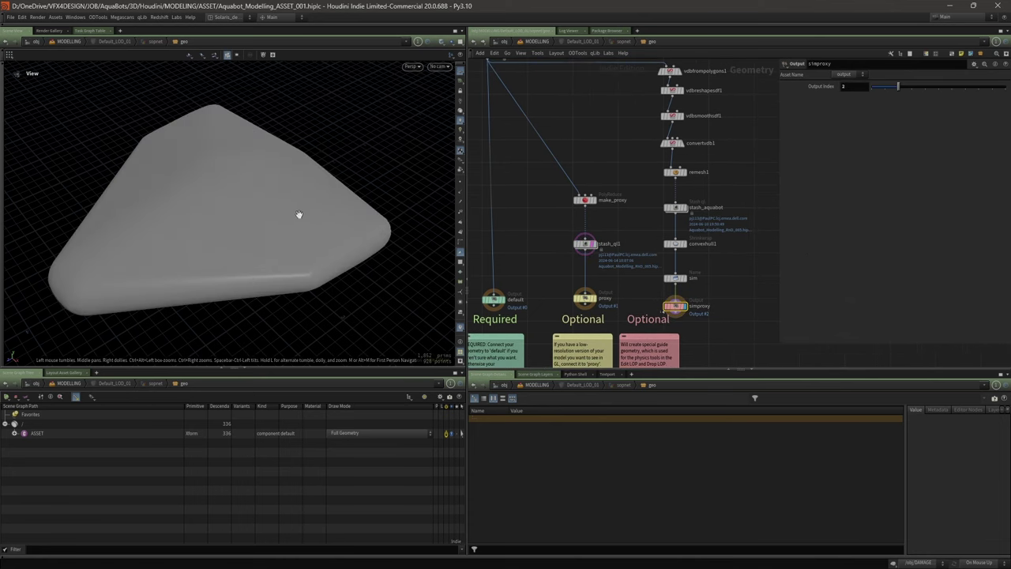
pyautogui.press('w')
pyautogui.press('w')
pyautogui.moveTo(266, 163)
pyautogui.mouseDown()
pyautogui.moveTo(267, 207)
pyautogui.moveTo(251, 127)
pyautogui.moveTo(524, 216)
pyautogui.mouseUp()
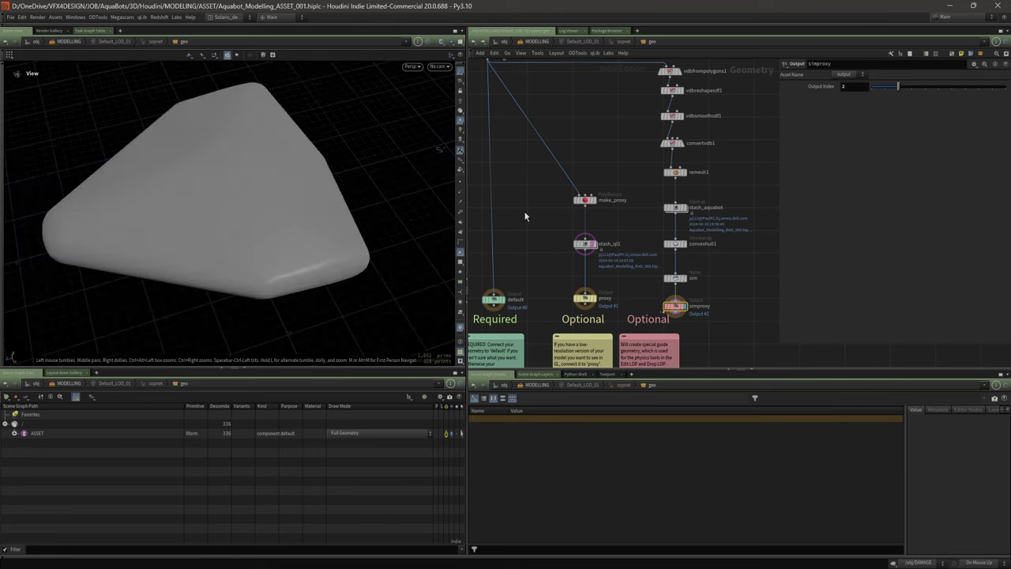
pyautogui.press('w')
pyautogui.press('w')
pyautogui.press('w')
pyautogui.press('w')
# - Compare the stash_aquabot mesh with the convexhull1 and simproxy hulls, viewing the simproxy result from the side
pyautogui.click(683, 207)
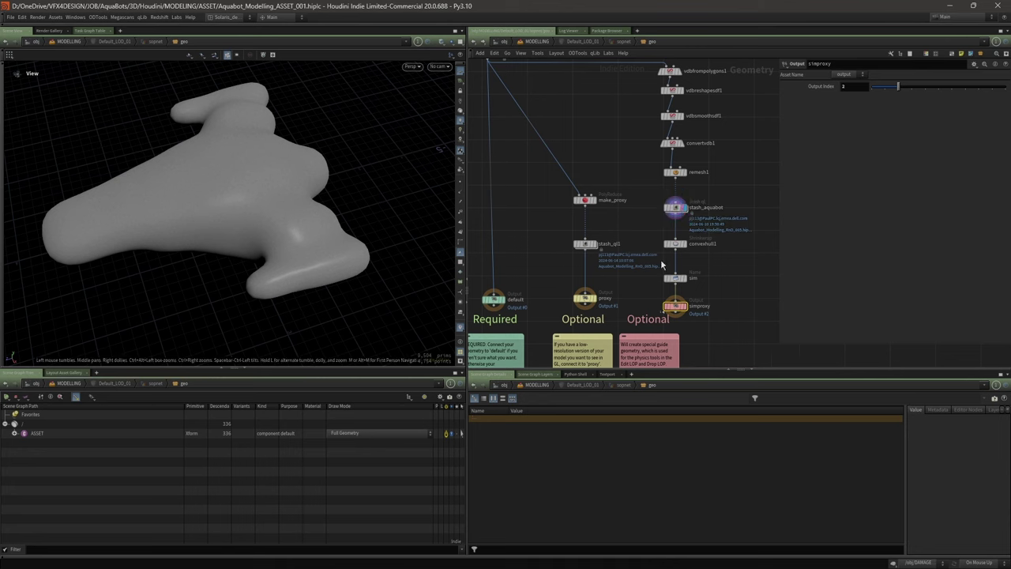
pyautogui.click(683, 245)
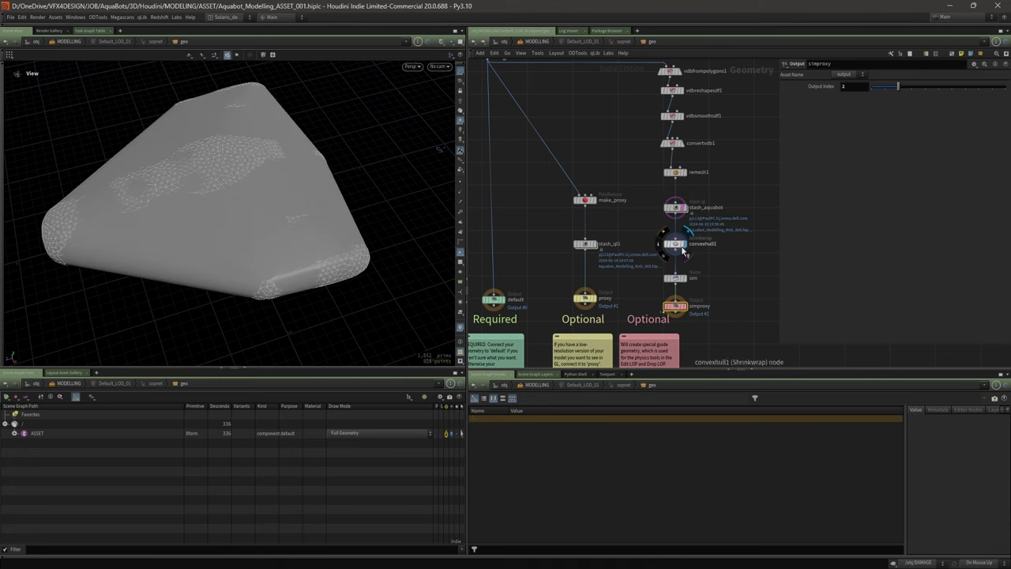
pyautogui.click(682, 207)
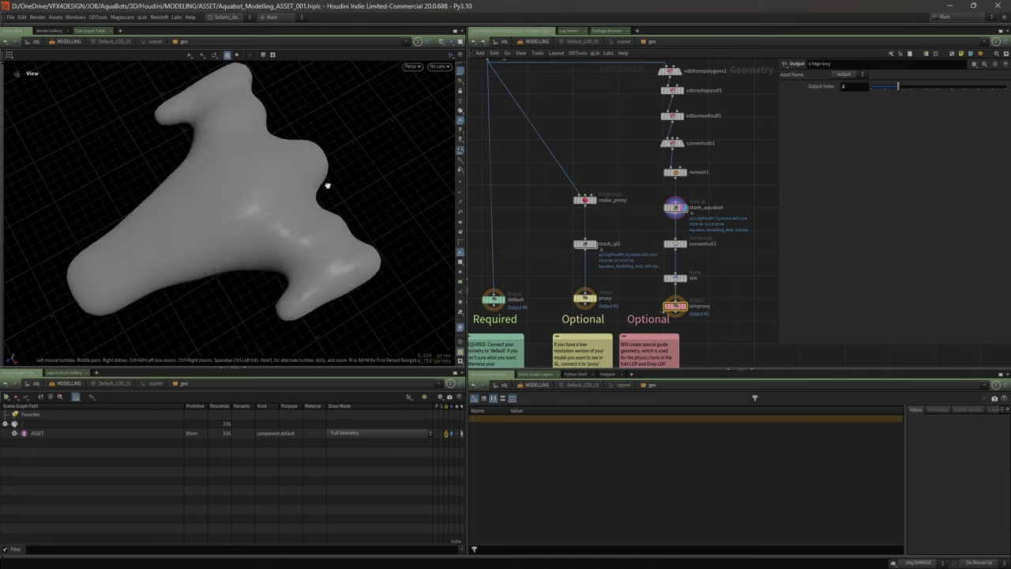
pyautogui.click(684, 307)
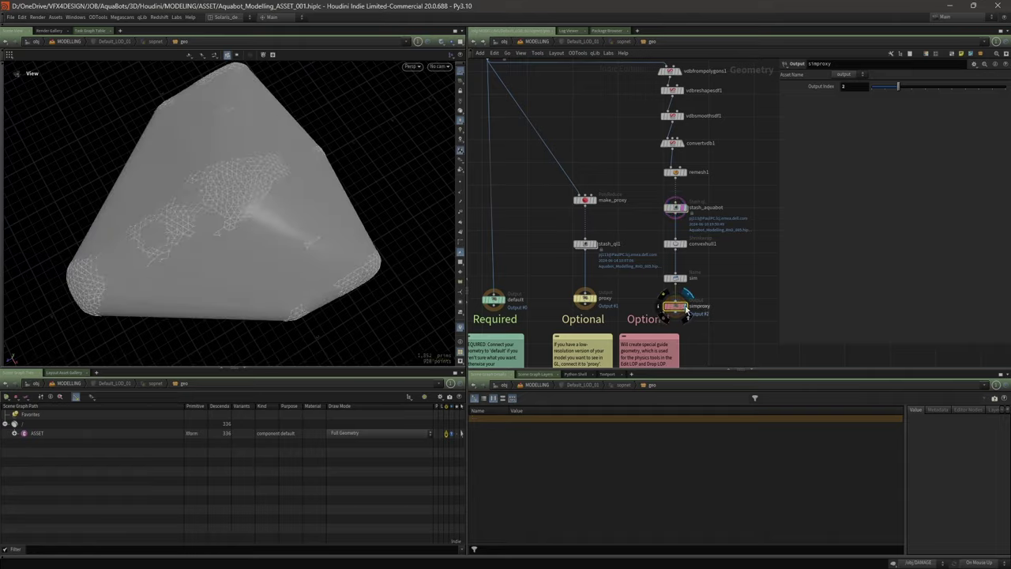
pyautogui.moveTo(300, 169); pyautogui.dragTo(221, 217)
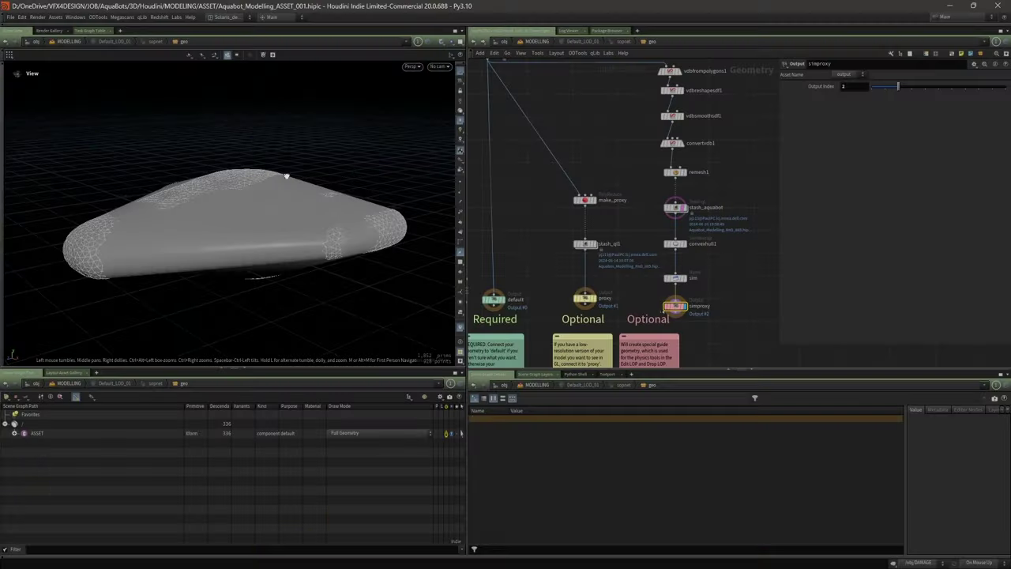
pyautogui.moveTo(286, 176); pyautogui.dragTo(221, 212)
# - Display and select the default output node, with its whole branch from ASSET_IMPORT in view
pyautogui.moveTo(537, 239); pyautogui.dragTo(598, 226, button='middle')
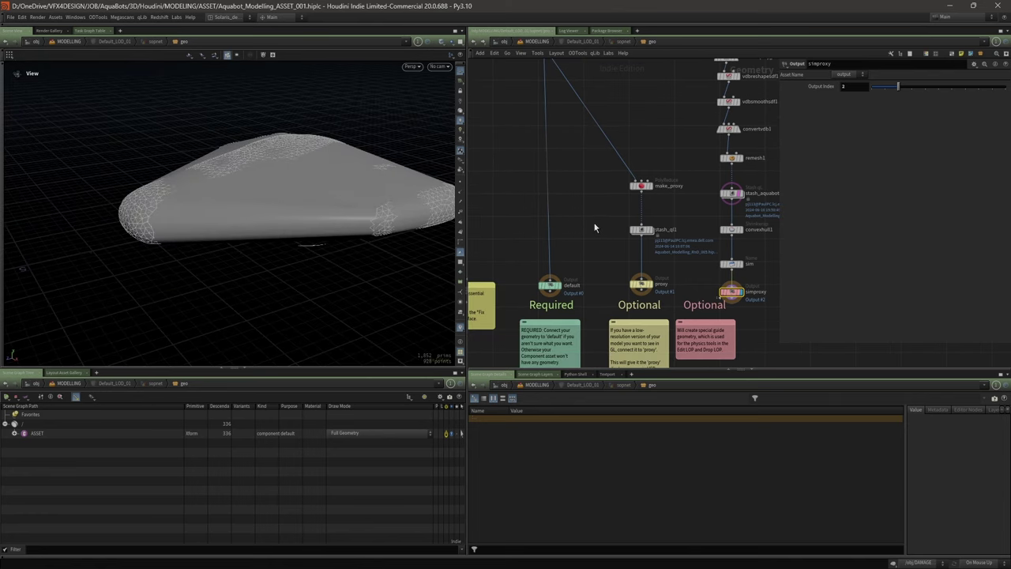
pyautogui.click(563, 291)
pyautogui.click(561, 293)
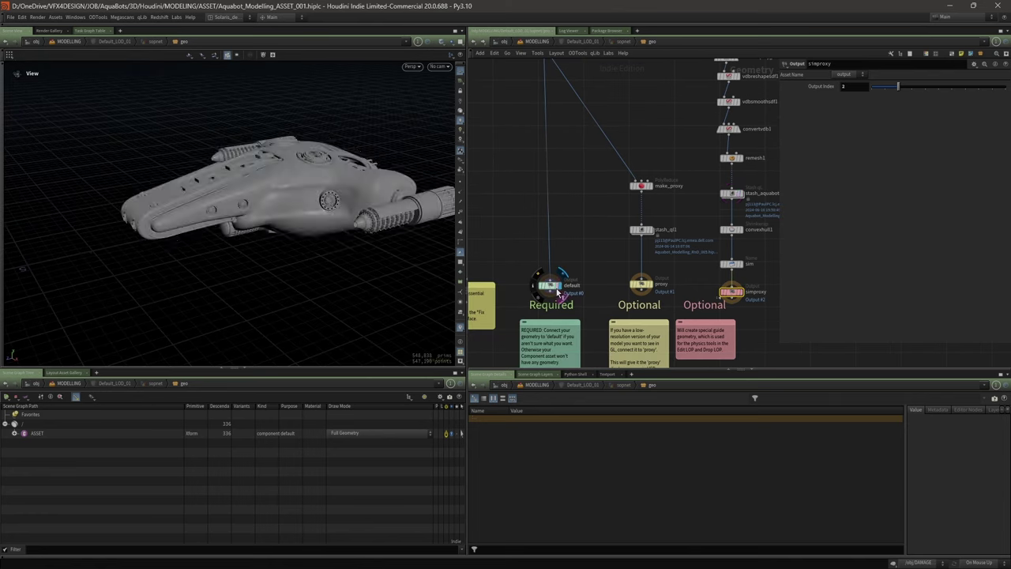
pyautogui.click(552, 286)
pyautogui.scroll(-3, 565, 219)
pyautogui.moveTo(574, 199); pyautogui.dragTo(565, 231, button='middle')
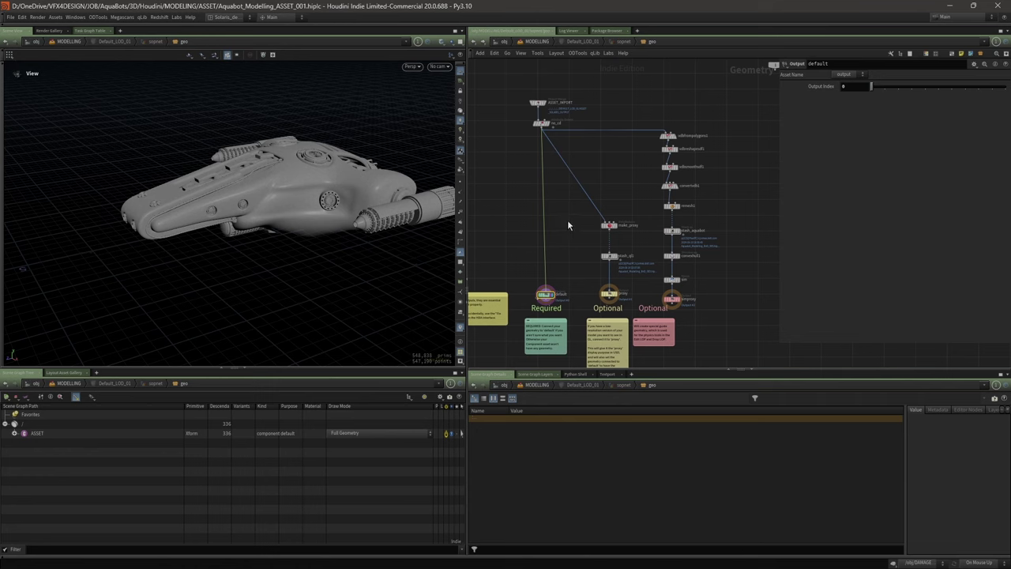
# - Go back up to the MODELLING network and select the four Default LOD component geometry nodes
pyautogui.click(568, 222)
pyautogui.press('u')
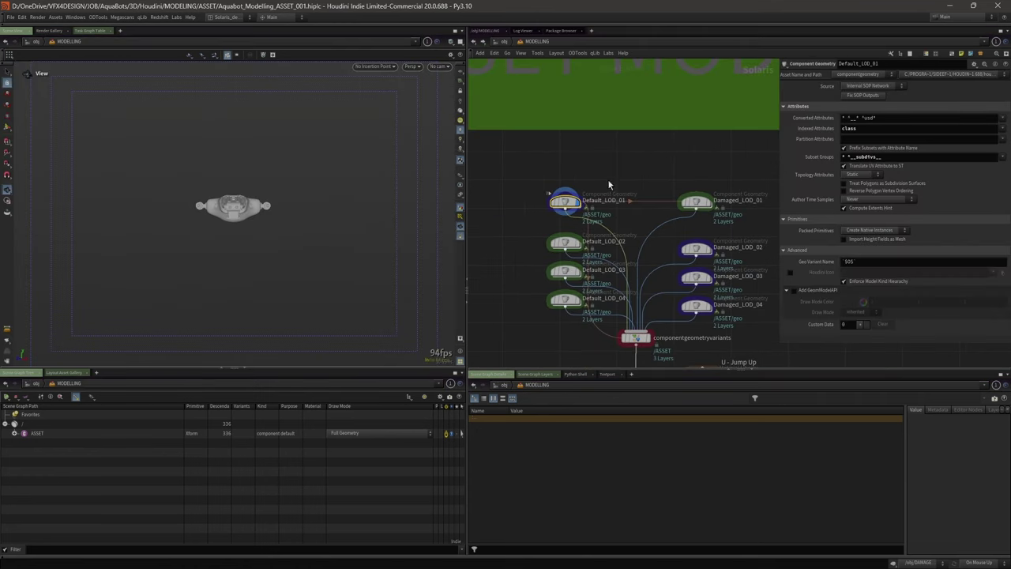
pyautogui.moveTo(595, 163); pyautogui.dragTo(586, 148, button='middle')
pyautogui.click(556, 230)
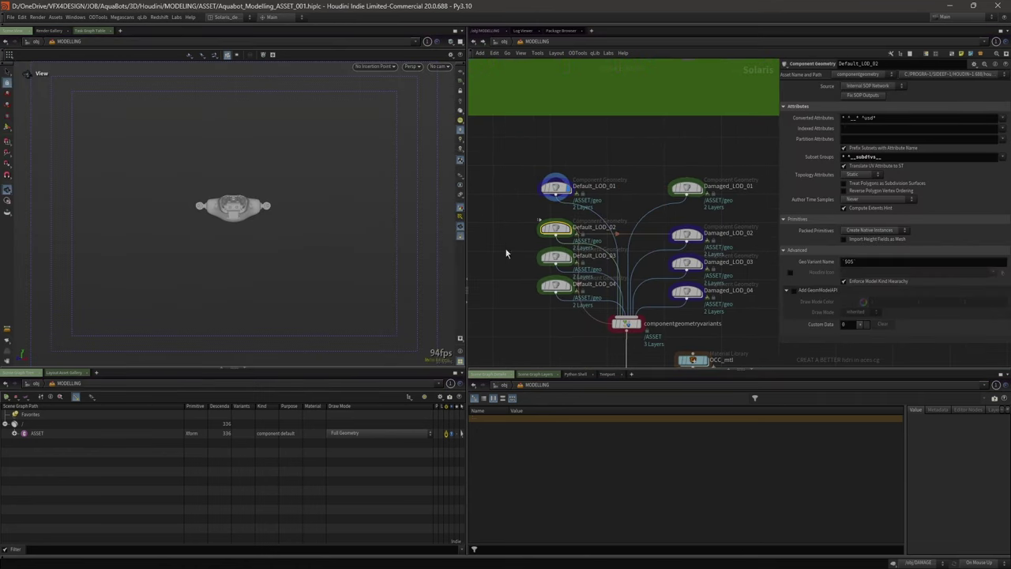
pyautogui.click(556, 257)
pyautogui.click(557, 285)
pyautogui.moveTo(535, 162); pyautogui.dragTo(574, 331)
# - Select the four Damaged LOD component geometry nodes, then display Damaged_LOD_01
pyautogui.scroll(-2, 629, 180)
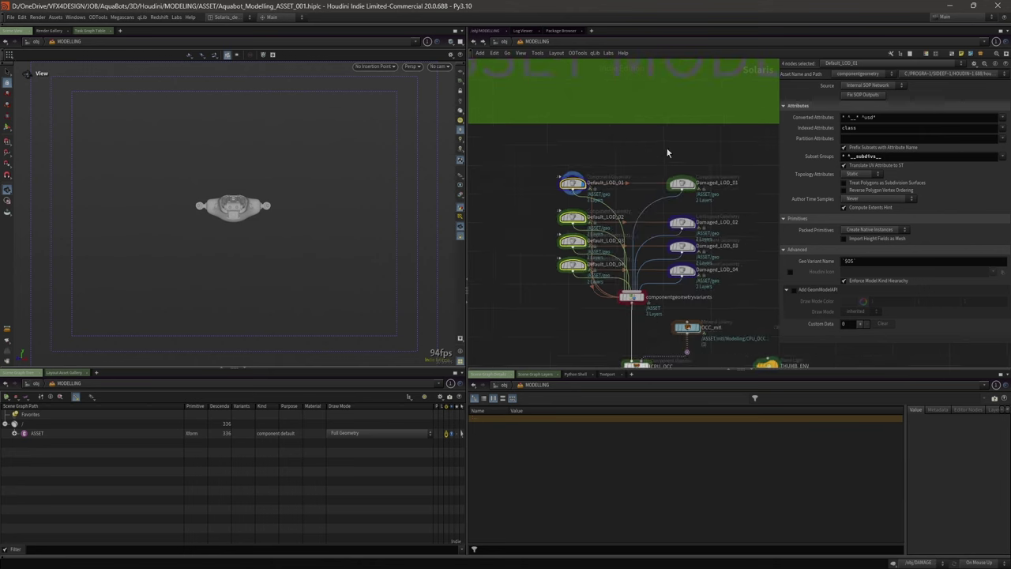
pyautogui.moveTo(668, 152); pyautogui.dragTo(712, 299)
pyautogui.moveTo(781, 190); pyautogui.dragTo(799, 187)
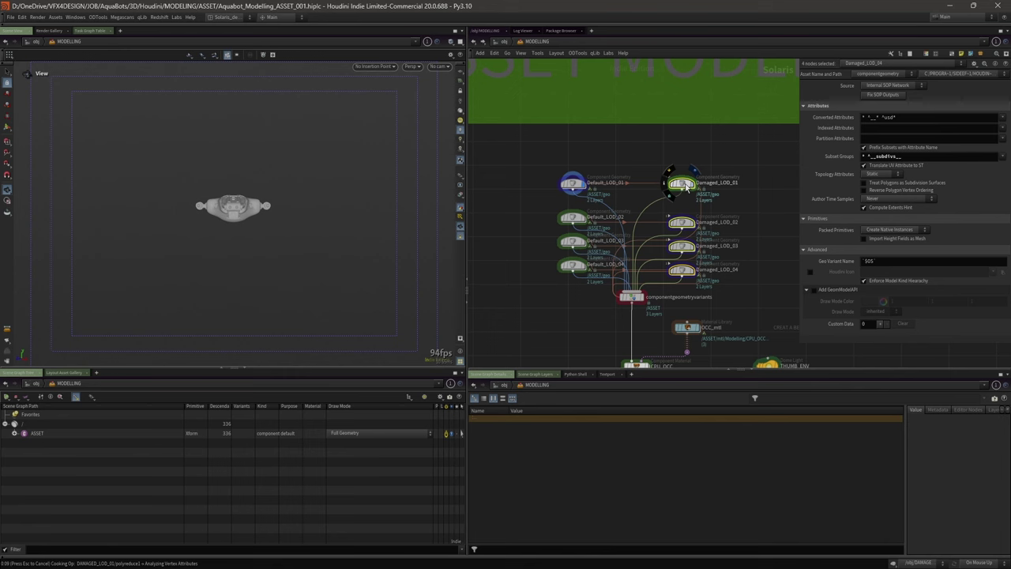
pyautogui.click(683, 184)
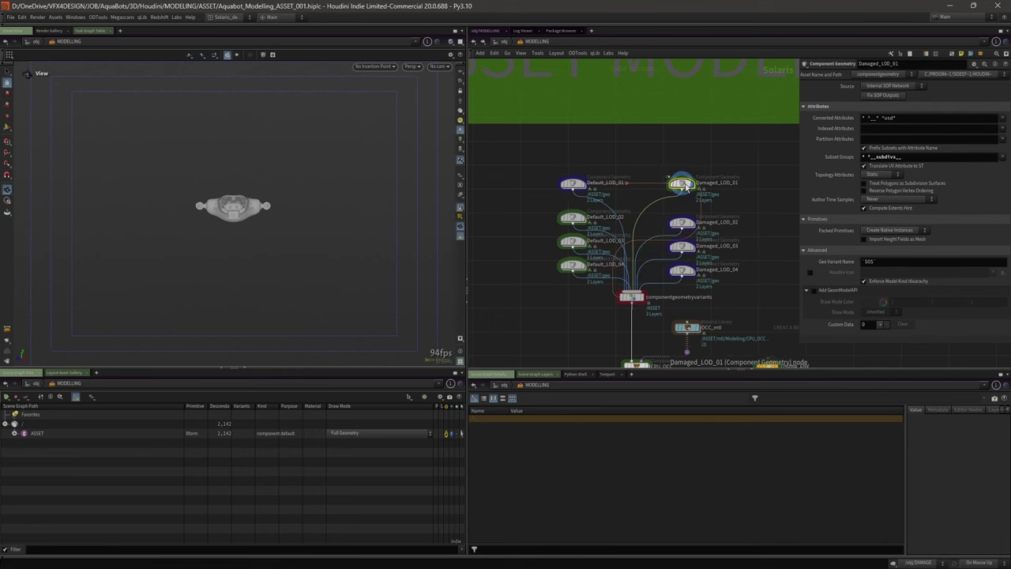
# - Frame the damaged ship and inspect its hull, side engine and rear from several angles
pyautogui.moveTo(225, 228); pyautogui.dragTo(365, 196)
pyautogui.hotkey('space', 'g')
pyautogui.moveTo(236, 216); pyautogui.dragTo(276, 259)
pyautogui.moveTo(293, 288); pyautogui.dragTo(355, 272, button='right')
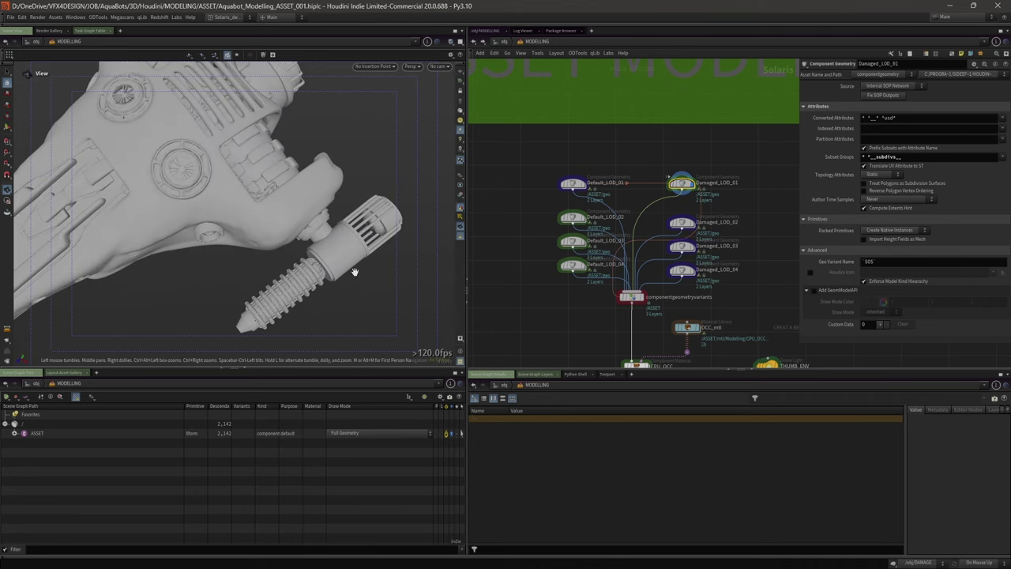
pyautogui.moveTo(369, 228); pyautogui.dragTo(334, 231)
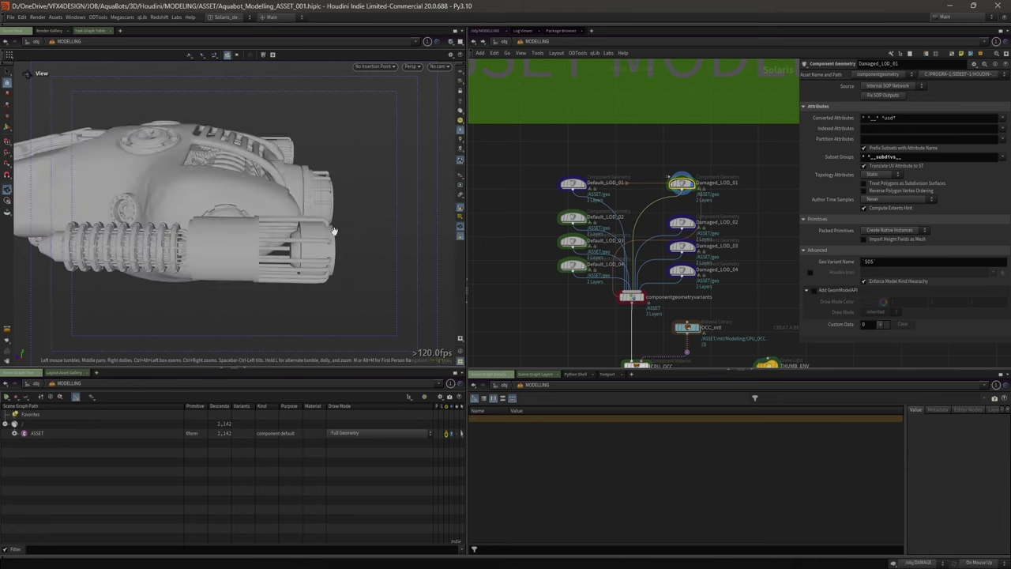
# - Display Default_LOD_01 to compare it with the damaged ship, then display Damaged_LOD_01 again
pyautogui.click(587, 185)
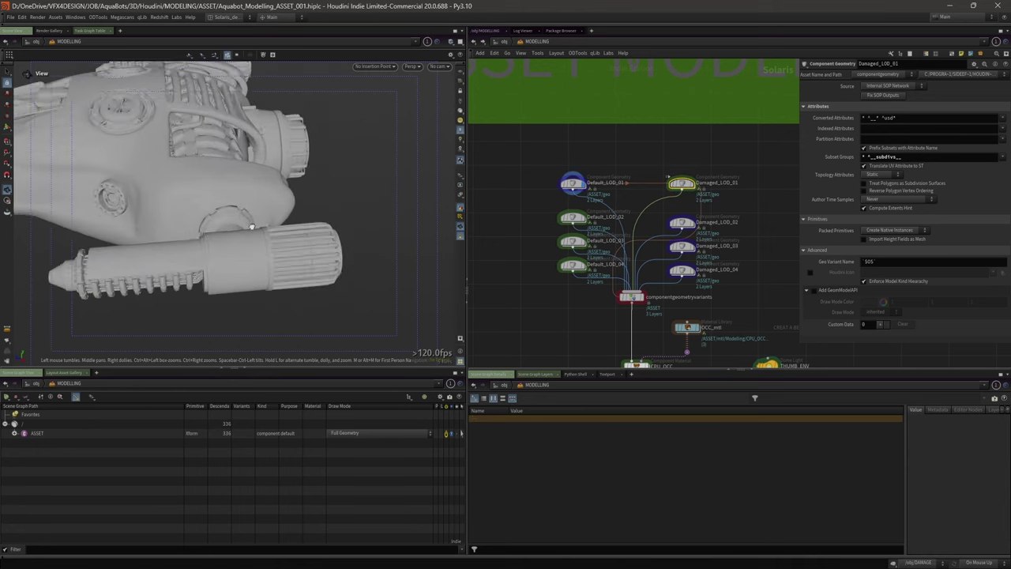
pyautogui.moveTo(182, 214); pyautogui.dragTo(266, 225)
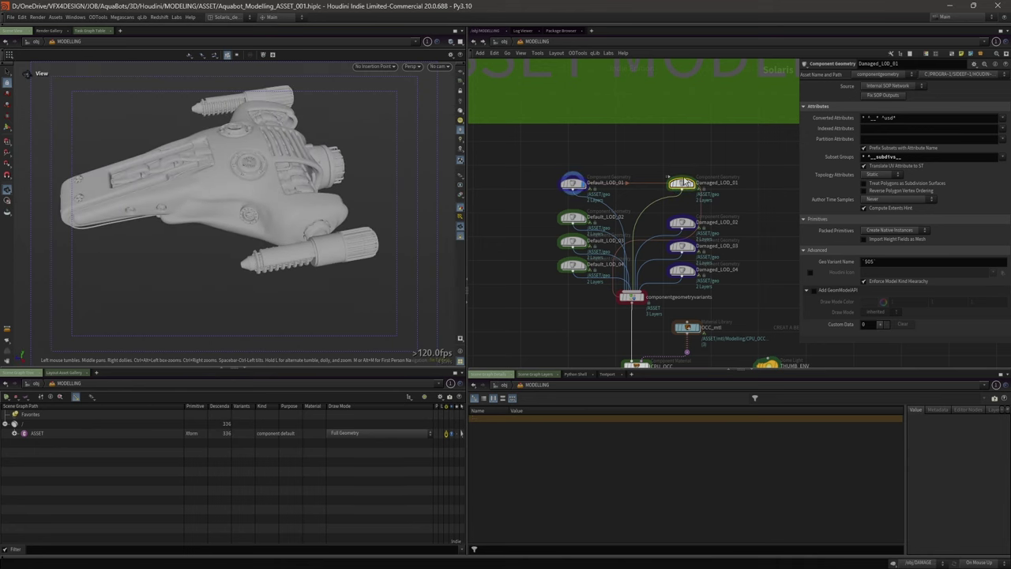
pyautogui.click(692, 185)
pyautogui.moveTo(237, 162); pyautogui.dragTo(314, 226)
# - Select Default_LOD_02, Default_LOD_03 and Default_LOD_04 together and view the damaged ship from above
pyautogui.scroll(-3, 692, 210)
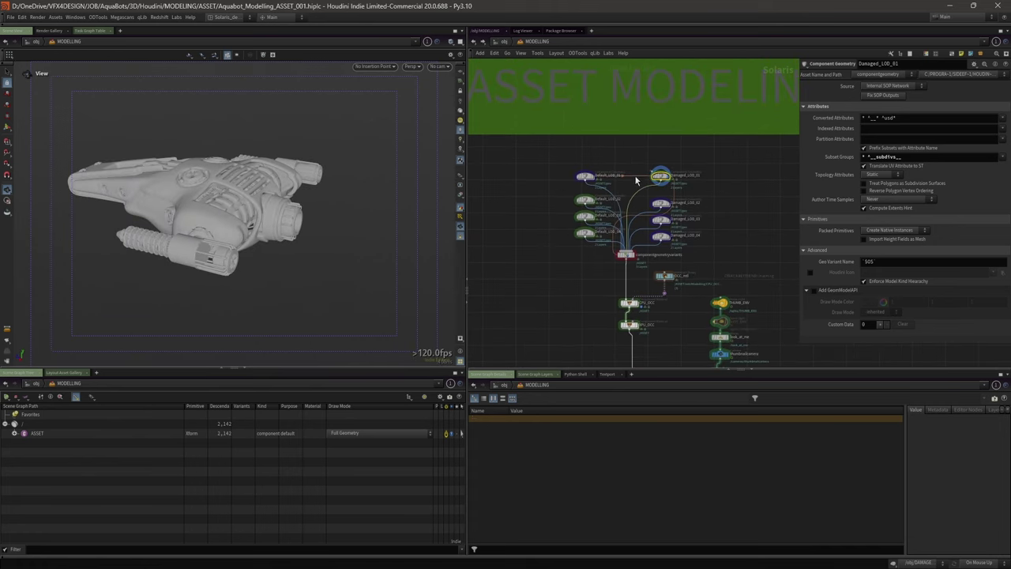
pyautogui.scroll(2, 546, 210)
pyautogui.moveTo(537, 196); pyautogui.dragTo(602, 266)
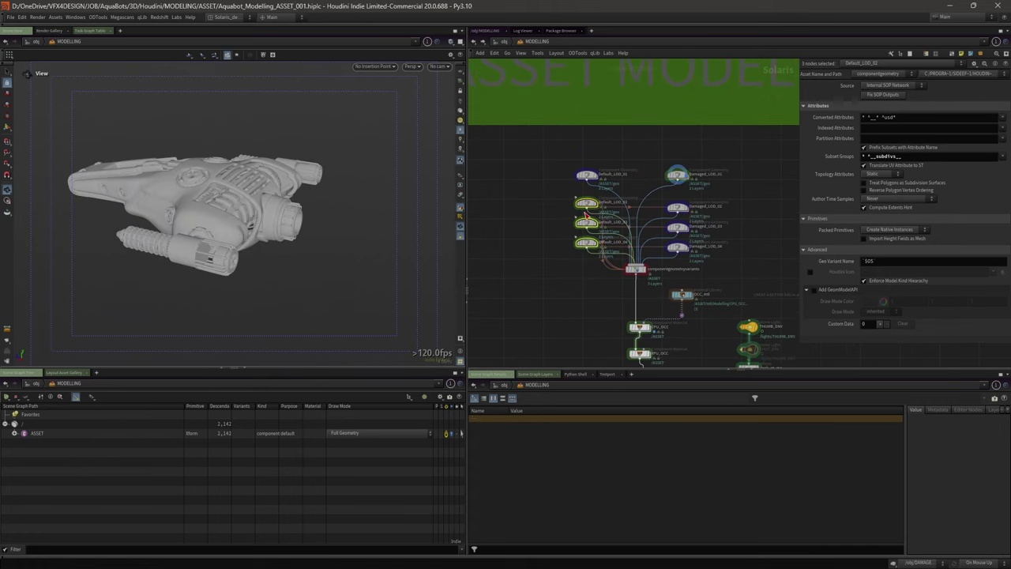
pyautogui.moveTo(226, 167); pyautogui.dragTo(372, 208)
pyautogui.moveTo(598, 249); pyautogui.dragTo(543, 228, button='middle')
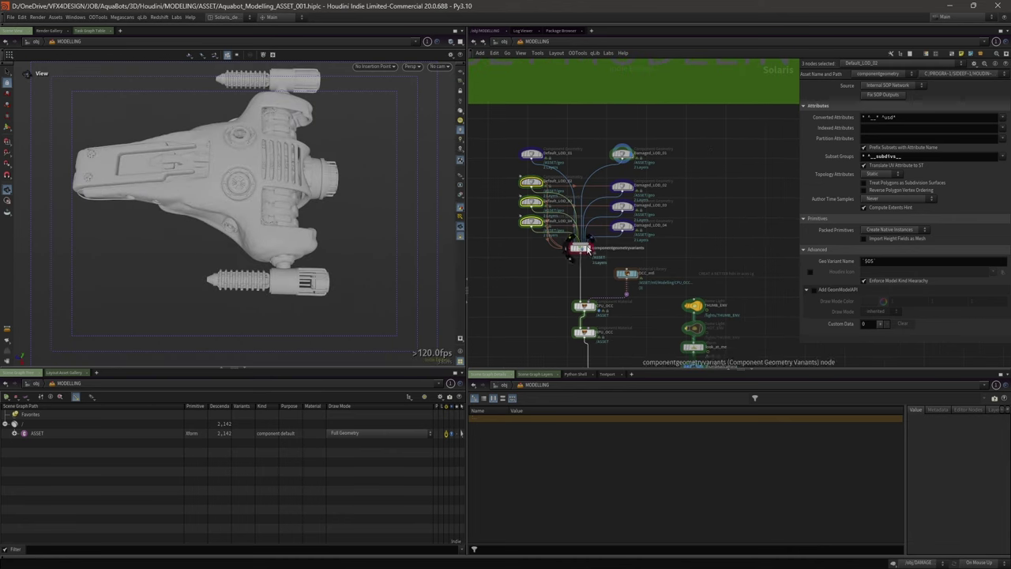
# - Select componentgeometryvariants to review its input variants, and look over the nodes down to the AQUA_BOT output
pyautogui.click(582, 250)
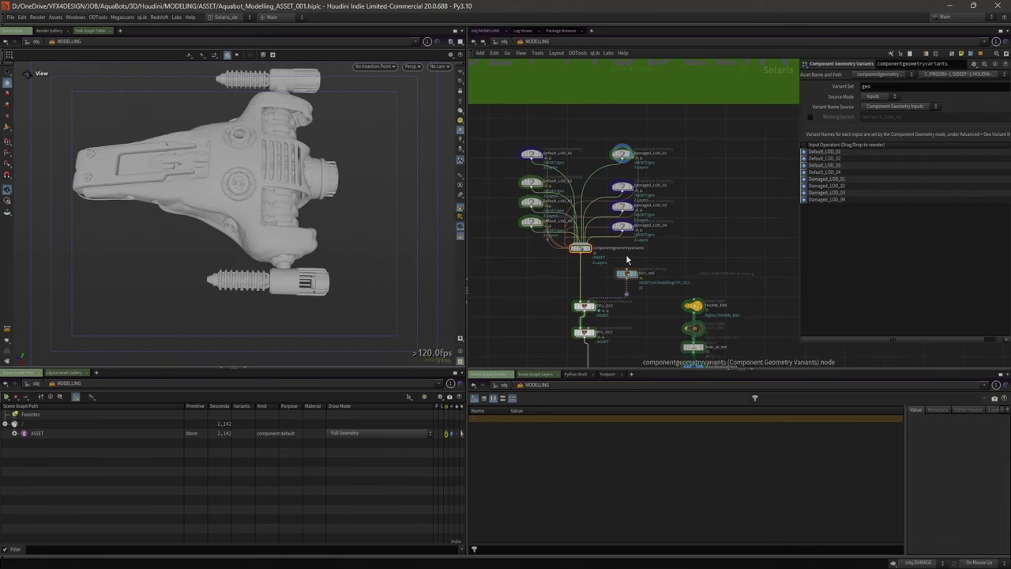
pyautogui.moveTo(672, 254); pyautogui.dragTo(670, 201, button='middle')
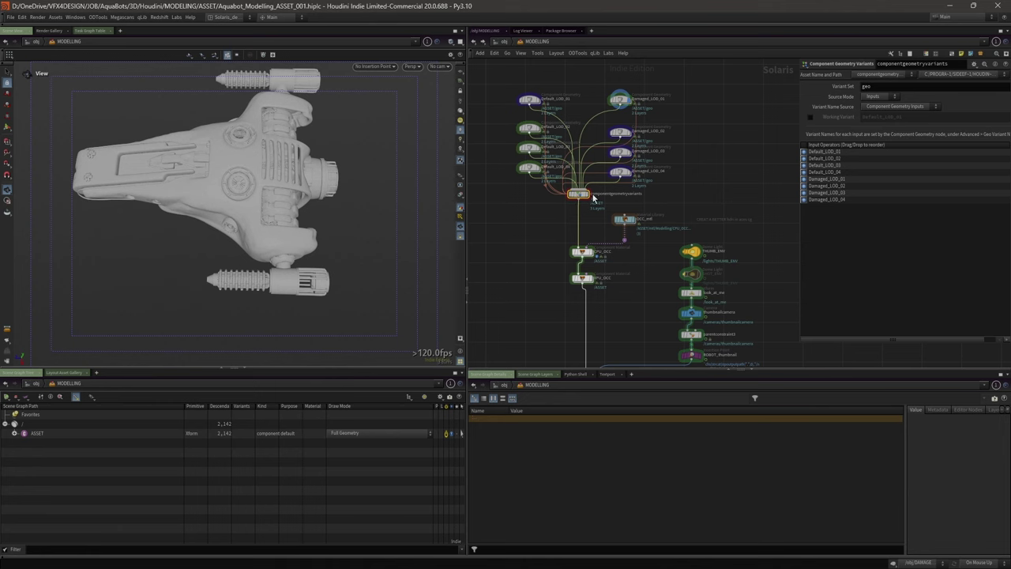
pyautogui.moveTo(225, 151); pyautogui.dragTo(569, 200)
pyautogui.scroll(-2, 662, 201)
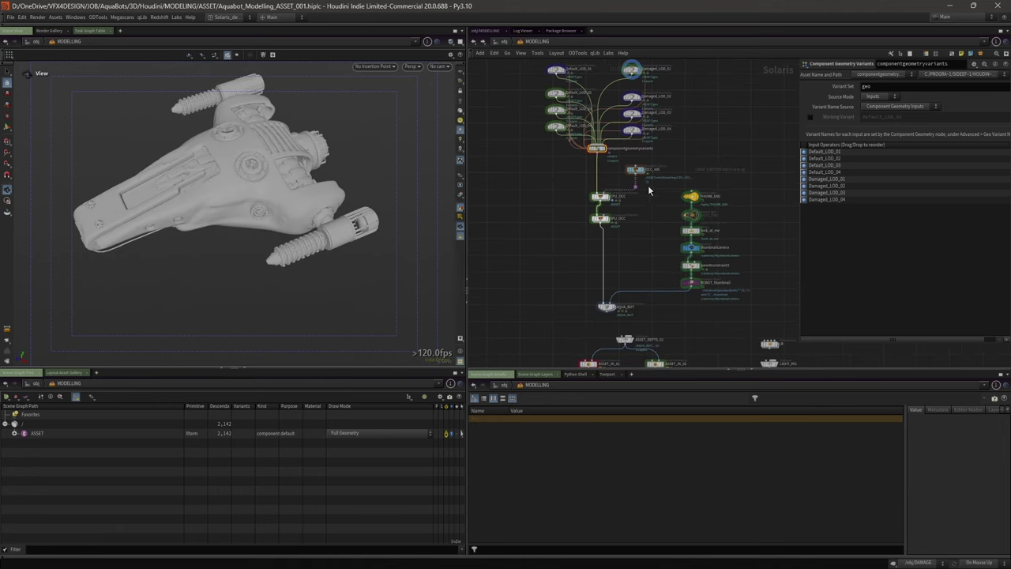
# - Show the OCC_mtl material library's settings and expand the ASSET primitive in the scene graph
pyautogui.scroll(2, 661, 200)
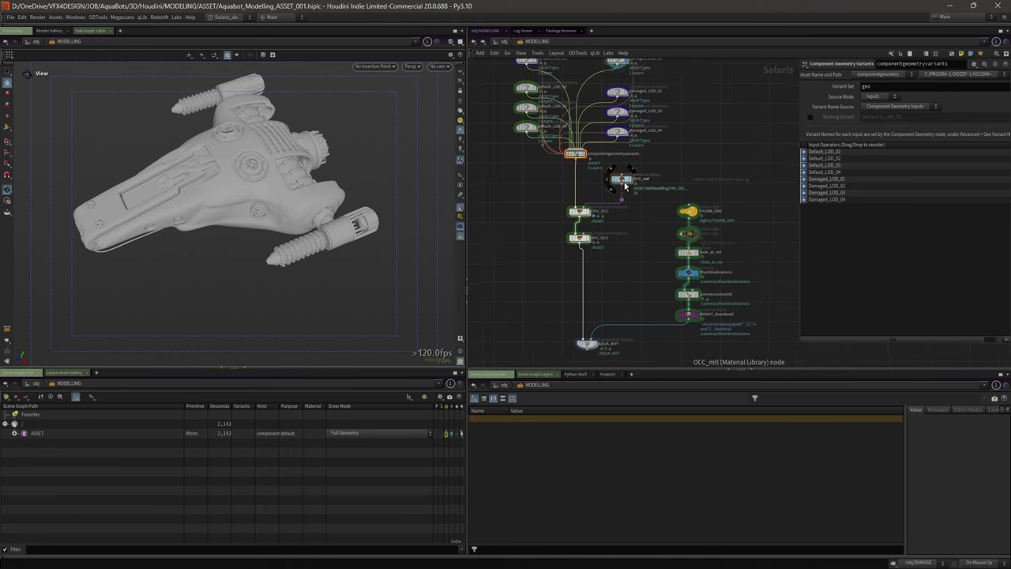
pyautogui.click(623, 181)
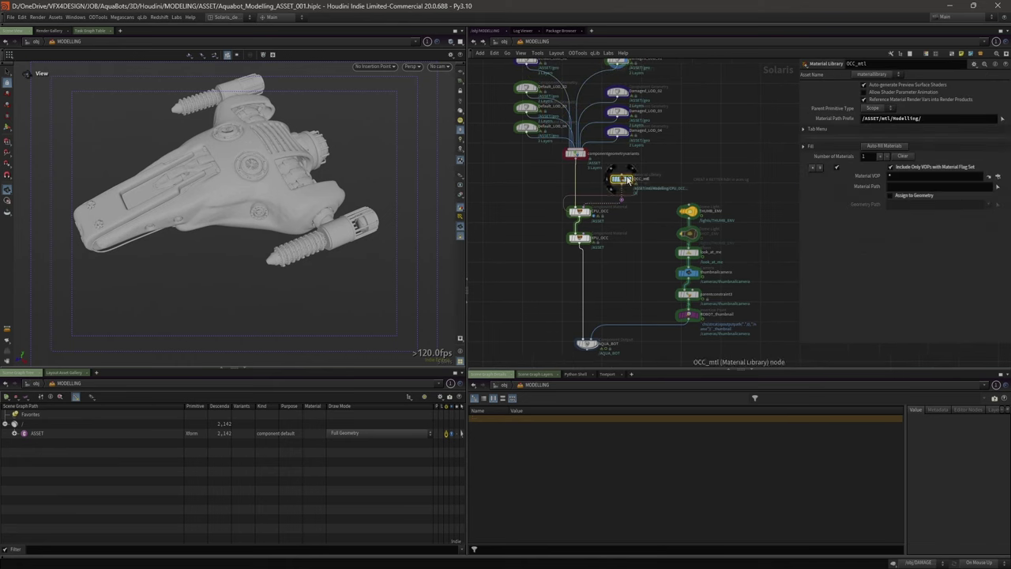
pyautogui.click(15, 433)
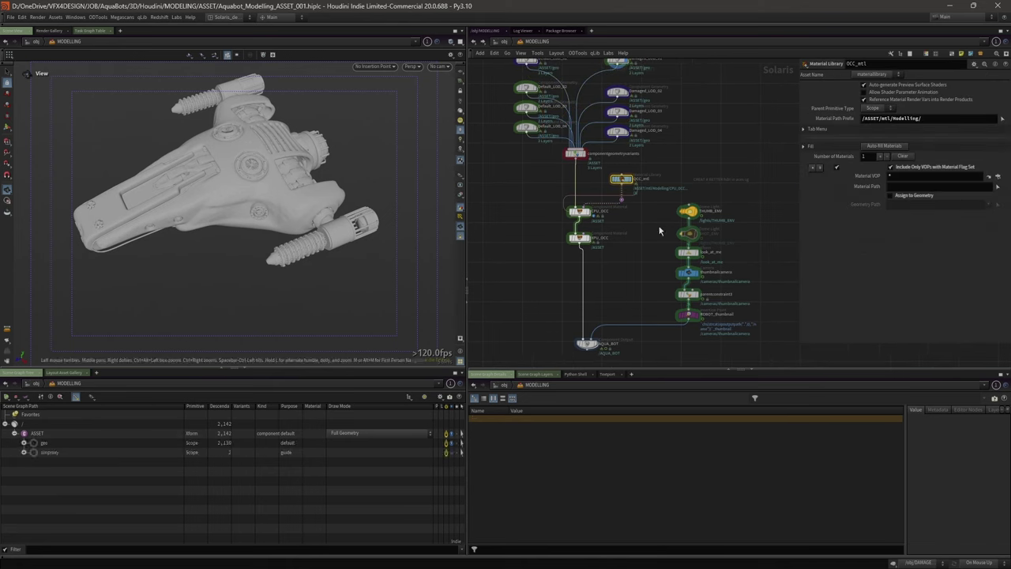
pyautogui.moveTo(596, 346)
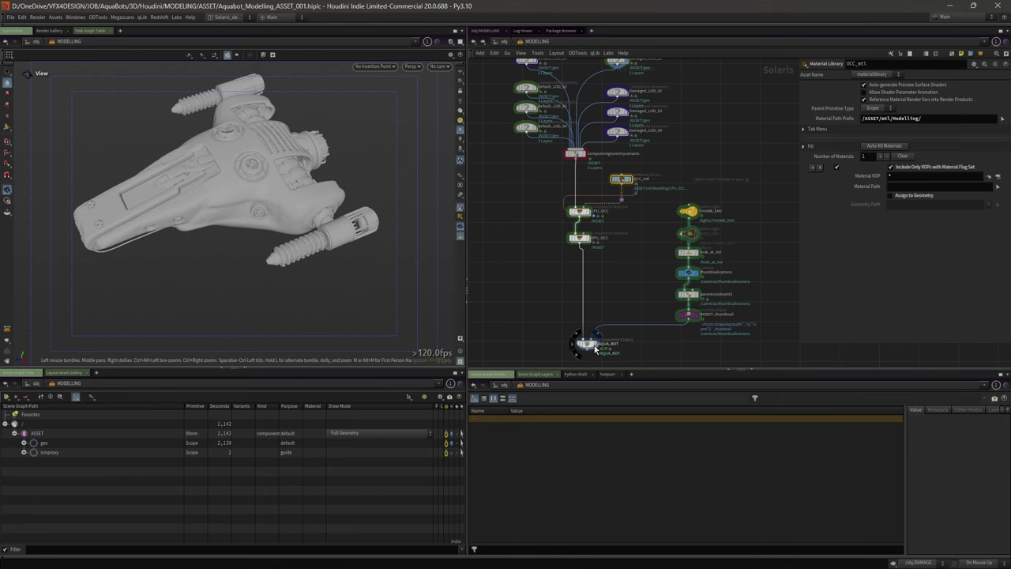
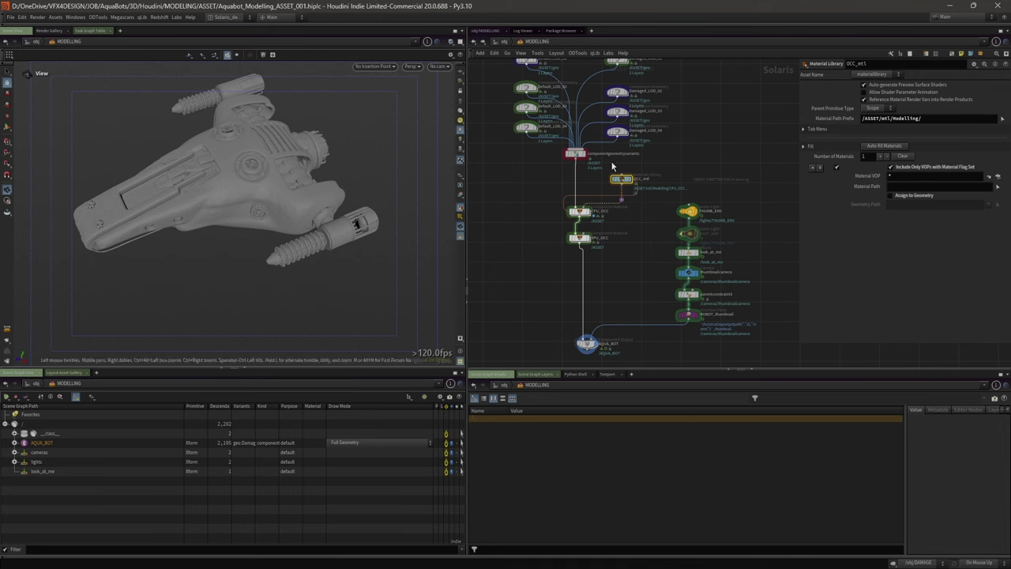
# - Open the OCC_mtl material network and examine the robot model's hull from several angles in the viewport
pyautogui.moveTo(621, 250); pyautogui.dragTo(620, 264, button='middle')
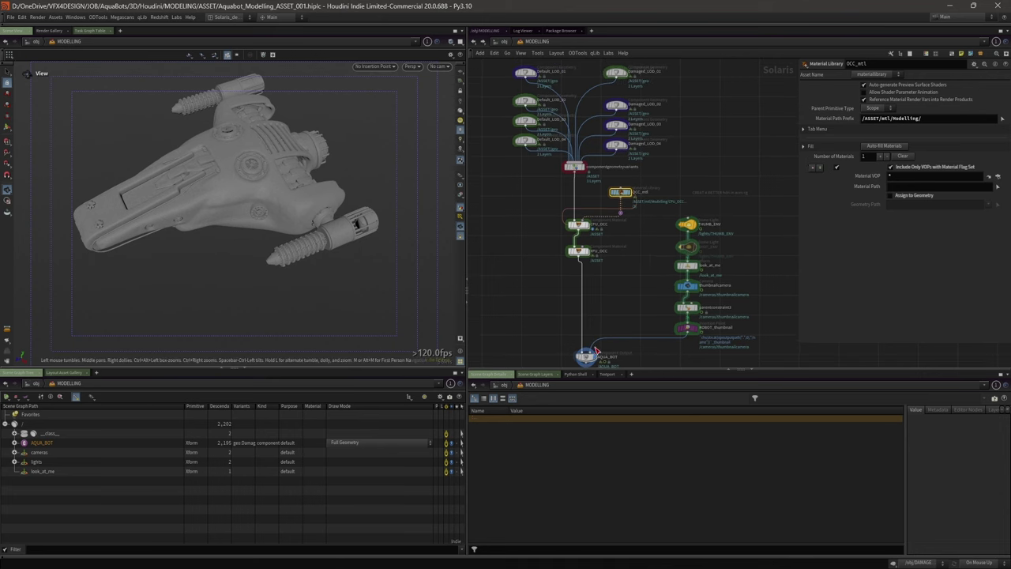
pyautogui.doubleClick(624, 195)
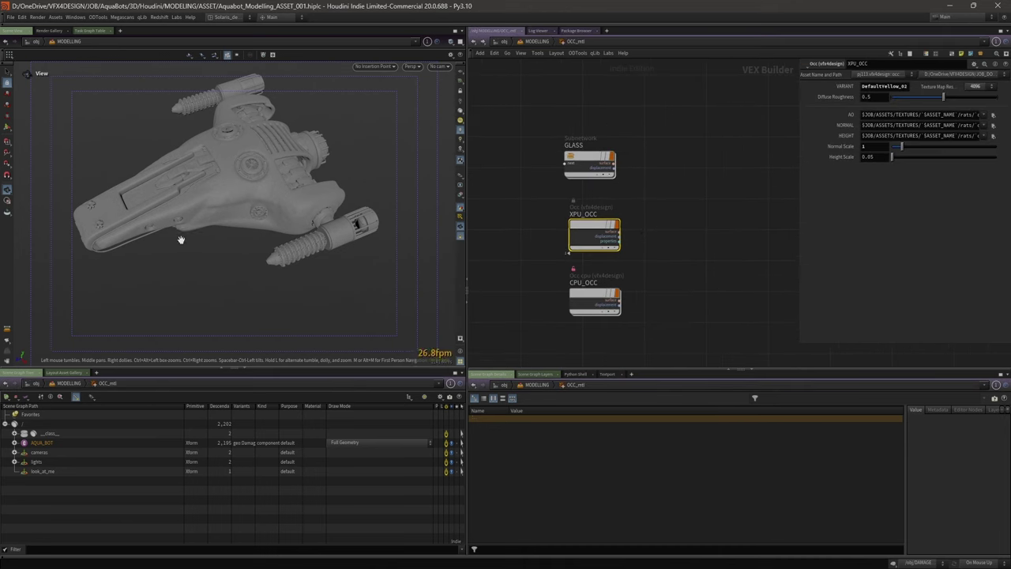
pyautogui.moveTo(180, 235); pyautogui.dragTo(321, 158)
pyautogui.moveTo(140, 244)
pyautogui.mouseDown()
pyautogui.moveTo(261, 223)
pyautogui.moveTo(244, 221)
pyautogui.moveTo(309, 233)
pyautogui.moveTo(244, 243)
pyautogui.mouseUp()
pyautogui.scroll(5, 309, 232)
pyautogui.scroll(-5, 244, 243)
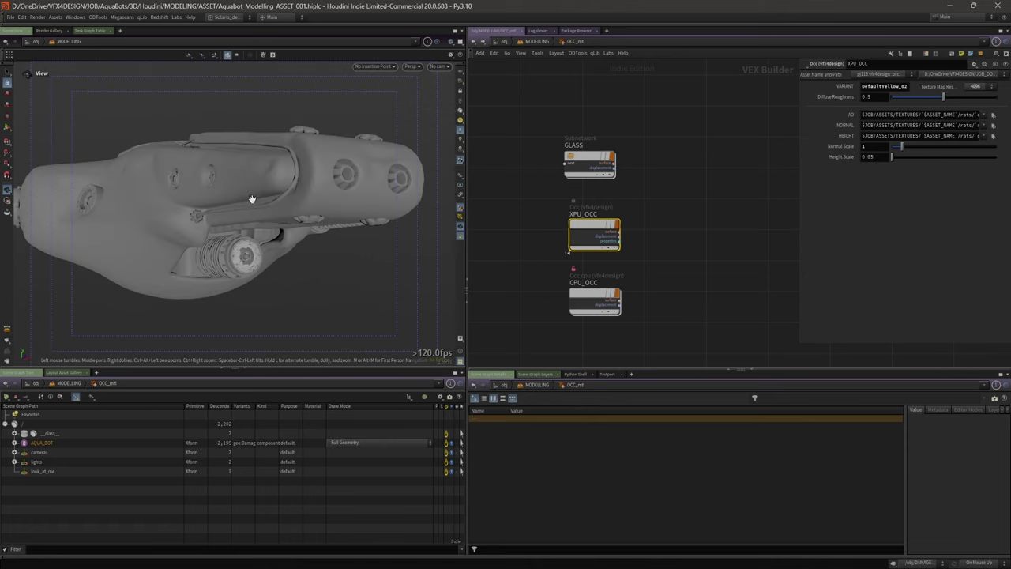
pyautogui.press('w')
pyautogui.moveTo(257, 196); pyautogui.dragTo(284, 203)
pyautogui.press('w')
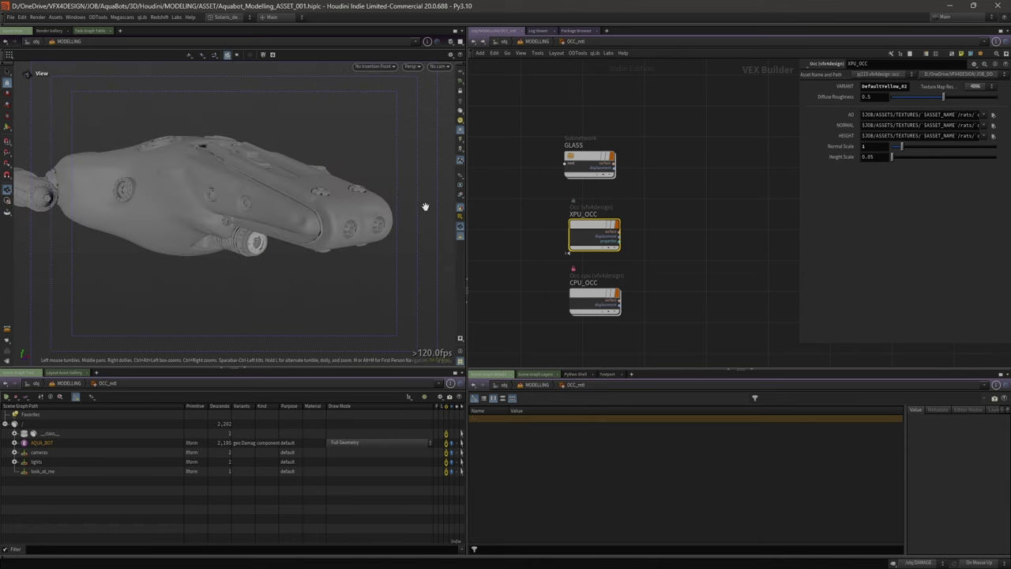
# - Return to the MODELLING network and show the AQUA_BOT component output's settings in a wider parameter area
pyautogui.click(538, 44)
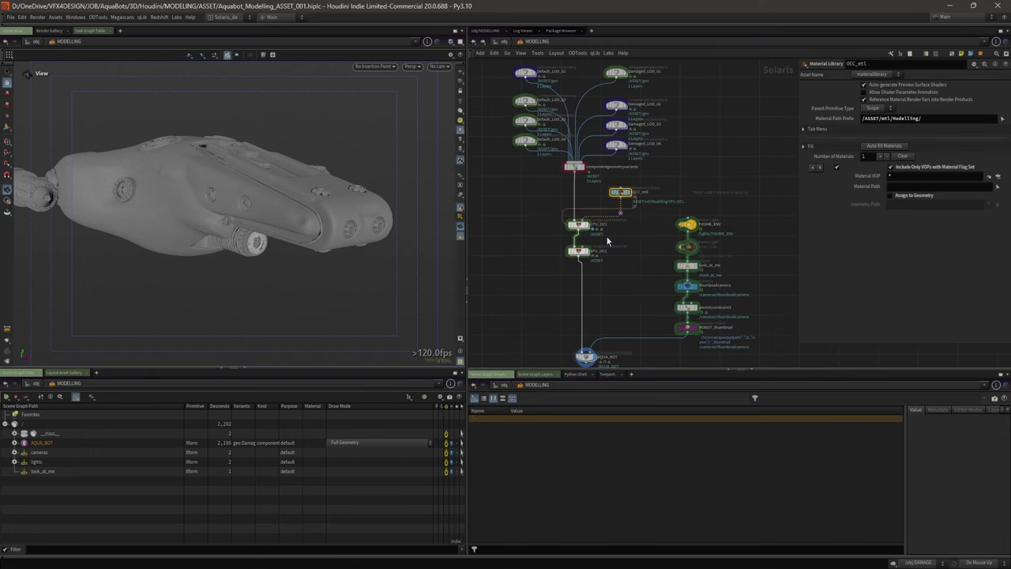
pyautogui.click(577, 297)
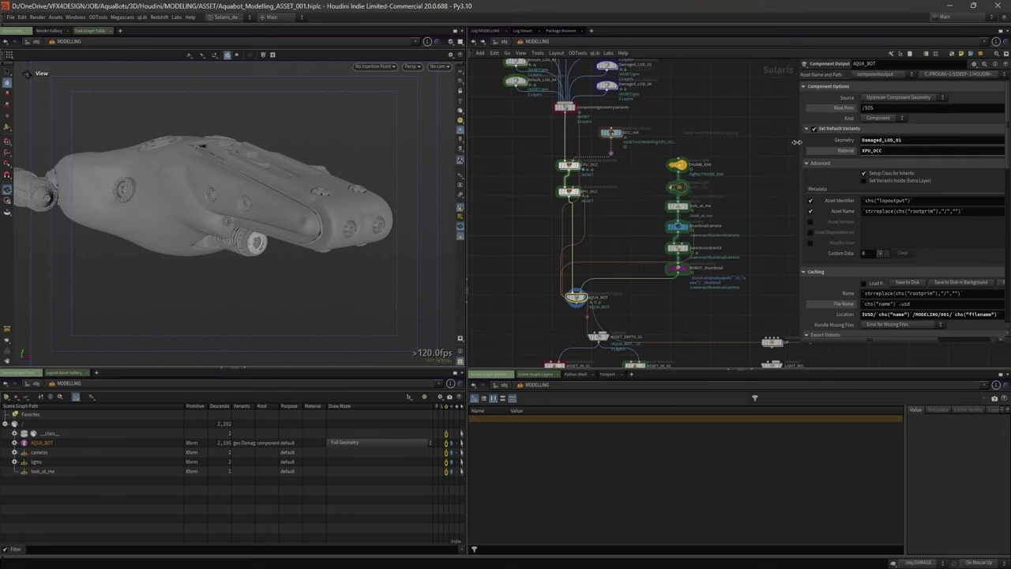
pyautogui.moveTo(800, 144); pyautogui.dragTo(725, 158)
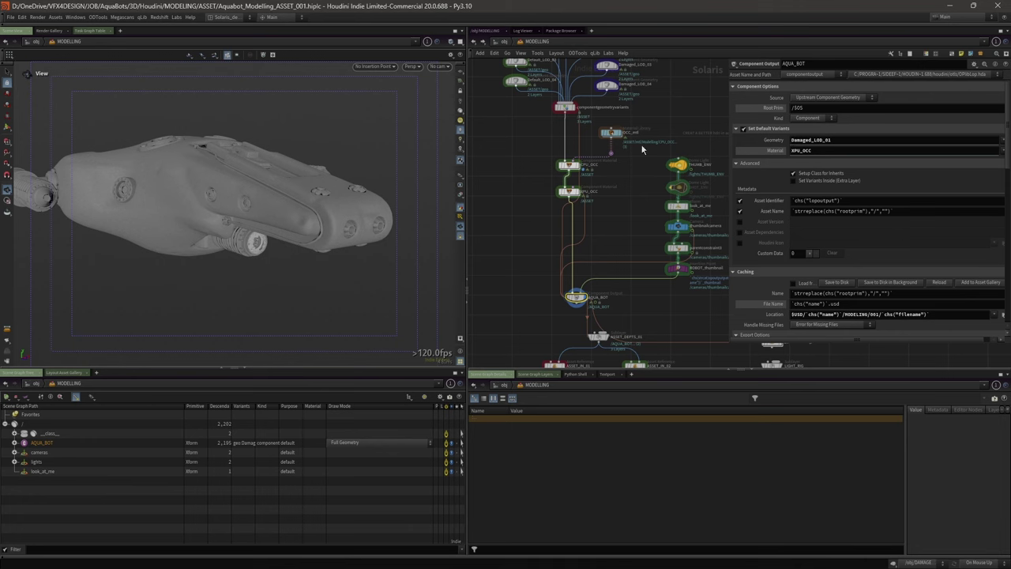
pyautogui.moveTo(660, 129); pyautogui.dragTo(658, 211, button='middle')
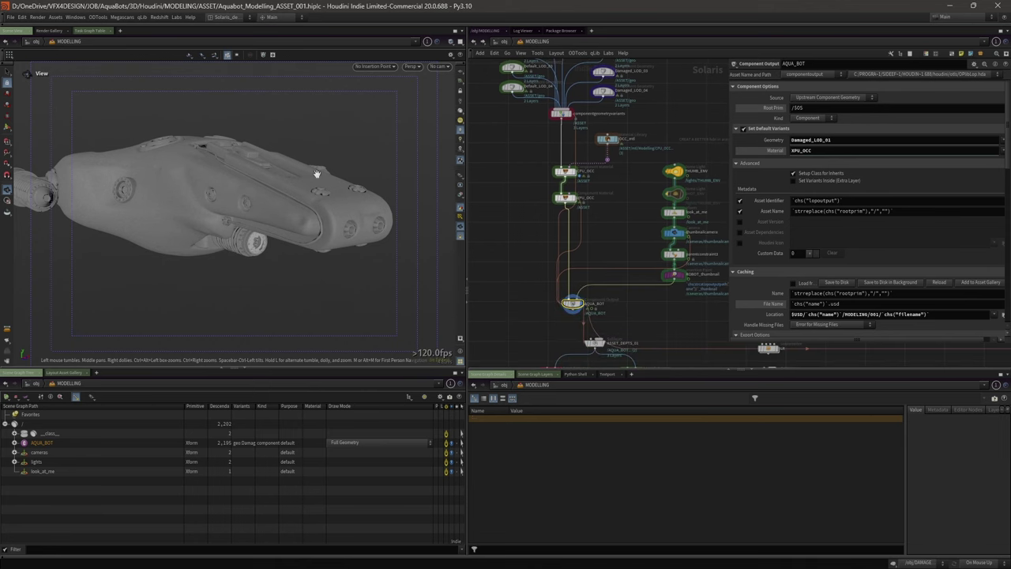
# - Turn off guide geometry in the viewport and apply the Preview display purpose
pyautogui.moveTo(315, 176)
pyautogui.mouseDown()
pyautogui.moveTo(309, 197)
pyautogui.moveTo(302, 164)
pyautogui.mouseUp()
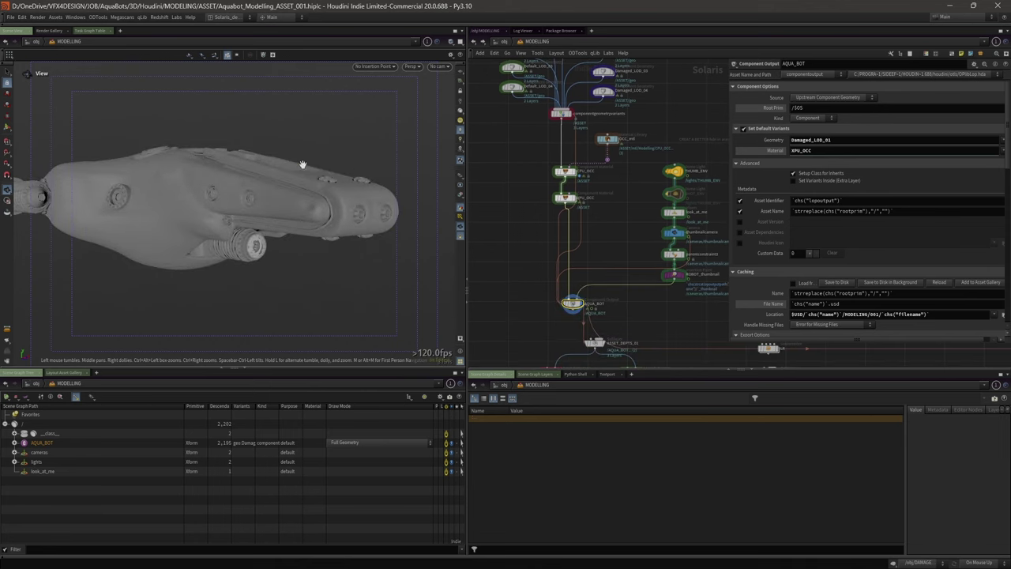
pyautogui.click(463, 177)
pyautogui.click(481, 239)
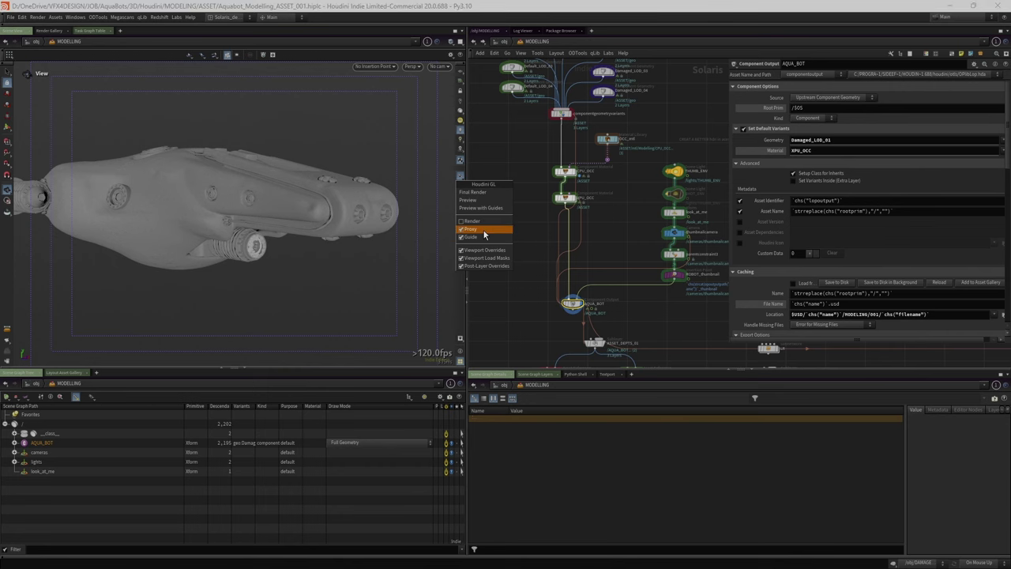
pyautogui.click(463, 177)
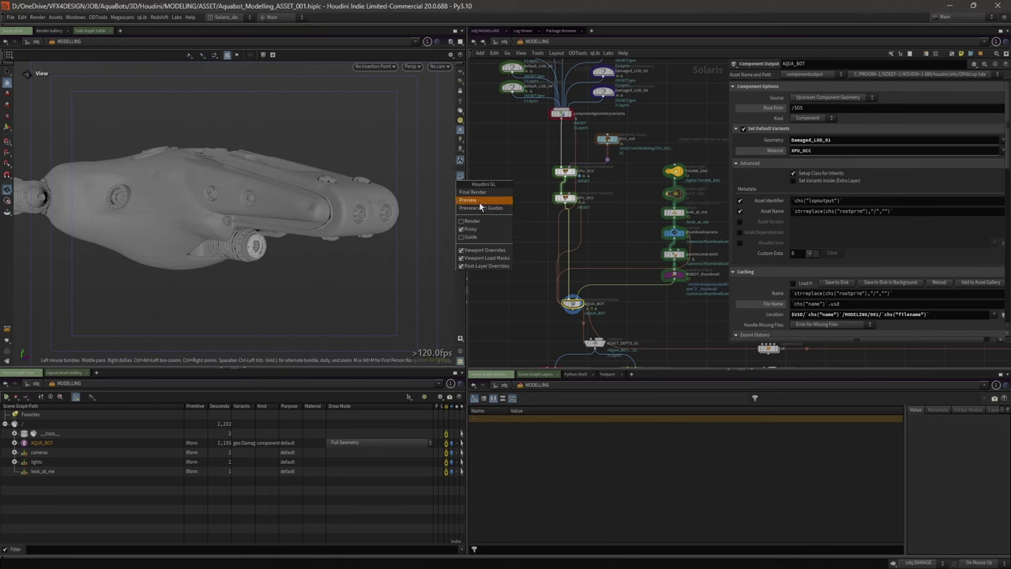
pyautogui.click(480, 202)
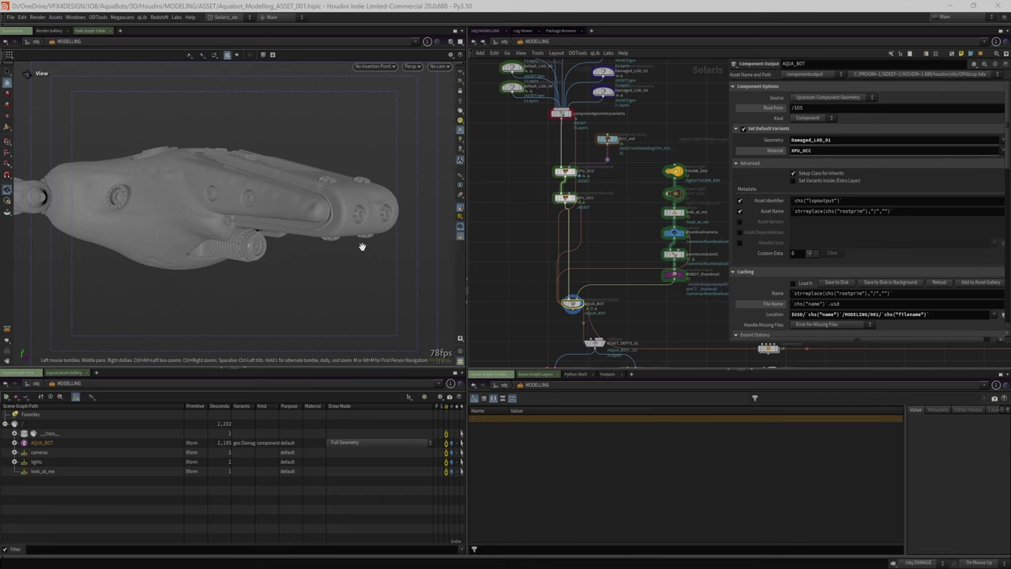
# - Examine the hull's nose and panel grooves up close and from the side
pyautogui.moveTo(362, 246); pyautogui.dragTo(252, 240)
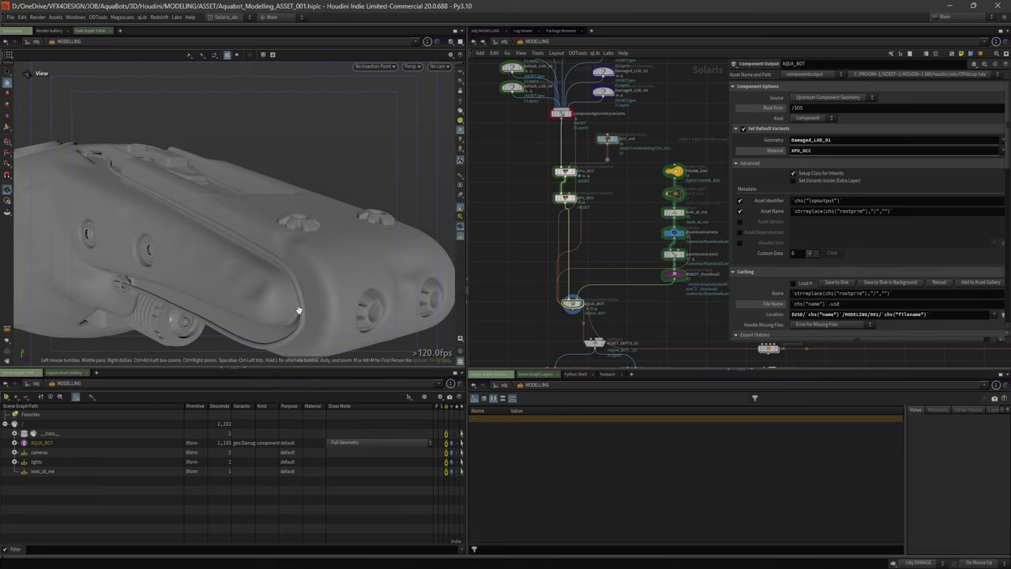
pyautogui.moveTo(289, 294); pyautogui.dragTo(477, 270, button='right')
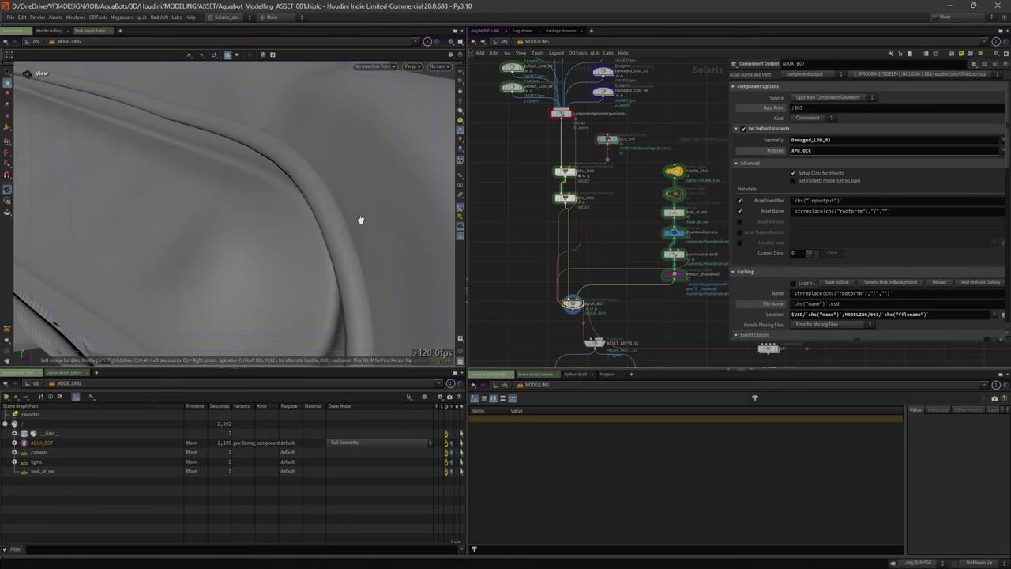
pyautogui.moveTo(360, 220); pyautogui.dragTo(212, 246)
pyautogui.moveTo(212, 246); pyautogui.dragTo(182, 257, button='right')
pyautogui.moveTo(183, 258); pyautogui.dragTo(183, 248, button='middle')
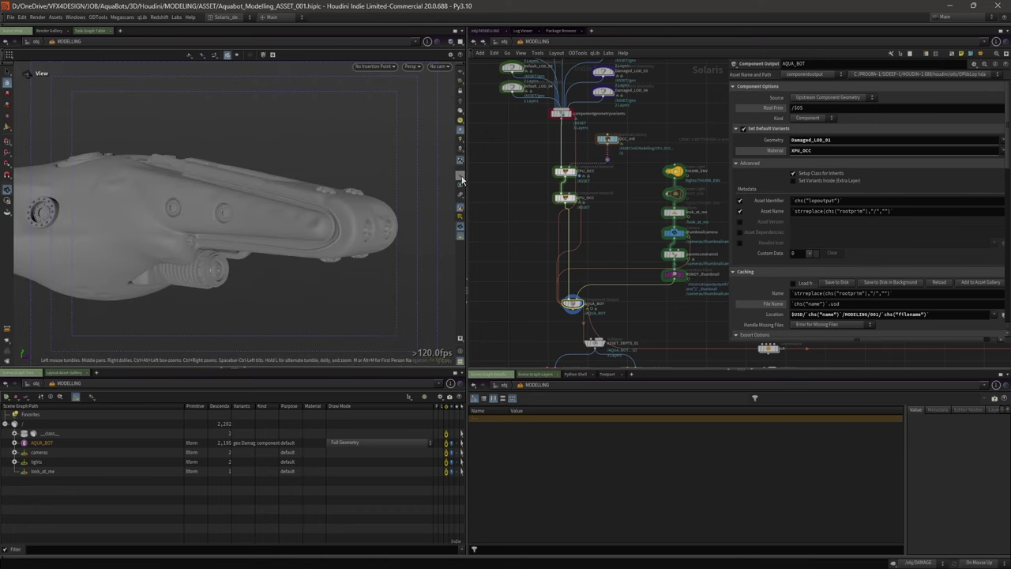
# - Open the OCC_mtl network and review the GLASS, CPU_OCC and XPU_OCC materials, widening the parameter area for the XPU_OCC texture paths
pyautogui.doubleClick(610, 144)
pyautogui.click(593, 158)
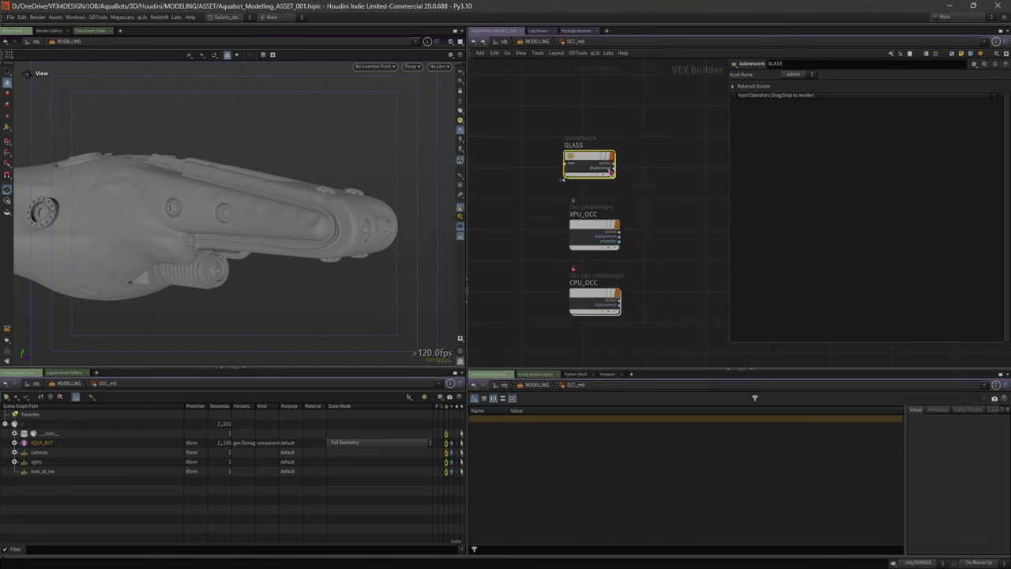
pyautogui.scroll(2, 613, 188)
pyautogui.click(561, 217)
pyautogui.click(570, 286)
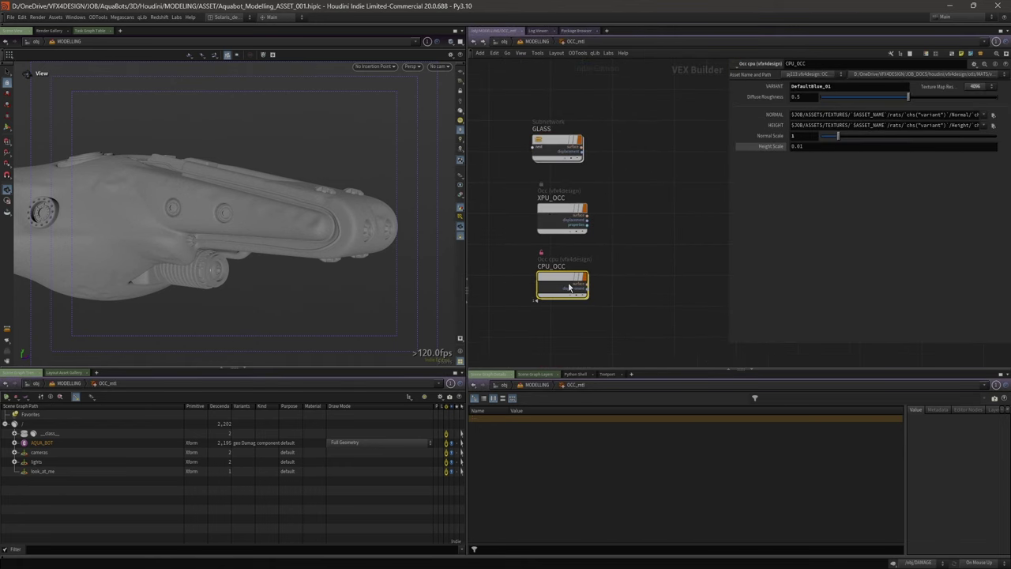
pyautogui.click(551, 207)
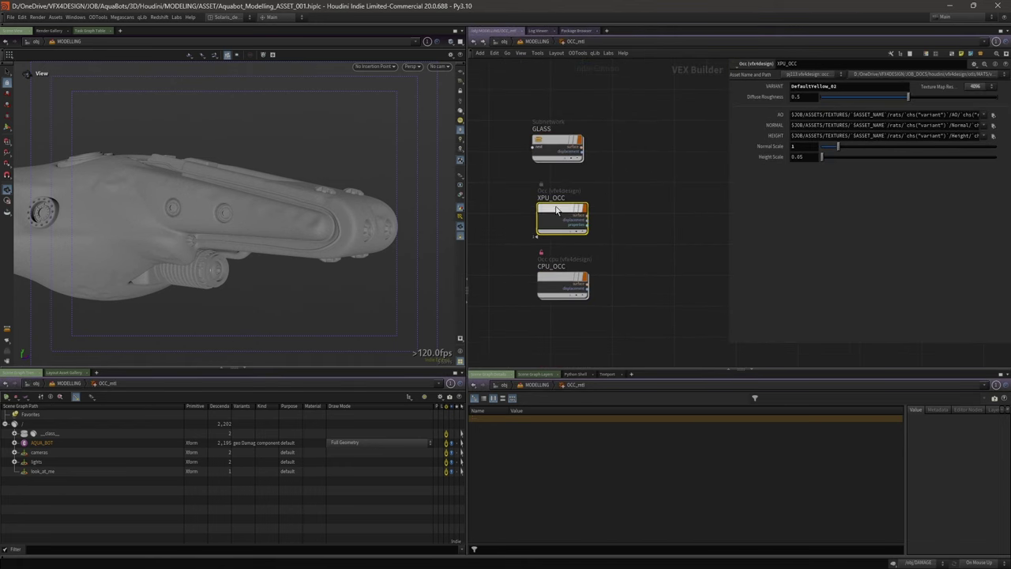
pyautogui.moveTo(507, 203); pyautogui.dragTo(514, 203, button='middle')
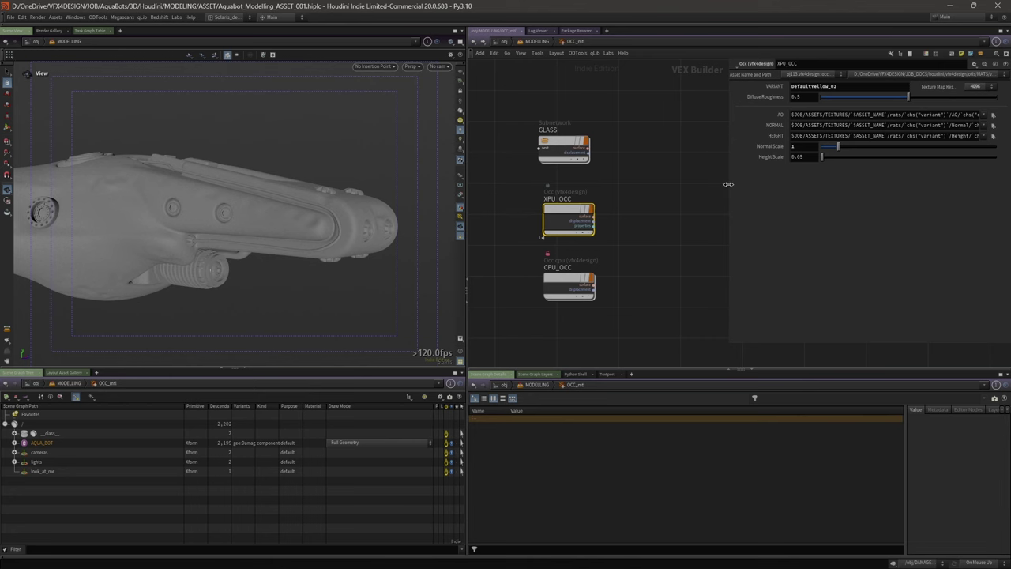
pyautogui.moveTo(728, 184); pyautogui.dragTo(627, 193)
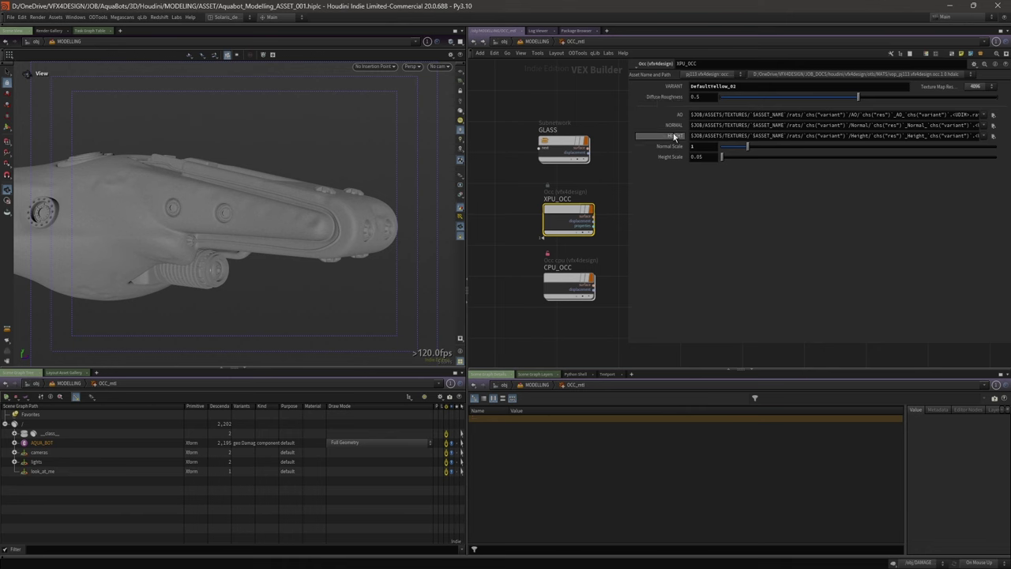
# - Look inside the locked XPU_OCC material, go back up one level and allow editing of its contents
pyautogui.doubleClick(579, 213)
pyautogui.scroll(-6, 607, 217)
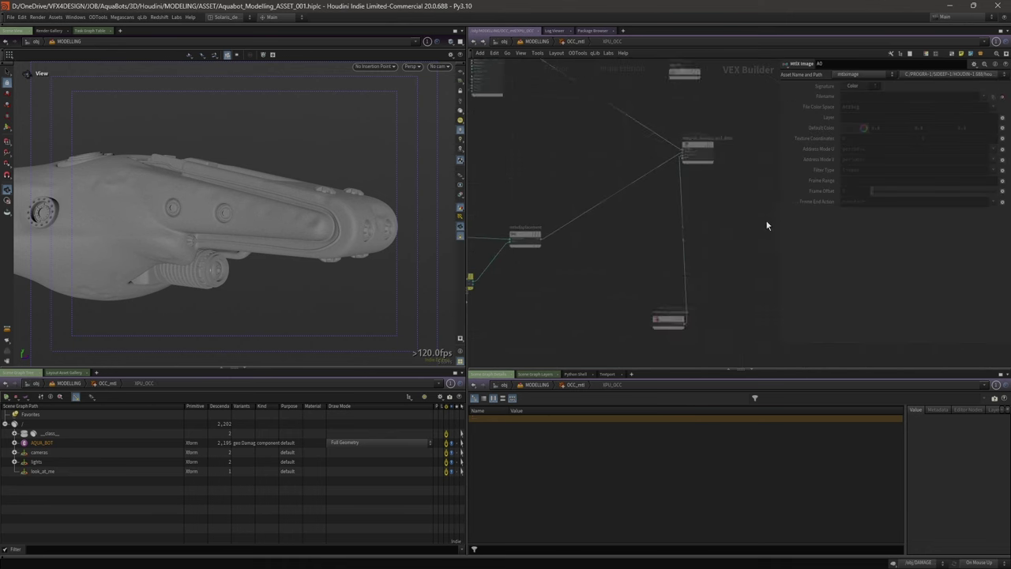
pyautogui.press('u')
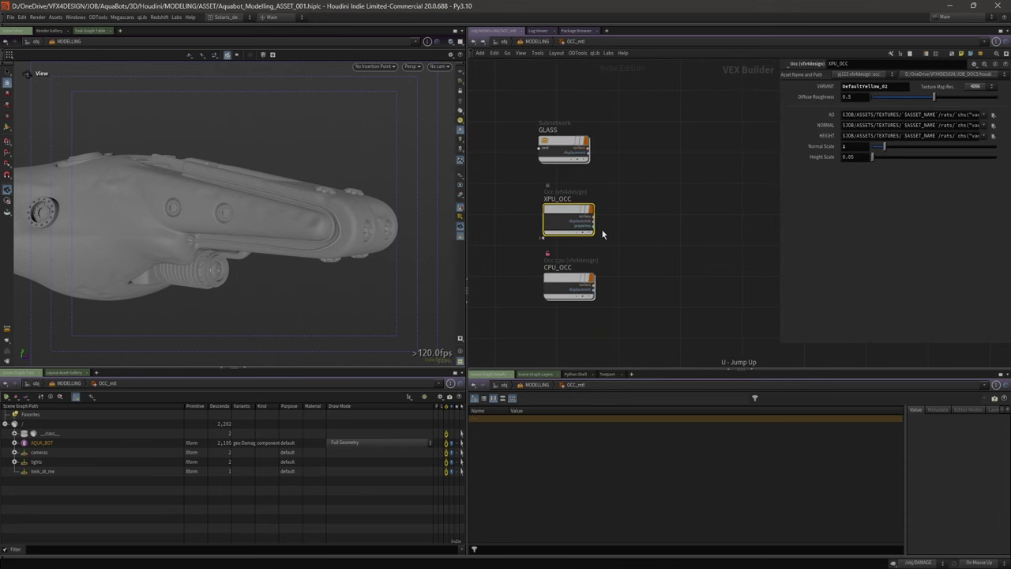
pyautogui.rightClick(565, 212)
pyautogui.click(603, 309)
# - Open the XPU_OCC network and examine the settings of the AO image, color correct and normal image nodes
pyautogui.doubleClick(572, 214)
pyautogui.scroll(6, 517, 129)
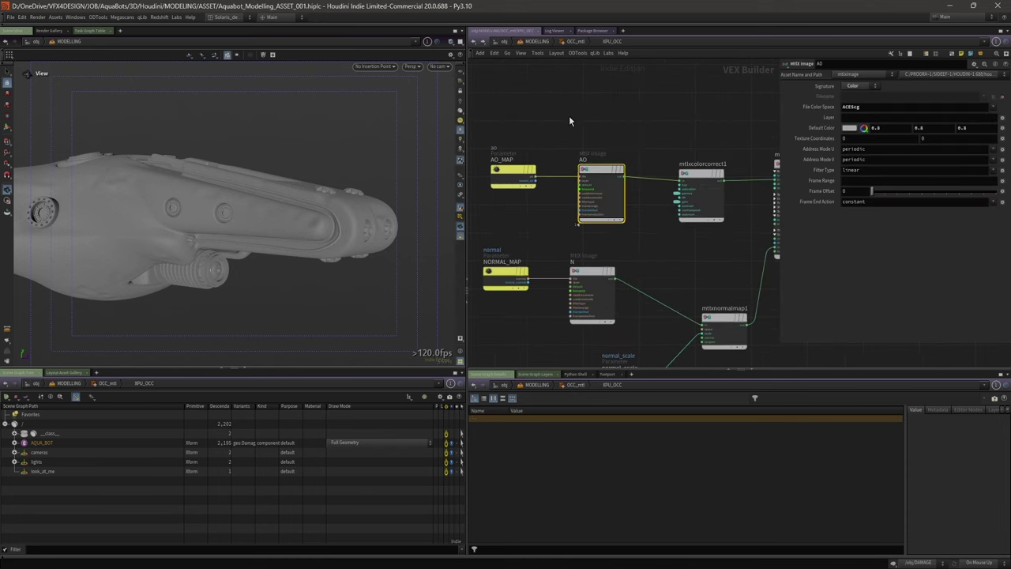
pyautogui.scroll(-3, 581, 97)
pyautogui.moveTo(666, 106); pyautogui.dragTo(610, 106, button='middle')
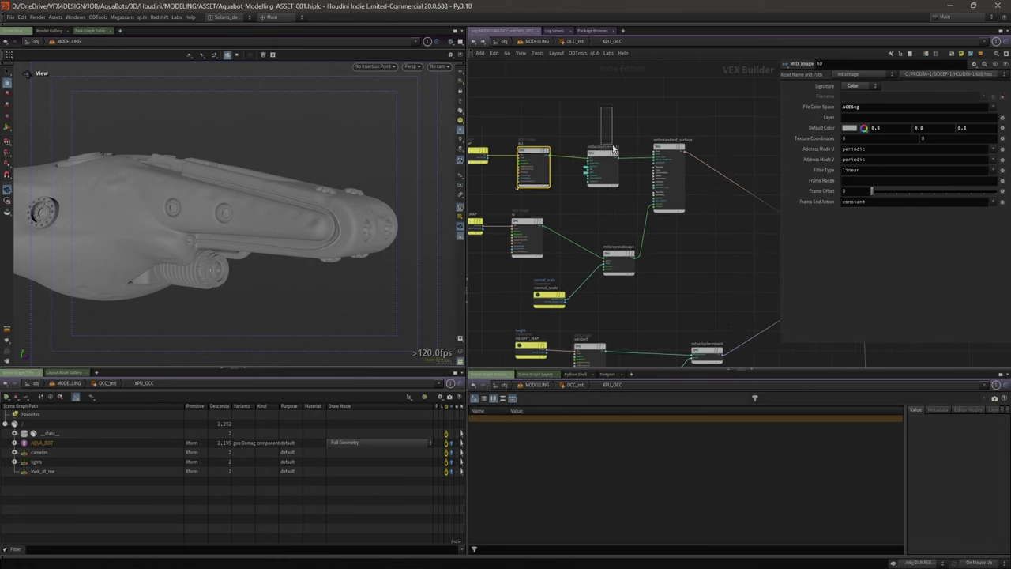
pyautogui.click(615, 165)
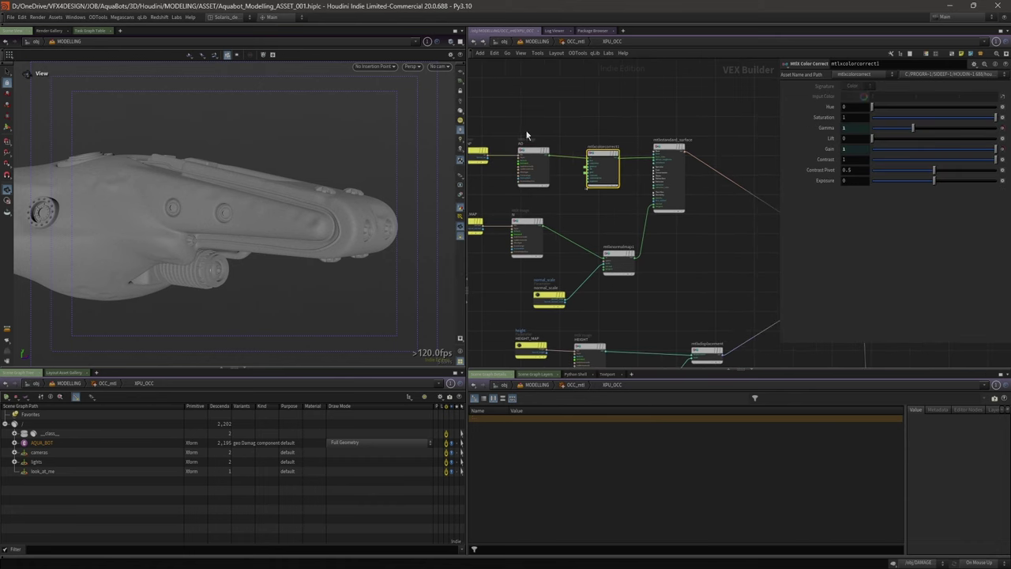
pyautogui.moveTo(591, 238); pyautogui.dragTo(613, 189, button='middle')
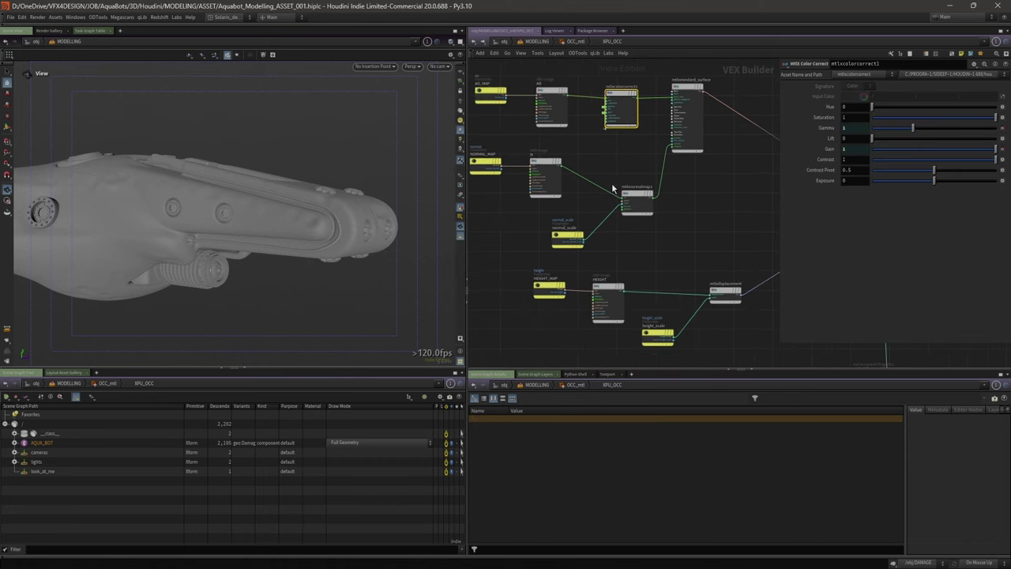
pyautogui.click(542, 164)
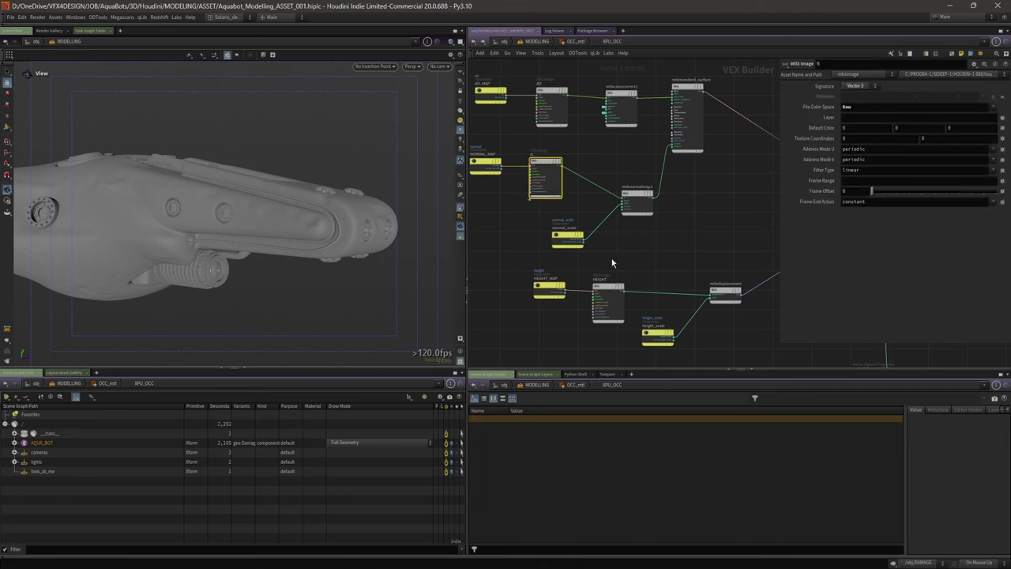
# - Move the material_properties node closer to the material outputs node in the XPU_OCC network
pyautogui.moveTo(653, 256); pyautogui.dragTo(531, 286, button='middle')
pyautogui.moveTo(631, 265)
pyautogui.mouseDown(button='middle')
pyautogui.moveTo(576, 264)
pyautogui.moveTo(490, 240)
pyautogui.mouseUp(button='middle')
pyautogui.moveTo(650, 282); pyautogui.dragTo(644, 221, button='middle')
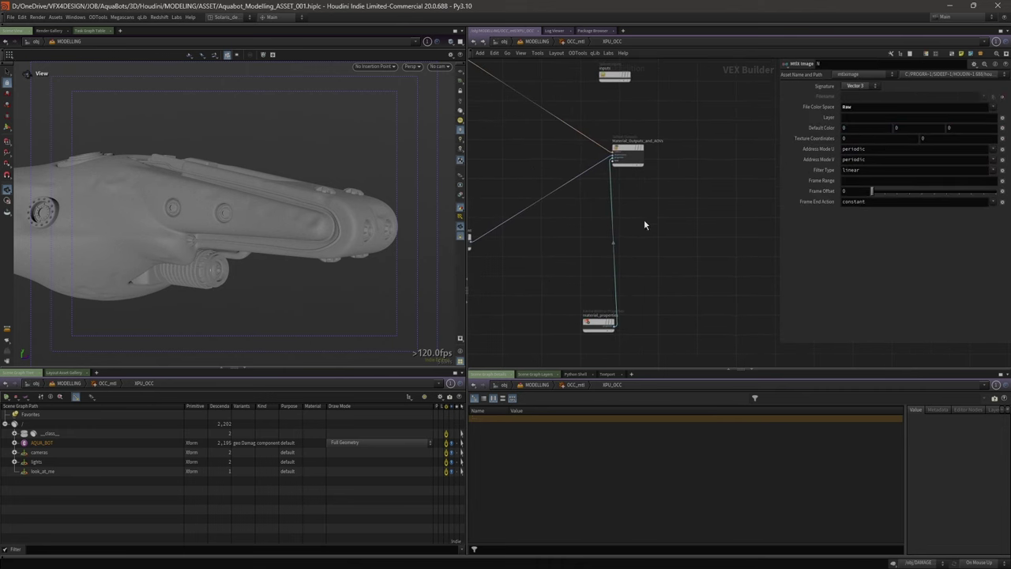
pyautogui.moveTo(600, 324); pyautogui.dragTo(572, 249)
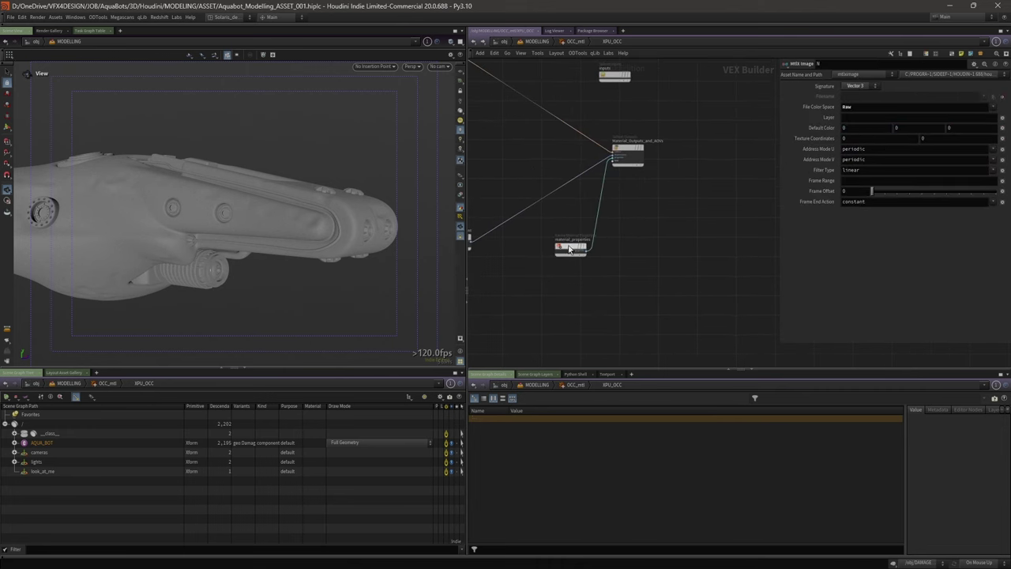
pyautogui.moveTo(572, 119); pyautogui.dragTo(638, 206, button='middle')
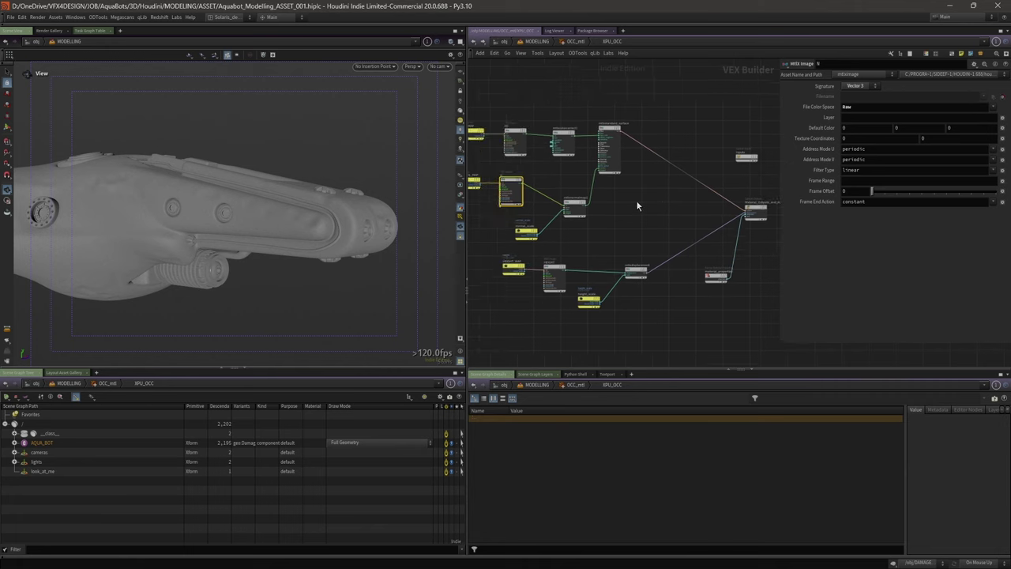
# - Return to the OCC_mtl network, widen the XPU_OCC parameter area and toggle the AO texture path between its expression and resolved path
pyautogui.click(573, 41)
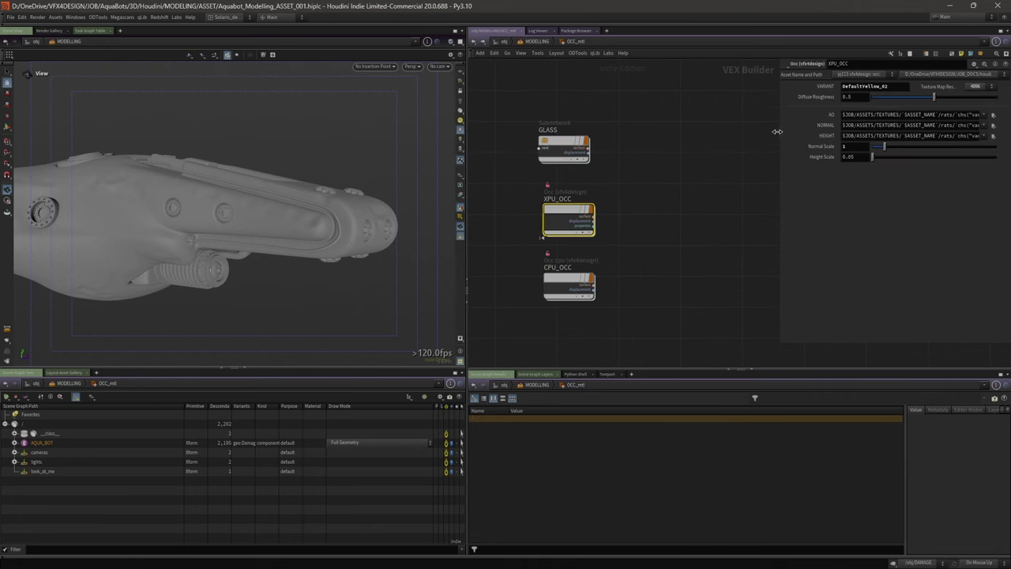
pyautogui.moveTo(778, 132); pyautogui.dragTo(511, 133)
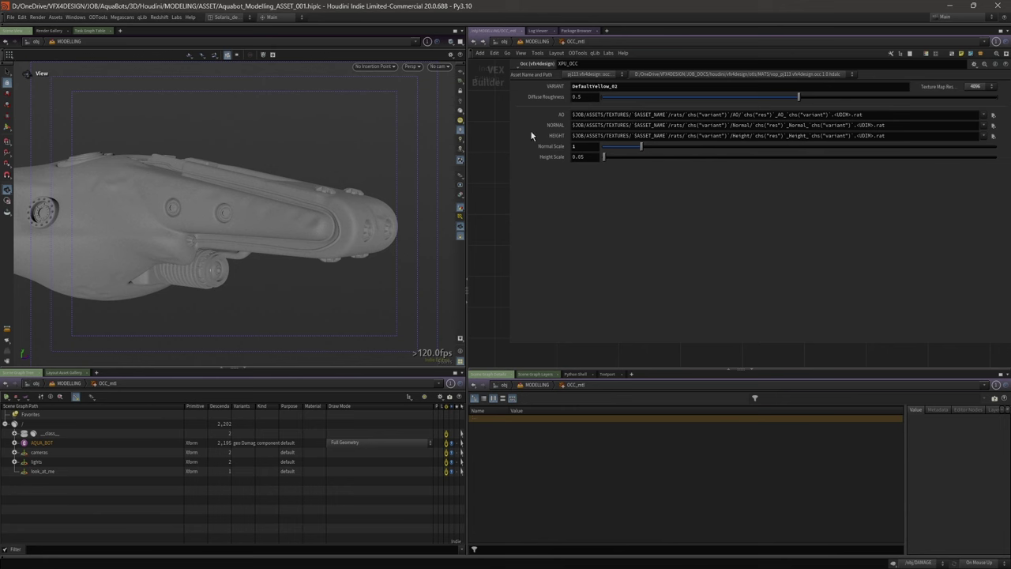
pyautogui.click(549, 114)
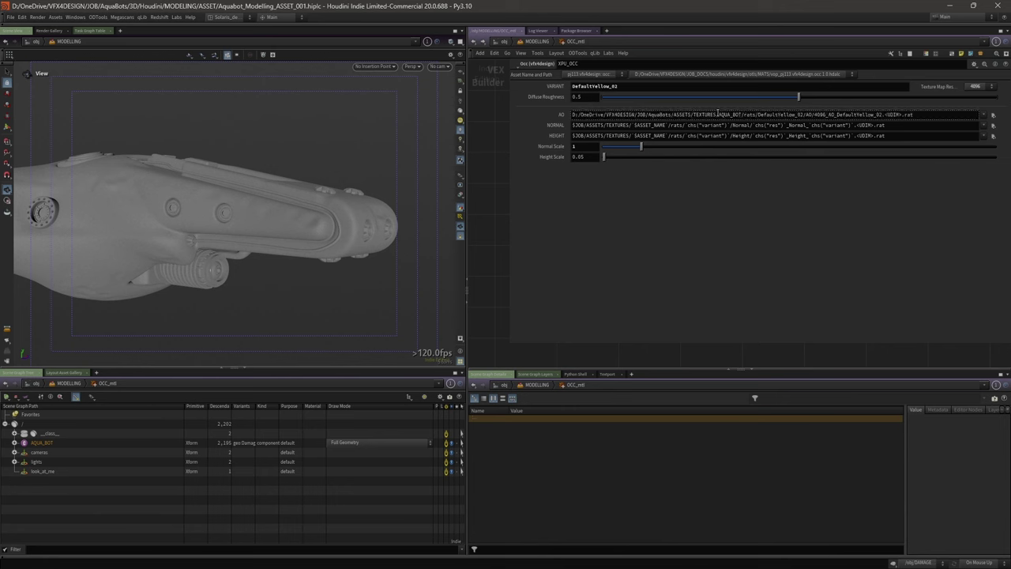
pyautogui.click(561, 115)
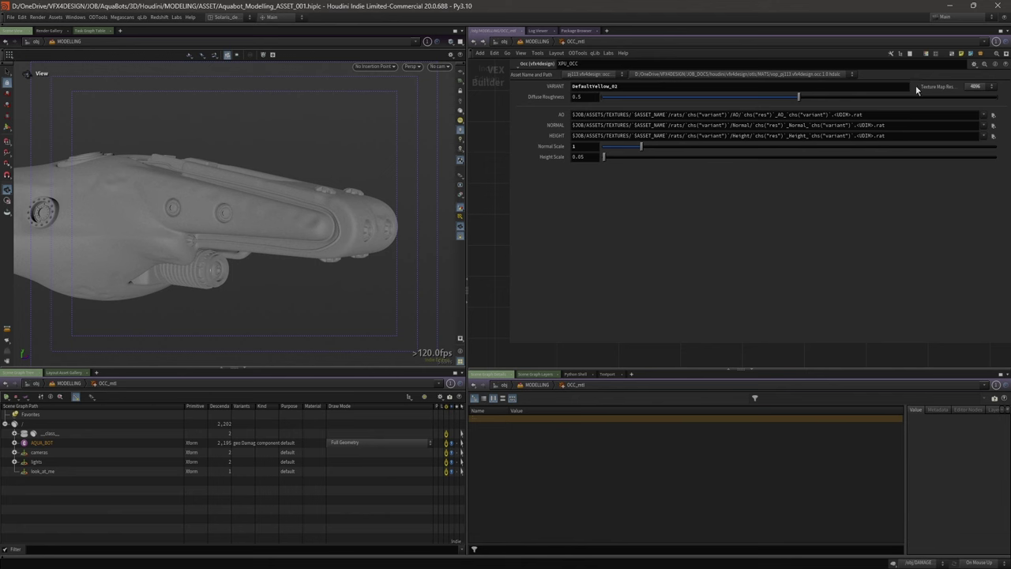
# - Browse the texture variant folders in $JOB/ASSETS/TEXTURES/AQUA_BOT/rats/ from the AO map's file chooser and close it without picking a file
pyautogui.click(994, 115)
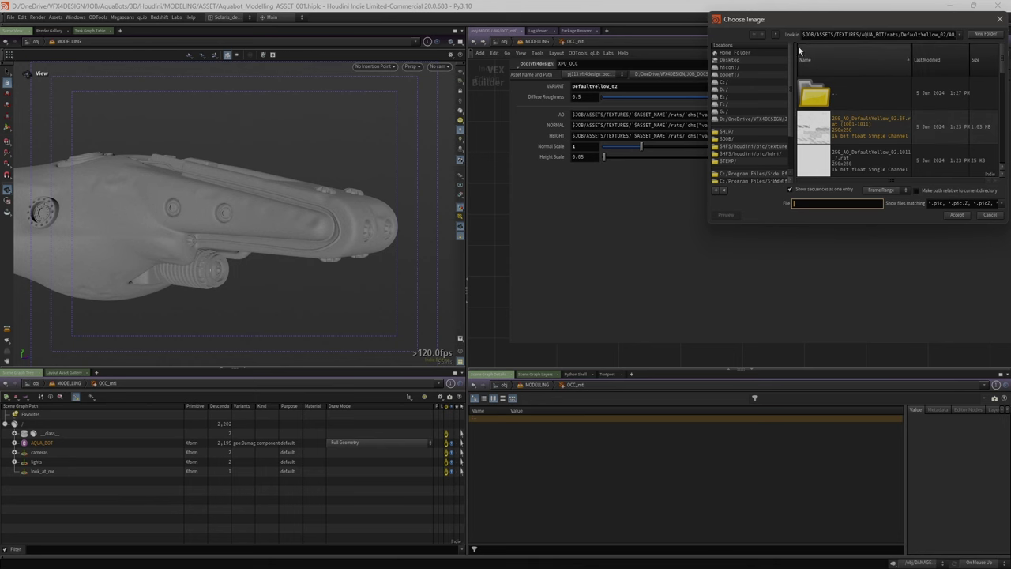
pyautogui.click(774, 34)
pyautogui.click(775, 34)
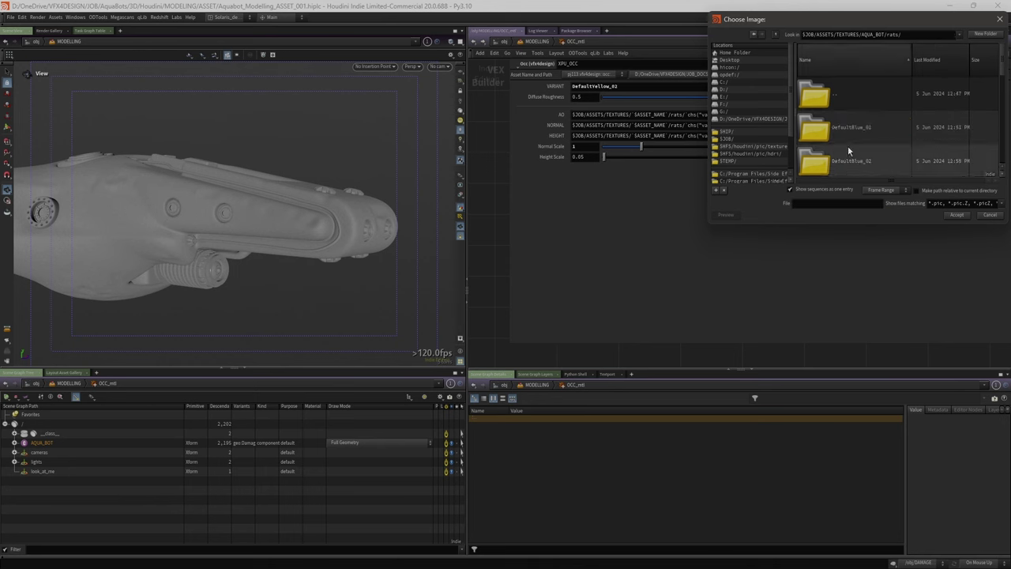
pyautogui.scroll(-5, 848, 142)
pyautogui.scroll(4, 858, 141)
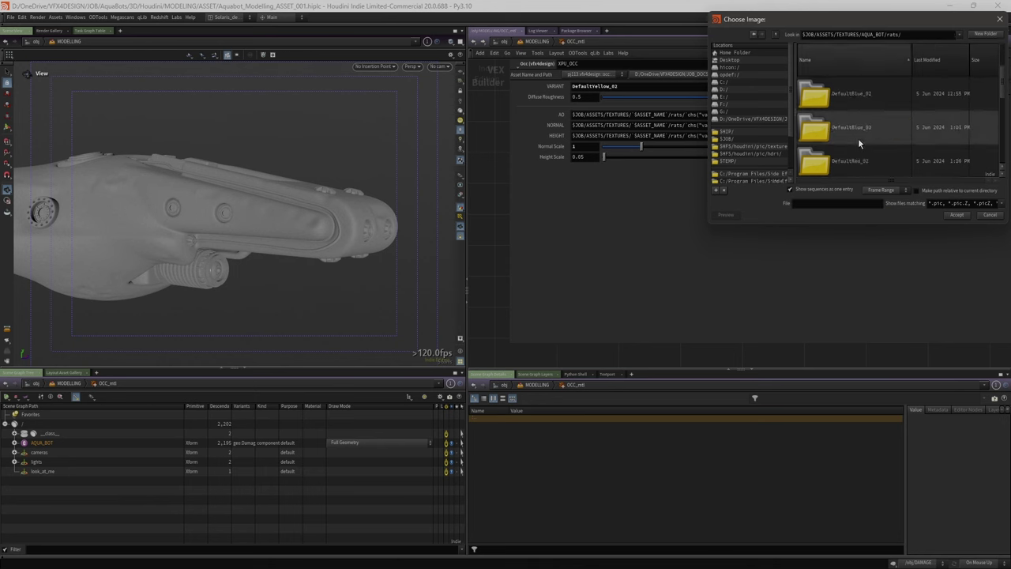
pyautogui.moveTo(841, 223); pyautogui.dragTo(839, 322)
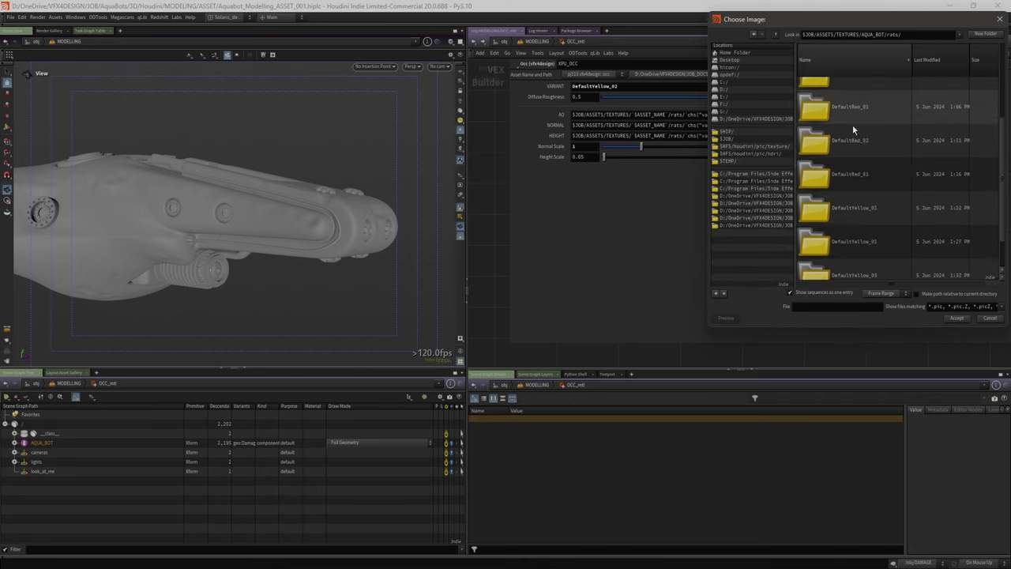
pyautogui.scroll(-1, 853, 127)
pyautogui.click(1001, 20)
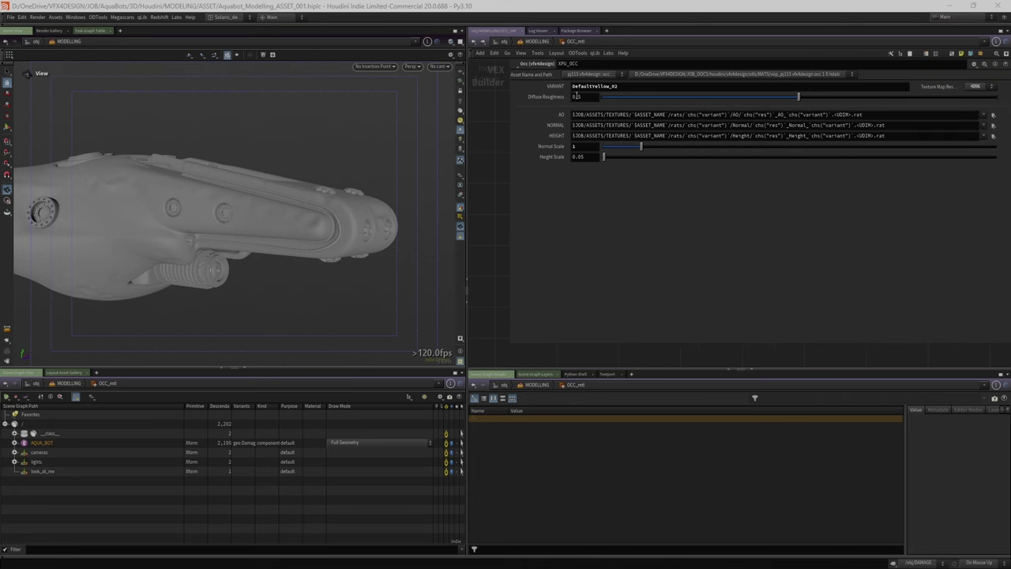
# - Review the XPU_OCC texture map resolution options, keep 4096, and highlight the chs("res") reference in the AO path
pyautogui.moveTo(508, 144); pyautogui.dragTo(566, 172)
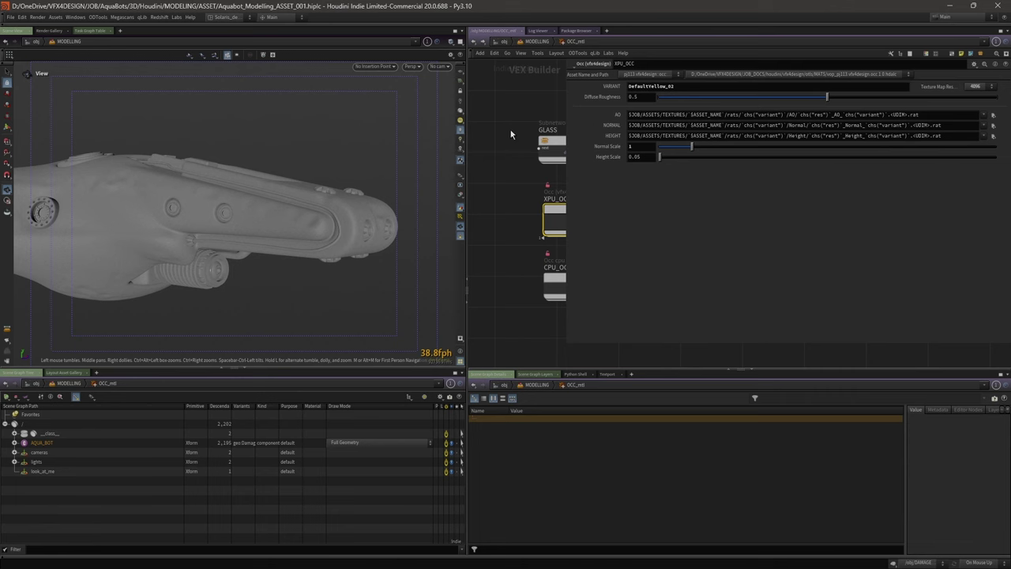
pyautogui.moveTo(511, 135); pyautogui.dragTo(497, 139, button='middle')
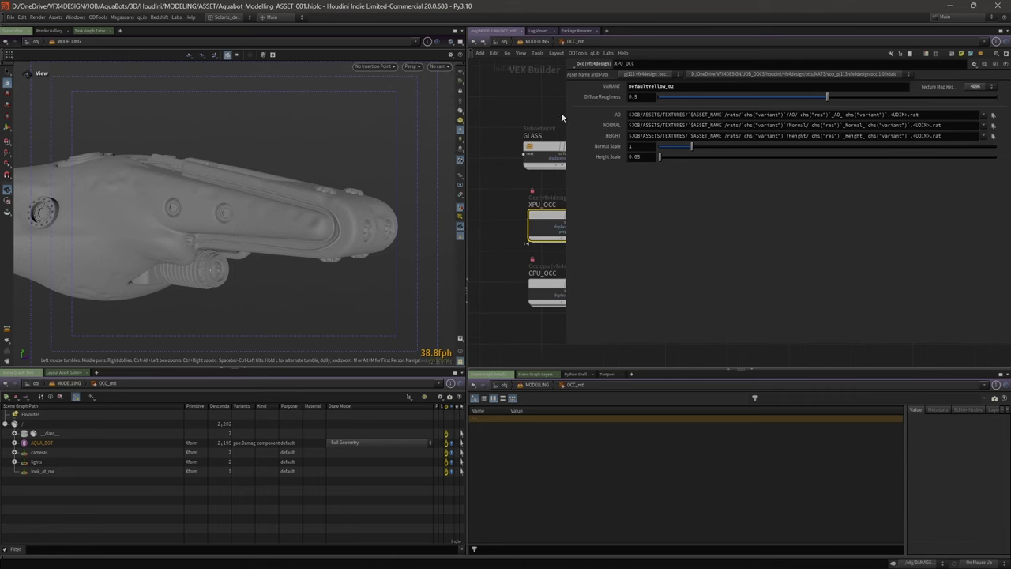
pyautogui.moveTo(564, 111); pyautogui.dragTo(567, 115)
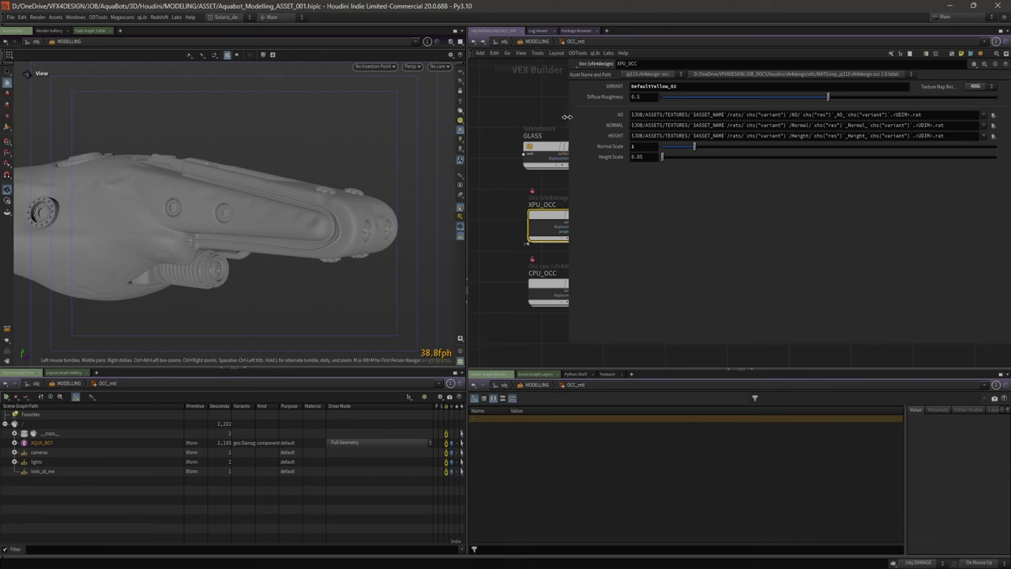
pyautogui.click(984, 88)
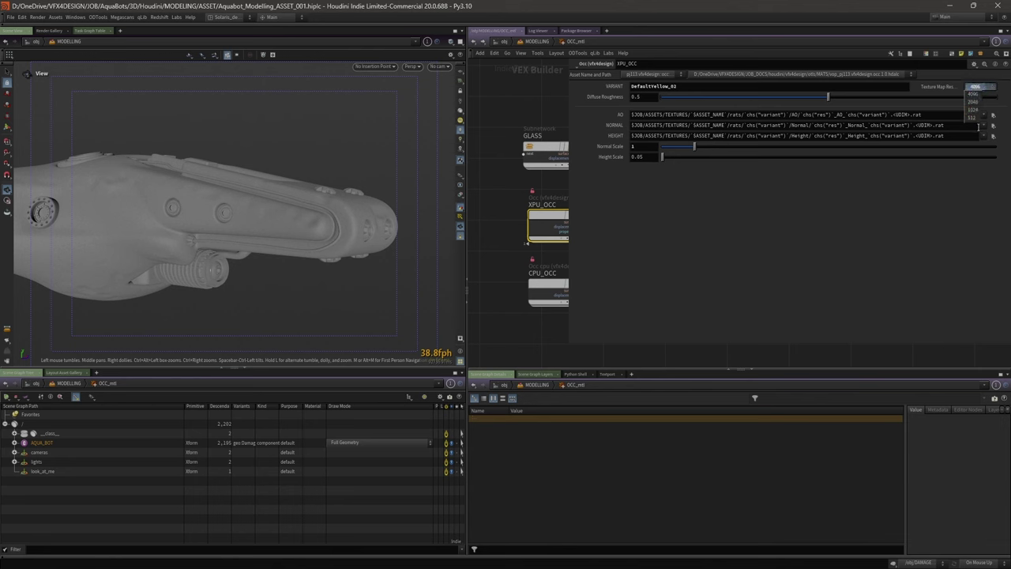
pyautogui.click(975, 95)
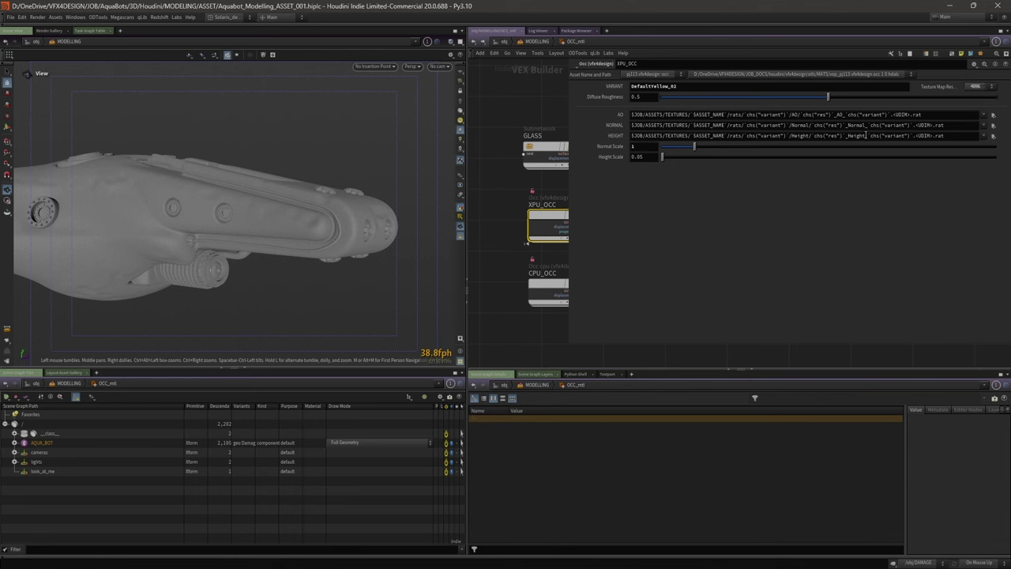
pyautogui.moveTo(802, 114); pyautogui.dragTo(832, 114)
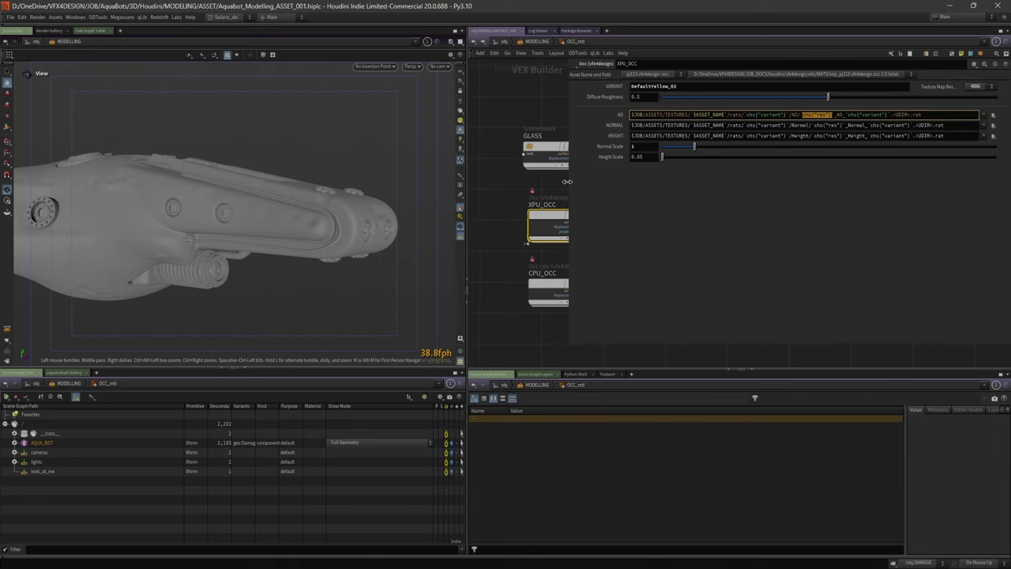
# - Open the CPU_OCC network and examine its normal image, height image and ambient occlusion nodes
pyautogui.moveTo(566, 182); pyautogui.dragTo(684, 182)
pyautogui.moveTo(555, 207); pyautogui.dragTo(592, 189, button='middle')
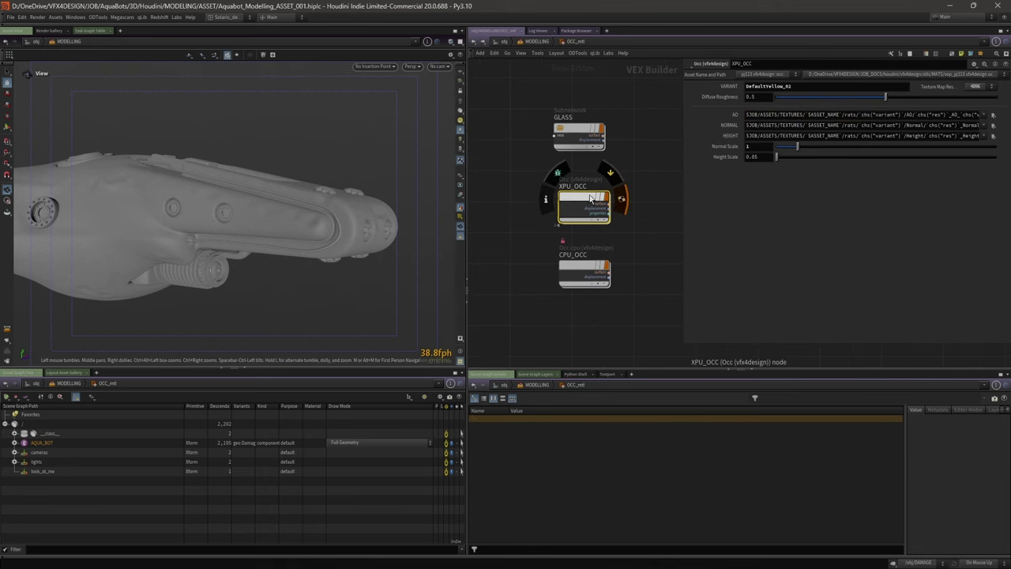
pyautogui.moveTo(676, 140); pyautogui.dragTo(666, 145, button='middle')
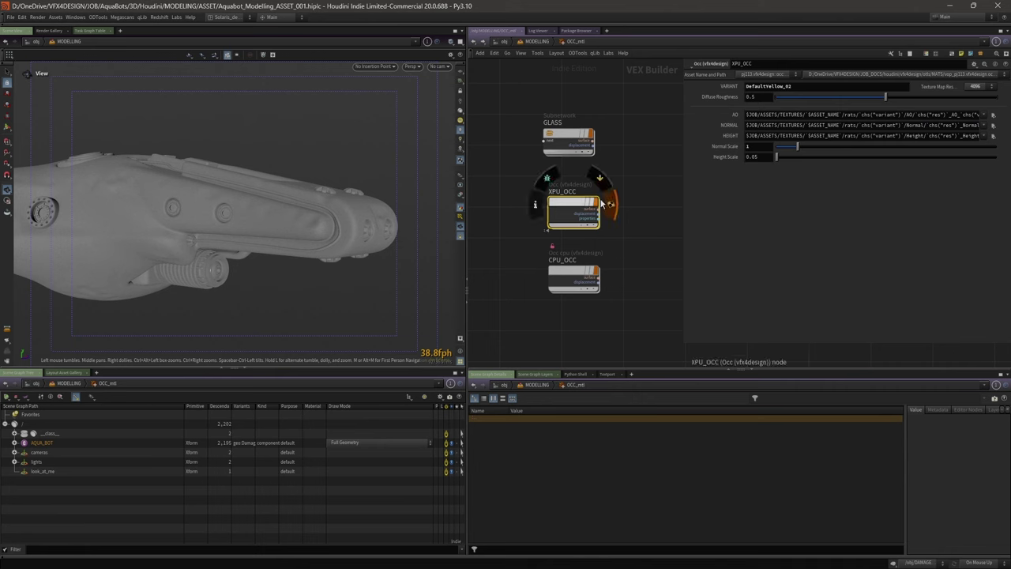
pyautogui.doubleClick(570, 272)
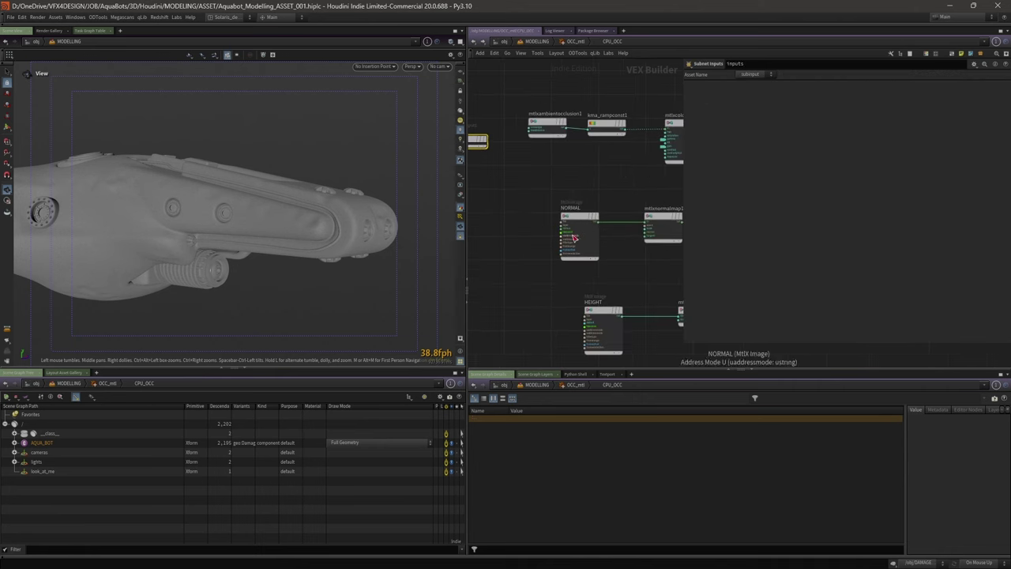
pyautogui.click(578, 236)
pyautogui.click(602, 313)
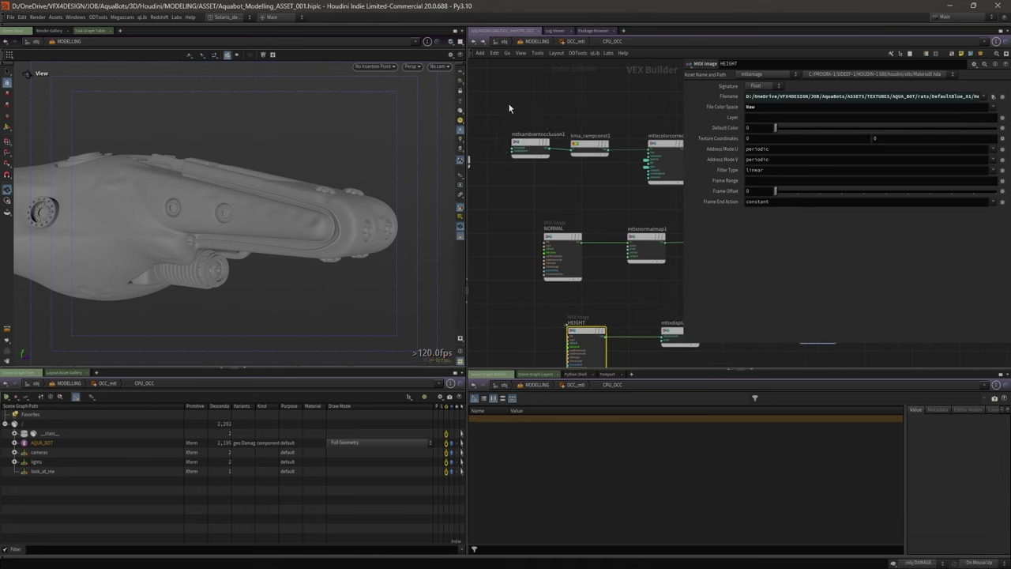
pyautogui.click(530, 147)
pyautogui.moveTo(600, 172); pyautogui.dragTo(592, 175, button='middle')
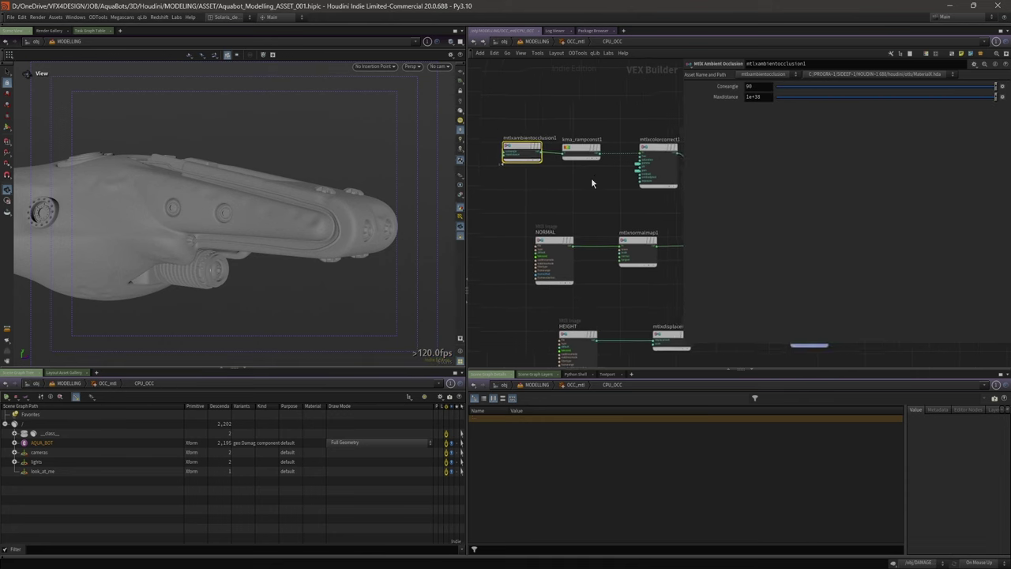
pyautogui.scroll(-1, 612, 112)
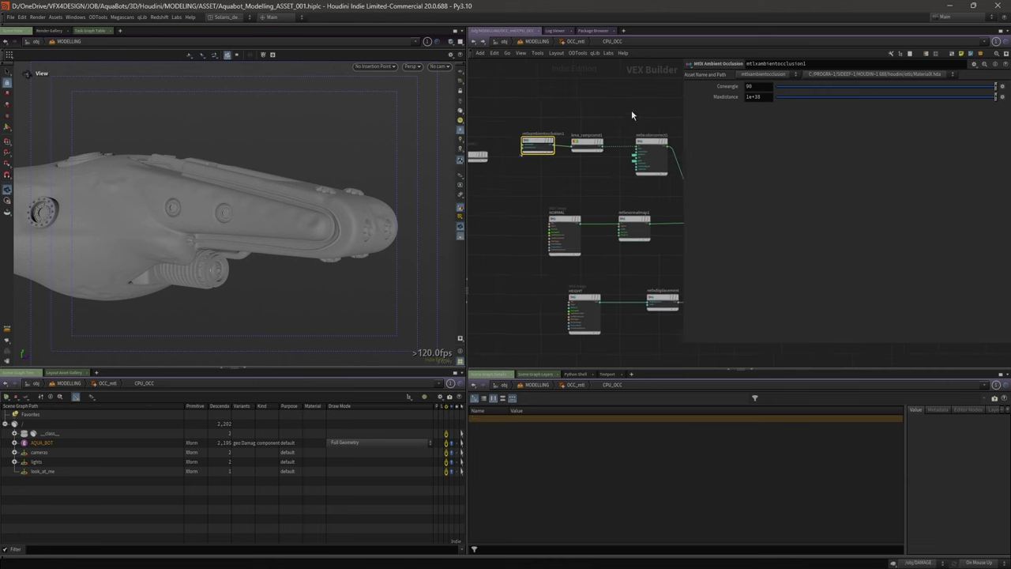
pyautogui.moveTo(631, 110); pyautogui.dragTo(582, 109, button='middle')
# - Return to the MODELLING network and render the whole AquaBot in the viewport with Karma XPU, followed by Karma CPU
pyautogui.click(575, 41)
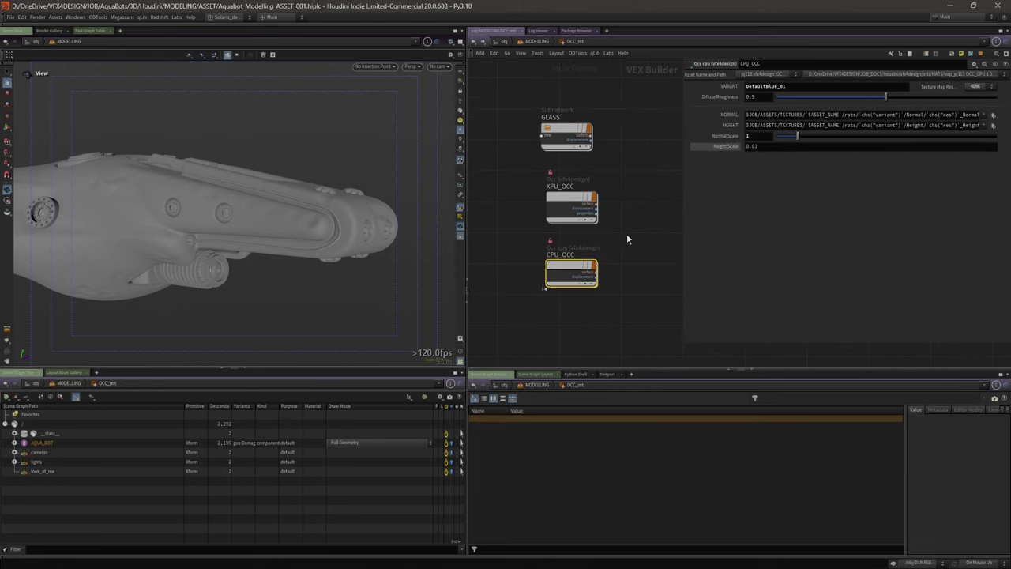
pyautogui.click(542, 42)
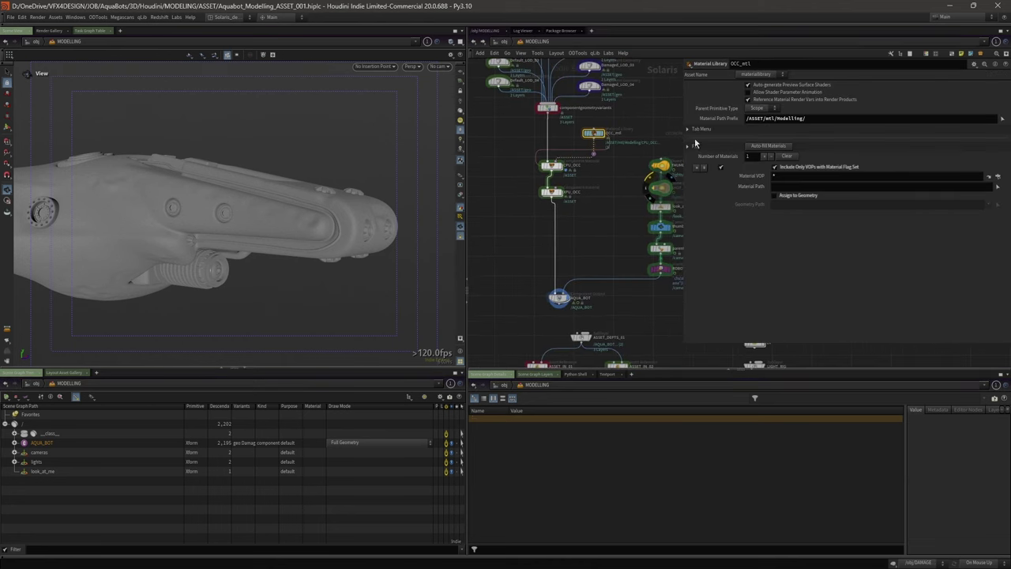
pyautogui.moveTo(679, 130); pyautogui.dragTo(749, 130)
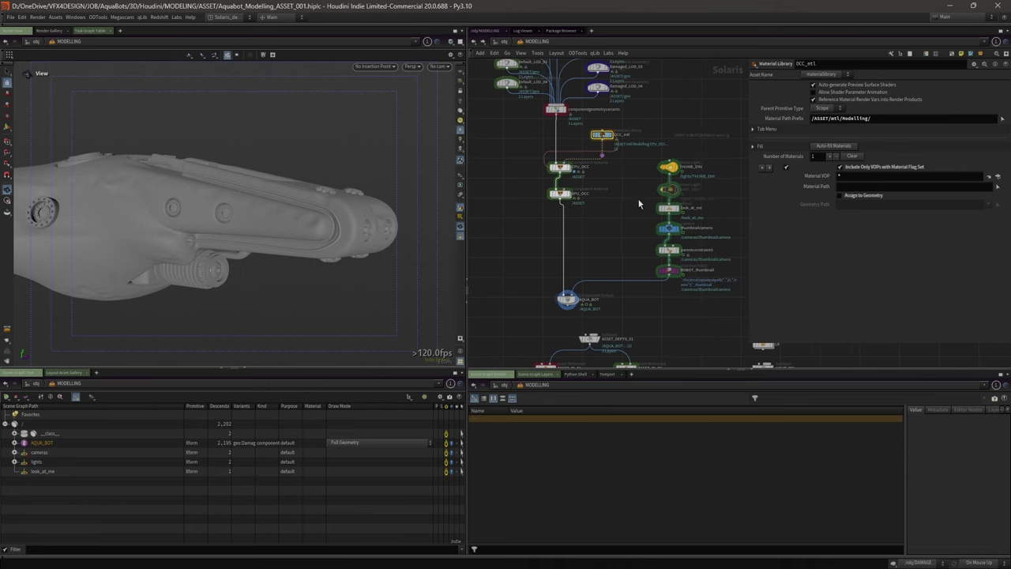
pyautogui.click(413, 66)
pyautogui.click(436, 114)
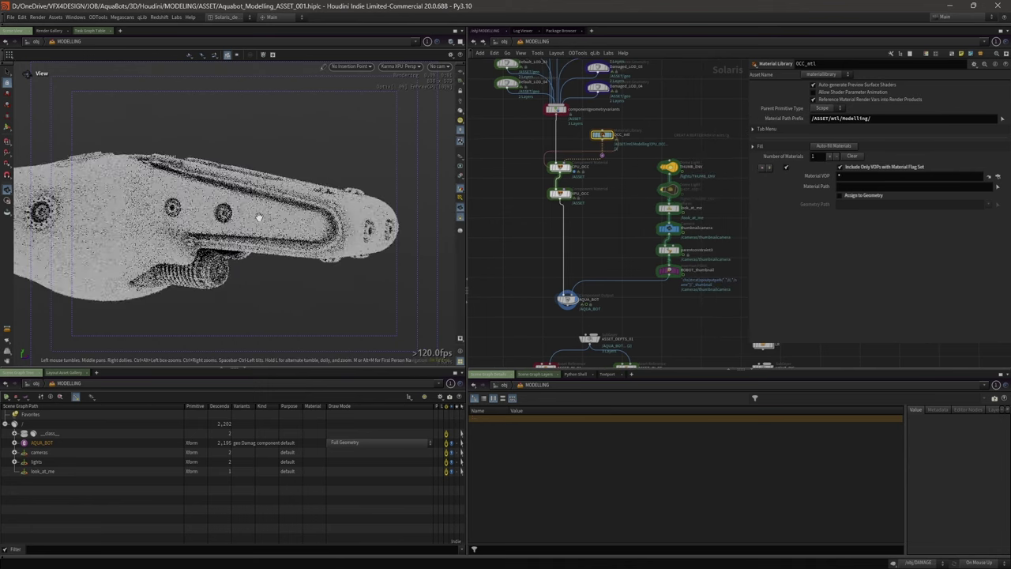
pyautogui.moveTo(279, 190); pyautogui.dragTo(261, 230)
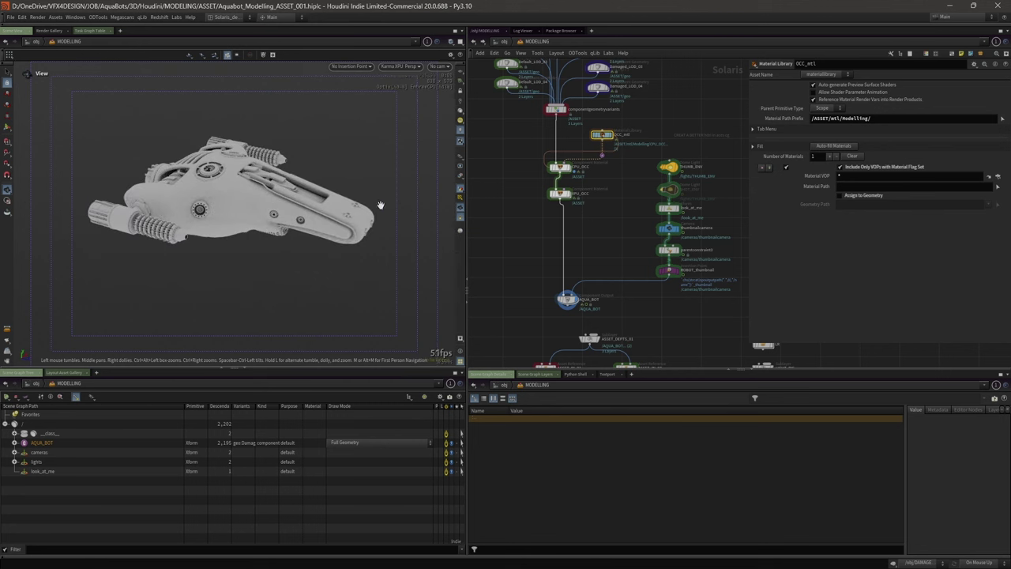
pyautogui.click(399, 66)
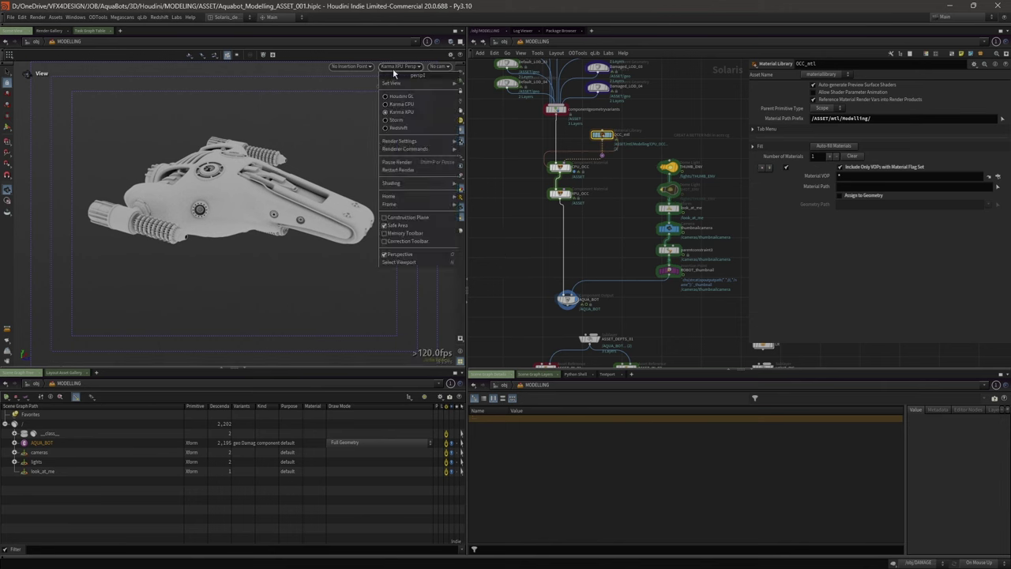
pyautogui.click(435, 112)
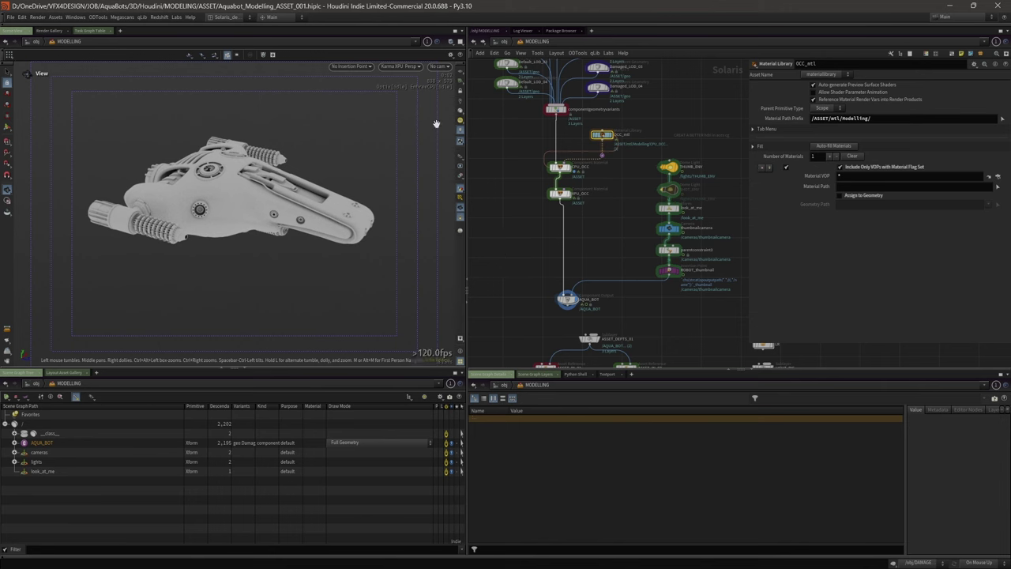
# - Select the AQUA_BOT component output, widen the scene graph's Variants column for the AQUA_BOT prim, and set the default material variant to CPU_OCC
pyautogui.click(566, 299)
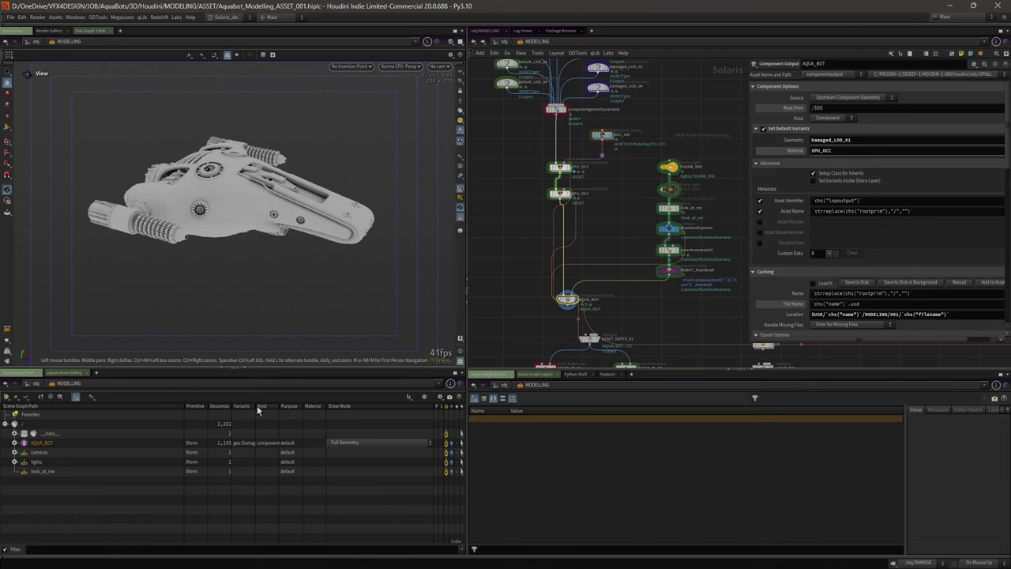
pyautogui.click(56, 445)
pyautogui.moveTo(255, 406); pyautogui.dragTo(326, 410)
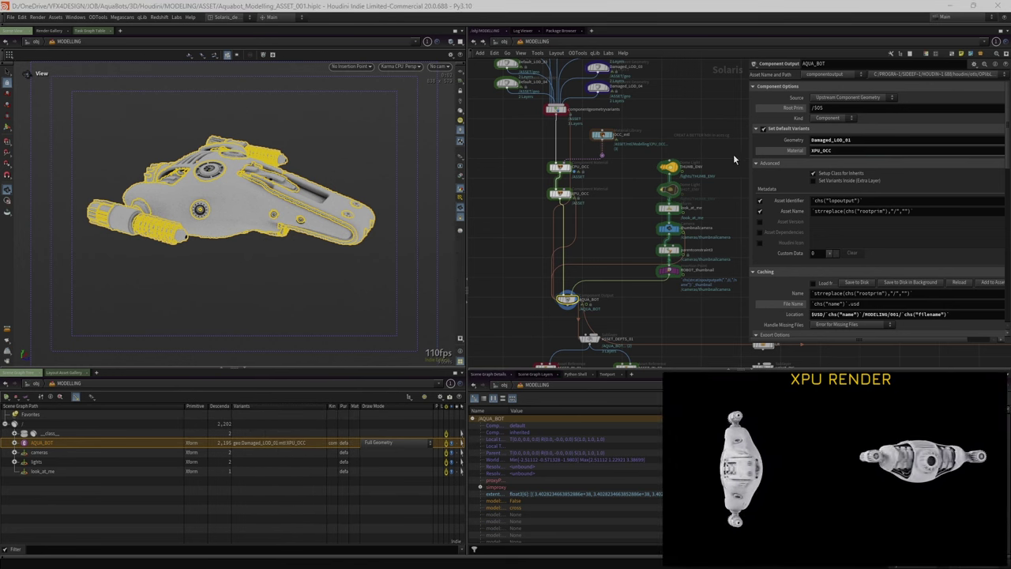
pyautogui.moveTo(751, 143); pyautogui.dragTo(671, 147)
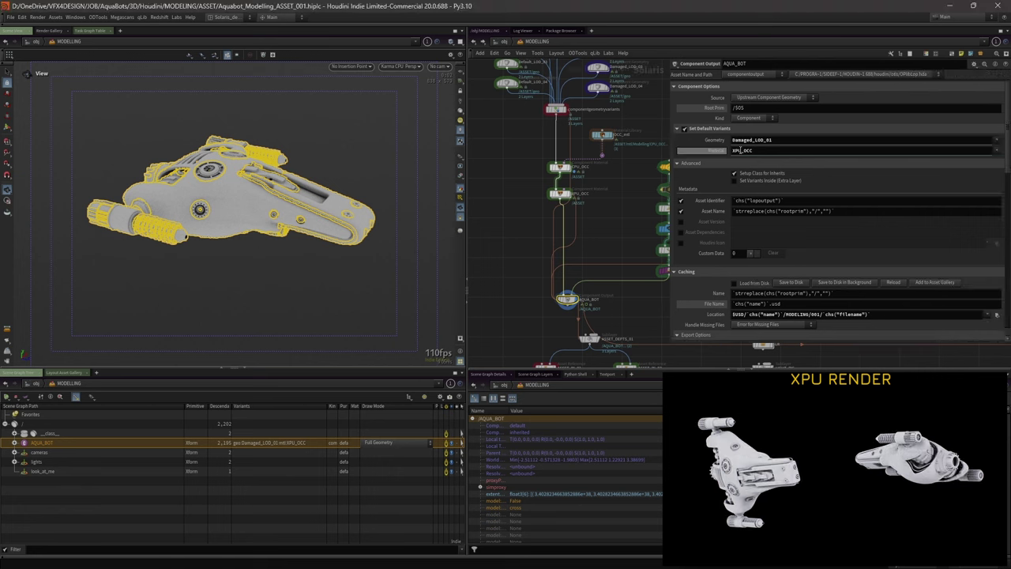
pyautogui.click(1000, 152)
pyautogui.click(957, 160)
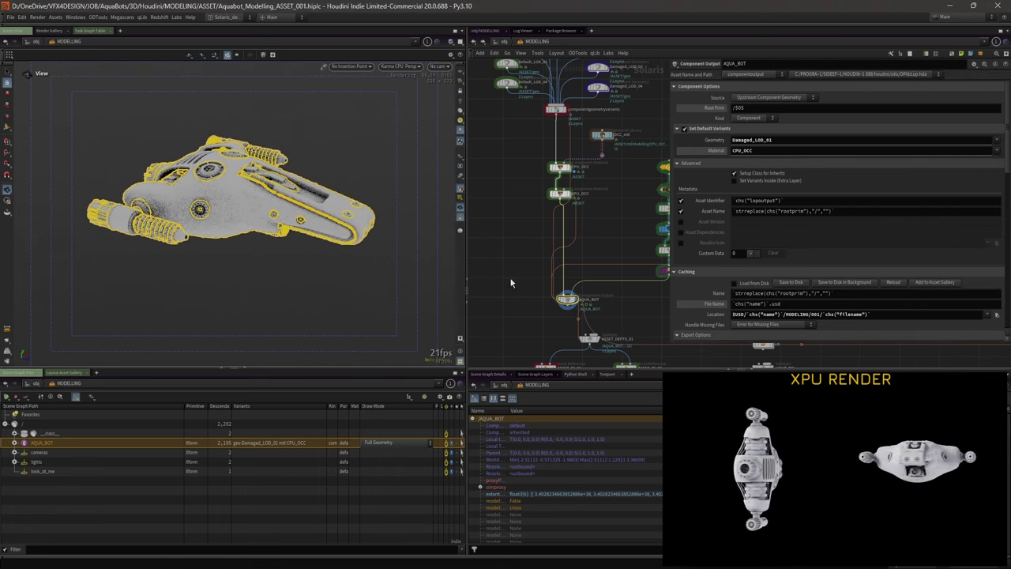
# - Clear the selection highlight and inspect the CPU_OCC occlusion render of the AquaBot up close from several angles
pyautogui.click(461, 218)
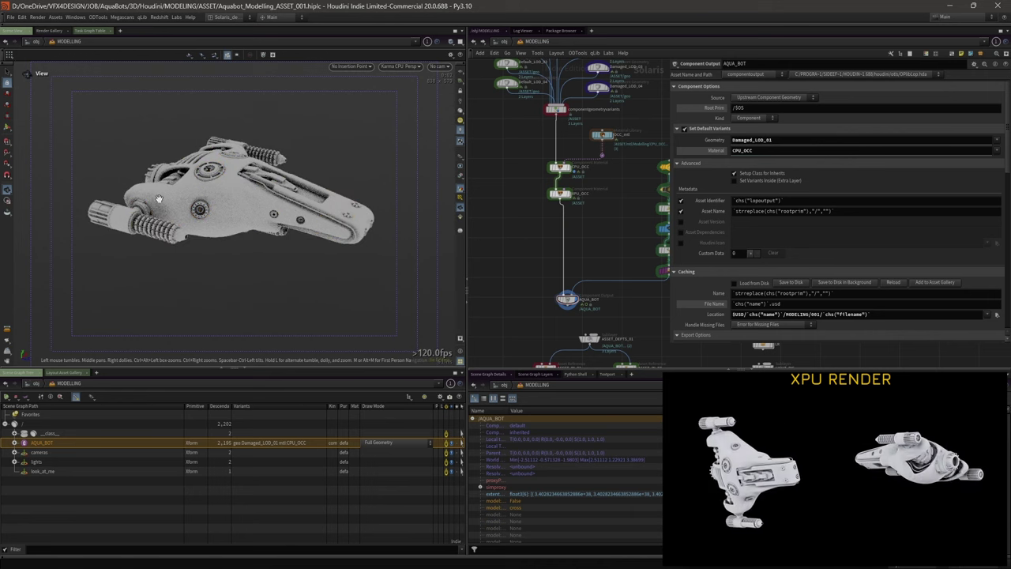
pyautogui.moveTo(143, 184); pyautogui.dragTo(233, 207)
pyautogui.scroll(4, 213, 211)
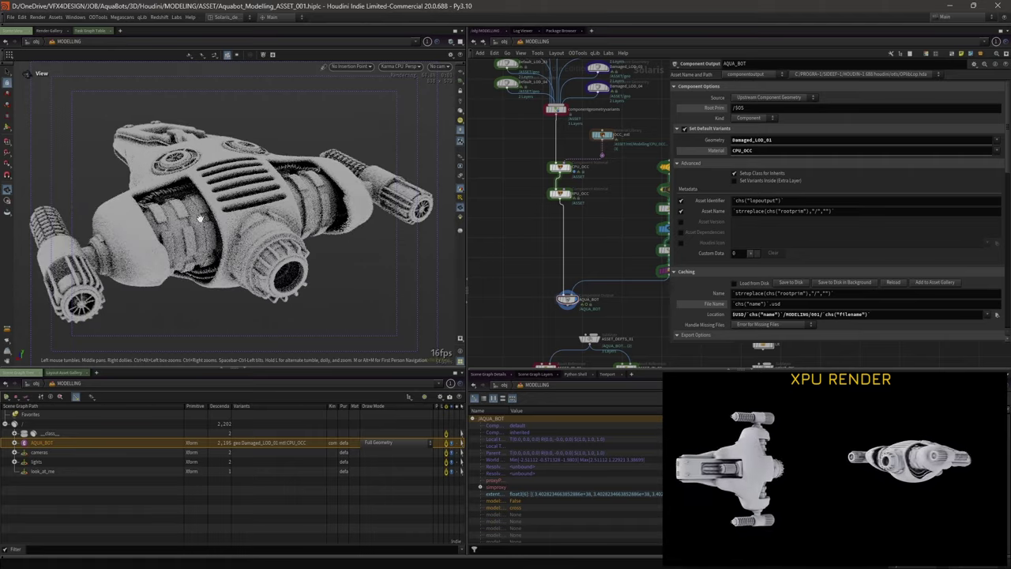
pyautogui.moveTo(320, 205); pyautogui.dragTo(199, 242)
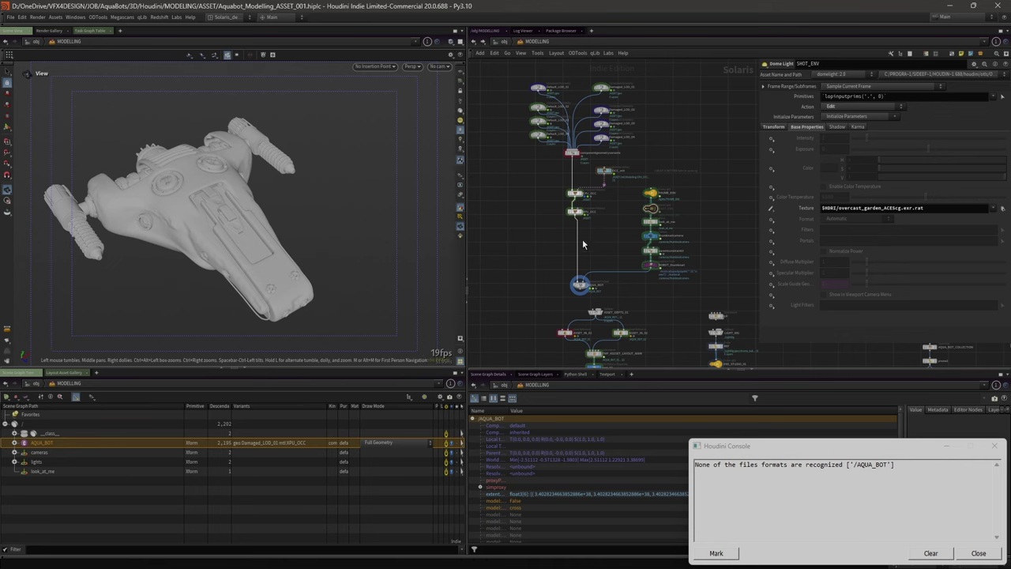
# - Select the AQUA_BOT component output and examine how the geometry variants, occlusion materials and thumbnail camera branch feed through it into ASSET_DEPTS_01
pyautogui.moveTo(534, 238); pyautogui.dragTo(530, 229, button='middle')
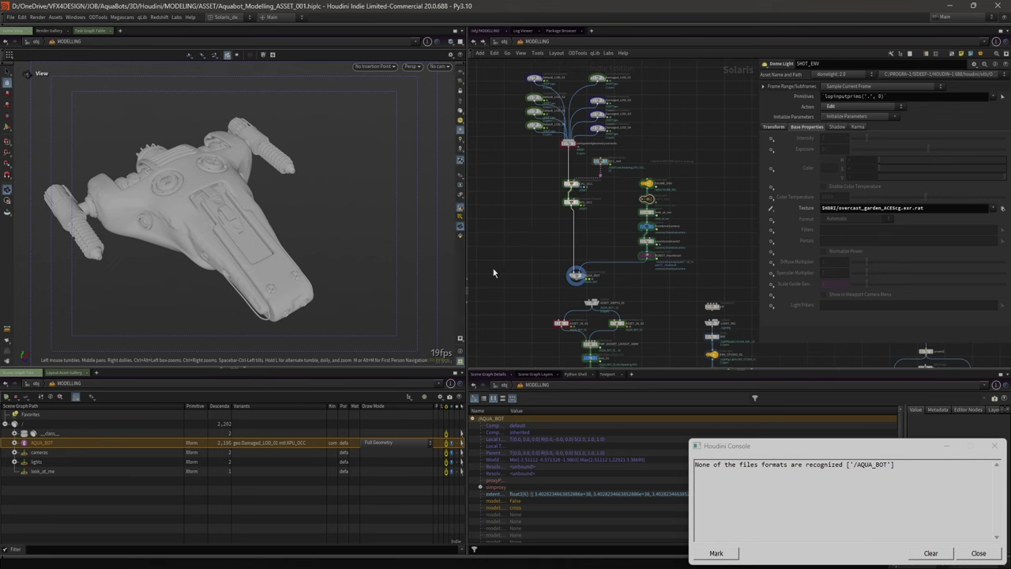
pyautogui.scroll(-1, 516, 257)
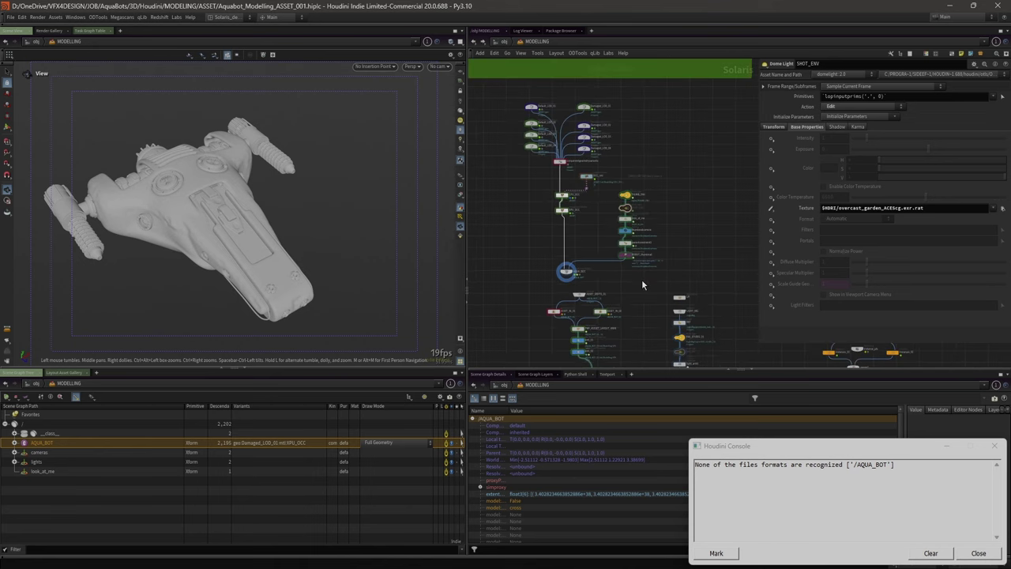
pyautogui.scroll(1, 642, 285)
pyautogui.scroll(1, 643, 299)
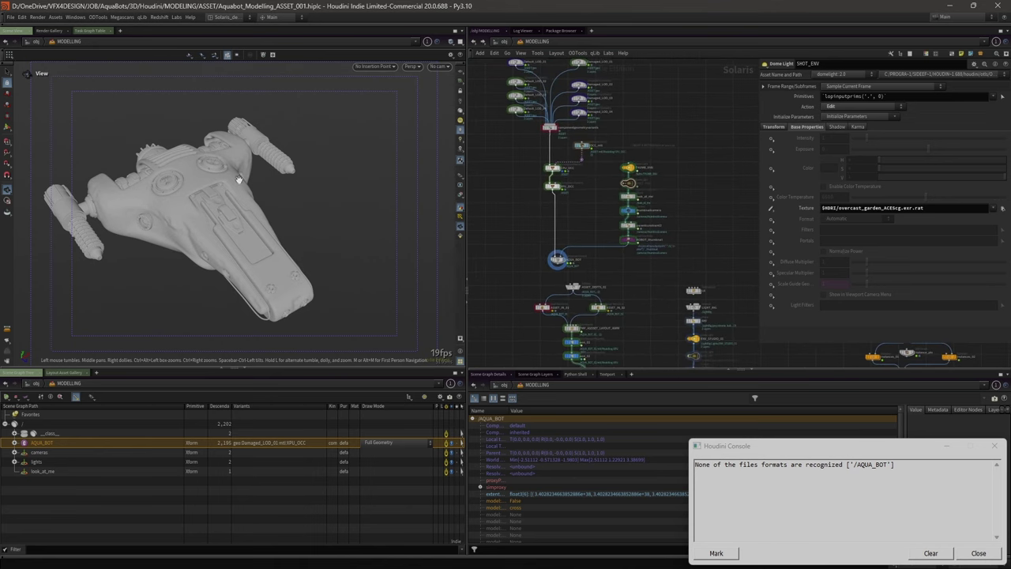
pyautogui.click(558, 259)
pyautogui.scroll(2, 588, 204)
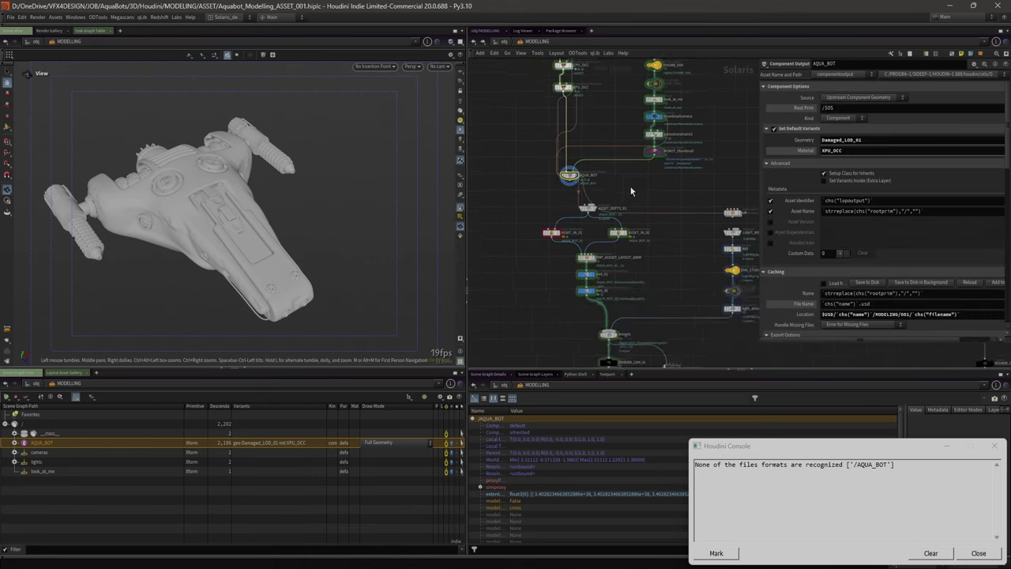
pyautogui.scroll(-1, 629, 176)
pyautogui.moveTo(629, 176); pyautogui.dragTo(630, 251, button='middle')
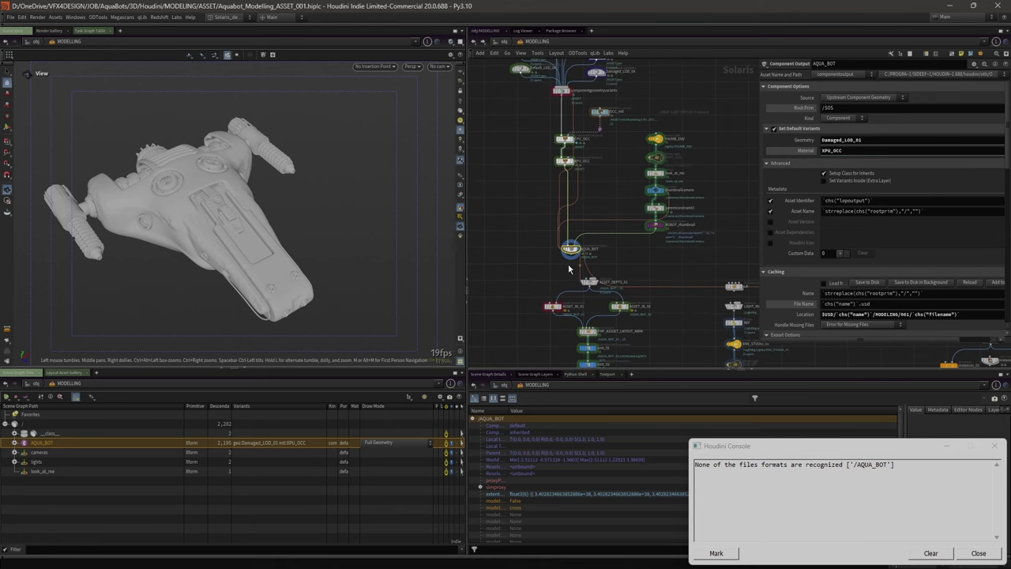
pyautogui.moveTo(592, 198); pyautogui.dragTo(615, 222, button='middle')
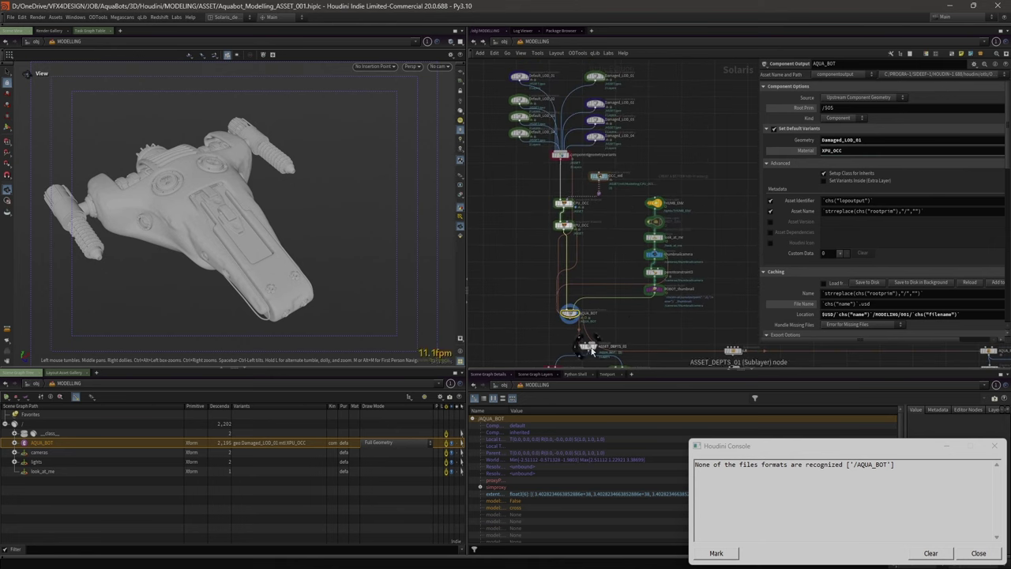
pyautogui.moveTo(662, 339); pyautogui.dragTo(646, 332, button='middle')
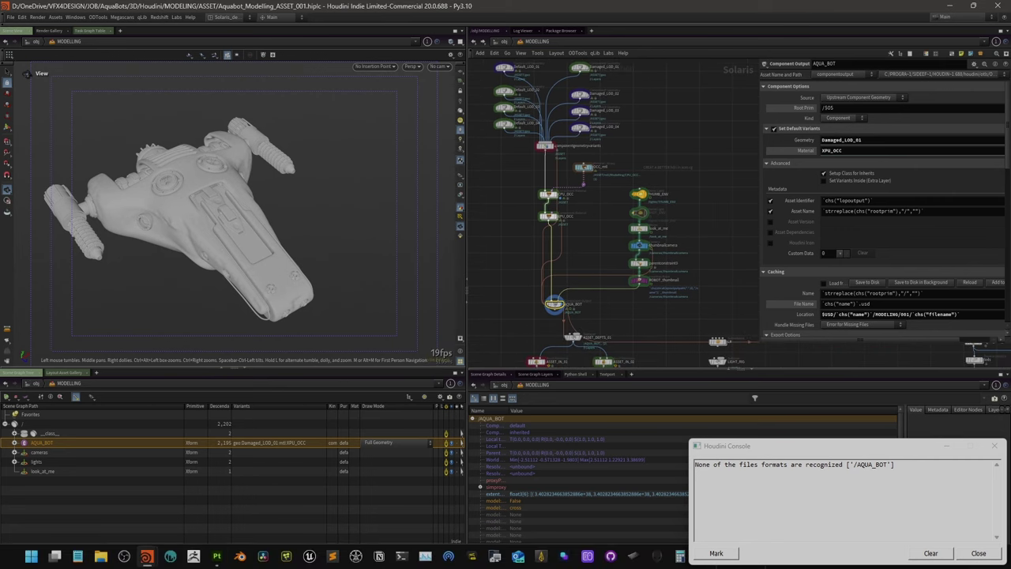
# - Switch to Adobe Substance 3D Painter, close the floating Houdini Console and inspect the textured AquaBot from several angles
pyautogui.click(220, 561)
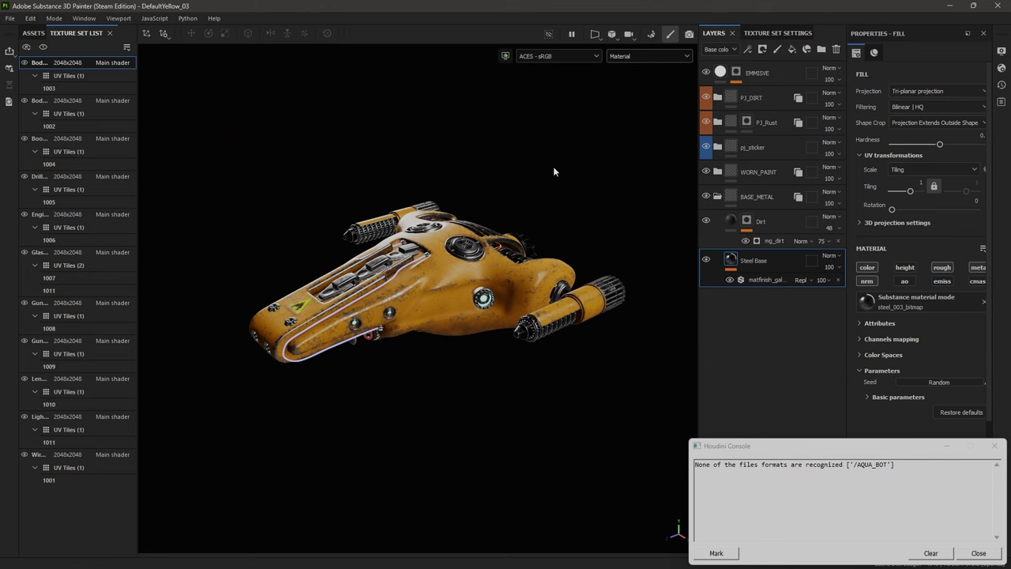
pyautogui.keyDown('alt'); pyautogui.moveTo(547, 167); pyautogui.dragTo(508, 264); pyautogui.keyUp('alt')
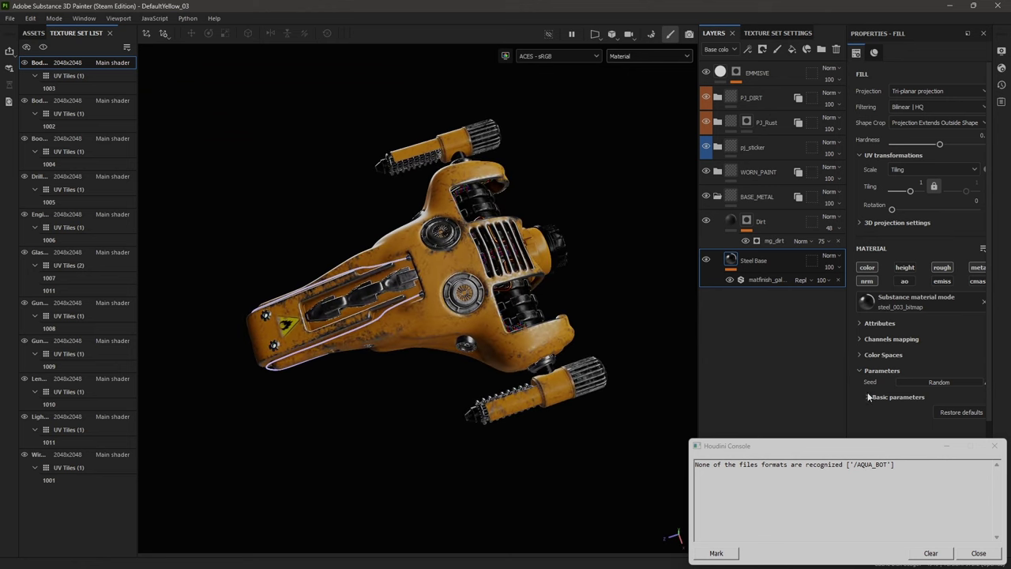
pyautogui.click(994, 446)
pyautogui.keyDown('alt'); pyautogui.moveTo(643, 239); pyautogui.dragTo(575, 192); pyautogui.keyUp('alt')
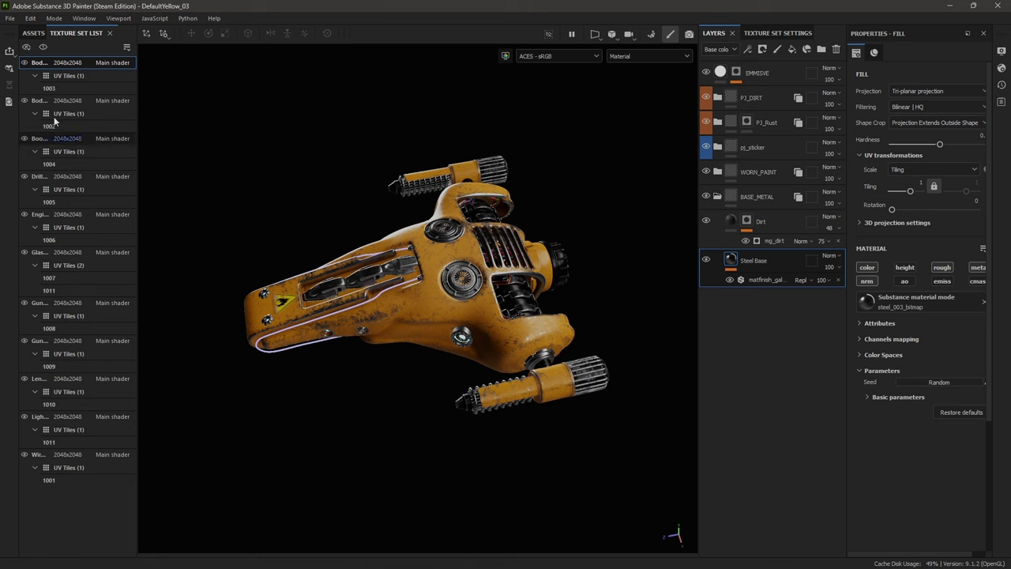
pyautogui.keyDown('alt'); pyautogui.moveTo(299, 266); pyautogui.dragTo(281, 315); pyautogui.keyUp('alt')
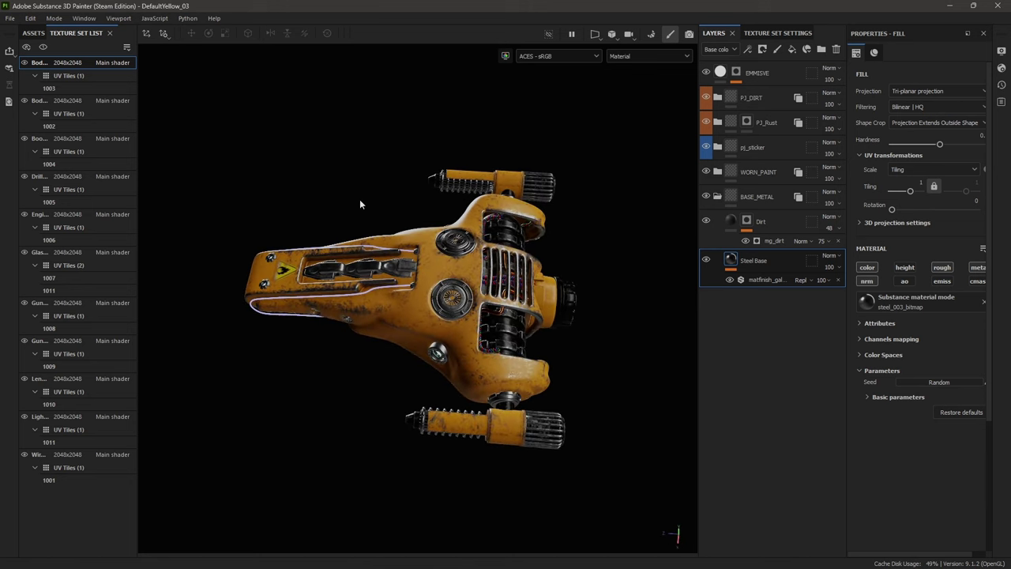
# - Display the ID mesh map on the AquaBot and inspect its colour regions from several angles
pyautogui.click(647, 56)
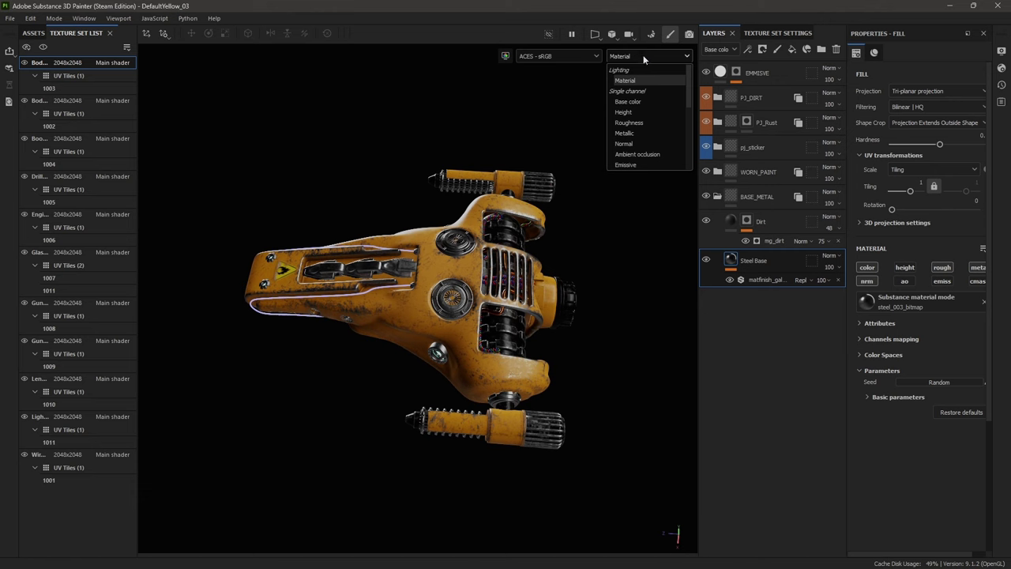
pyautogui.scroll(-3, 654, 111)
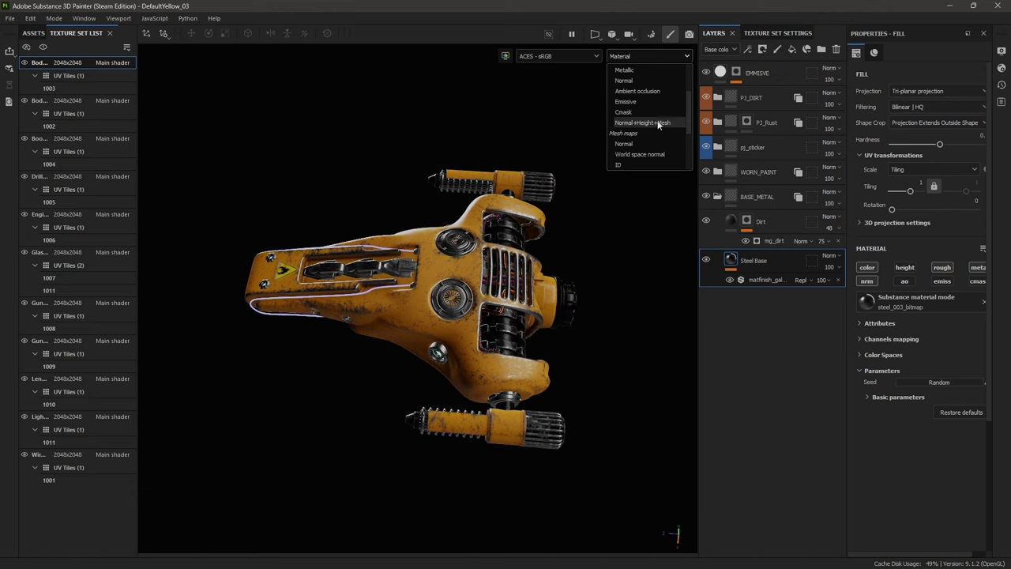
pyautogui.scroll(-2, 658, 130)
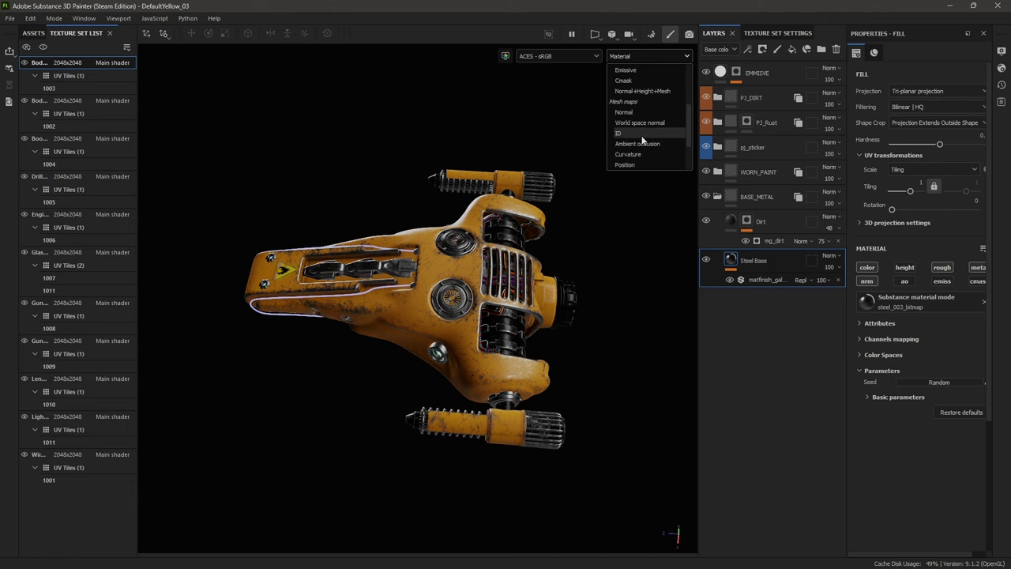
pyautogui.click(642, 136)
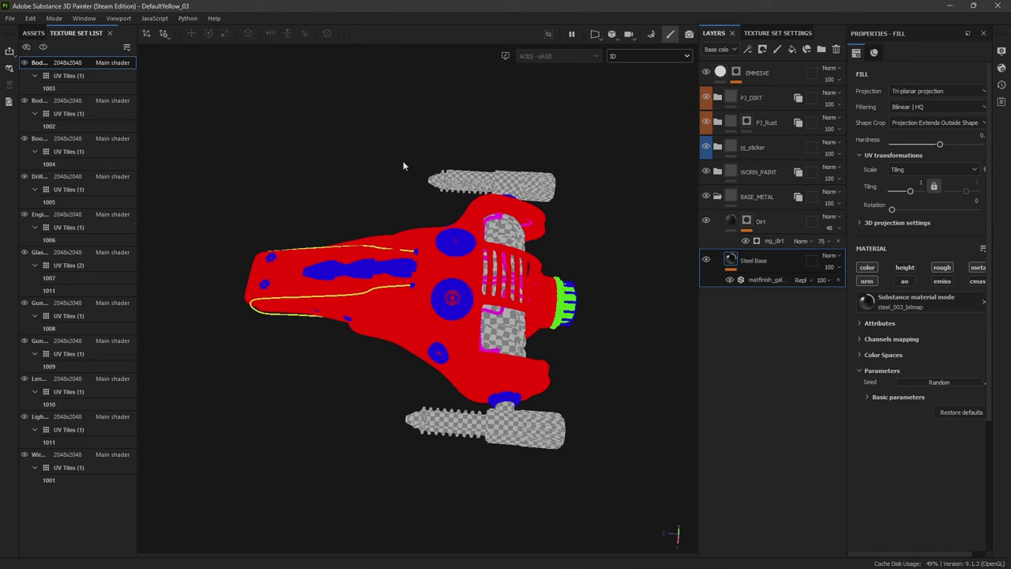
pyautogui.keyDown('alt'); pyautogui.moveTo(337, 167); pyautogui.dragTo(558, 123); pyautogui.keyUp('alt')
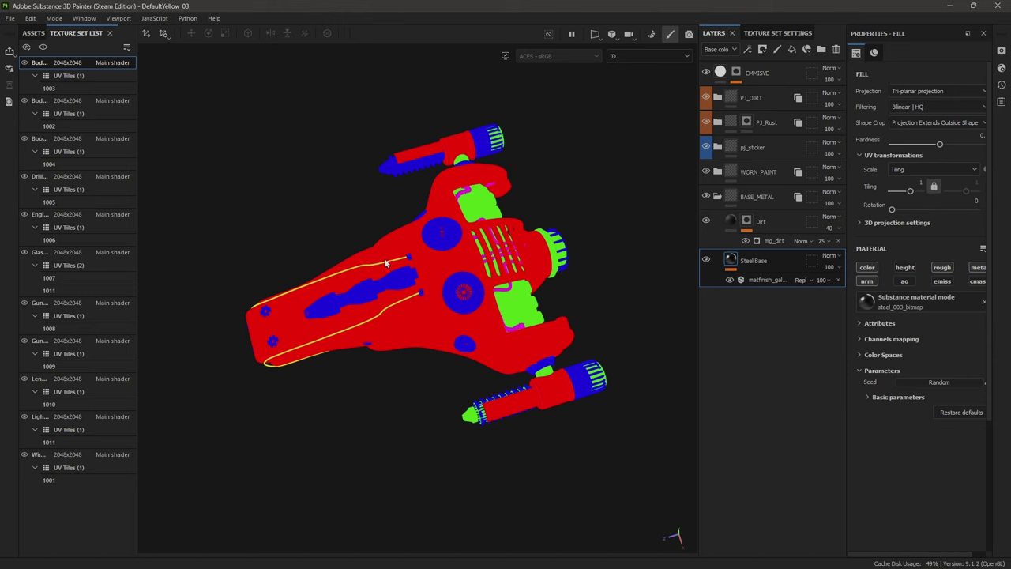
pyautogui.keyDown('alt'); pyautogui.moveTo(343, 220); pyautogui.dragTo(228, 199); pyautogui.keyUp('alt')
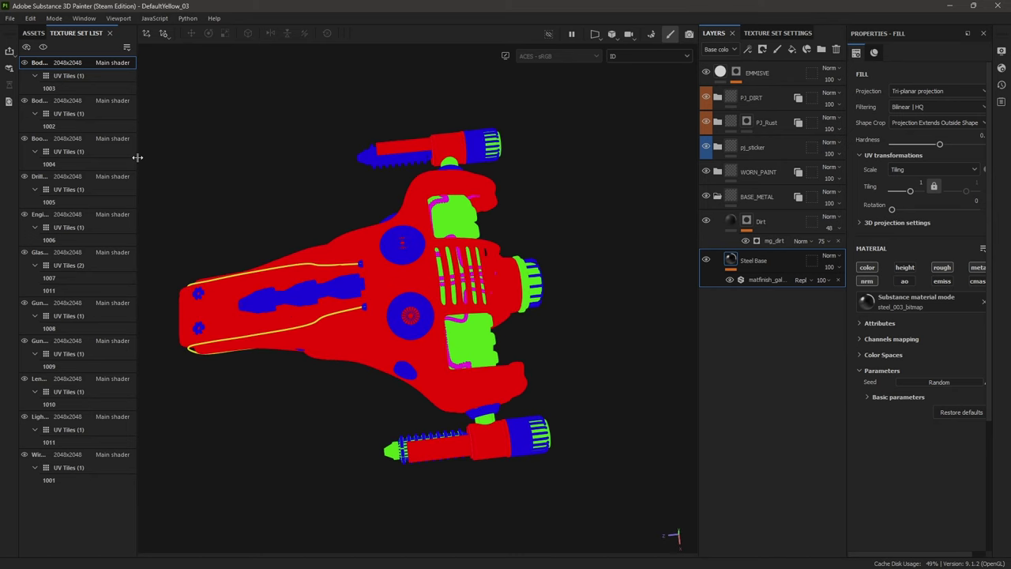
# - Widen the texture set list to show full names and briefly hide sets such as Drill_Mat, BodyDetails_Mat and Body_Mat to identify their parts
pyautogui.moveTo(138, 157); pyautogui.dragTo(192, 152)
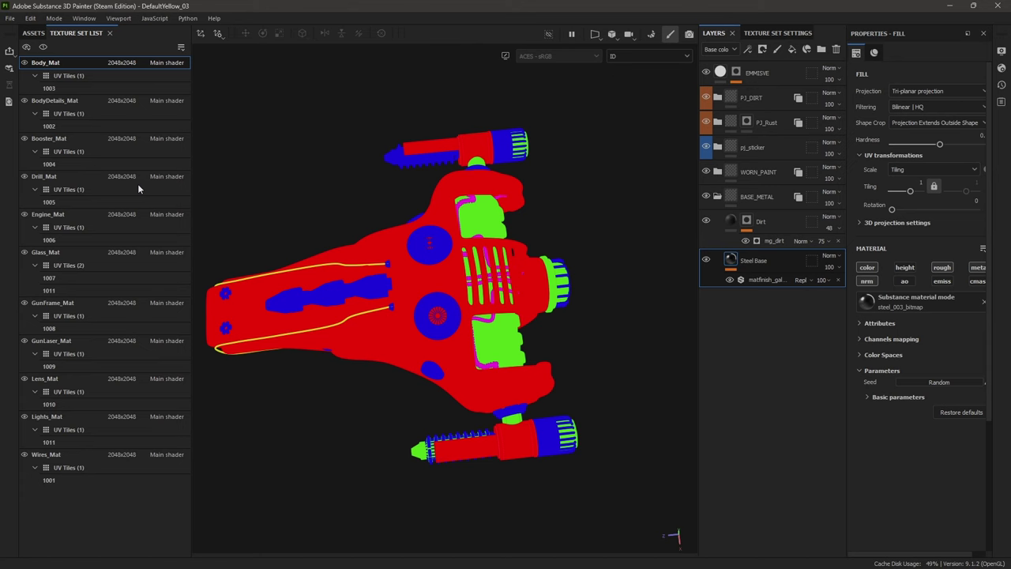
pyautogui.click(57, 180)
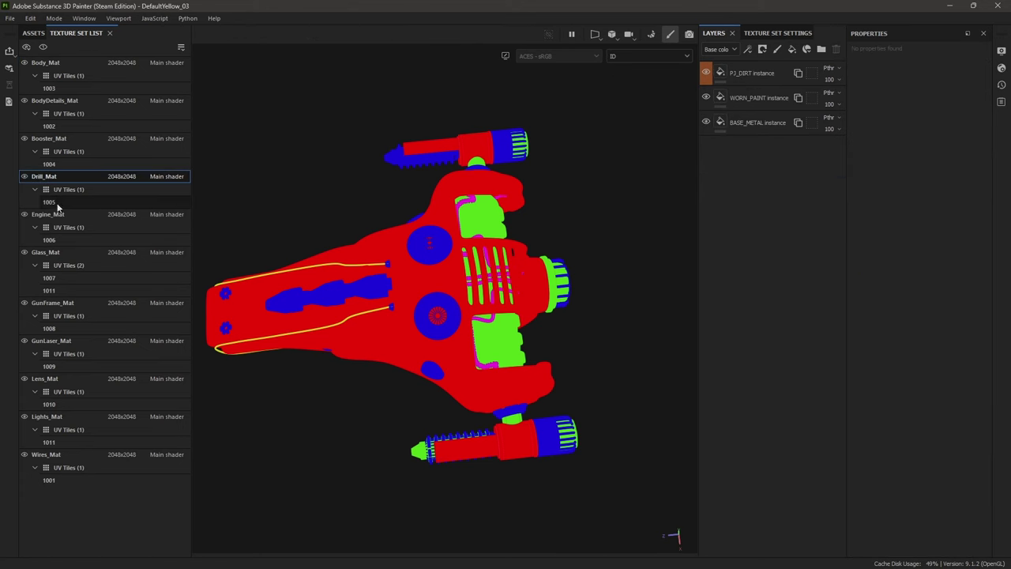
pyautogui.click(57, 216)
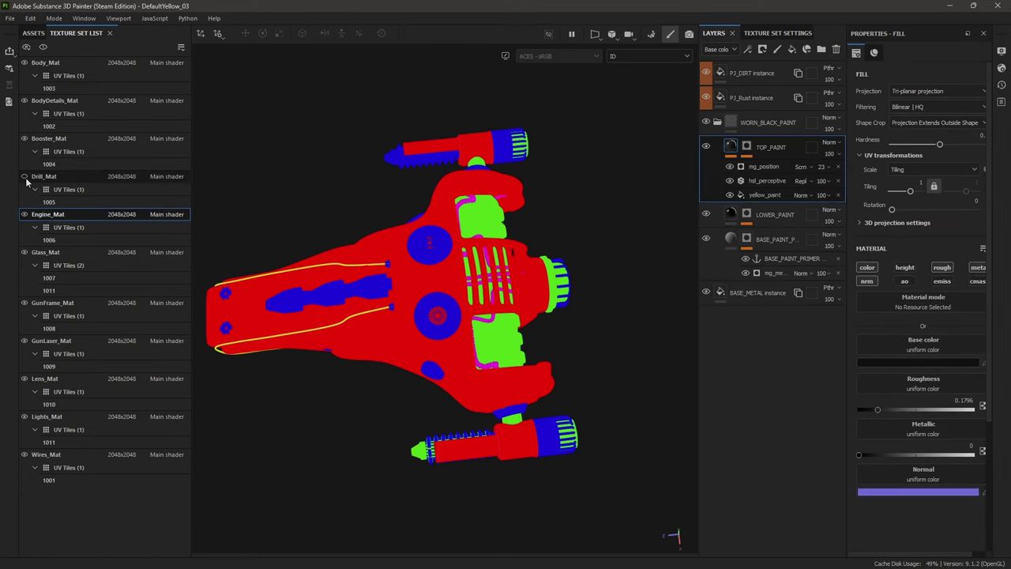
pyautogui.click(26, 140)
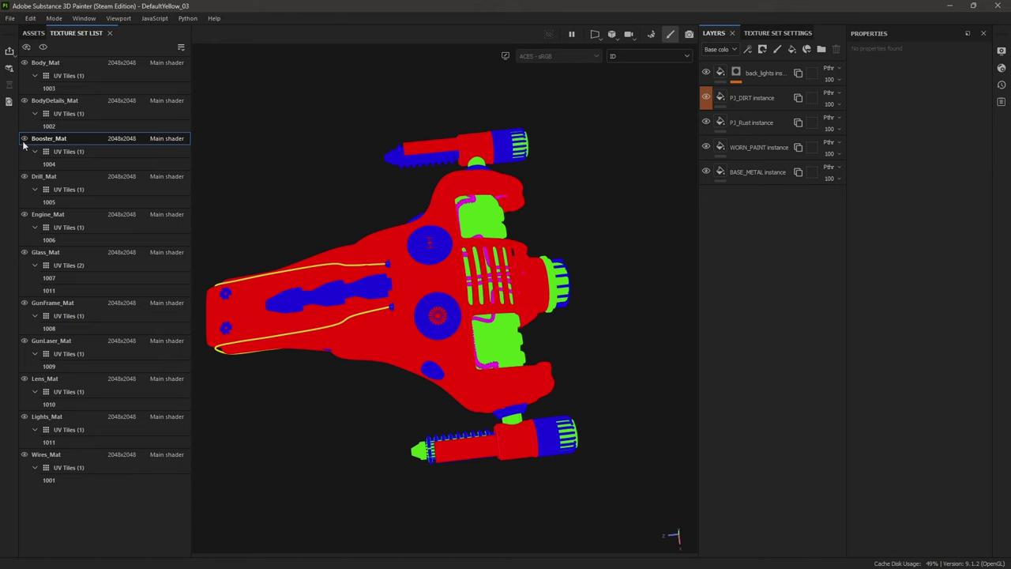
pyautogui.click(26, 102)
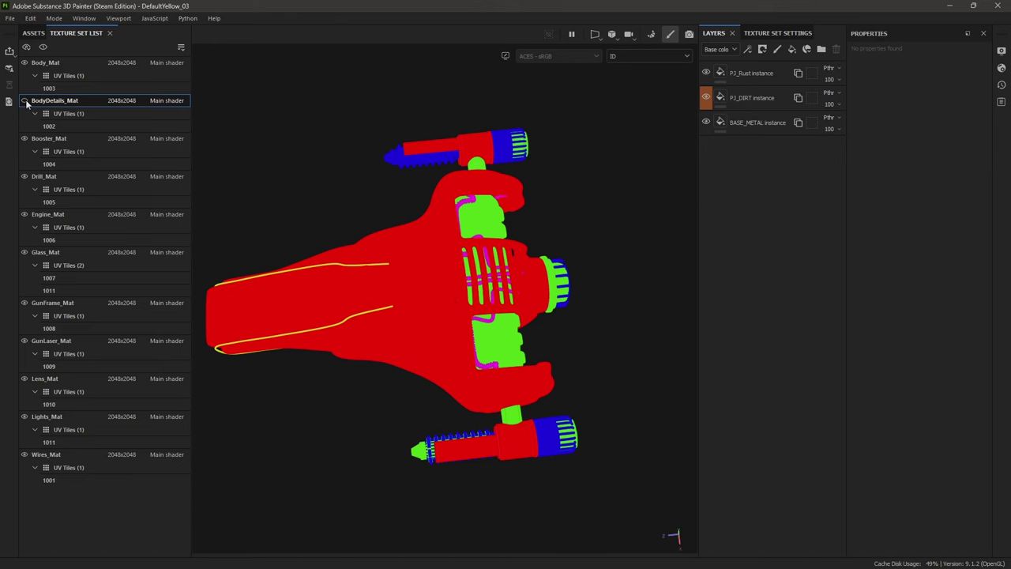
pyautogui.click(26, 101)
pyautogui.click(25, 64)
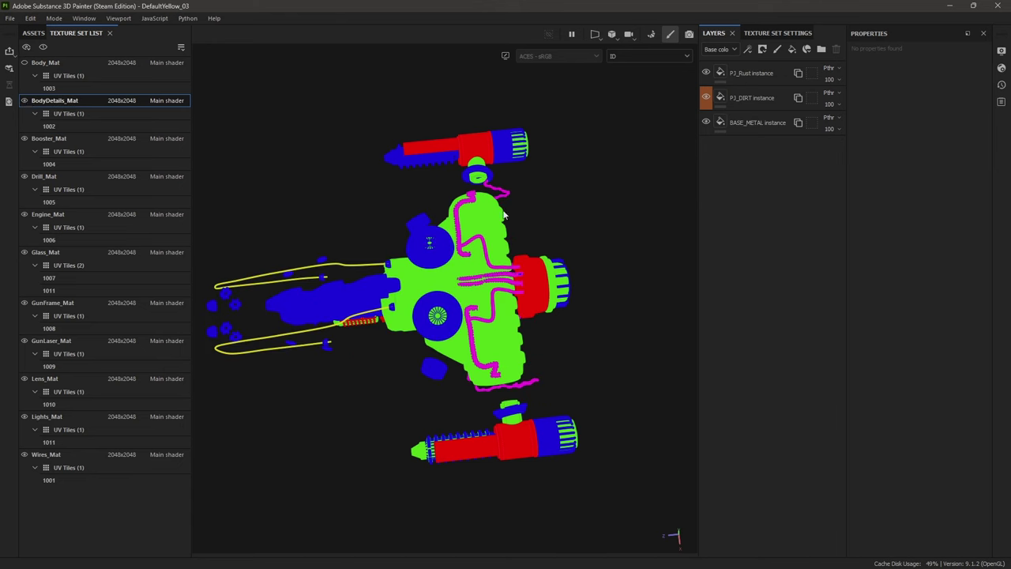
pyautogui.click(24, 62)
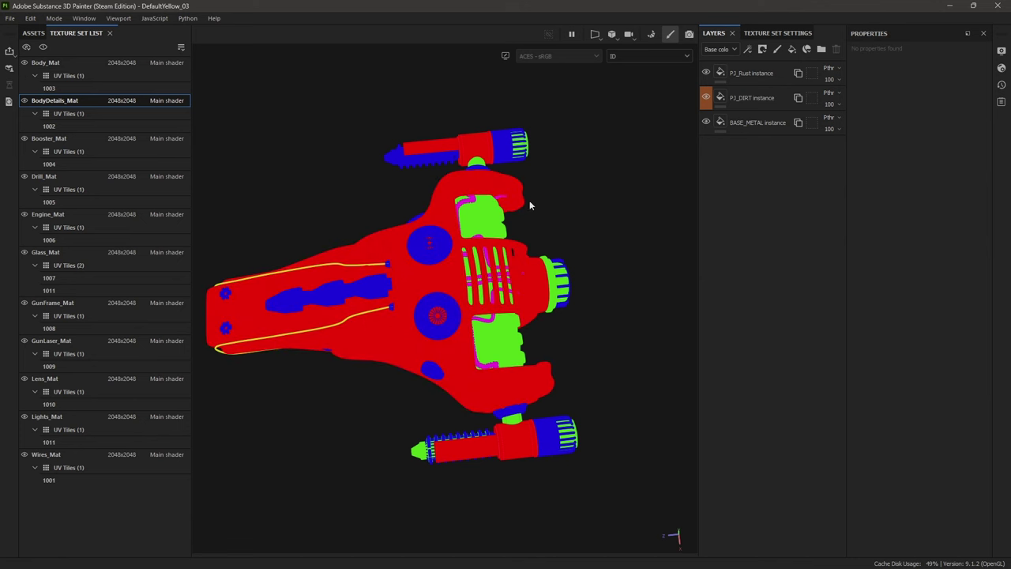
# - Look over the ID colours once more and display the Ambient occlusion mesh map on the AquaBot instead
pyautogui.keyDown('alt'); pyautogui.moveTo(529, 205); pyautogui.dragTo(433, 248); pyautogui.keyUp('alt')
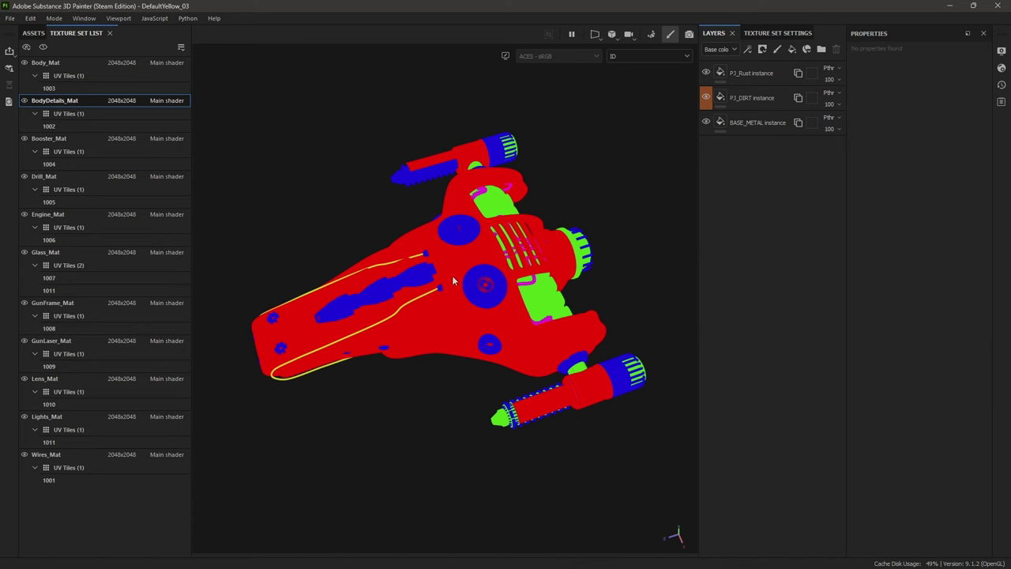
pyautogui.keyDown('alt'); pyautogui.moveTo(454, 280); pyautogui.dragTo(521, 245); pyautogui.keyUp('alt')
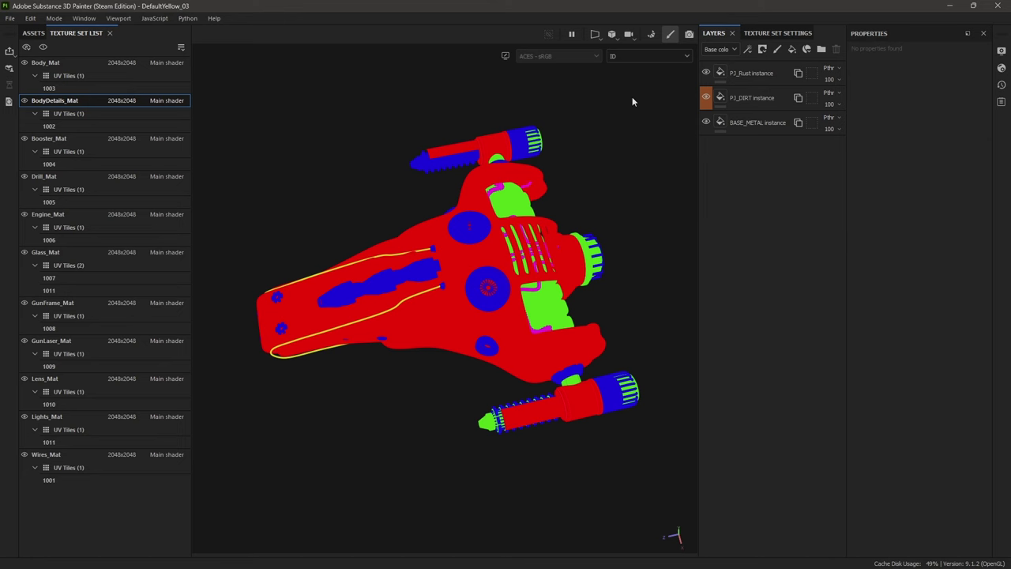
pyautogui.click(620, 62)
pyautogui.scroll(-3, 645, 121)
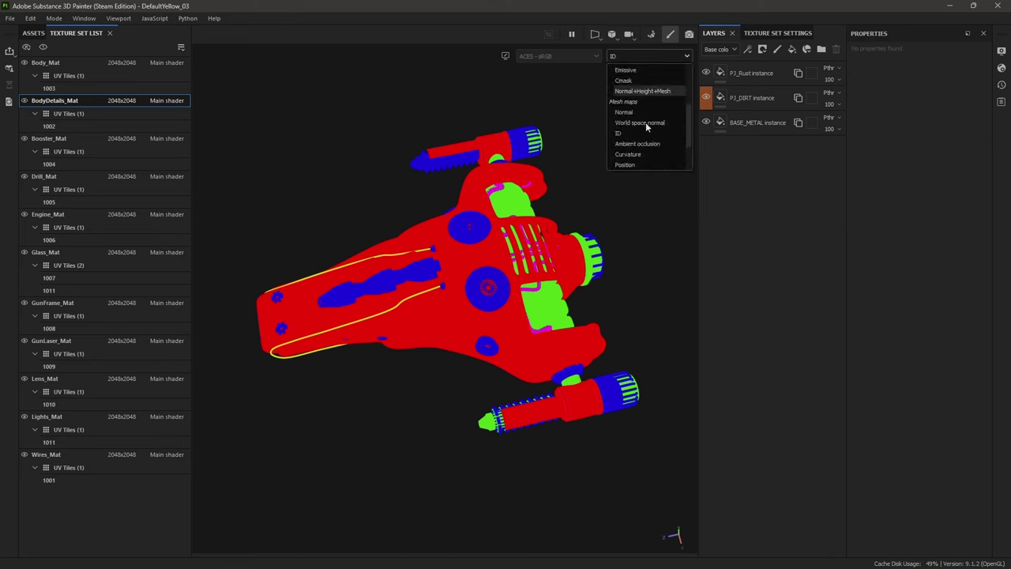
pyautogui.click(638, 144)
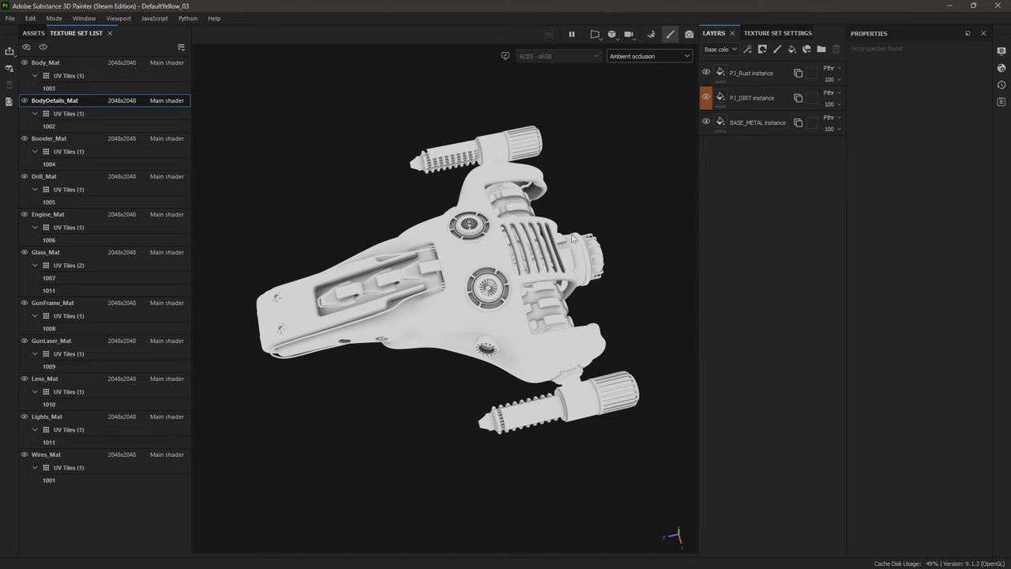
# - Examine the ambient occlusion map on the AquaBot's engine, vents, turbines and side guns, both up close and from all around
pyautogui.keyDown('alt'); pyautogui.moveTo(595, 229); pyautogui.dragTo(478, 348); pyautogui.keyUp('alt')
pyautogui.scroll(5, 524, 256)
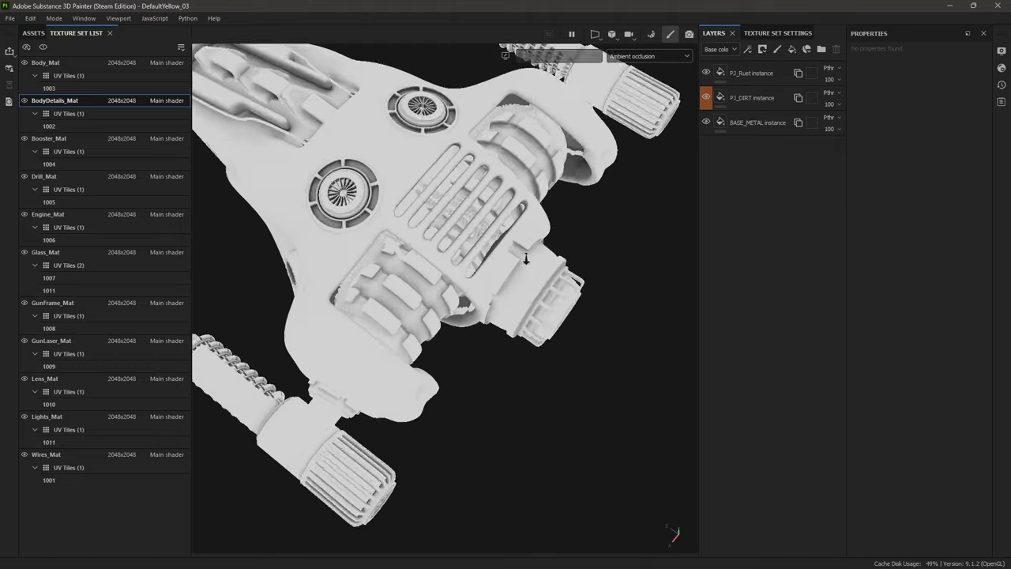
pyautogui.keyDown('alt'); pyautogui.moveTo(499, 265); pyautogui.dragTo(396, 254); pyautogui.keyUp('alt')
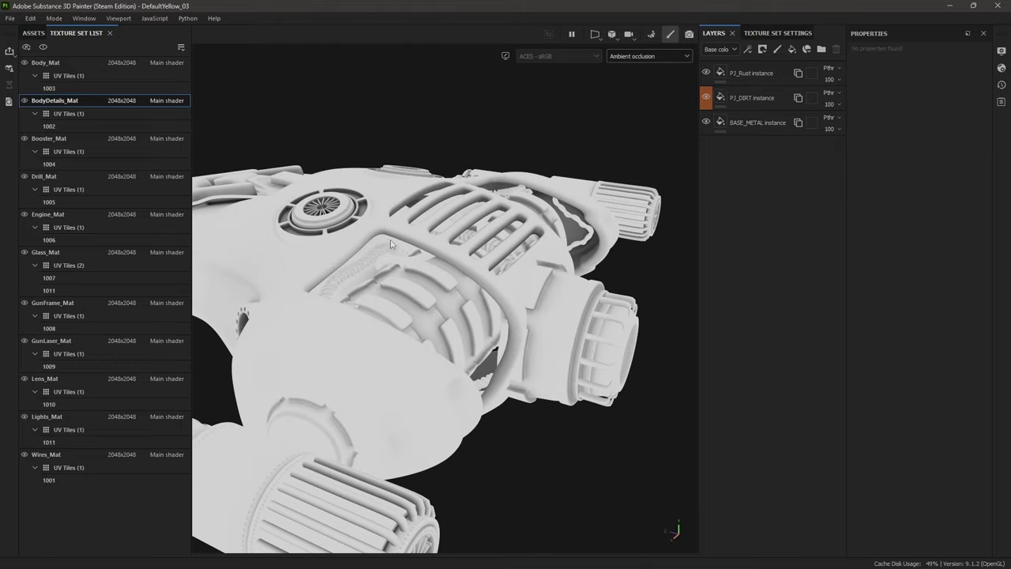
pyautogui.scroll(-5, 424, 237)
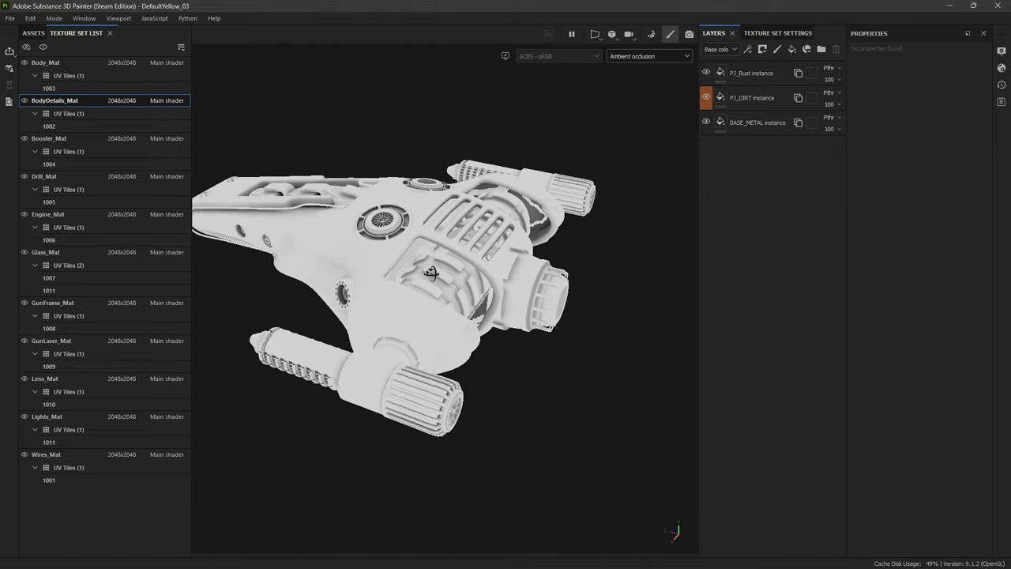
pyautogui.keyDown('alt'); pyautogui.moveTo(431, 273); pyautogui.dragTo(468, 278, button='middle'); pyautogui.keyUp('alt')
pyautogui.keyDown('alt'); pyautogui.moveTo(465, 270); pyautogui.dragTo(471, 292); pyautogui.keyUp('alt')
pyautogui.keyDown('alt'); pyautogui.moveTo(521, 211); pyautogui.dragTo(433, 291); pyautogui.keyUp('alt')
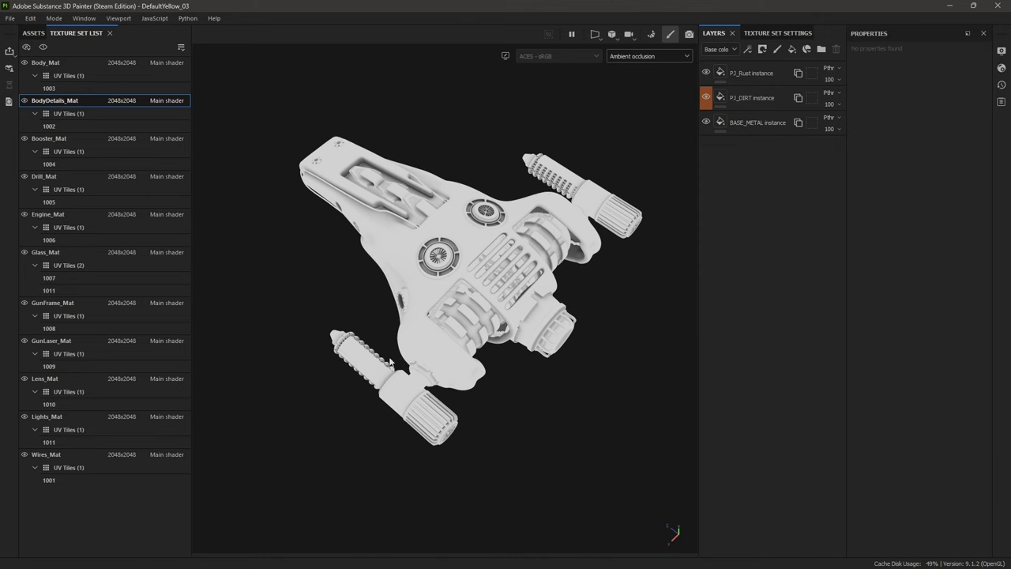
pyautogui.keyDown('alt'); pyautogui.moveTo(485, 323); pyautogui.dragTo(424, 254); pyautogui.keyUp('alt')
pyautogui.keyDown('alt'); pyautogui.moveTo(607, 225); pyautogui.dragTo(450, 307, button='middle'); pyautogui.keyUp('alt')
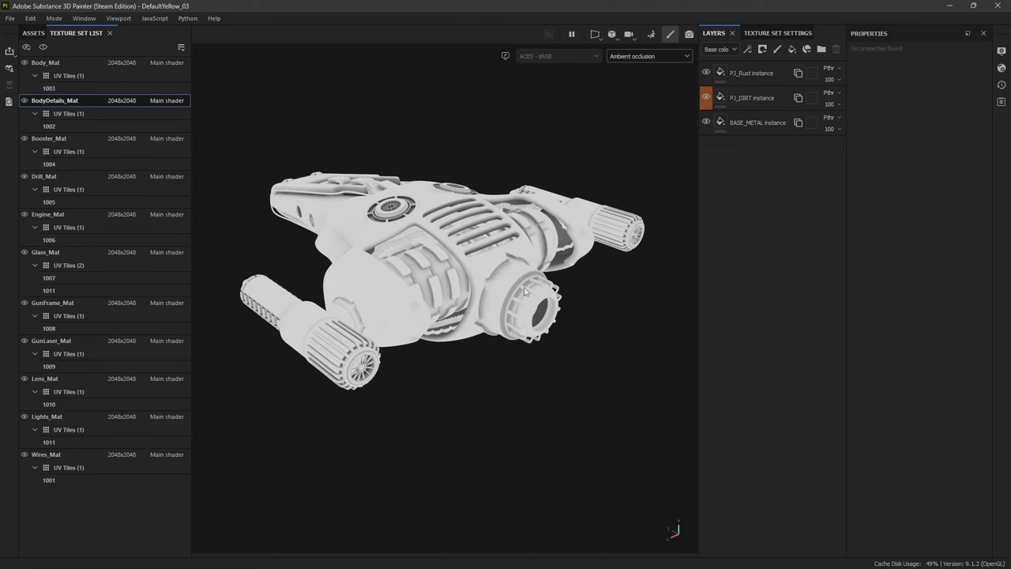
pyautogui.keyDown('alt'); pyautogui.moveTo(289, 376); pyautogui.dragTo(375, 371); pyautogui.keyUp('alt')
pyautogui.keyDown('alt'); pyautogui.moveTo(376, 372); pyautogui.dragTo(591, 320, button='middle'); pyautogui.keyUp('alt')
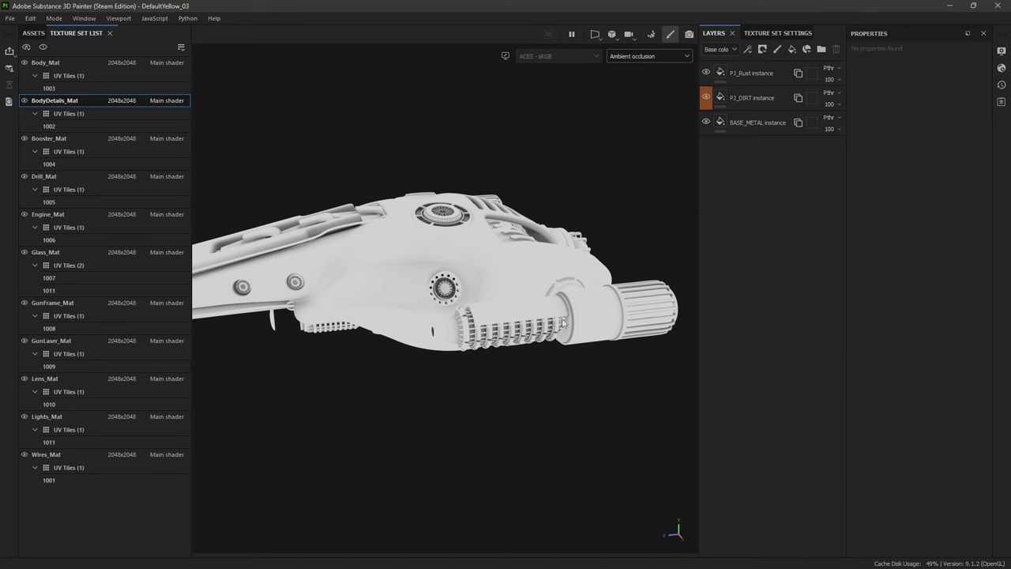
pyautogui.keyDown('alt'); pyautogui.moveTo(562, 323); pyautogui.dragTo(492, 333); pyautogui.keyUp('alt')
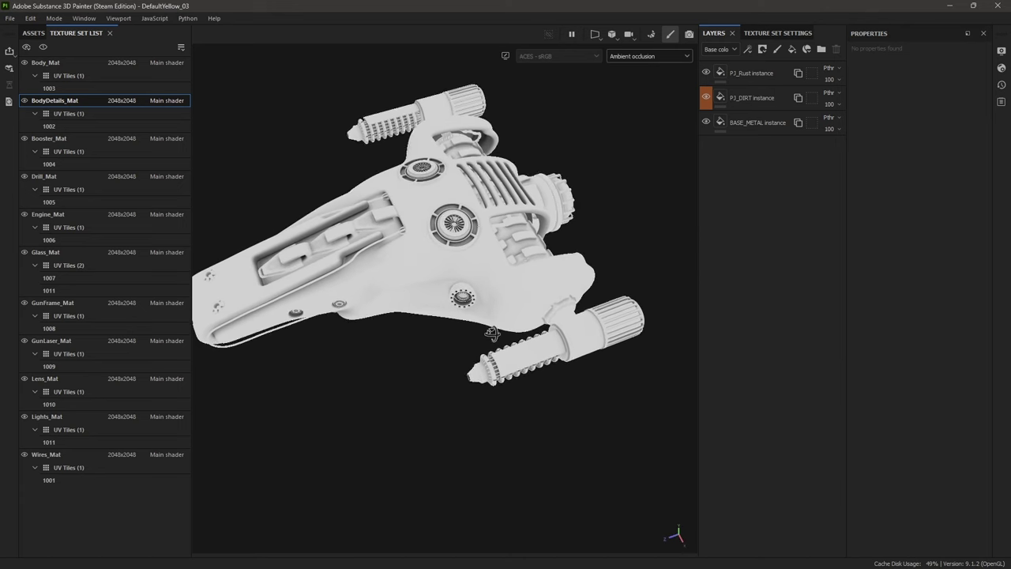
# - Switch the AquaBot project from painting mode to mesh map baking mode
pyautogui.click(9, 18)
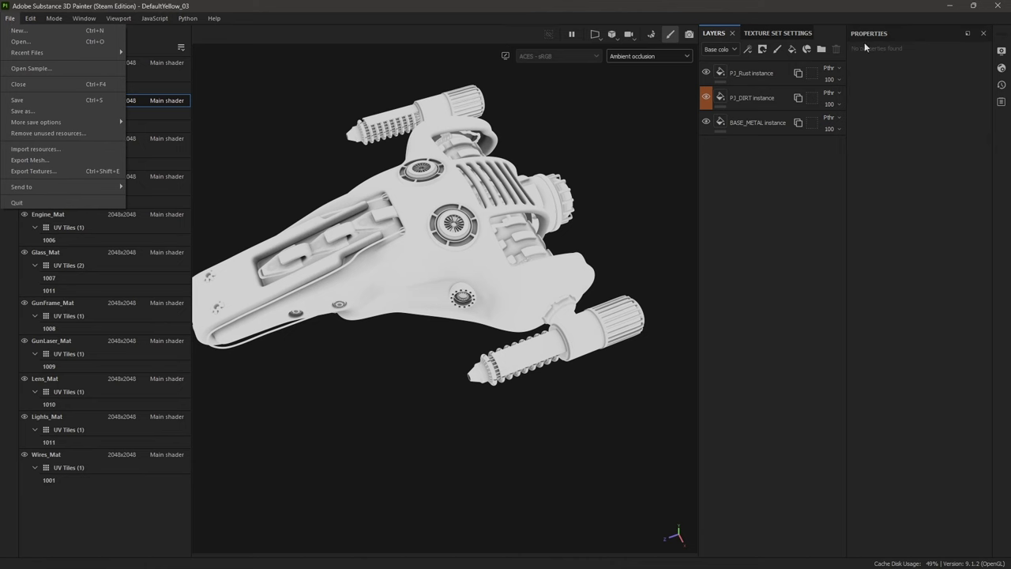
pyautogui.click(693, 35)
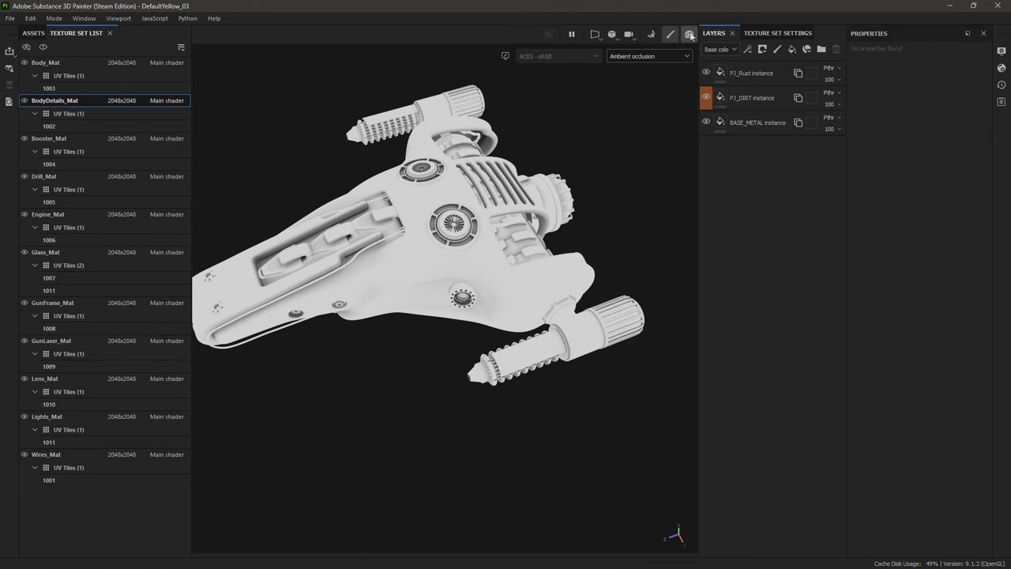
pyautogui.click(651, 34)
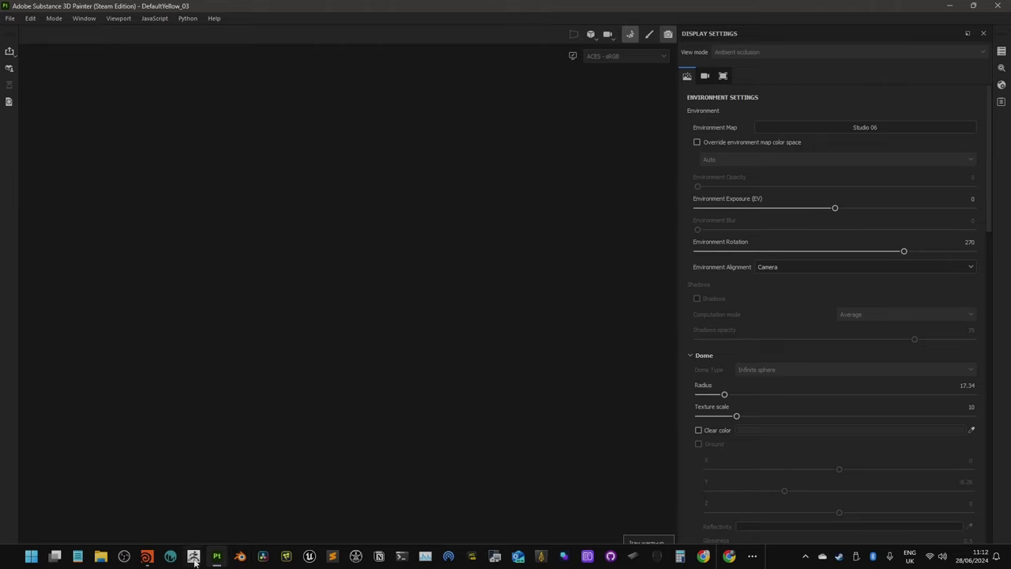
# - Switch to Houdini, go up from the MODELLING network to the object level and open the DEFAULT geometry network with a wider network view
pyautogui.click(149, 557)
pyautogui.scroll(-1, 665, 125)
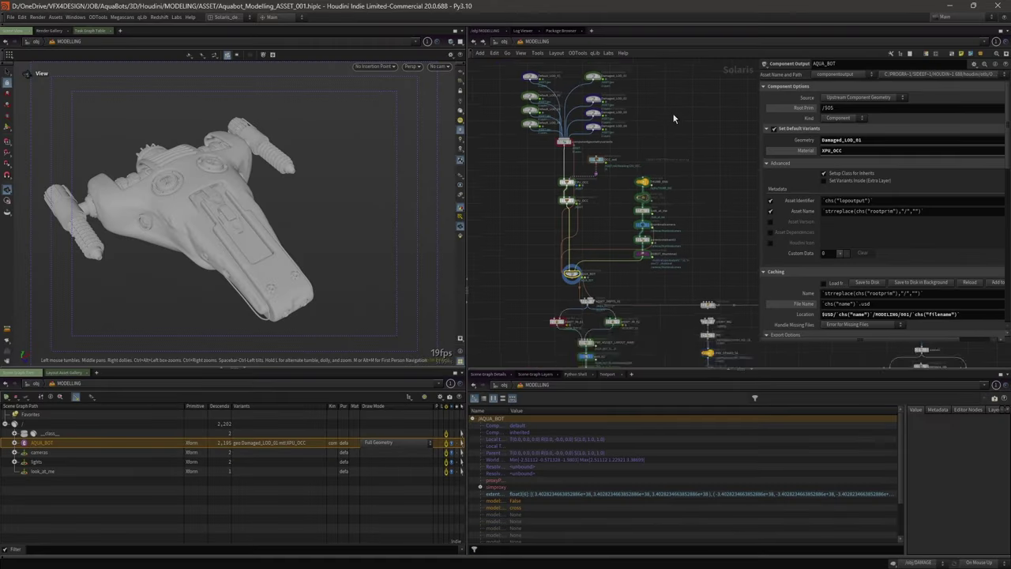
pyautogui.moveTo(616, 67); pyautogui.dragTo(616, 132, button='middle')
pyautogui.click(502, 44)
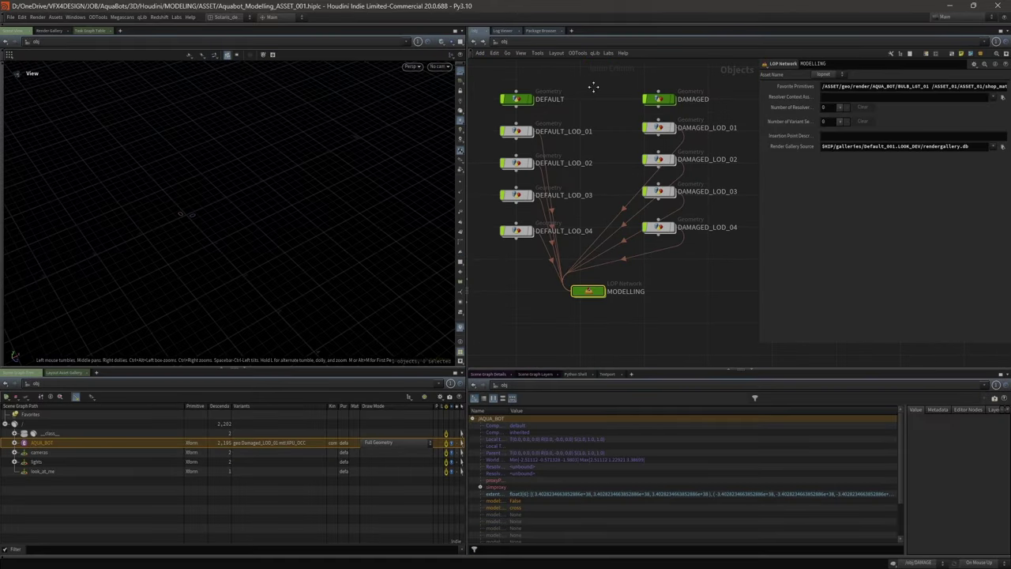
pyautogui.doubleClick(540, 166)
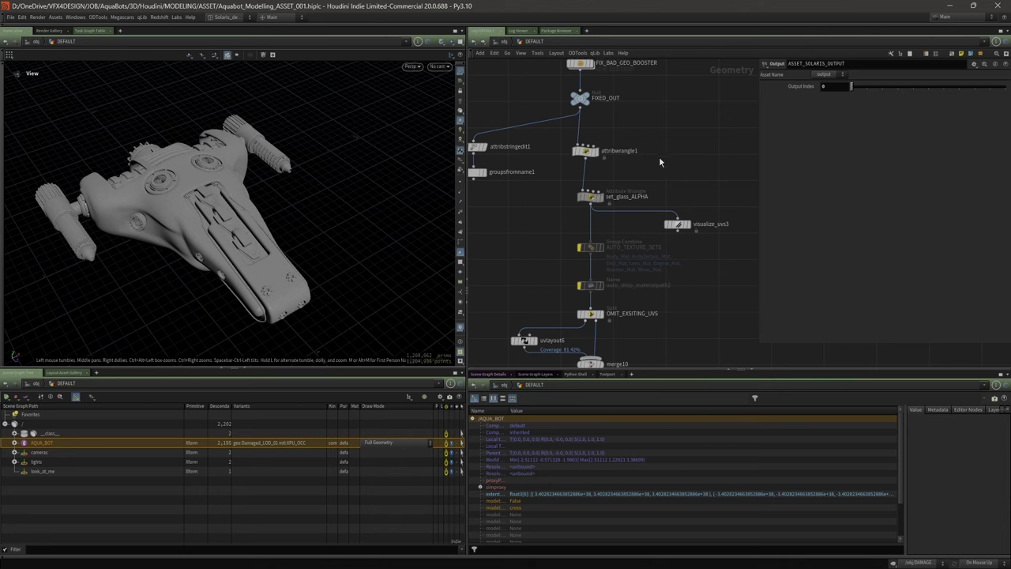
pyautogui.moveTo(757, 161); pyautogui.dragTo(824, 163)
# - Follow the DEFAULT network from the UV layout nodes through AQUA_BOT_FIX down to the ASSET_SOLARIS_OUTPUT node
pyautogui.moveTo(538, 165); pyautogui.dragTo(574, 144, button='middle')
pyautogui.moveTo(596, 263); pyautogui.dragTo(561, 166, button='middle')
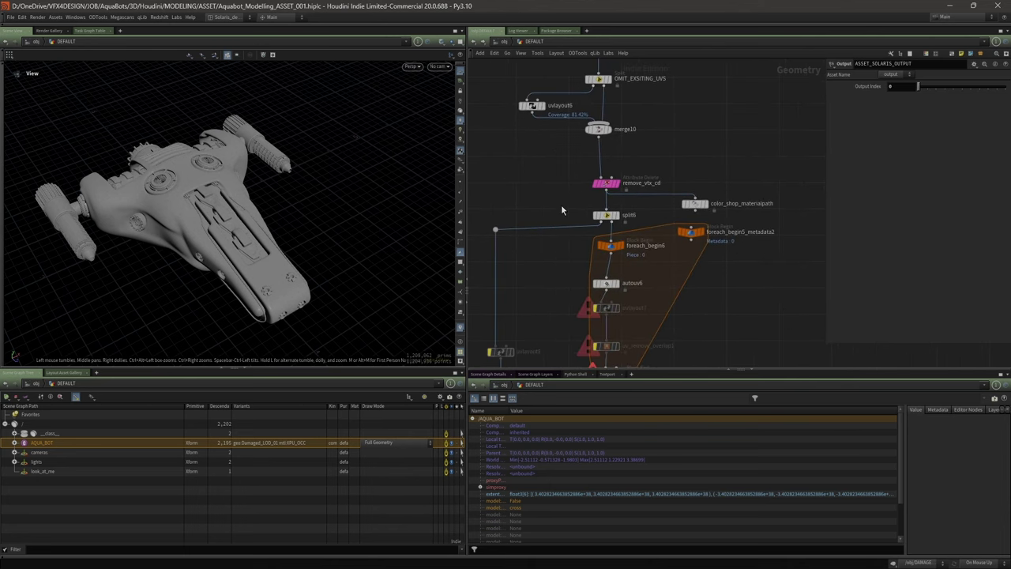
pyautogui.moveTo(570, 301); pyautogui.dragTo(572, 195, button='middle')
pyautogui.moveTo(702, 302); pyautogui.dragTo(727, 164, button='middle')
pyautogui.scroll(-2, 720, 240)
pyautogui.moveTo(693, 298); pyautogui.dragTo(704, 134, button='middle')
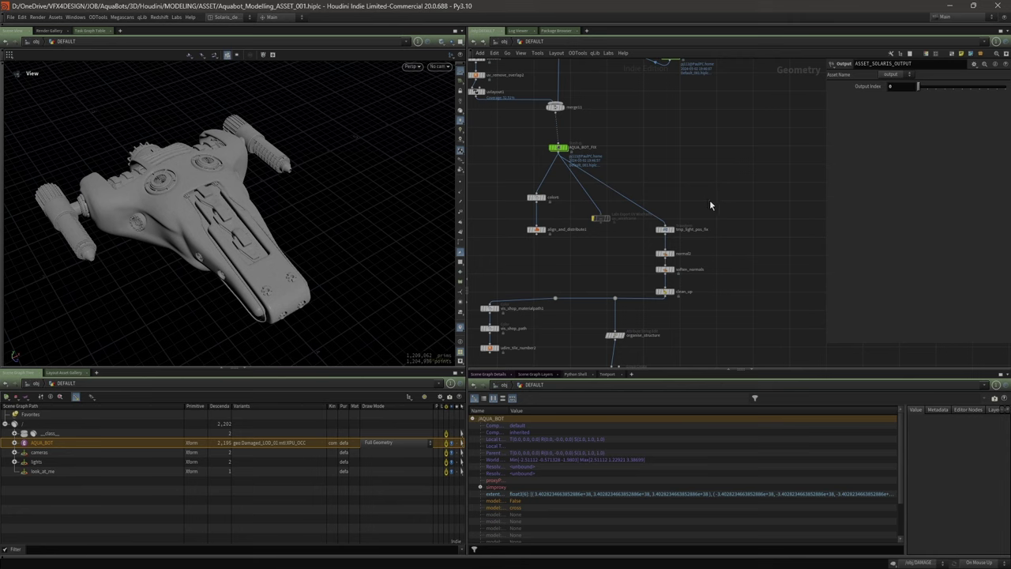
pyautogui.moveTo(738, 290); pyautogui.dragTo(747, 183, button='middle')
pyautogui.moveTo(740, 244); pyautogui.dragTo(737, 135, button='middle')
pyautogui.moveTo(731, 218)
pyautogui.mouseDown(button='middle')
pyautogui.moveTo(729, 180)
pyautogui.moveTo(718, 208)
pyautogui.moveTo(658, 147)
pyautogui.mouseUp(button='middle')
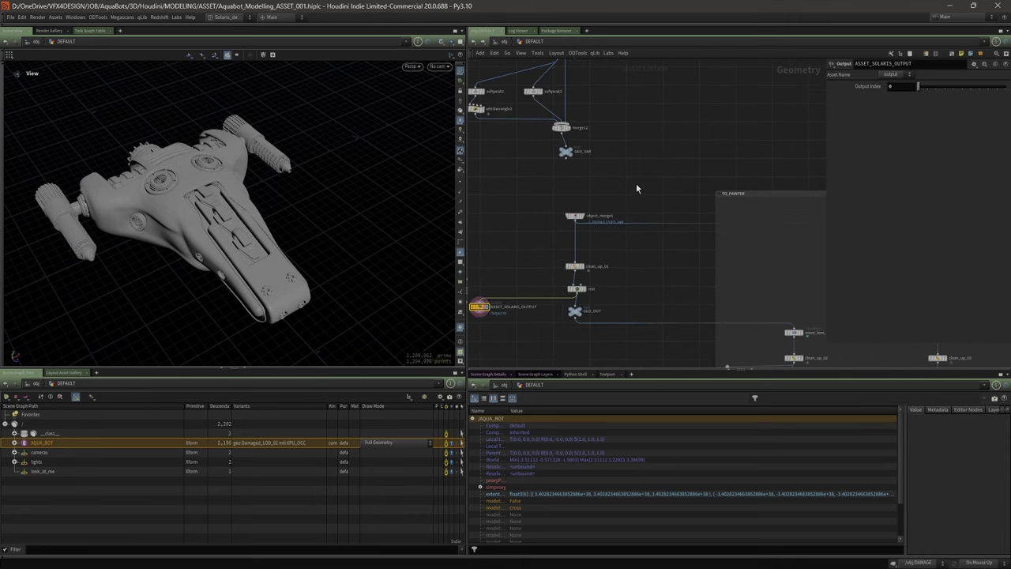
pyautogui.scroll(1, 581, 272)
pyautogui.scroll(-1, 615, 285)
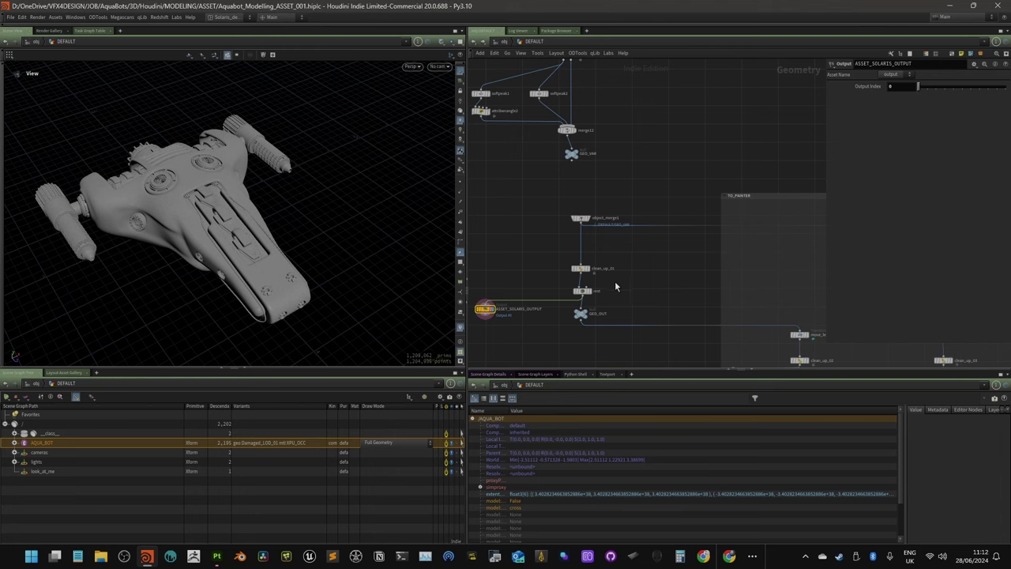
pyautogui.moveTo(488, 313)
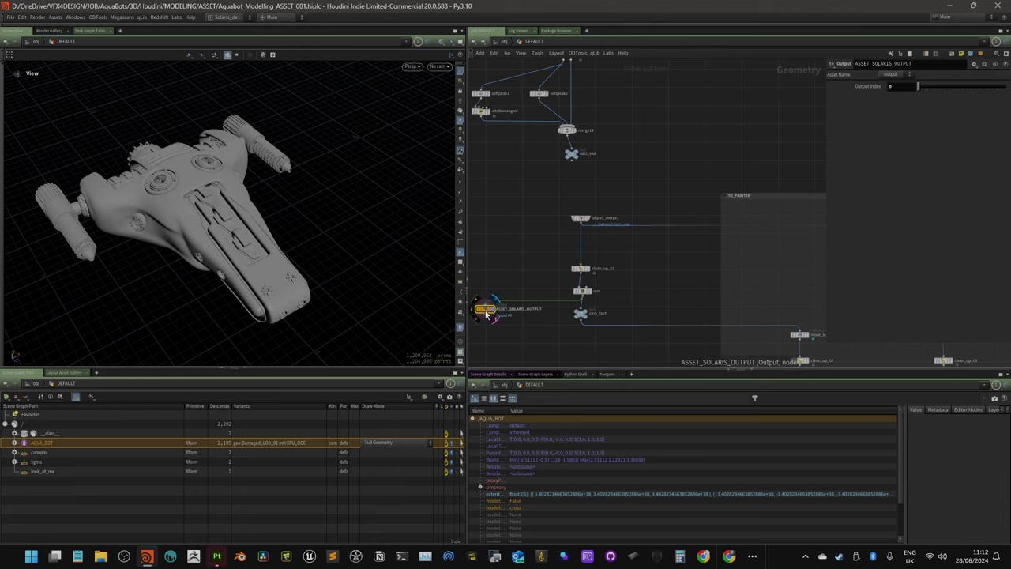
pyautogui.moveTo(497, 289); pyautogui.dragTo(518, 284, button='middle')
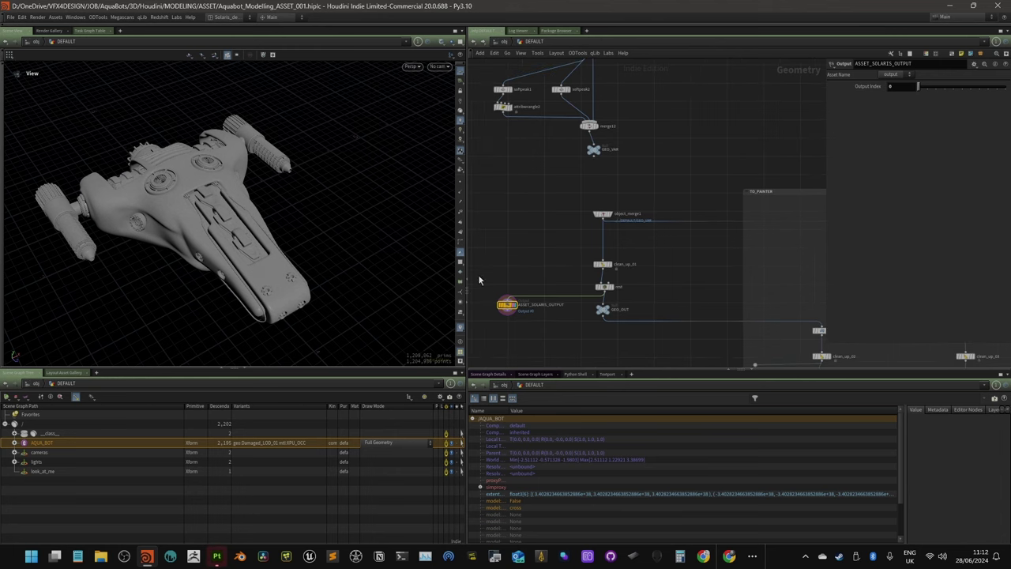
pyautogui.click(14, 443)
pyautogui.click(14, 443)
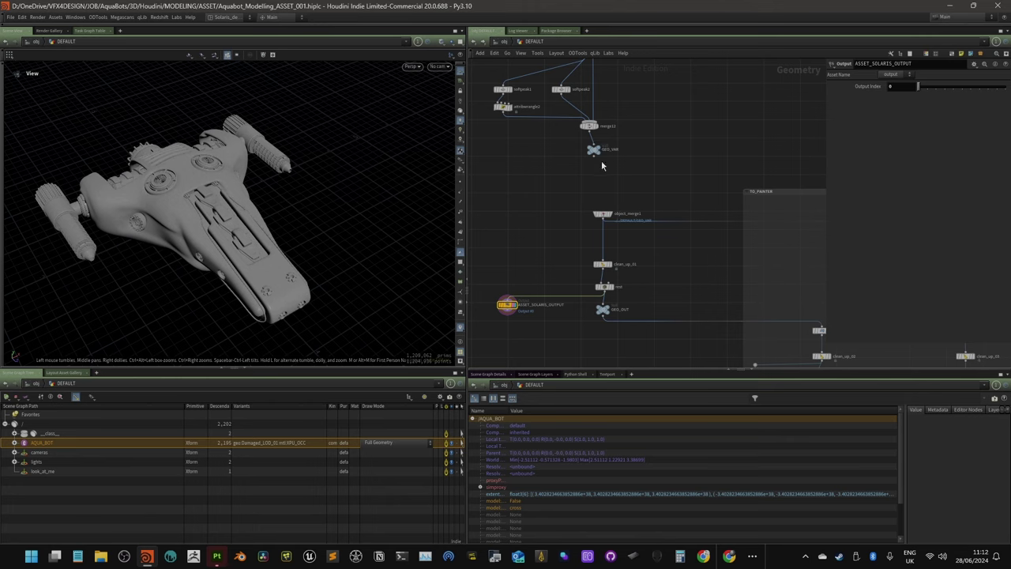
# - Go back up the network and show the string filters of the organise_structure node
pyautogui.moveTo(586, 181); pyautogui.dragTo(555, 324, button='middle')
pyautogui.moveTo(632, 127); pyautogui.dragTo(649, 184, button='middle')
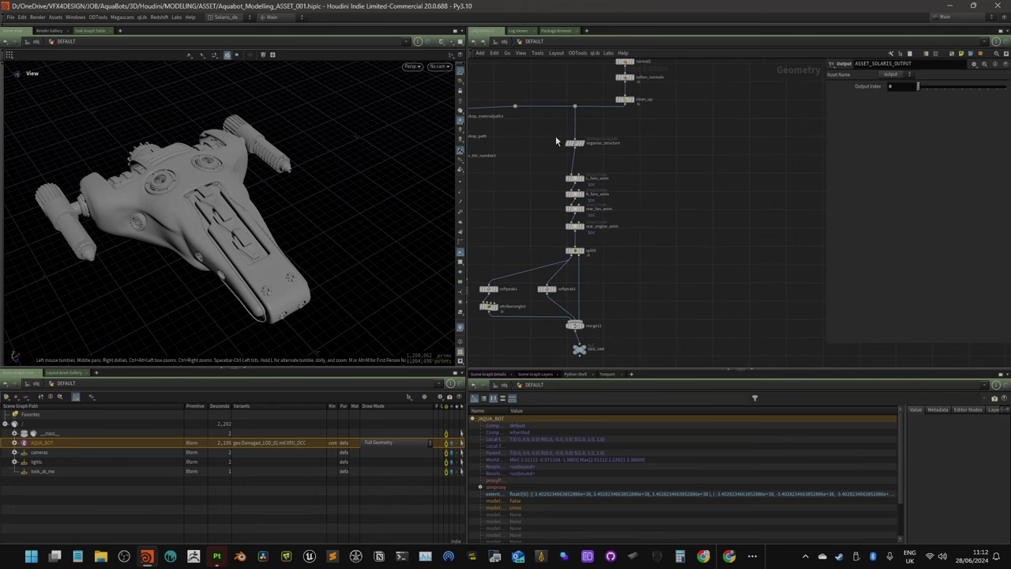
pyautogui.click(574, 143)
# - Display the move_lens_01 transform in the TO_PAINTER group and inspect the shifted glass lens up close from the side
pyautogui.scroll(-3, 646, 167)
pyautogui.moveTo(710, 227); pyautogui.dragTo(580, 88, button='middle')
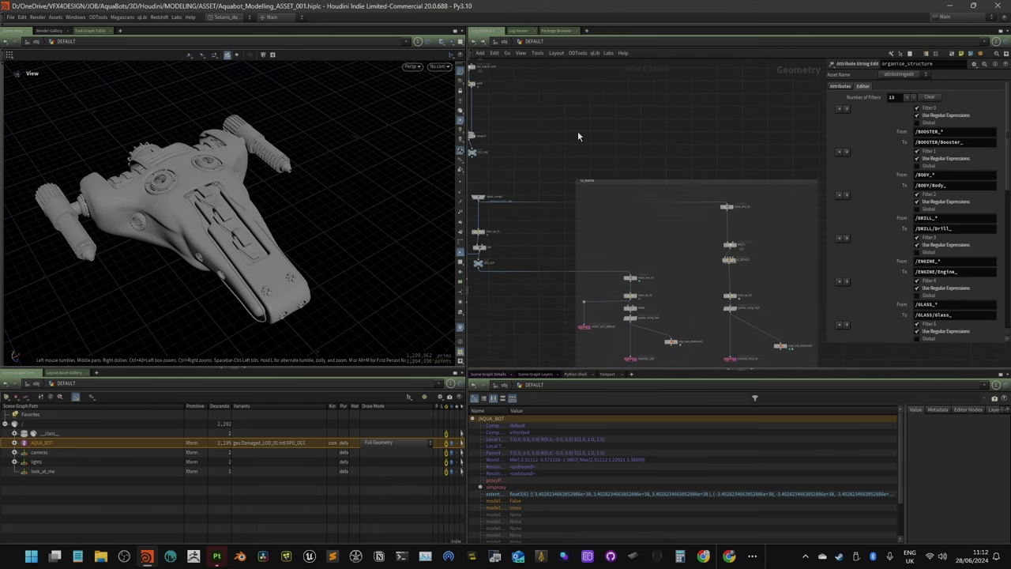
pyautogui.moveTo(529, 161); pyautogui.dragTo(552, 78, button='middle')
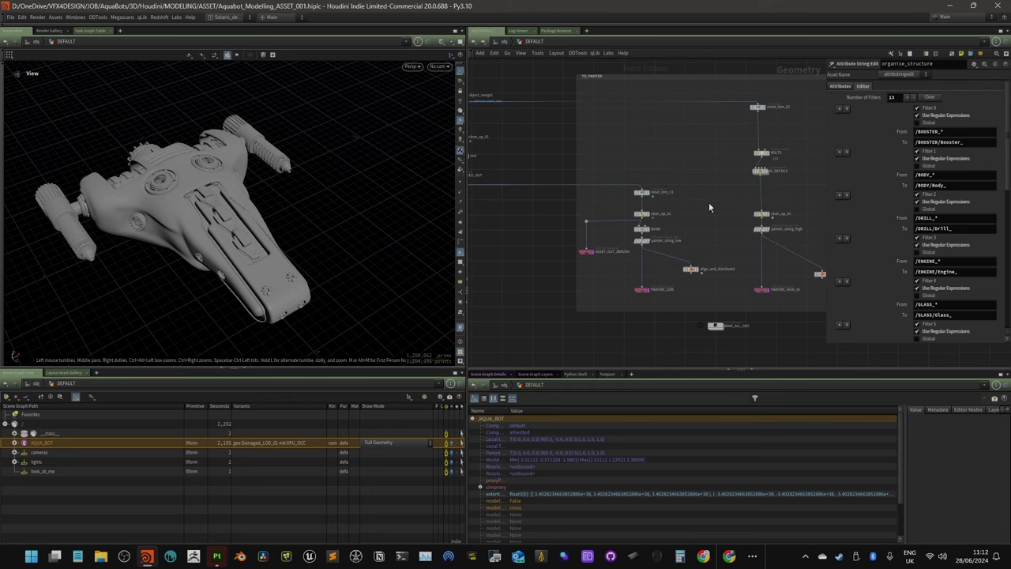
pyautogui.scroll(3, 693, 197)
pyautogui.scroll(1, 631, 153)
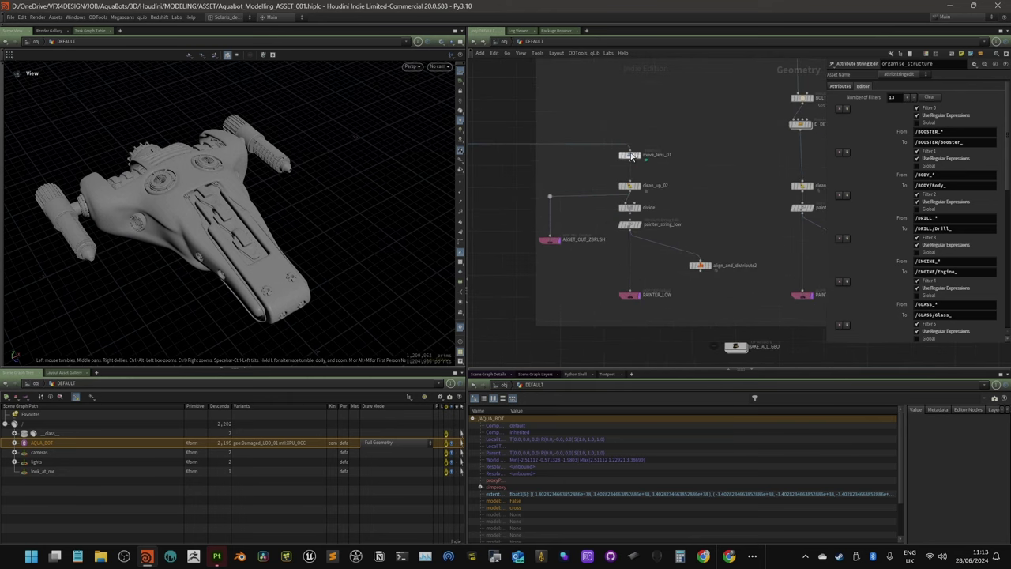
pyautogui.click(630, 154)
pyautogui.moveTo(292, 237); pyautogui.dragTo(329, 179)
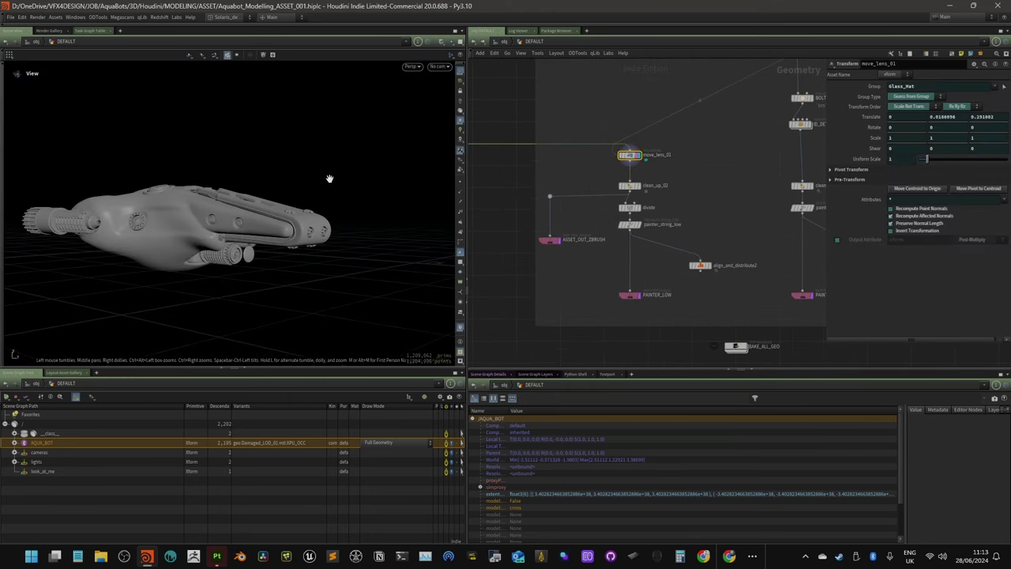
pyautogui.moveTo(227, 242); pyautogui.dragTo(343, 208, button='right')
pyautogui.moveTo(293, 253)
pyautogui.mouseDown()
pyautogui.moveTo(269, 256)
pyautogui.moveTo(282, 256)
pyautogui.mouseUp()
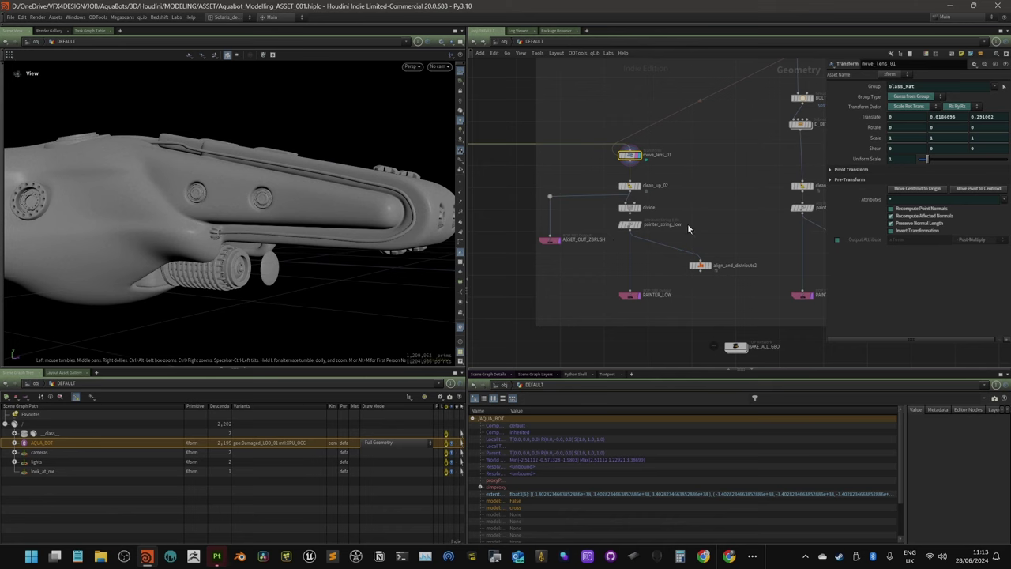
# - Show the clean_up_02 node's settings and its geometry attribute information
pyautogui.moveTo(732, 200); pyautogui.dragTo(664, 203, button='middle')
pyautogui.click(564, 189)
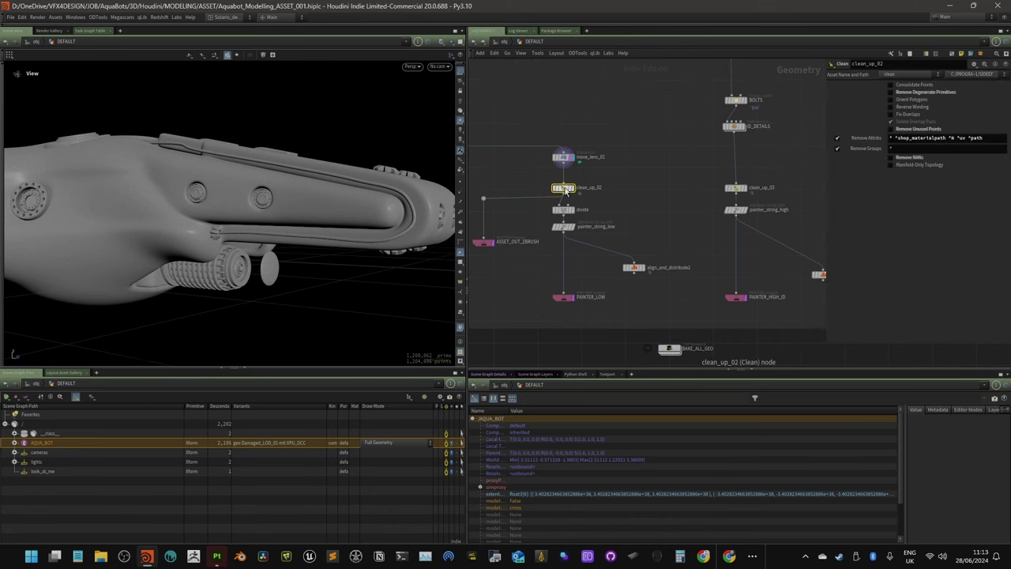
pyautogui.middleClick(565, 189)
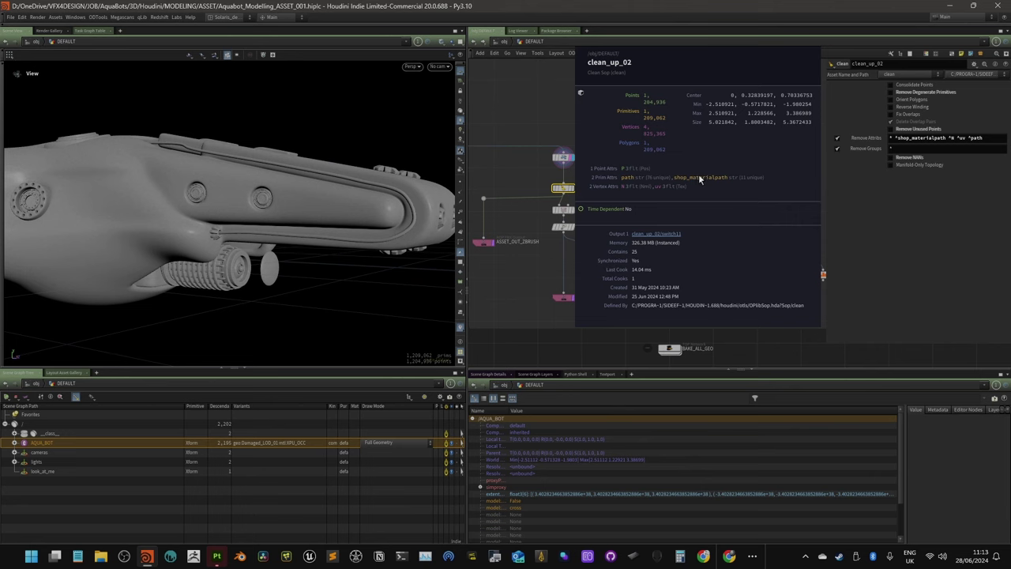
# - Display the divide node and check its triangulated mesh by toggling between wireframe and shaded views
pyautogui.click(563, 210)
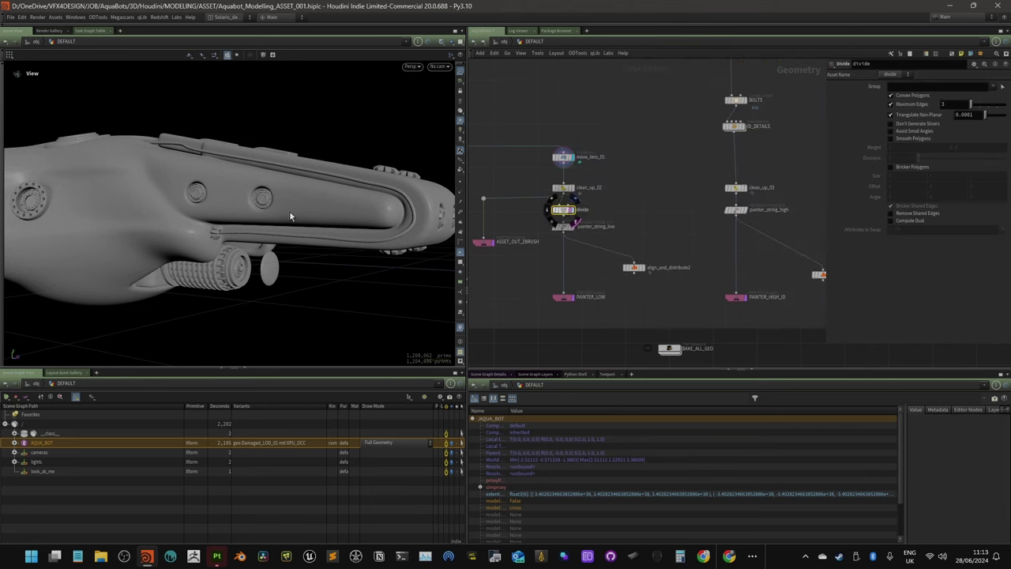
pyautogui.press('w')
pyautogui.press('w')
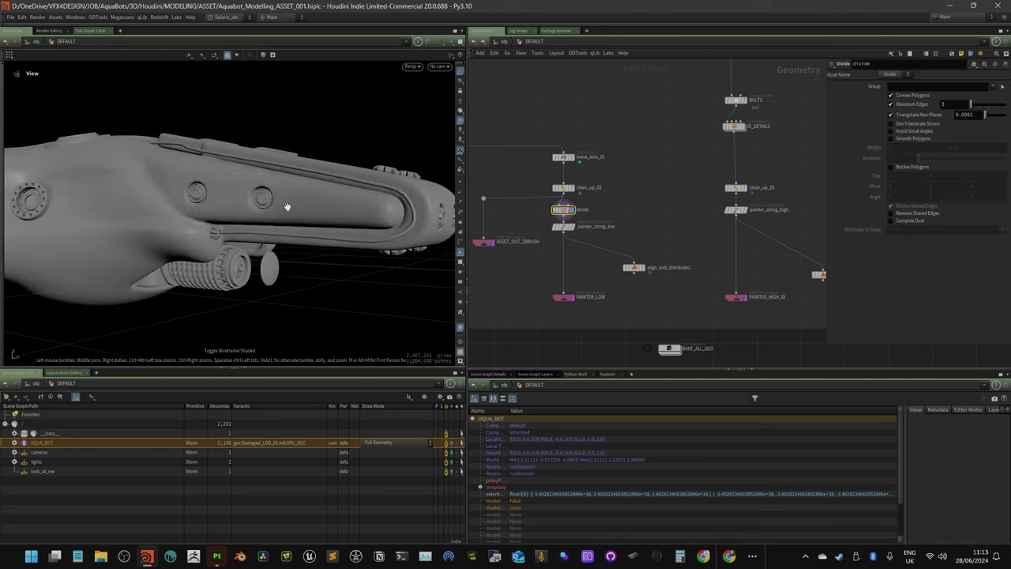
pyautogui.press('w')
pyautogui.press('w')
pyautogui.press('w')
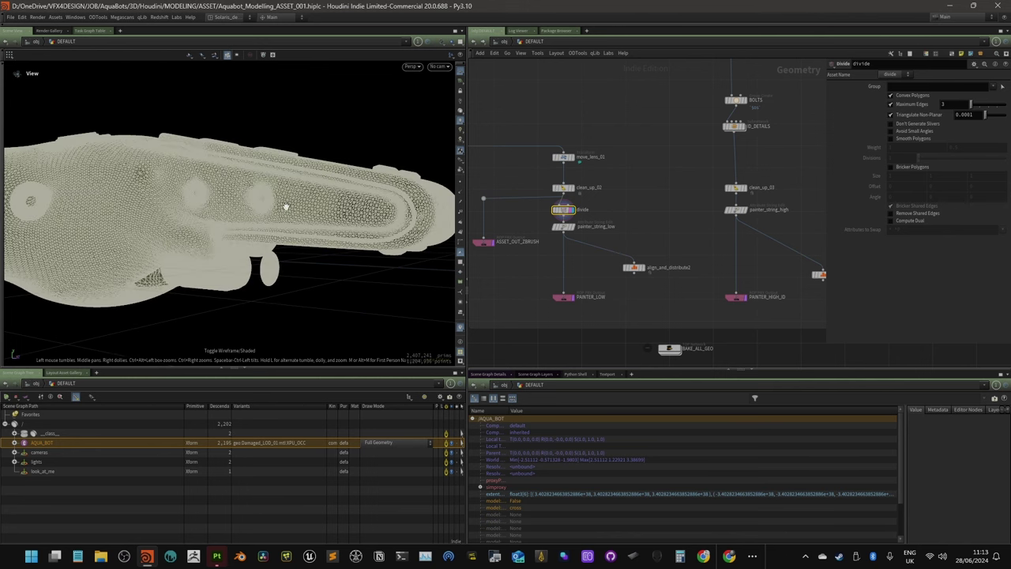
pyautogui.moveTo(286, 207)
pyautogui.mouseDown()
pyautogui.moveTo(305, 229)
pyautogui.moveTo(305, 203)
pyautogui.mouseUp()
pyautogui.press('w')
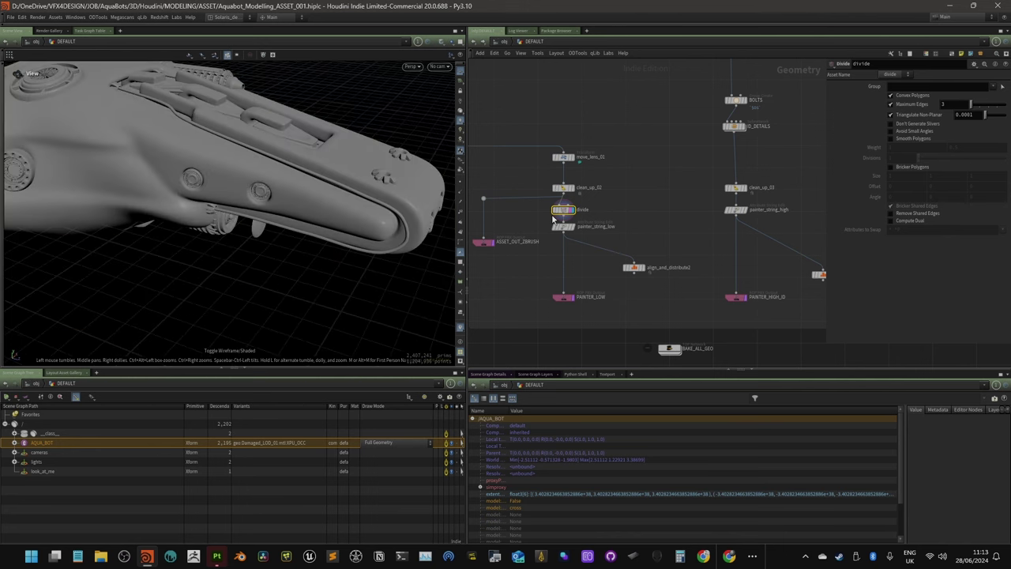
# - Check the full path names of the painter_string_low node in the geometry spreadsheet with a widened path column, and close it
pyautogui.click(566, 228)
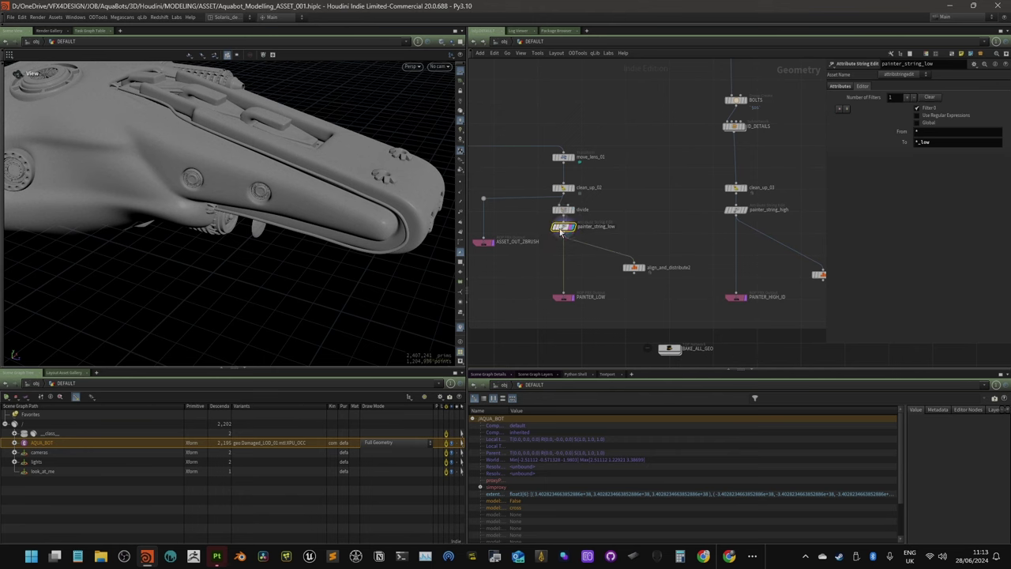
pyautogui.hotkey('alt', 'shift', 's')
pyautogui.click(504, 174)
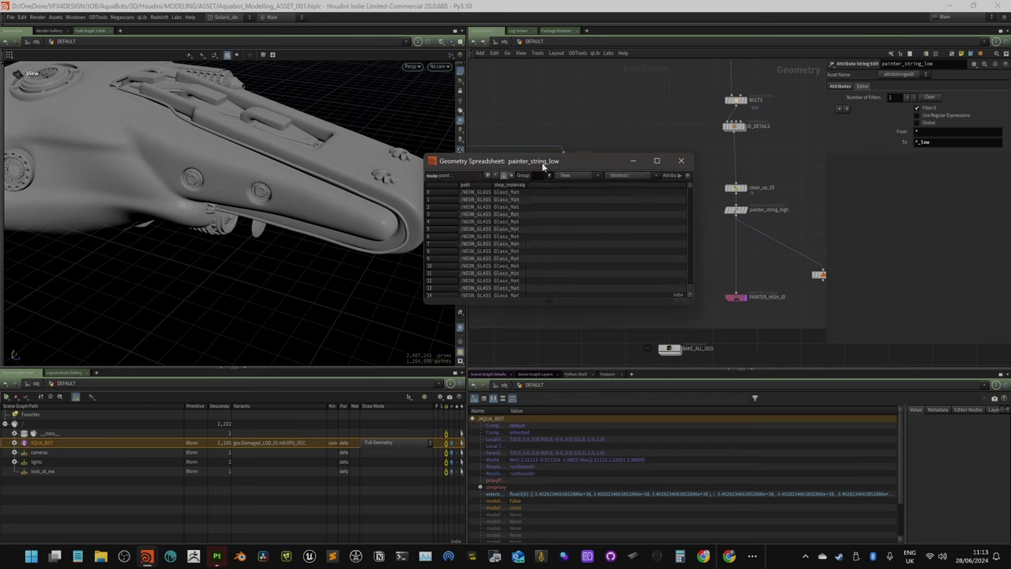
pyautogui.moveTo(542, 166); pyautogui.dragTo(323, 193)
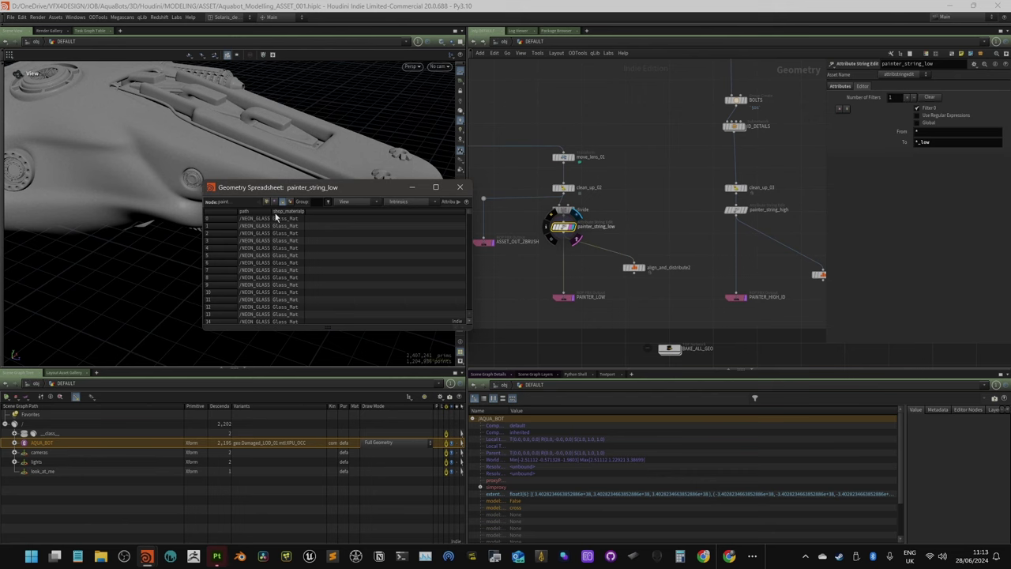
pyautogui.moveTo(272, 212); pyautogui.dragTo(338, 213)
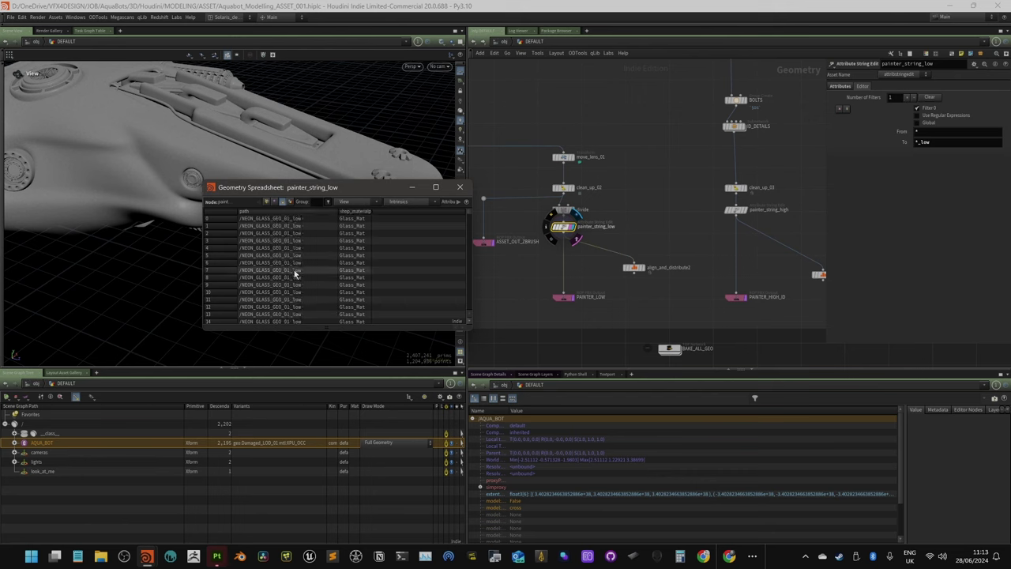
pyautogui.click(465, 188)
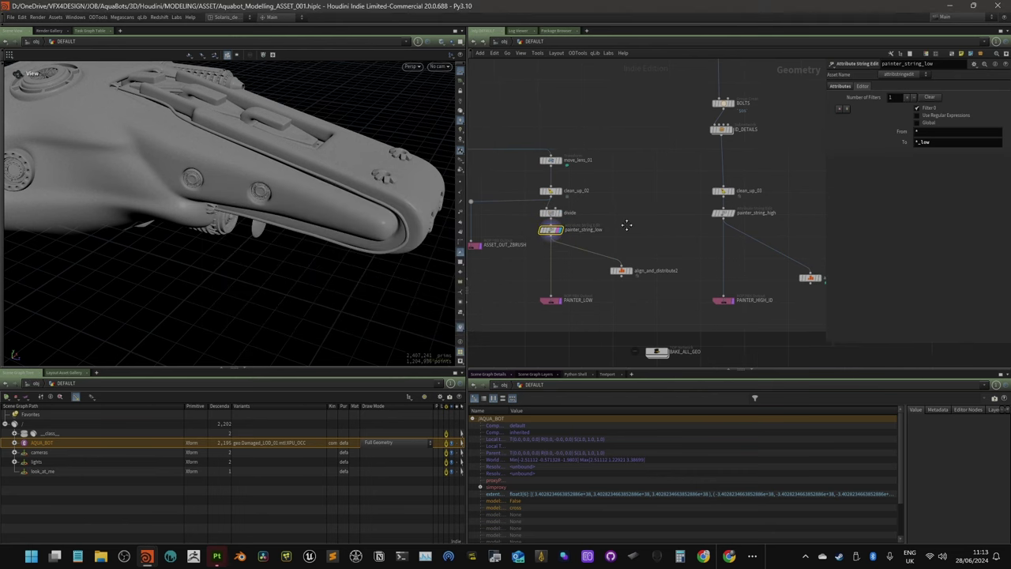
# - Select the painter_string_high node and check its path names in the geometry spreadsheet
pyautogui.moveTo(644, 263); pyautogui.dragTo(597, 277, button='middle')
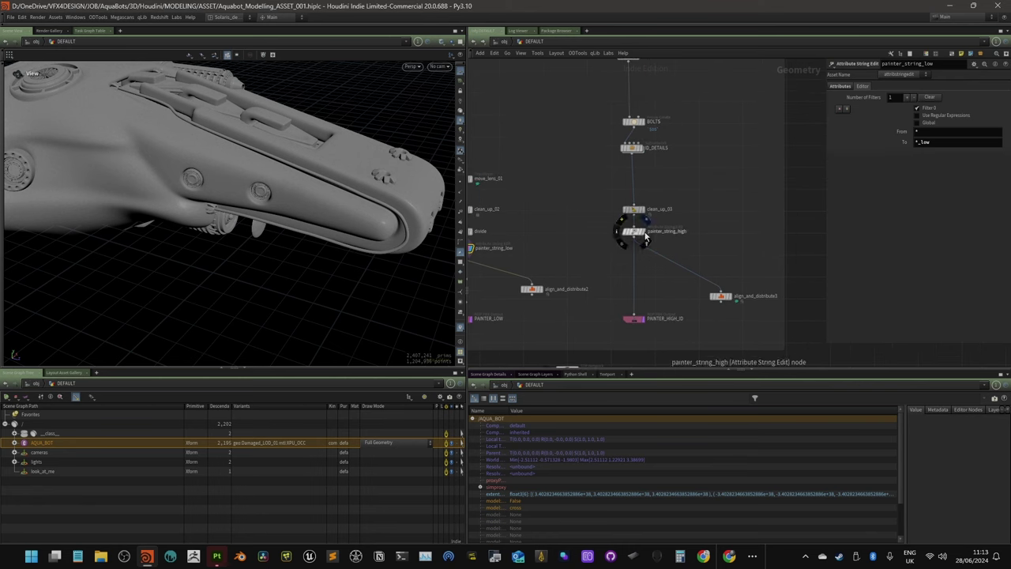
pyautogui.click(635, 231)
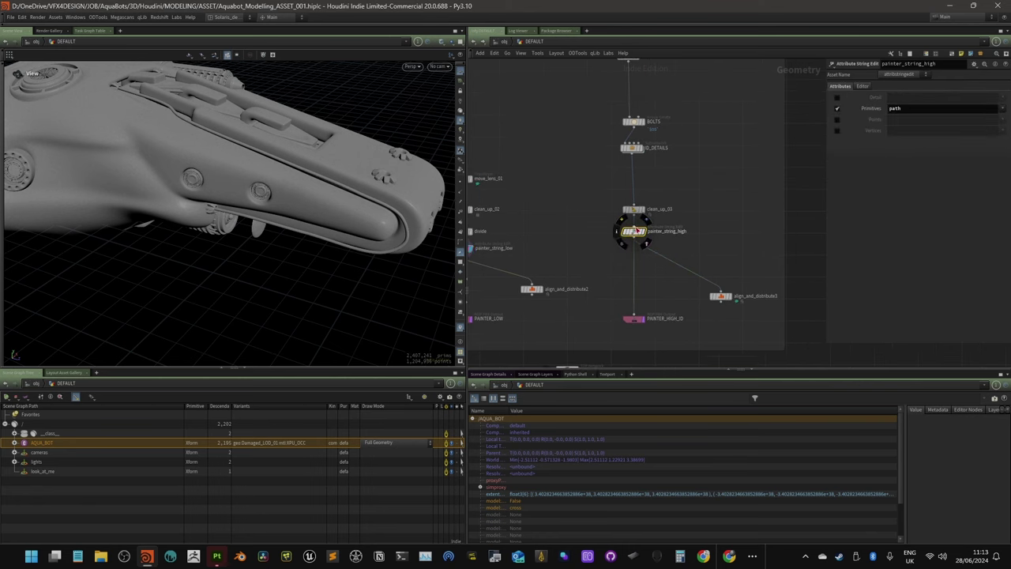
pyautogui.hotkey('alt', 'shift', 's')
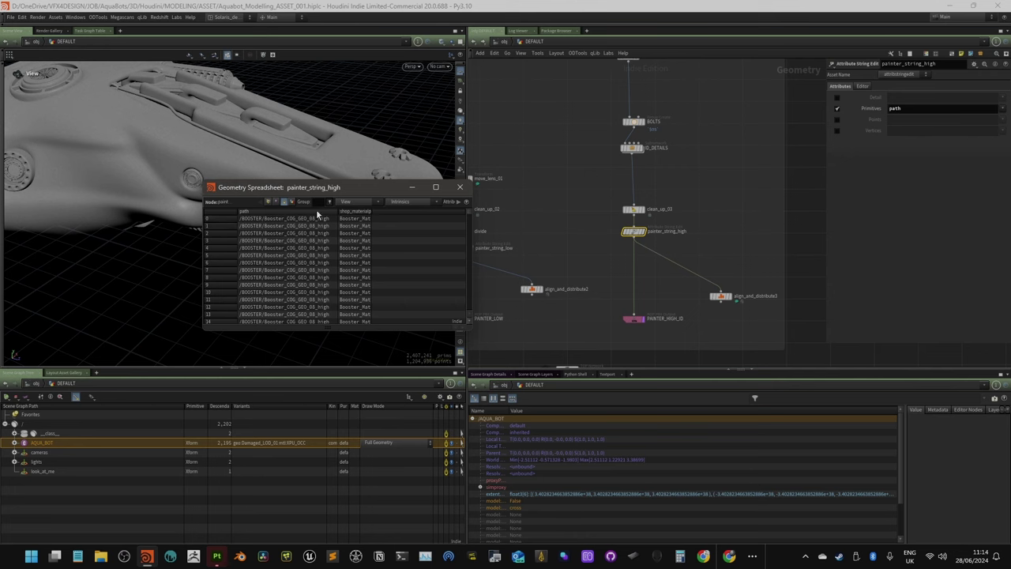
# - Switch back to Substance 3D Painter and review the Match option and the low and high poly mesh suffixes in the common baking settings
pyautogui.click(216, 556)
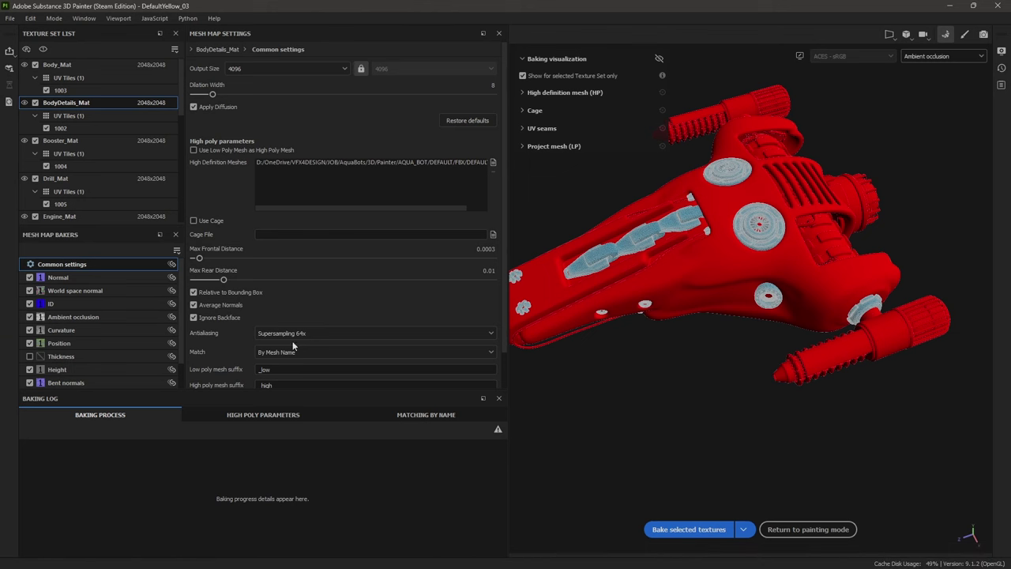
pyautogui.scroll(-2, 379, 293)
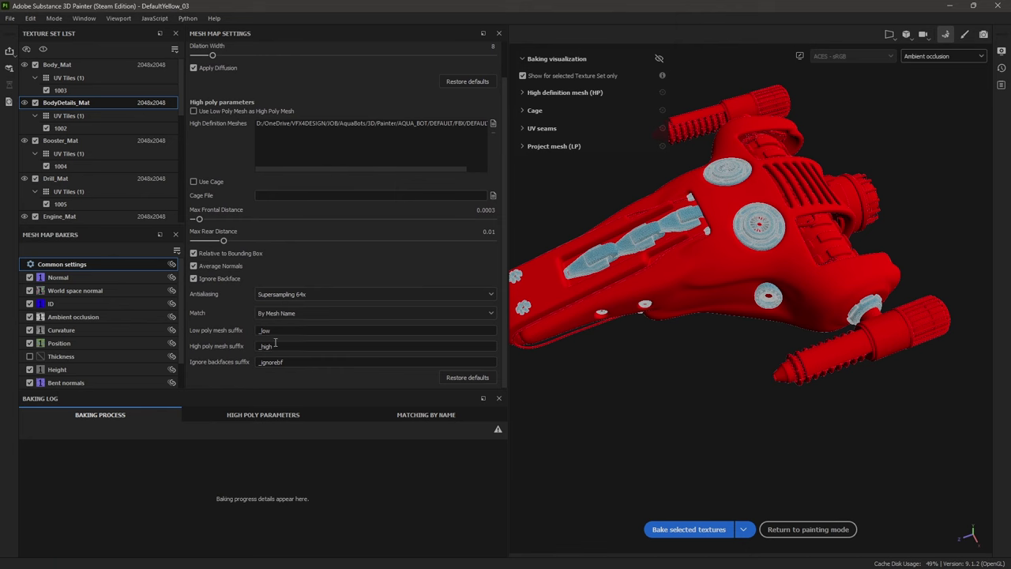
# - Review the low and high poly mesh pairs matched by name in the baking log, and enlarge the viewport area
pyautogui.click(286, 415)
pyautogui.click(384, 413)
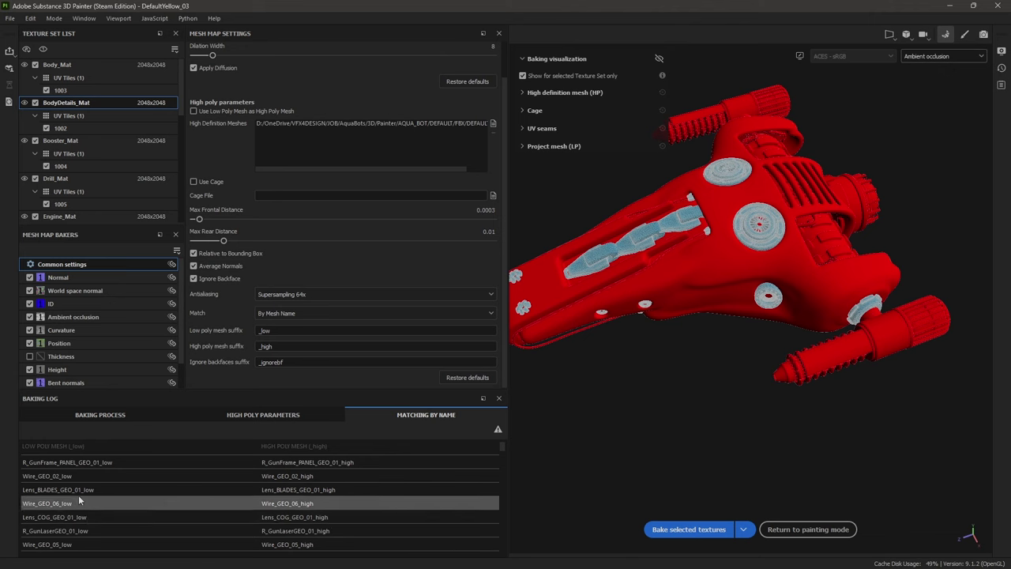
pyautogui.scroll(-3, 127, 465)
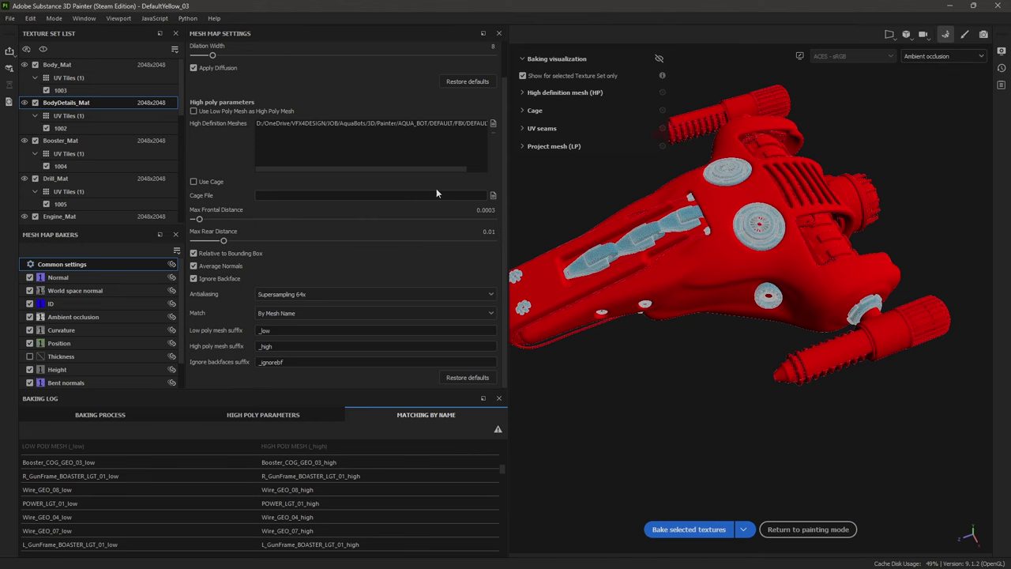
pyautogui.moveTo(507, 96); pyautogui.dragTo(465, 101)
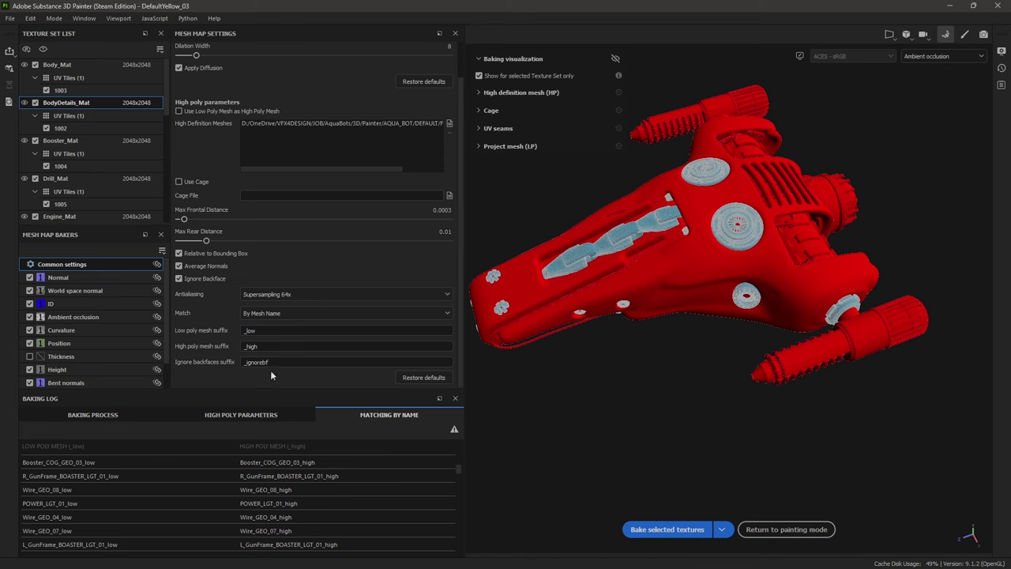
# - Return to painting mode and inspect the ambient occlusion across the model, briefly isolating the BodyDetails_Mat texture set
pyautogui.click(825, 527)
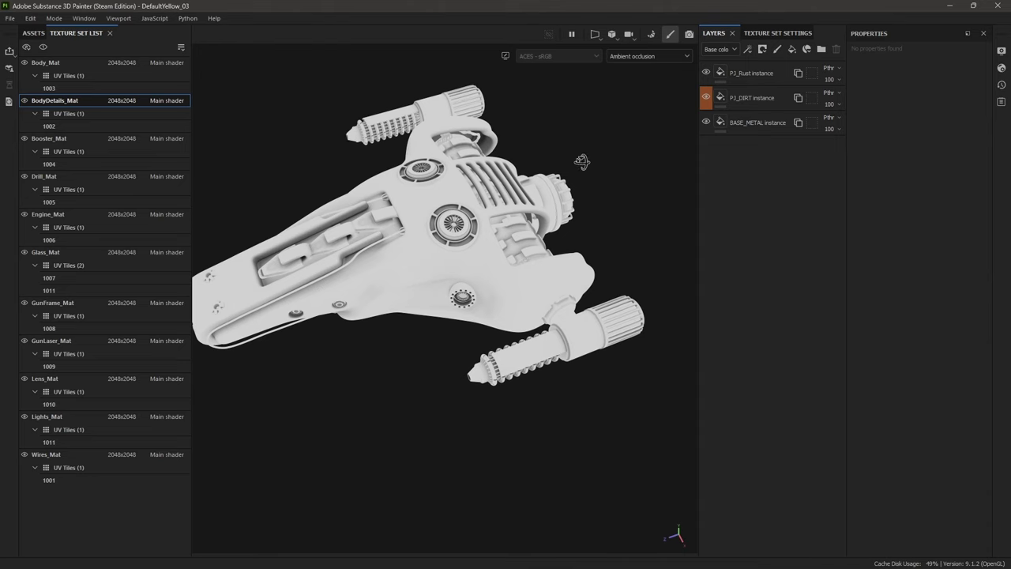
pyautogui.keyDown('alt'); pyautogui.moveTo(582, 162); pyautogui.dragTo(574, 173); pyautogui.keyUp('alt')
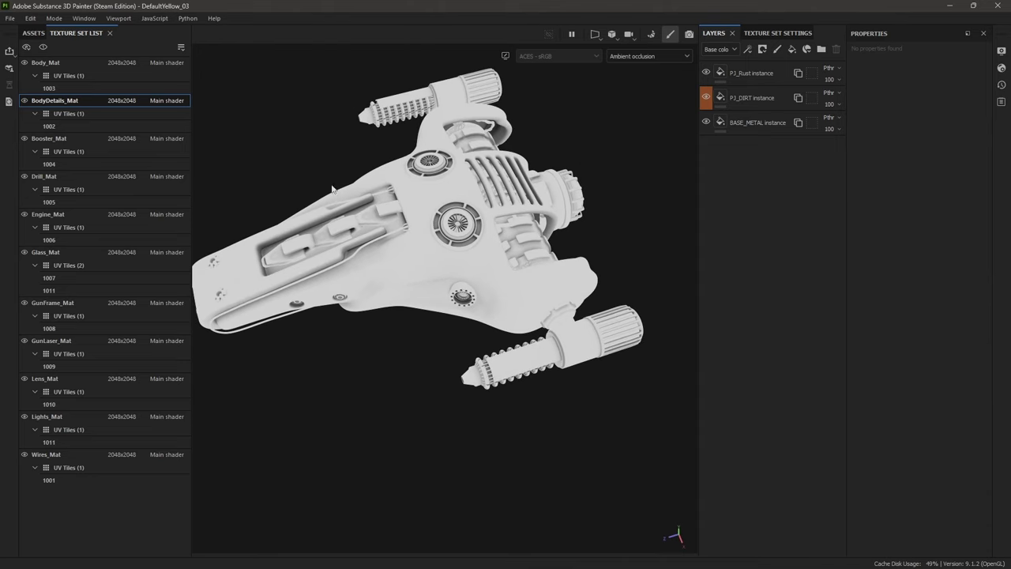
pyautogui.click(43, 47)
pyautogui.keyDown('alt'); pyautogui.moveTo(374, 232); pyautogui.dragTo(504, 262); pyautogui.keyUp('alt')
pyautogui.click(48, 47)
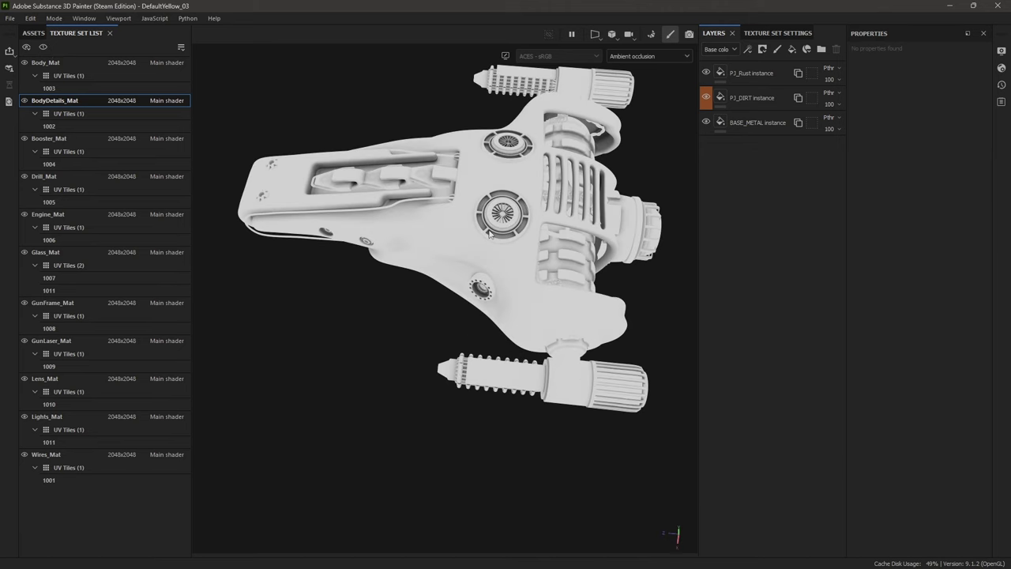
pyautogui.keyDown('alt'); pyautogui.moveTo(506, 231); pyautogui.dragTo(468, 250, button='middle'); pyautogui.keyUp('alt')
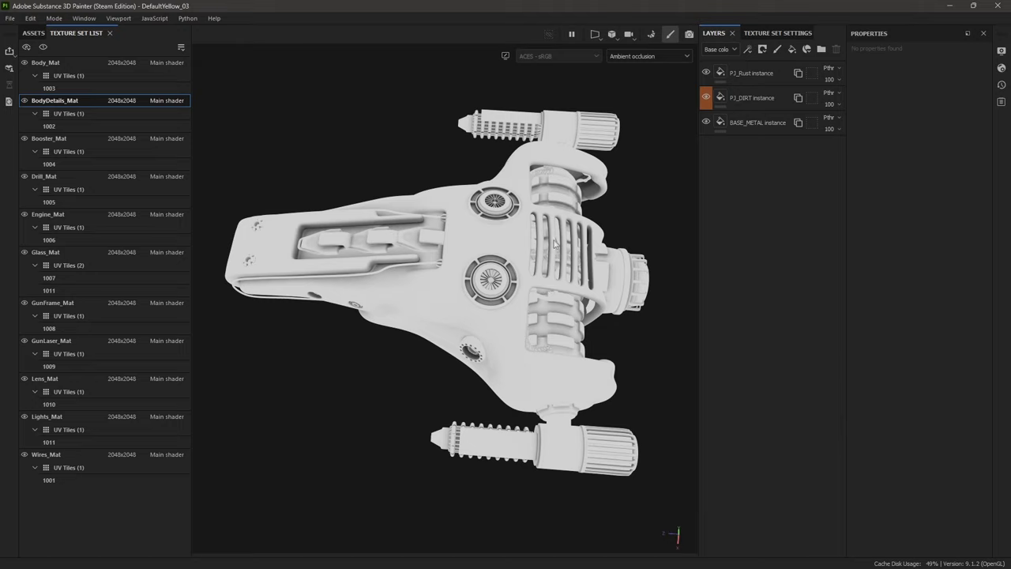
pyautogui.keyDown('alt'); pyautogui.moveTo(572, 206); pyautogui.dragTo(539, 250); pyautogui.keyUp('alt')
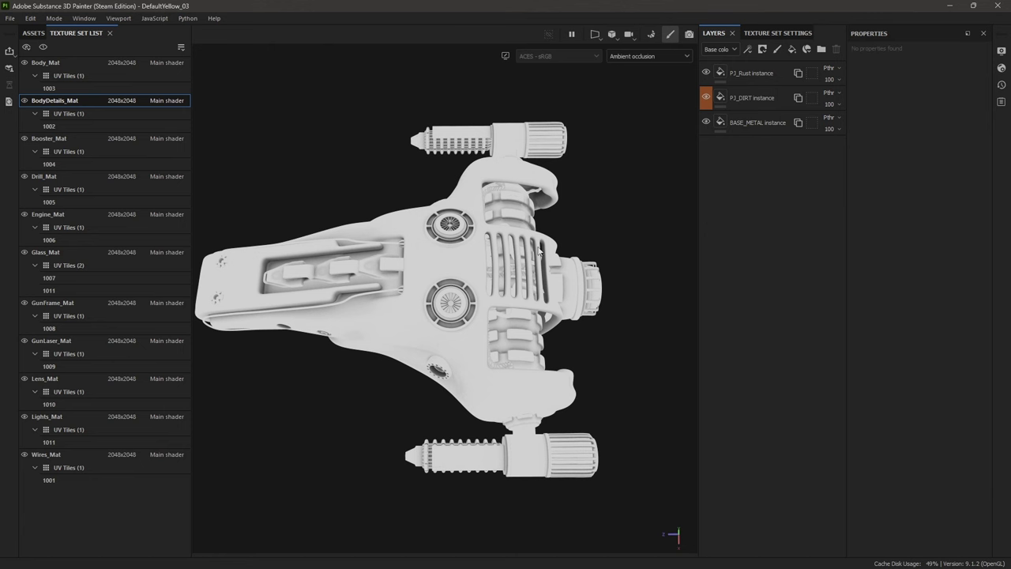
pyautogui.keyDown('alt'); pyautogui.moveTo(607, 310); pyautogui.dragTo(436, 371); pyautogui.keyUp('alt')
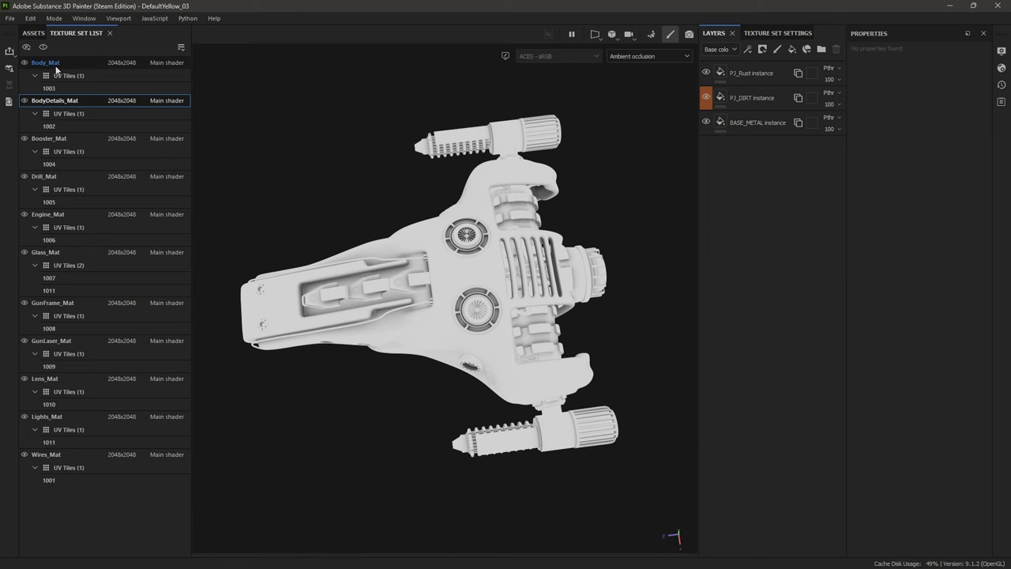
# - Select the Body_Mat texture set, switch the viewport display to Material, and view the textured model
pyautogui.click(628, 57)
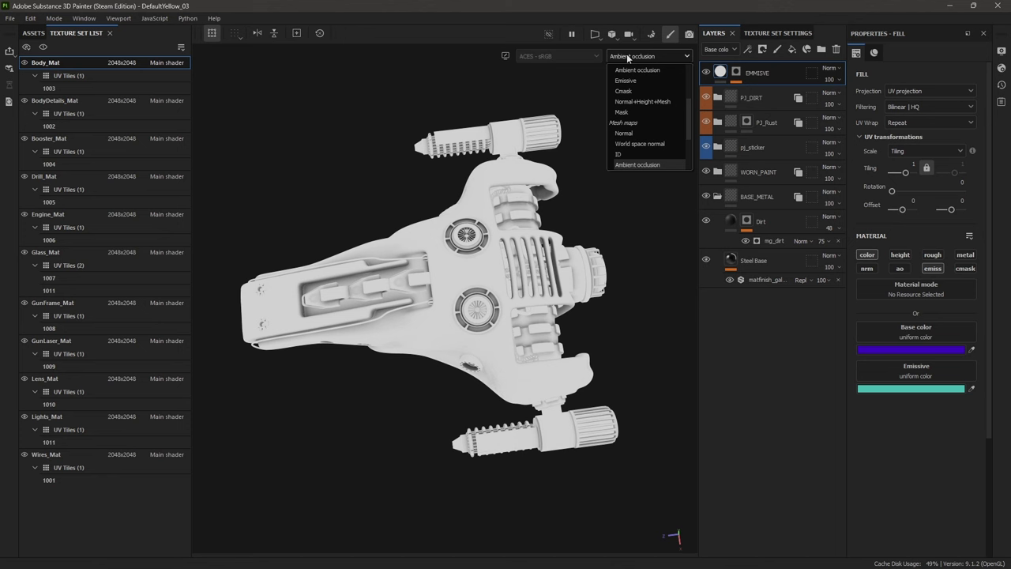
pyautogui.click(632, 83)
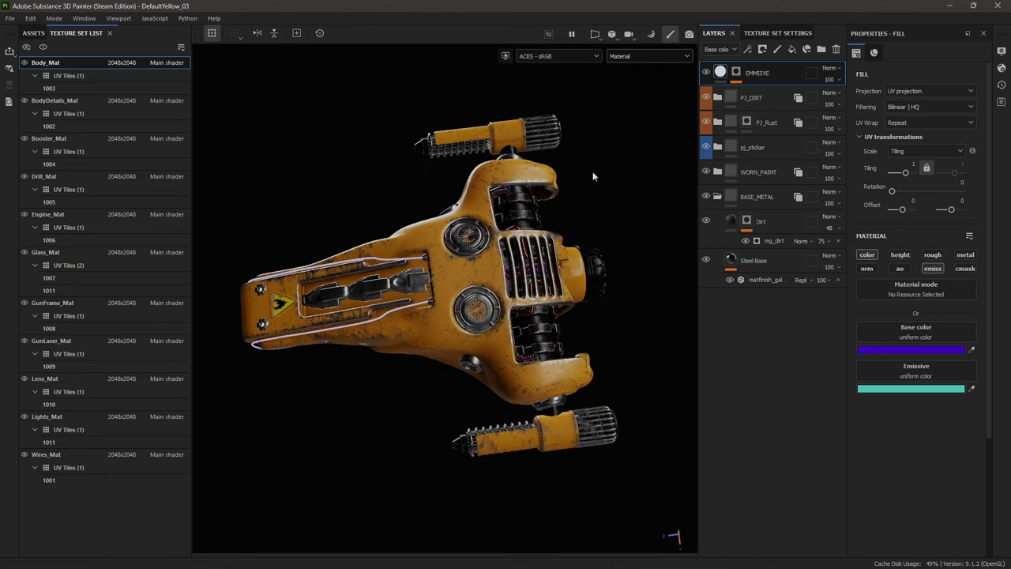
pyautogui.keyDown('alt'); pyautogui.moveTo(606, 188); pyautogui.dragTo(604, 237); pyautogui.keyUp('alt')
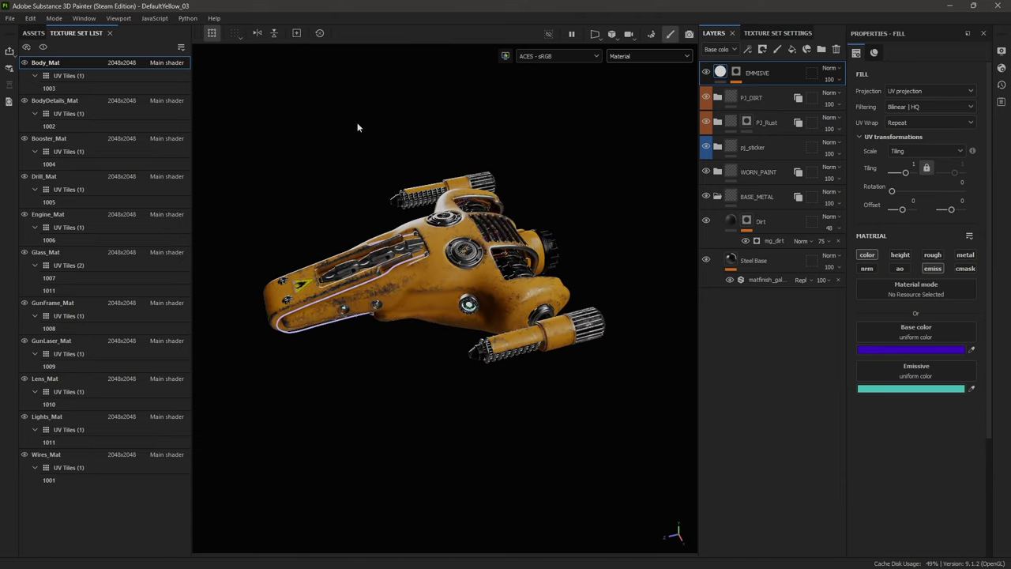
# - Isolate the selected texture set in the viewport and step through the sets from BodyDetails_Mat down to Wires_Mat
pyautogui.click(56, 102)
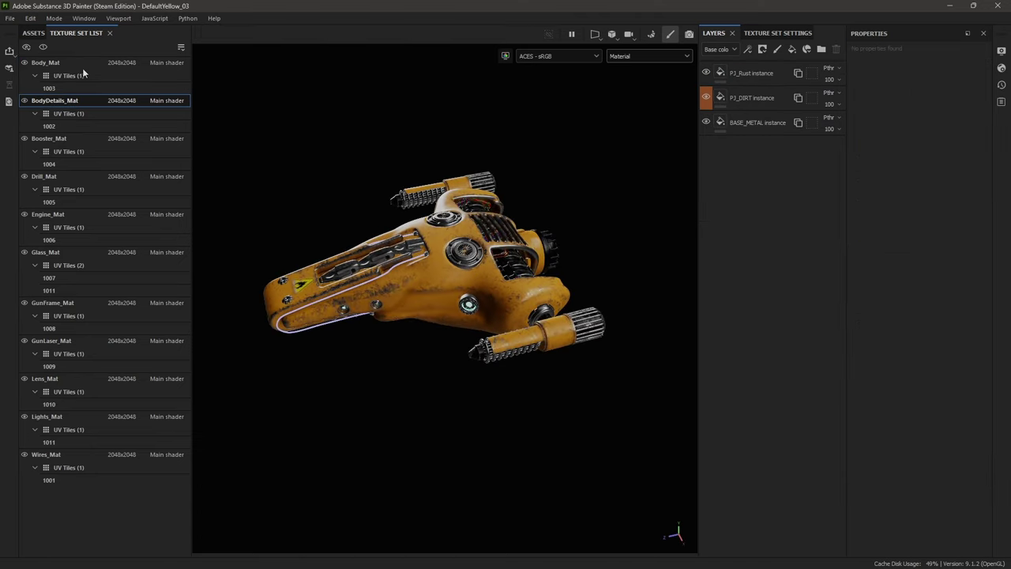
pyautogui.click(43, 49)
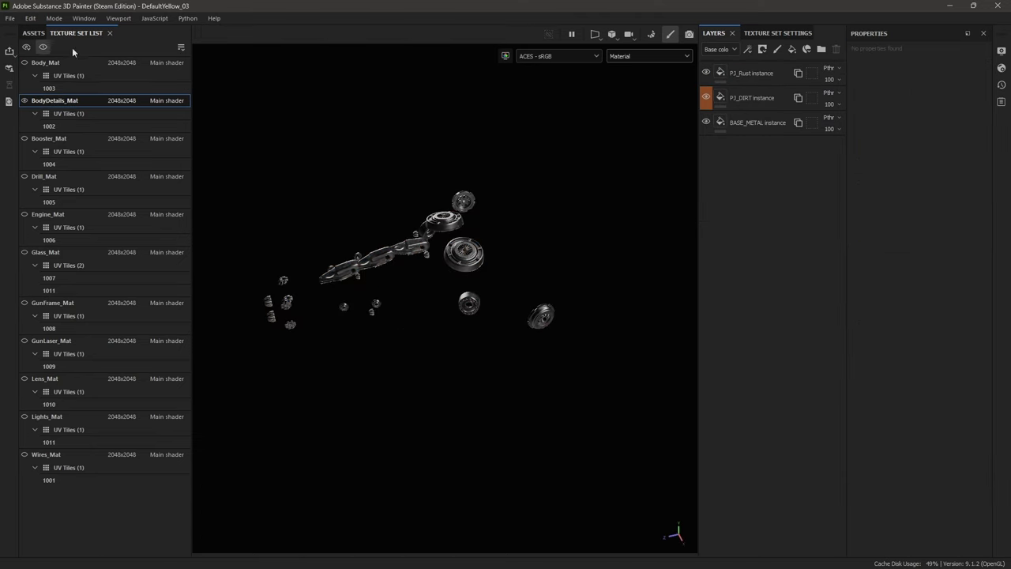
pyautogui.click(52, 140)
pyautogui.click(54, 179)
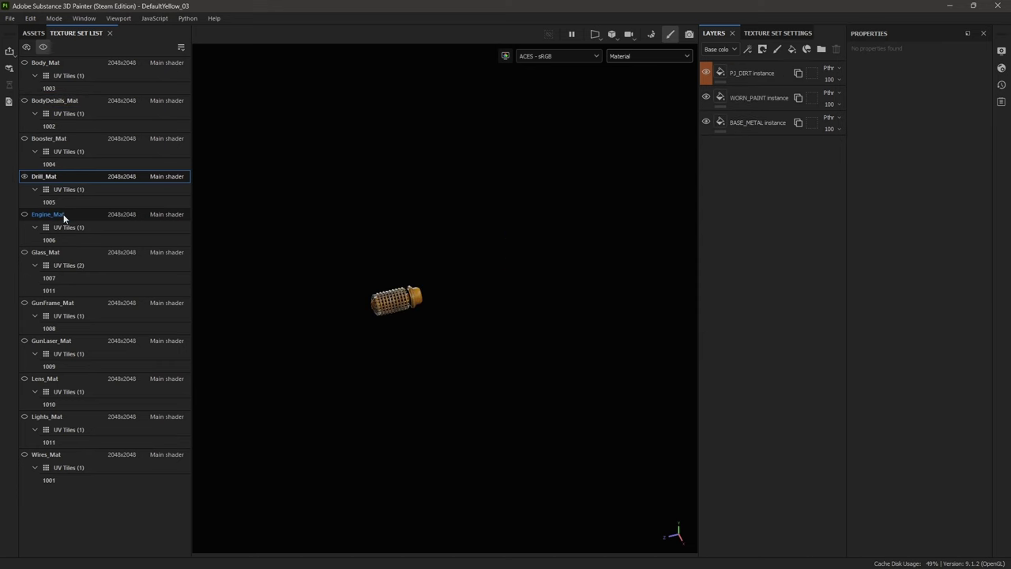
pyautogui.click(65, 216)
pyautogui.click(63, 255)
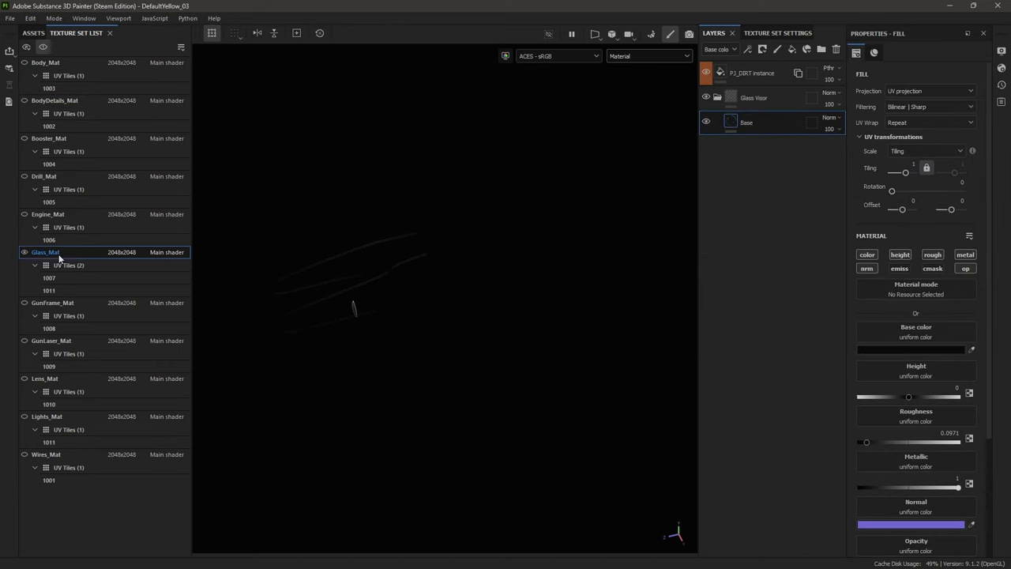
pyautogui.click(63, 304)
pyautogui.click(52, 341)
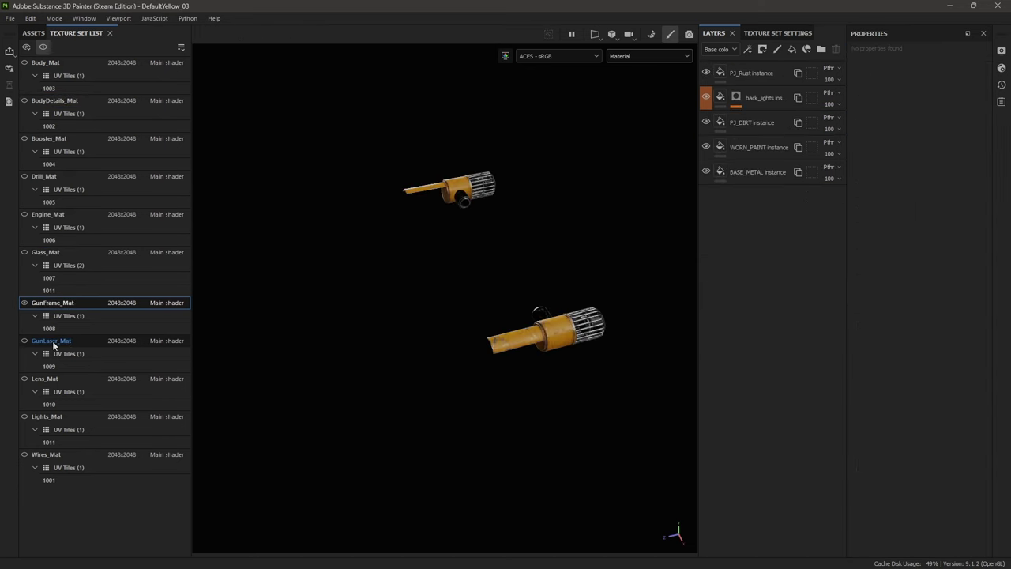
pyautogui.click(55, 382)
pyautogui.click(53, 418)
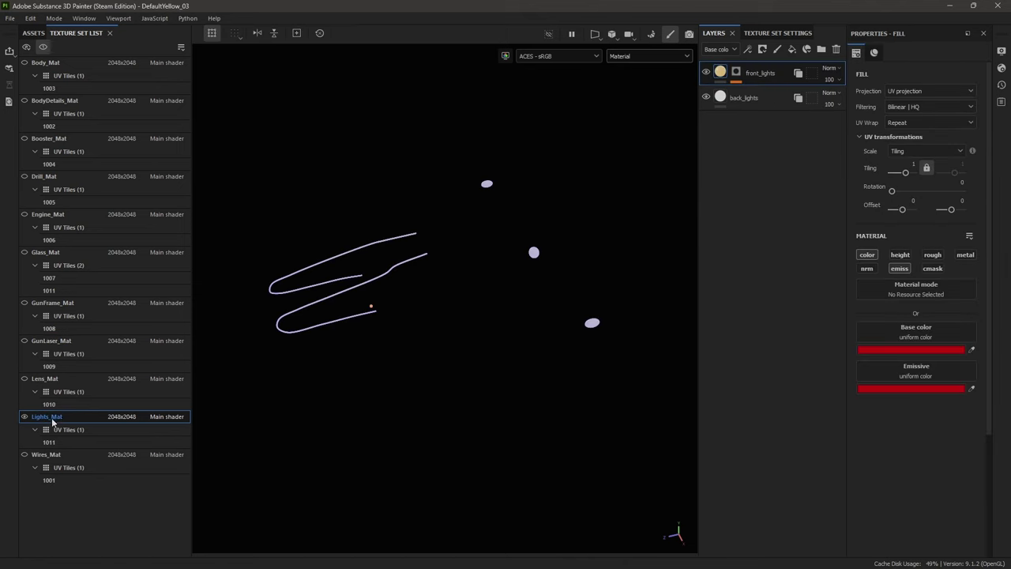
pyautogui.click(64, 434)
pyautogui.click(51, 444)
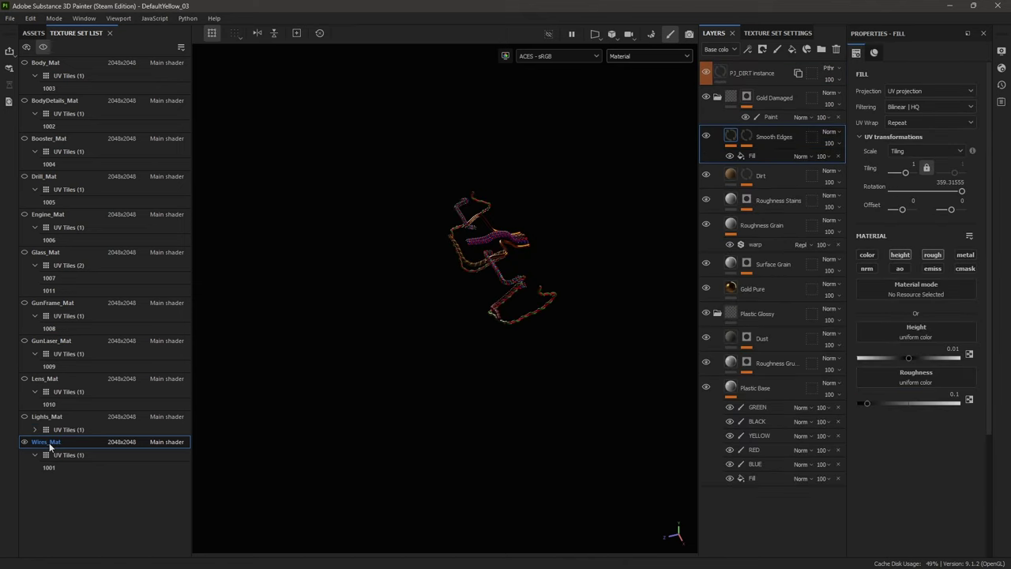
# - Examine the isolated Wires_Mat cables from above and up close
pyautogui.keyDown('alt'); pyautogui.moveTo(558, 182); pyautogui.dragTo(474, 264); pyautogui.keyUp('alt')
pyautogui.keyDown('alt'); pyautogui.moveTo(478, 273); pyautogui.dragTo(597, 240, button='right'); pyautogui.keyUp('alt')
pyautogui.keyDown('alt'); pyautogui.moveTo(580, 238); pyautogui.dragTo(403, 229, button='middle'); pyautogui.keyUp('alt')
pyautogui.keyDown('alt'); pyautogui.moveTo(474, 229); pyautogui.dragTo(559, 210, button='right'); pyautogui.keyUp('alt')
pyautogui.keyDown('alt'); pyautogui.moveTo(559, 211); pyautogui.dragTo(607, 208); pyautogui.keyUp('alt')
pyautogui.keyDown('alt'); pyautogui.moveTo(607, 208); pyautogui.dragTo(575, 177, button='middle'); pyautogui.keyUp('alt')
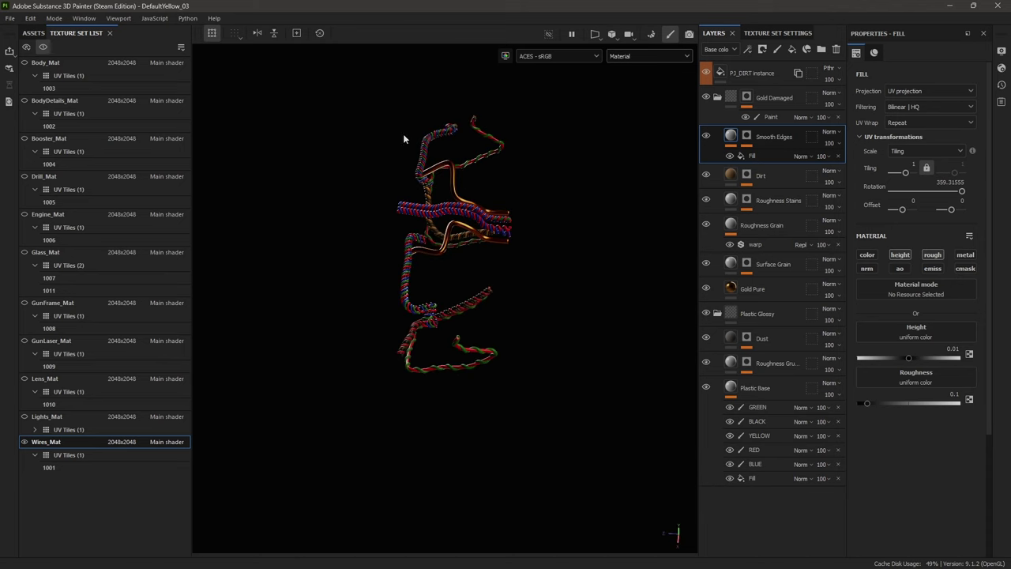
pyautogui.keyDown('alt'); pyautogui.moveTo(407, 163); pyautogui.dragTo(414, 193, button='middle'); pyautogui.keyUp('alt')
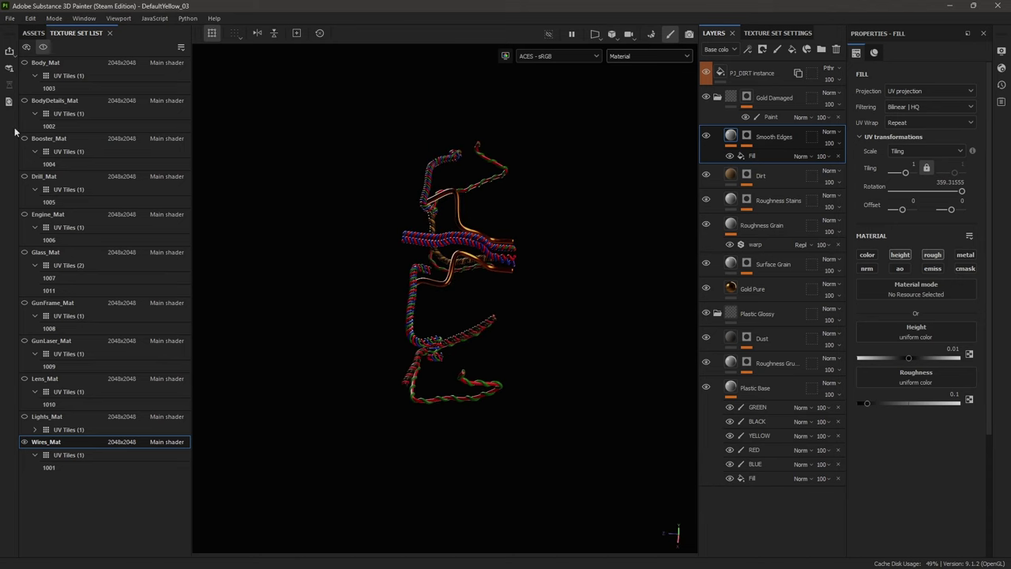
# - Show all texture sets again and view the complete textured AquaBot
pyautogui.click(26, 47)
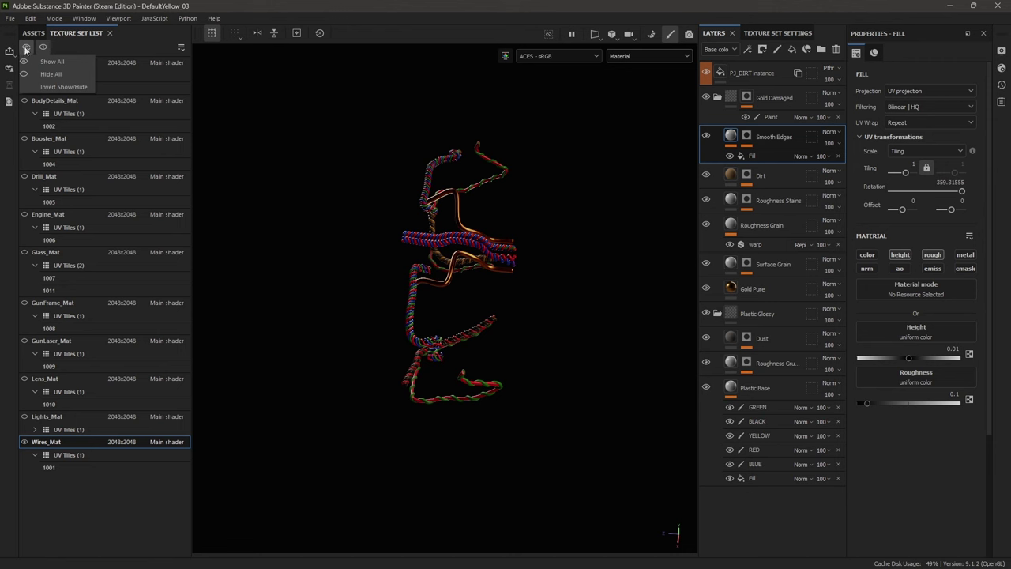
pyautogui.click(52, 62)
pyautogui.keyDown('alt'); pyautogui.moveTo(237, 229); pyautogui.dragTo(268, 126); pyautogui.keyUp('alt')
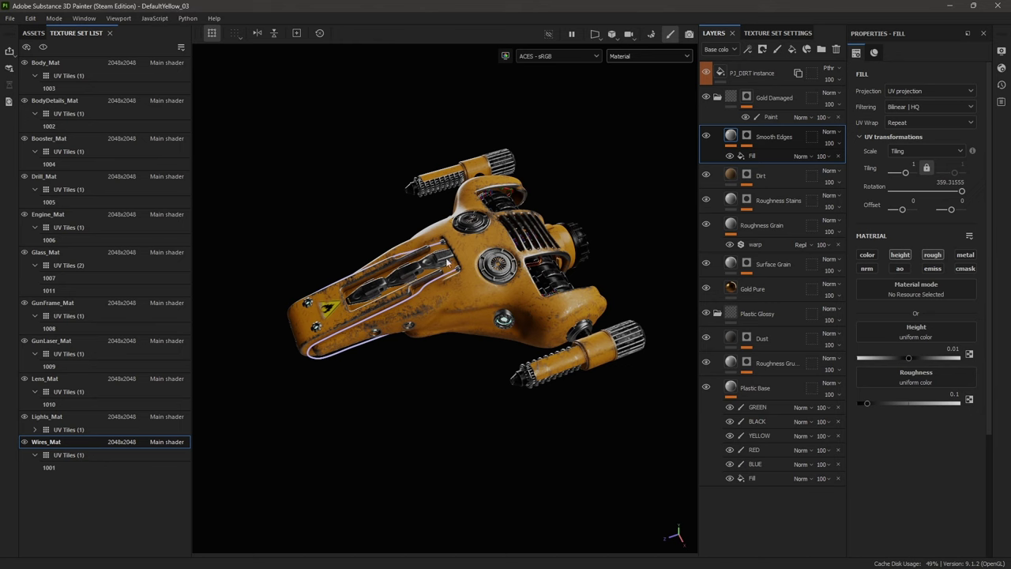
pyautogui.scroll(2, 487, 271)
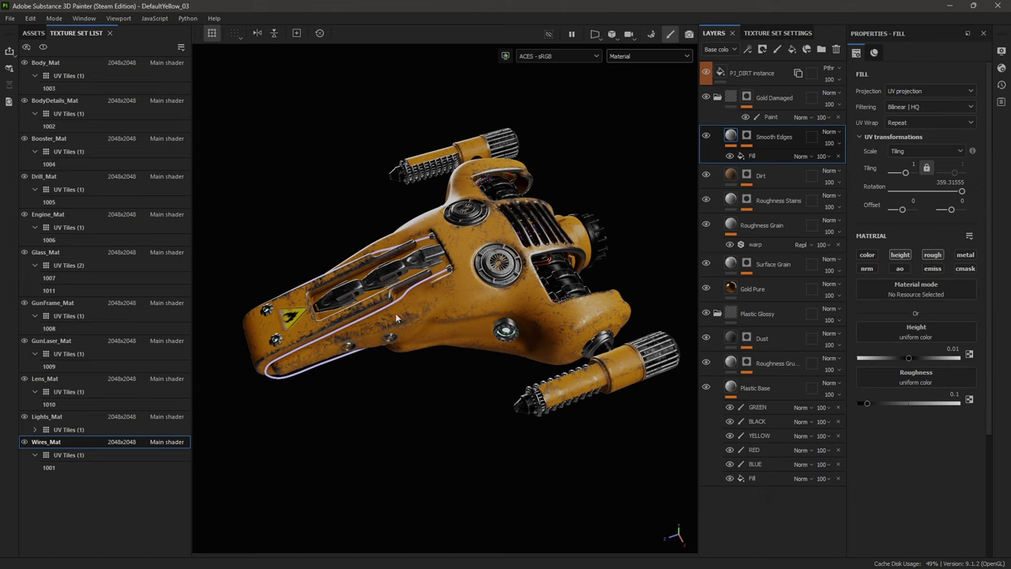
# - In Body_Mat's WORN_PAINT folder, replace yellow_paint with Red_paint on TOP_PAINT, and open the Metal Edge Wear generator on the base paint layer's mask
pyautogui.click(716, 97)
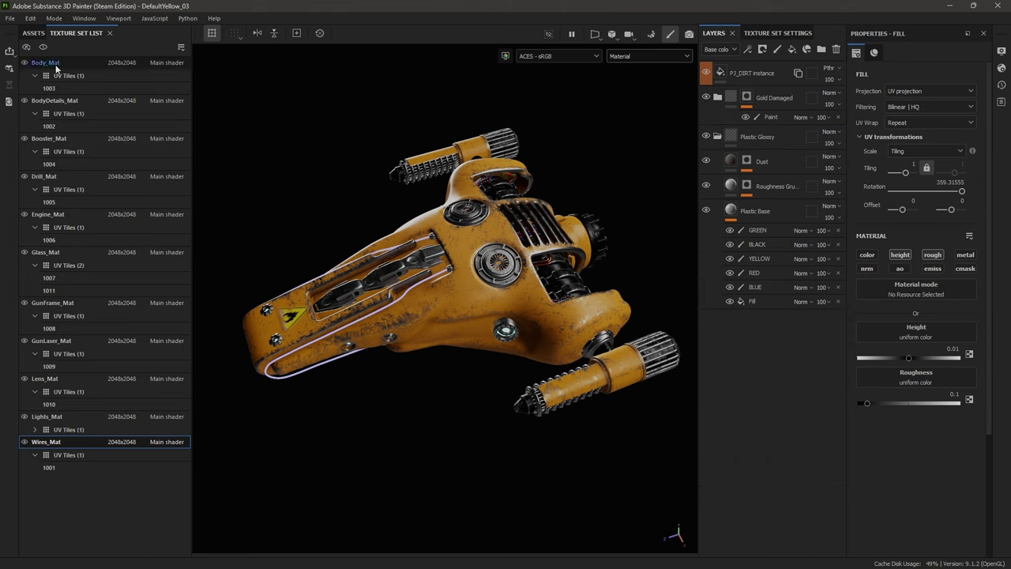
pyautogui.keyDown('ctrl'); pyautogui.keyDown('alt'); pyautogui.rightClick(460, 261); pyautogui.keyUp('alt'); pyautogui.keyUp('ctrl')
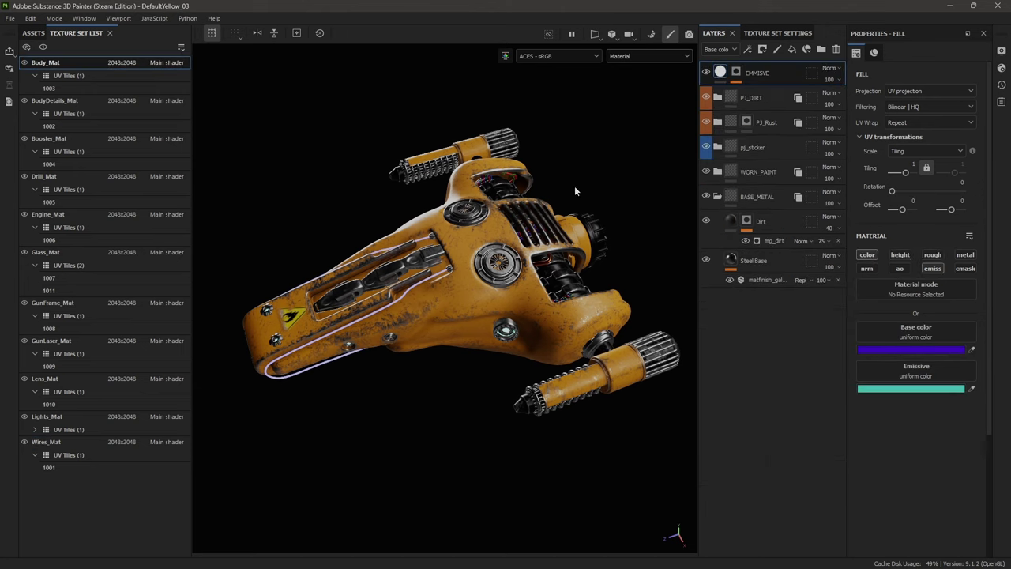
pyautogui.click(717, 171)
pyautogui.click(730, 259)
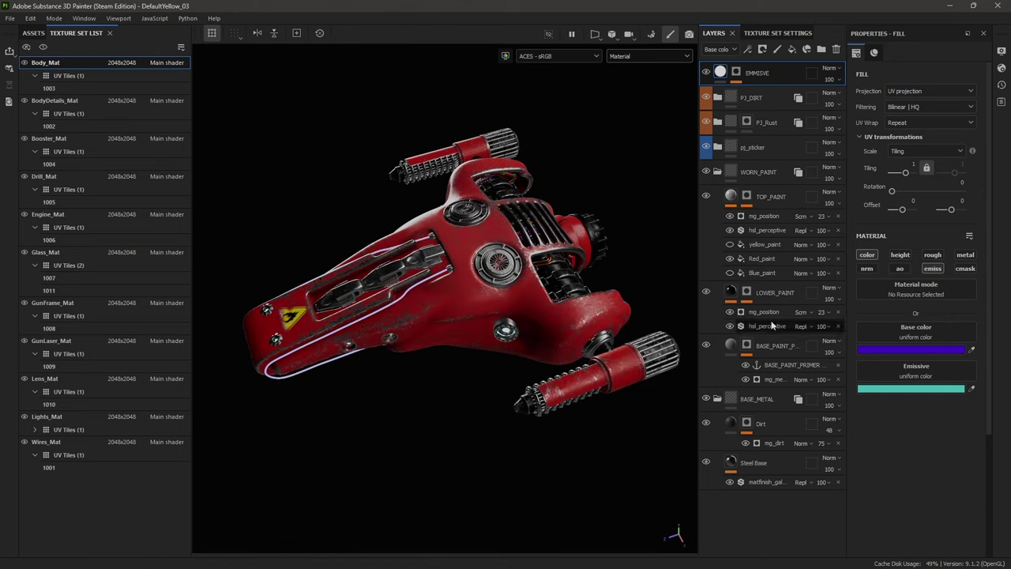
pyautogui.click(779, 379)
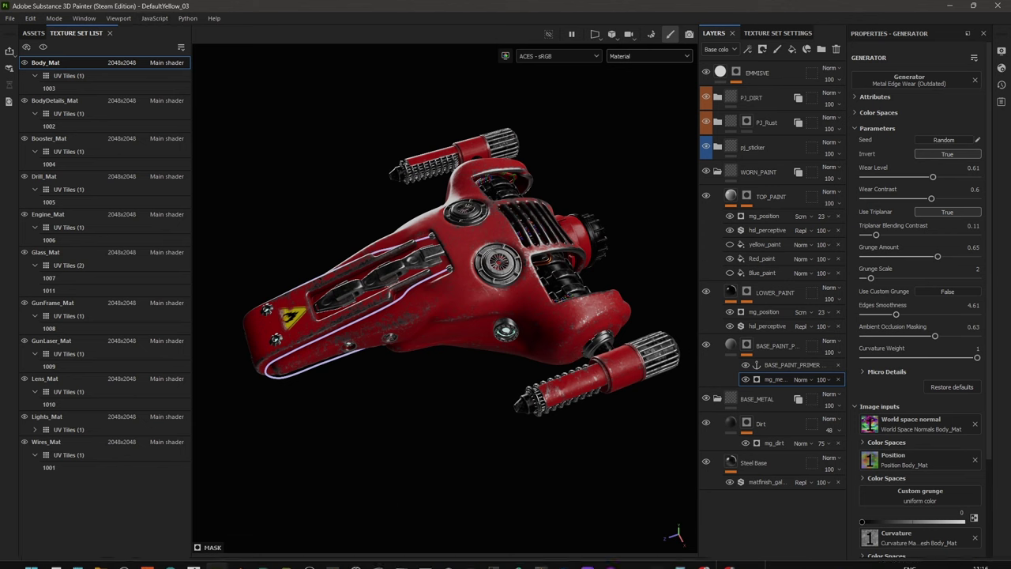
# - Switch to Houdini, close the geometry spreadsheet, and select all nodes in the network box that prepares the low and high meshes for Painter
pyautogui.moveTo(457, 563)
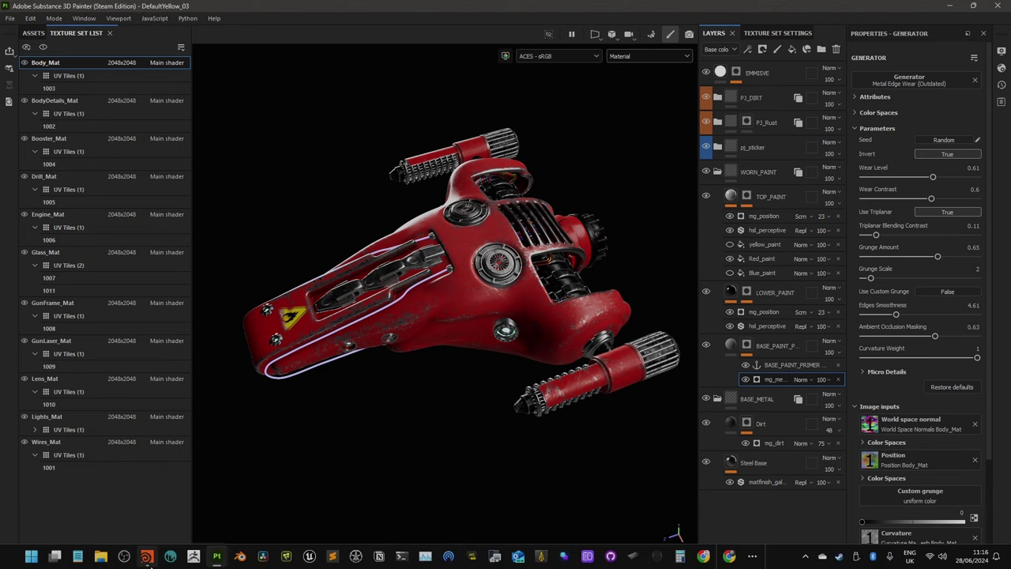
pyautogui.click(147, 556)
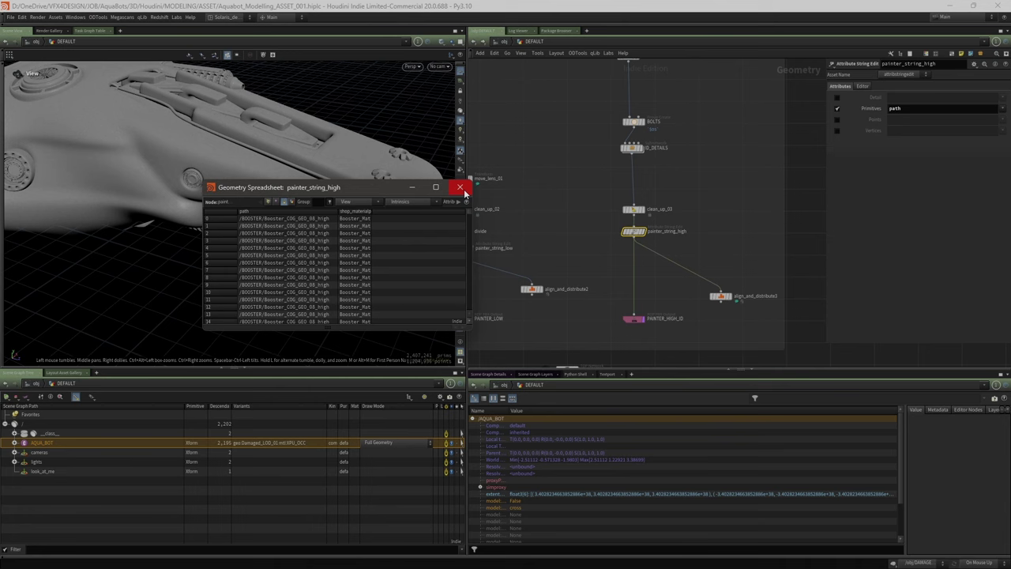
pyautogui.click(461, 187)
pyautogui.press('h')
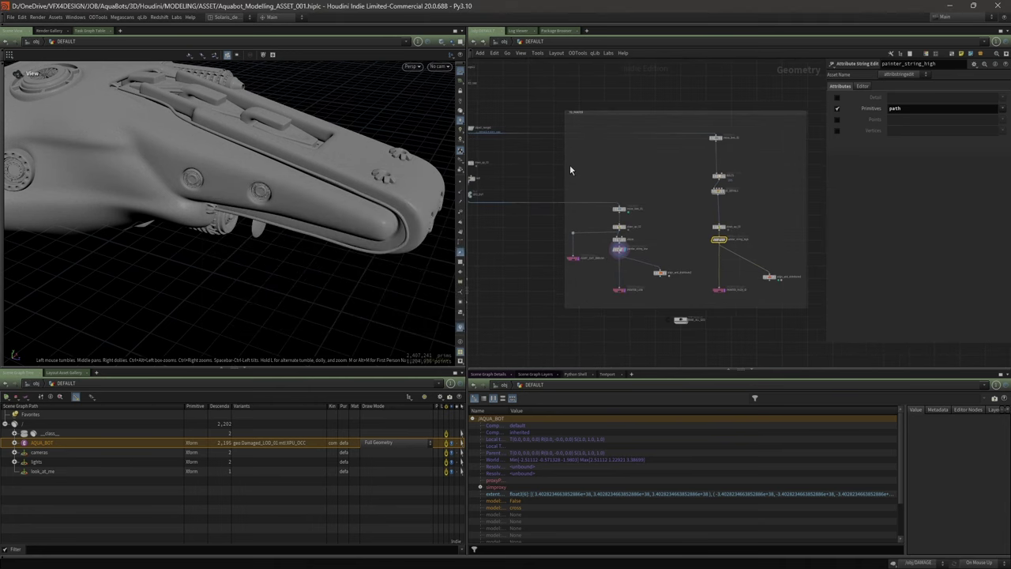
pyautogui.scroll(2, 596, 190)
pyautogui.moveTo(528, 91); pyautogui.dragTo(800, 338)
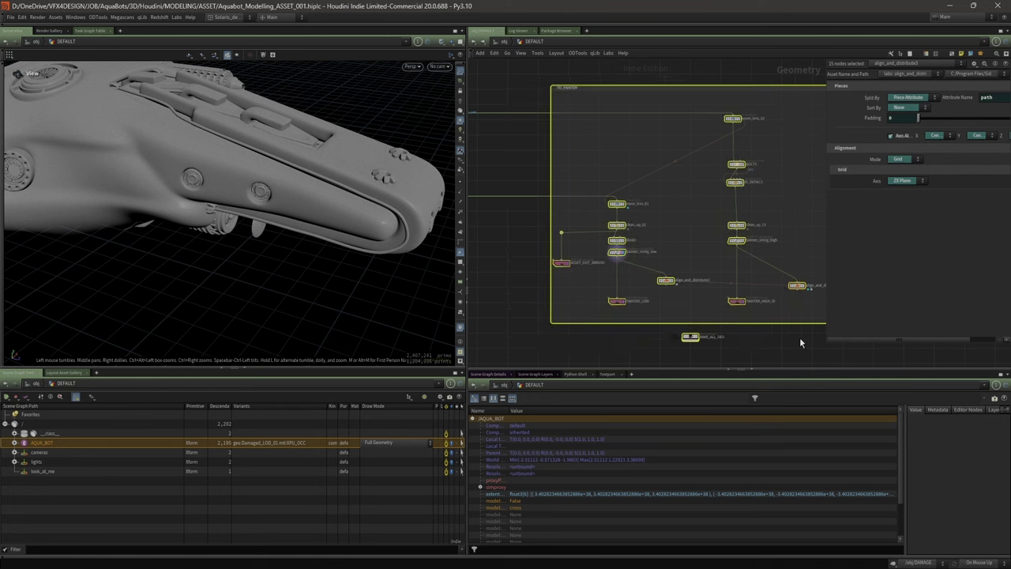
# - Switch to Substance 3D Painter to look at the red-painted model, and return to Houdini
pyautogui.moveTo(194, 566)
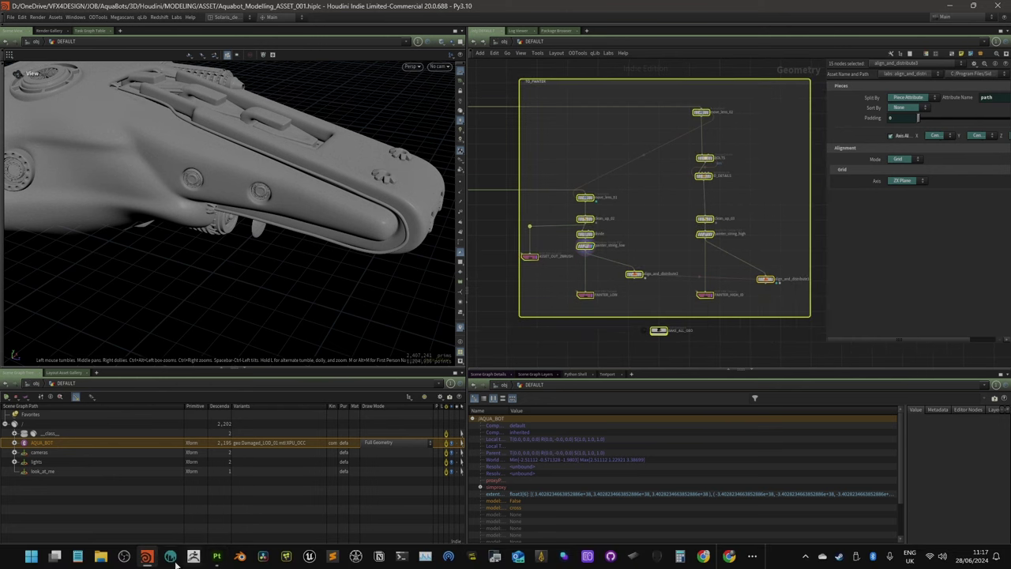
pyautogui.click(216, 556)
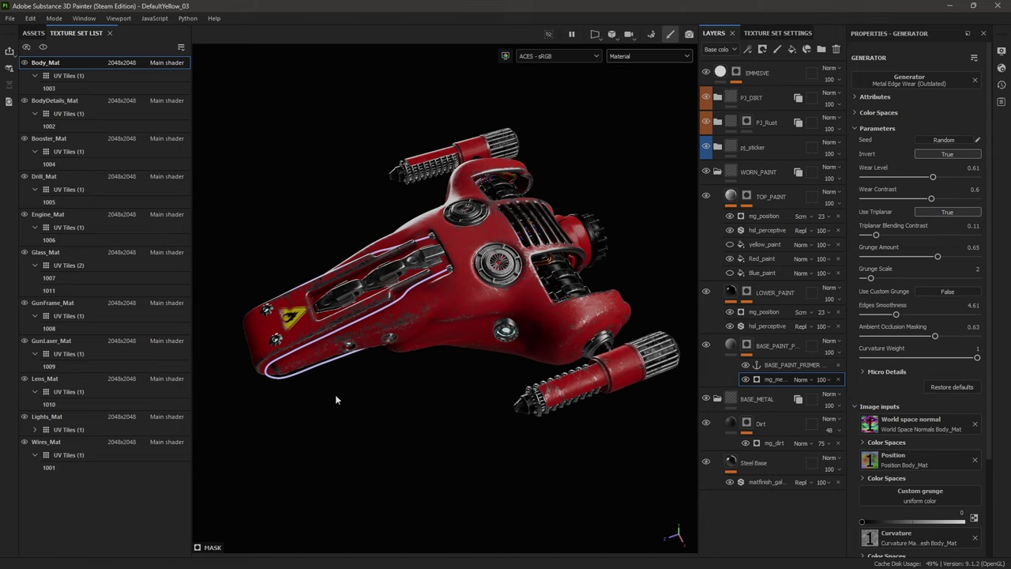
pyautogui.click(147, 561)
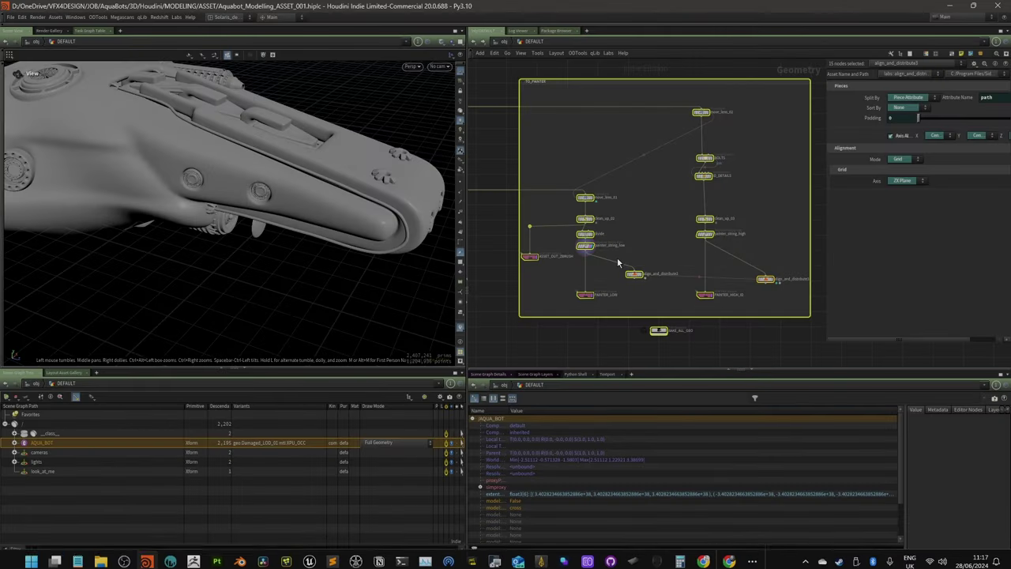
# - Go up to the object level to look at the DEFAULT and DAMAGED geometry nodes, and return inside DEFAULT
pyautogui.scroll(-4, 617, 258)
pyautogui.click(536, 296)
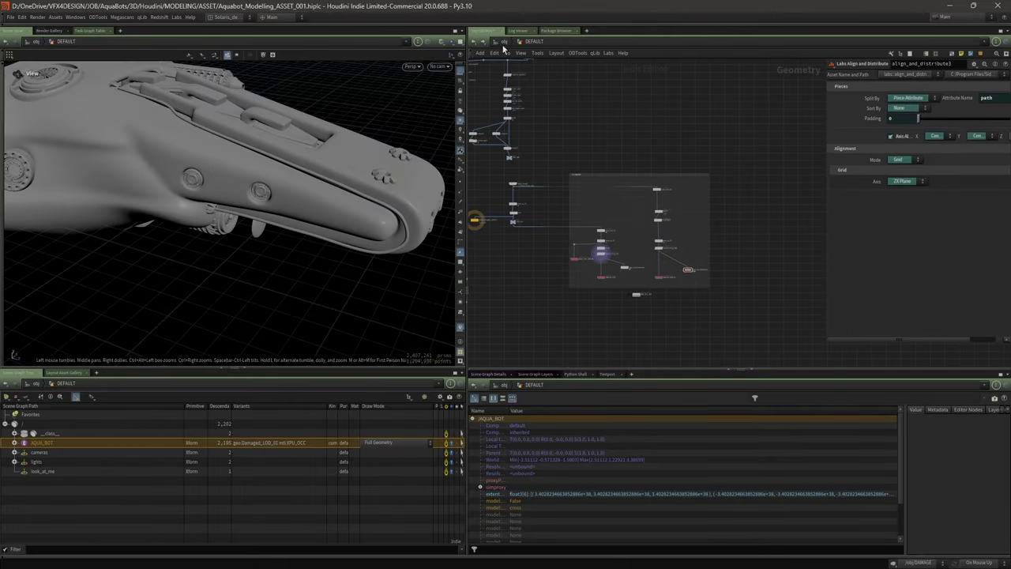
pyautogui.moveTo(564, 100); pyautogui.dragTo(583, 111, button='middle')
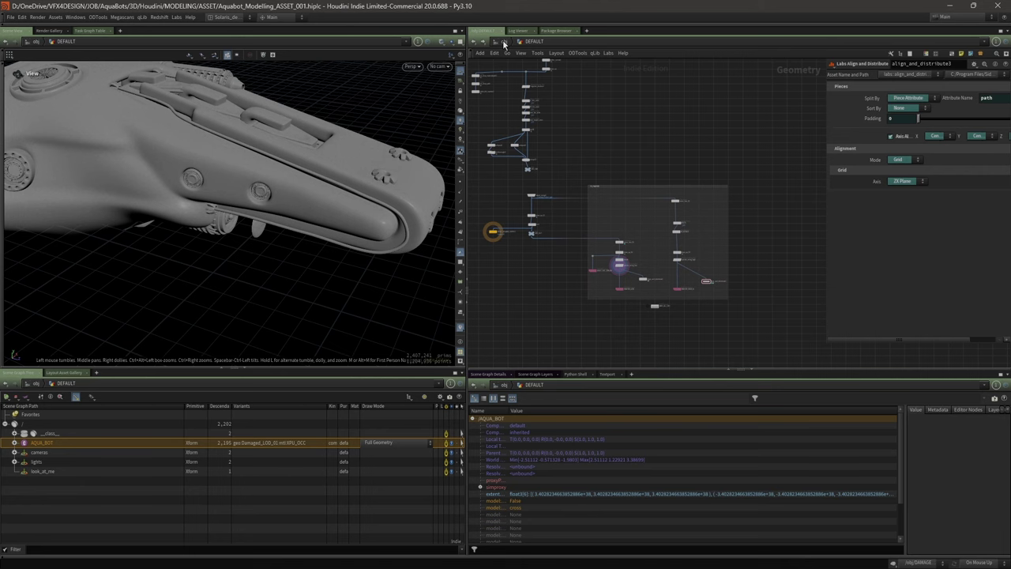
pyautogui.click(504, 43)
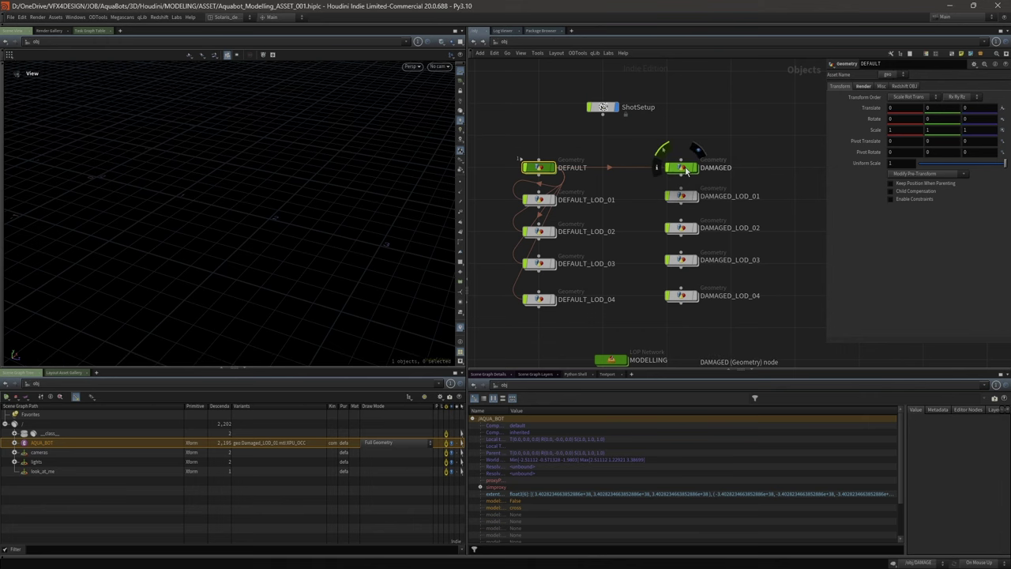
pyautogui.doubleClick(539, 169)
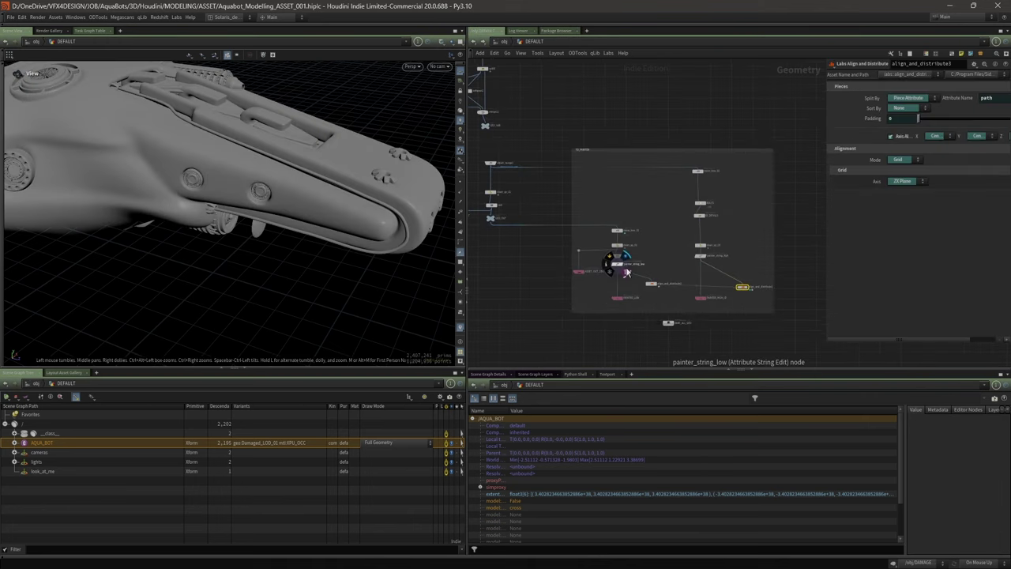
# - Display the BOLTS group node in the high-poly branch and inspect the grouped rings on the thruster up close
pyautogui.scroll(5, 634, 264)
pyautogui.moveTo(705, 217); pyautogui.dragTo(501, 241, button='middle')
pyautogui.moveTo(623, 103); pyautogui.dragTo(628, 167, button='middle')
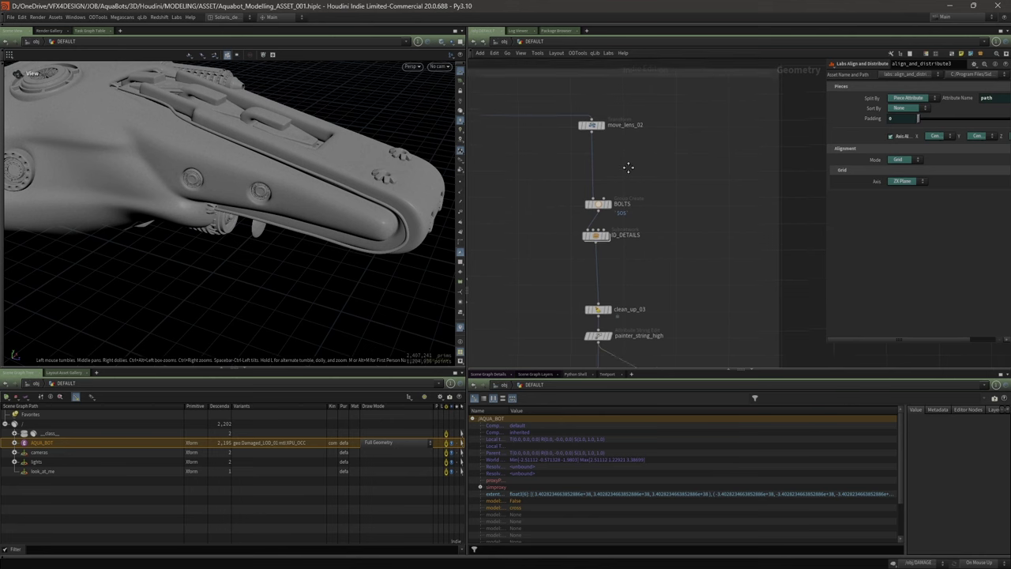
pyautogui.scroll(2, 628, 168)
pyautogui.moveTo(332, 147); pyautogui.dragTo(254, 186)
pyautogui.click(602, 224)
pyautogui.click(588, 222)
pyautogui.moveTo(254, 185); pyautogui.dragTo(453, 217, button='right')
pyautogui.scroll(10, 176, 210)
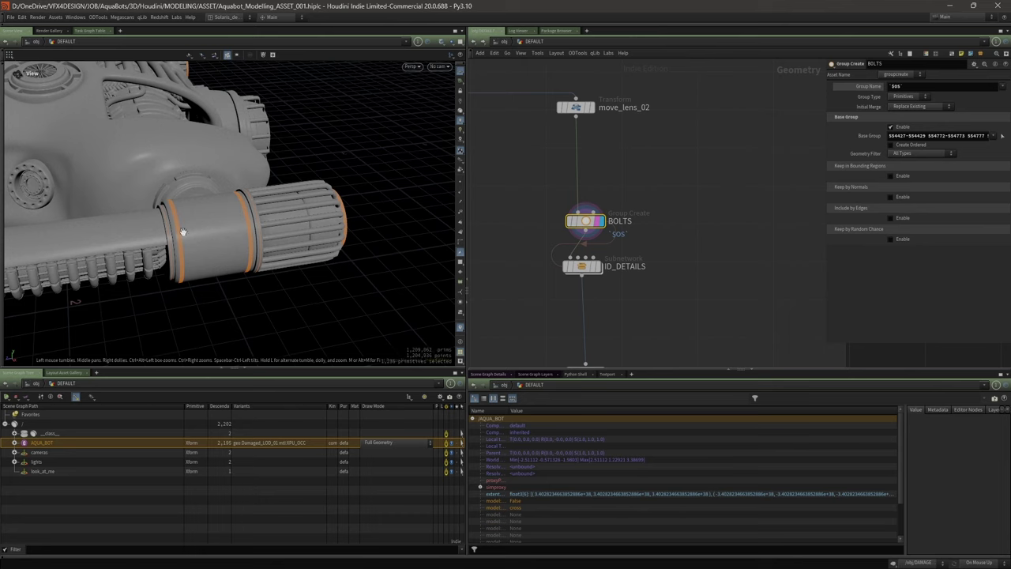
# - Display the ID_DETAILS subnetwork, inspect the bolts on the ID-coloured thruster, and enter the subnetwork
pyautogui.click(588, 270)
pyautogui.moveTo(223, 226); pyautogui.dragTo(271, 219)
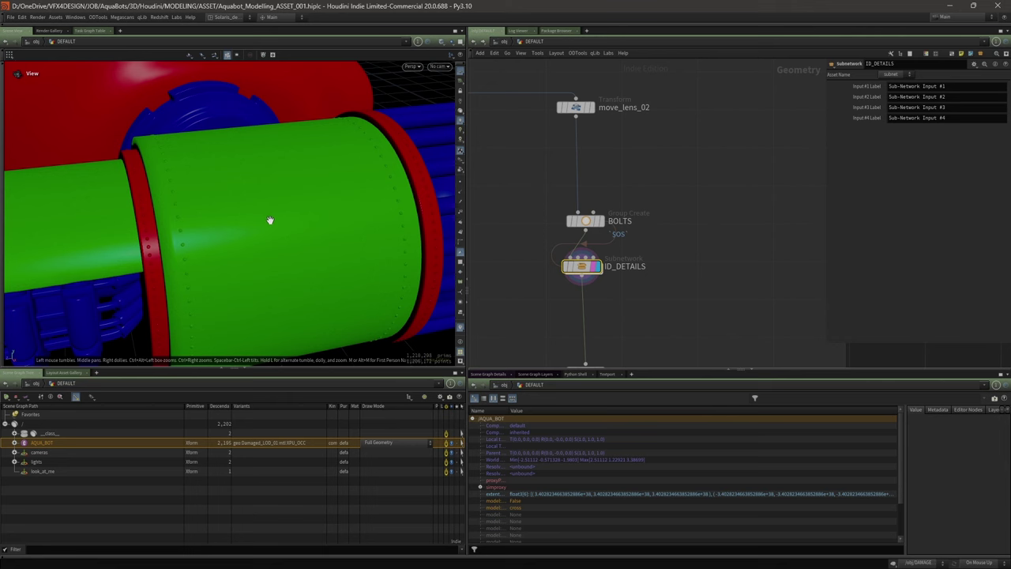
pyautogui.doubleClick(585, 268)
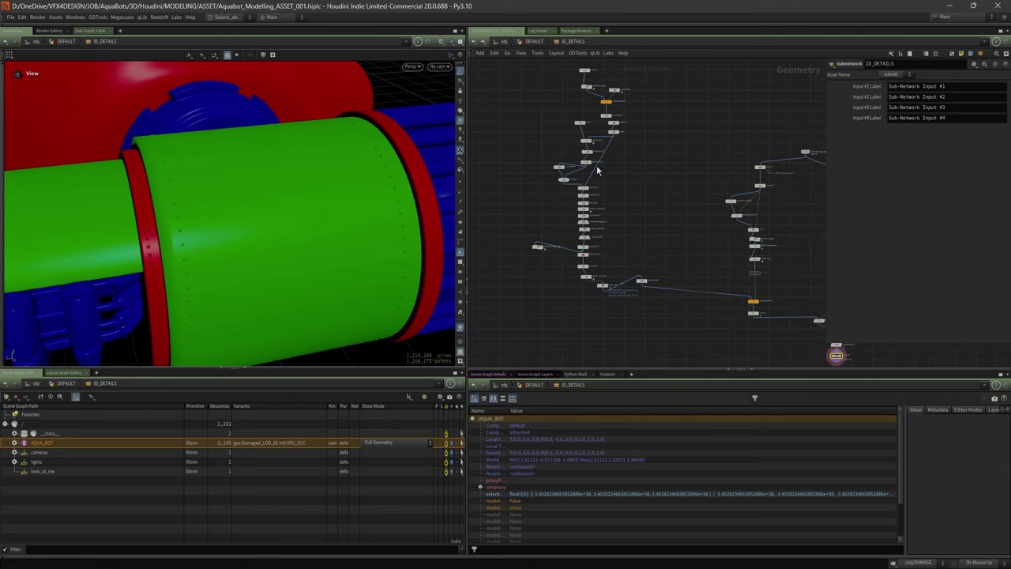
# - Display the stash_ql1 node, frame the stashed screw head in the viewport, and check it with the wireframe toggled
pyautogui.scroll(5, 637, 154)
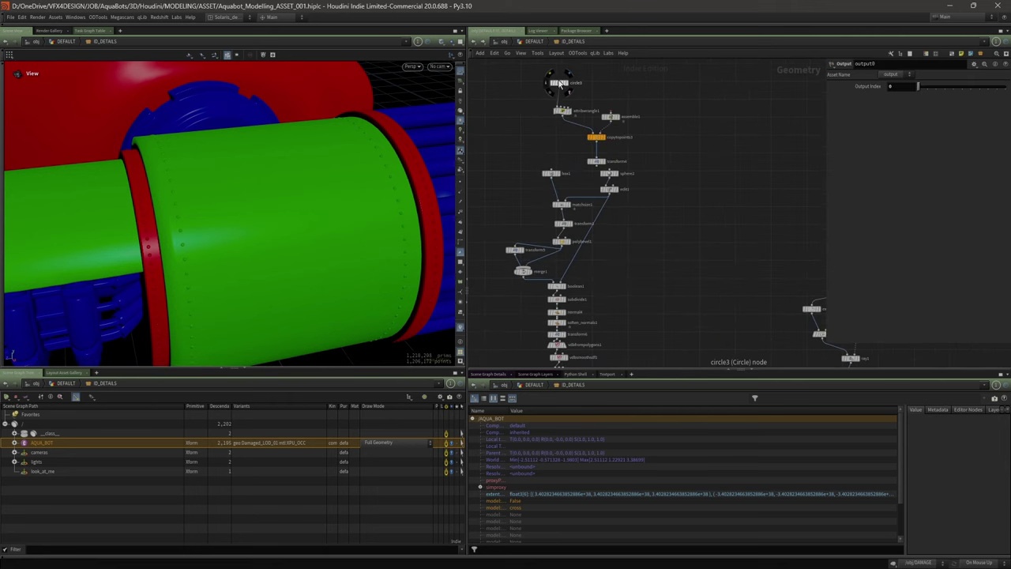
pyautogui.moveTo(658, 300); pyautogui.dragTo(650, 124, button='middle')
pyautogui.moveTo(615, 314); pyautogui.dragTo(613, 132, button='middle')
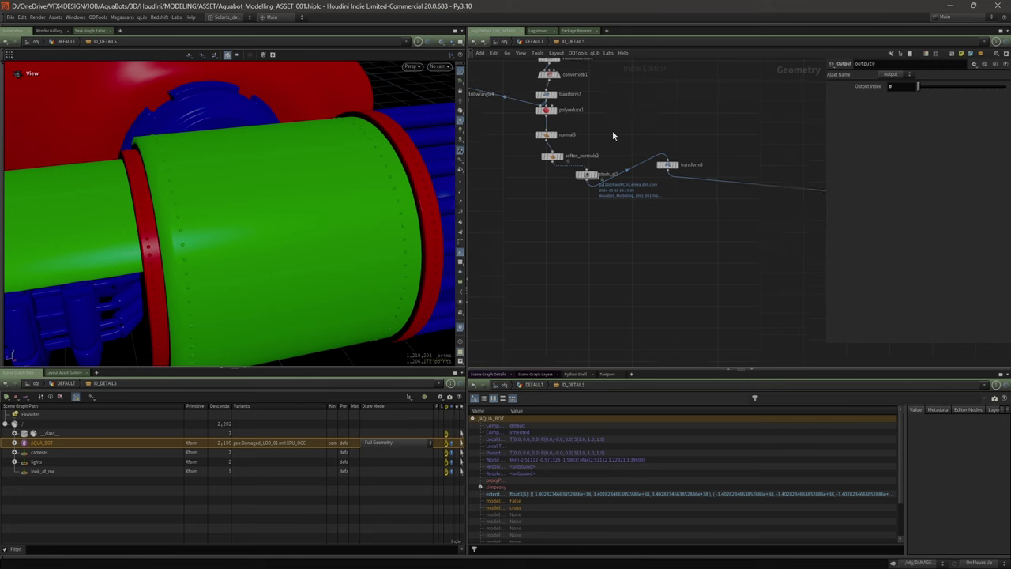
pyautogui.scroll(3, 610, 156)
pyautogui.click(586, 187)
pyautogui.click(574, 188)
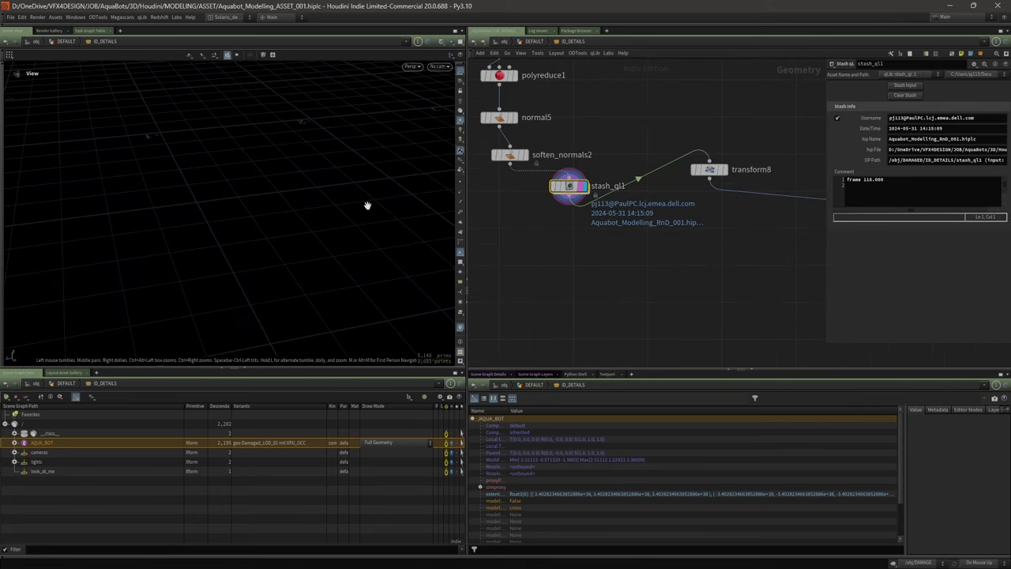
pyautogui.hotkey('space', 'g')
pyautogui.moveTo(212, 184)
pyautogui.mouseDown()
pyautogui.moveTo(279, 149)
pyautogui.moveTo(264, 178)
pyautogui.mouseUp()
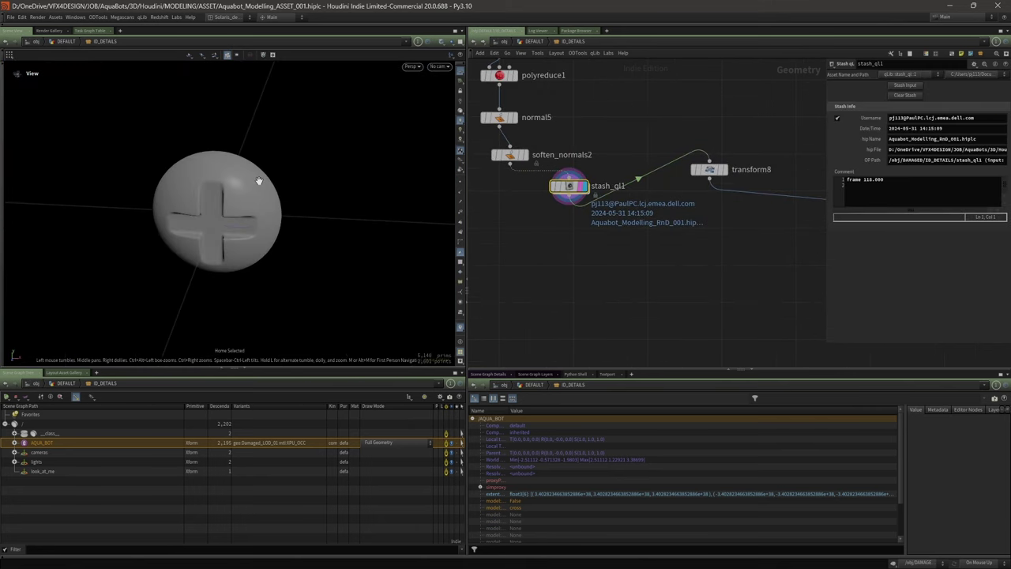
pyautogui.press('w')
pyautogui.press('w')
# - Examine the node chain that models the screw head and the chain that prepares the points it is copied to
pyautogui.scroll(-3, 619, 137)
pyautogui.moveTo(613, 106); pyautogui.dragTo(660, 292, button='middle')
pyautogui.scroll(-2, 661, 293)
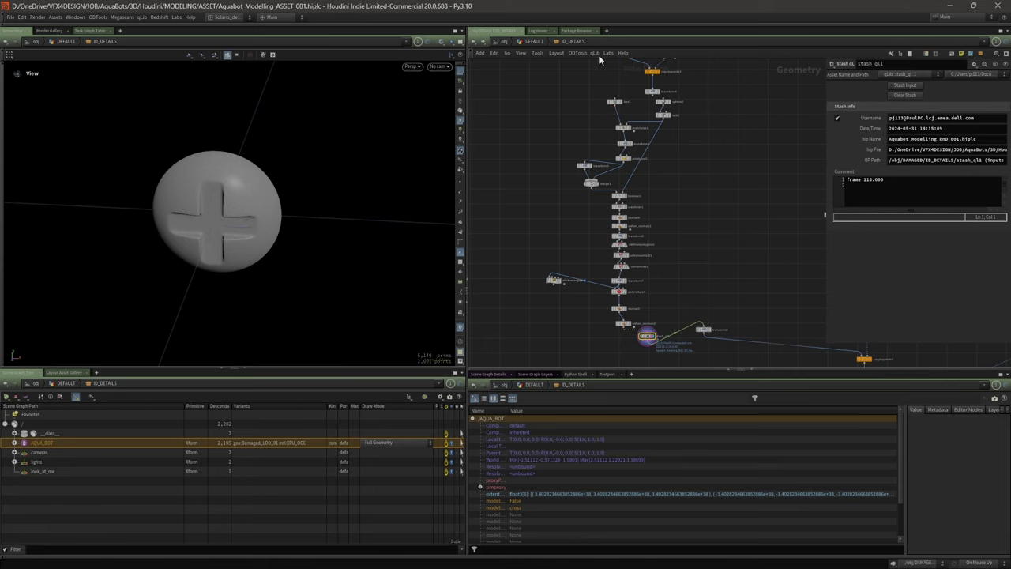
pyautogui.moveTo(577, 123)
pyautogui.mouseDown(button='middle')
pyautogui.moveTo(530, 226)
pyautogui.moveTo(504, 132)
pyautogui.mouseUp(button='middle')
pyautogui.moveTo(602, 192); pyautogui.dragTo(572, 110, button='middle')
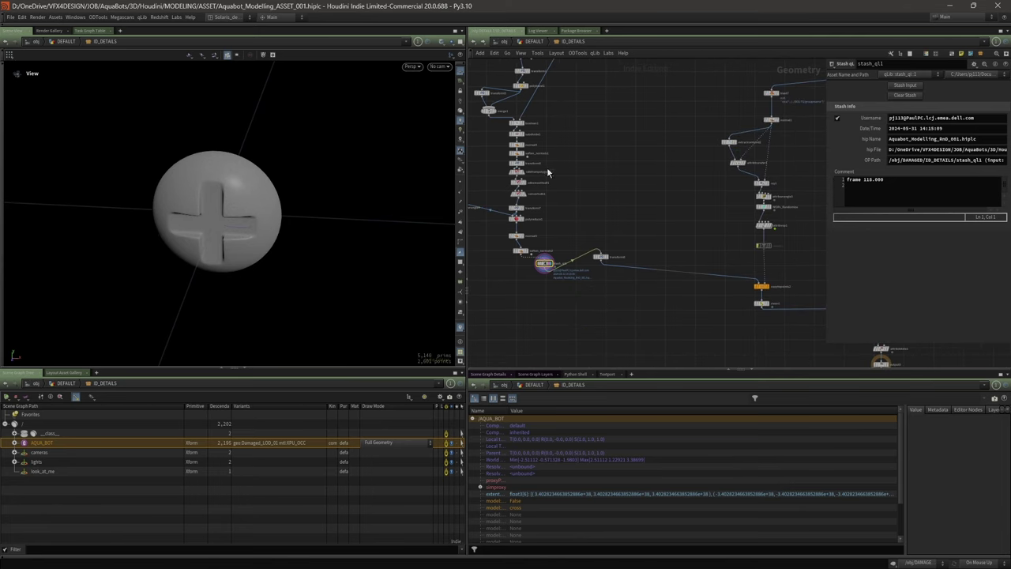
pyautogui.scroll(1, 289, 204)
pyautogui.scroll(1, 572, 217)
pyautogui.moveTo(658, 244); pyautogui.dragTo(622, 251, button='middle')
pyautogui.scroll(1, 585, 245)
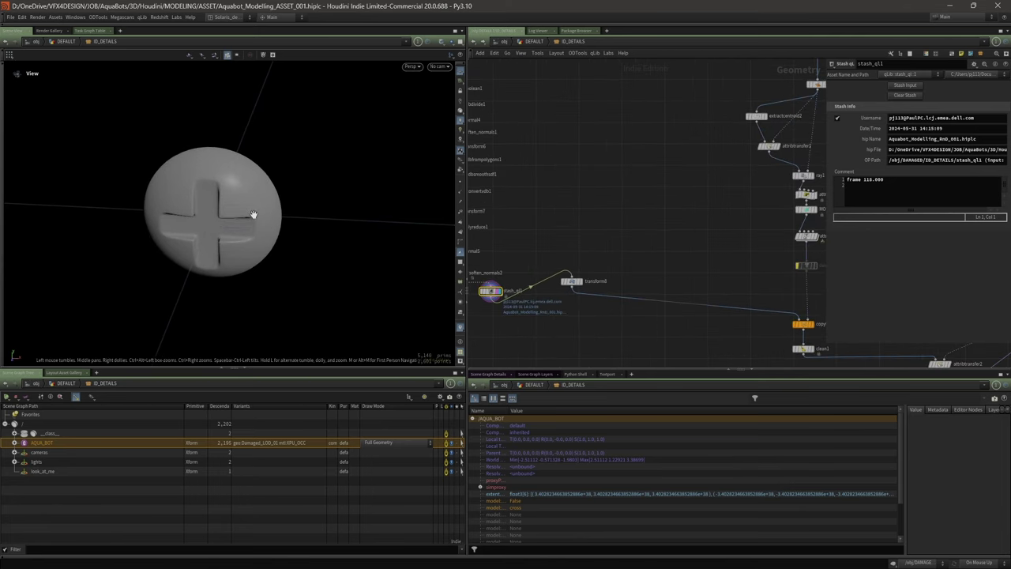
pyautogui.moveTo(253, 216); pyautogui.dragTo(238, 185)
pyautogui.scroll(-3, 539, 144)
pyautogui.moveTo(546, 136); pyautogui.dragTo(593, 192, button='middle')
pyautogui.scroll(1, 538, 69)
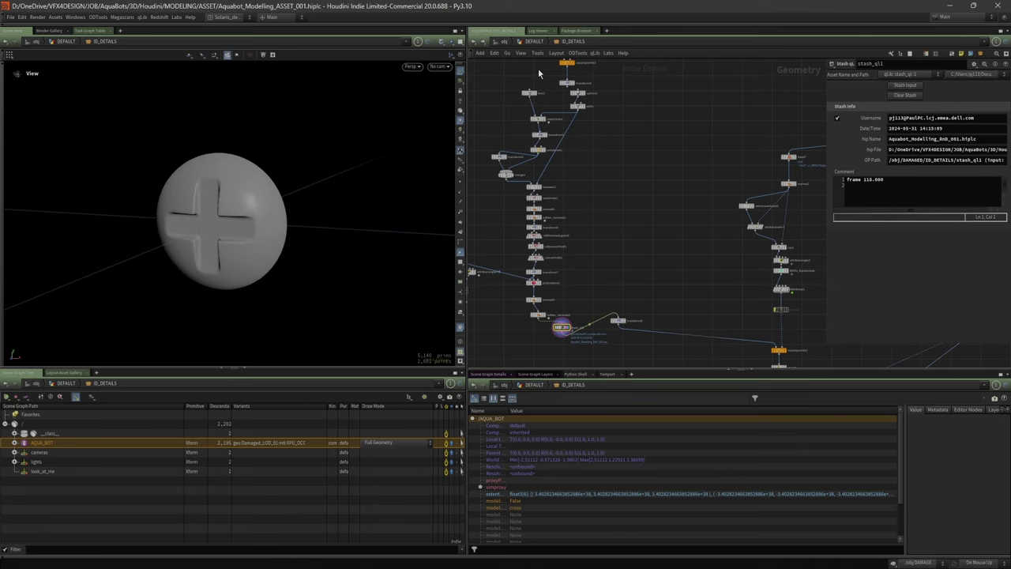
pyautogui.moveTo(603, 121); pyautogui.dragTo(553, 124, button='middle')
pyautogui.moveTo(651, 187); pyautogui.dragTo(555, 194, button='middle')
pyautogui.moveTo(695, 217); pyautogui.dragTo(612, 183, button='middle')
pyautogui.moveTo(603, 240); pyautogui.dragTo(628, 222, button='middle')
pyautogui.scroll(2, 628, 222)
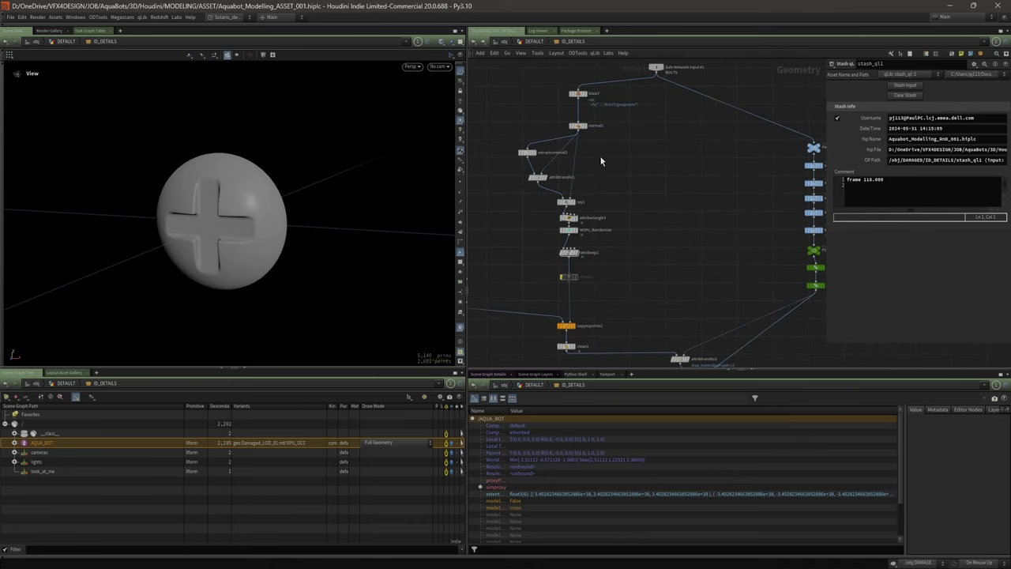
# - Display the blast7 node's isolated bolt rings and compare them with the full model they are taken from
pyautogui.click(586, 95)
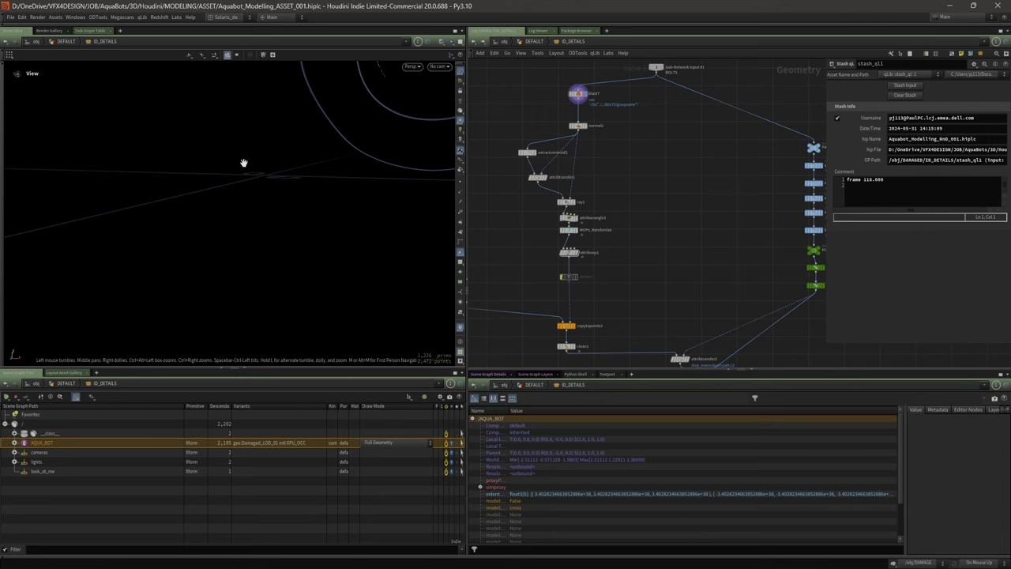
pyautogui.press('g')
pyautogui.moveTo(286, 180); pyautogui.dragTo(348, 158)
pyautogui.scroll(3, 600, 87)
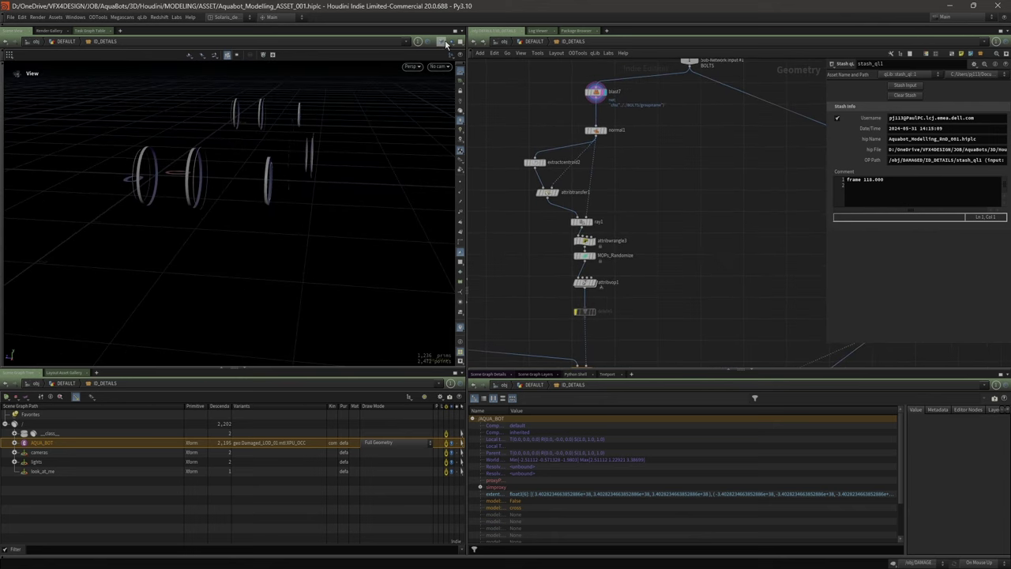
pyautogui.moveTo(599, 94)
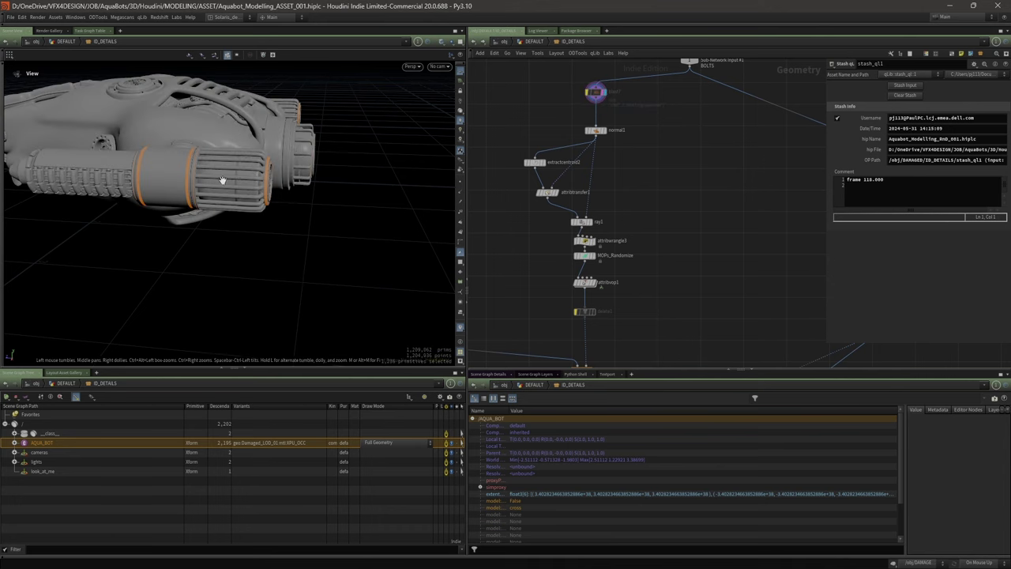
pyautogui.click(604, 94)
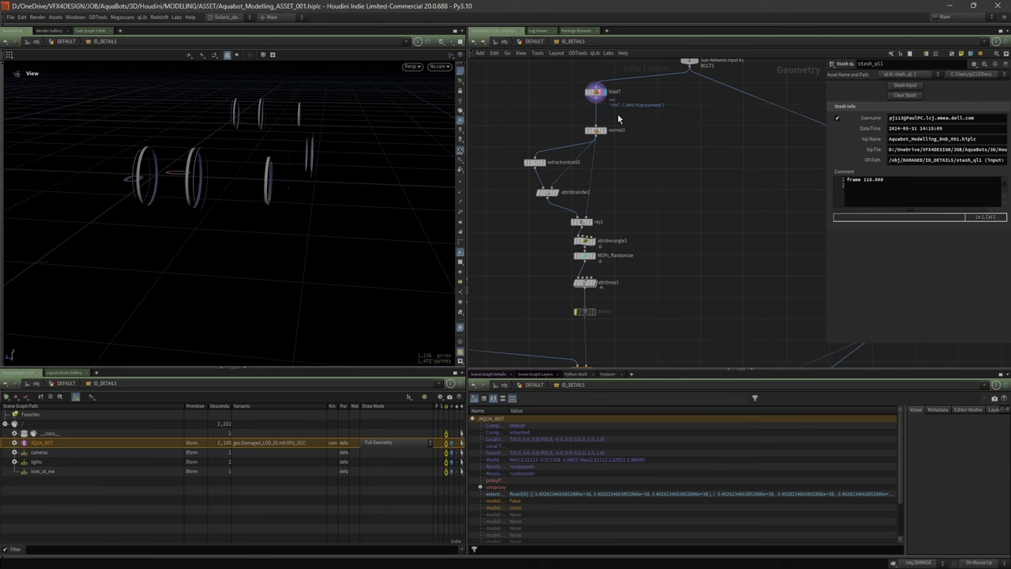
# - Display the normal1 node, inspect the point normals on the rings, and turn the normals display off
pyautogui.scroll(2, 632, 229)
pyautogui.click(581, 87)
pyautogui.scroll(-1, 607, 139)
pyautogui.moveTo(607, 139); pyautogui.dragTo(640, 165, button='middle')
pyautogui.scroll(1, 641, 165)
pyautogui.scroll(1, 632, 126)
pyautogui.click(626, 114)
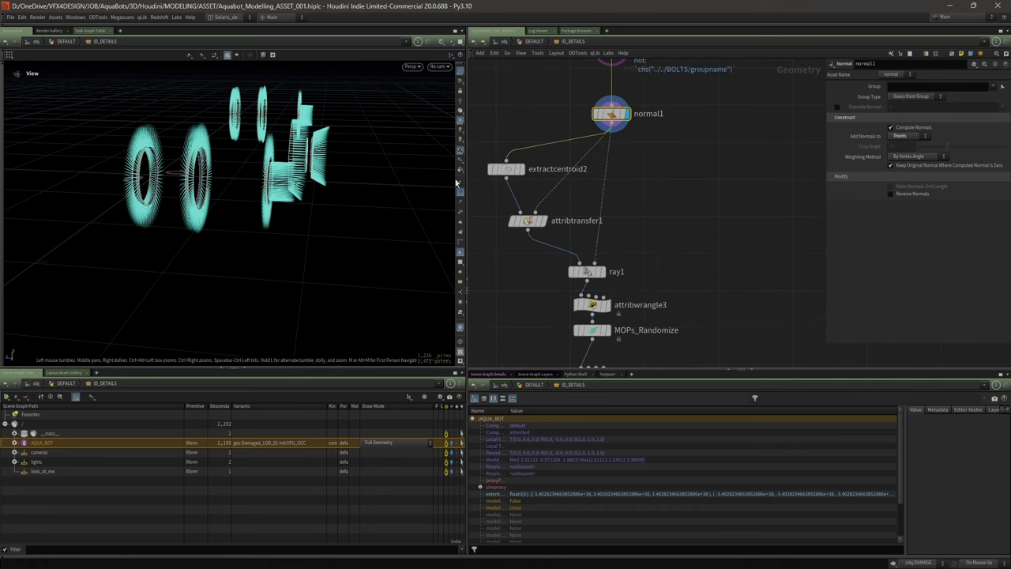
pyautogui.click(461, 195)
# - Display the extractcentroid2 node and inspect the centroid points around the rings
pyautogui.click(505, 171)
pyautogui.click(522, 169)
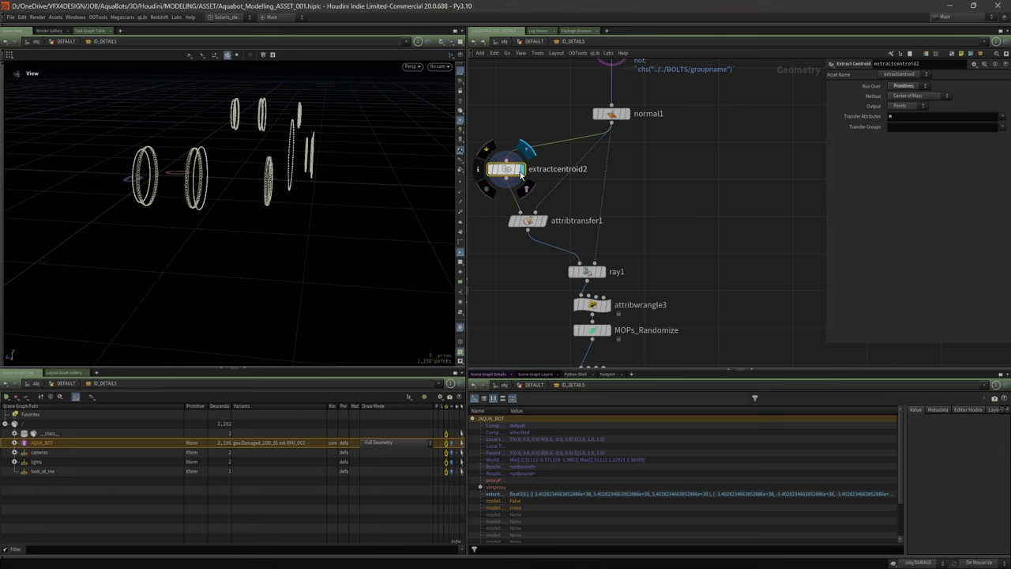
pyautogui.moveTo(232, 154); pyautogui.dragTo(374, 136, button='right')
pyautogui.moveTo(219, 163); pyautogui.dragTo(289, 180)
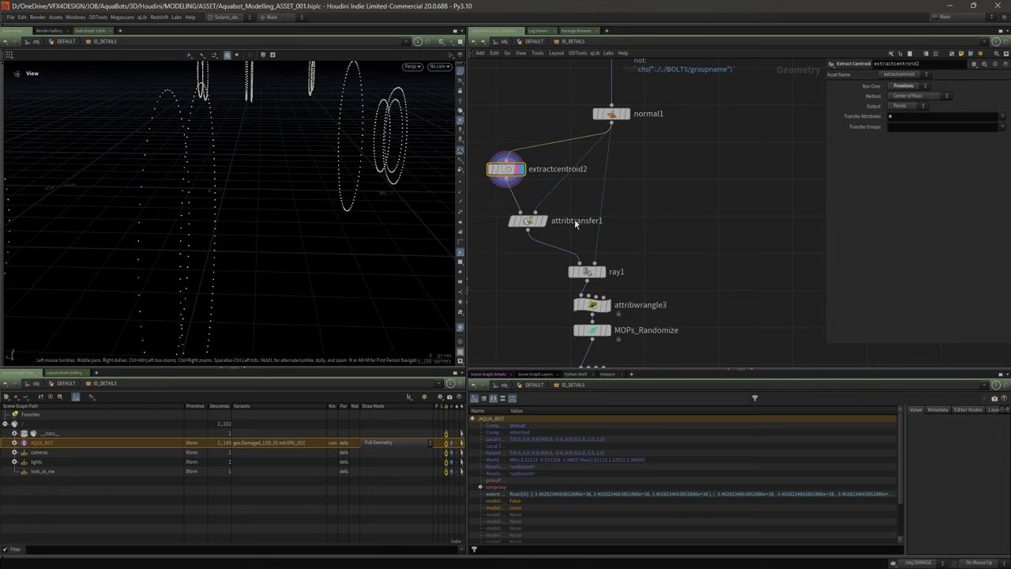
# - Display the attribtransfer1 node and show the point normals to check those transferred onto the centroid points
pyautogui.click(528, 226)
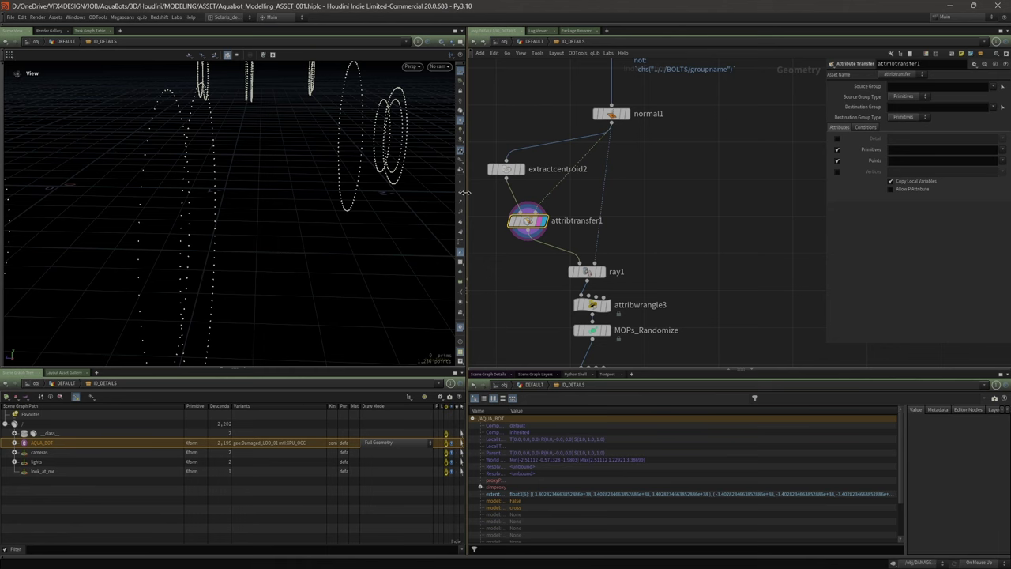
pyautogui.click(460, 192)
pyautogui.moveTo(317, 171); pyautogui.dragTo(339, 197)
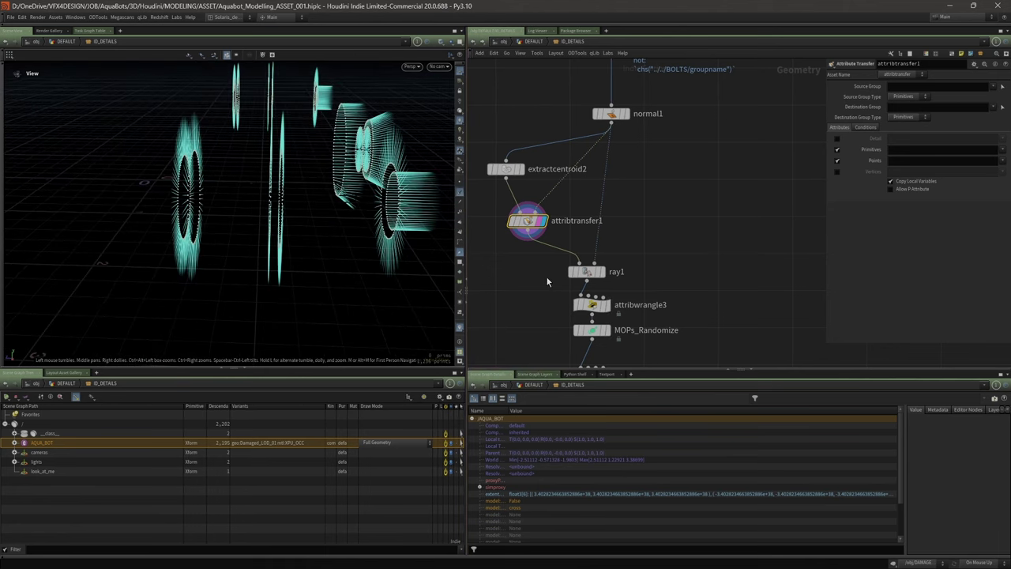
# - Display ray1 and attribwrangle3 in turn to examine the ray projection settings and the up-vector expression
pyautogui.moveTo(571, 286); pyautogui.dragTo(551, 241, button='middle')
pyautogui.scroll(2, 572, 230)
pyautogui.click(585, 229)
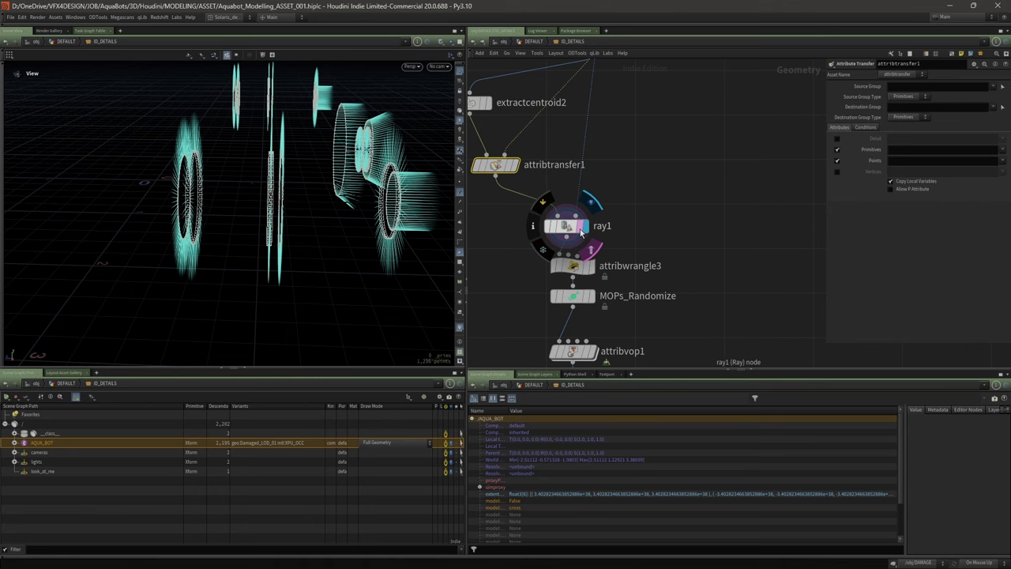
pyautogui.click(565, 227)
pyautogui.scroll(-1, 639, 205)
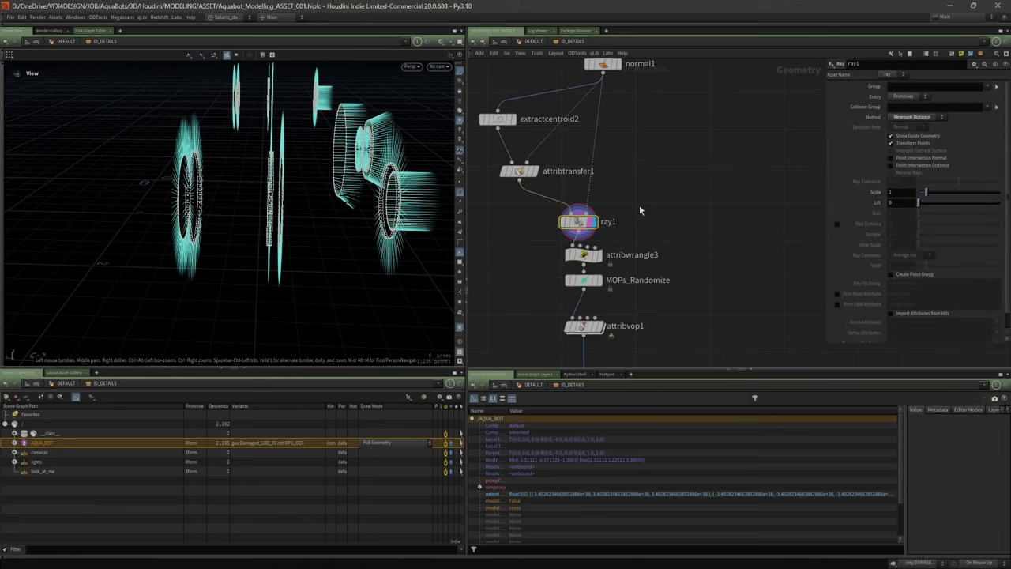
pyautogui.scroll(-1, 641, 121)
pyautogui.scroll(1, 557, 200)
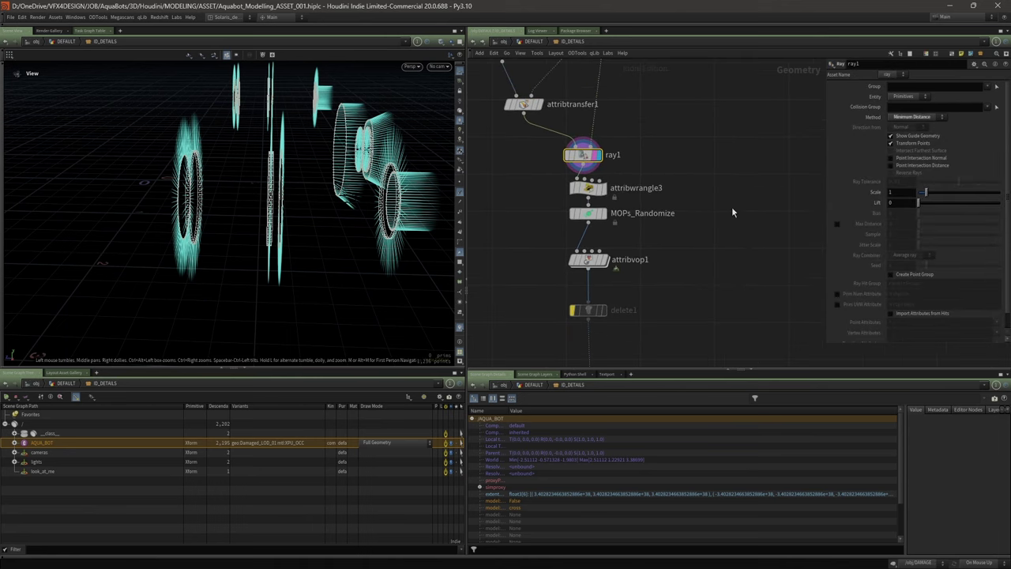
pyautogui.click(581, 184)
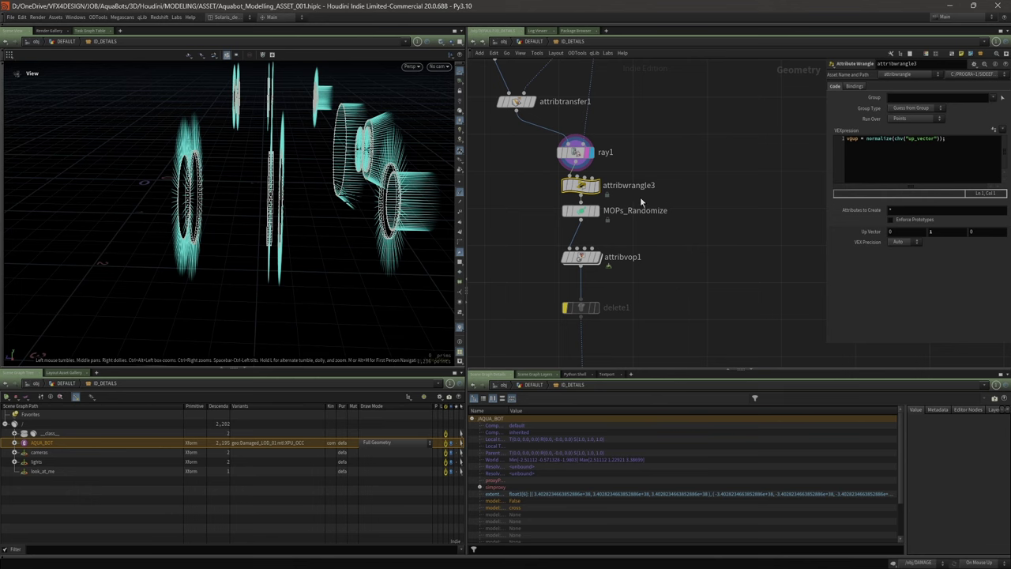
pyautogui.moveTo(600, 192)
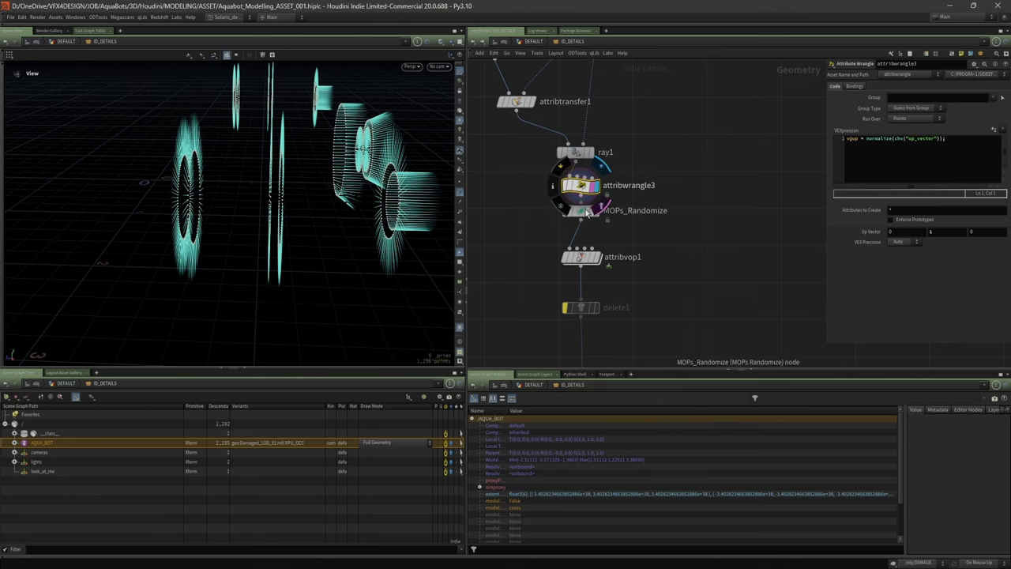
# - Display MOPs_Randomize with the point normals hidden, and widen its parameter pane to examine the random orientation settings
pyautogui.click(598, 212)
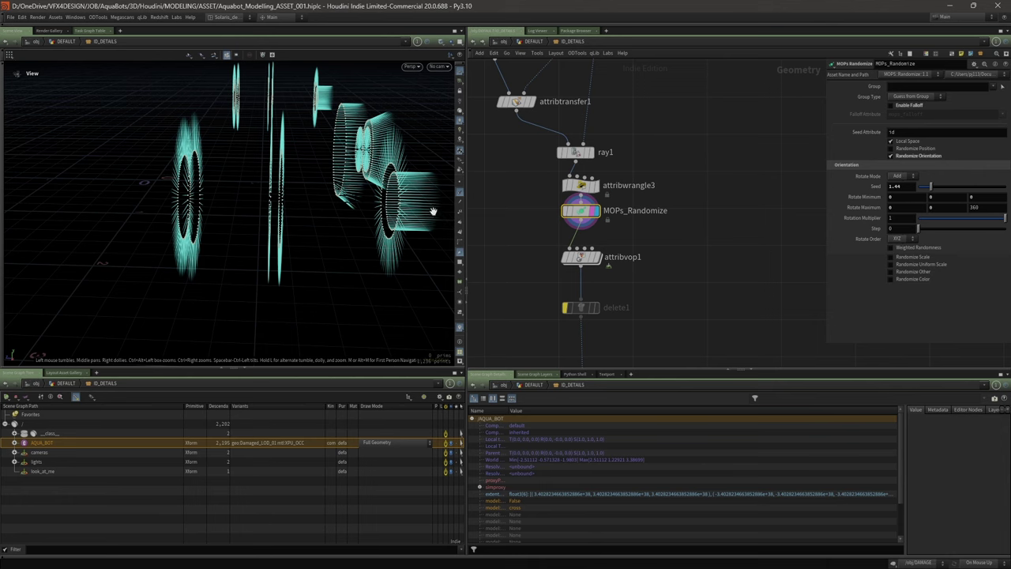
pyautogui.click(460, 191)
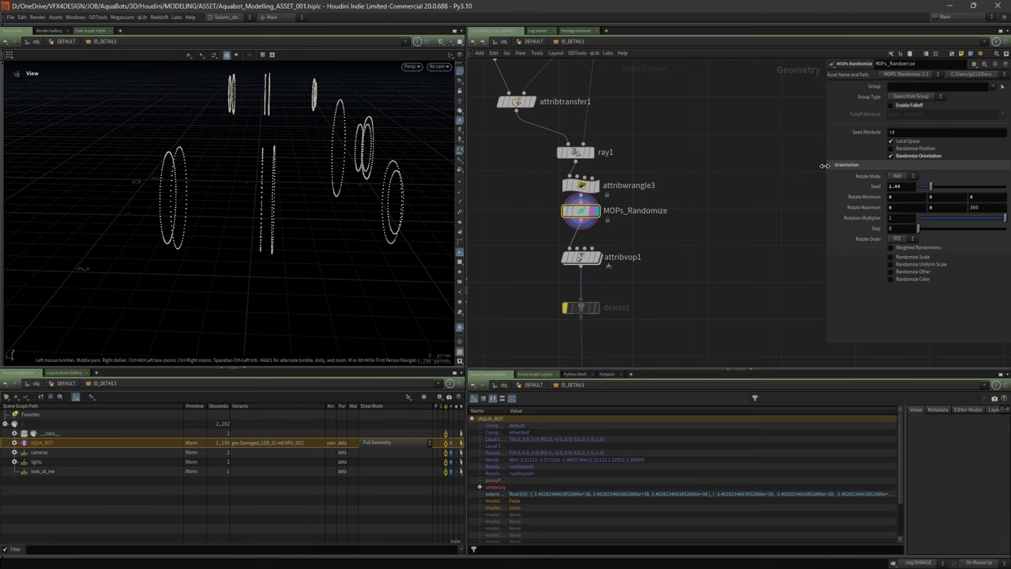
pyautogui.moveTo(824, 165); pyautogui.dragTo(742, 170)
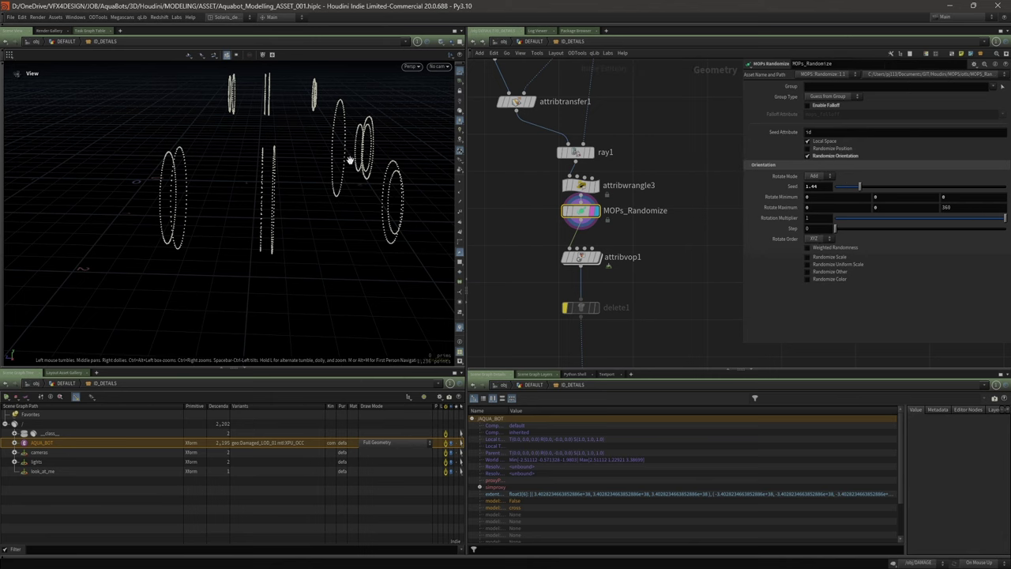
pyautogui.moveTo(349, 160); pyautogui.dragTo(425, 191)
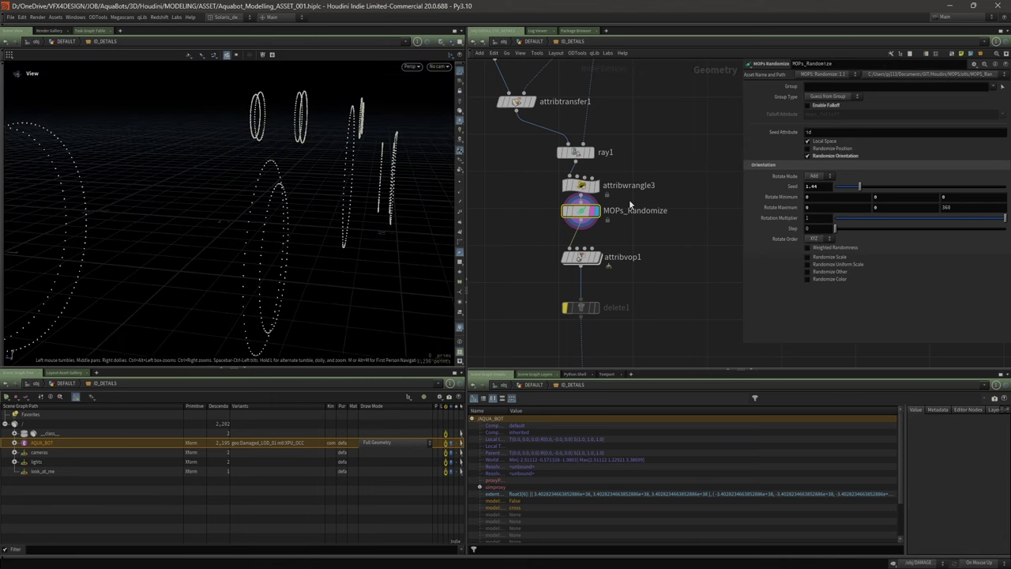
# - Inspect the randomized ring points from another angle and show the output of the attribvop1 node
pyautogui.moveTo(715, 288); pyautogui.dragTo(716, 251, button='middle')
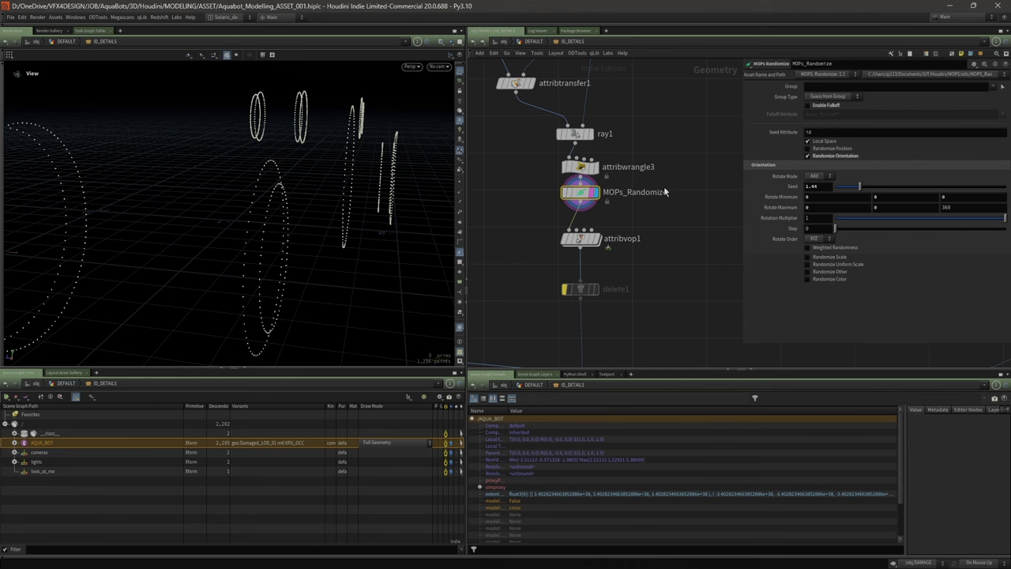
pyautogui.moveTo(291, 199); pyautogui.dragTo(351, 226)
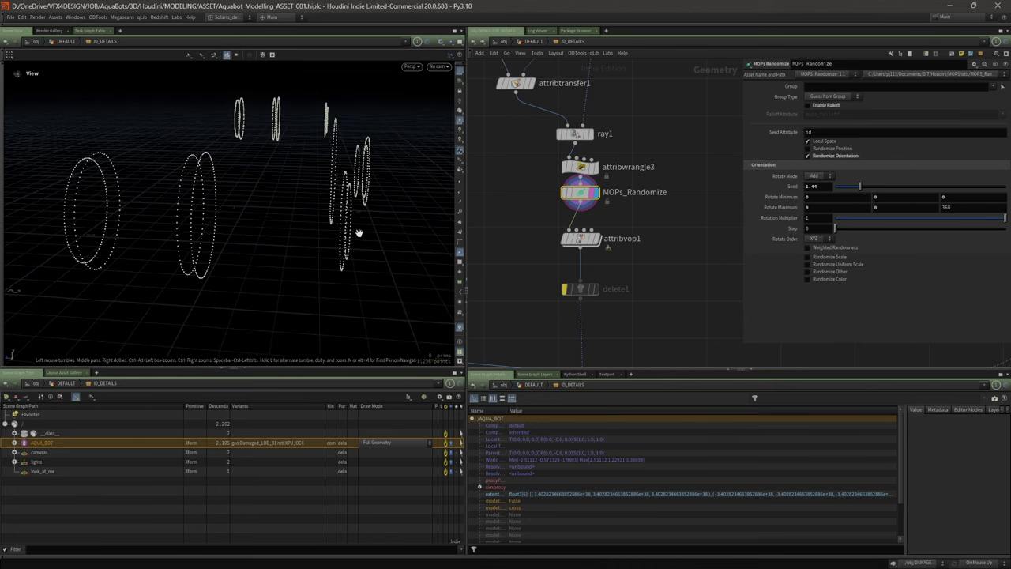
pyautogui.moveTo(586, 237)
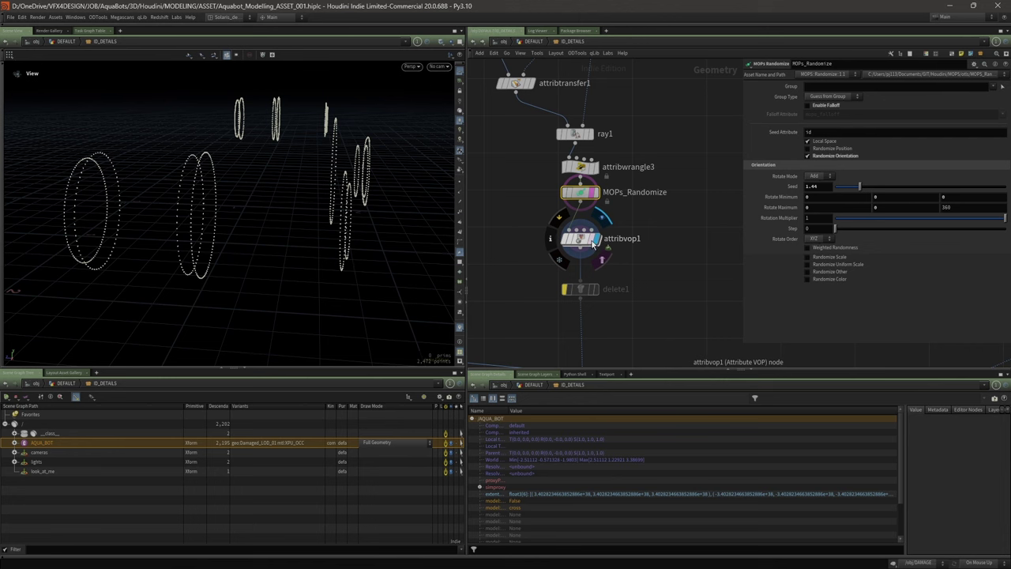
pyautogui.click(602, 259)
# - Display the copytopoints2 node and inspect the cross-slot bolts copied around the rings up close
pyautogui.moveTo(623, 281); pyautogui.dragTo(620, 234, button='middle')
pyautogui.click(591, 335)
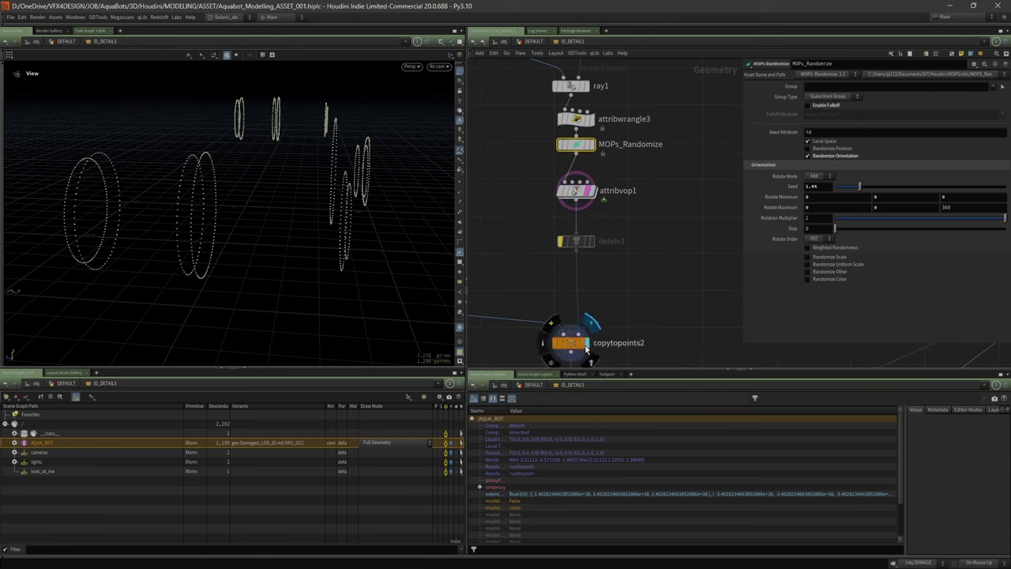
pyautogui.moveTo(248, 210); pyautogui.dragTo(478, 184)
pyautogui.scroll(-1, 479, 182)
pyautogui.moveTo(308, 195); pyautogui.dragTo(298, 219)
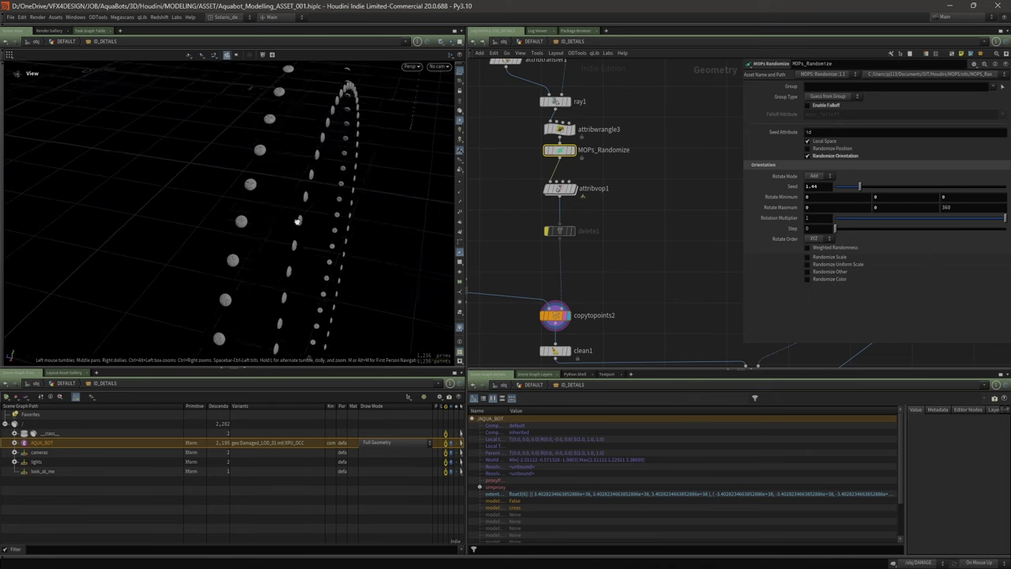
pyautogui.scroll(3, 278, 172)
pyautogui.moveTo(278, 172); pyautogui.dragTo(288, 170)
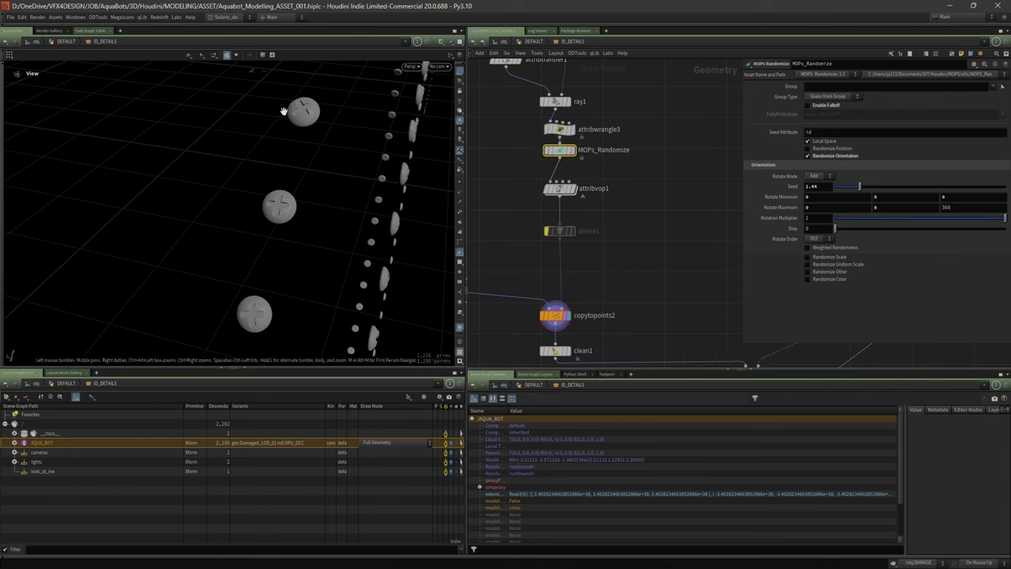
# - Examine attribvop1's displacement parameters and its internal VOP network, checking the bolts' placement along the rings
pyautogui.moveTo(650, 240); pyautogui.dragTo(659, 203, button='middle')
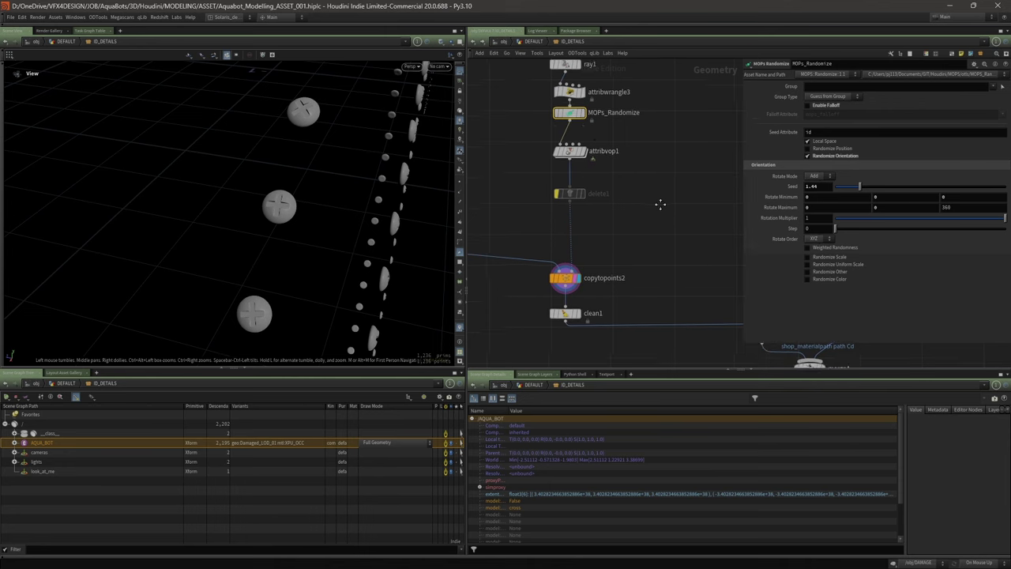
pyautogui.click(571, 151)
pyautogui.moveTo(571, 151); pyautogui.dragTo(575, 178, button='middle')
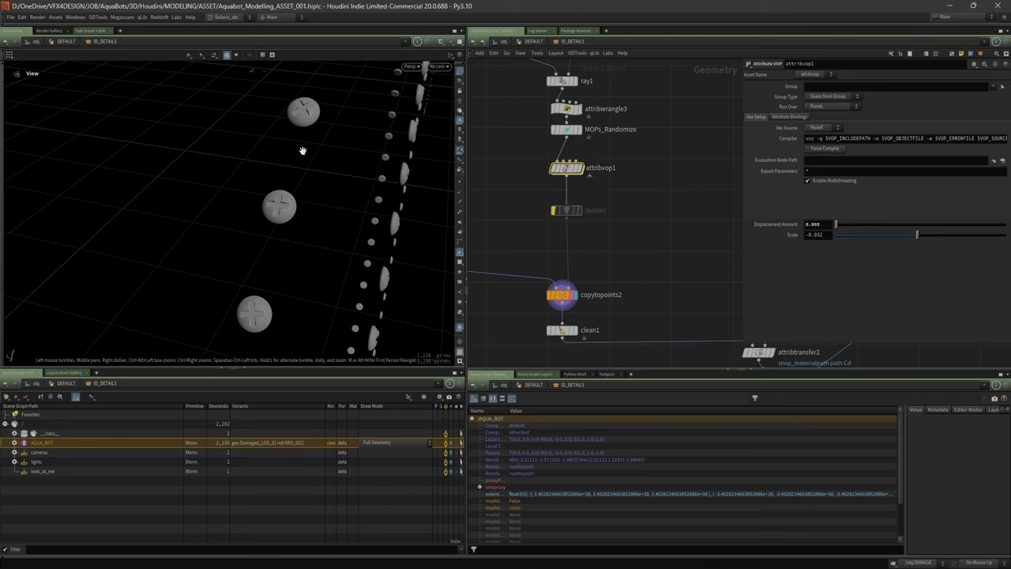
pyautogui.moveTo(331, 218); pyautogui.dragTo(282, 203)
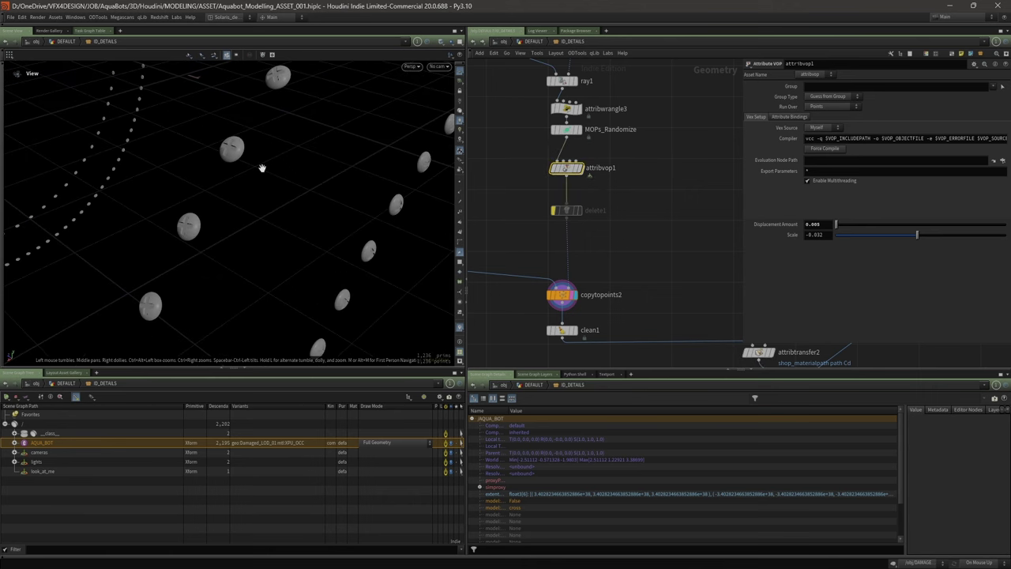
pyautogui.doubleClick(567, 169)
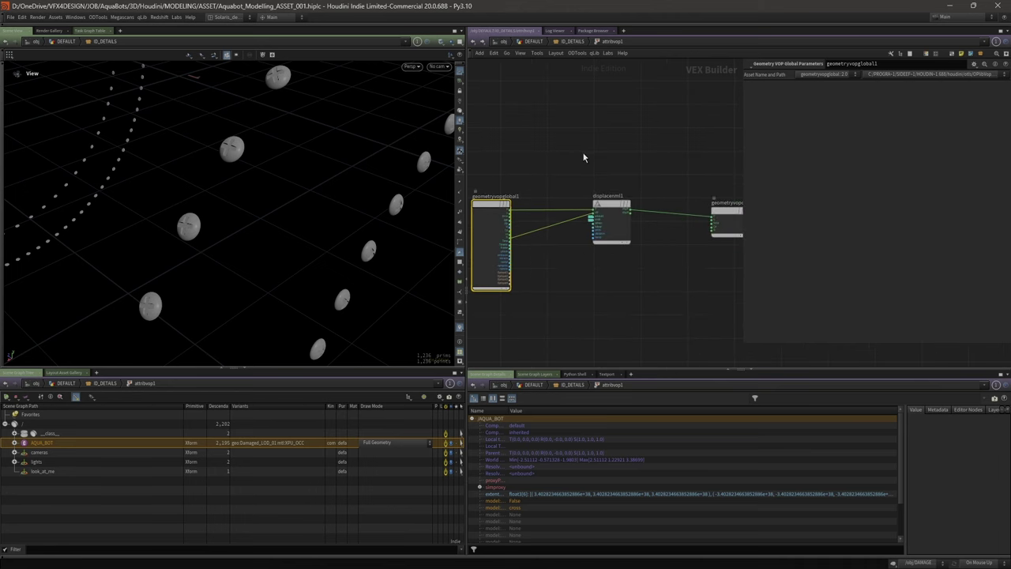
pyautogui.press('u')
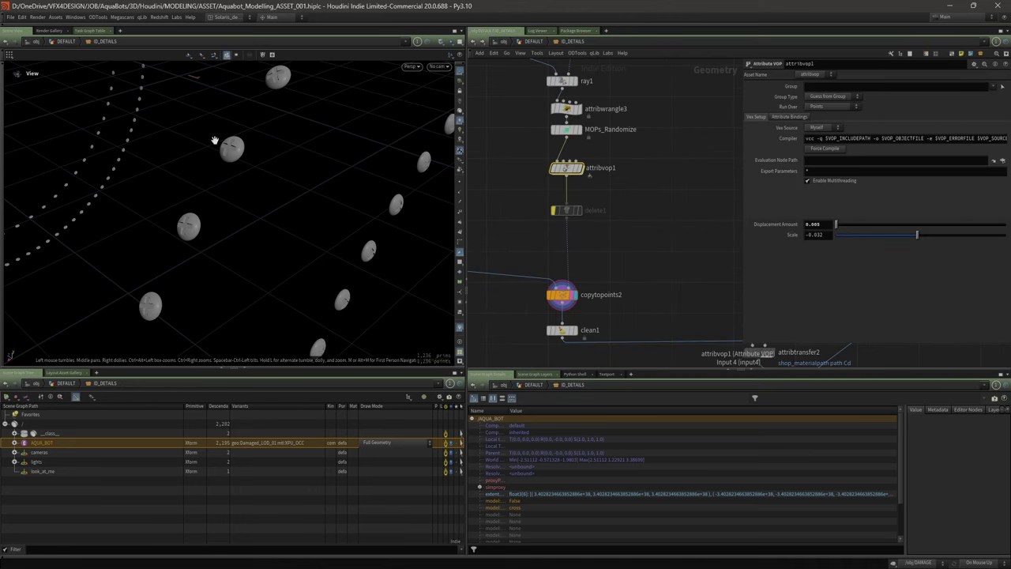
pyautogui.moveTo(215, 141)
pyautogui.mouseDown()
pyautogui.moveTo(255, 156)
pyautogui.moveTo(206, 138)
pyautogui.mouseUp()
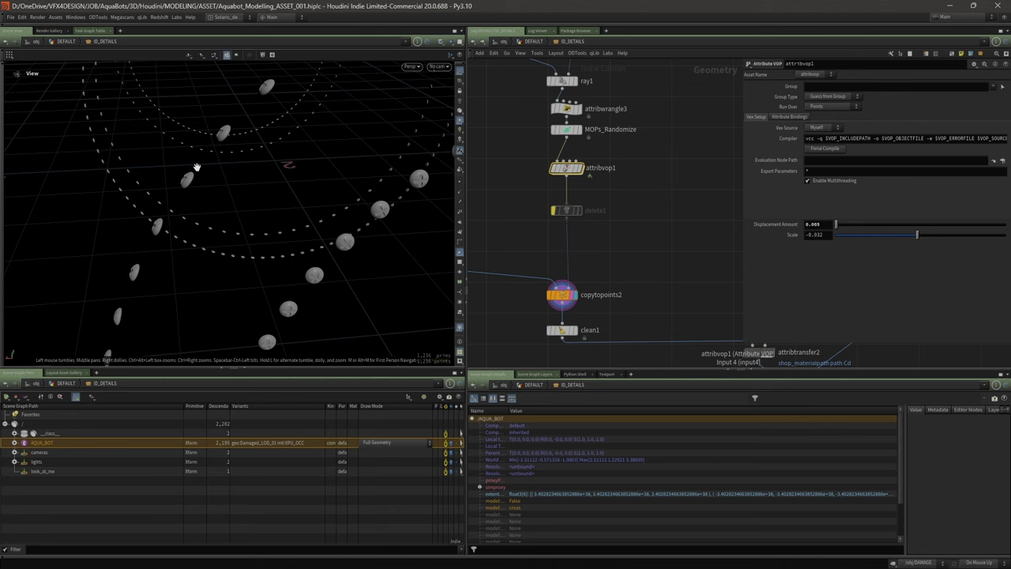
pyautogui.moveTo(216, 196); pyautogui.dragTo(237, 197)
# - Display the clean1 node below copytopoints2 and examine its attribute removal settings
pyautogui.scroll(-4, 639, 269)
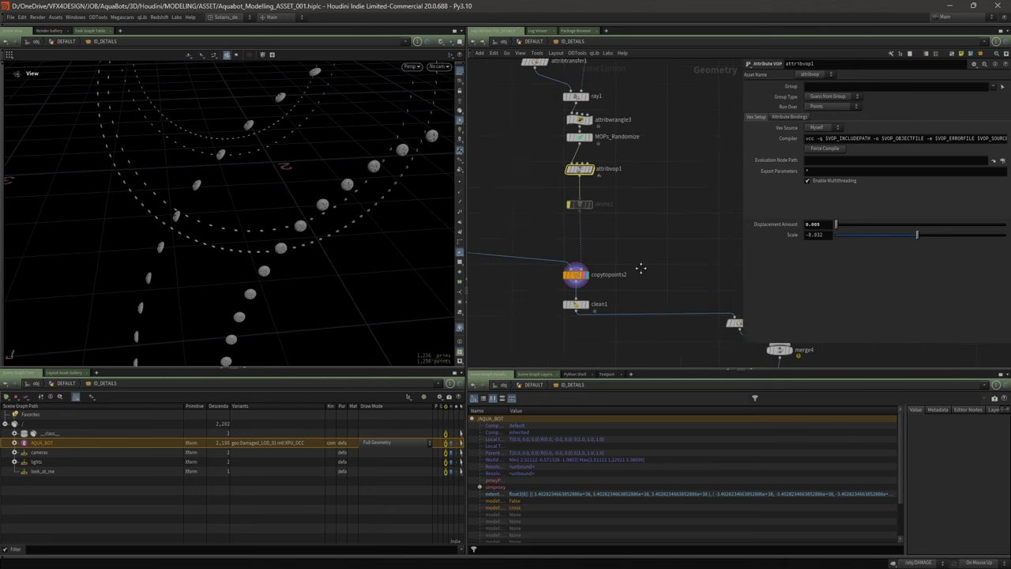
pyautogui.scroll(-1, 629, 195)
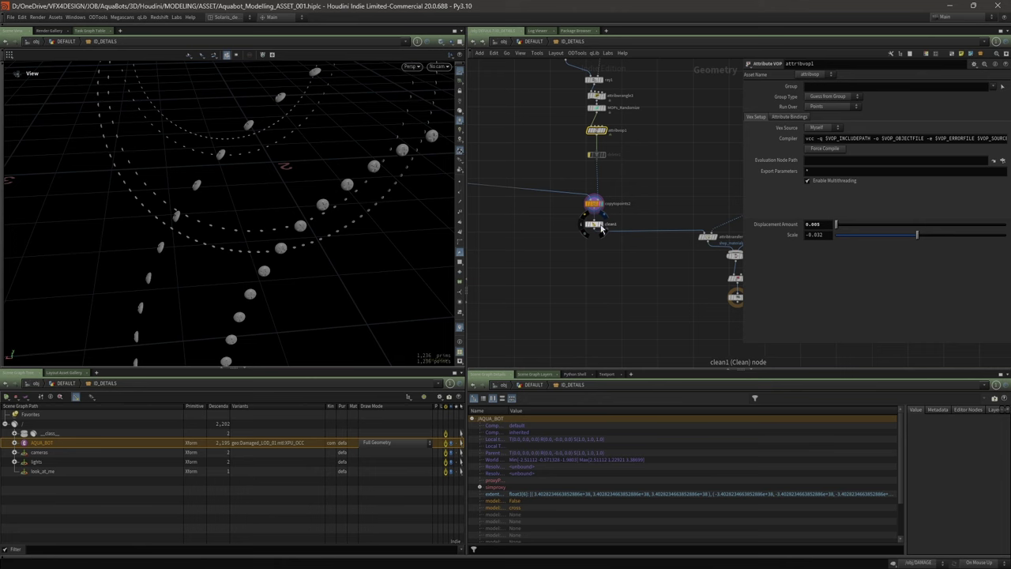
pyautogui.click(594, 224)
pyautogui.click(603, 227)
pyautogui.scroll(-2, 628, 232)
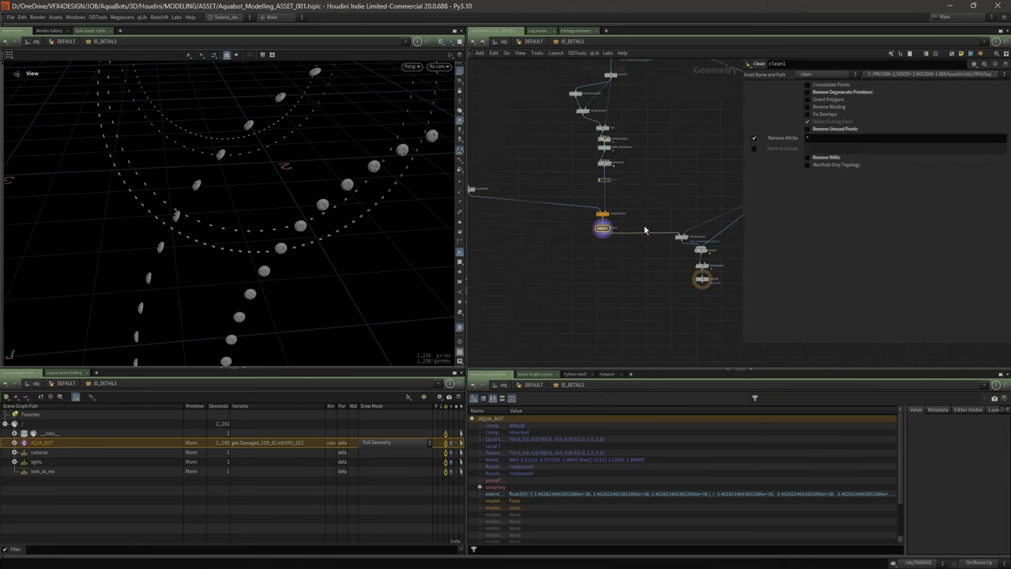
# - Find the PATH_NAME_GROUPS null in the network, display it, and inspect the high poly engine geometry
pyautogui.moveTo(645, 228); pyautogui.dragTo(440, 313, button='middle')
pyautogui.moveTo(508, 220); pyautogui.dragTo(575, 237, button='middle')
pyautogui.scroll(4, 608, 200)
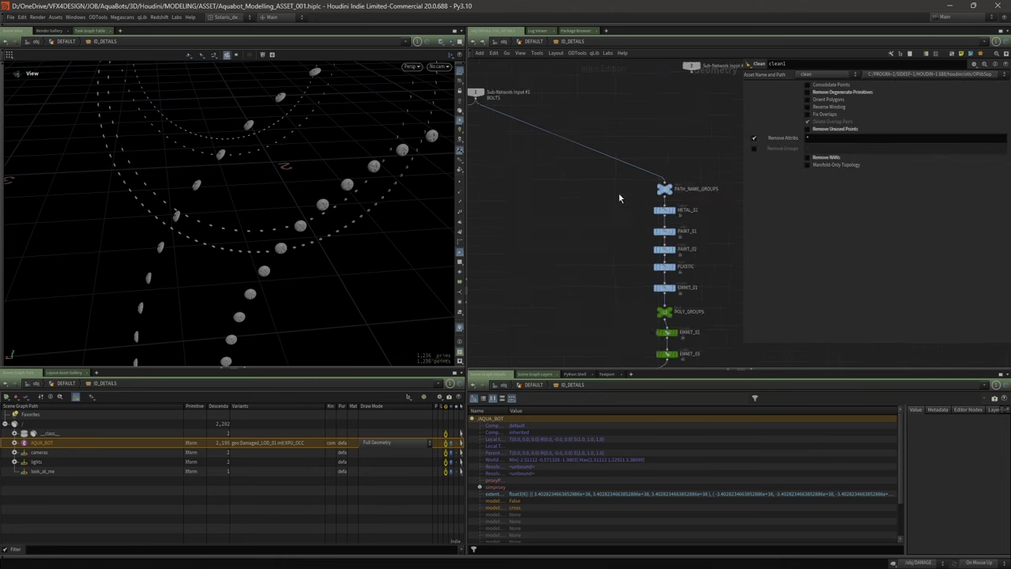
pyautogui.click(681, 189)
pyautogui.moveTo(611, 210); pyautogui.dragTo(545, 195, button='middle')
pyautogui.scroll(-1, 546, 195)
pyautogui.scroll(-5, 292, 194)
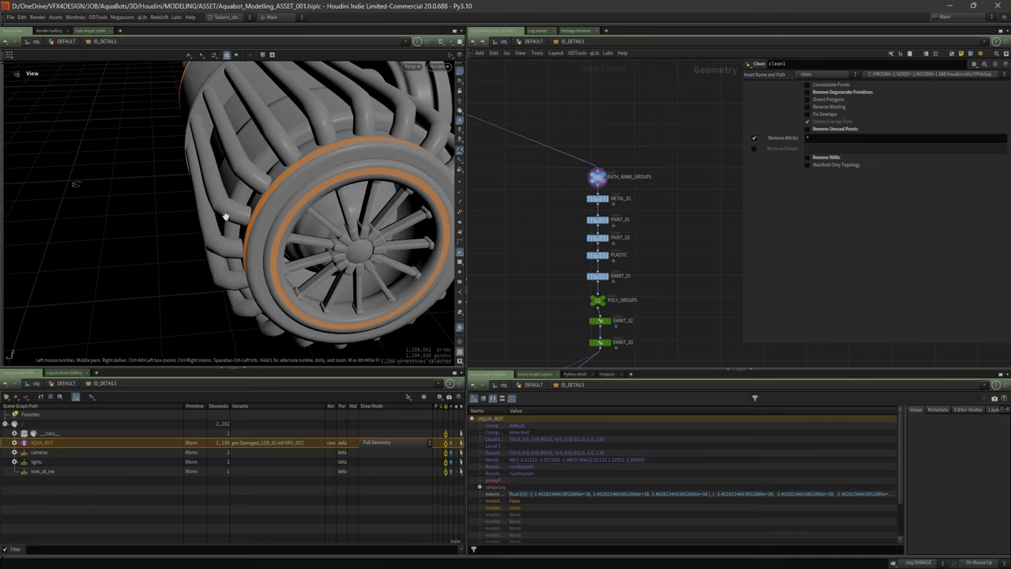
pyautogui.moveTo(226, 214); pyautogui.dragTo(297, 199)
# - Display the METAL_01 color node and view the blue base ID color over the whole ship
pyautogui.scroll(2, 624, 186)
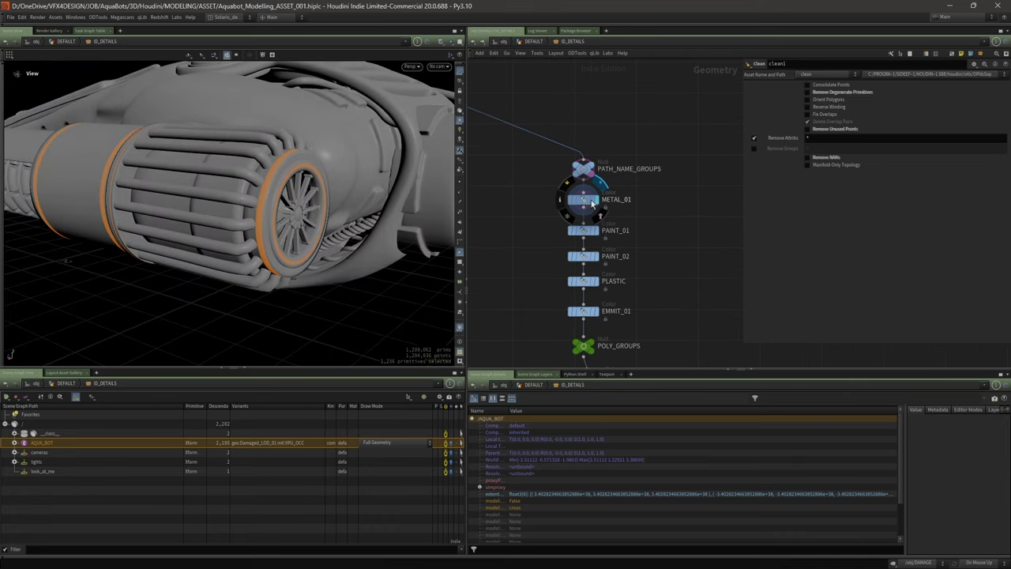
pyautogui.click(589, 204)
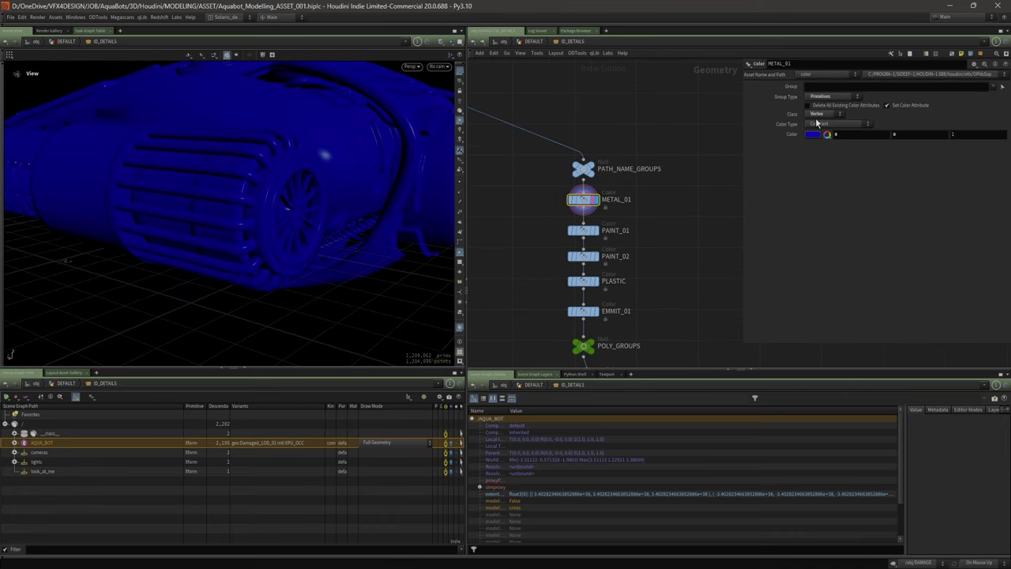
pyautogui.scroll(-2, 677, 211)
pyautogui.moveTo(361, 192); pyautogui.dragTo(298, 194)
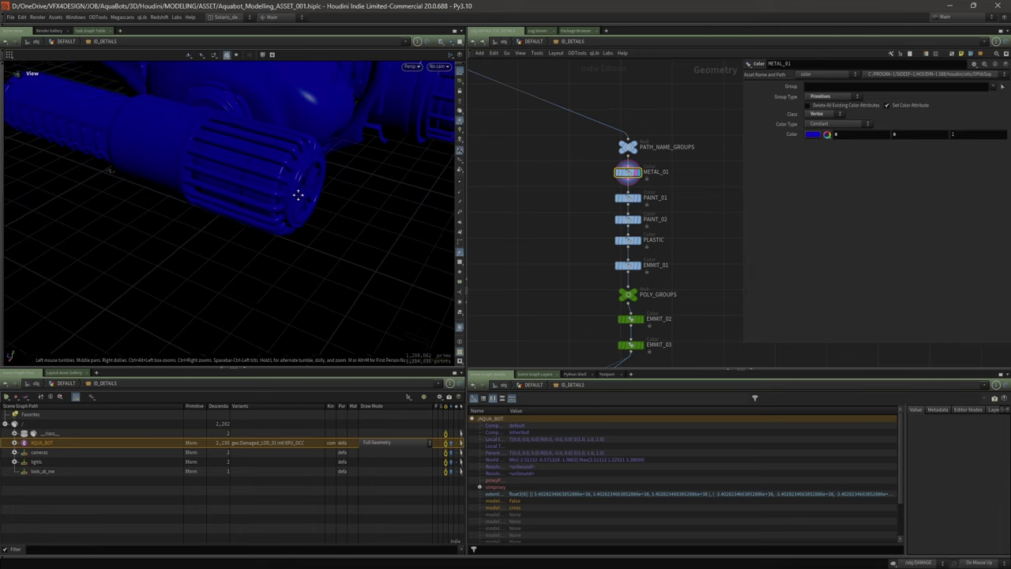
pyautogui.moveTo(299, 194); pyautogui.dragTo(228, 232, button='right')
pyautogui.moveTo(228, 232); pyautogui.dragTo(361, 165)
pyautogui.moveTo(362, 166); pyautogui.dragTo(326, 202, button='right')
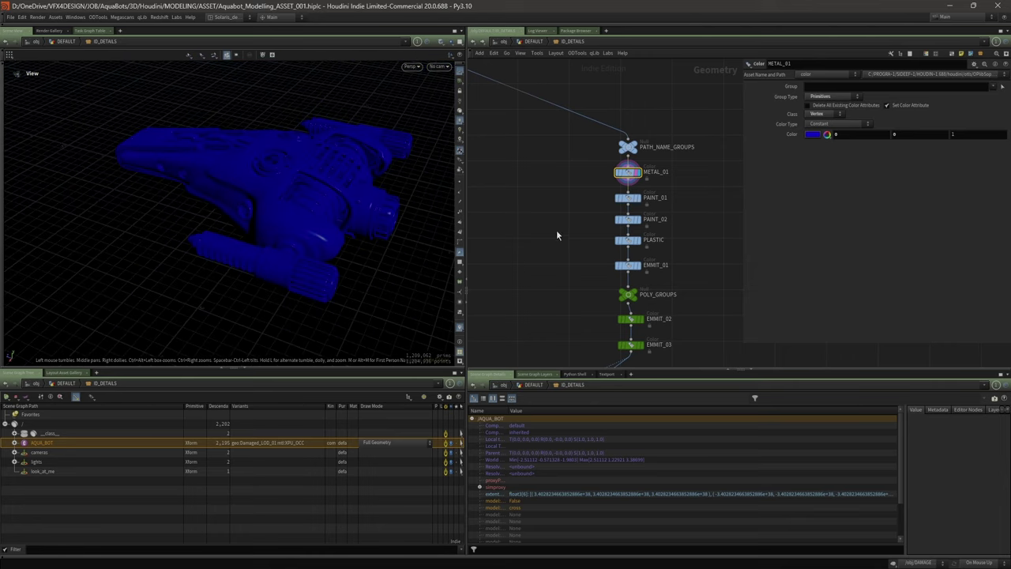
# - Display the PAINT_01 color node and inspect the panels assigned the red ID color
pyautogui.scroll(3, 545, 207)
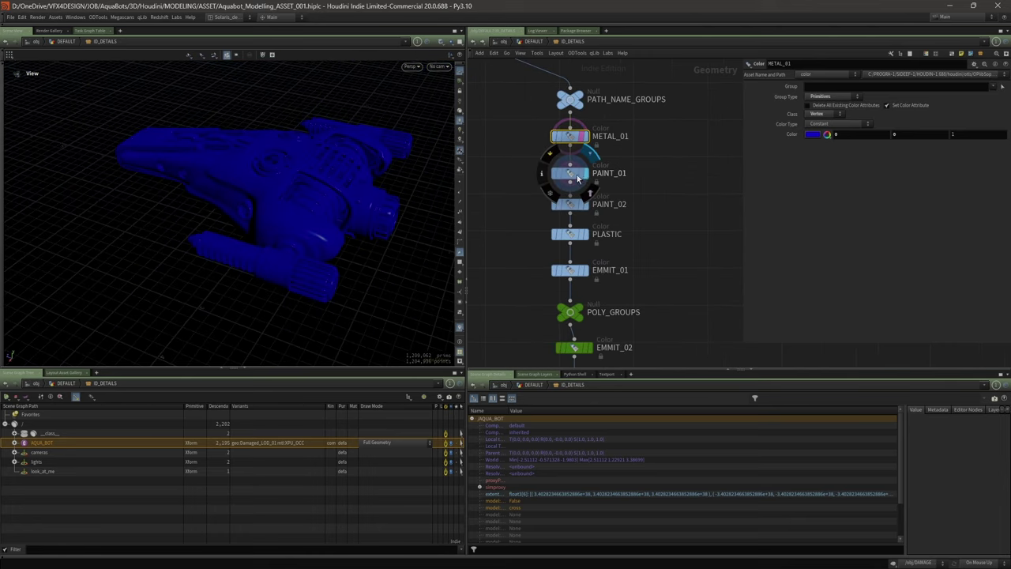
pyautogui.click(578, 179)
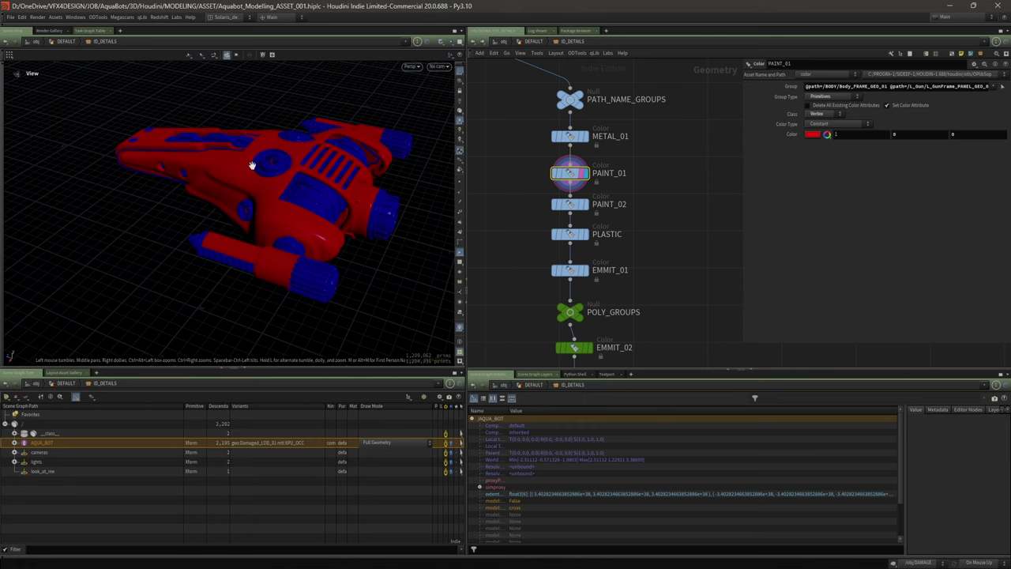
pyautogui.moveTo(287, 168); pyautogui.dragTo(324, 188)
# - Select the five color nodes from METAL_01 to EMMIT_01 to point out the path-based ID groups, and deselect them
pyautogui.scroll(2, 512, 127)
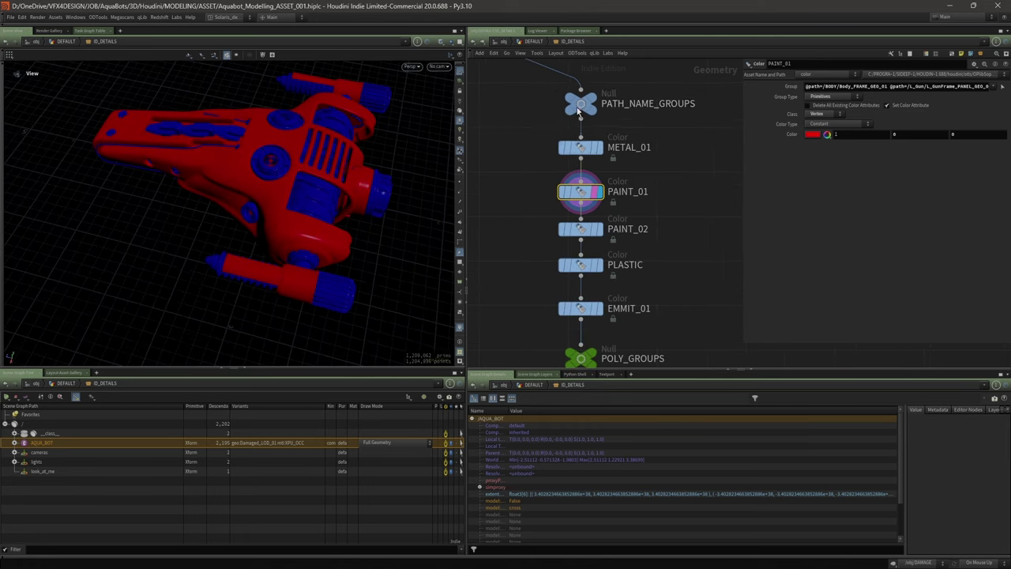
pyautogui.moveTo(681, 107)
pyautogui.scroll(-2, 685, 135)
pyautogui.moveTo(550, 128); pyautogui.dragTo(649, 300)
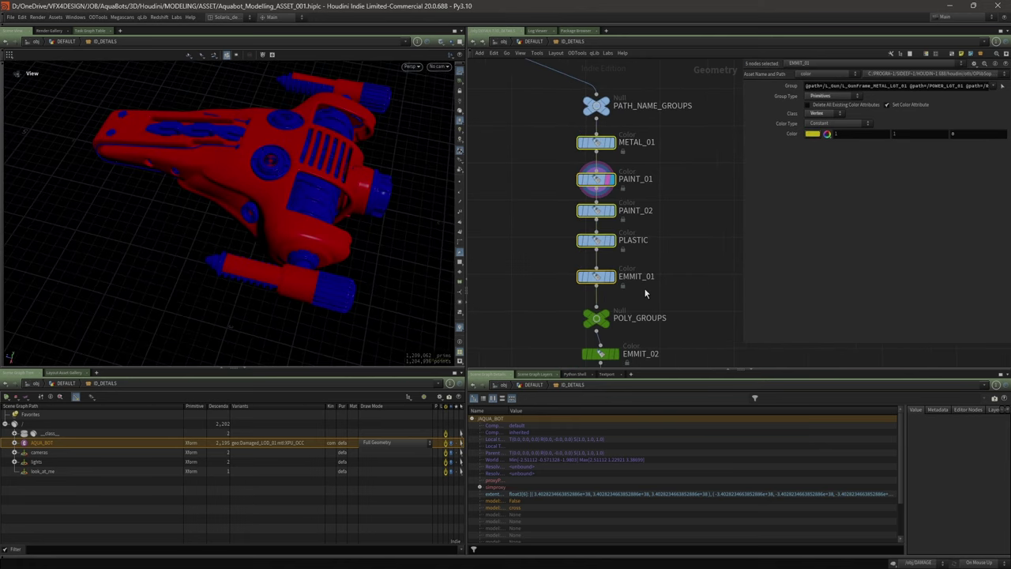
pyautogui.scroll(2, 668, 251)
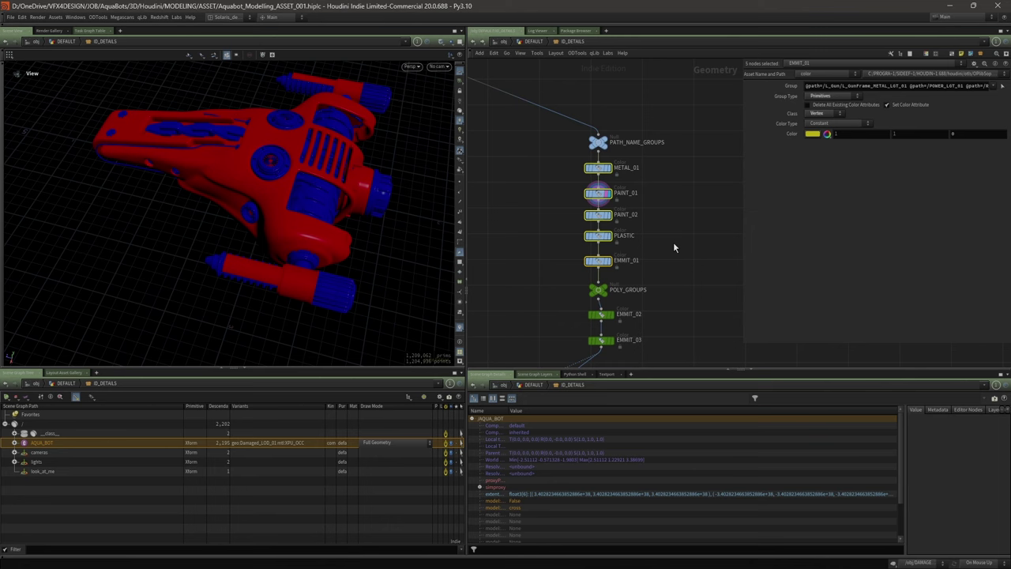
pyautogui.scroll(-2, 673, 242)
pyautogui.moveTo(541, 186); pyautogui.dragTo(515, 171, button='middle')
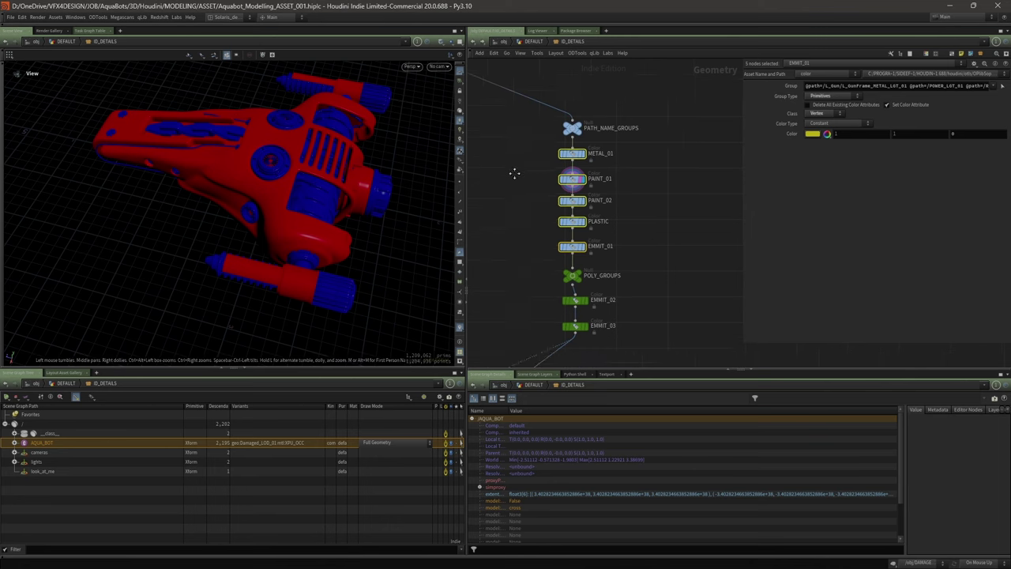
pyautogui.scroll(2, 515, 170)
pyautogui.click(516, 163)
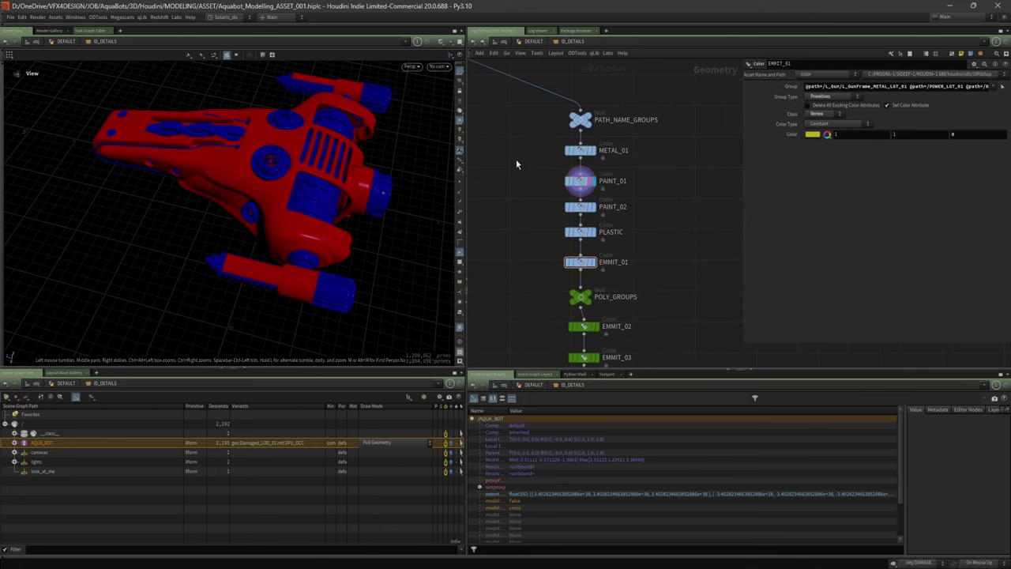
# - Display PAINT_02, PLASTIC and EMMIT_01 in turn to inspect the ship parts each one colors
pyautogui.click(586, 211)
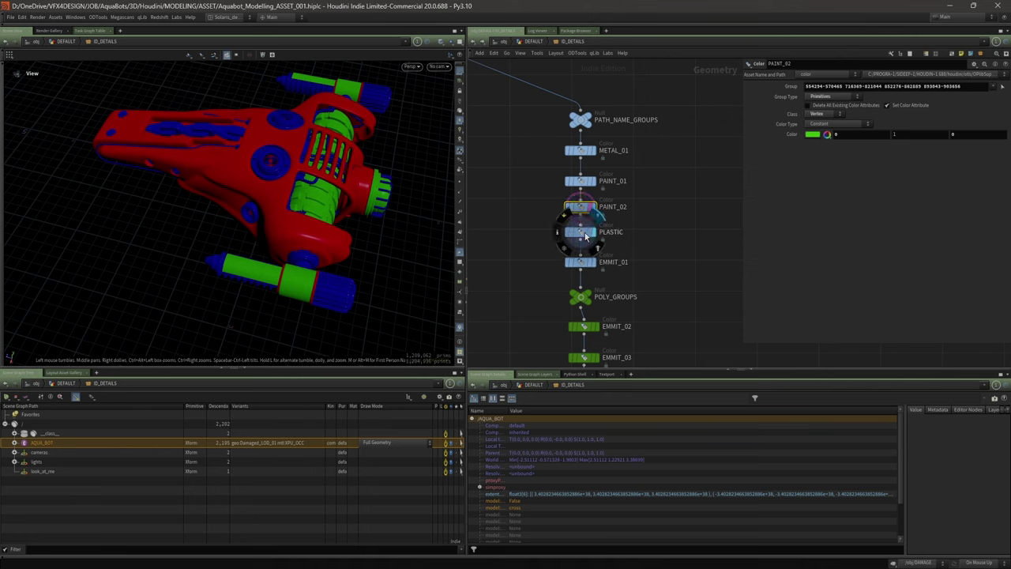
pyautogui.moveTo(382, 194); pyautogui.dragTo(317, 150)
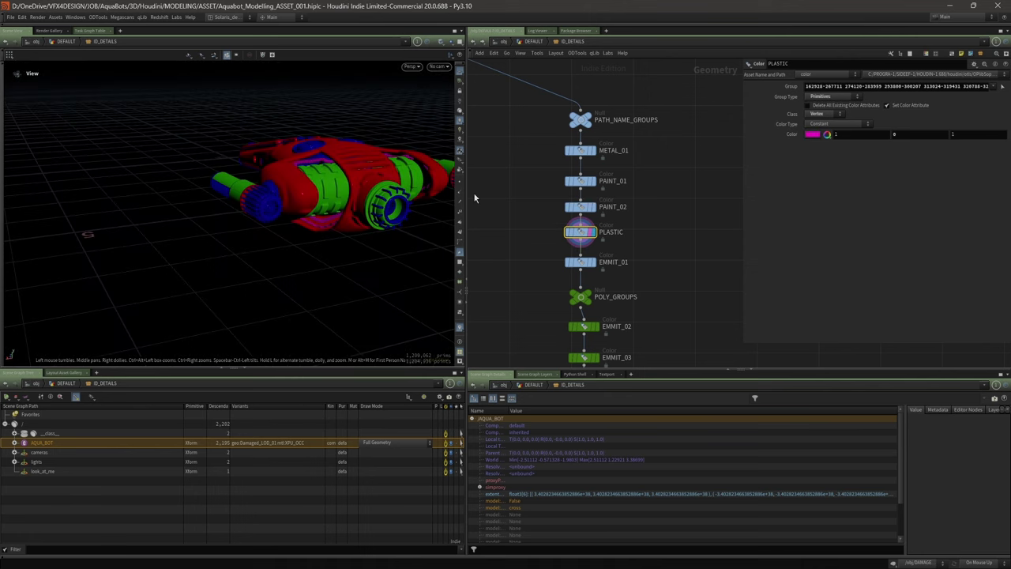
pyautogui.click(586, 268)
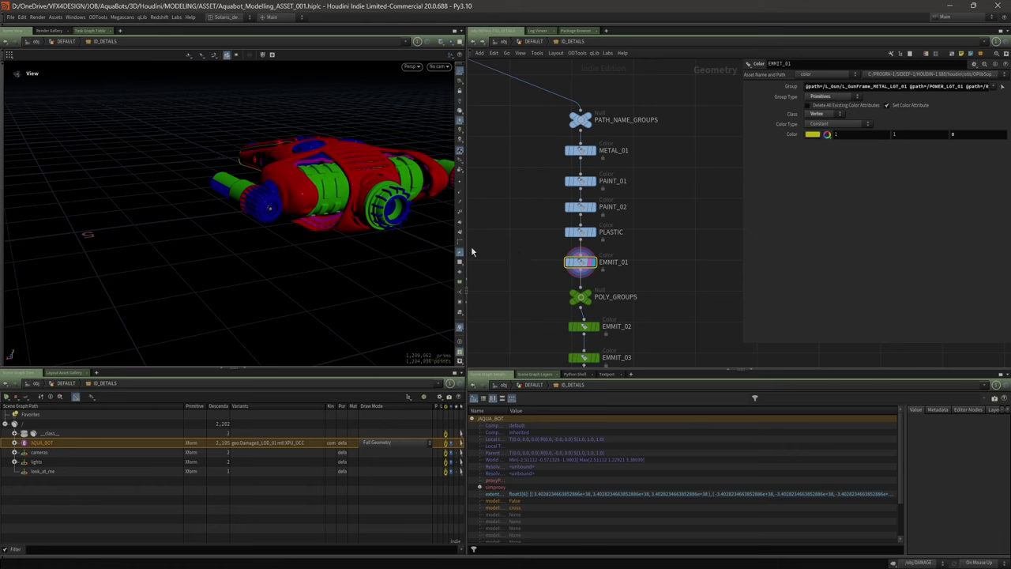
pyautogui.moveTo(379, 183); pyautogui.dragTo(351, 186)
# - Select the EMMIT_02 color node under POLY_GROUPS and examine its polygon group and color while viewing the engines
pyautogui.moveTo(531, 269); pyautogui.dragTo(535, 195, button='middle')
pyautogui.scroll(-1, 535, 195)
pyautogui.scroll(2, 558, 209)
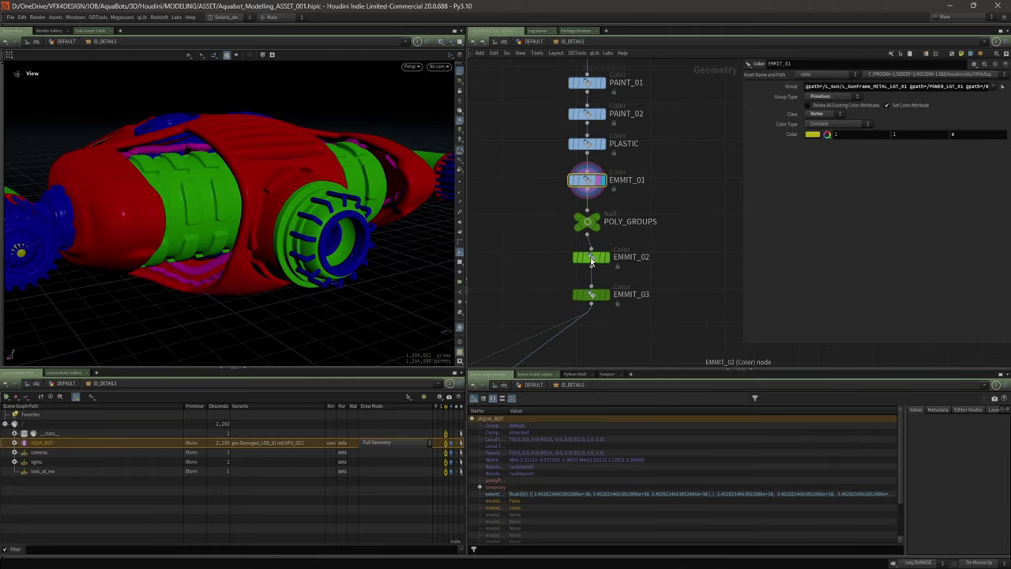
pyautogui.click(591, 256)
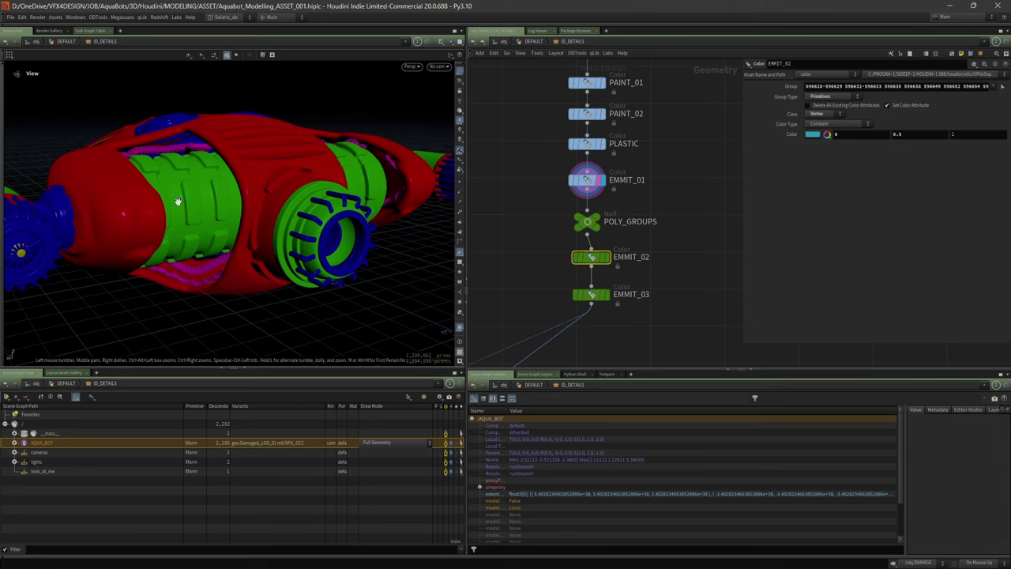
pyautogui.moveTo(237, 214); pyautogui.dragTo(285, 215)
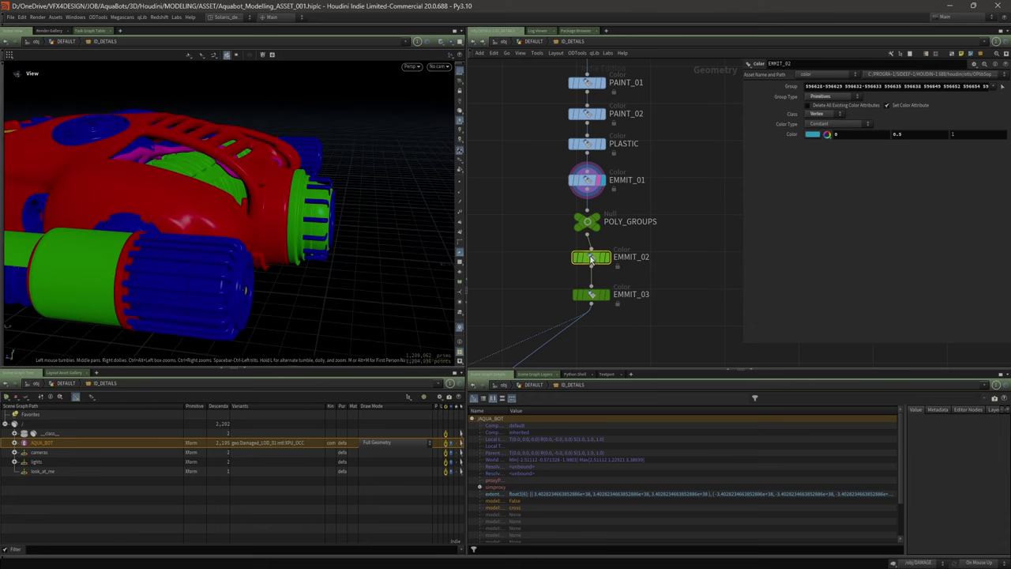
pyautogui.moveTo(680, 258); pyautogui.dragTo(672, 218, button='middle')
pyautogui.moveTo(212, 228); pyautogui.dragTo(321, 207)
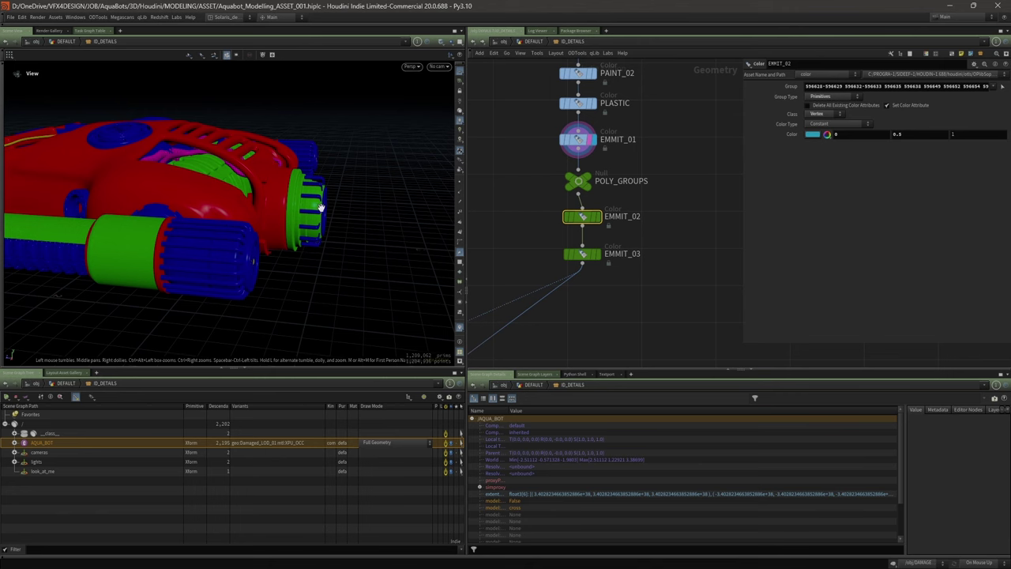
# - Display EMMIT_02 and compare the rear engine ring's ID color with the node bypassed and enabled
pyautogui.moveTo(597, 226)
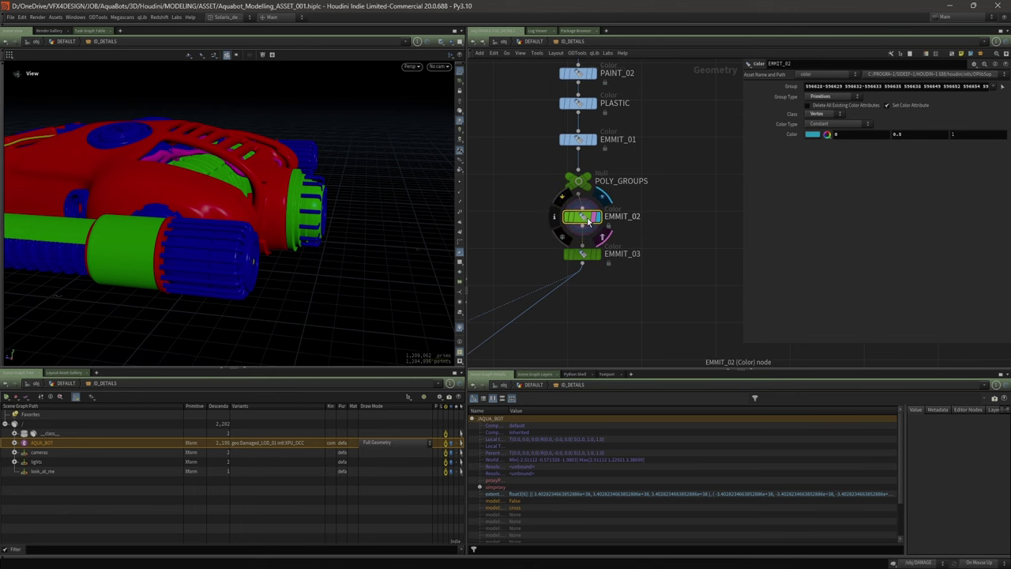
pyautogui.moveTo(366, 207); pyautogui.dragTo(292, 194)
pyautogui.moveTo(316, 216); pyautogui.dragTo(493, 197, button='right')
pyautogui.moveTo(324, 241); pyautogui.dragTo(270, 235, button='middle')
pyautogui.moveTo(270, 234); pyautogui.dragTo(234, 134)
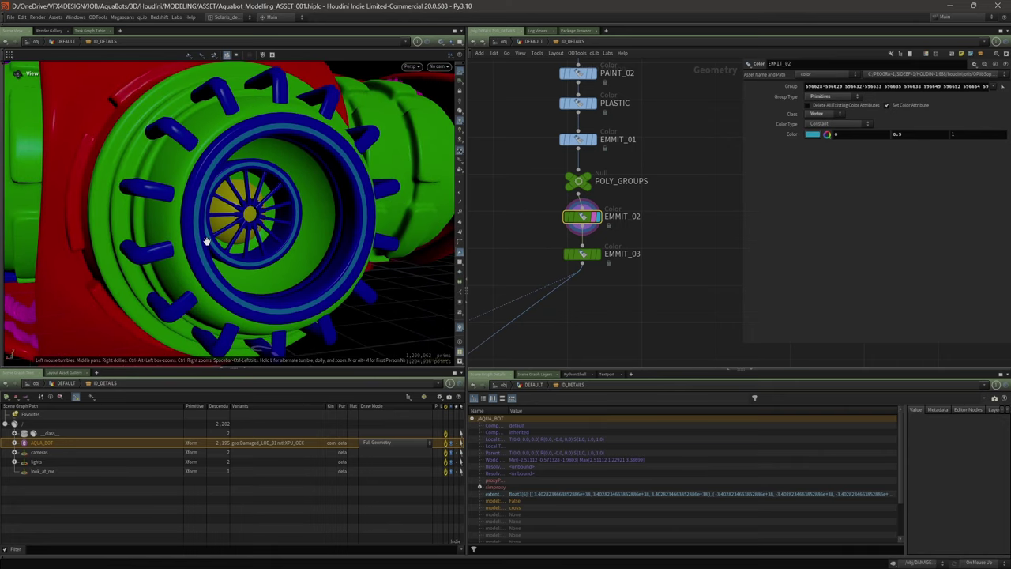
pyautogui.moveTo(310, 297); pyautogui.dragTo(271, 174)
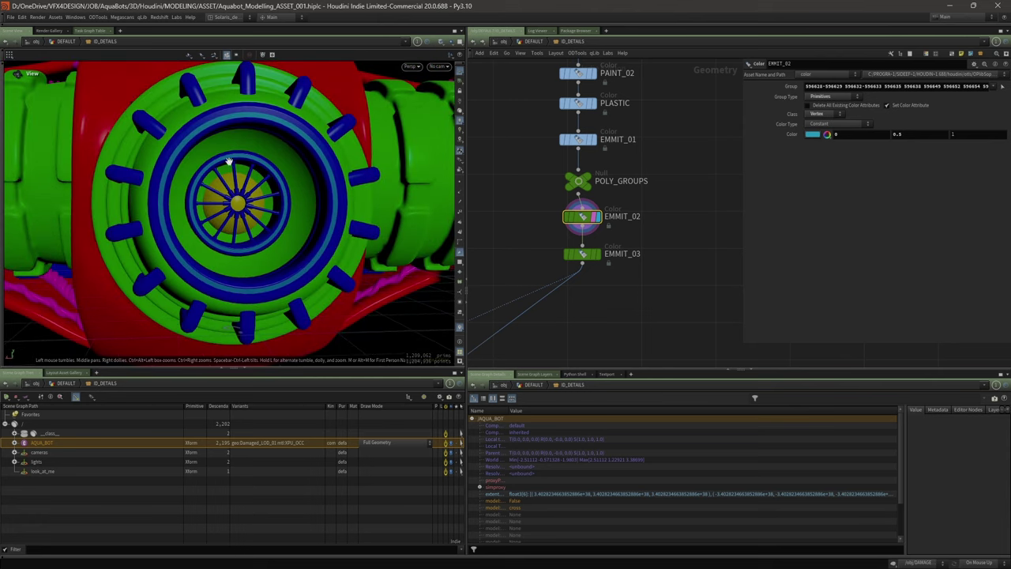
pyautogui.click(568, 216)
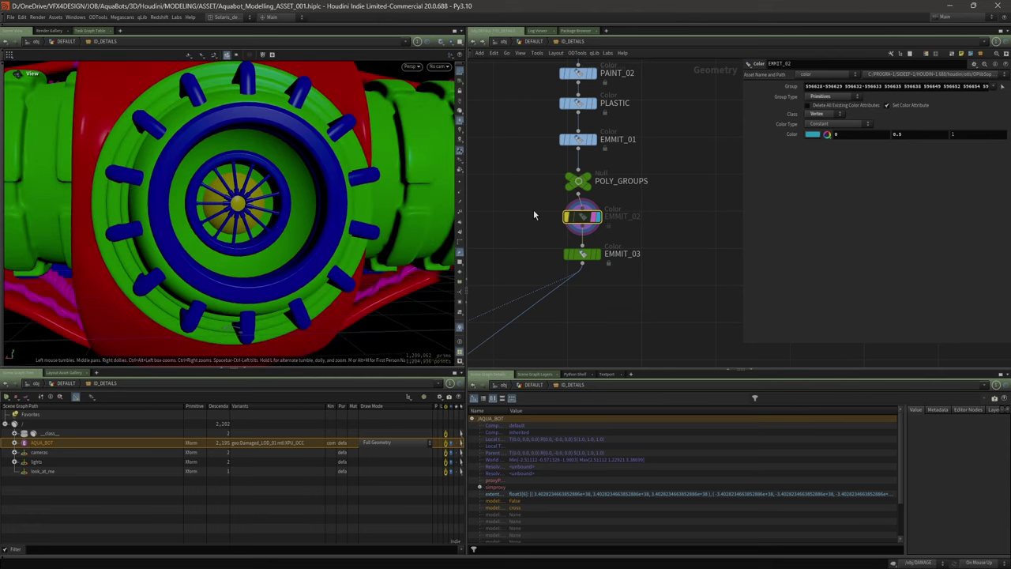
pyautogui.click(568, 216)
# - Display EMMIT_03 and inspect the polygon color inside the underside light, toggling the node's bypass to compare
pyautogui.click(593, 256)
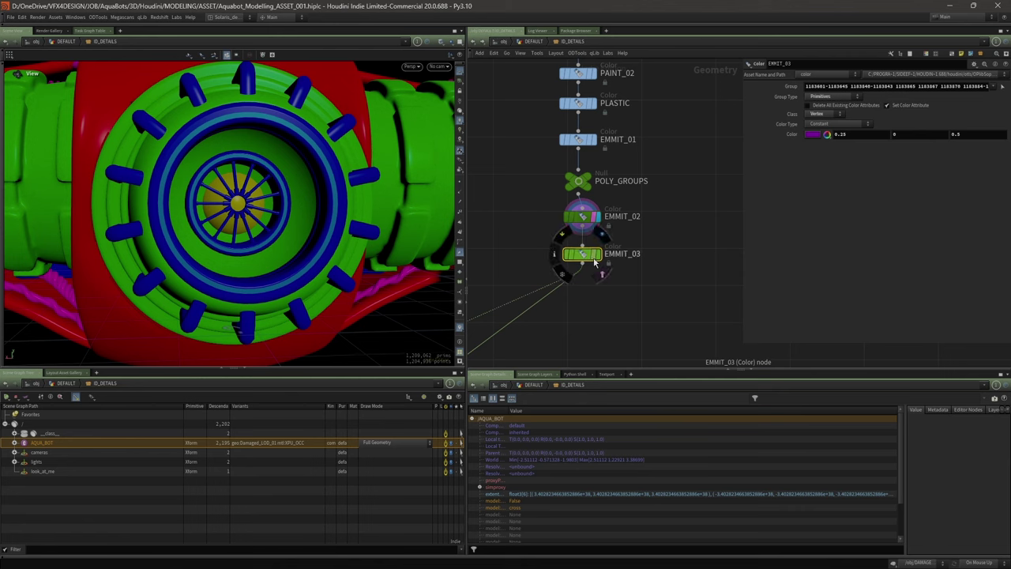
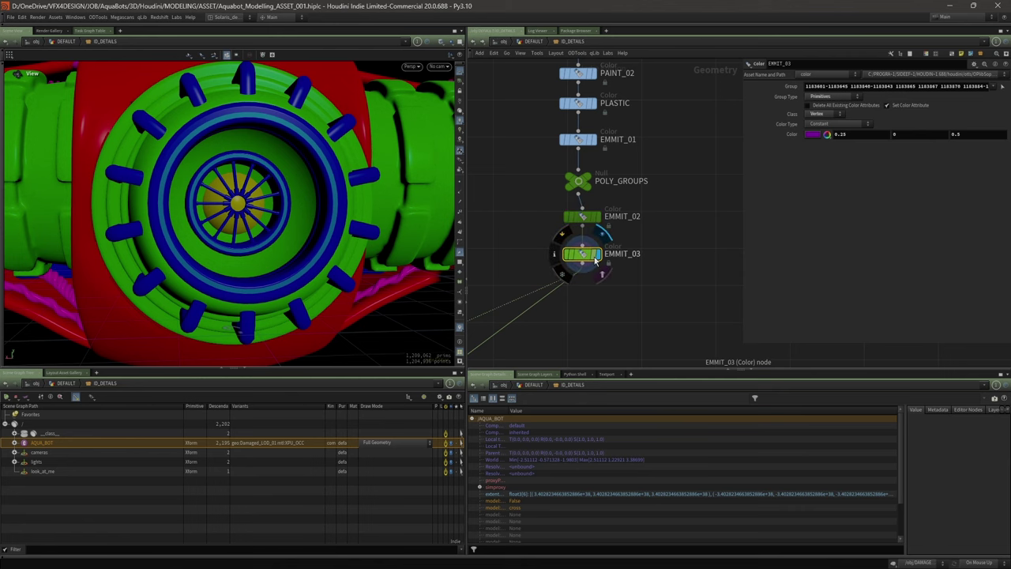
pyautogui.press('h')
pyautogui.moveTo(81, 241); pyautogui.dragTo(224, 229)
pyautogui.moveTo(224, 230); pyautogui.dragTo(329, 205, button='right')
pyautogui.moveTo(330, 206); pyautogui.dragTo(244, 207)
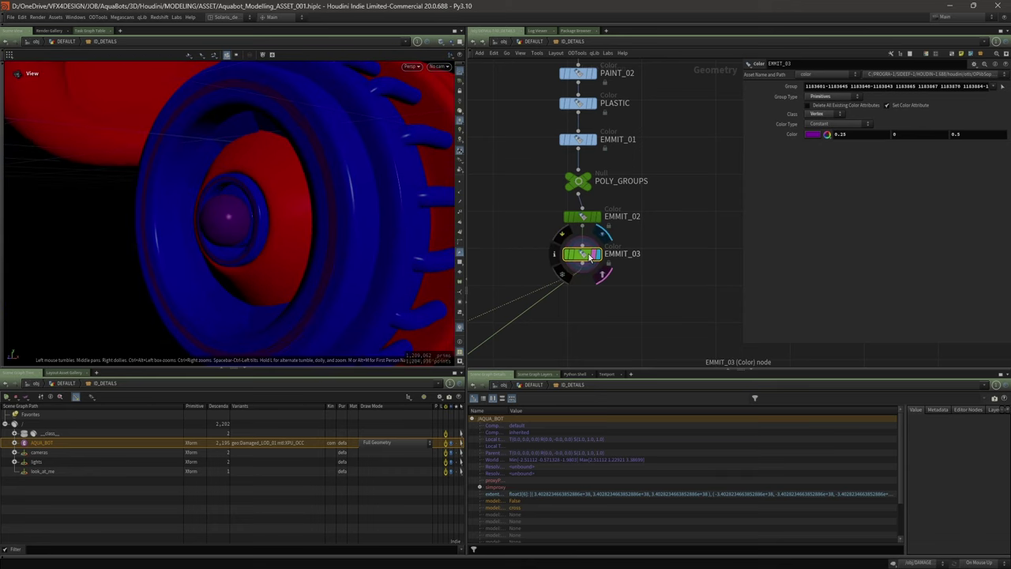
pyautogui.click(563, 235)
pyautogui.click(563, 236)
pyautogui.moveTo(340, 184); pyautogui.dragTo(196, 223, button='right')
pyautogui.moveTo(304, 200); pyautogui.dragTo(324, 242)
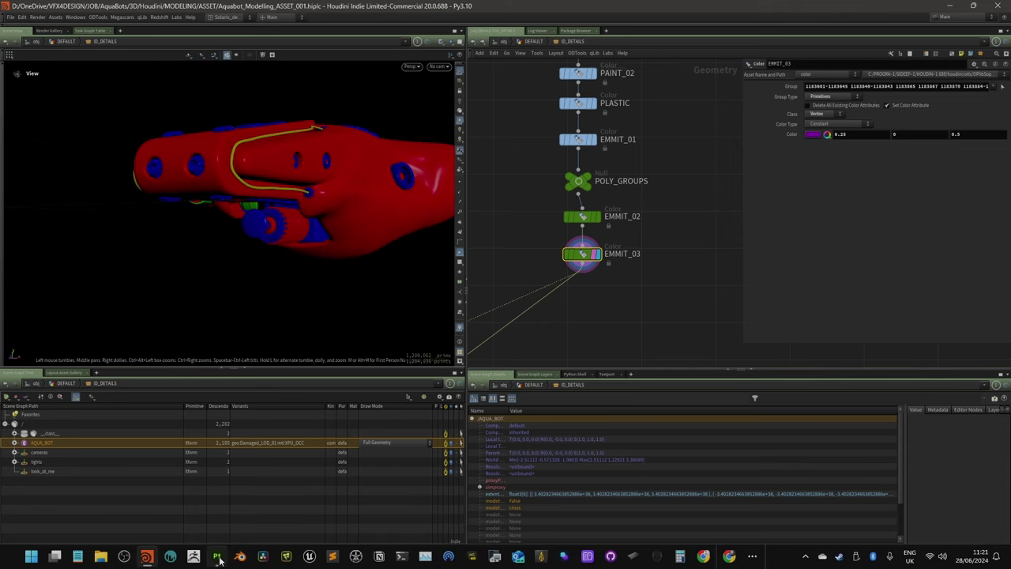
# - Switch to Substance 3D Painter and display the ID mesh map on the ship
pyautogui.click(215, 558)
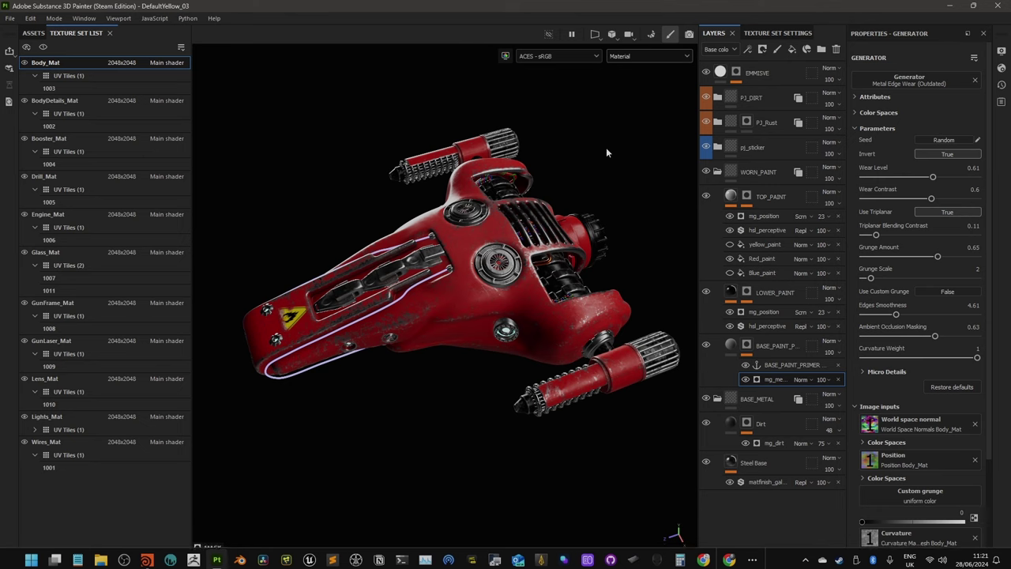
pyautogui.click(634, 58)
pyautogui.scroll(-5, 635, 106)
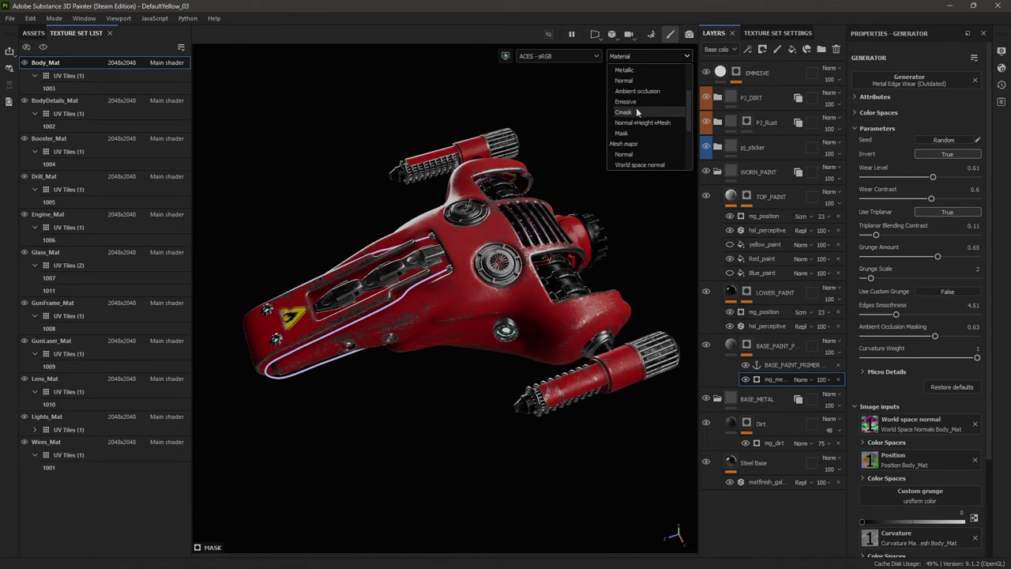
pyautogui.click(636, 113)
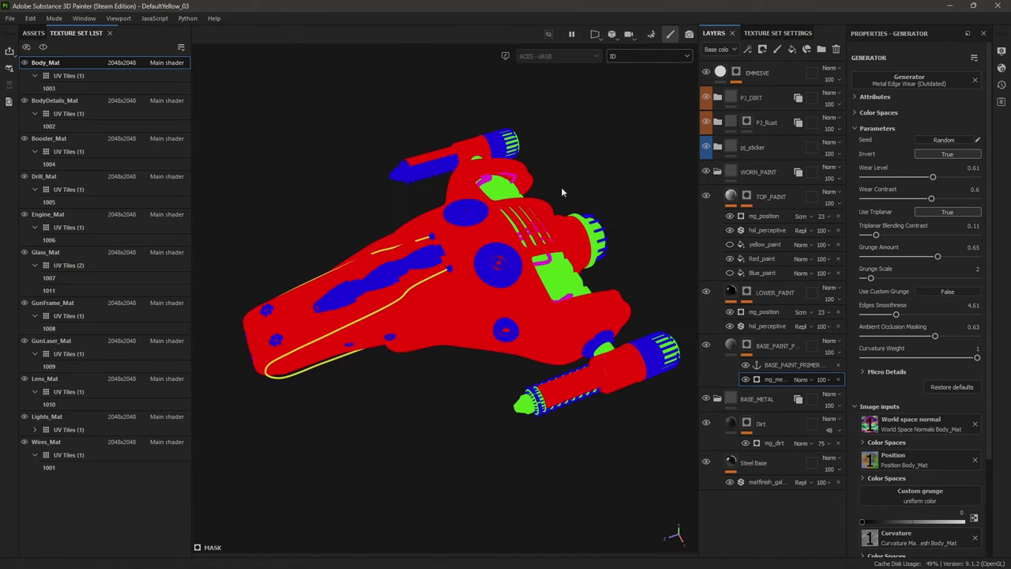
# - Examine the baked ID colors on the ship's underside light, boosters and rear engine
pyautogui.keyDown('alt'); pyautogui.moveTo(447, 408); pyautogui.dragTo(521, 283); pyautogui.keyUp('alt')
pyautogui.keyDown('alt'); pyautogui.moveTo(406, 397); pyautogui.dragTo(542, 361, button='right'); pyautogui.keyUp('alt')
pyautogui.keyDown('alt'); pyautogui.moveTo(419, 375); pyautogui.dragTo(444, 298); pyautogui.keyUp('alt')
pyautogui.keyDown('alt'); pyautogui.moveTo(390, 292); pyautogui.dragTo(590, 246, button='right'); pyautogui.keyUp('alt')
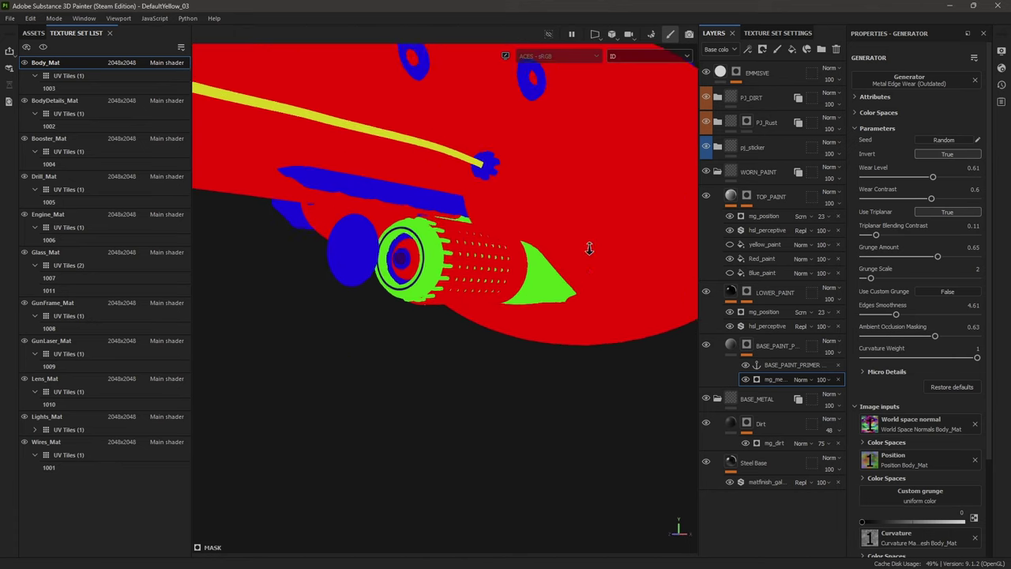
pyautogui.keyDown('alt'); pyautogui.moveTo(324, 312); pyautogui.dragTo(385, 274); pyautogui.keyUp('alt')
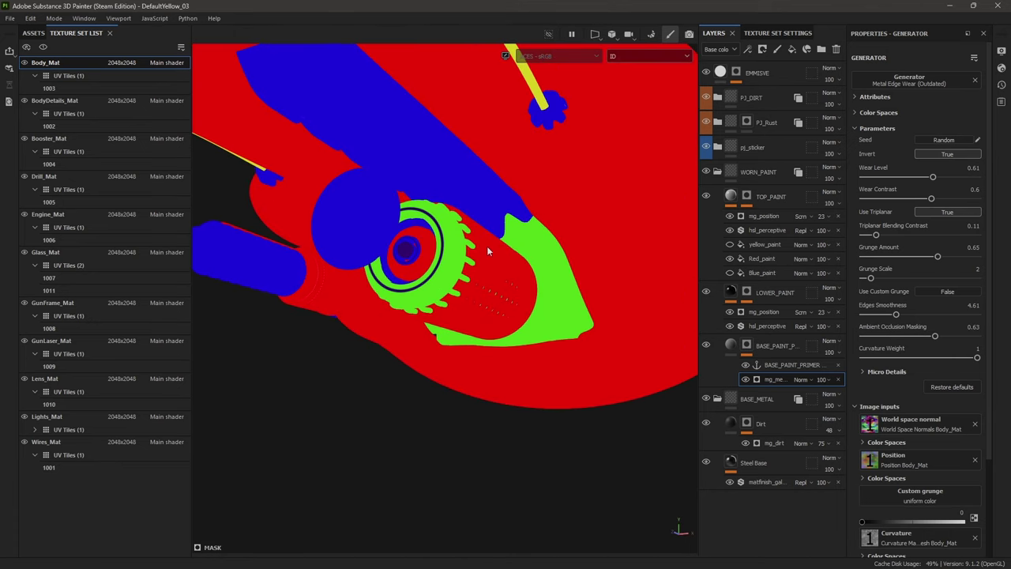
pyautogui.keyDown('alt'); pyautogui.moveTo(487, 251); pyautogui.dragTo(308, 325); pyautogui.keyUp('alt')
pyautogui.keyDown('alt'); pyautogui.moveTo(276, 282); pyautogui.dragTo(616, 245, button='right'); pyautogui.keyUp('alt')
pyautogui.keyDown('alt'); pyautogui.moveTo(213, 277); pyautogui.dragTo(290, 206); pyautogui.keyUp('alt')
pyautogui.keyDown('alt'); pyautogui.moveTo(474, 336); pyautogui.dragTo(292, 324); pyautogui.keyUp('alt')
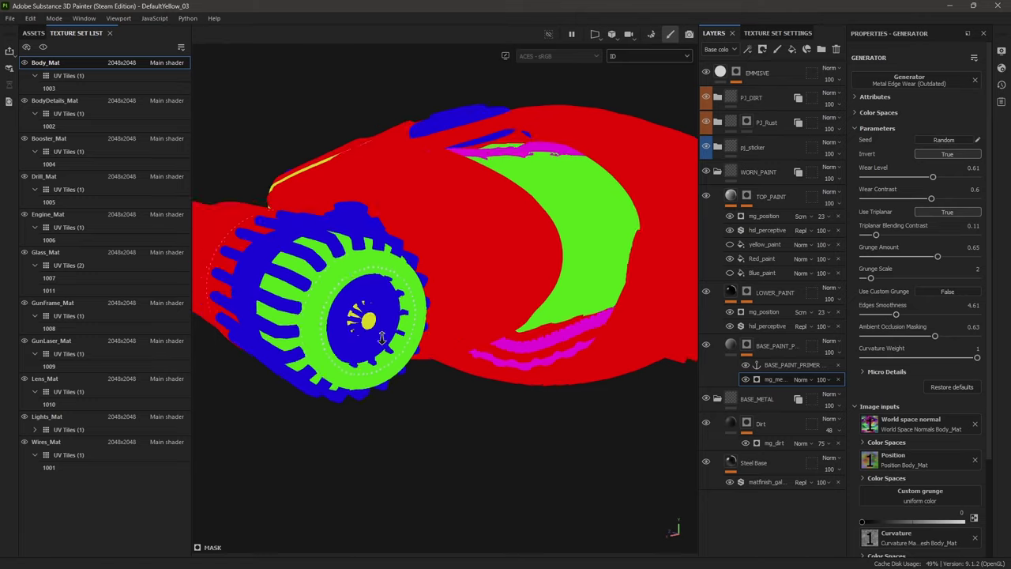
pyautogui.keyDown('alt'); pyautogui.moveTo(601, 355); pyautogui.dragTo(514, 368, button='right'); pyautogui.keyUp('alt')
pyautogui.keyDown('alt'); pyautogui.moveTo(514, 368); pyautogui.dragTo(428, 365); pyautogui.keyUp('alt')
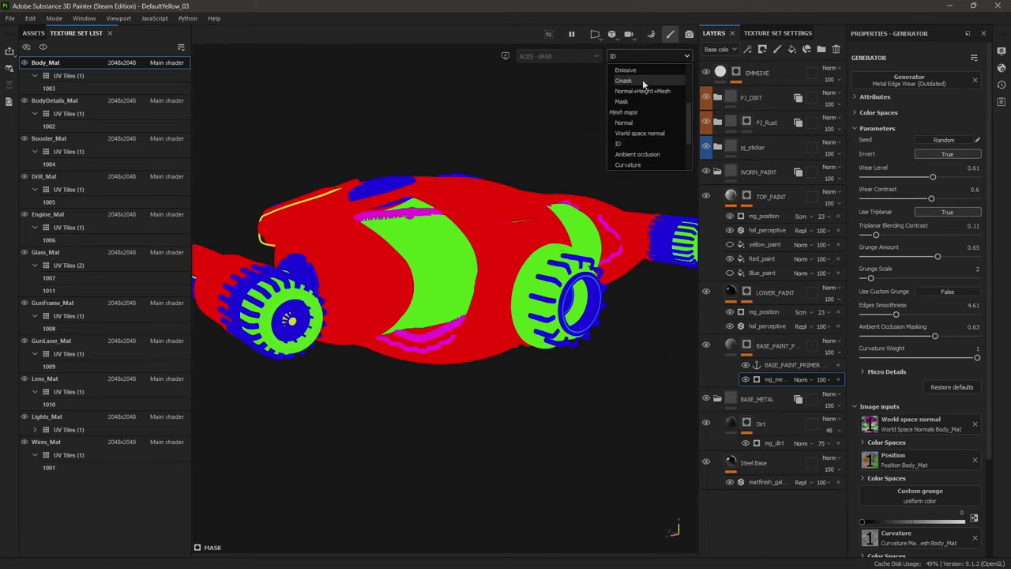
# - Return the viewport to Material display and examine the emissive areas of the engine and boosters
pyautogui.click(625, 79)
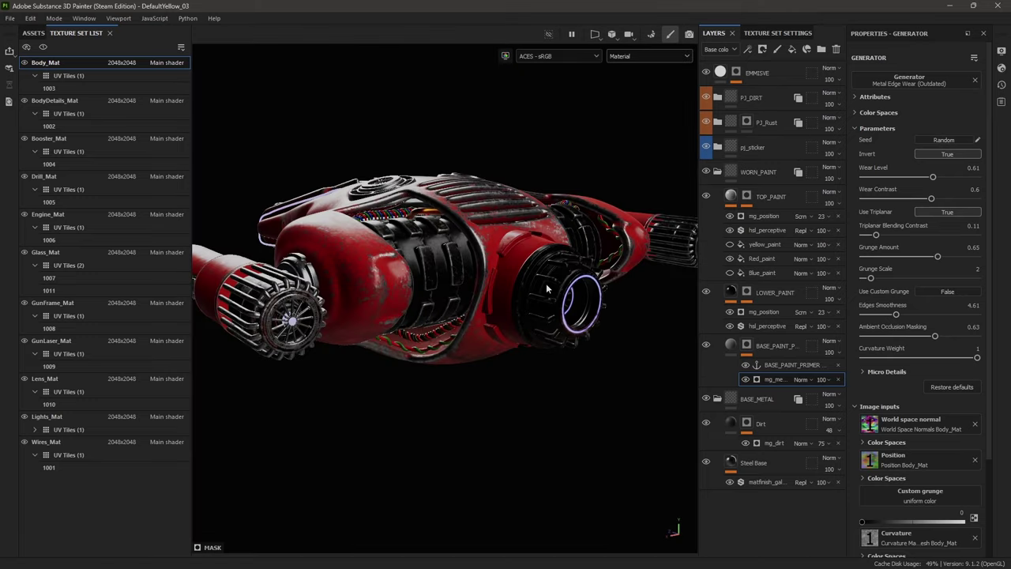
pyautogui.keyDown('alt'); pyautogui.moveTo(355, 308); pyautogui.dragTo(488, 309); pyautogui.keyUp('alt')
pyautogui.keyDown('alt'); pyautogui.moveTo(391, 317); pyautogui.dragTo(466, 299); pyautogui.keyUp('alt')
pyautogui.keyDown('alt'); pyautogui.moveTo(466, 298); pyautogui.dragTo(596, 237, button='right'); pyautogui.keyUp('alt')
pyautogui.keyDown('alt'); pyautogui.moveTo(595, 236); pyautogui.dragTo(418, 283); pyautogui.keyUp('alt')
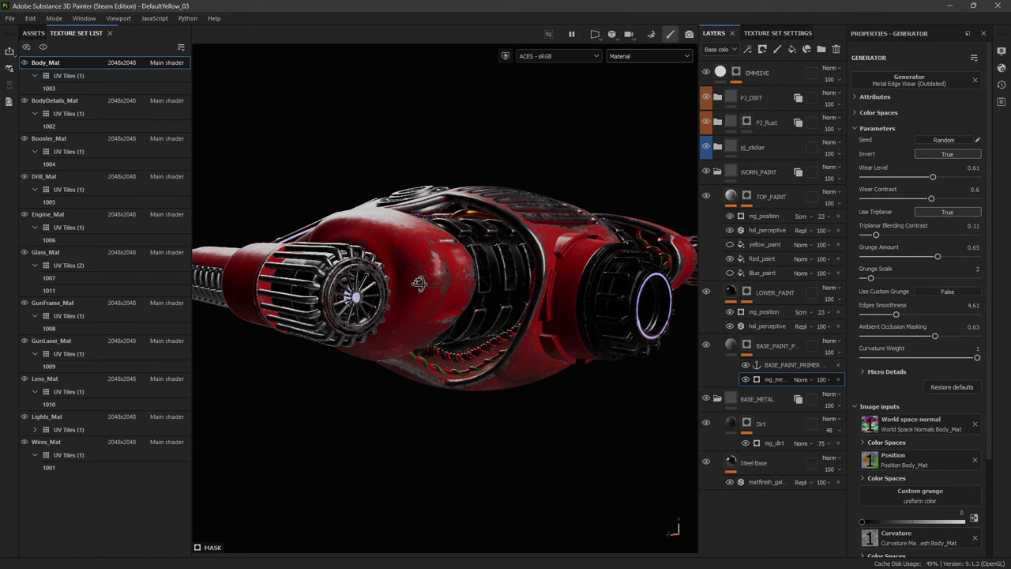
pyautogui.keyDown('alt'); pyautogui.moveTo(448, 242); pyautogui.dragTo(338, 300, button='right'); pyautogui.keyUp('alt')
pyautogui.keyDown('alt'); pyautogui.moveTo(338, 300); pyautogui.dragTo(322, 325); pyautogui.keyUp('alt')
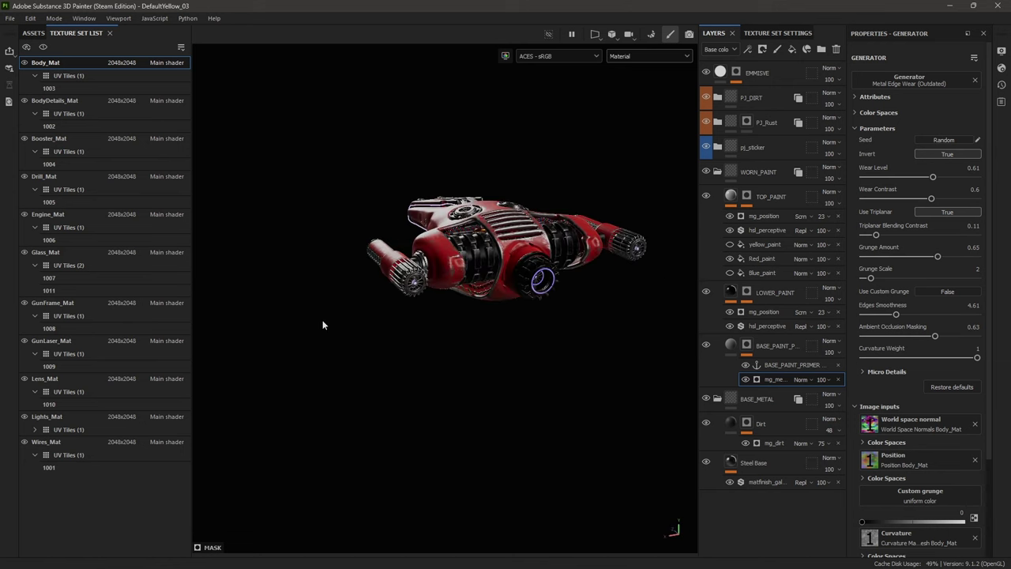
pyautogui.keyDown('alt'); pyautogui.moveTo(526, 316); pyautogui.dragTo(445, 324, button='middle'); pyautogui.keyUp('alt')
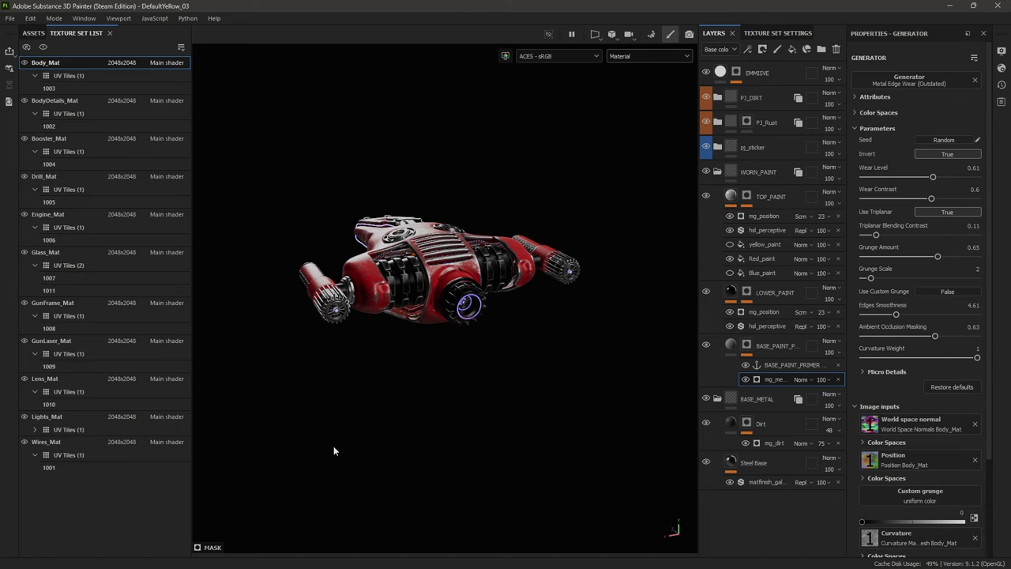
# - Switch back to Houdini and display attribtransfer2 to inspect the bolt geometry and its transferred attributes
pyautogui.moveTo(269, 561)
pyautogui.click(170, 556)
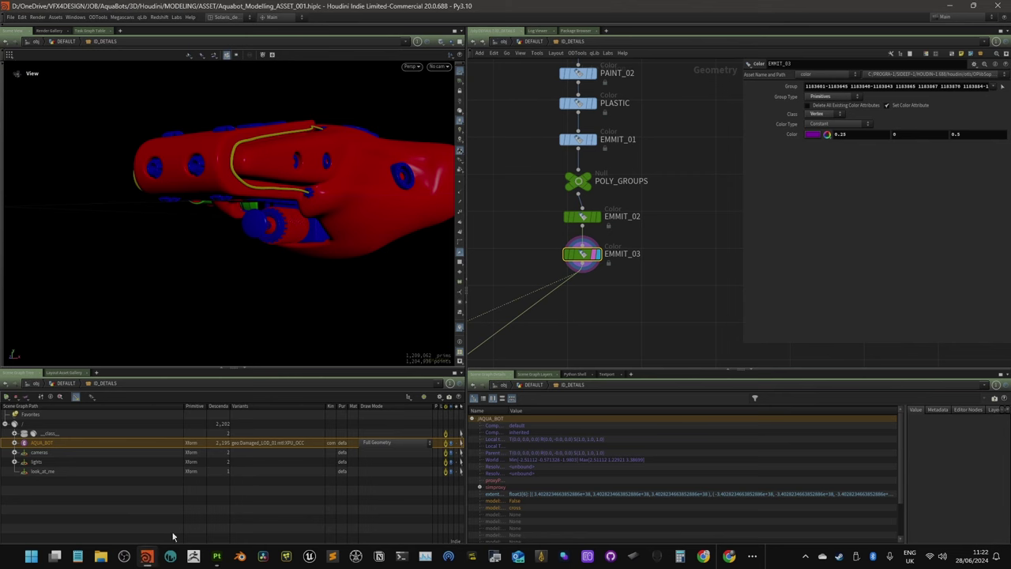
pyautogui.scroll(-3, 667, 240)
pyautogui.scroll(3, 638, 221)
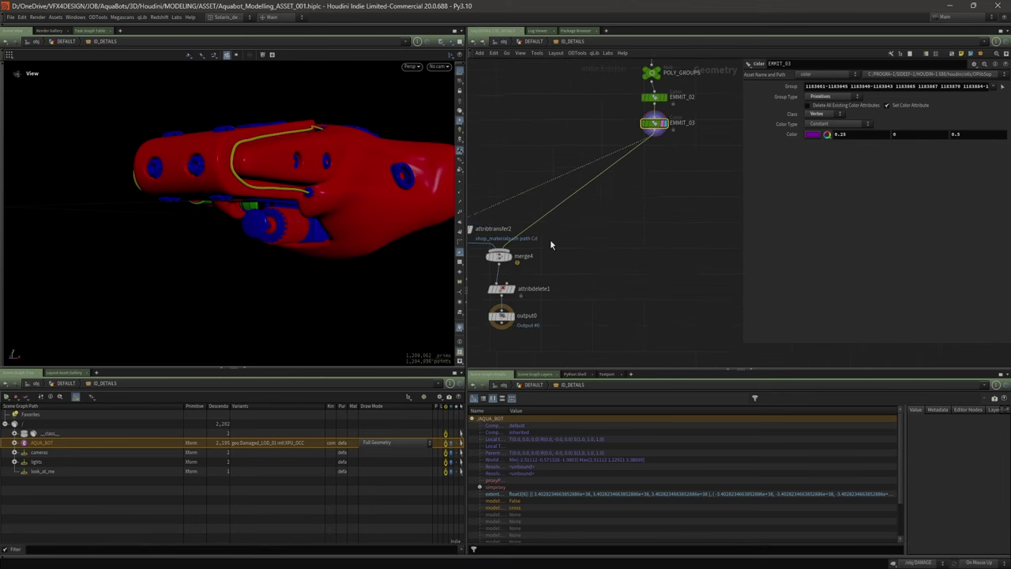
pyautogui.moveTo(550, 240); pyautogui.dragTo(659, 239, button='middle')
pyautogui.scroll(1, 657, 238)
pyautogui.click(577, 238)
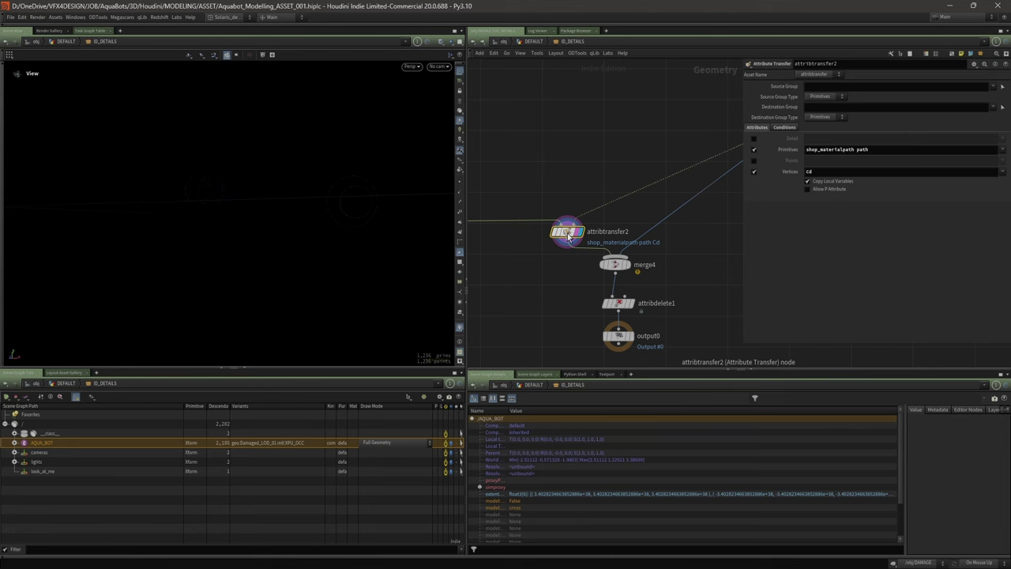
pyautogui.scroll(-2, 606, 183)
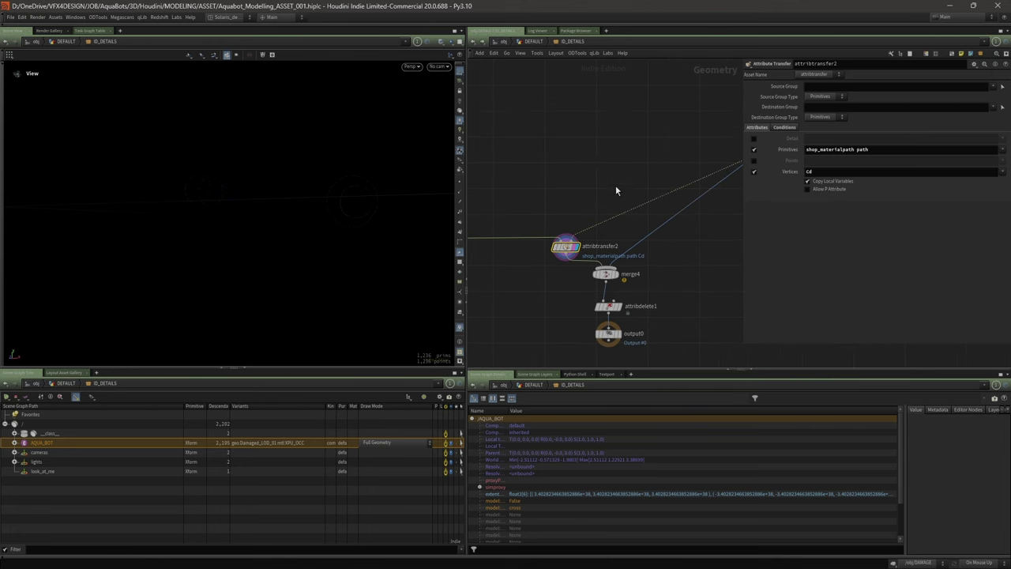
pyautogui.moveTo(330, 192); pyautogui.dragTo(247, 122)
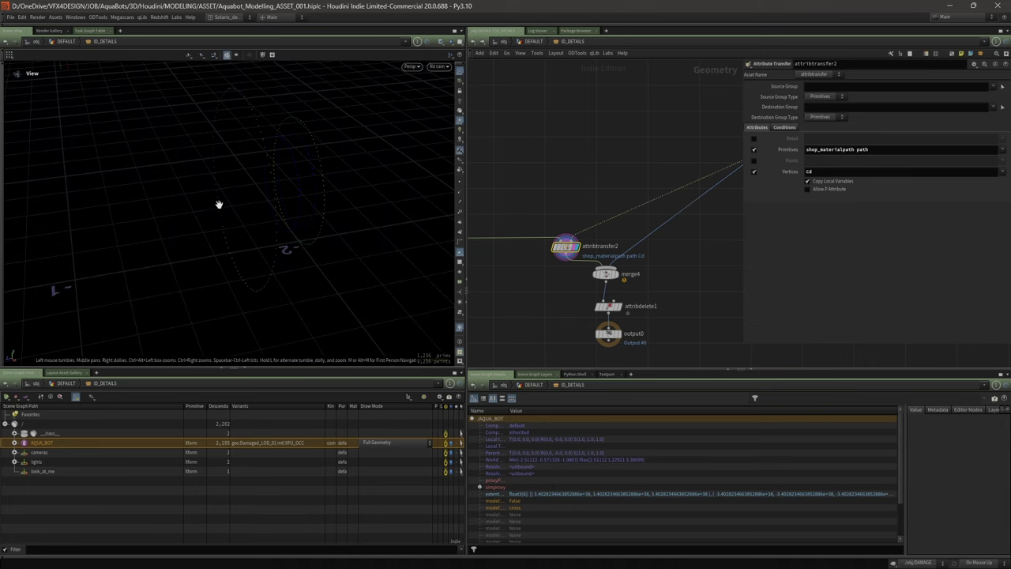
pyautogui.moveTo(655, 285); pyautogui.dragTo(609, 271, button='middle')
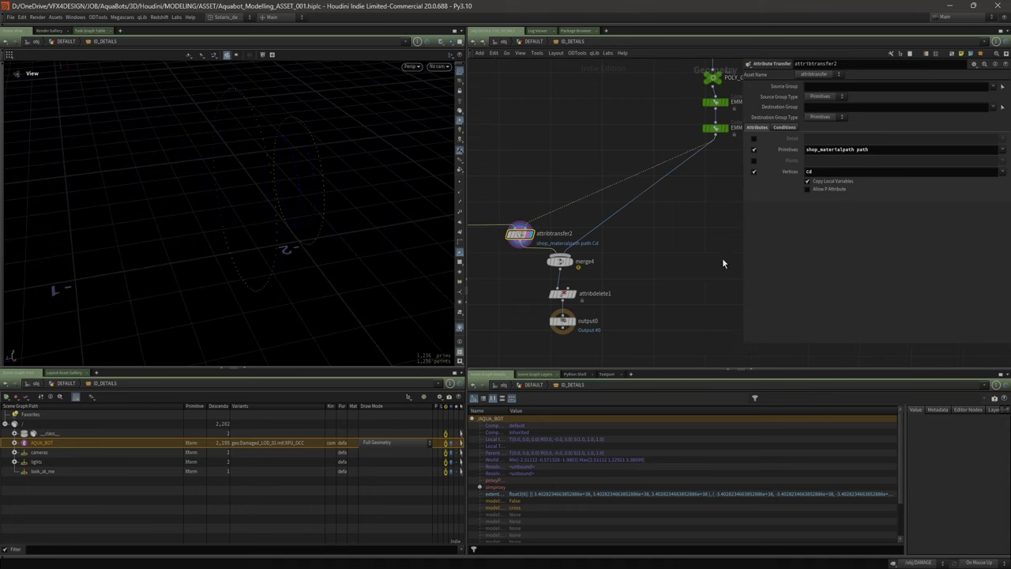
pyautogui.moveTo(744, 254); pyautogui.dragTo(778, 255)
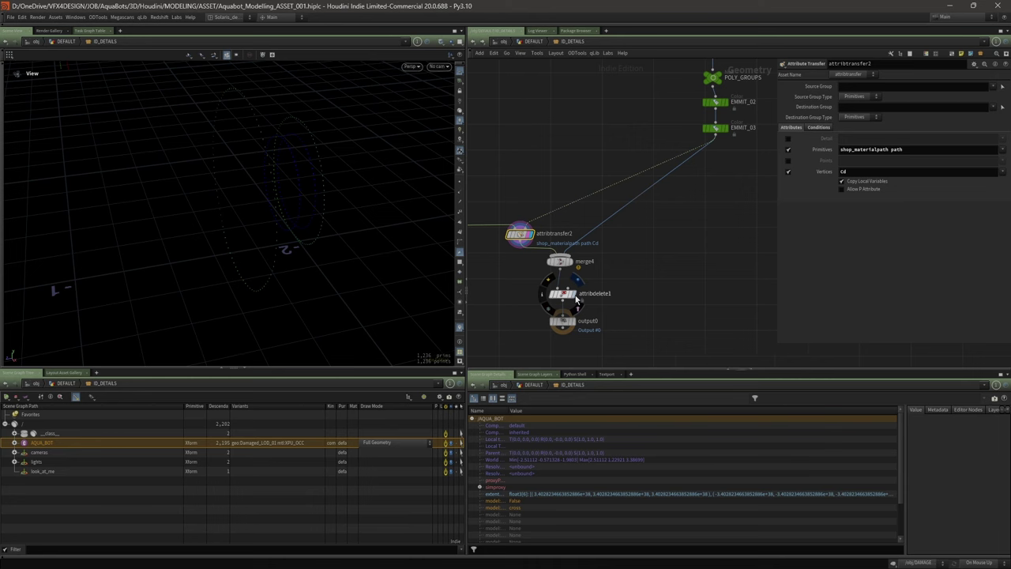
# - Display attribdelete1 and output0 in turn to inspect the bolts merged with the colored ship
pyautogui.moveTo(571, 299)
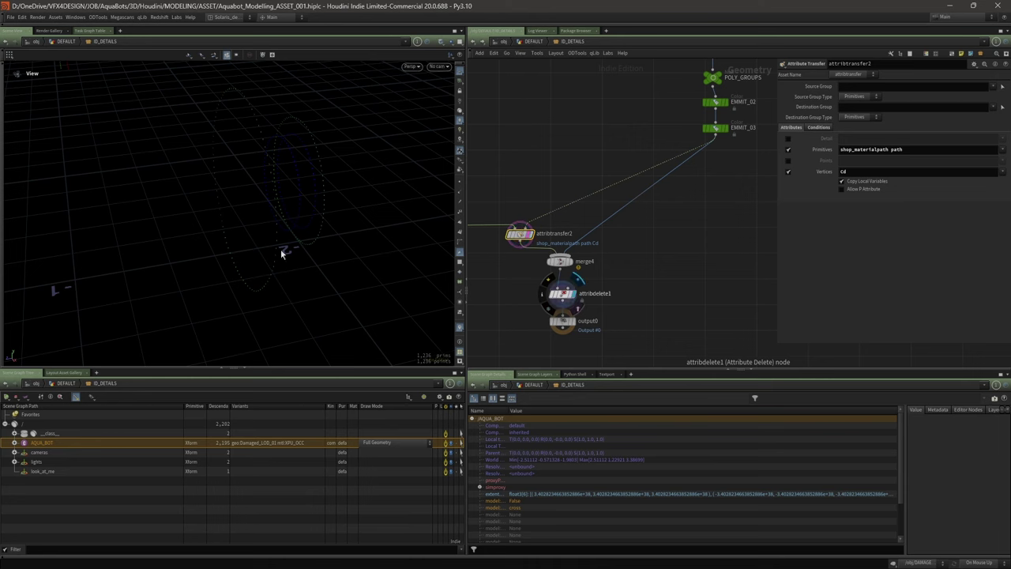
pyautogui.click(572, 324)
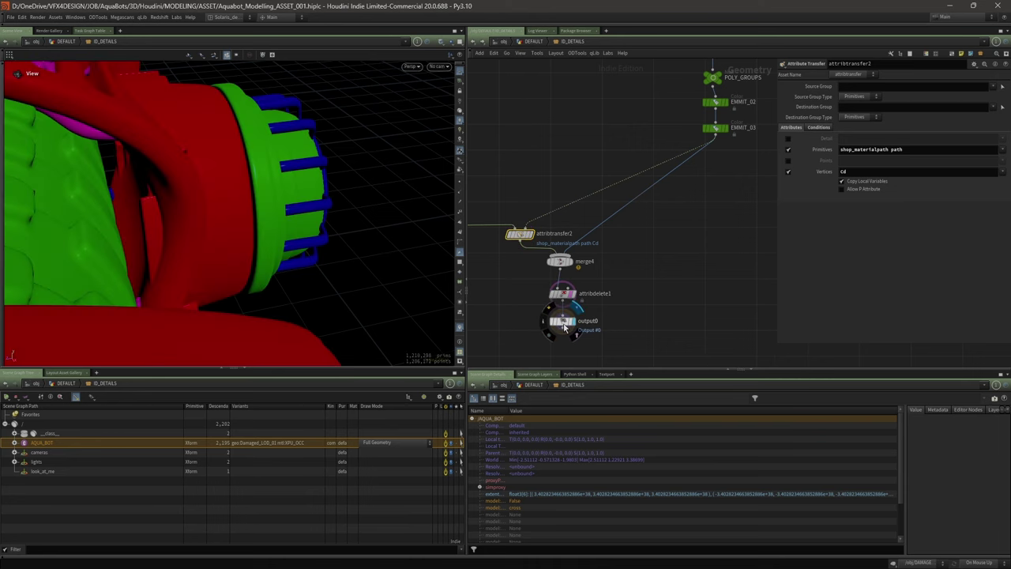
pyautogui.click(564, 325)
pyautogui.moveTo(334, 264); pyautogui.dragTo(217, 173)
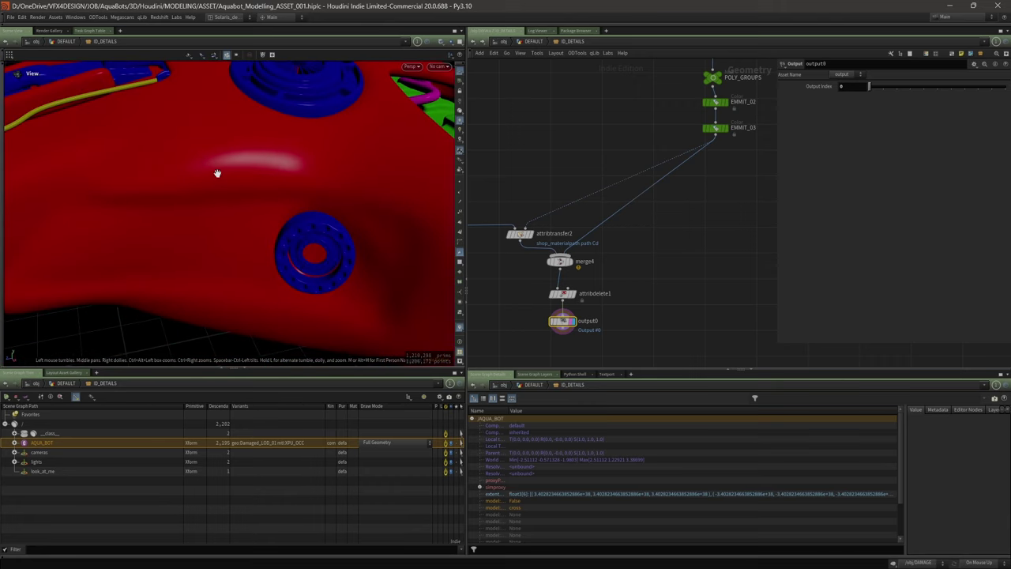
pyautogui.moveTo(105, 170); pyautogui.dragTo(145, 136)
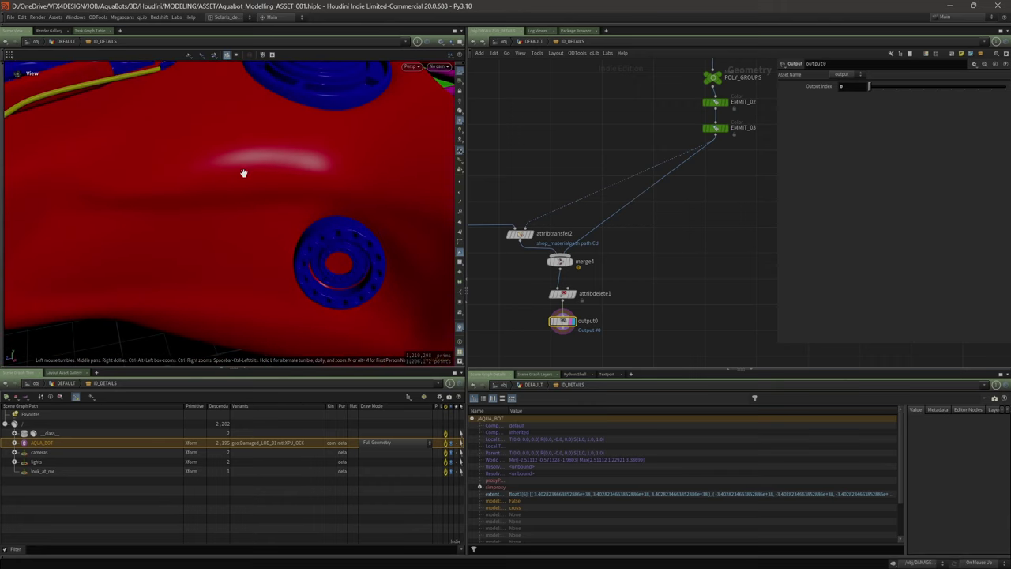
pyautogui.moveTo(243, 173); pyautogui.dragTo(173, 226)
pyautogui.moveTo(242, 222); pyautogui.dragTo(203, 127)
pyautogui.moveTo(267, 187); pyautogui.dragTo(199, 185)
pyautogui.moveTo(315, 250); pyautogui.dragTo(444, 203, button='right')
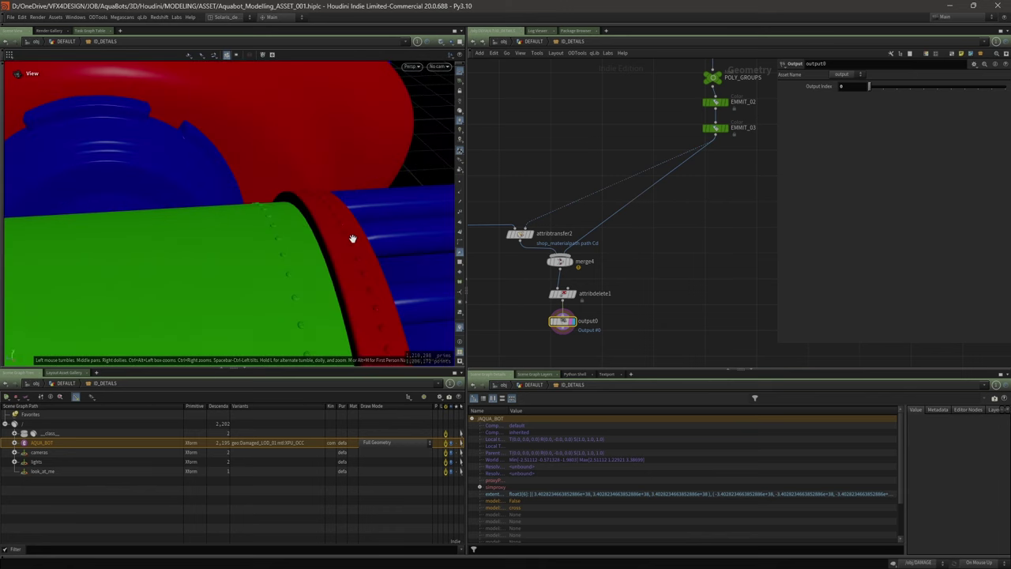
# - Inspect the bolts on the booster's green and red bands and review the attribtransfer2 attribute settings
pyautogui.moveTo(353, 239); pyautogui.dragTo(298, 177)
pyautogui.moveTo(297, 176); pyautogui.dragTo(303, 217, button='right')
pyautogui.moveTo(303, 217); pyautogui.dragTo(228, 162)
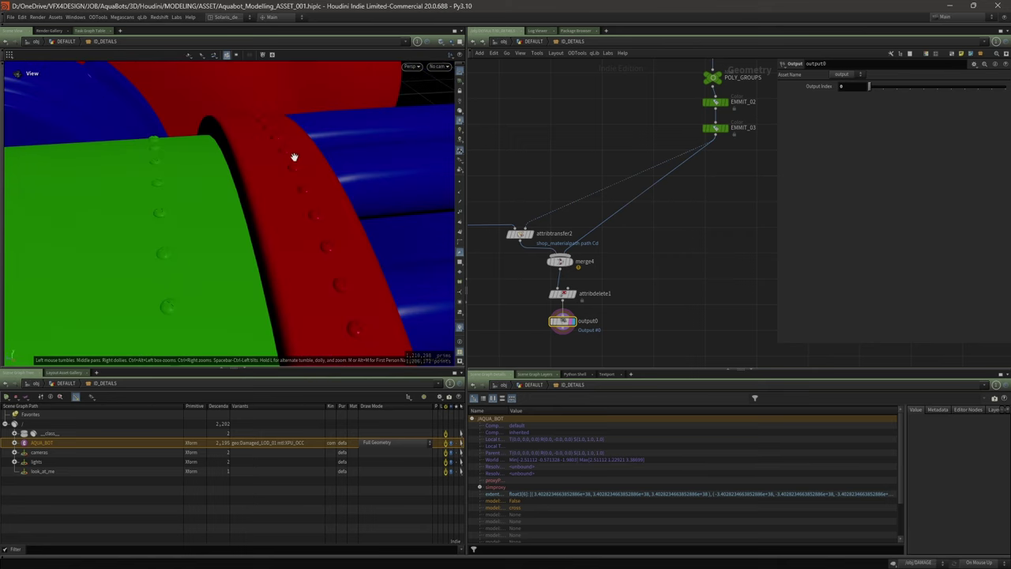
pyautogui.moveTo(294, 156)
pyautogui.mouseDown()
pyautogui.moveTo(292, 242)
pyautogui.moveTo(292, 168)
pyautogui.mouseUp()
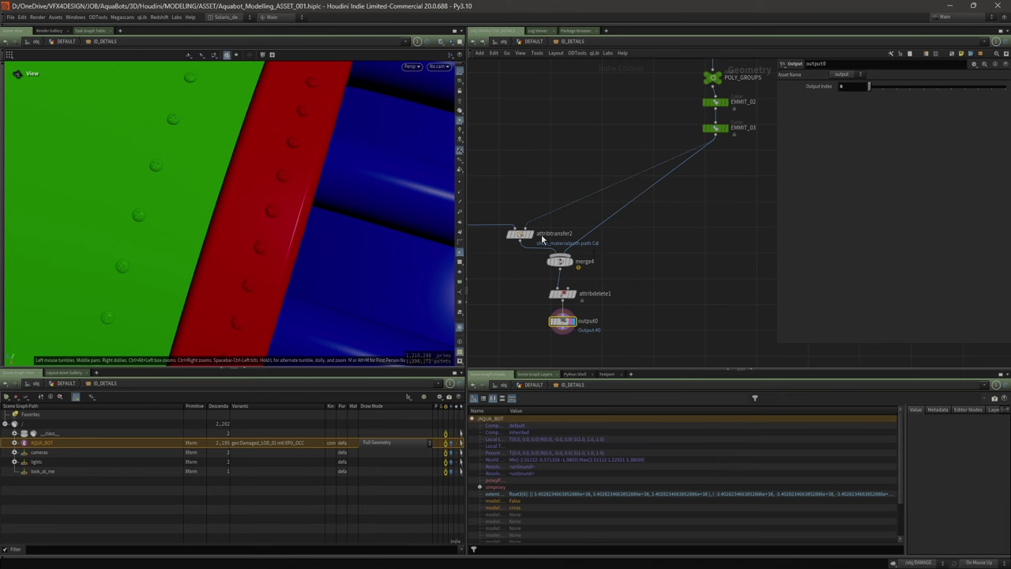
pyautogui.click(521, 234)
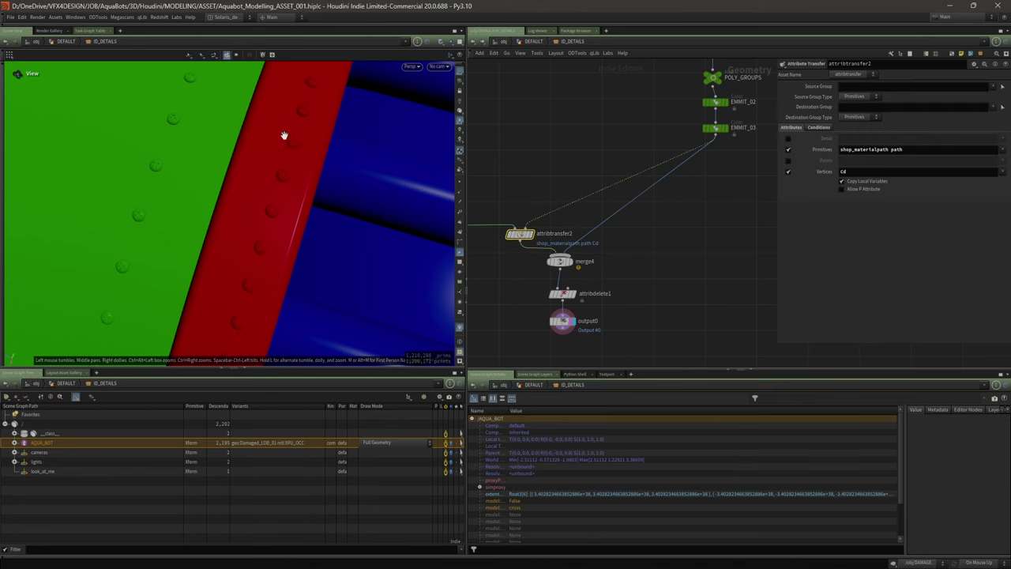
pyautogui.moveTo(322, 148); pyautogui.dragTo(290, 179)
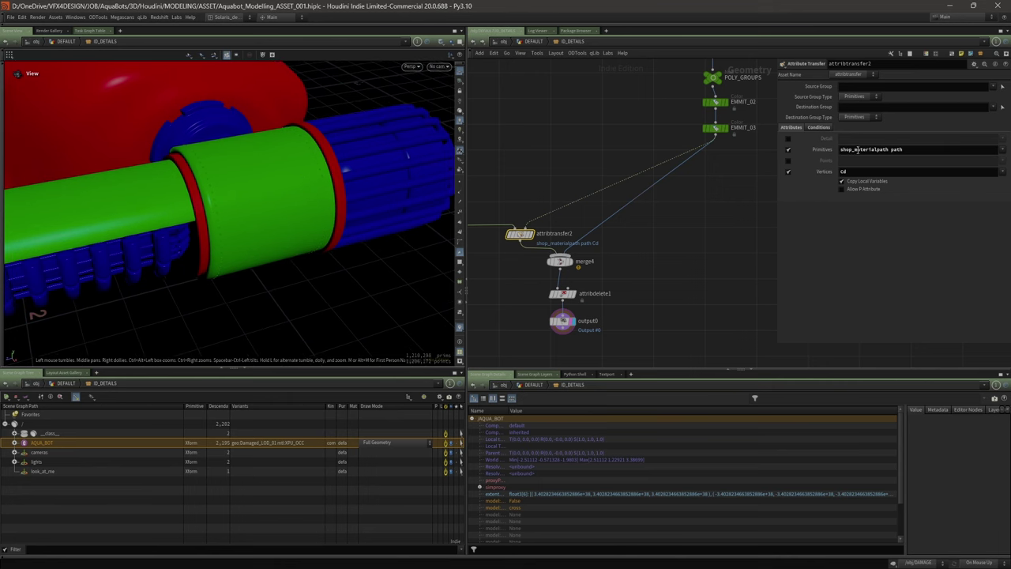
# - Select output0, examine the complete ID_DETAILS network and return to the DEFAULT geometry level
pyautogui.scroll(-2, 650, 282)
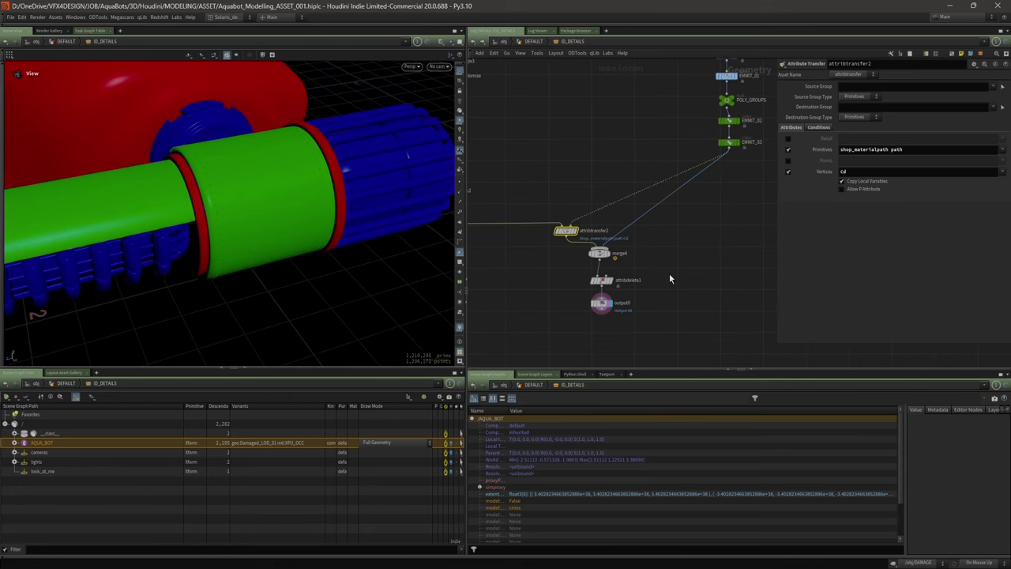
pyautogui.click(602, 305)
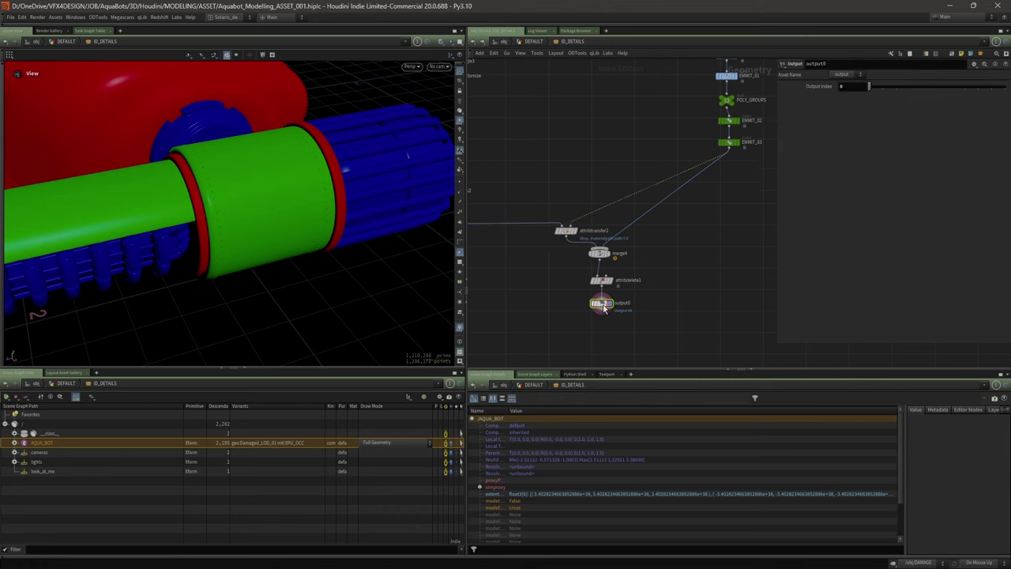
pyautogui.scroll(-5, 230, 203)
pyautogui.scroll(-3, 668, 157)
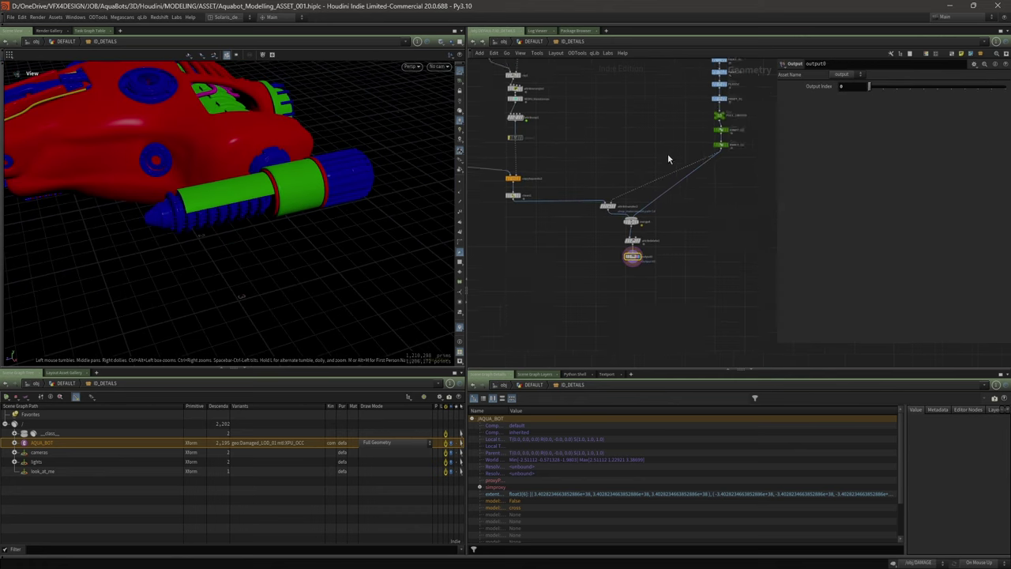
pyautogui.moveTo(636, 159); pyautogui.dragTo(671, 205, button='middle')
pyautogui.scroll(-3, 662, 192)
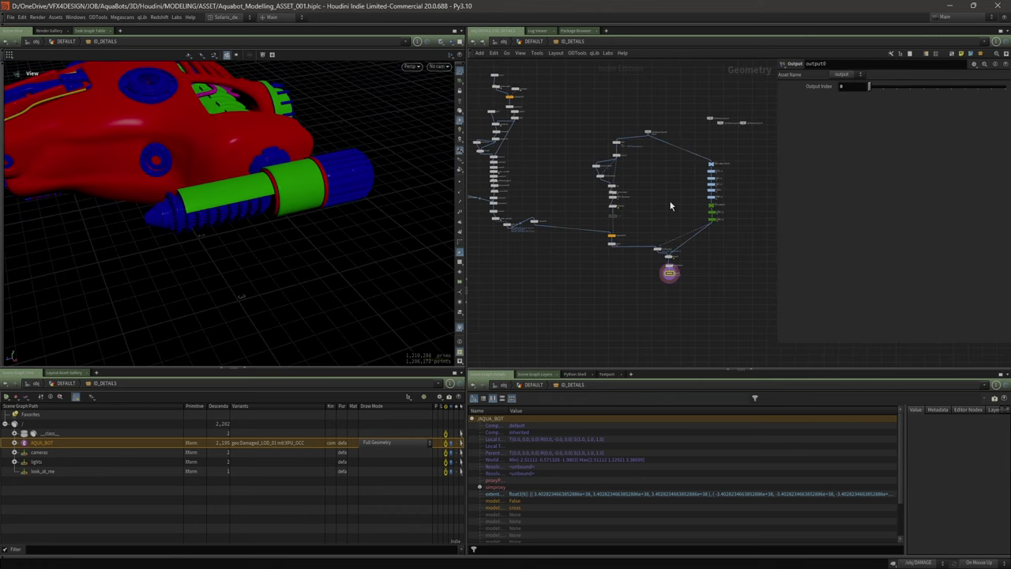
pyautogui.press('u')
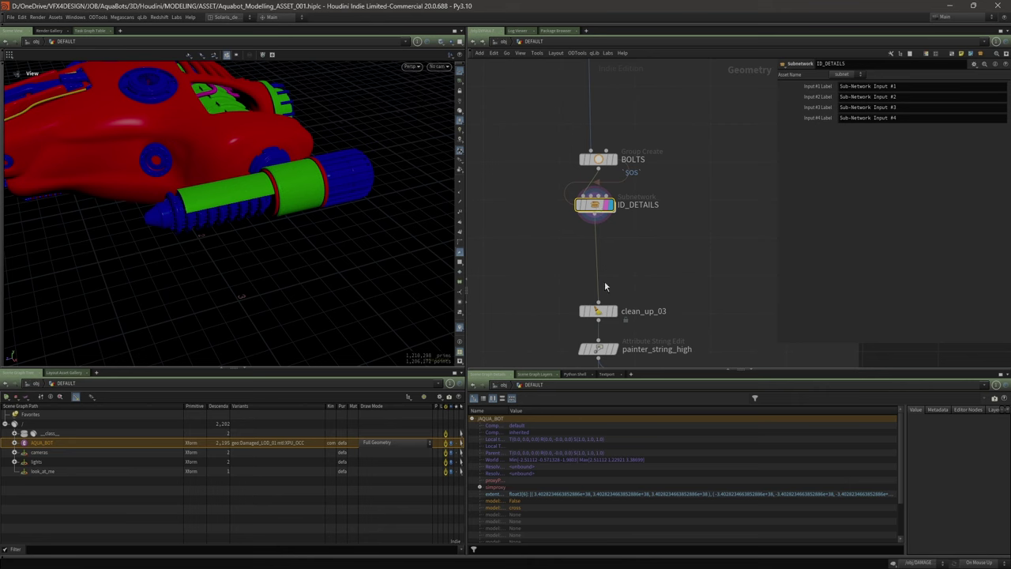
# - Display painter_string_high below clean_up_03 and inspect the ship with its ID colors
pyautogui.moveTo(604, 286); pyautogui.dragTo(629, 197, button='middle')
pyautogui.scroll(2, 629, 197)
pyautogui.click(605, 266)
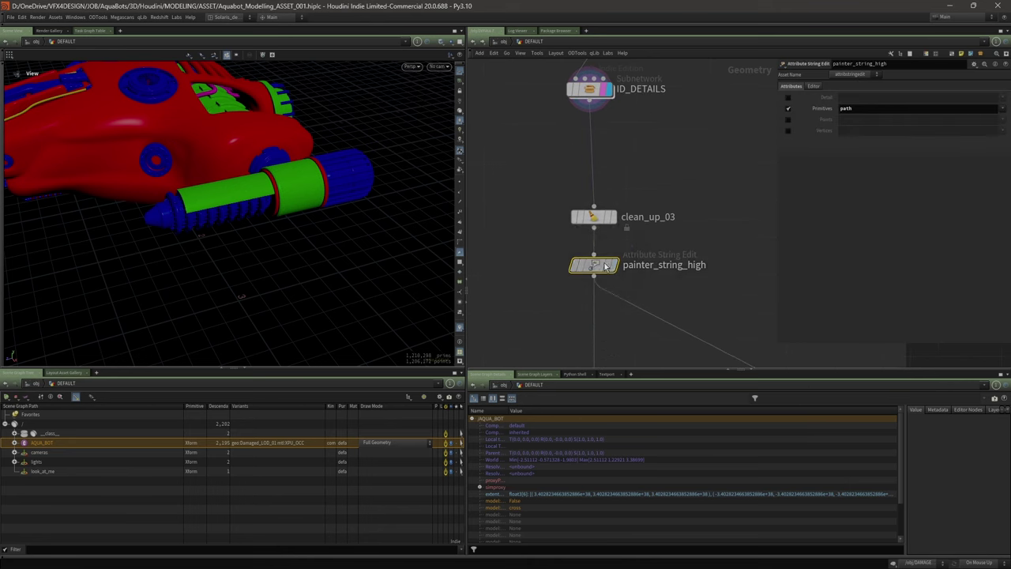
pyautogui.click(605, 265)
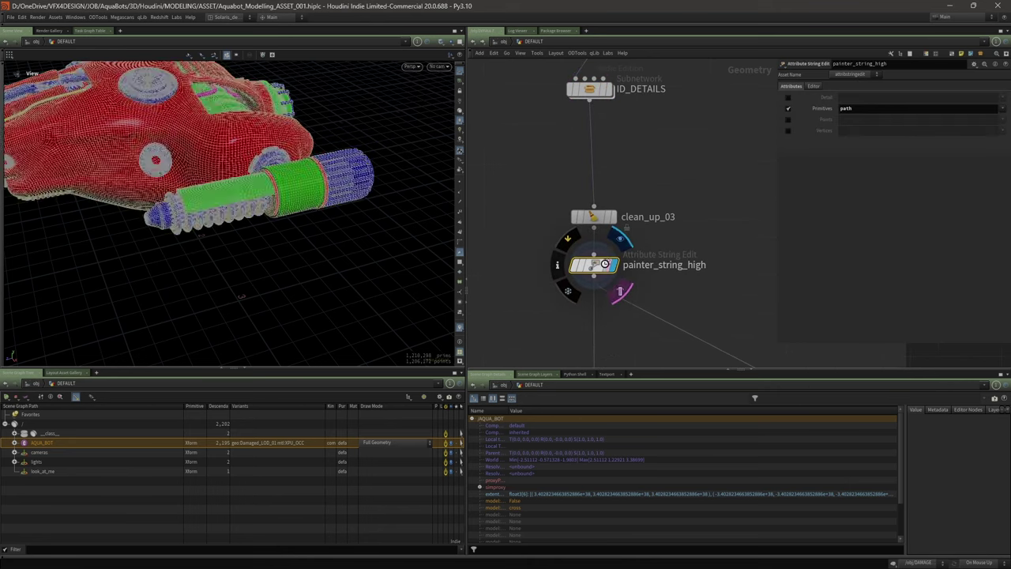
pyautogui.scroll(-2, 609, 261)
pyautogui.moveTo(321, 174); pyautogui.dragTo(360, 209, button='middle')
pyautogui.scroll(-4, 360, 209)
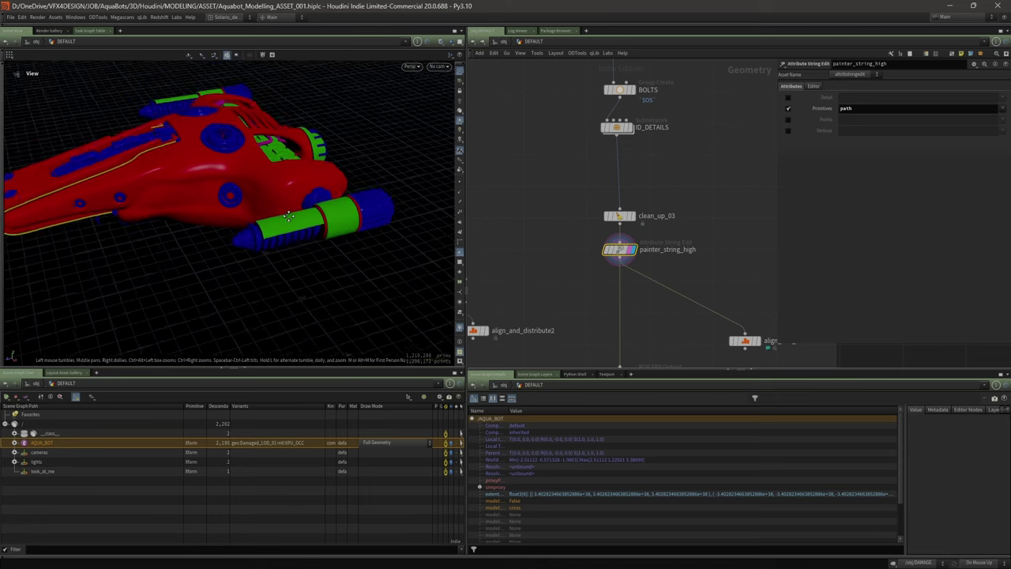
# - Review the FBX export settings of the PAINTER_LOW and PAINTER_HIGH_ID output nodes
pyautogui.scroll(-2, 540, 257)
pyautogui.moveTo(539, 257); pyautogui.dragTo(600, 210, button='middle')
pyautogui.scroll(-1, 600, 210)
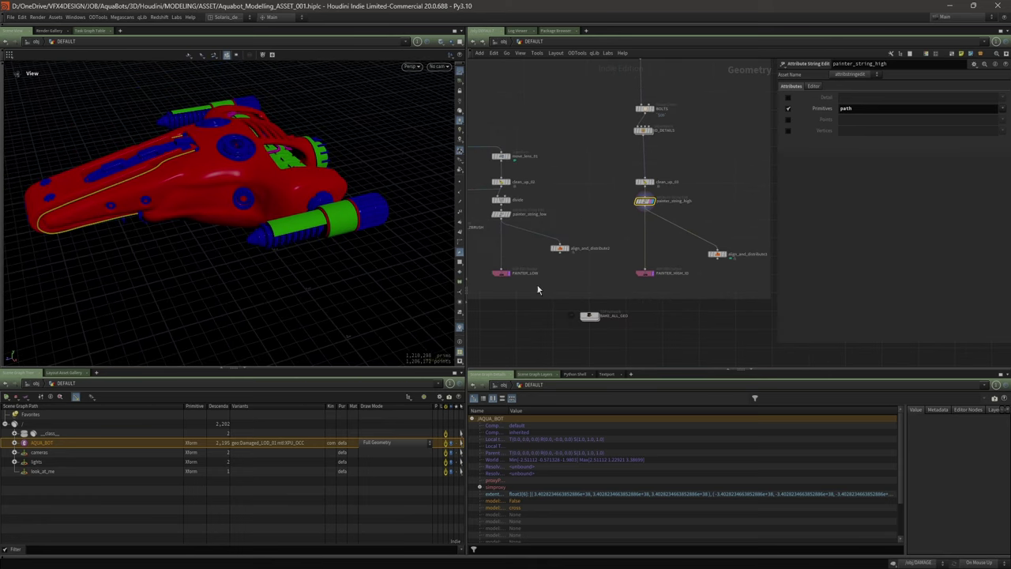
pyautogui.click(502, 273)
pyautogui.scroll(2, 646, 267)
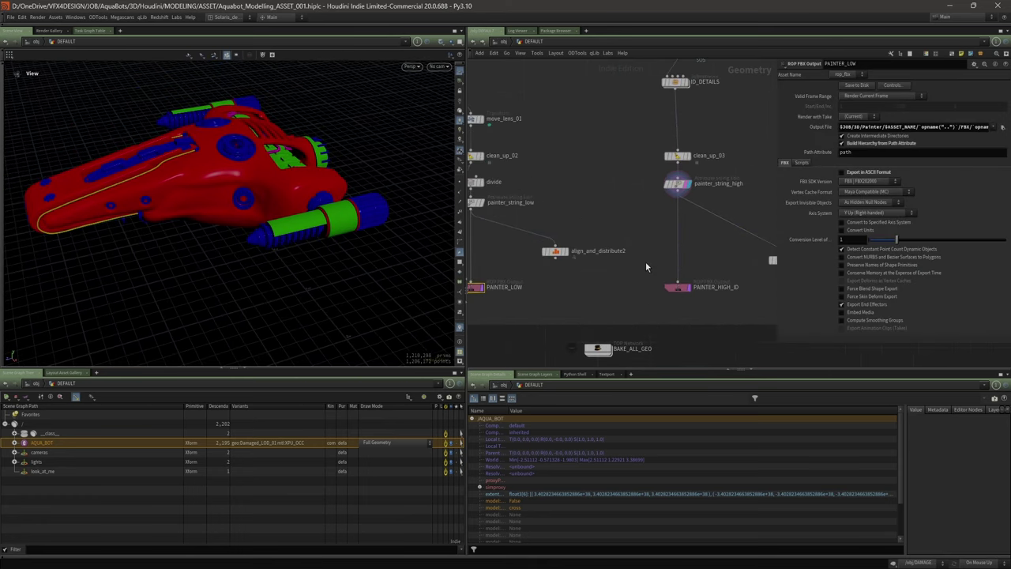
pyautogui.scroll(-3, 652, 293)
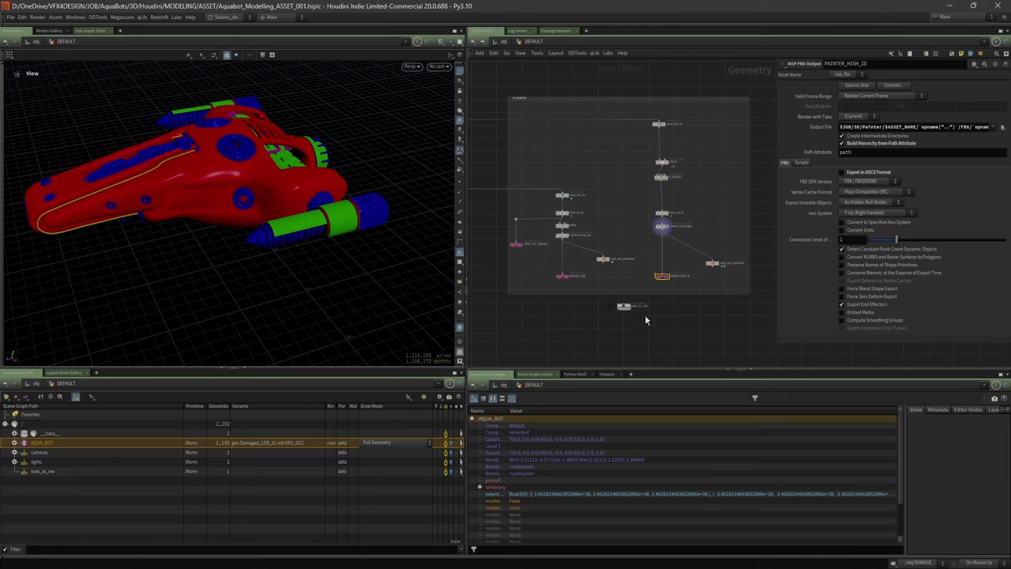
# - Look inside the BAKE_ALL_GEO TOP network, return to DEFAULT and review the ASSET_OUT_ZBRUSH export settings
pyautogui.doubleClick(624, 306)
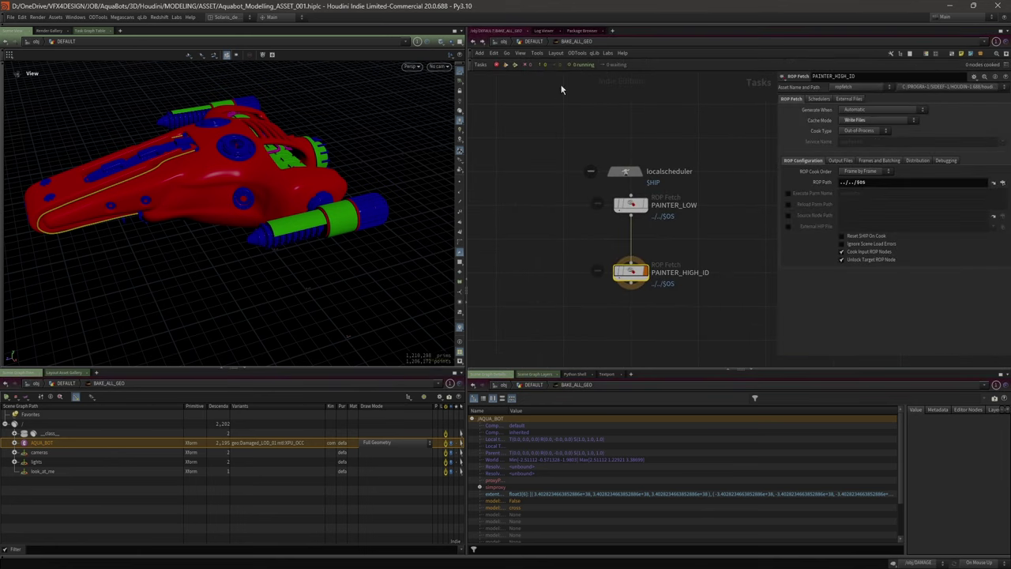
pyautogui.click(534, 43)
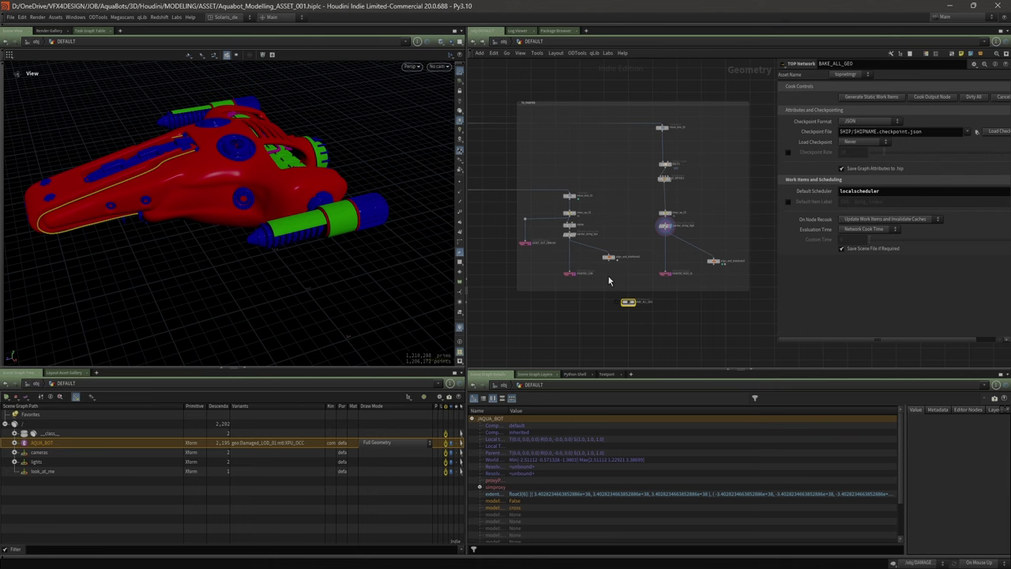
pyautogui.scroll(2, 525, 244)
pyautogui.click(526, 243)
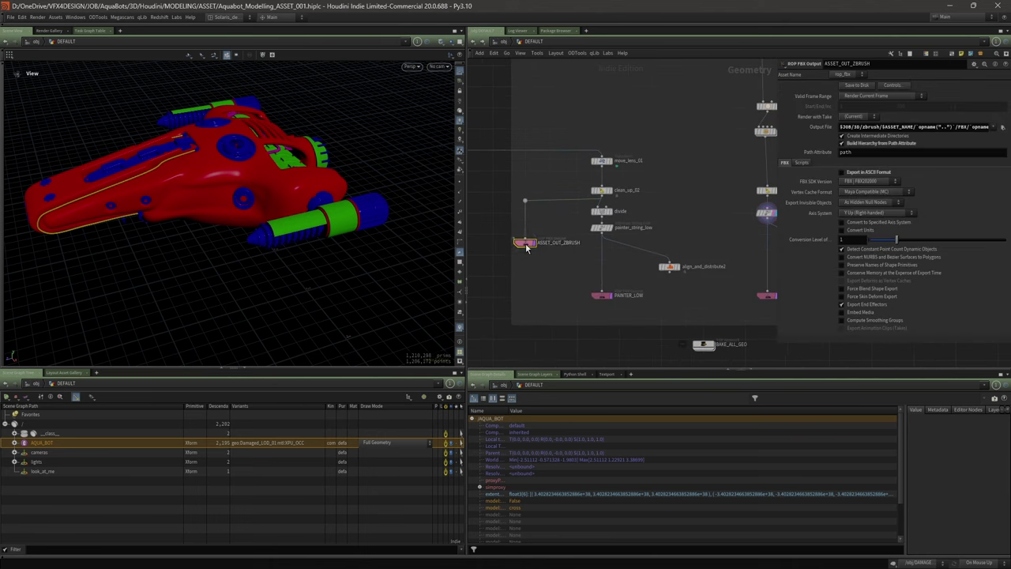
pyautogui.scroll(-1, 541, 258)
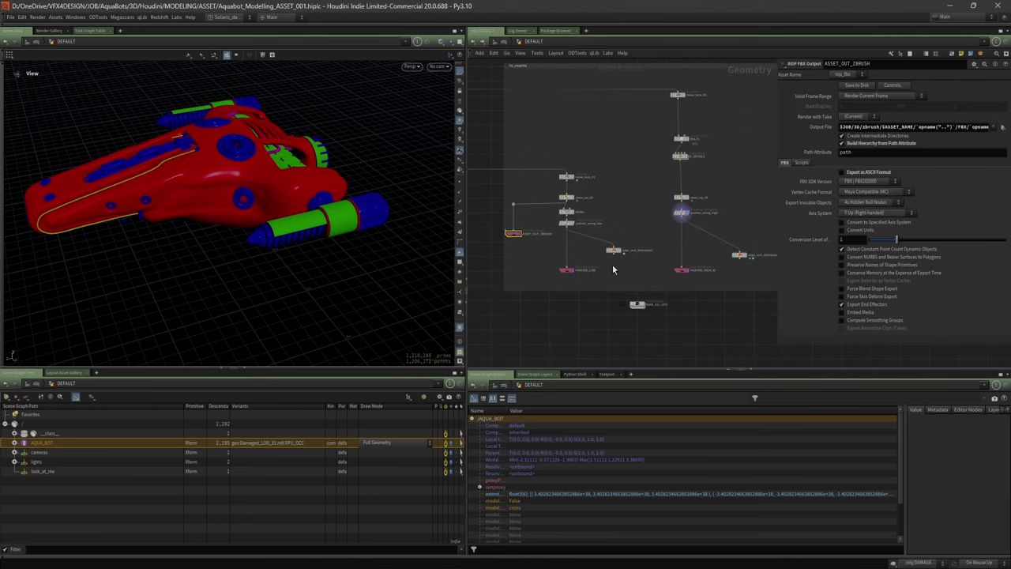
# - Display align_and_distribute2 and inspect the low-poly parts spread across the grid
pyautogui.scroll(5, 617, 257)
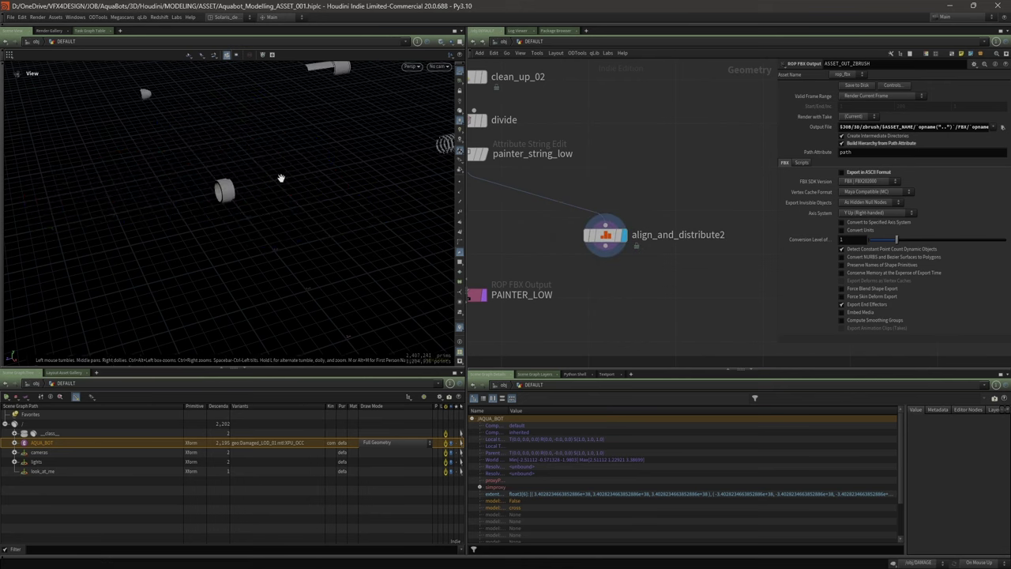
pyautogui.moveTo(279, 177)
pyautogui.mouseDown(button='right')
pyautogui.moveTo(139, 193)
pyautogui.moveTo(295, 176)
pyautogui.mouseUp(button='right')
pyautogui.moveTo(296, 176); pyautogui.dragTo(446, 229)
pyautogui.press('l')
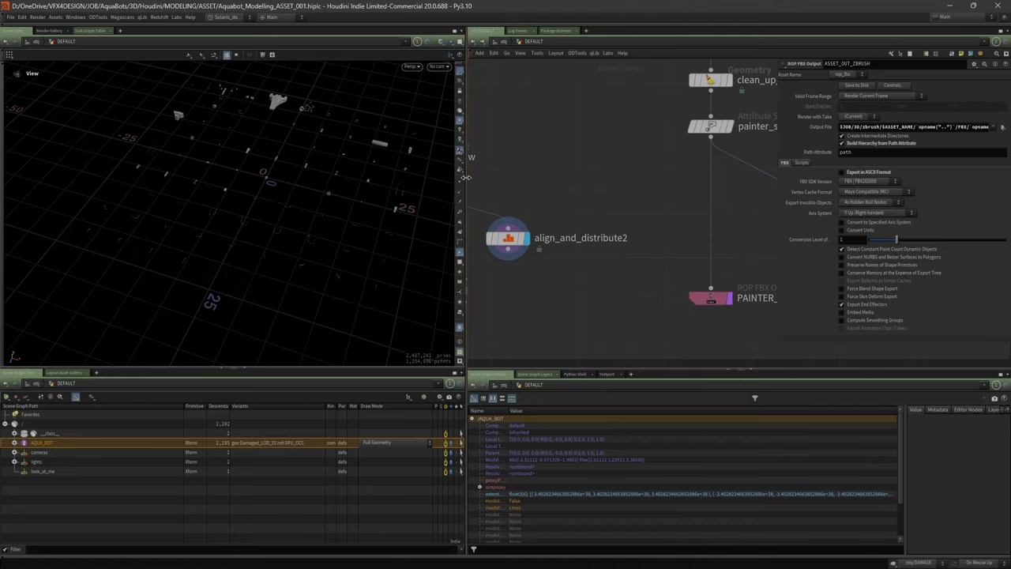
# - Display align_and_distribute3 and examine the distributed ID-colored high-poly parts in a widened viewport
pyautogui.moveTo(466, 178); pyautogui.dragTo(358, 196)
pyautogui.moveTo(713, 226); pyautogui.dragTo(587, 241, button='middle')
pyautogui.scroll(-2, 588, 241)
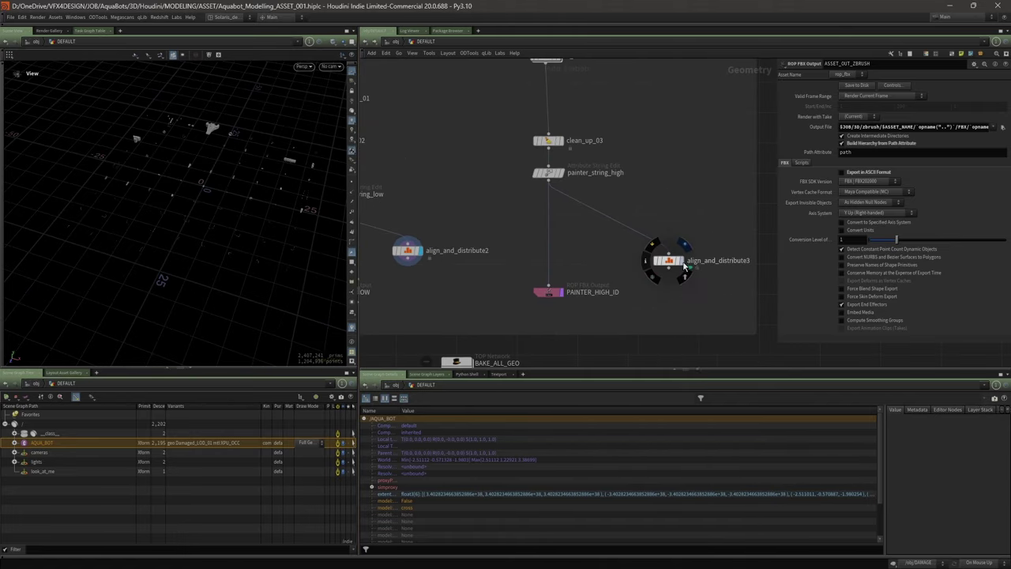
pyautogui.moveTo(684, 266); pyautogui.dragTo(682, 266)
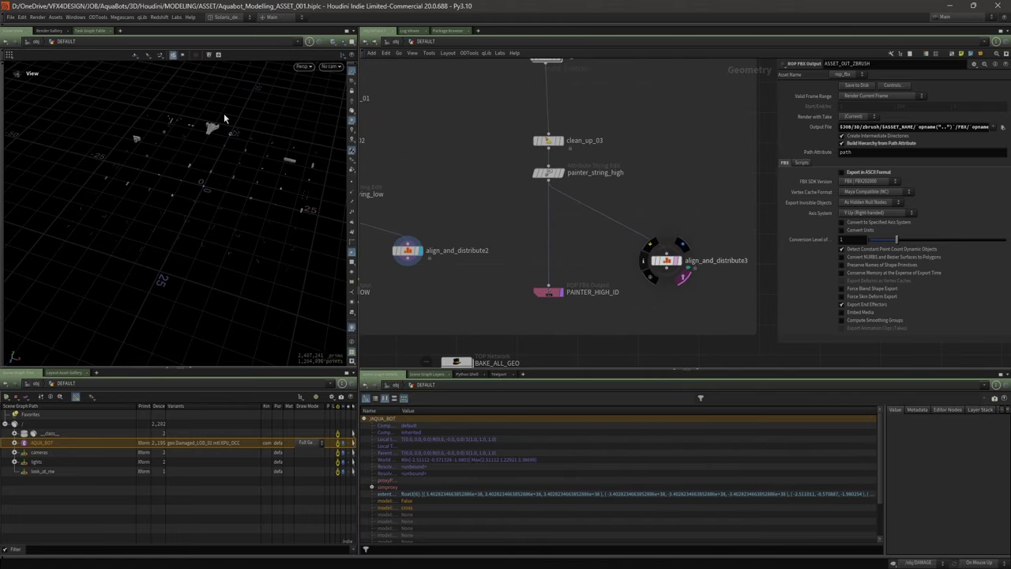
pyautogui.moveTo(248, 158); pyautogui.dragTo(300, 166)
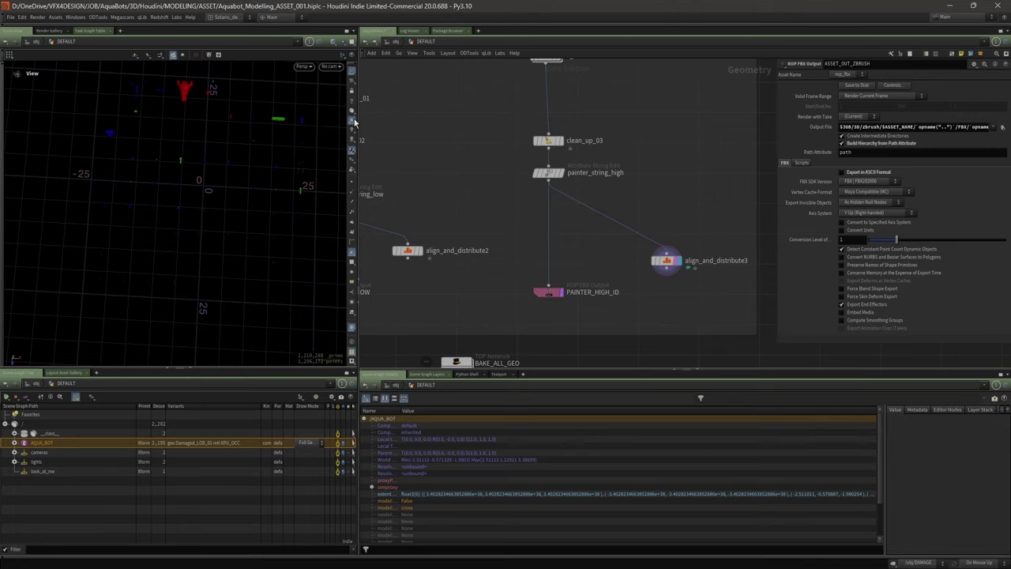
pyautogui.moveTo(358, 123); pyautogui.dragTo(482, 128)
pyautogui.moveTo(273, 162); pyautogui.dragTo(225, 221, button='middle')
pyautogui.moveTo(276, 162); pyautogui.dragTo(391, 90, button='right')
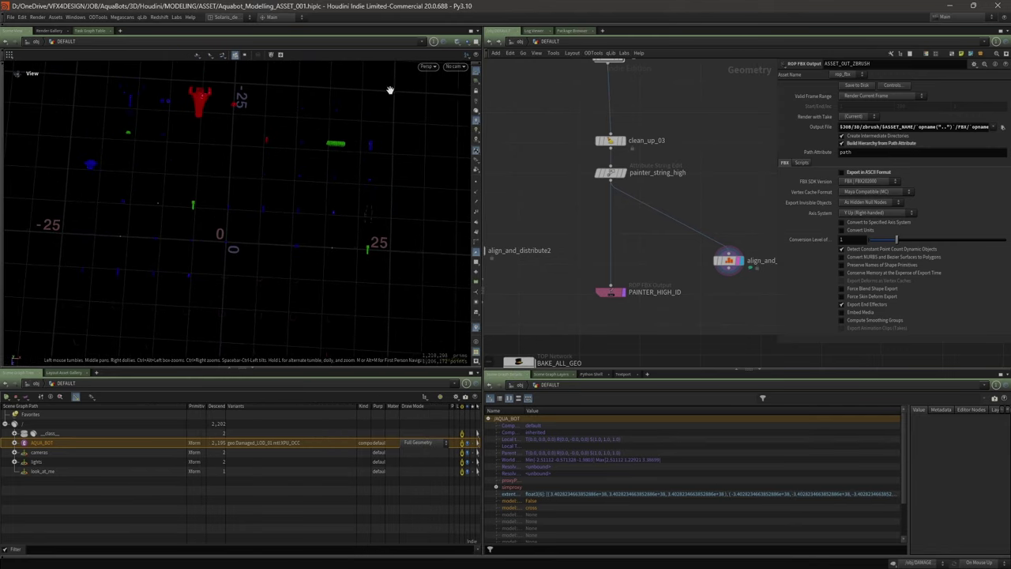
# - Hide the viewport's reference grid and view the colored parts layout straight from above
pyautogui.click(477, 72)
pyautogui.moveTo(340, 125); pyautogui.dragTo(345, 118)
pyautogui.moveTo(307, 241); pyautogui.dragTo(304, 198, button='middle')
pyautogui.moveTo(340, 187); pyautogui.dragTo(313, 193, button='right')
pyautogui.moveTo(313, 193); pyautogui.dragTo(313, 209)
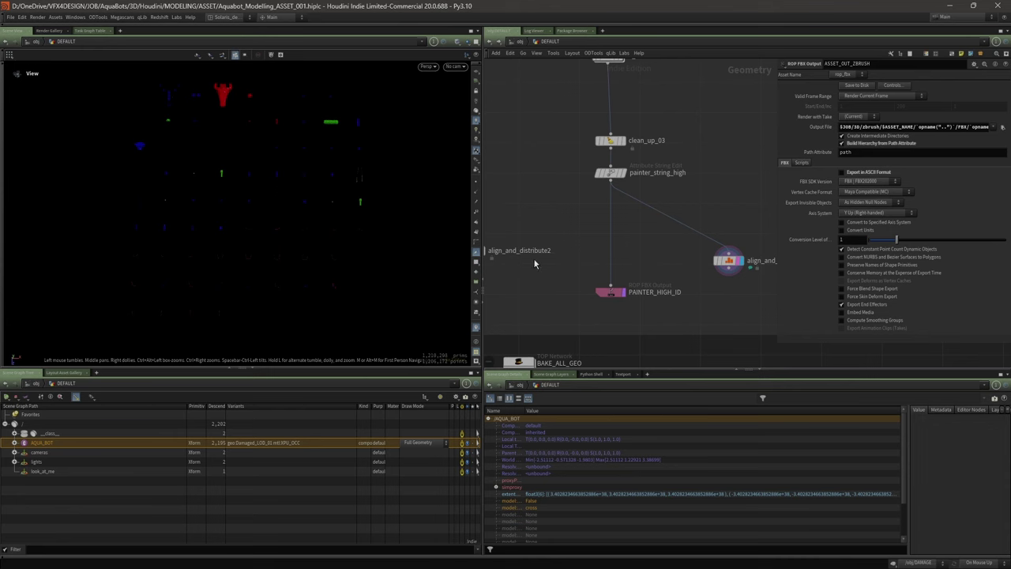
# - Display align_and_distribute2 for comparison with the high-poly layout and review its piece attribute and grid settings
pyautogui.moveTo(503, 211); pyautogui.dragTo(565, 216, button='middle')
pyautogui.scroll(1, 532, 255)
pyautogui.click(553, 236)
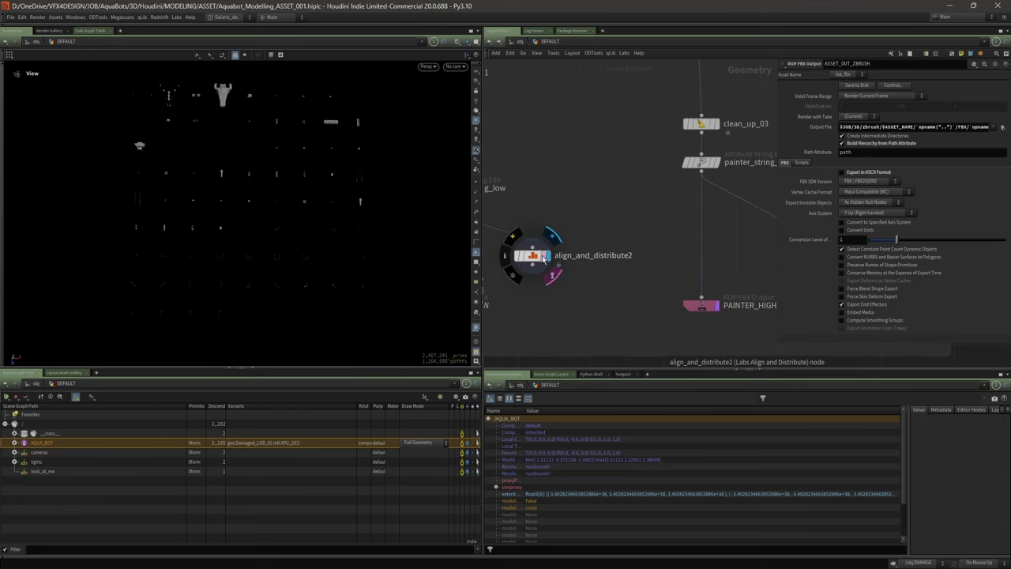
pyautogui.click(531, 255)
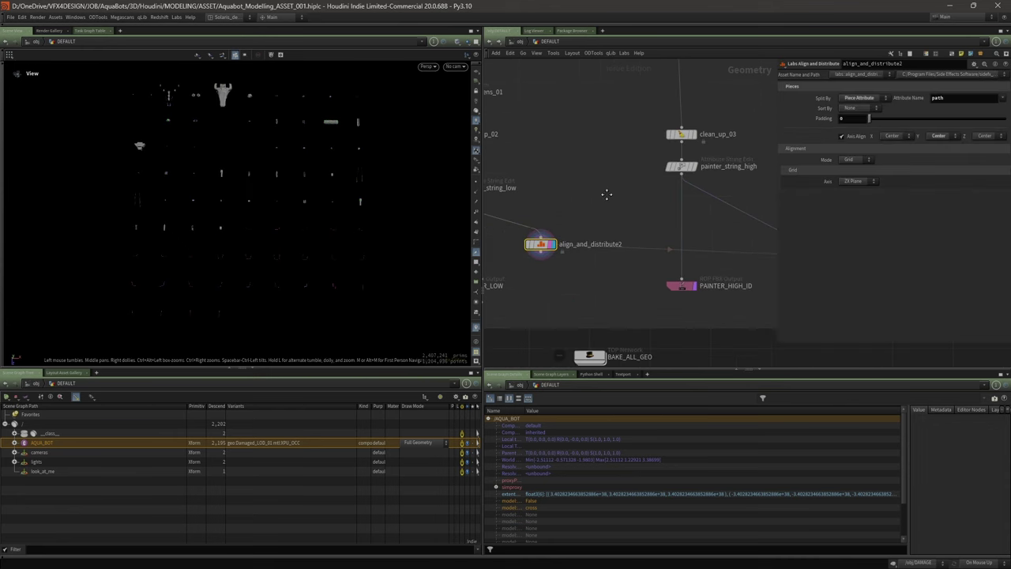
pyautogui.scroll(-2, 563, 194)
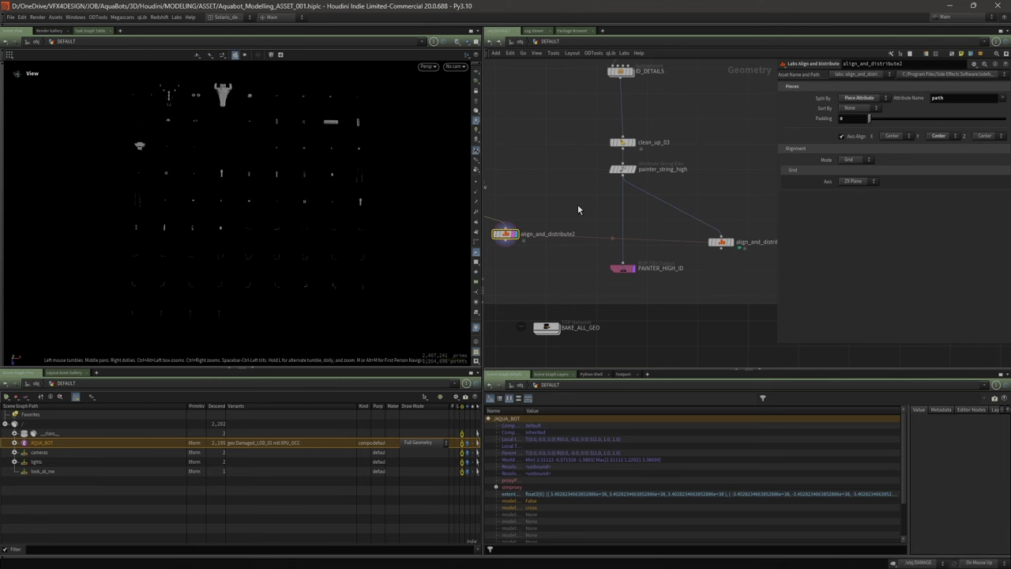
# - Select align_and_distribute3 and review its linked align and distribute settings
pyautogui.click(721, 241)
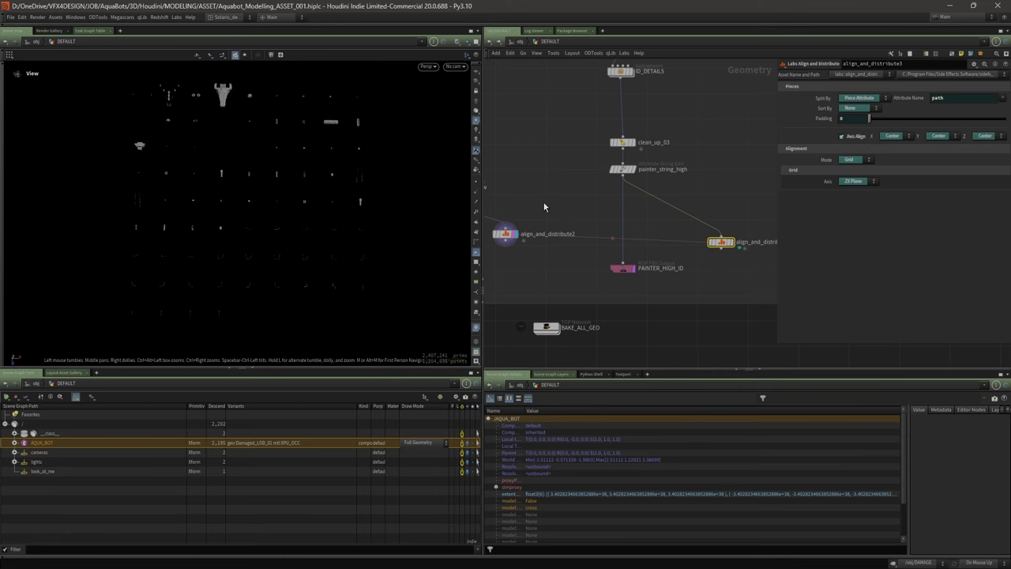
pyautogui.scroll(-1, 543, 204)
pyautogui.moveTo(530, 190); pyautogui.dragTo(576, 193, button='middle')
pyautogui.scroll(1, 569, 194)
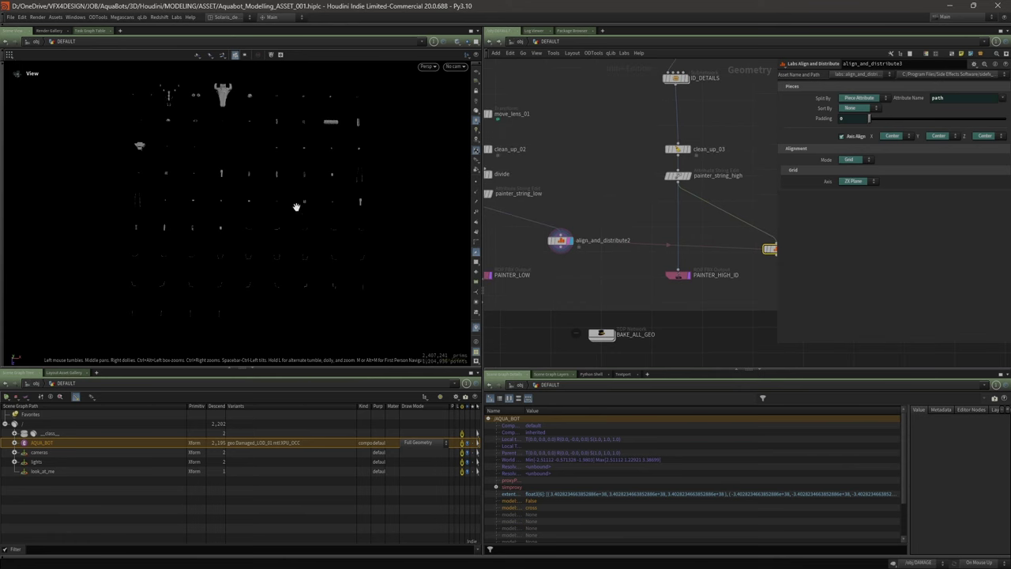
pyautogui.click(216, 562)
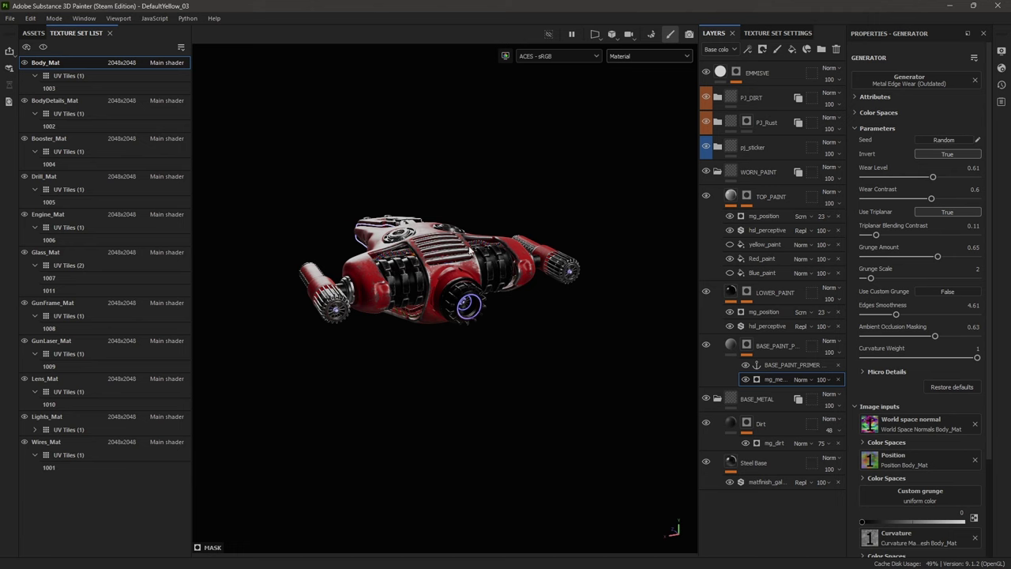
pyautogui.moveTo(243, 568)
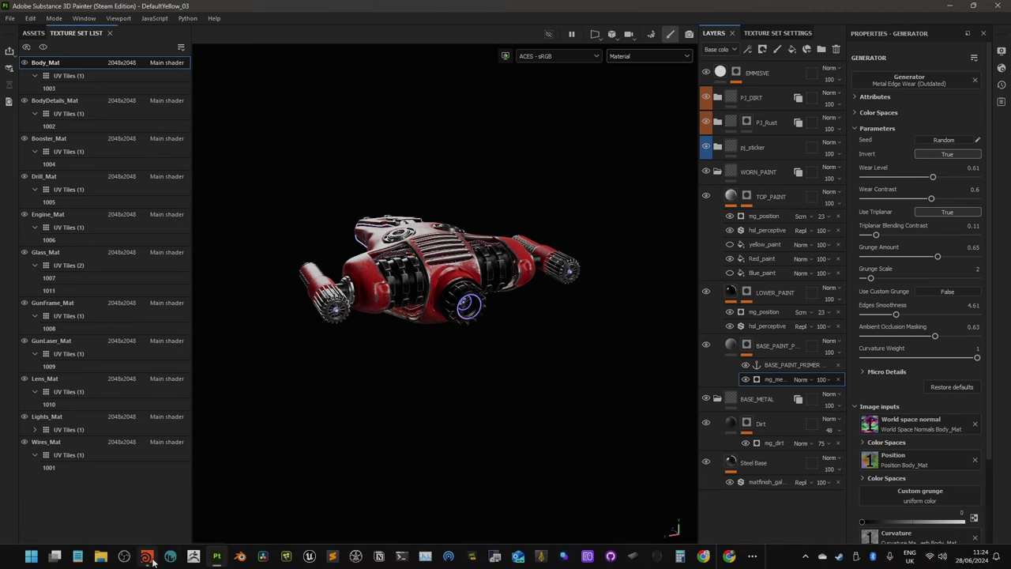
pyautogui.click(147, 556)
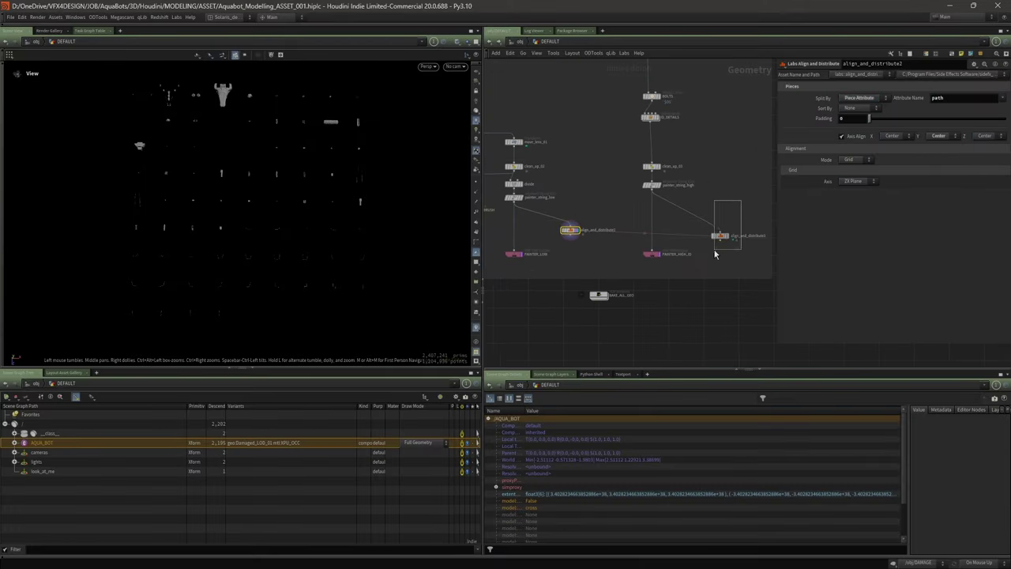
# - Select the PAINTER_LOW and PAINTER_HIGH_ID export nodes in turn to review the two meshes destined for Painter
pyautogui.moveTo(715, 250); pyautogui.dragTo(709, 253)
pyautogui.moveTo(535, 265); pyautogui.dragTo(595, 260, button='middle')
pyautogui.scroll(1, 595, 258)
pyautogui.moveTo(538, 243); pyautogui.dragTo(592, 250)
pyautogui.moveTo(708, 233); pyautogui.dragTo(717, 239)
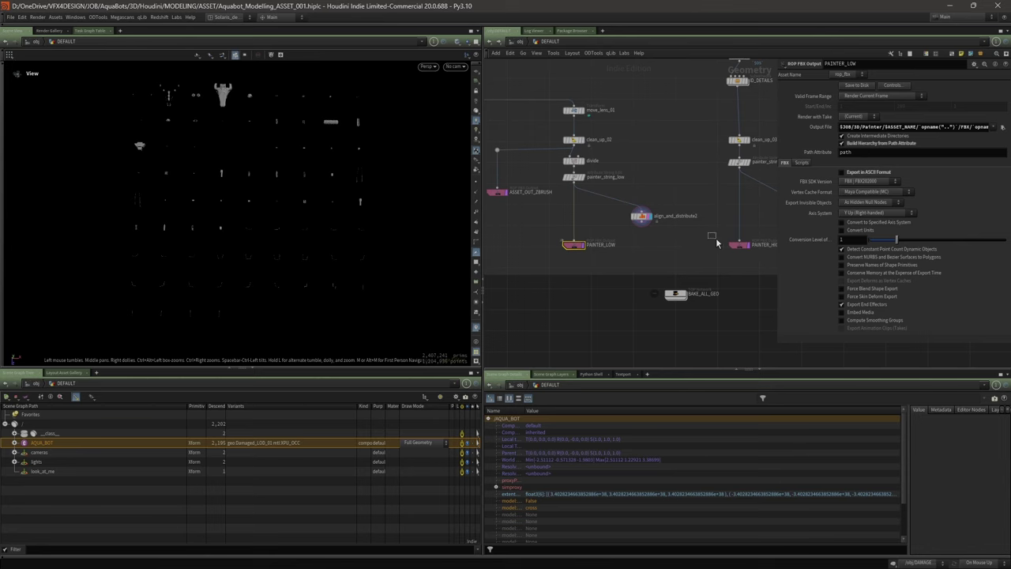
pyautogui.click(739, 245)
# - Switch to Substance 3D Painter and orbit around the textured red ship to examine its top and side
pyautogui.click(216, 556)
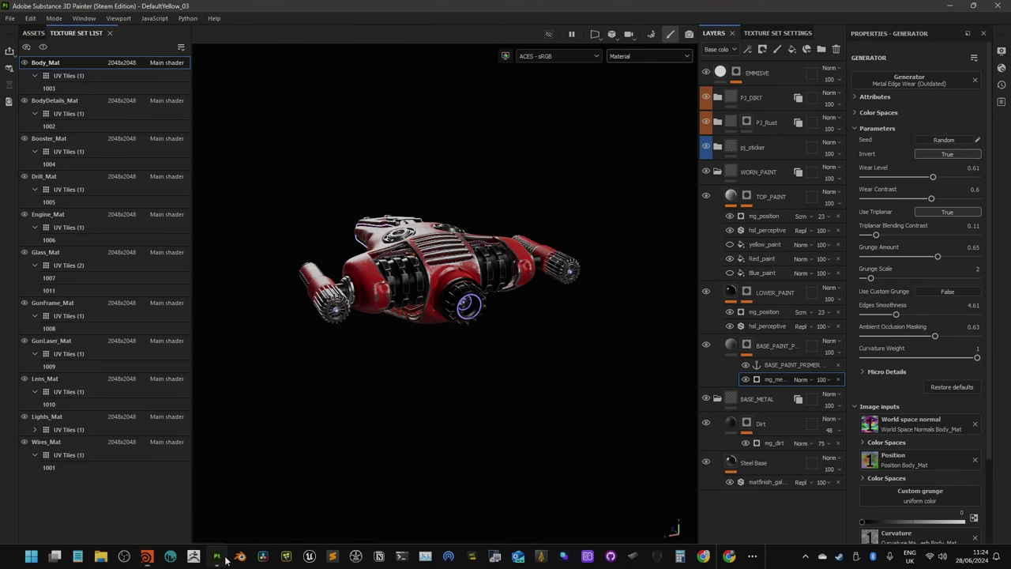
pyautogui.keyDown('alt'); pyautogui.moveTo(390, 149); pyautogui.dragTo(333, 241); pyautogui.keyUp('alt')
pyautogui.scroll(-1, 460, 289)
pyautogui.scroll(2, 460, 289)
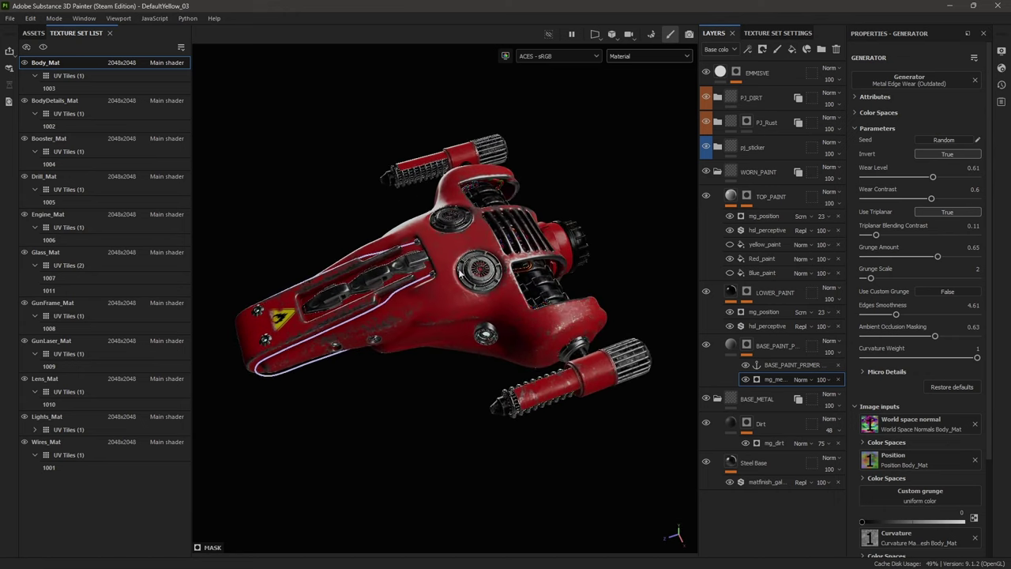
# - Switch to Houdini and go up from the DEFAULT geometry network to the object level
pyautogui.scroll(1, 442, 276)
pyautogui.scroll(-1, 343, 178)
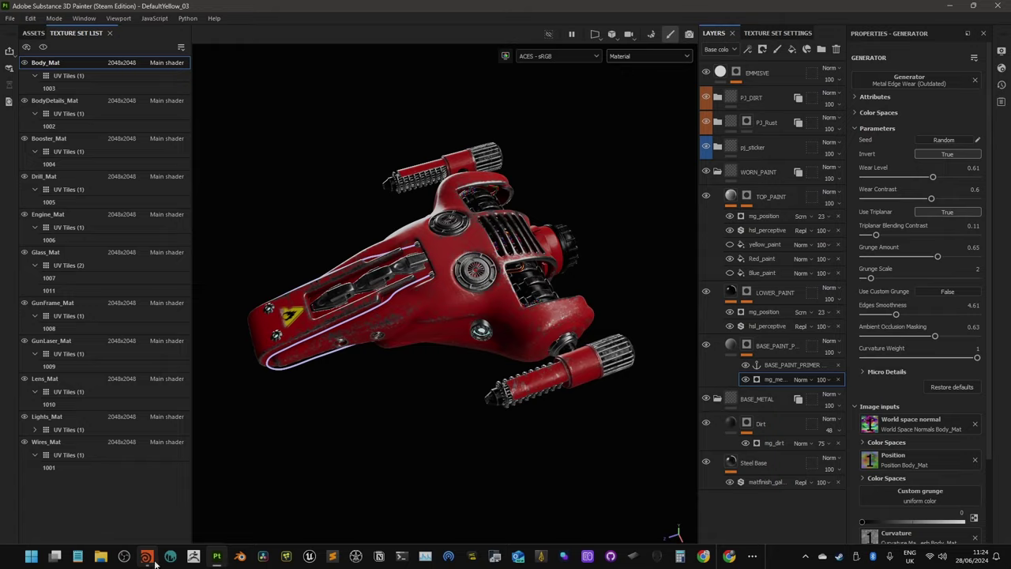
pyautogui.click(147, 566)
pyautogui.scroll(-5, 620, 197)
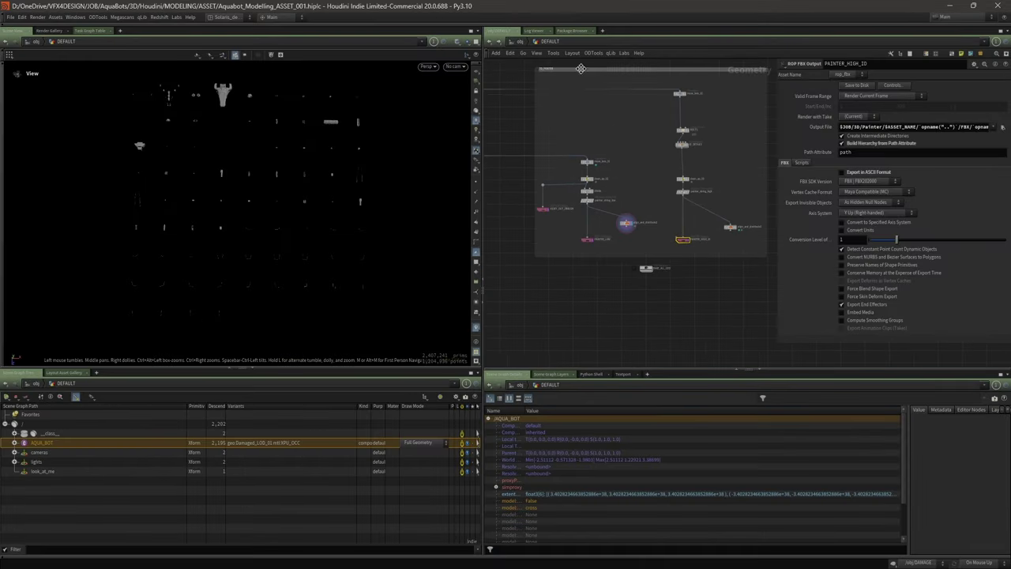
pyautogui.click(523, 45)
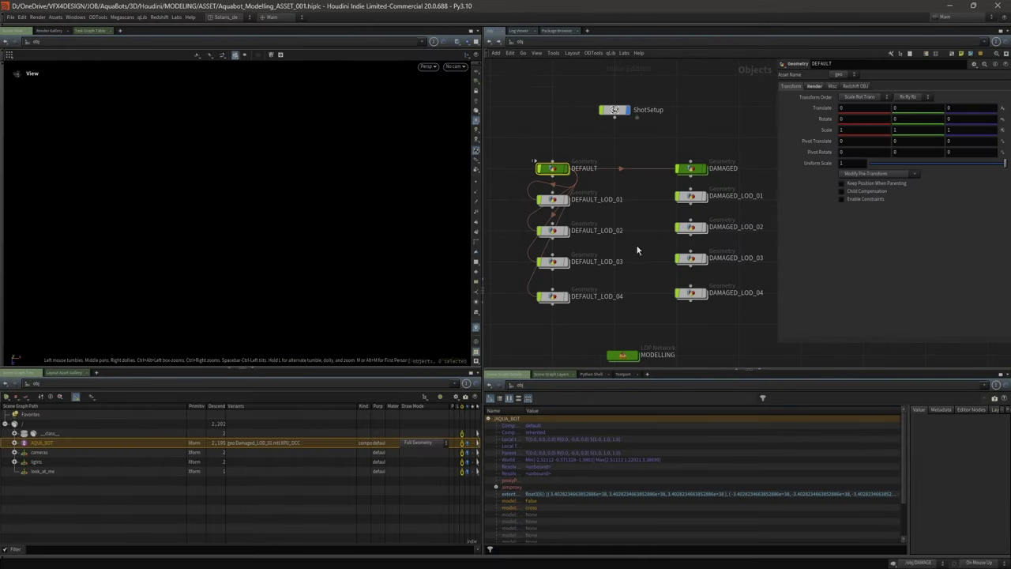
pyautogui.scroll(5, 639, 251)
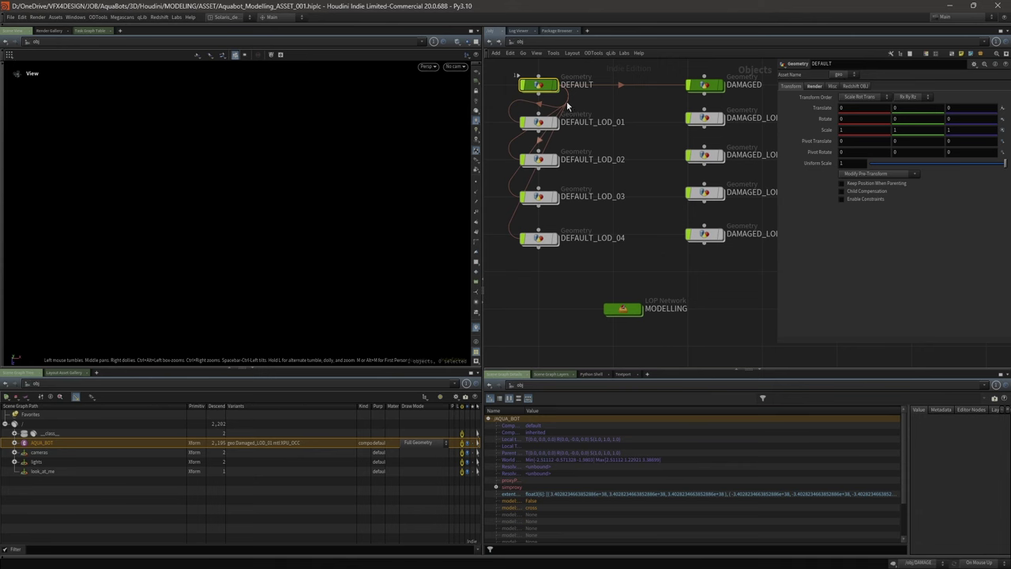
# - Select the DAMAGED geometry object and enter its network
pyautogui.click(702, 88)
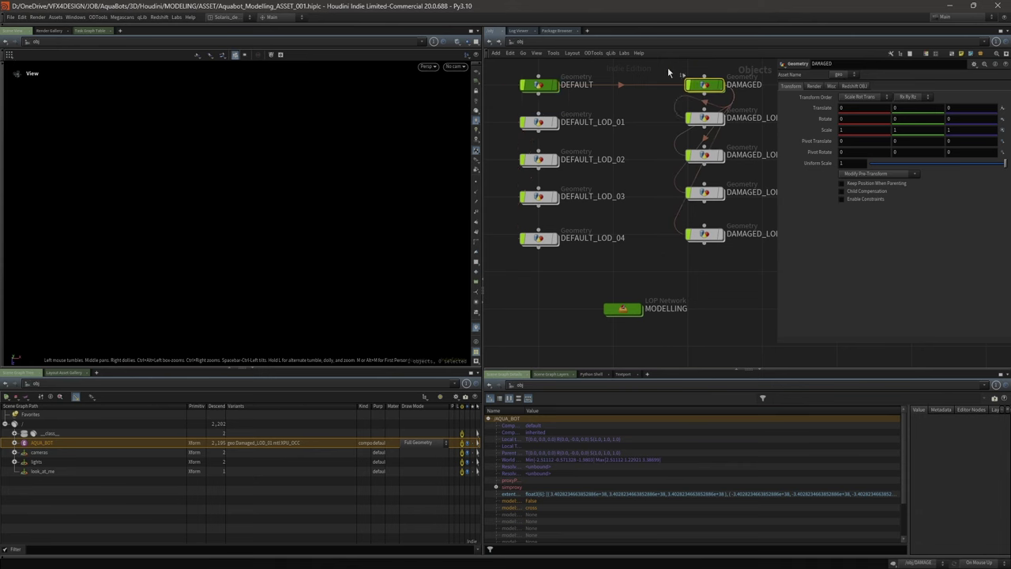
pyautogui.moveTo(667, 67); pyautogui.dragTo(598, 108, button='middle')
pyautogui.scroll(2, 637, 125)
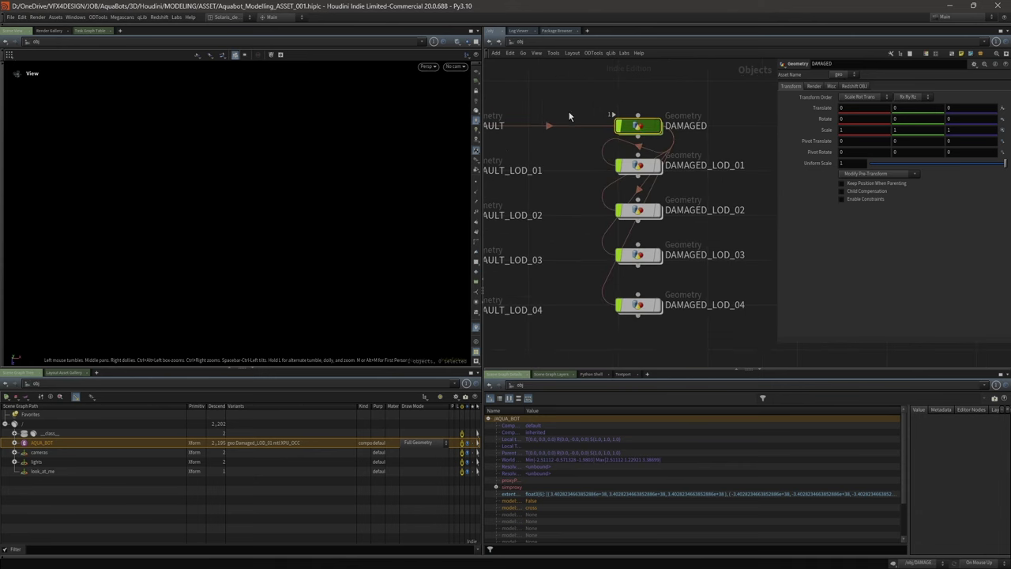
pyautogui.press('i')
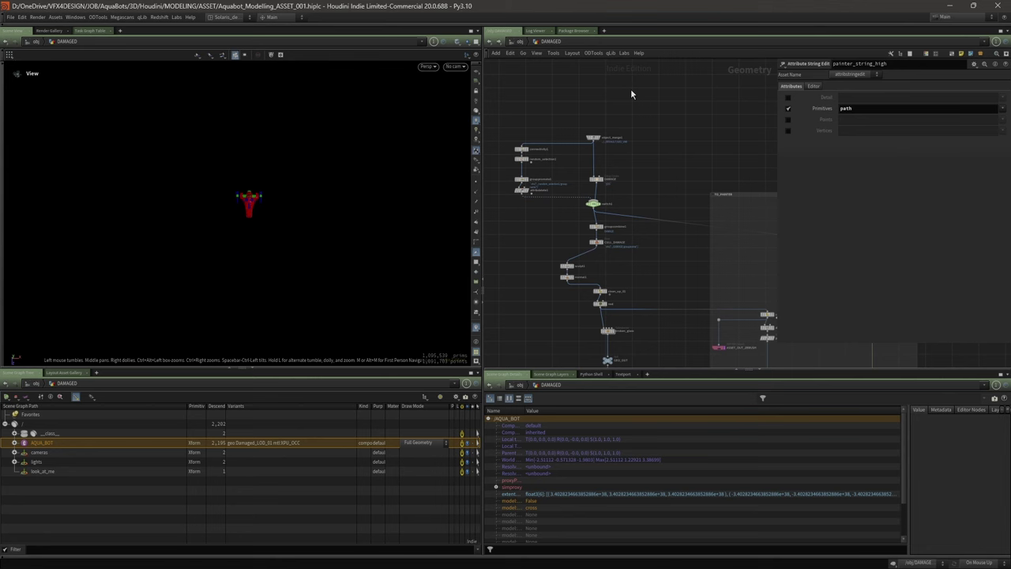
# - Display the object_merge1 node that imports DEFAULT/GEO_VAR and frame the ship model in the viewport
pyautogui.scroll(5, 630, 88)
pyautogui.click(621, 107)
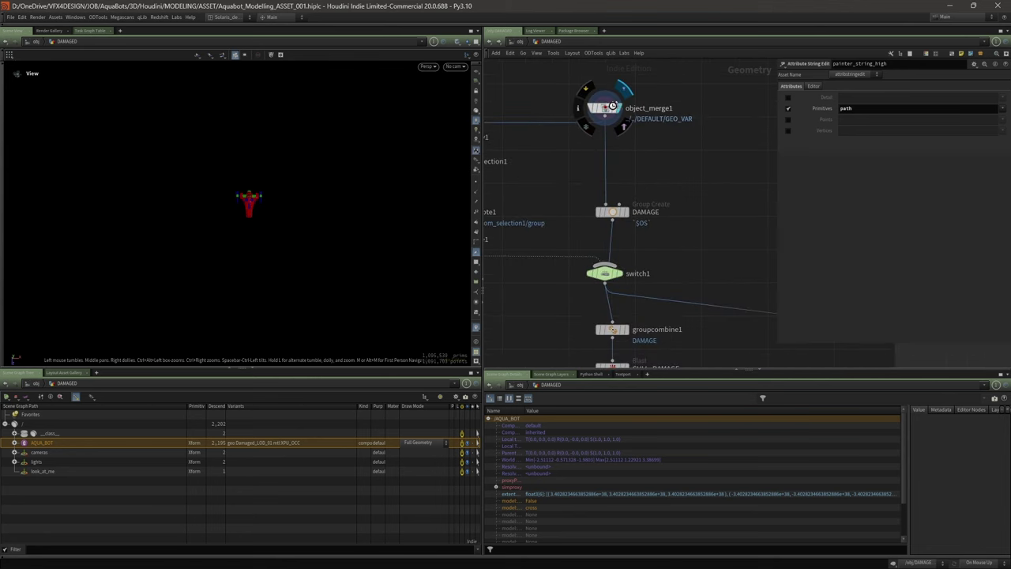
pyautogui.click(605, 109)
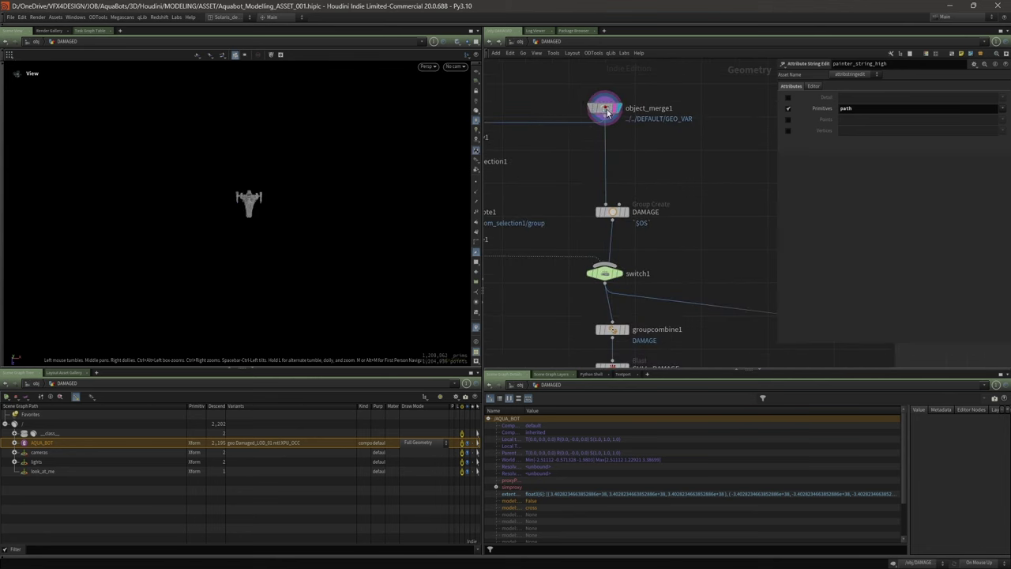
pyautogui.press('g')
pyautogui.moveTo(304, 200)
pyautogui.mouseDown()
pyautogui.moveTo(251, 197)
pyautogui.moveTo(300, 204)
pyautogui.mouseUp()
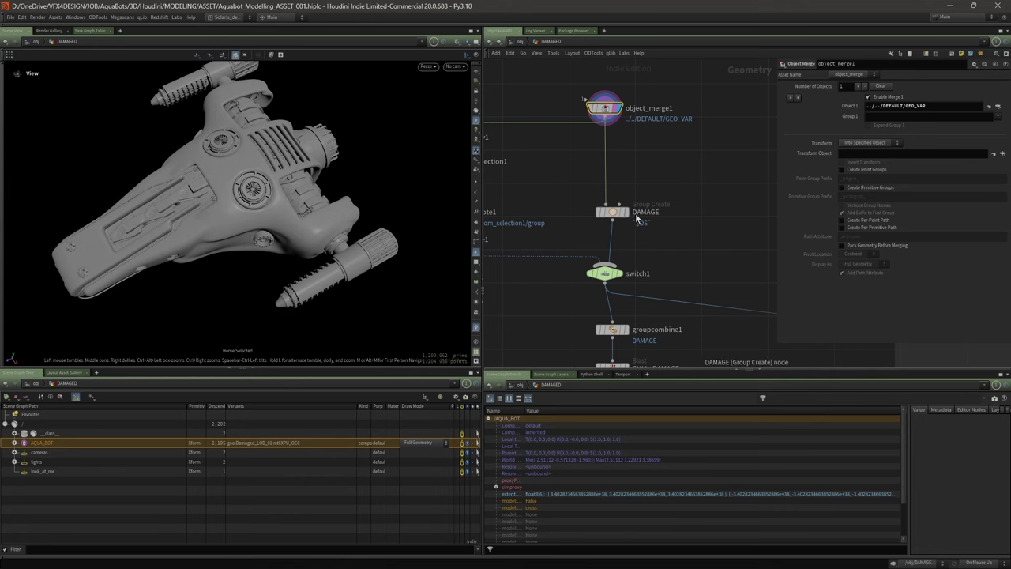
# - Display the DAMAGE group node with its parameters and give the network view more width
pyautogui.scroll(-4, 703, 202)
pyautogui.scroll(2, 703, 202)
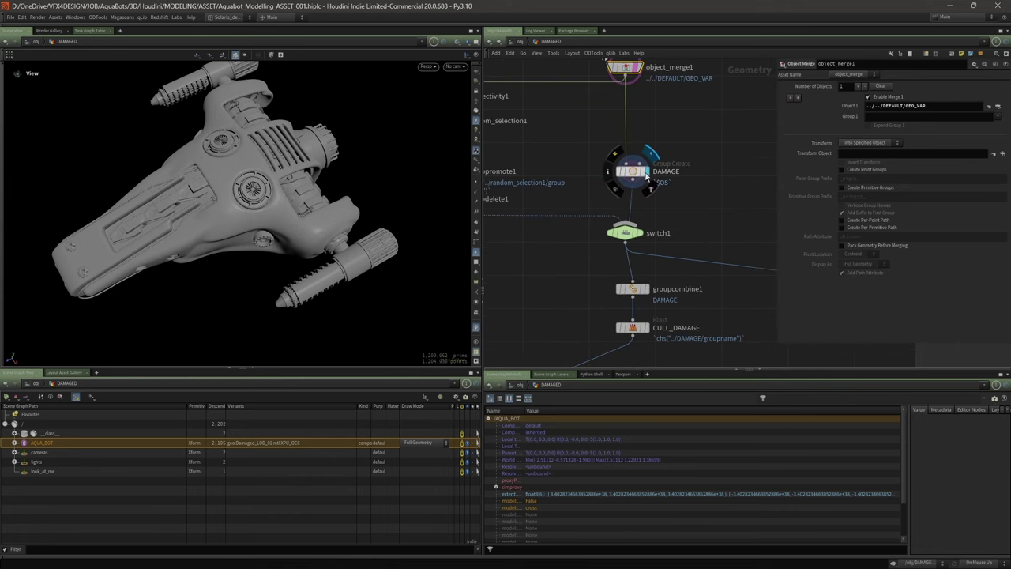
pyautogui.click(638, 176)
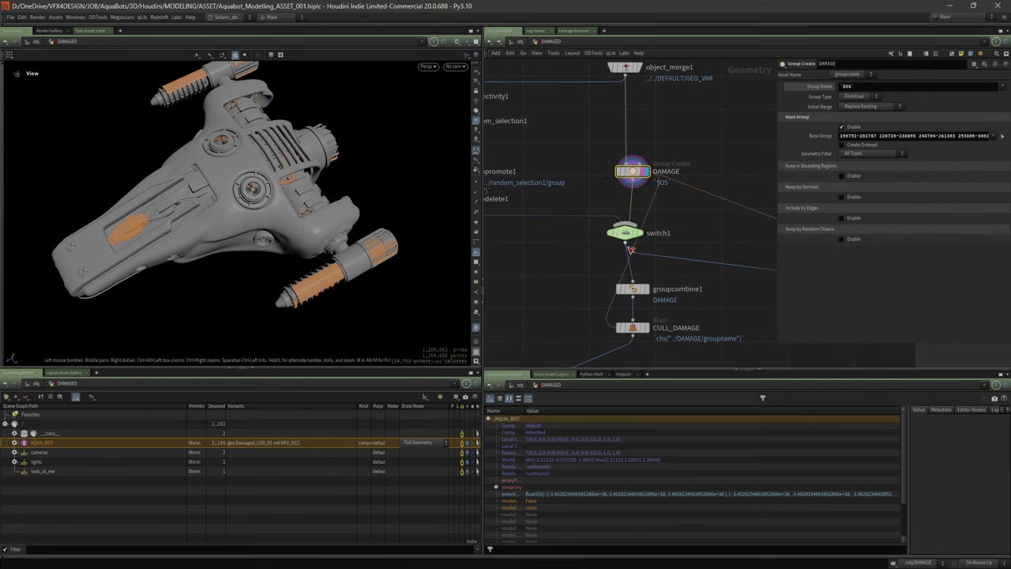
pyautogui.scroll(-2, 722, 254)
pyautogui.moveTo(777, 169); pyautogui.dragTo(833, 174)
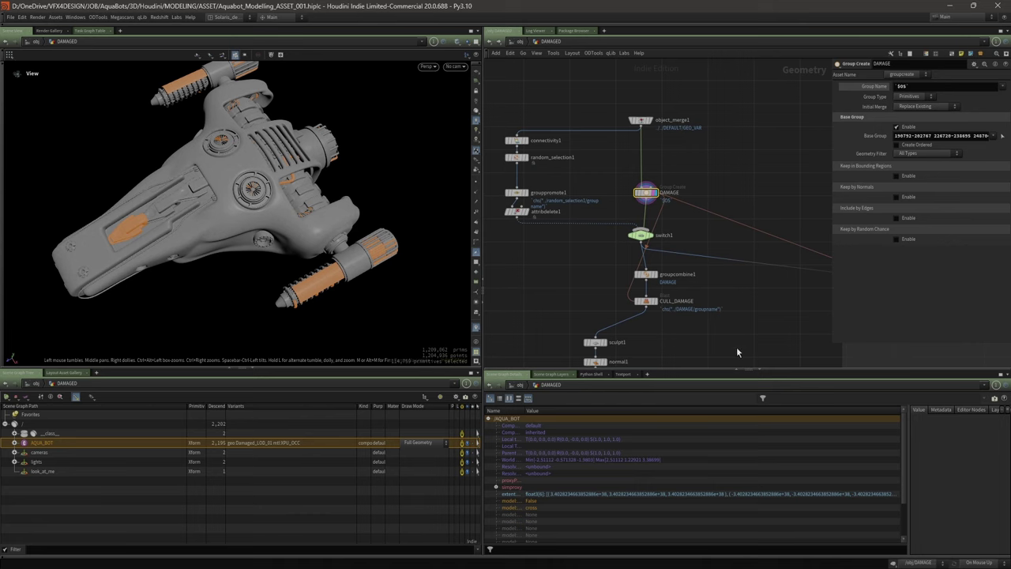
# - Examine the node chain from CULL_DAMAGE through sculpt1 and broken_glass to GEO_OUT, and inspect the grouped pieces on the ship
pyautogui.moveTo(654, 328); pyautogui.dragTo(666, 228, button='middle')
pyautogui.scroll(2, 666, 228)
pyautogui.moveTo(719, 306); pyautogui.dragTo(646, 206, button='middle')
pyautogui.scroll(-1, 670, 306)
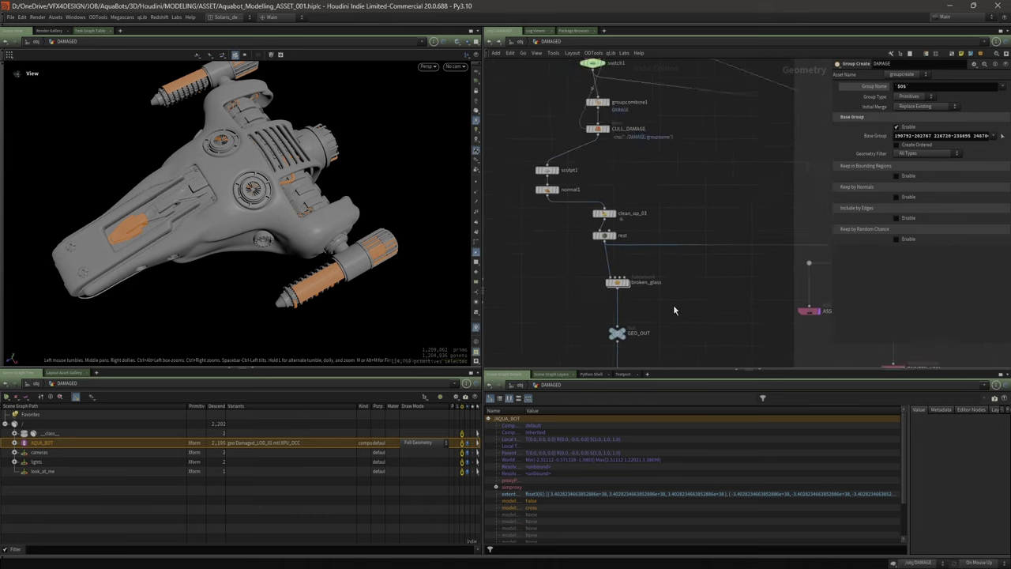
pyautogui.moveTo(659, 304); pyautogui.dragTo(649, 198, button='middle')
pyautogui.scroll(1, 650, 198)
pyautogui.moveTo(534, 158); pyautogui.dragTo(569, 281, button='middle')
pyautogui.moveTo(265, 245); pyautogui.dragTo(323, 197, button='right')
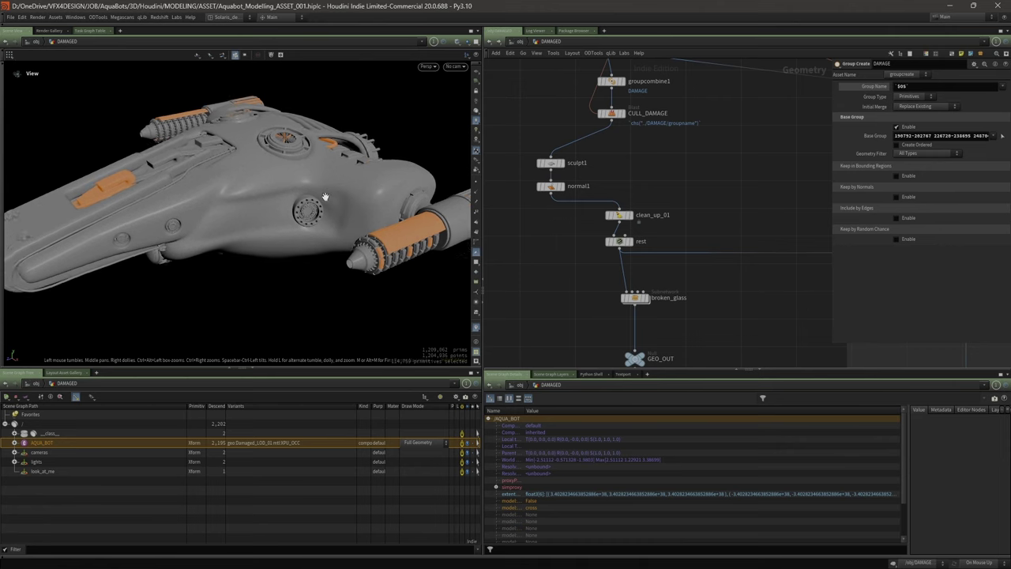
pyautogui.moveTo(323, 196); pyautogui.dragTo(318, 217)
pyautogui.moveTo(718, 149); pyautogui.dragTo(736, 178, button='middle')
pyautogui.scroll(2, 715, 172)
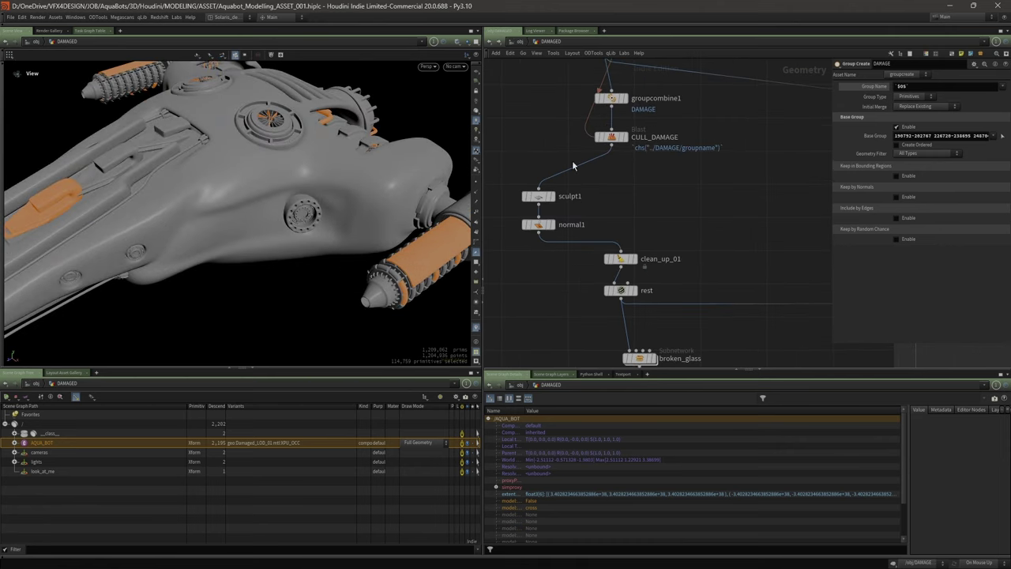
# - Select the side branch from connectivity1 to attribdelete1 and display the result of attribdelete1
pyautogui.moveTo(552, 125); pyautogui.dragTo(598, 272, button='middle')
pyautogui.scroll(-1, 598, 272)
pyautogui.moveTo(599, 121); pyautogui.dragTo(673, 150, button='middle')
pyautogui.scroll(2, 640, 141)
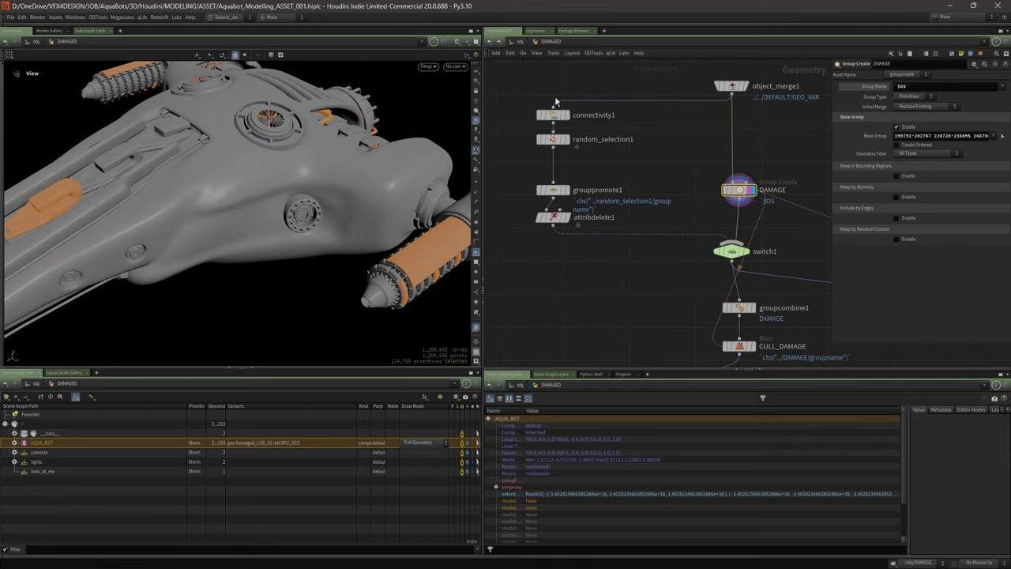
pyautogui.moveTo(553, 243); pyautogui.dragTo(555, 236)
pyautogui.moveTo(570, 223)
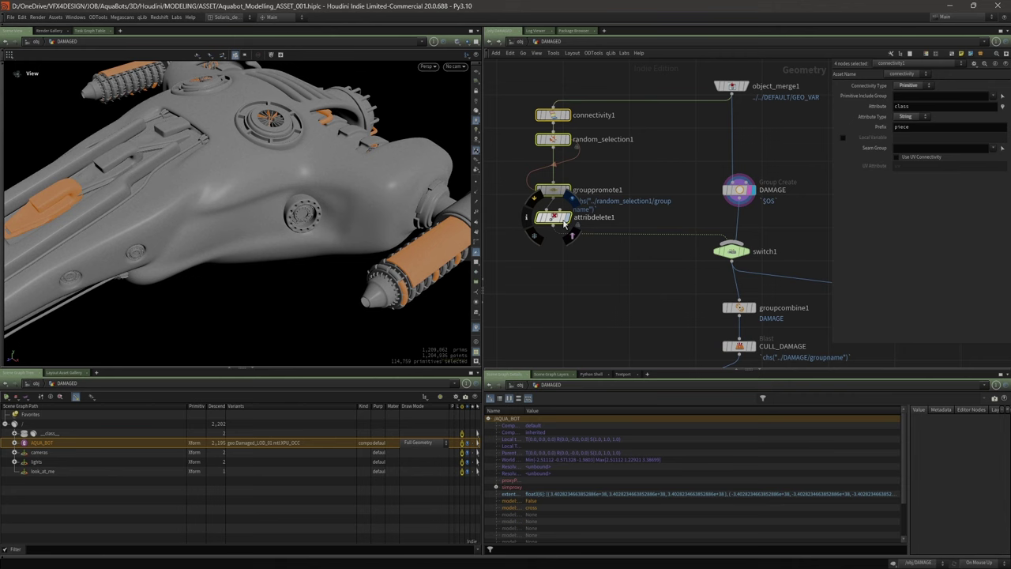
pyautogui.press('r')
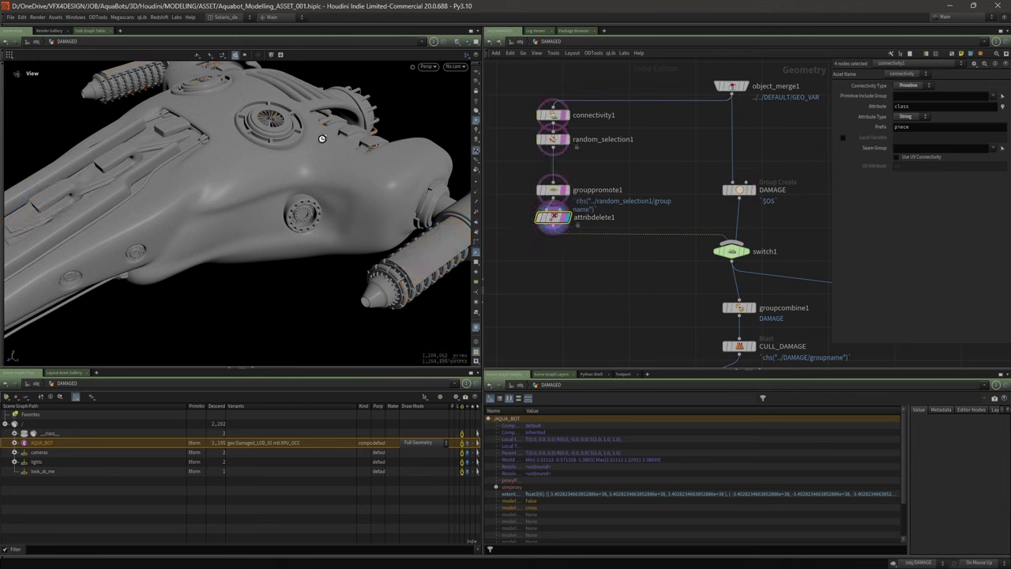
pyautogui.hotkey('shift', 'w')
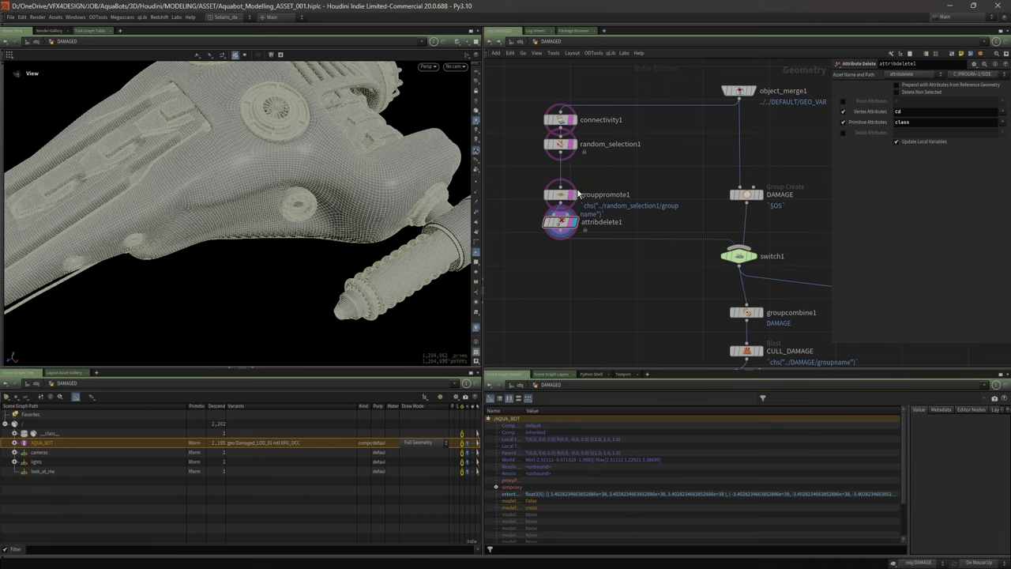
# - Check the grouppromote1 settings, and display and select random_selection1 to show its coloured pieces on the ship
pyautogui.click(563, 195)
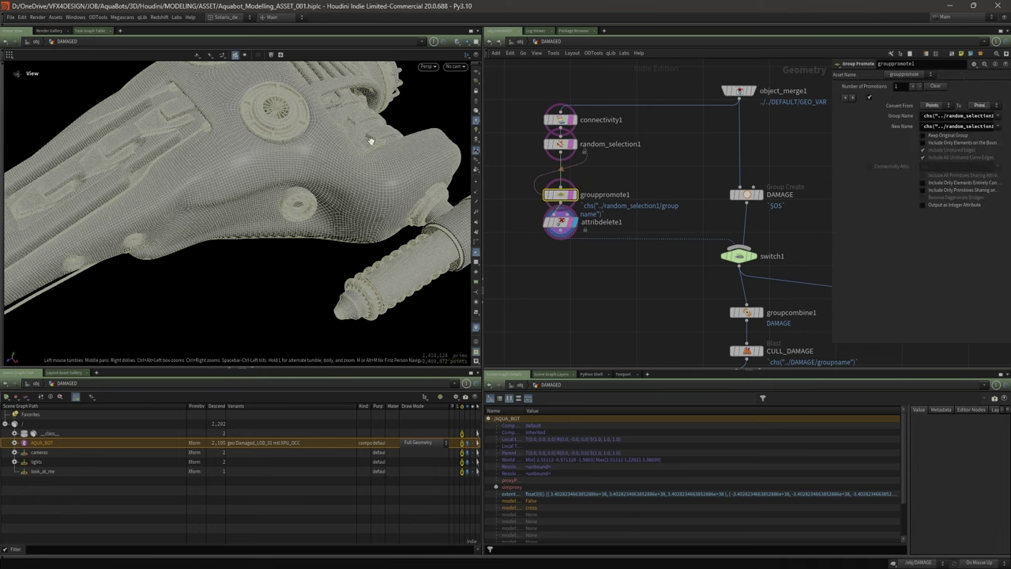
pyautogui.scroll(-4, 370, 140)
pyautogui.click(574, 145)
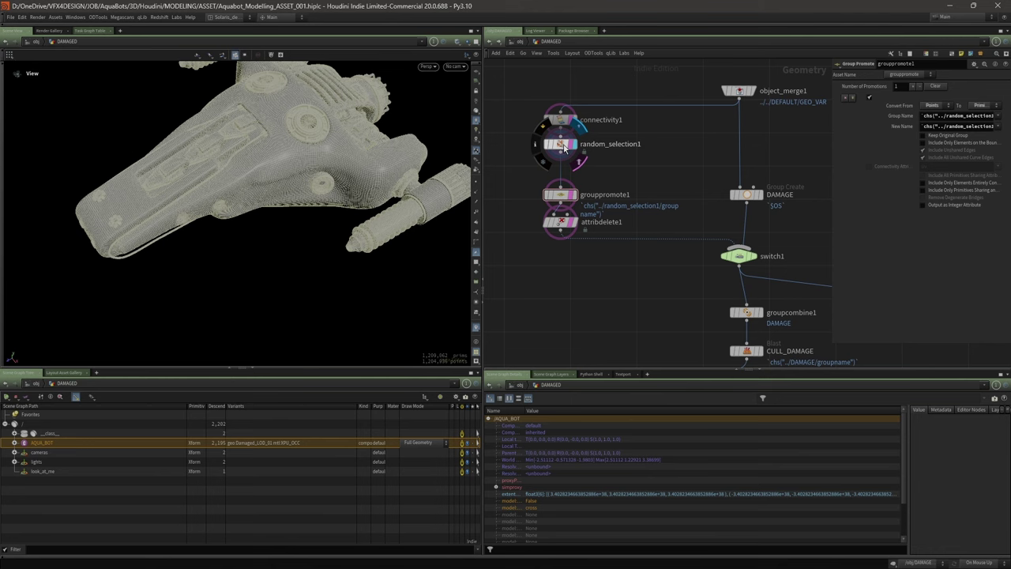
pyautogui.click(564, 148)
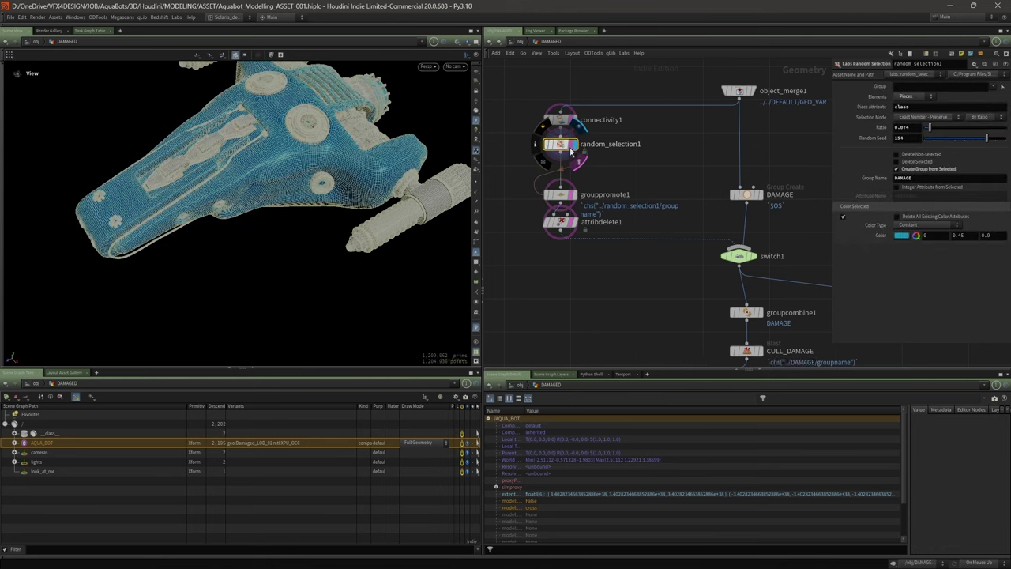
pyautogui.moveTo(301, 172)
pyautogui.mouseDown()
pyautogui.moveTo(312, 180)
pyautogui.moveTo(297, 190)
pyautogui.mouseUp()
pyautogui.scroll(2, 624, 154)
pyautogui.moveTo(616, 153); pyautogui.dragTo(587, 178, button='middle')
# - Widen the parameter area and set the Random Seed of random_selection1 to 101
pyautogui.moveTo(831, 136); pyautogui.dragTo(714, 137)
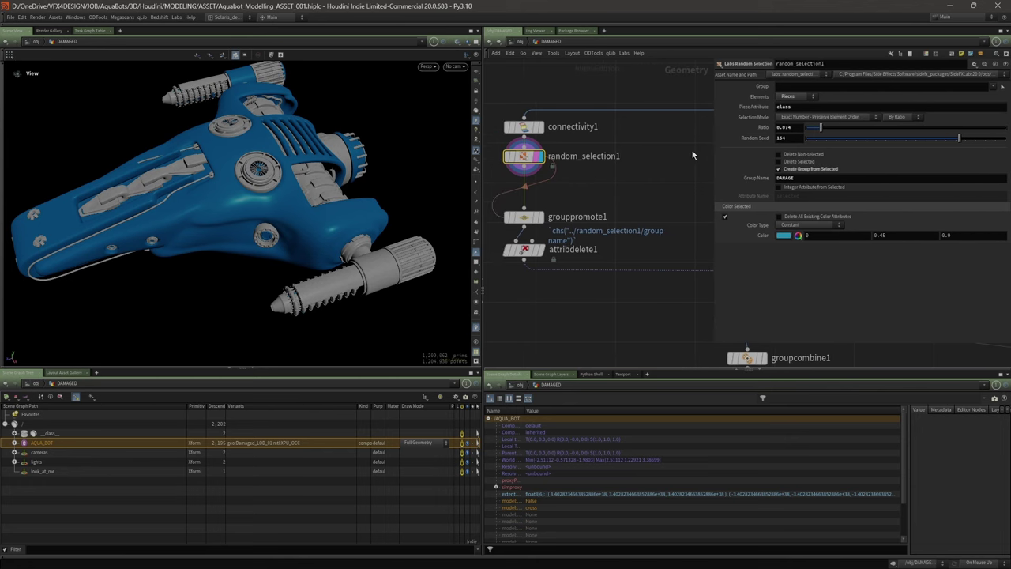
pyautogui.scroll(-2, 563, 164)
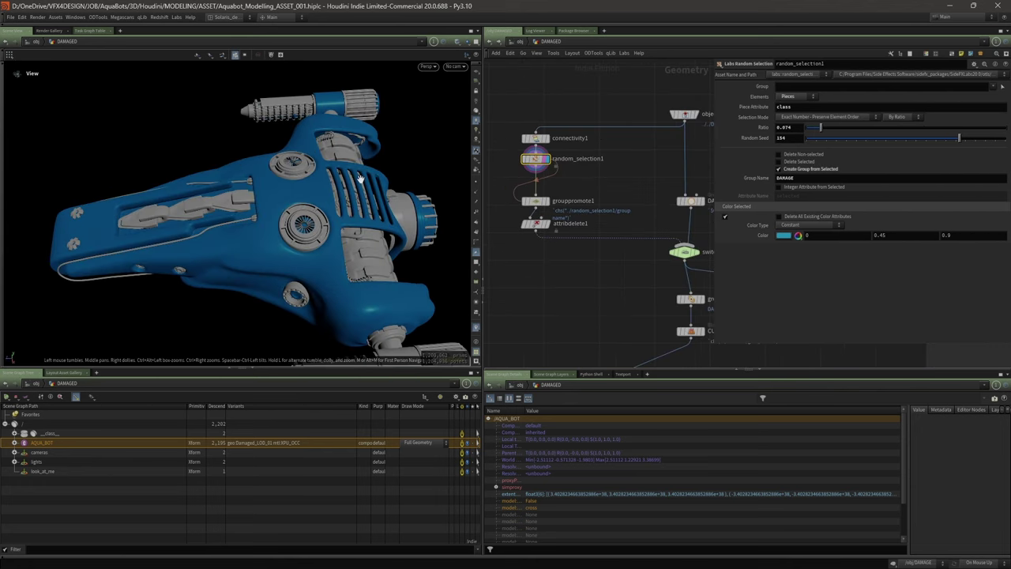
pyautogui.moveTo(361, 180); pyautogui.dragTo(321, 207)
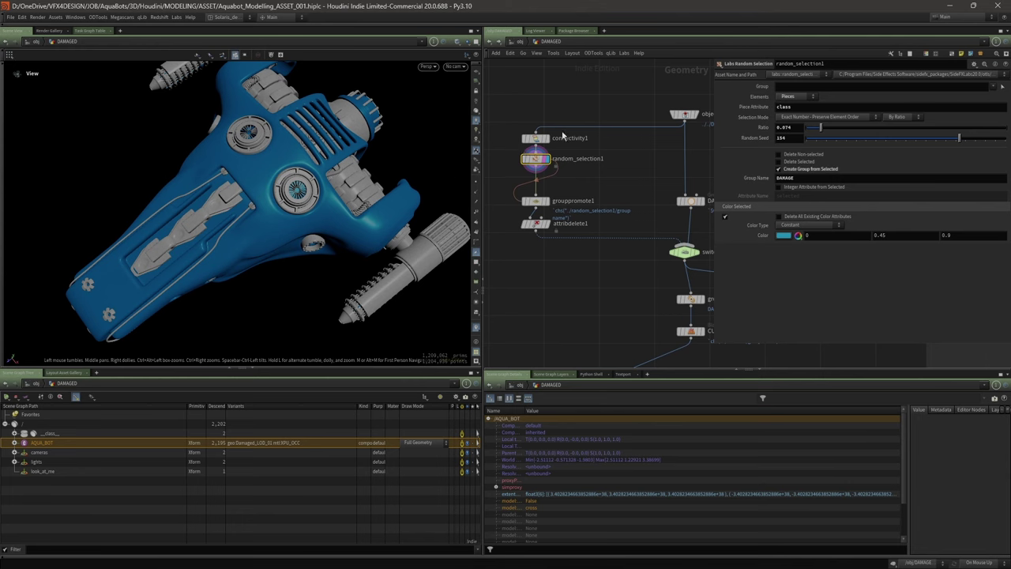
pyautogui.click(898, 138)
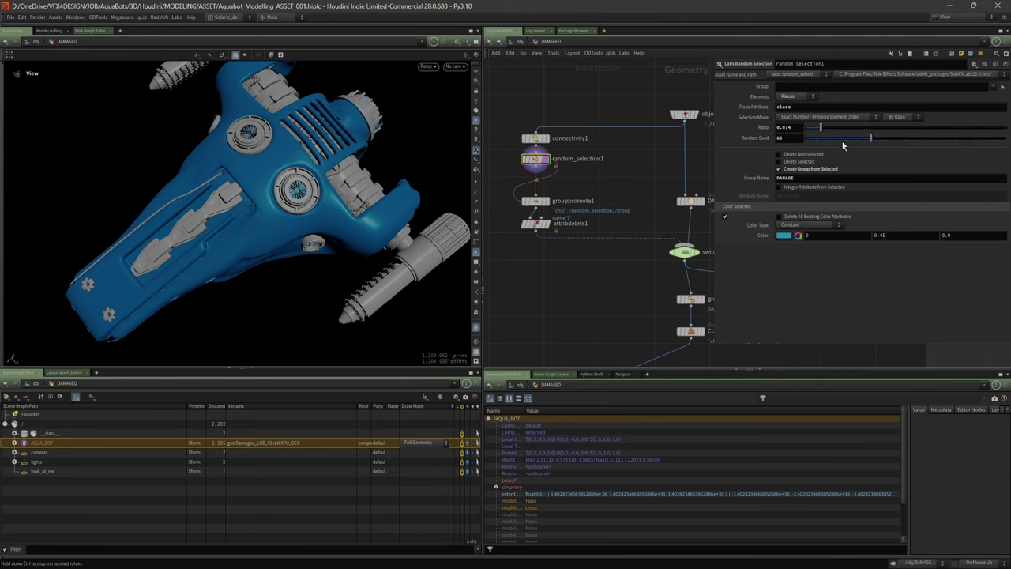
pyautogui.moveTo(846, 145); pyautogui.dragTo(820, 144)
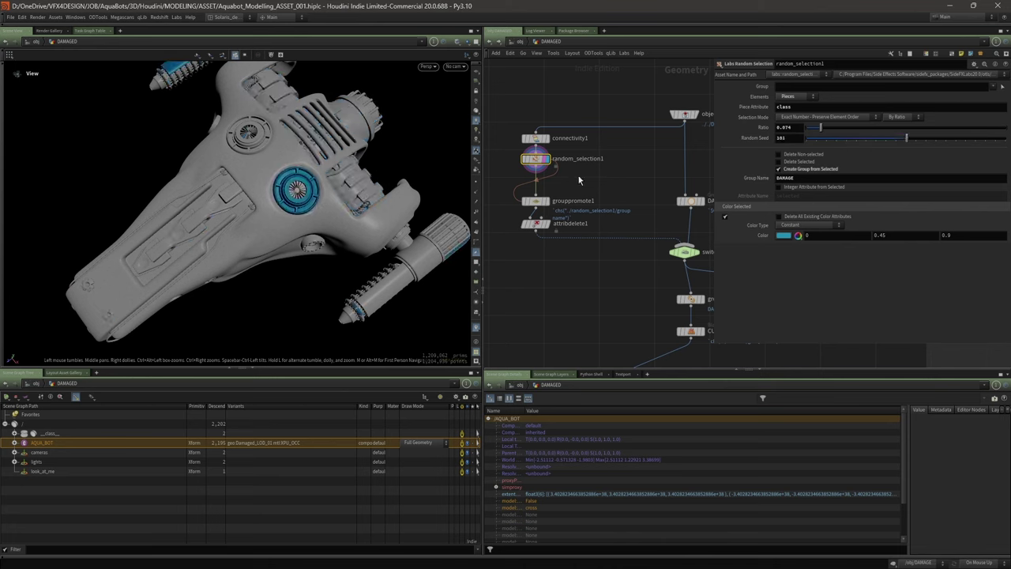
# - Examine up close which pieces of the ship's side guns and body the new random selection colours blue
pyautogui.moveTo(362, 189); pyautogui.dragTo(316, 275)
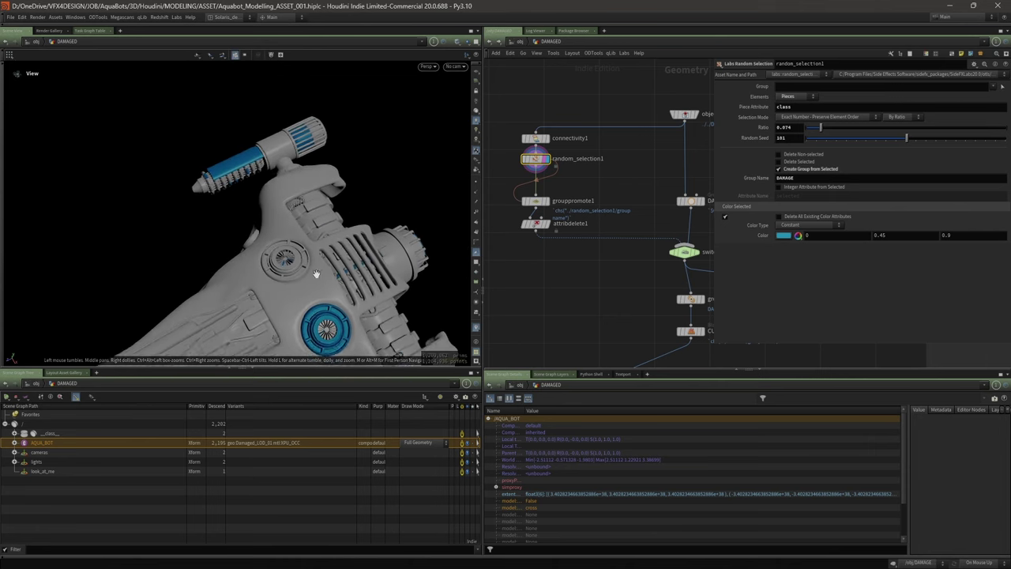
pyautogui.moveTo(316, 275); pyautogui.dragTo(366, 174, button='right')
pyautogui.moveTo(366, 174); pyautogui.dragTo(256, 210)
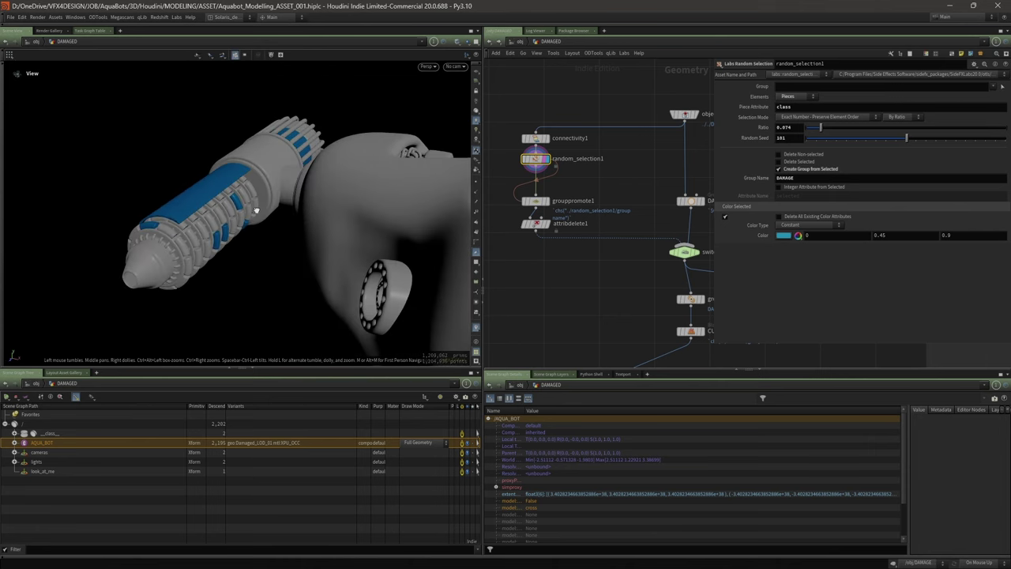
pyautogui.moveTo(140, 226); pyautogui.dragTo(217, 219, button='right')
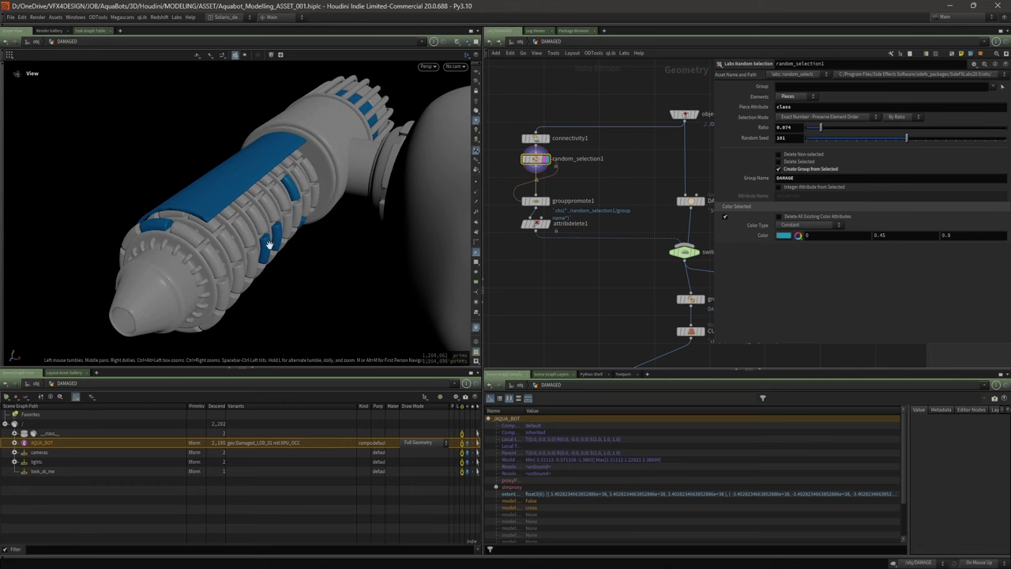
pyautogui.moveTo(152, 219); pyautogui.dragTo(259, 199)
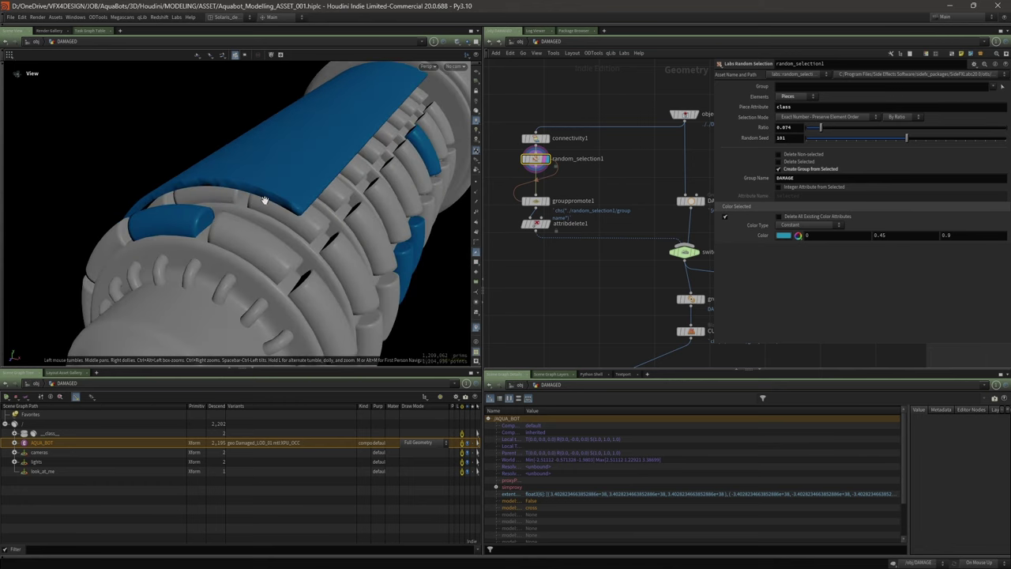
pyautogui.press('w')
pyautogui.press('w')
pyautogui.moveTo(207, 212); pyautogui.dragTo(321, 184, button='middle')
pyautogui.moveTo(321, 184); pyautogui.dragTo(246, 192, button='right')
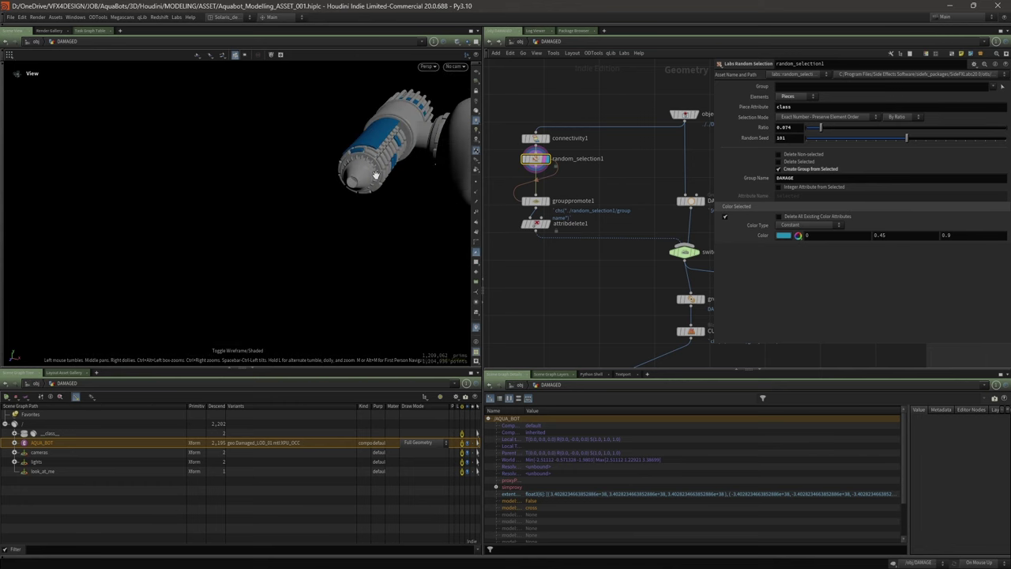
pyautogui.moveTo(377, 174); pyautogui.dragTo(371, 201)
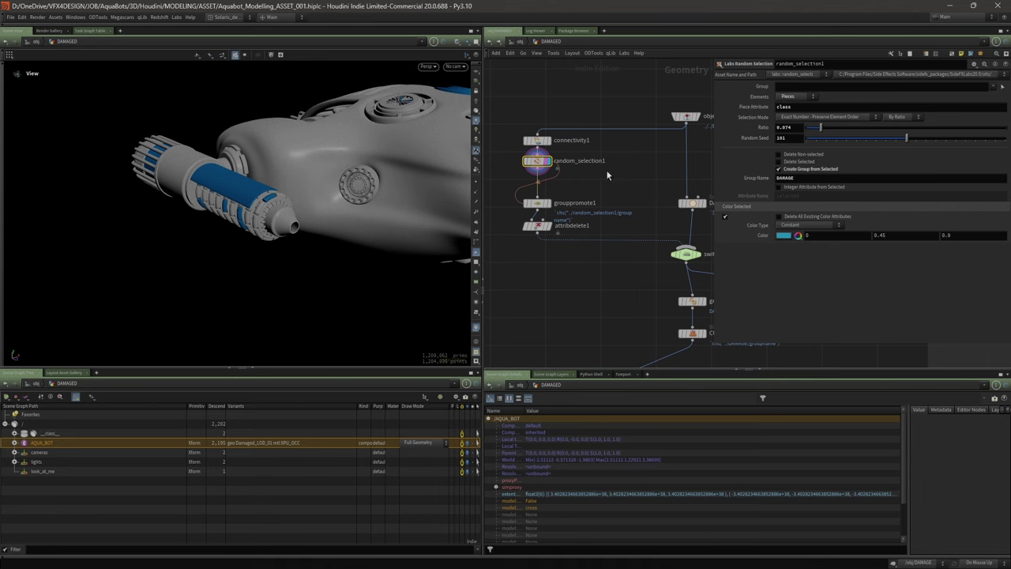
# - Check the settings of connectivity1 and random_selection1, and view the randomly coloured pieces on the whole ship
pyautogui.click(537, 139)
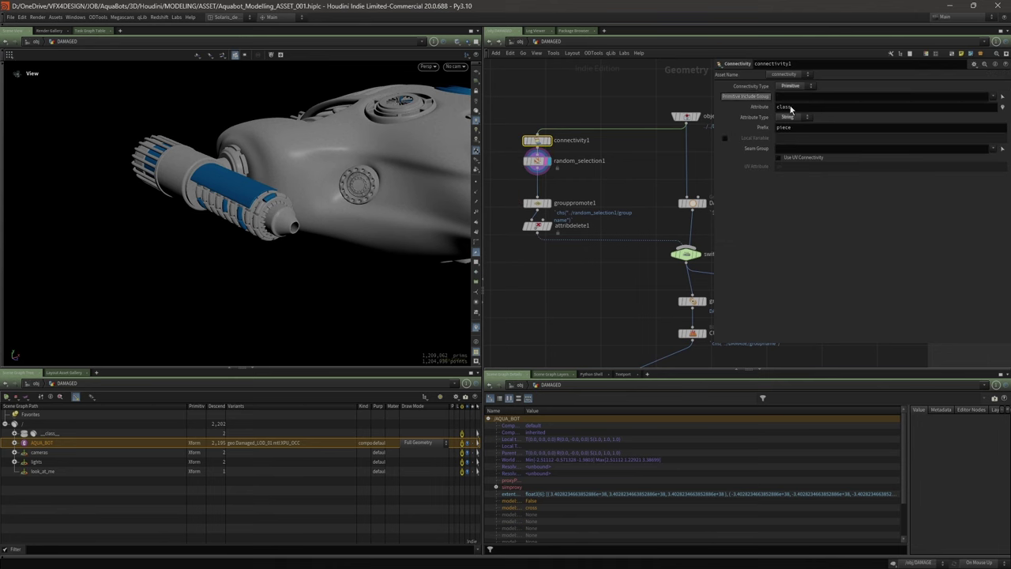
pyautogui.click(537, 161)
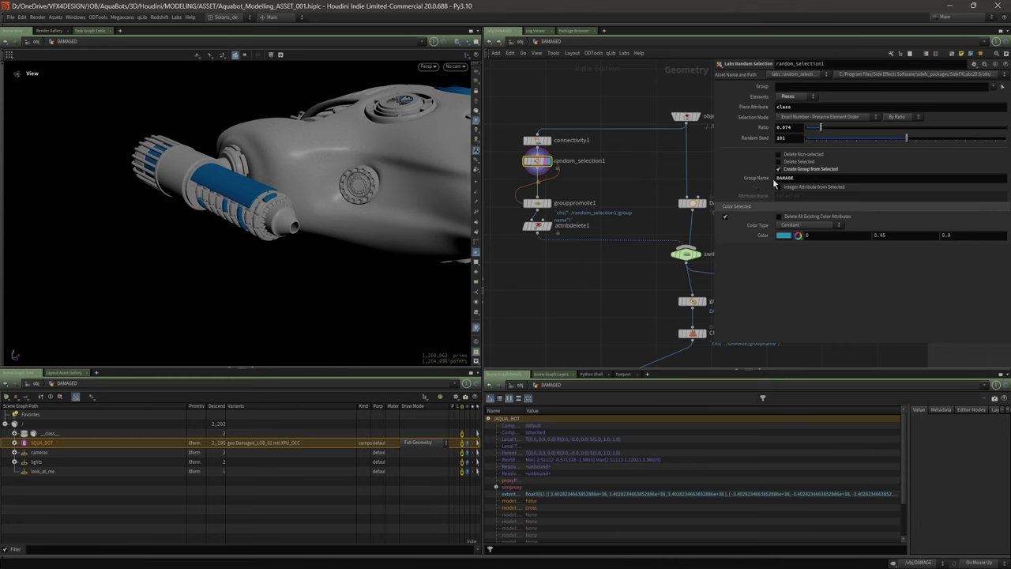
pyautogui.scroll(-3, 596, 190)
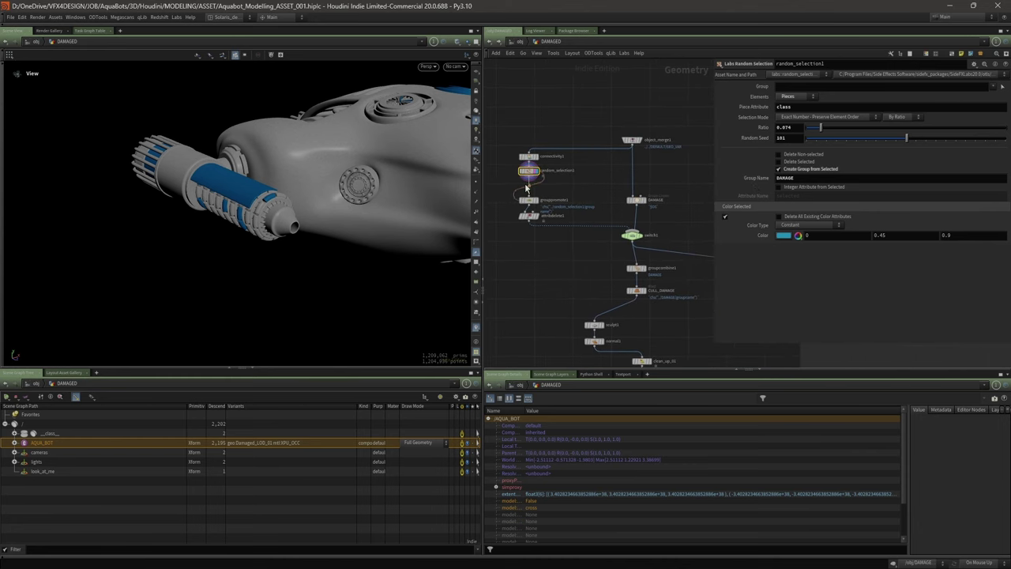
pyautogui.moveTo(482, 176); pyautogui.dragTo(323, 228)
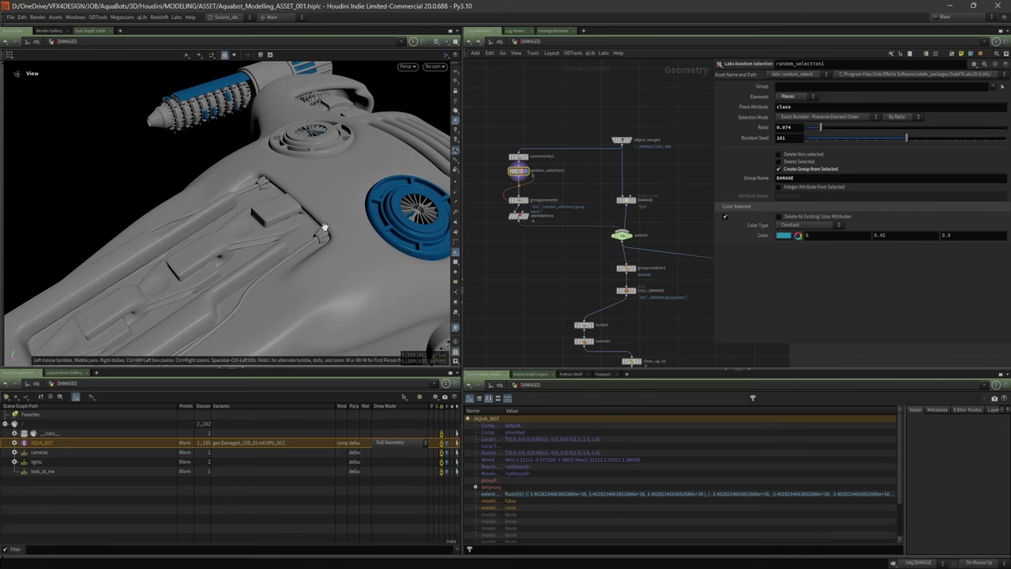
pyautogui.scroll(-4, 323, 253)
pyautogui.moveTo(323, 255); pyautogui.dragTo(217, 223, button='middle')
pyautogui.moveTo(302, 255); pyautogui.dragTo(352, 271)
pyautogui.scroll(3, 553, 269)
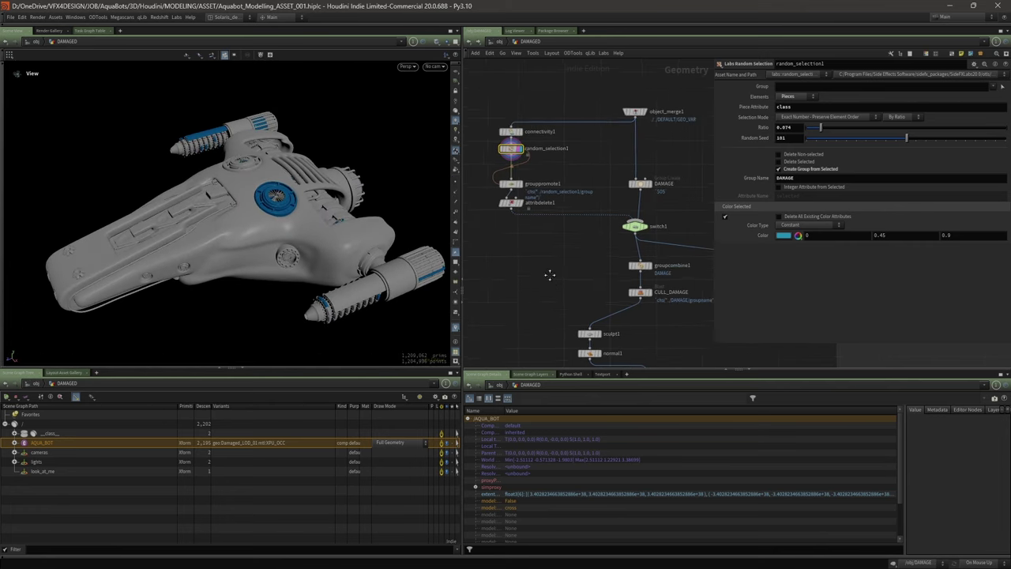
# - Check the inputs of switch1, and select and display the DAMAGE group node to view its chosen pieces across the ship
pyautogui.click(661, 229)
pyautogui.scroll(2, 655, 213)
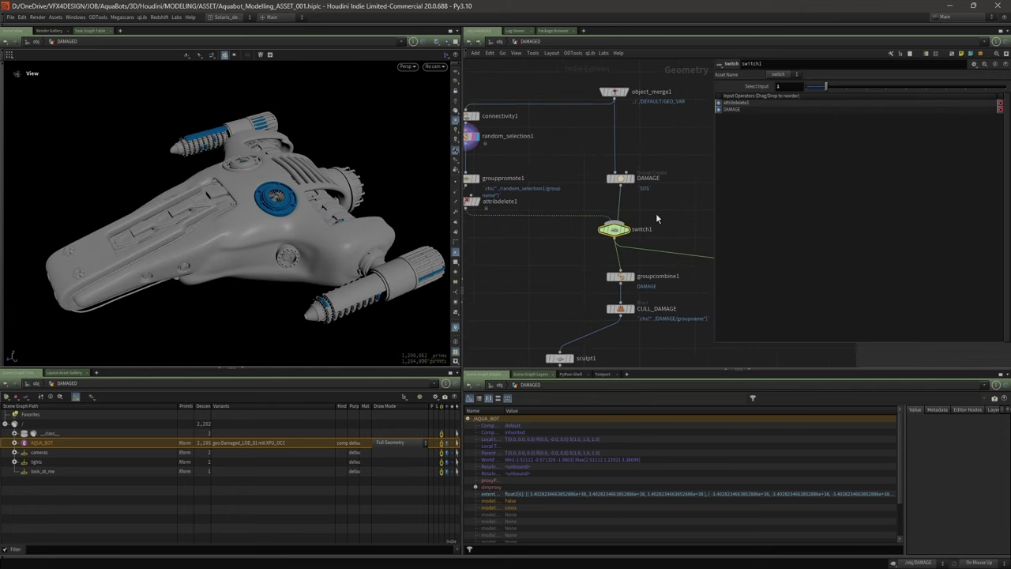
pyautogui.click(617, 190)
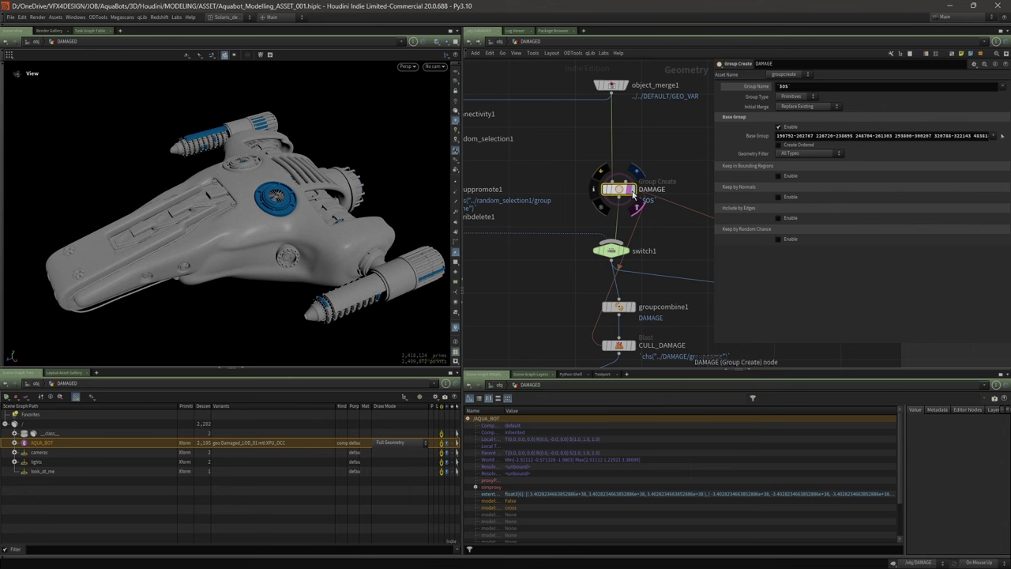
pyautogui.click(631, 190)
pyautogui.moveTo(287, 134); pyautogui.dragTo(184, 123)
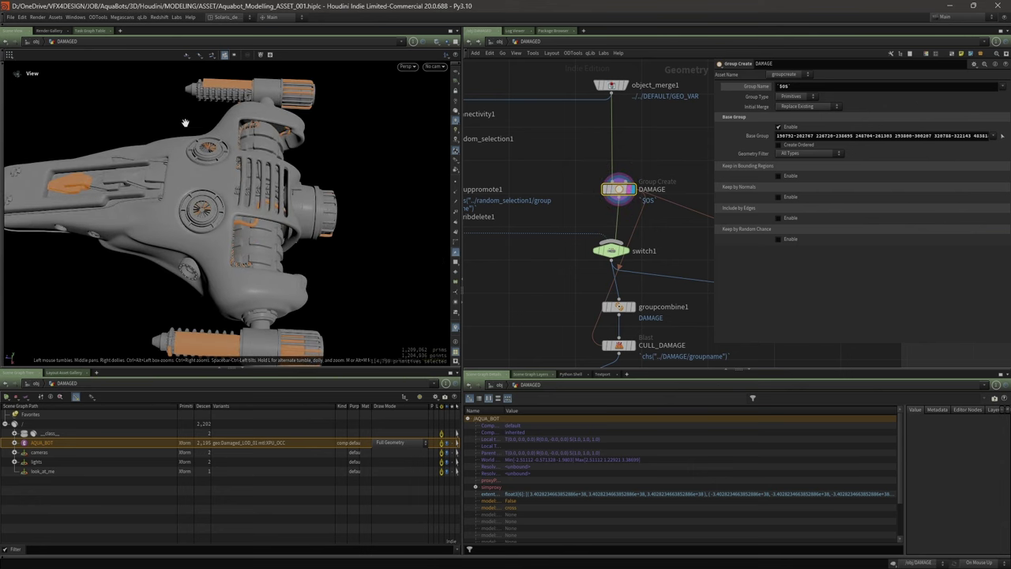
pyautogui.scroll(-3, 312, 226)
pyautogui.scroll(-3, 667, 232)
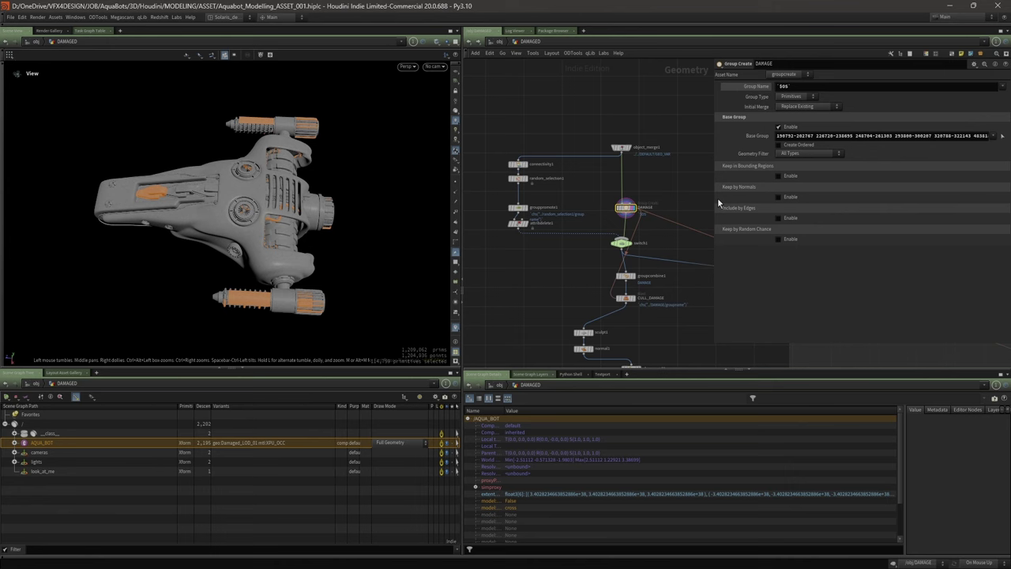
# - Narrow the parameter area and display the result of the rest node on the ship
pyautogui.moveTo(715, 199); pyautogui.dragTo(777, 207)
pyautogui.scroll(-2, 713, 282)
pyautogui.moveTo(714, 283); pyautogui.dragTo(654, 203, button='middle')
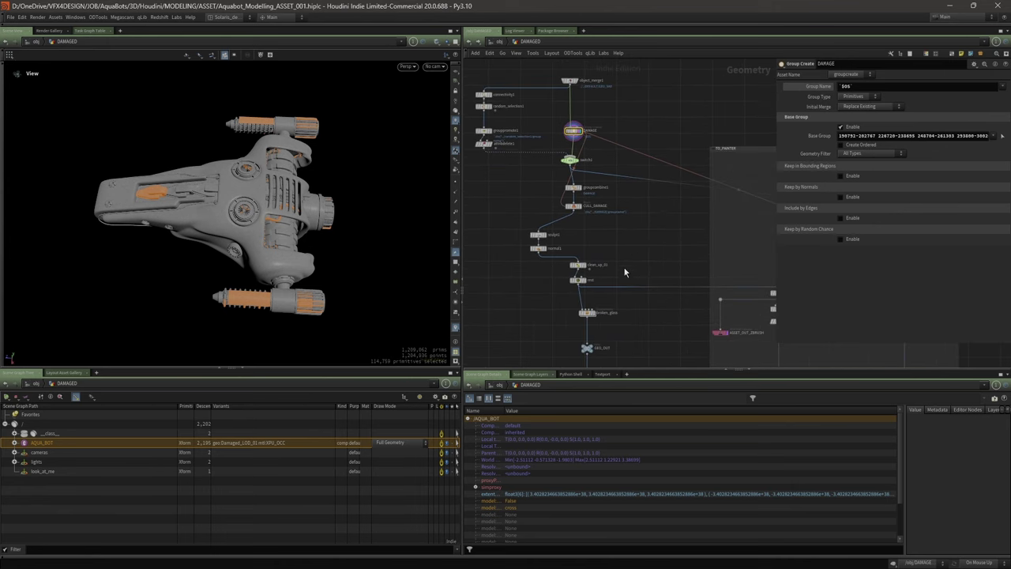
pyautogui.scroll(3, 588, 279)
pyautogui.moveTo(581, 288)
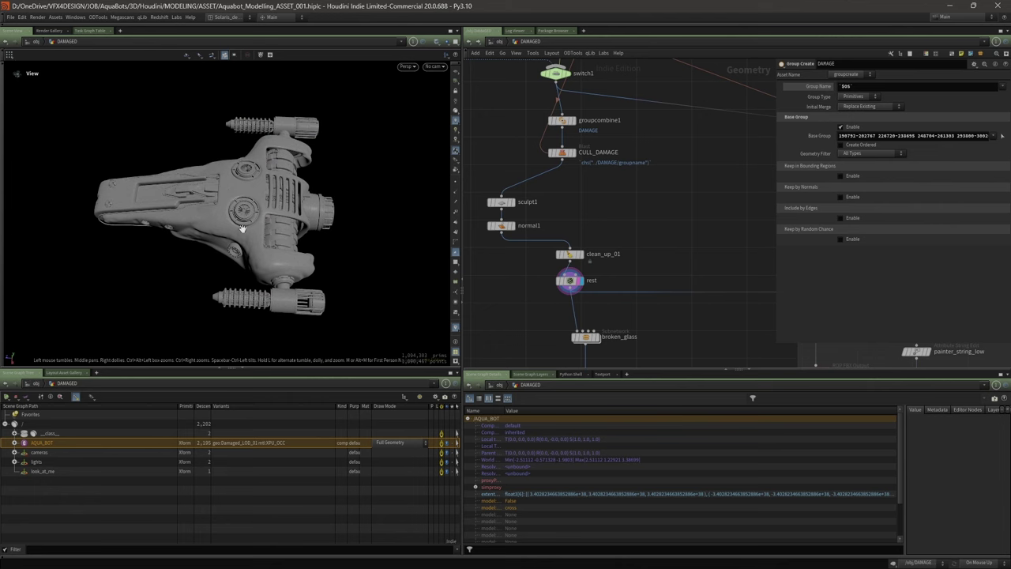
pyautogui.moveTo(536, 309); pyautogui.dragTo(545, 301, button='middle')
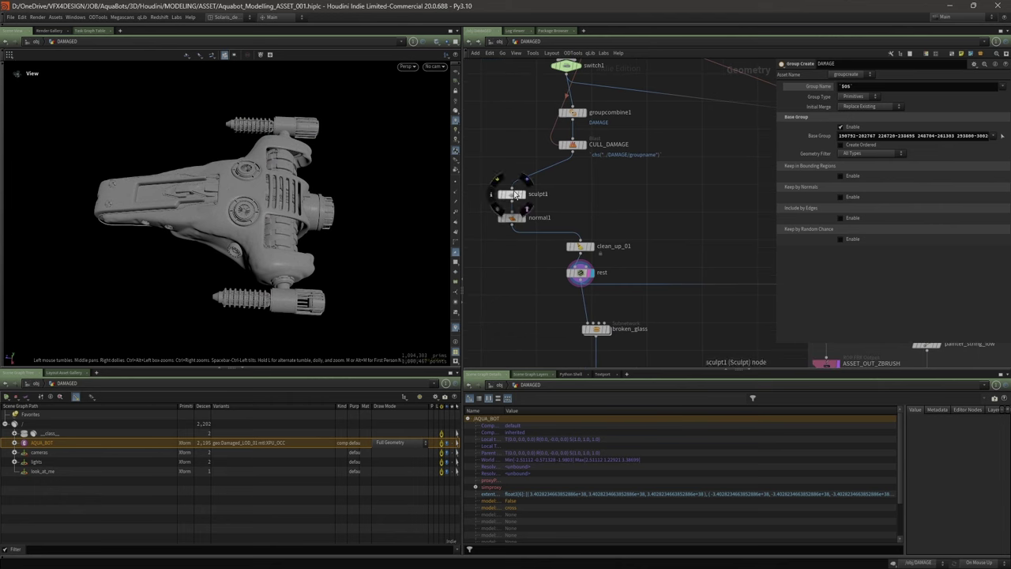
# - Select sculpt1 and examine the sculpted dents along the ship's hull from several angles
pyautogui.click(511, 194)
pyautogui.moveTo(212, 208); pyautogui.dragTo(260, 164)
pyautogui.moveTo(203, 229); pyautogui.dragTo(358, 201, button='right')
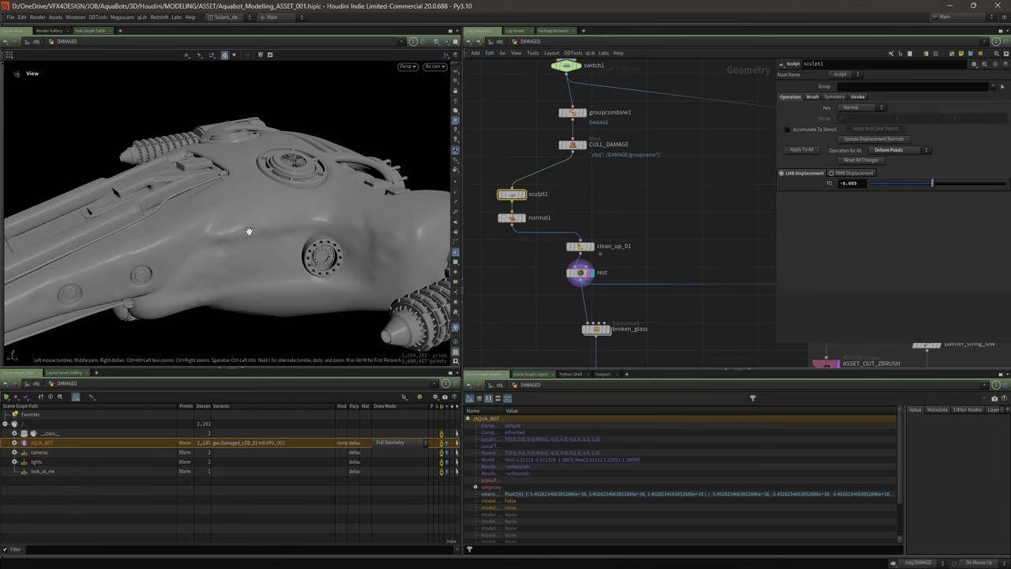
pyautogui.moveTo(249, 230)
pyautogui.mouseDown()
pyautogui.moveTo(283, 249)
pyautogui.moveTo(309, 138)
pyautogui.moveTo(292, 183)
pyautogui.moveTo(248, 225)
pyautogui.mouseUp()
pyautogui.moveTo(248, 224); pyautogui.dragTo(214, 212, button='right')
pyautogui.moveTo(213, 212); pyautogui.dragTo(299, 155)
pyautogui.scroll(3, 327, 113)
pyautogui.moveTo(300, 156); pyautogui.dragTo(232, 198, button='right')
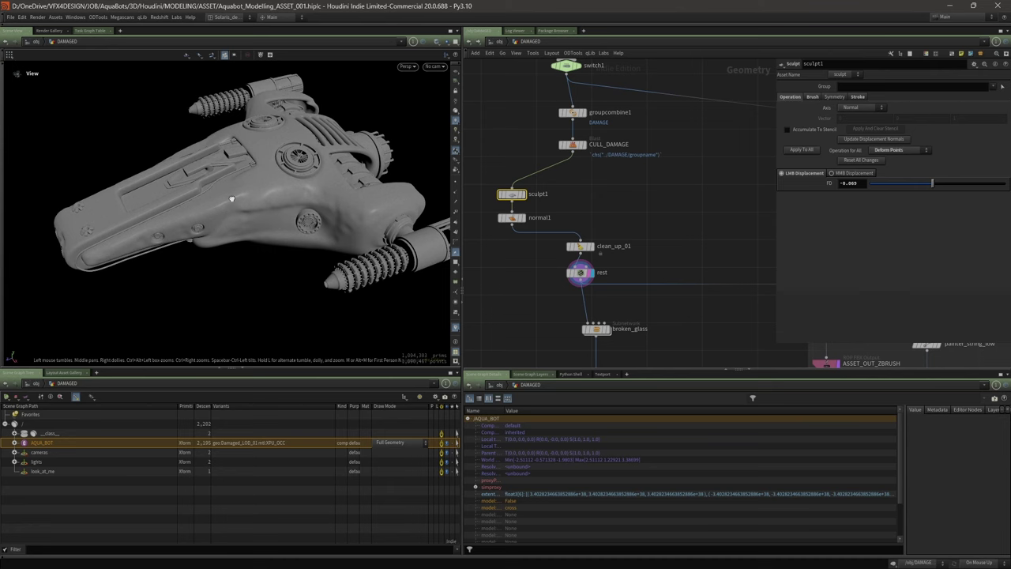
pyautogui.moveTo(232, 198); pyautogui.dragTo(290, 187)
pyautogui.moveTo(290, 185); pyautogui.dragTo(257, 191, button='middle')
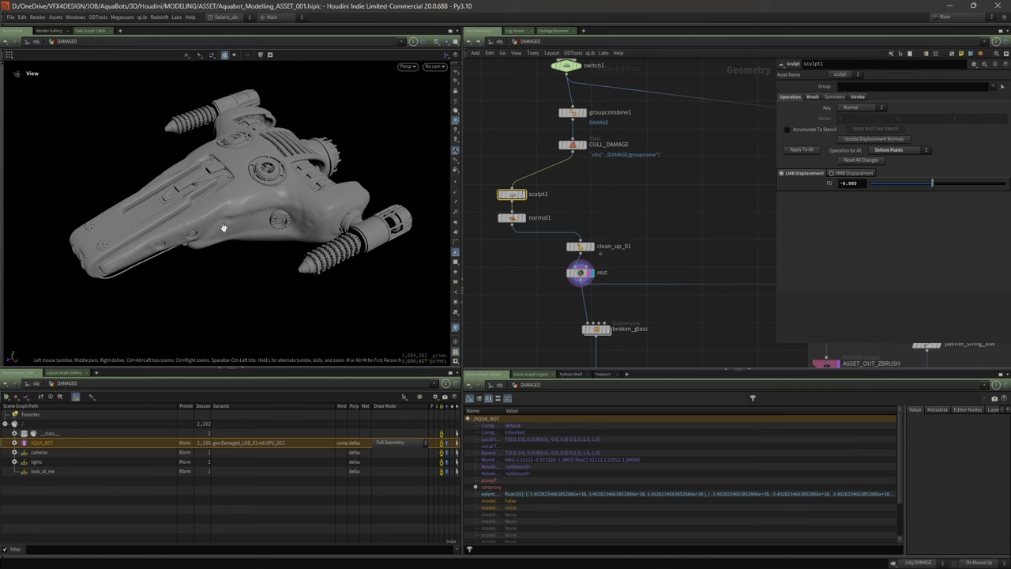
pyautogui.moveTo(495, 167); pyautogui.dragTo(503, 168, button='middle')
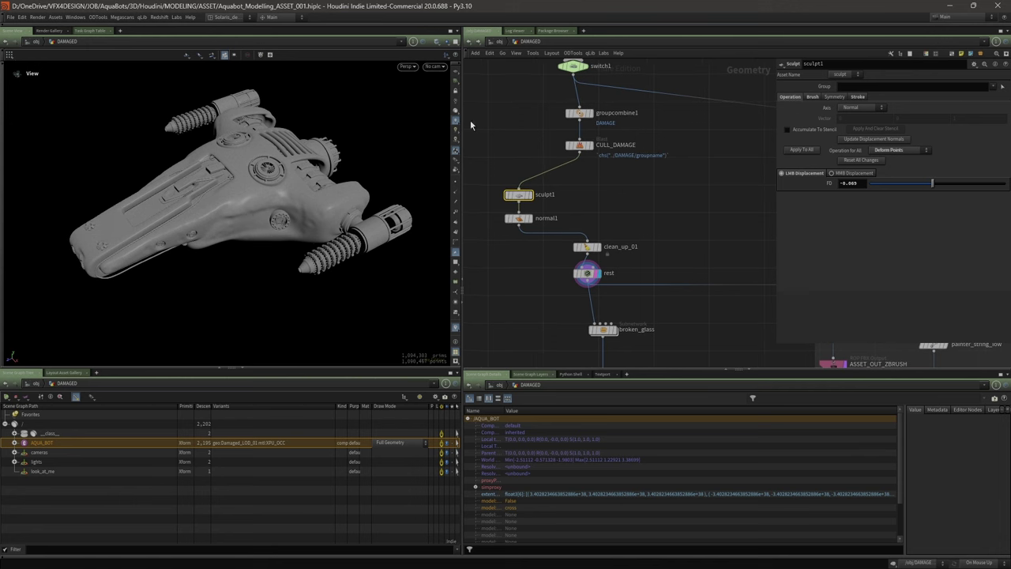
pyautogui.moveTo(247, 209)
pyautogui.mouseDown()
pyautogui.moveTo(269, 189)
pyautogui.moveTo(262, 208)
pyautogui.moveTo(242, 162)
pyautogui.moveTo(295, 140)
pyautogui.moveTo(274, 206)
pyautogui.moveTo(282, 169)
pyautogui.moveTo(239, 204)
pyautogui.mouseUp()
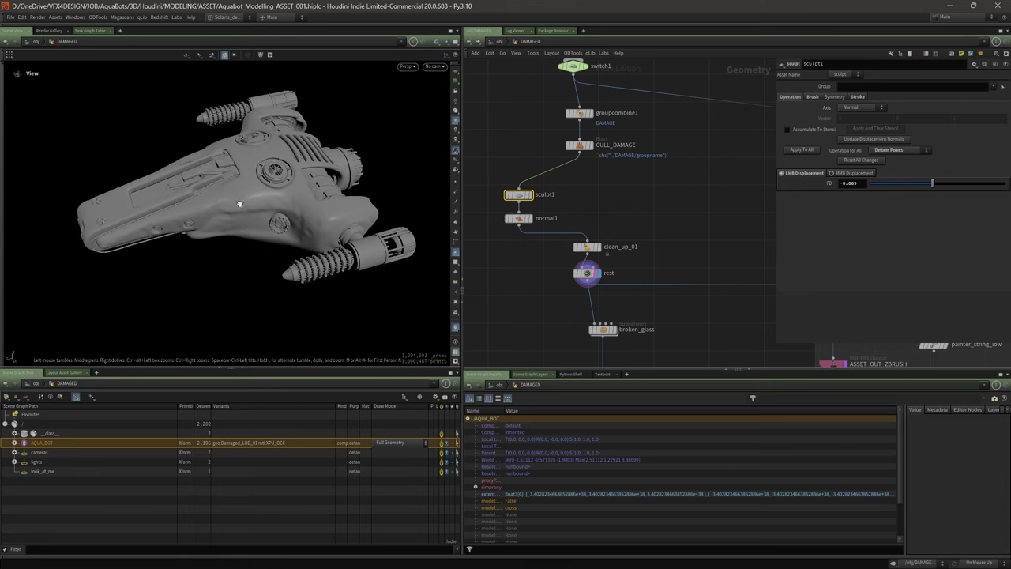
# - Select and display clean_up_01, and open its node information to read the attributes and groups it keeps
pyautogui.moveTo(523, 273); pyautogui.dragTo(529, 189, button='middle')
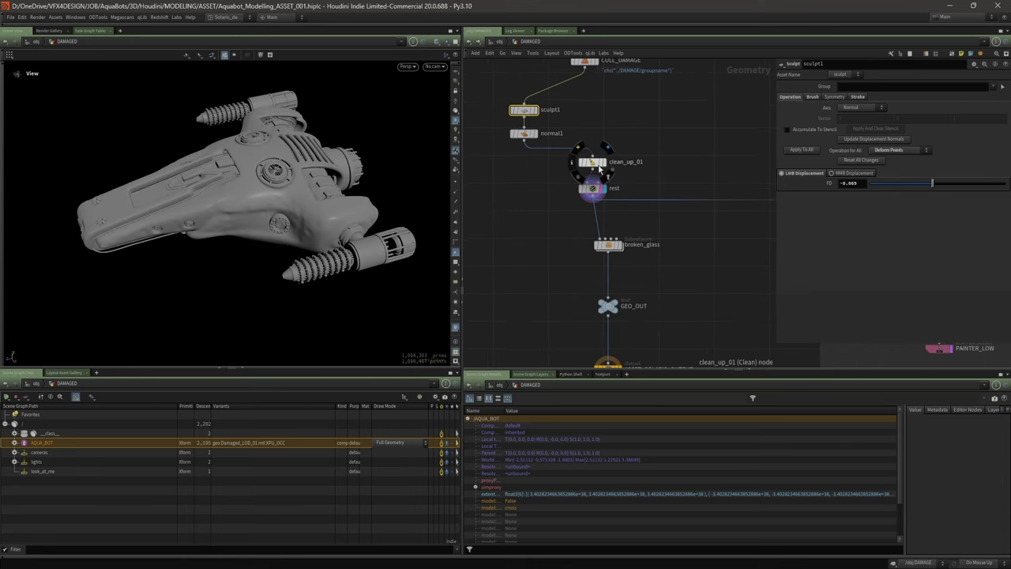
pyautogui.click(597, 163)
pyautogui.scroll(2, 604, 163)
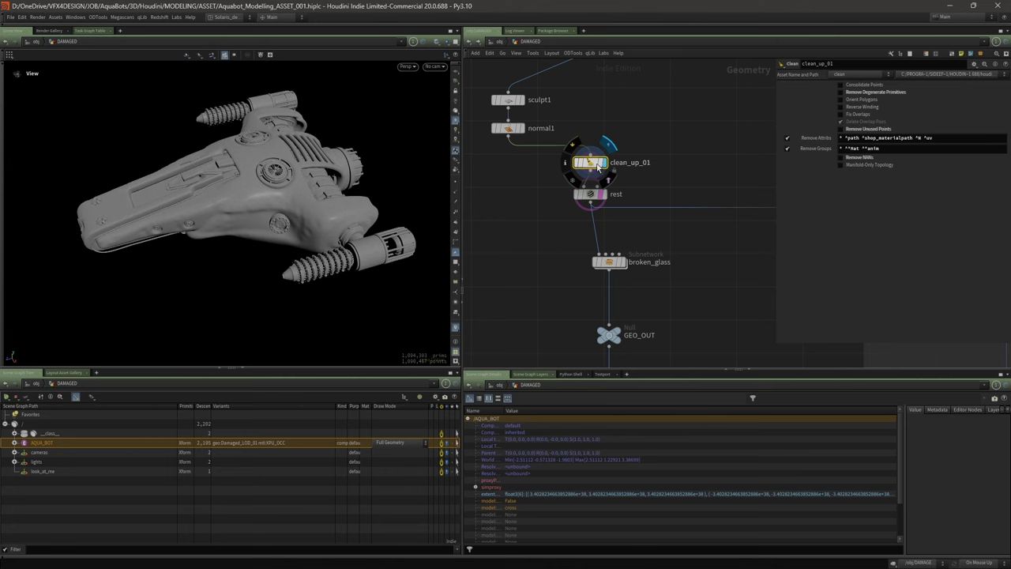
pyautogui.middleClick(590, 165)
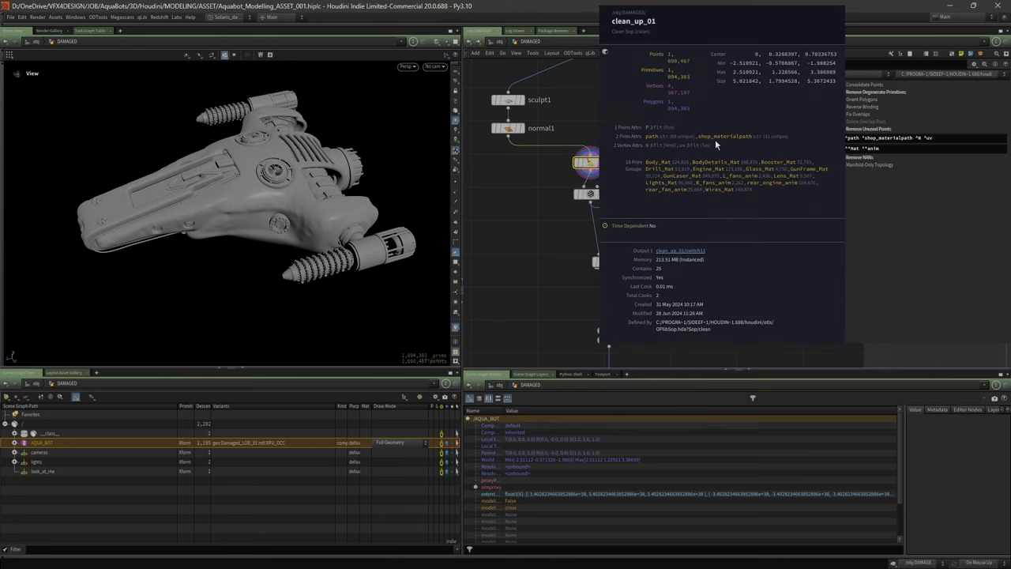
# - Select and display the rest node, and examine the ship's round glass dome up close
pyautogui.moveTo(529, 233); pyautogui.dragTo(524, 214, button='middle')
pyautogui.scroll(3, 609, 229)
pyautogui.click(573, 150)
pyautogui.click(593, 151)
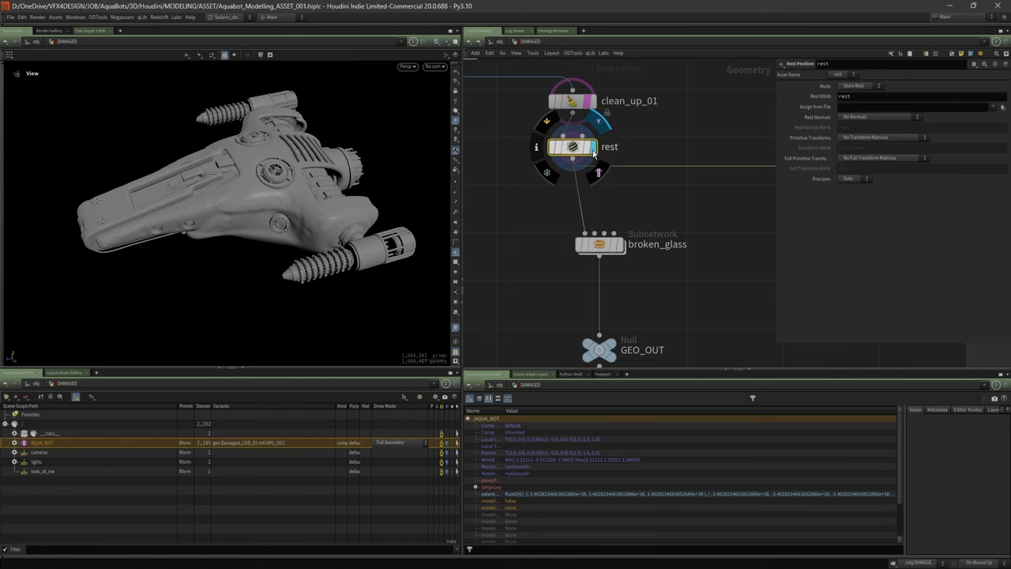
pyautogui.click(590, 150)
pyautogui.scroll(-1, 580, 150)
pyautogui.moveTo(367, 195); pyautogui.dragTo(200, 196)
pyautogui.moveTo(201, 196); pyautogui.dragTo(313, 180, button='right')
pyautogui.moveTo(238, 246); pyautogui.dragTo(308, 250)
pyautogui.scroll(-3, 551, 269)
pyautogui.moveTo(162, 223); pyautogui.dragTo(334, 206)
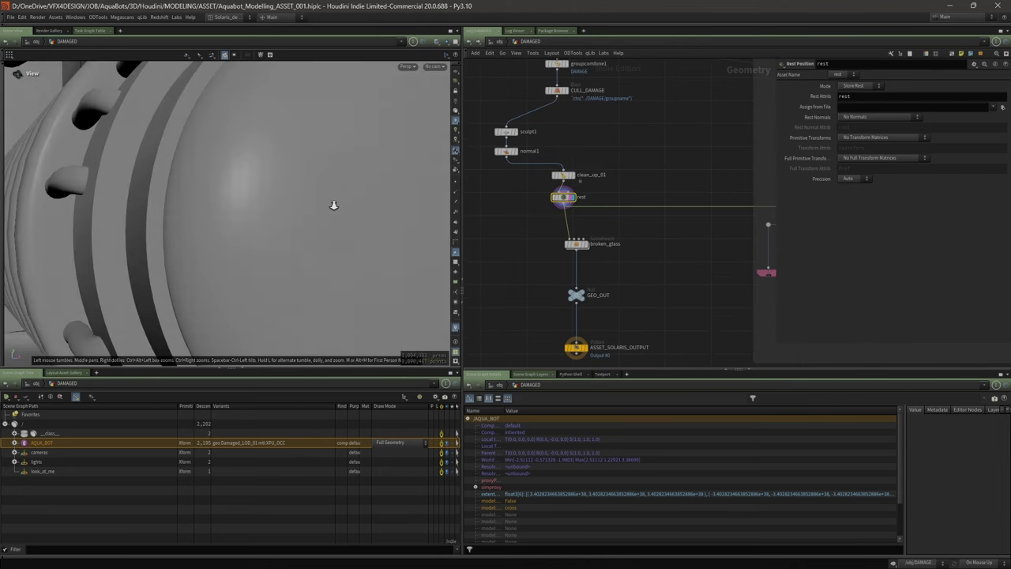
pyautogui.moveTo(333, 206); pyautogui.dragTo(310, 201, button='right')
# - Select and display the broken_glass subnetwork and view the glass dome from the front
pyautogui.click(587, 247)
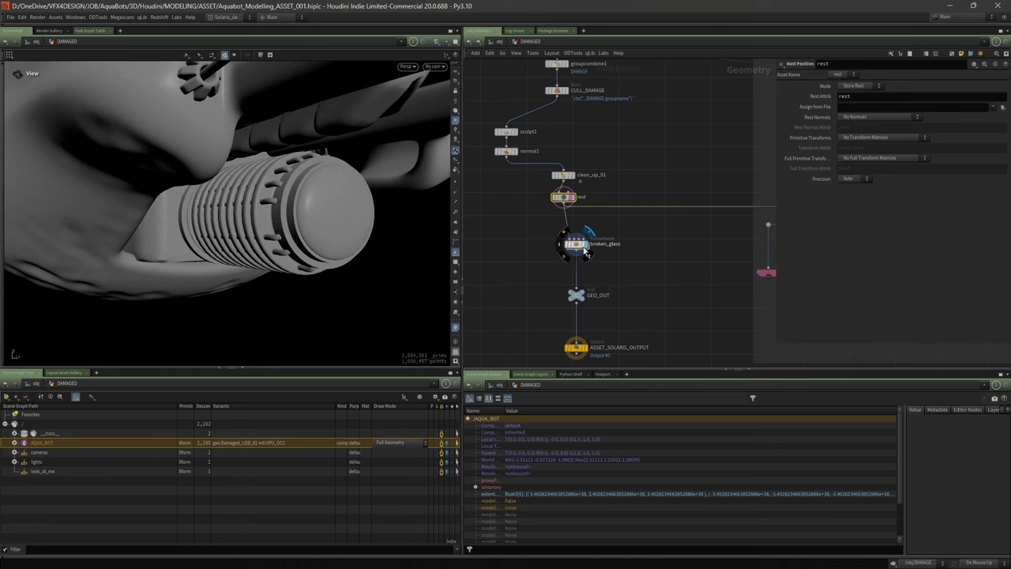
pyautogui.click(584, 249)
pyautogui.moveTo(332, 237); pyautogui.dragTo(249, 224)
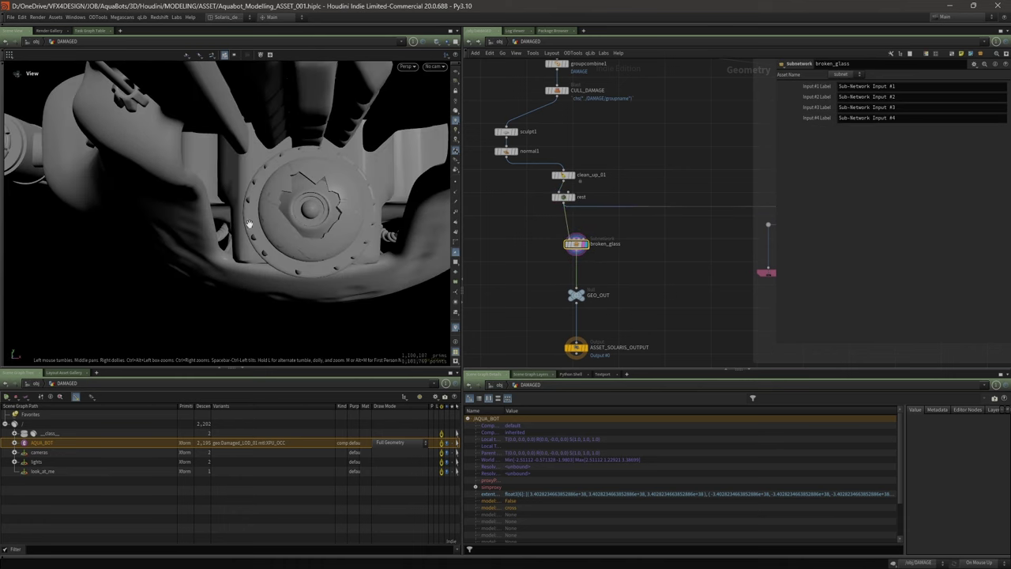
# - Enter the broken_glass subnetwork and display the results of scatter1 and measure_curvature1
pyautogui.doubleClick(564, 245)
pyautogui.moveTo(659, 158); pyautogui.dragTo(551, 158, button='middle')
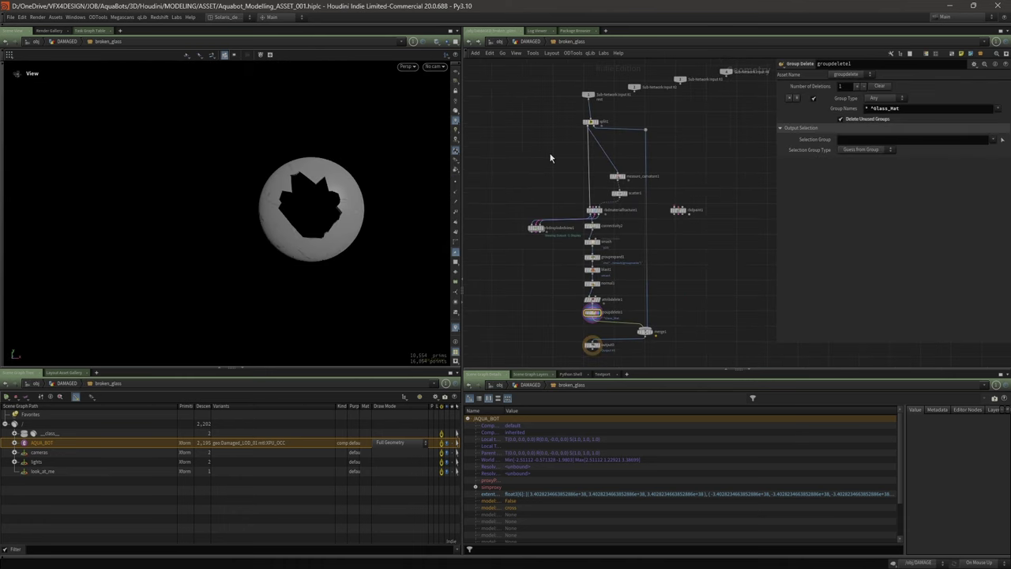
pyautogui.scroll(5, 643, 180)
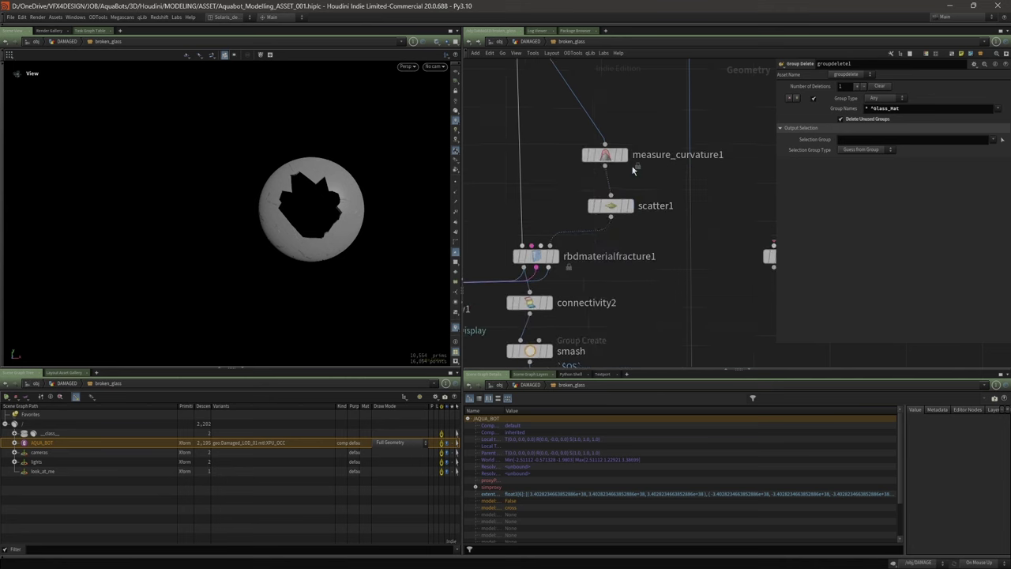
pyautogui.click(629, 207)
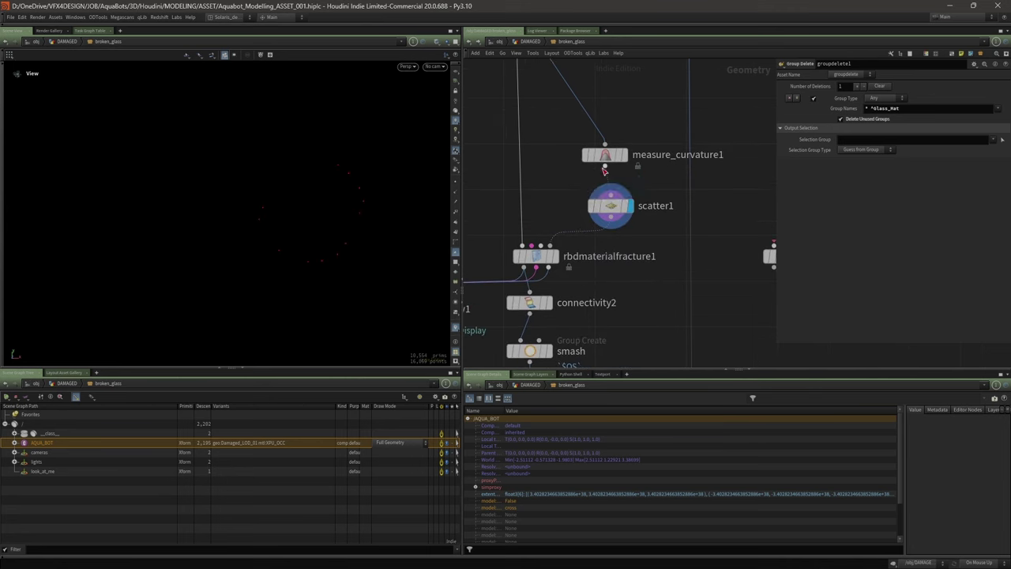
pyautogui.click(623, 154)
pyautogui.moveTo(553, 190); pyautogui.dragTo(564, 151, button='middle')
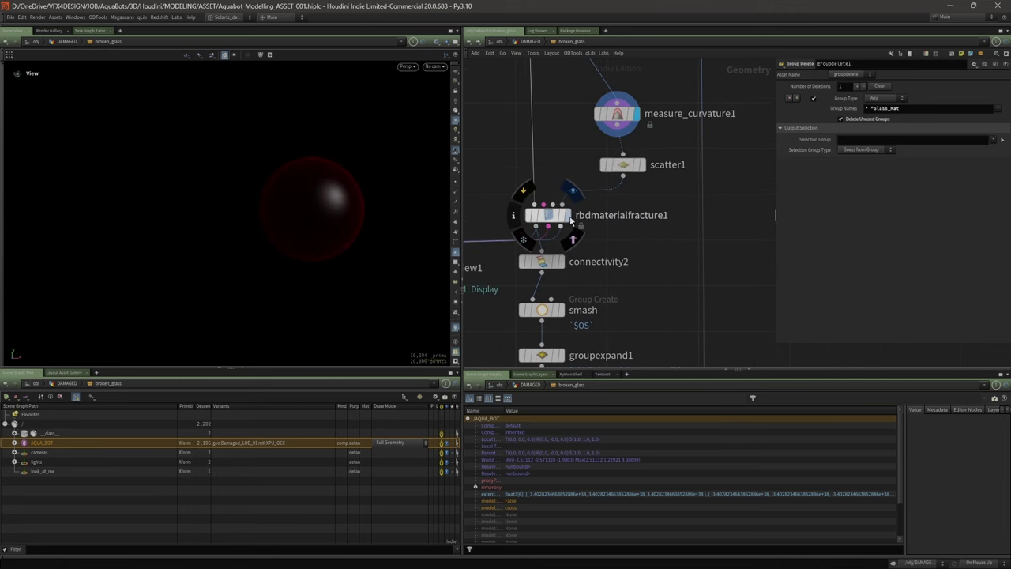
# - Display the rbdmaterialfracture1 result and the exploded glass pieces from rbdexplodedview1
pyautogui.click(570, 218)
pyautogui.scroll(-4, 514, 201)
pyautogui.moveTo(499, 231); pyautogui.dragTo(561, 184, button='middle')
pyautogui.scroll(2, 555, 184)
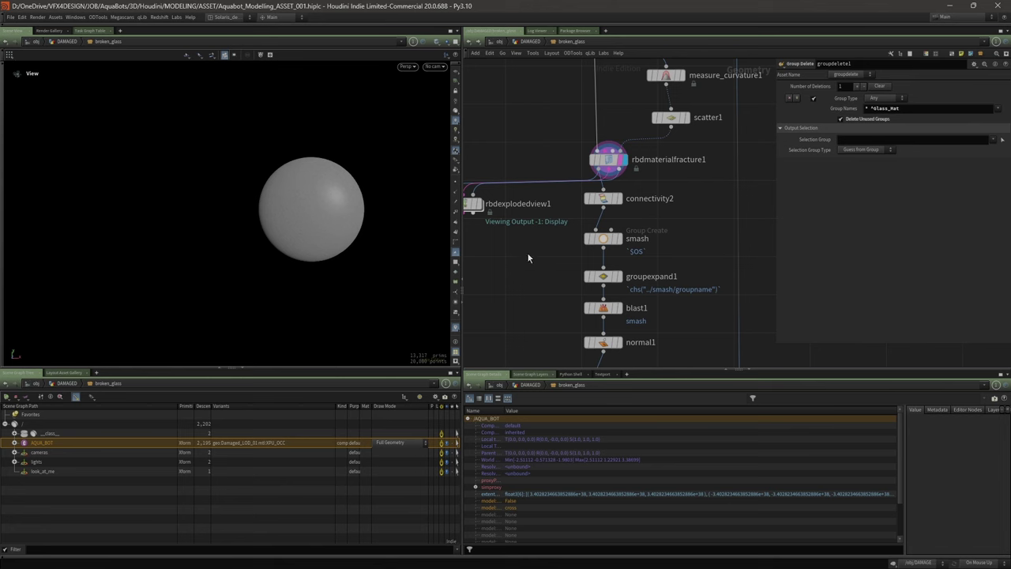
pyautogui.moveTo(528, 258); pyautogui.dragTo(556, 254, button='middle')
pyautogui.click(504, 201)
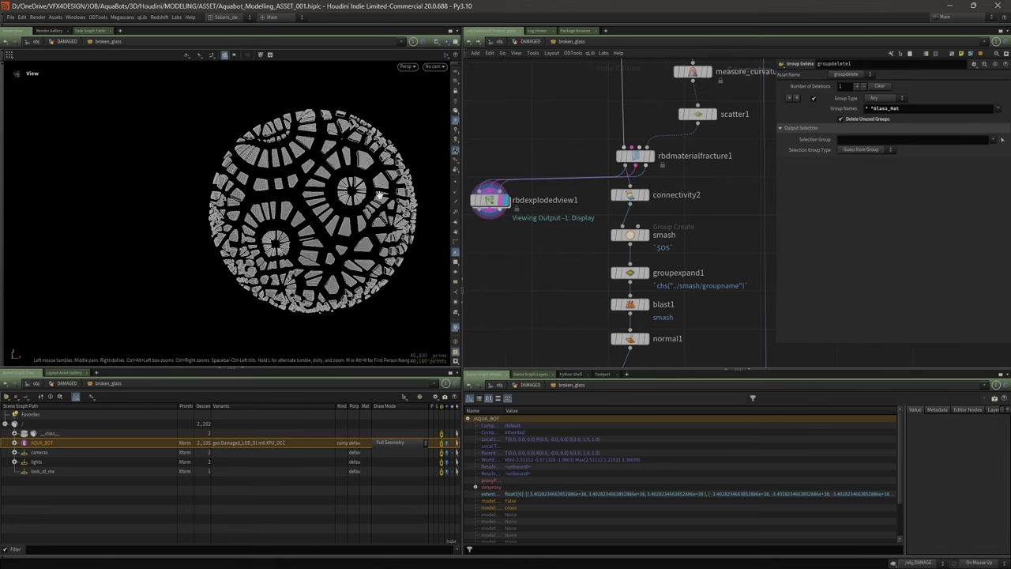
# - Display connectivity2 and the smash group, and select smash to check its bounding sphere on the glass
pyautogui.click(644, 194)
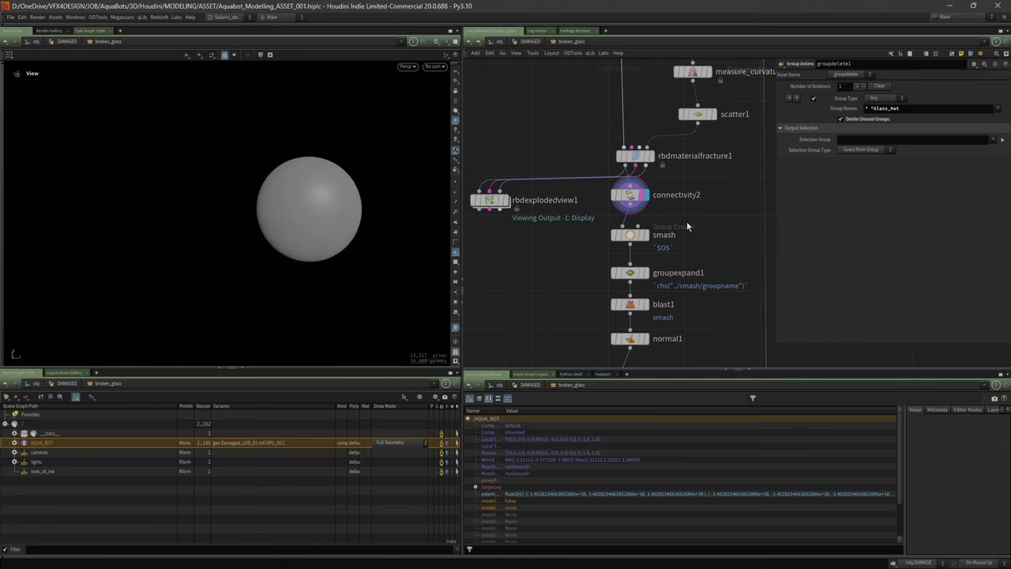
pyautogui.moveTo(686, 222); pyautogui.dragTo(662, 199, button='middle')
pyautogui.click(619, 211)
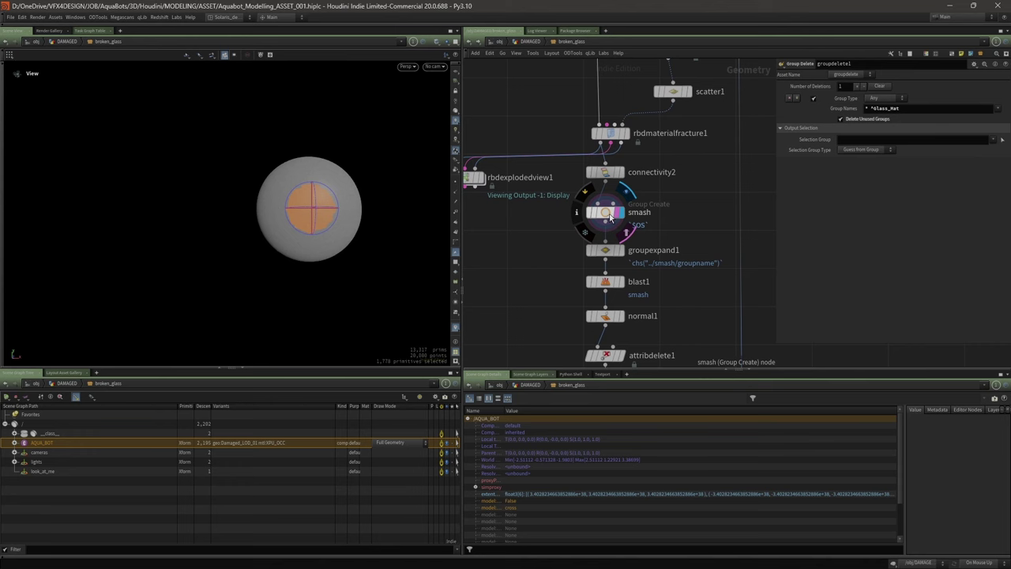
pyautogui.click(607, 213)
pyautogui.moveTo(395, 201); pyautogui.dragTo(371, 213)
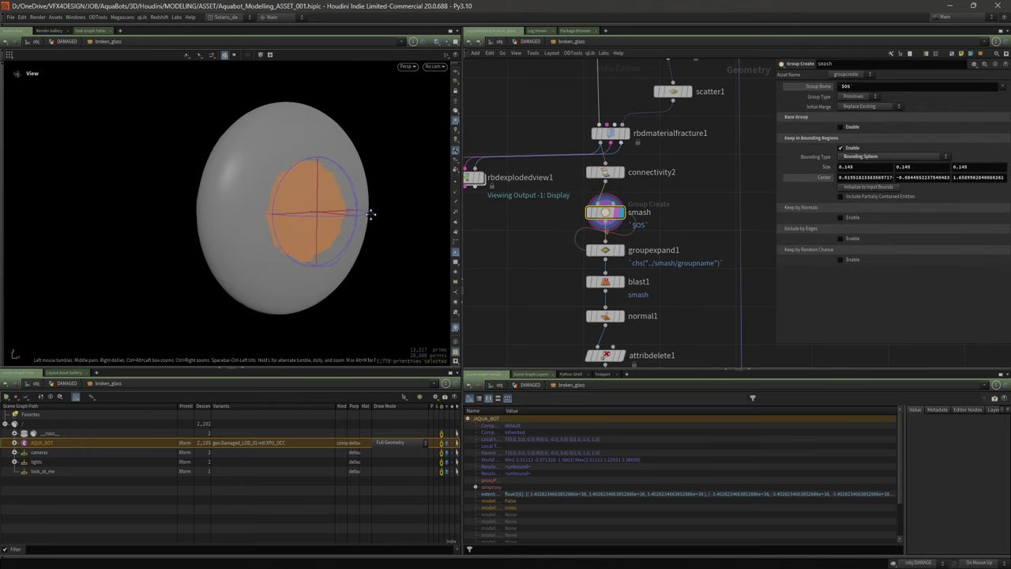
pyautogui.scroll(1, 534, 256)
# - Display the expanded smash group from groupexpand1 and the hole that blast1 cuts in the glass
pyautogui.click(647, 250)
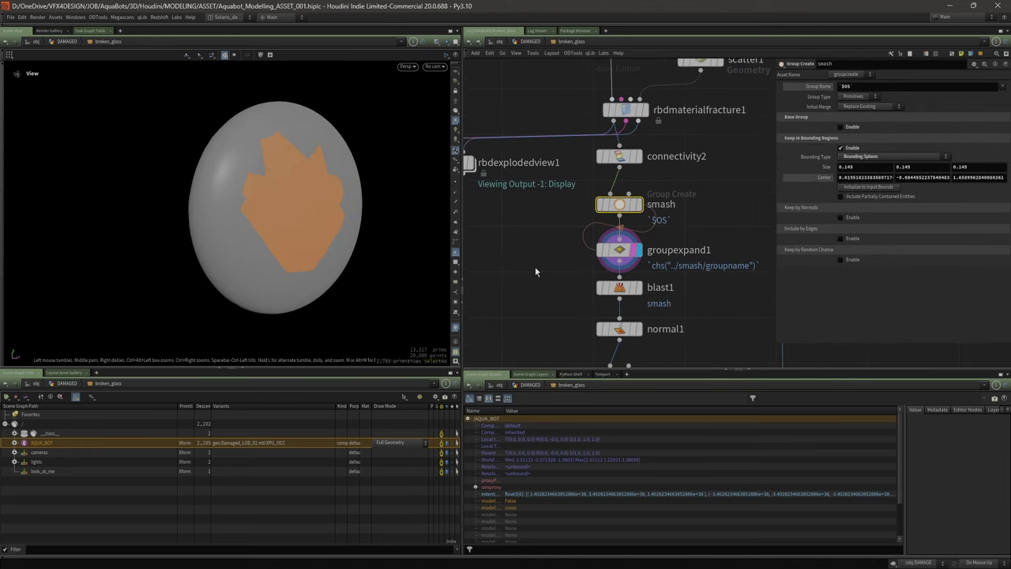
pyautogui.moveTo(534, 272); pyautogui.dragTo(523, 175, button='middle')
pyautogui.click(627, 191)
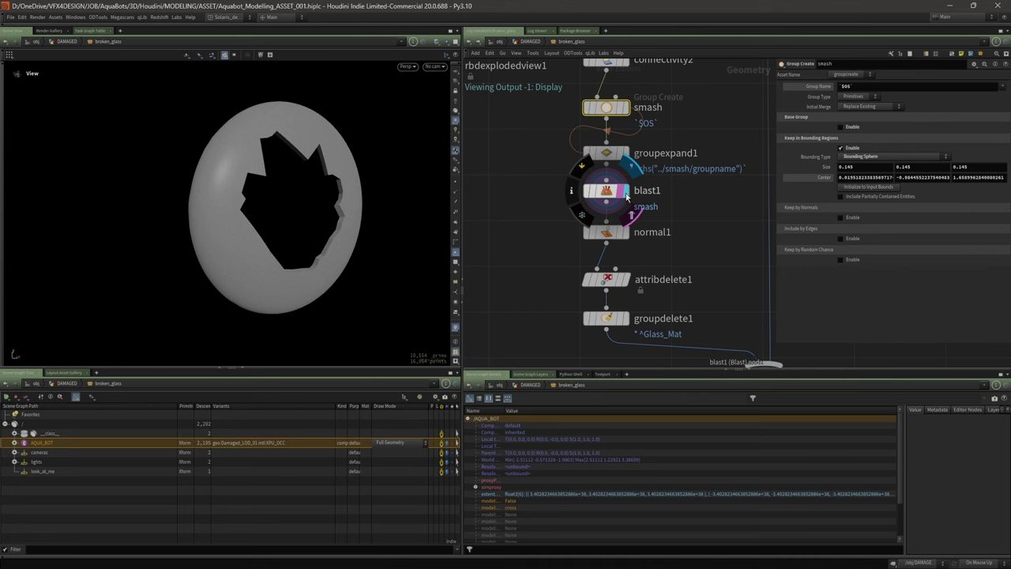
# - Select blast1 and inspect the edges of the hole in the glass in wireframe and shaded display
pyautogui.click(609, 192)
pyautogui.moveTo(705, 189); pyautogui.dragTo(695, 194, button='middle')
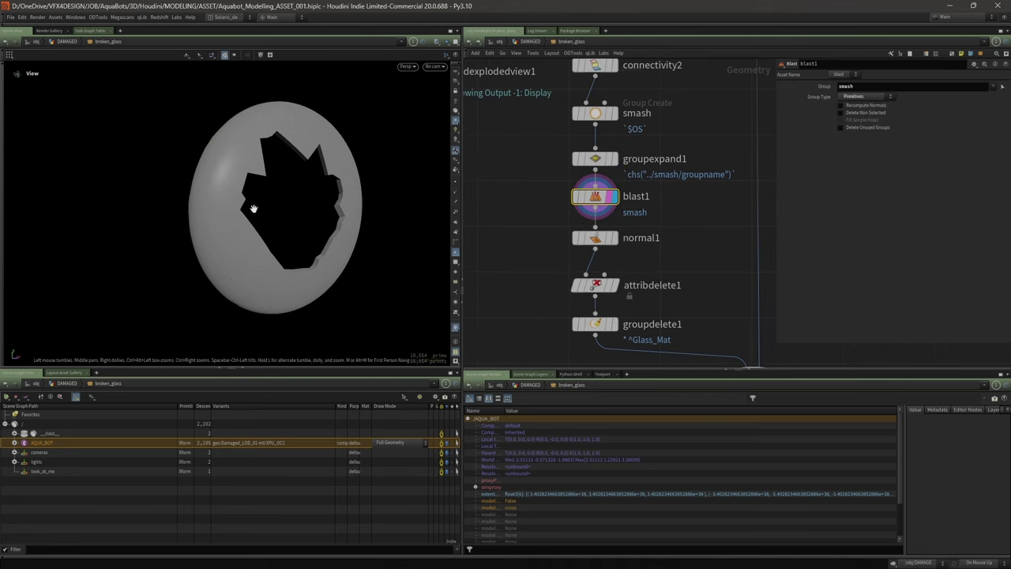
pyautogui.press('w')
pyautogui.press('w')
pyautogui.moveTo(392, 244)
pyautogui.mouseDown()
pyautogui.moveTo(335, 176)
pyautogui.moveTo(292, 192)
pyautogui.moveTo(385, 236)
pyautogui.mouseUp()
pyautogui.moveTo(530, 260); pyautogui.dragTo(493, 199, button='middle')
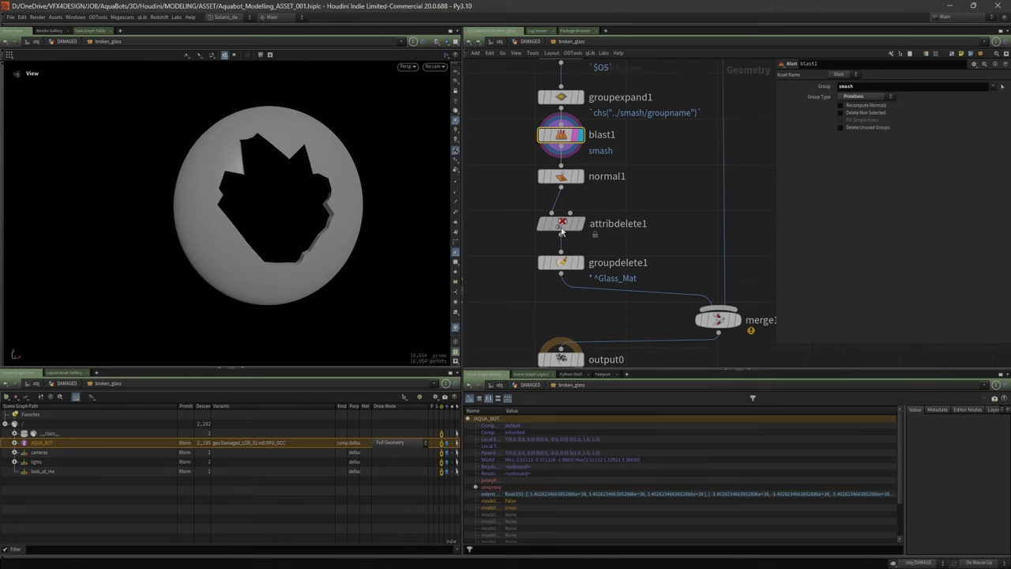
# - Select attribdelete1 to check which point, vertex and primitive attributes it removes, and view the cut glass from the side
pyautogui.click(569, 228)
pyautogui.scroll(-2, 570, 231)
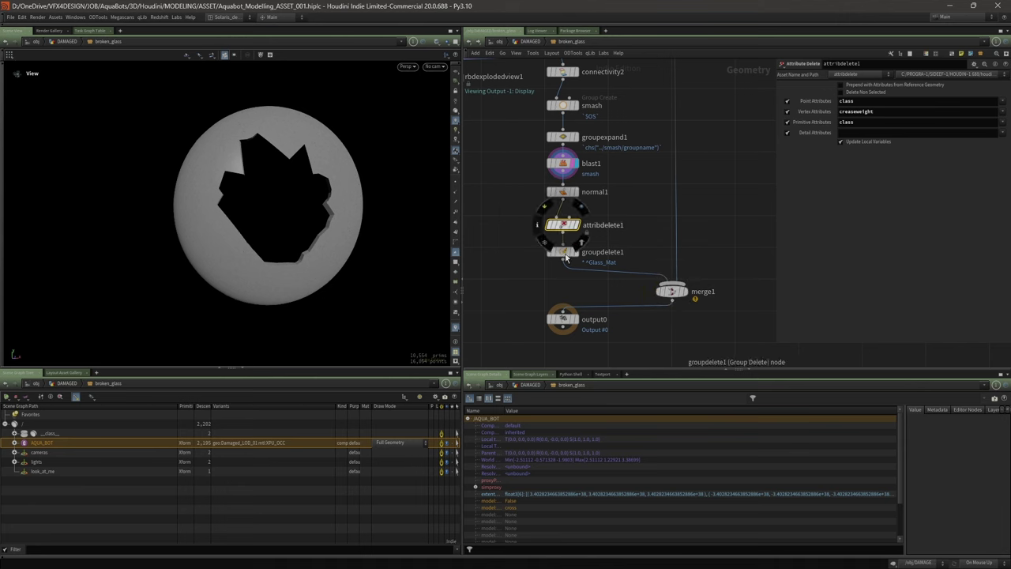
pyautogui.scroll(-3, 535, 168)
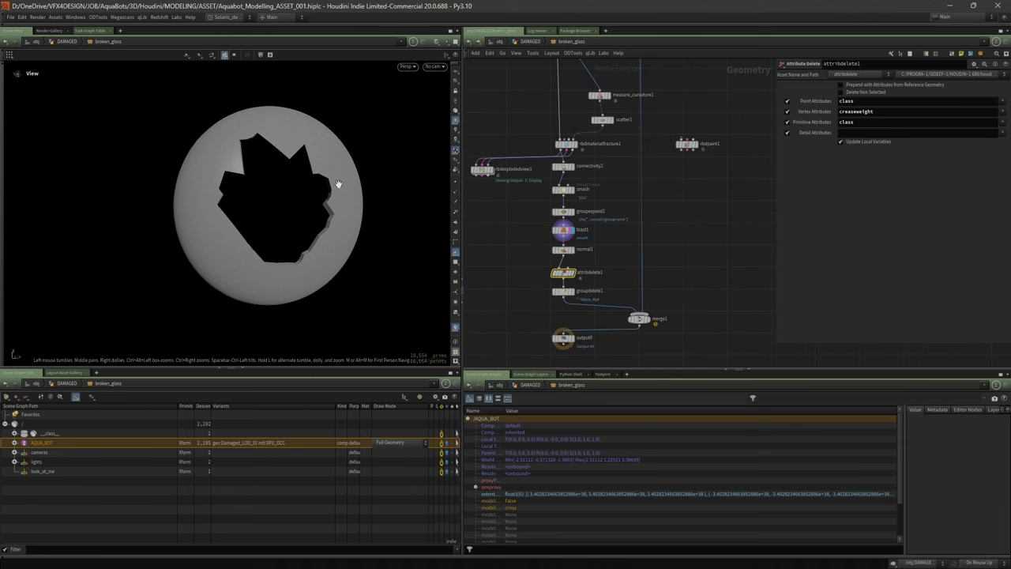
pyautogui.moveTo(338, 184); pyautogui.dragTo(273, 168)
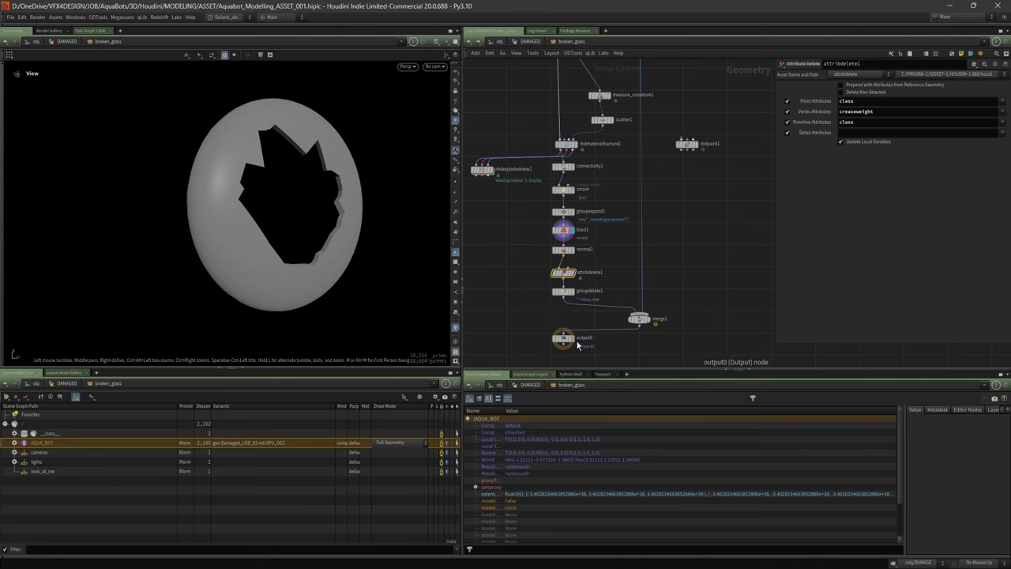
# - Display output0, check its node information for attributes and groups, and examine the broken lens up close
pyautogui.click(570, 346)
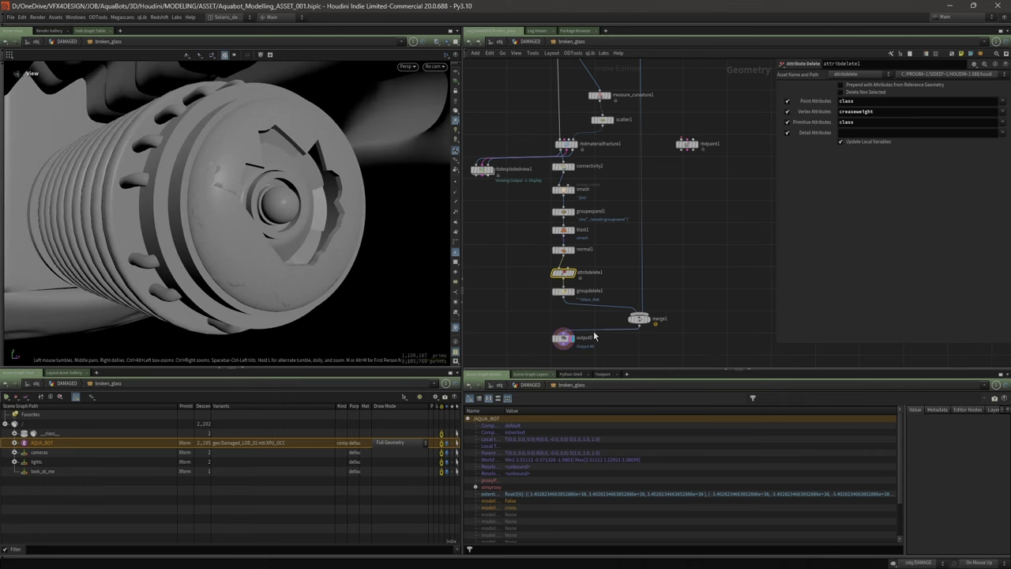
pyautogui.middleClick(569, 339)
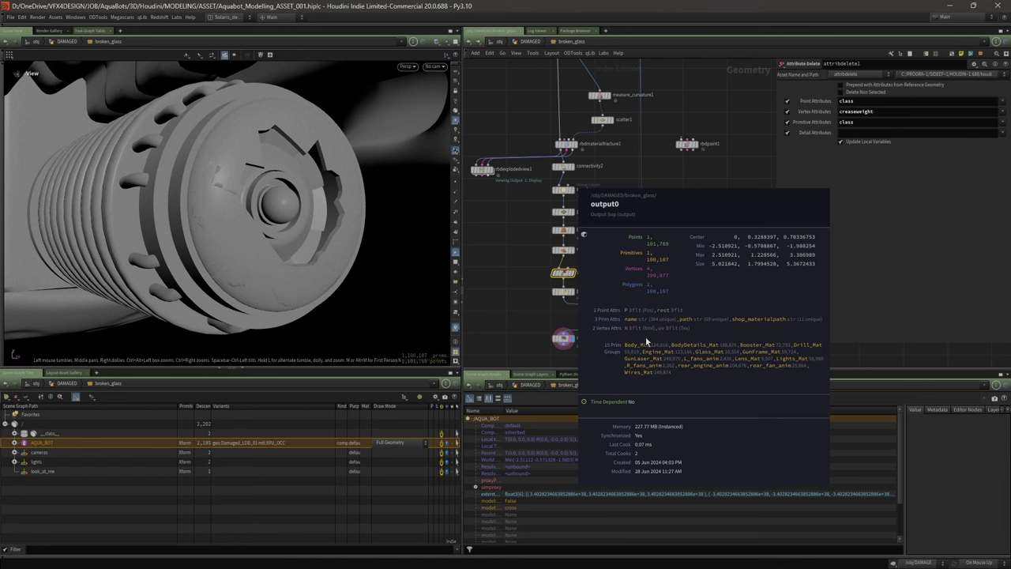
pyautogui.scroll(2, 472, 196)
pyautogui.scroll(1, 395, 173)
pyautogui.moveTo(334, 157)
pyautogui.mouseDown()
pyautogui.moveTo(273, 164)
pyautogui.moveTo(206, 155)
pyautogui.moveTo(264, 166)
pyautogui.moveTo(203, 177)
pyautogui.mouseUp()
pyautogui.scroll(5, 206, 182)
# - Inspect the broken lens assembly's mesh in wireframe, returning to shaded display
pyautogui.press('w')
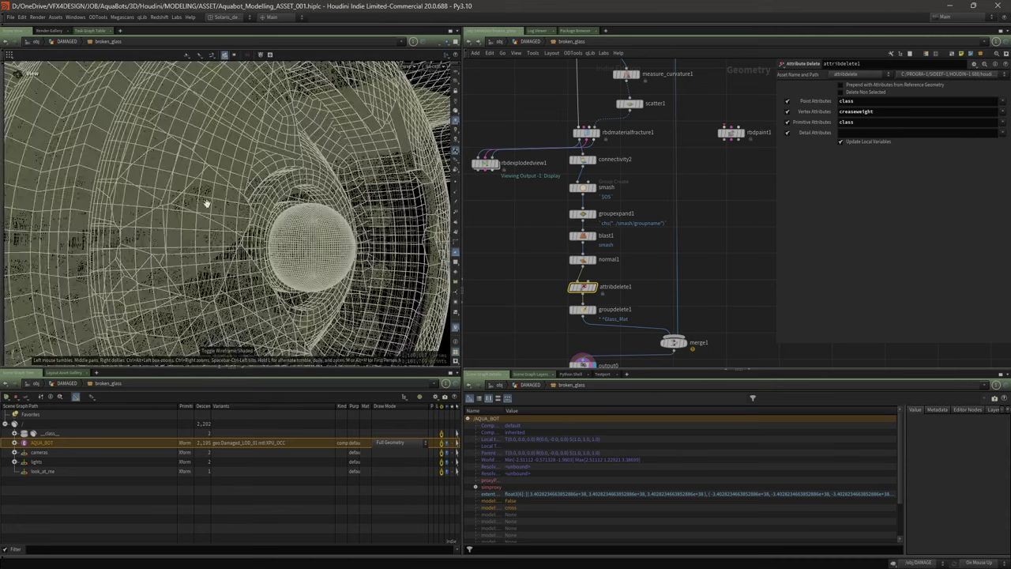
pyautogui.press('w')
pyautogui.press('w')
pyautogui.press('w')
pyautogui.scroll(-5, 206, 219)
pyautogui.moveTo(186, 219); pyautogui.dragTo(312, 199)
# - Return to the DAMAGED network and view the whole damaged robot from several angles
pyautogui.press('u')
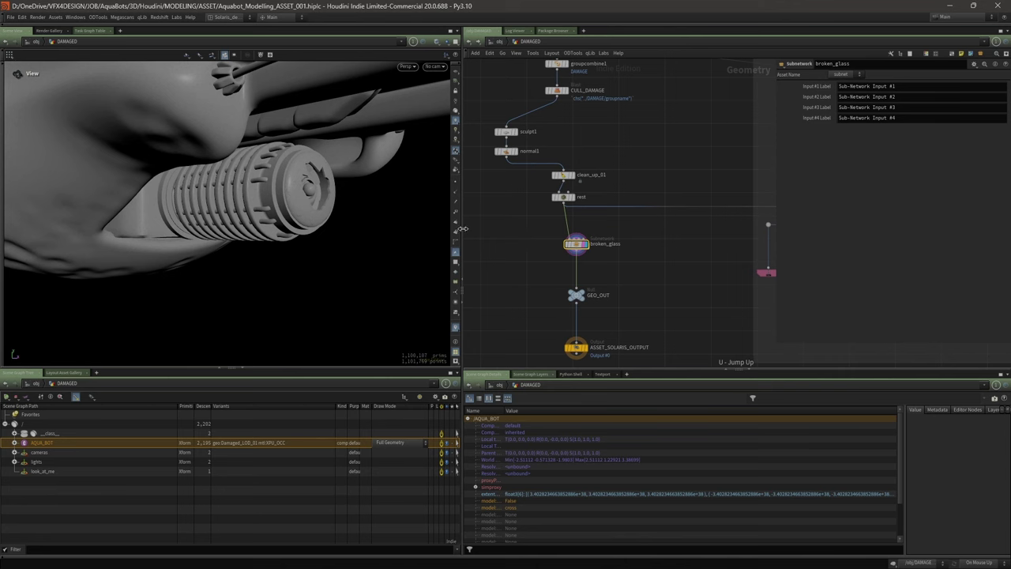
pyautogui.moveTo(190, 231); pyautogui.dragTo(150, 237)
pyautogui.scroll(-4, 150, 237)
pyautogui.moveTo(265, 167); pyautogui.dragTo(315, 222)
pyautogui.moveTo(316, 236); pyautogui.dragTo(276, 171)
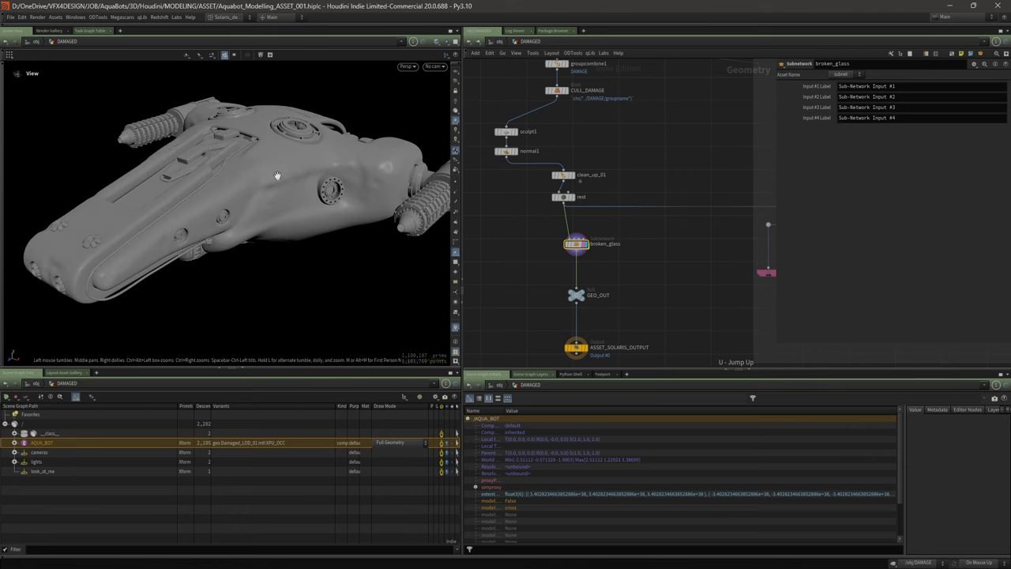
# - Select the boxed Painter export nodes beside the main DAMAGED chain
pyautogui.scroll(-3, 630, 197)
pyautogui.moveTo(659, 276); pyautogui.dragTo(569, 280, button='middle')
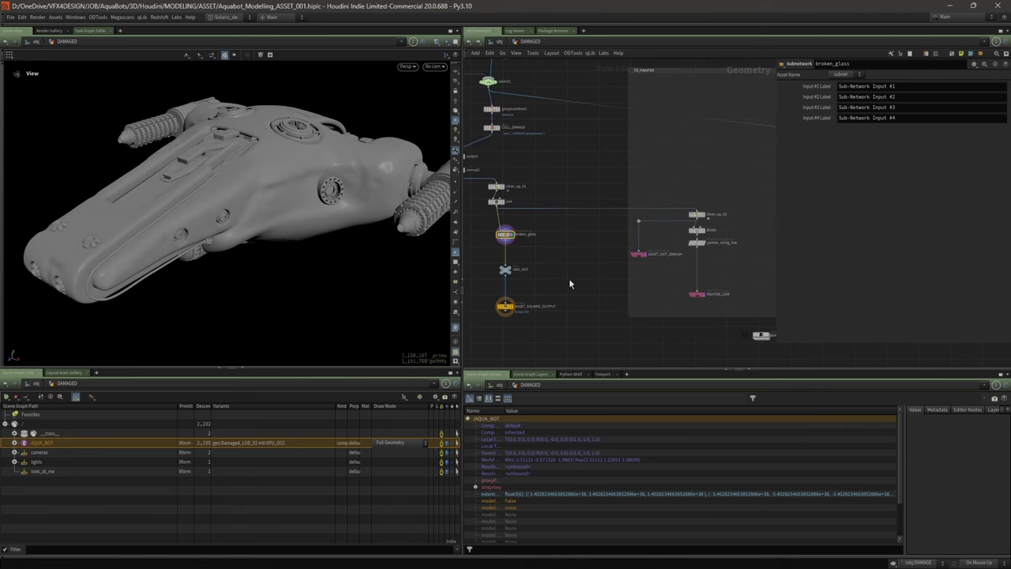
pyautogui.scroll(-3, 569, 278)
pyautogui.moveTo(589, 118); pyautogui.dragTo(766, 329)
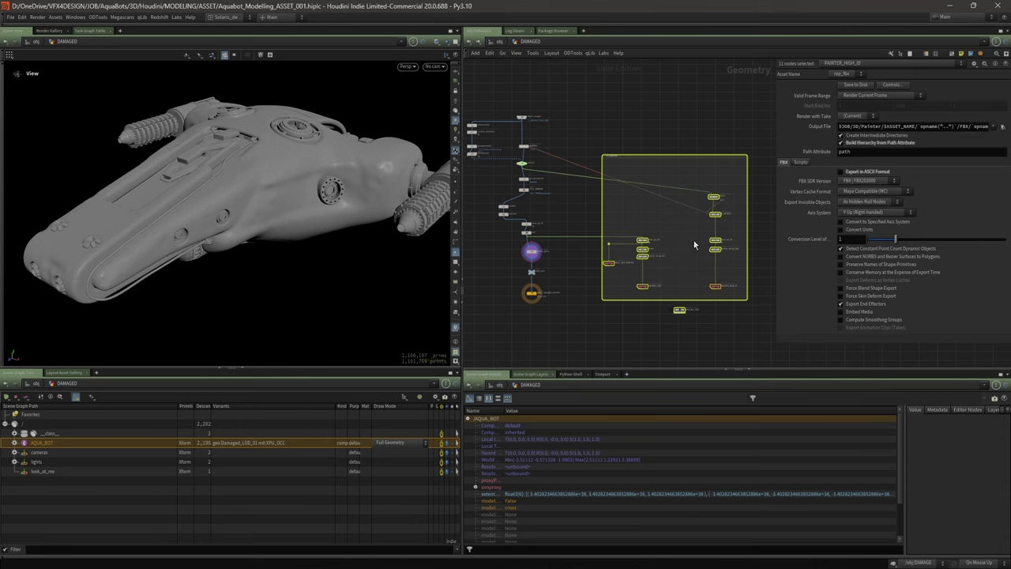
# - Go up to the object level and select the DEFAULT and DAMAGED geometry objects in turn to see their LOD dependencies
pyautogui.press('u')
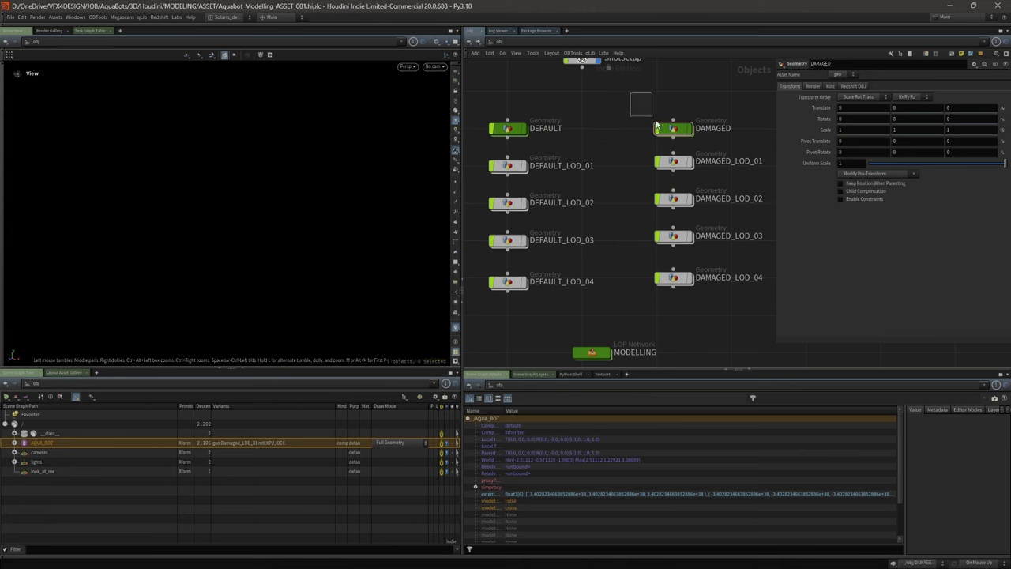
pyautogui.click(510, 129)
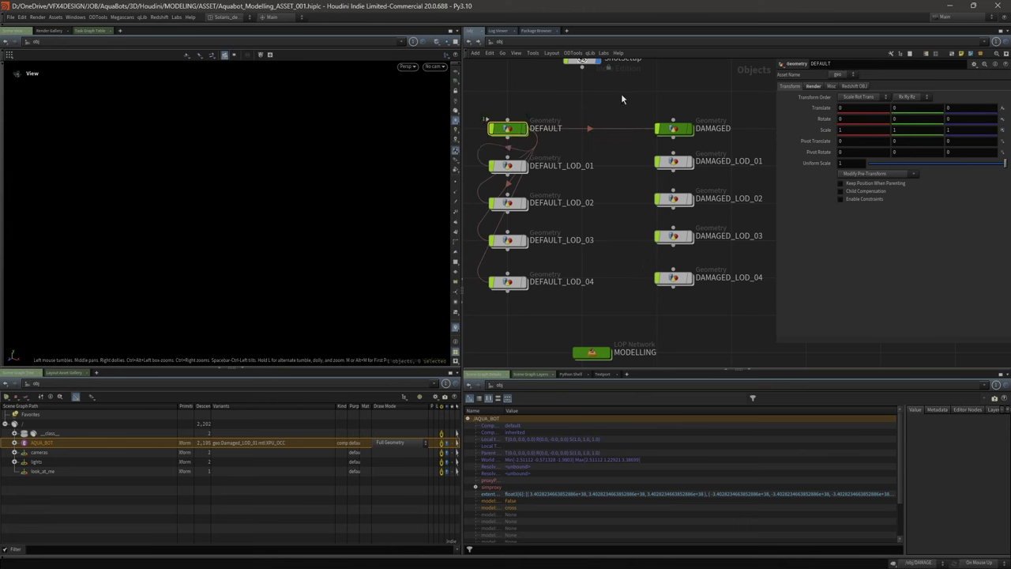
pyautogui.click(672, 129)
# - Enter the MODELLING LOP network and select the Default and Damaged LOD component geometry nodes with componentgeometryvariants
pyautogui.moveTo(624, 332); pyautogui.dragTo(632, 216, button='middle')
pyautogui.scroll(2, 606, 254)
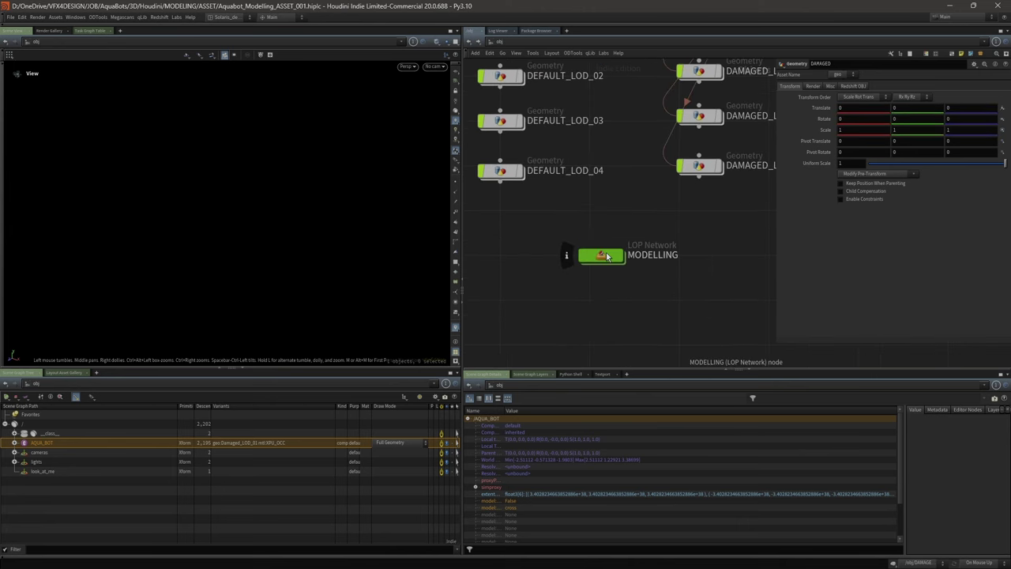
pyautogui.doubleClick(607, 254)
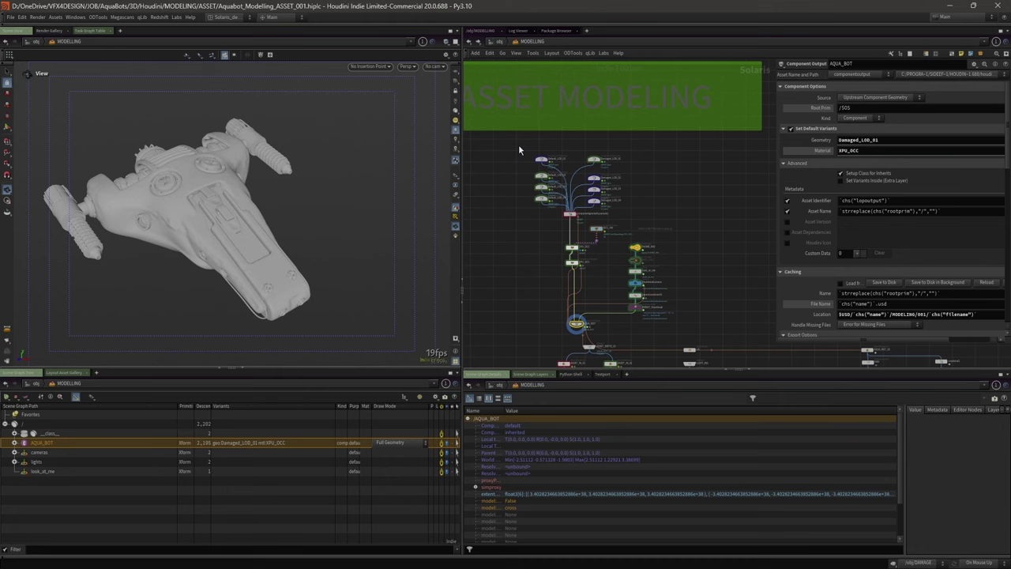
pyautogui.moveTo(519, 144); pyautogui.dragTo(619, 217)
pyautogui.scroll(3, 553, 234)
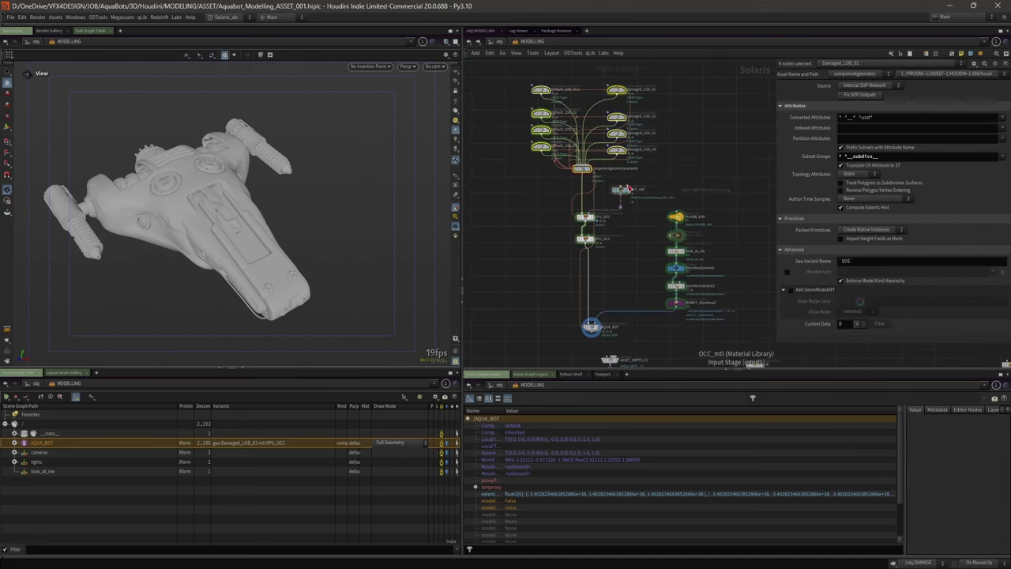
# - Follow the network down from OCC_mtl and select the AQUA_BOT component output to review its default variants and caching settings
pyautogui.scroll(2, 624, 189)
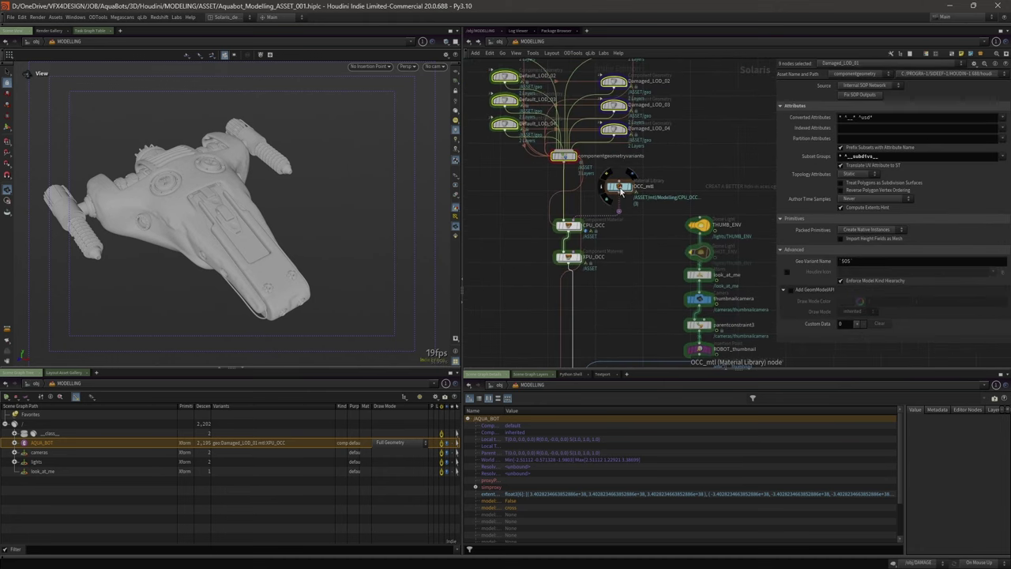
pyautogui.moveTo(610, 321); pyautogui.dragTo(614, 243, button='middle')
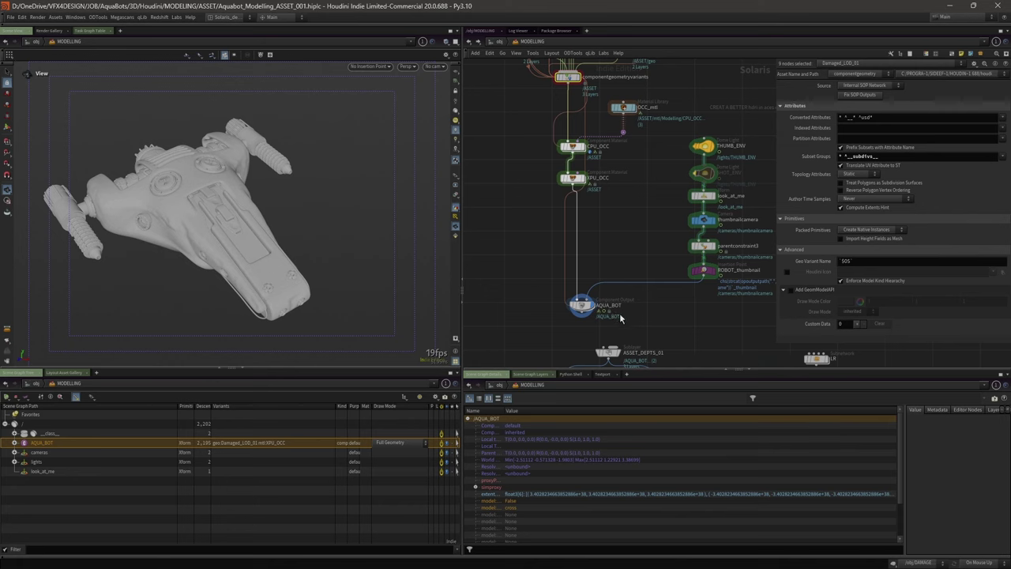
pyautogui.moveTo(620, 318); pyautogui.dragTo(657, 193, button='middle')
pyautogui.click(570, 236)
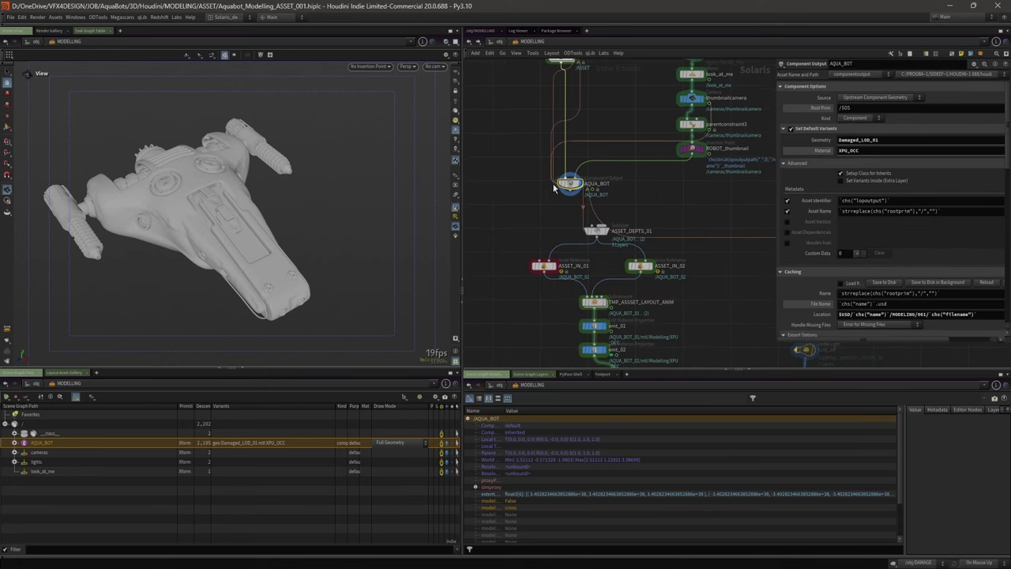
pyautogui.moveTo(544, 218); pyautogui.dragTo(541, 214, button='middle')
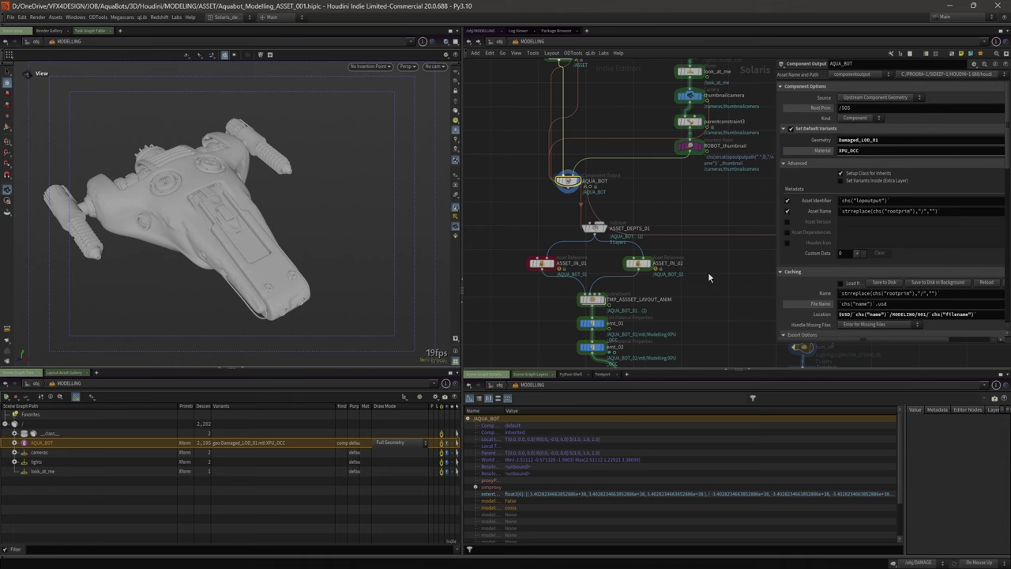
pyautogui.moveTo(556, 204); pyautogui.dragTo(549, 146, button='middle')
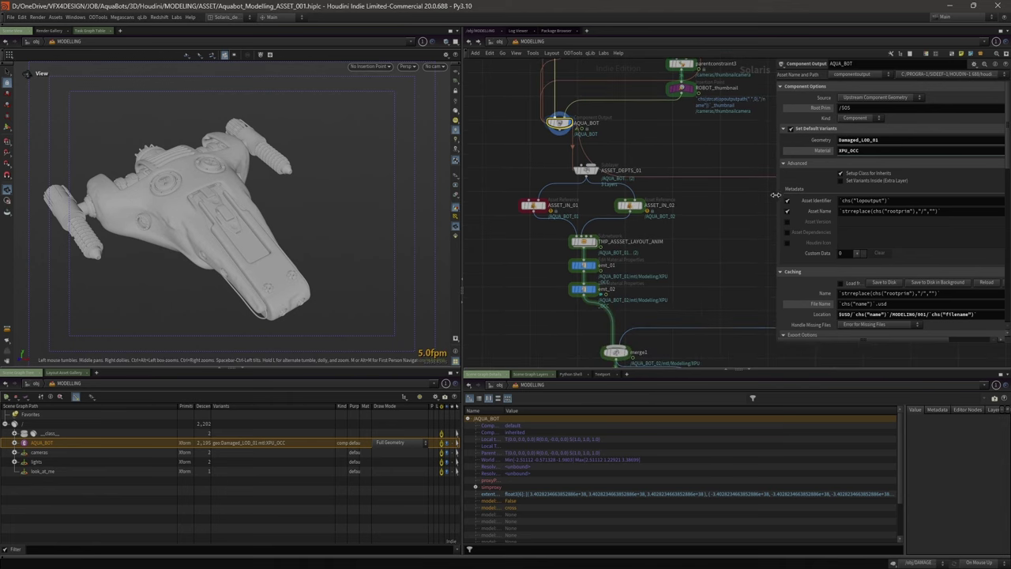
pyautogui.moveTo(776, 195); pyautogui.dragTo(800, 195)
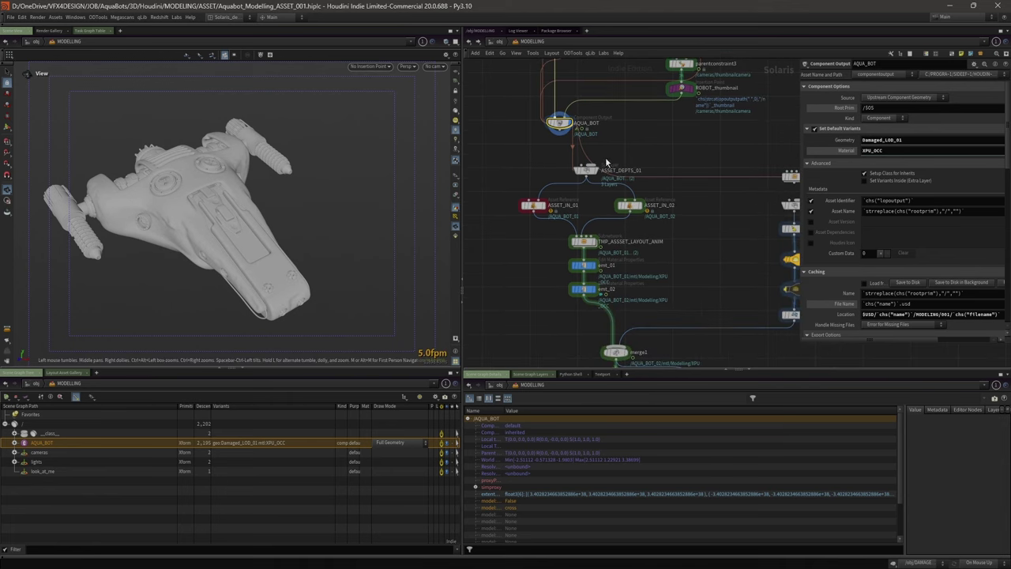
# - Display the ASSET_DEPTS_01 sublayer node, review its sublayer files, and check the AQUA_BOT output they refer to
pyautogui.click(583, 170)
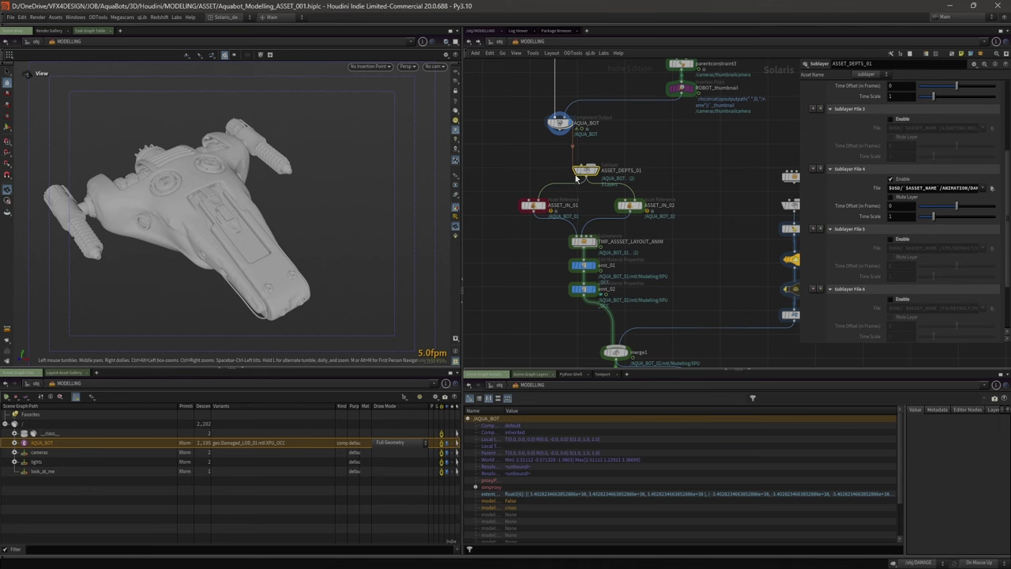
pyautogui.click(591, 173)
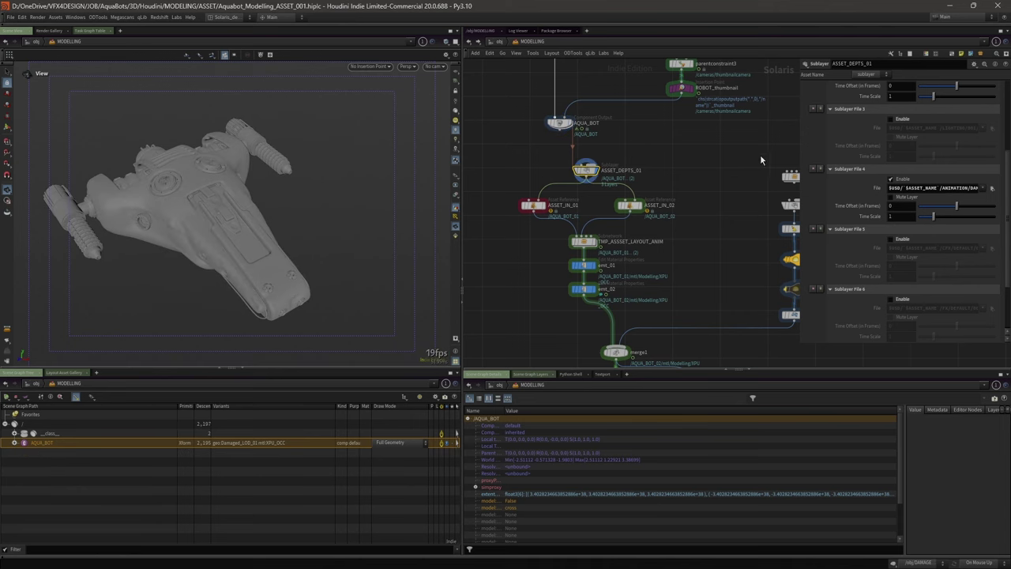
pyautogui.moveTo(794, 147); pyautogui.dragTo(662, 151)
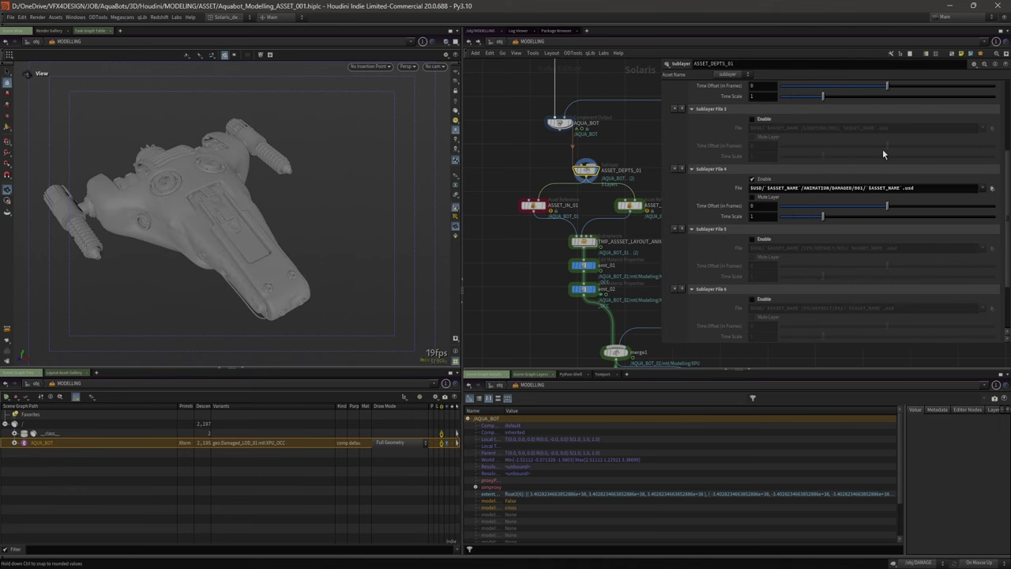
pyautogui.scroll(5, 1006, 171)
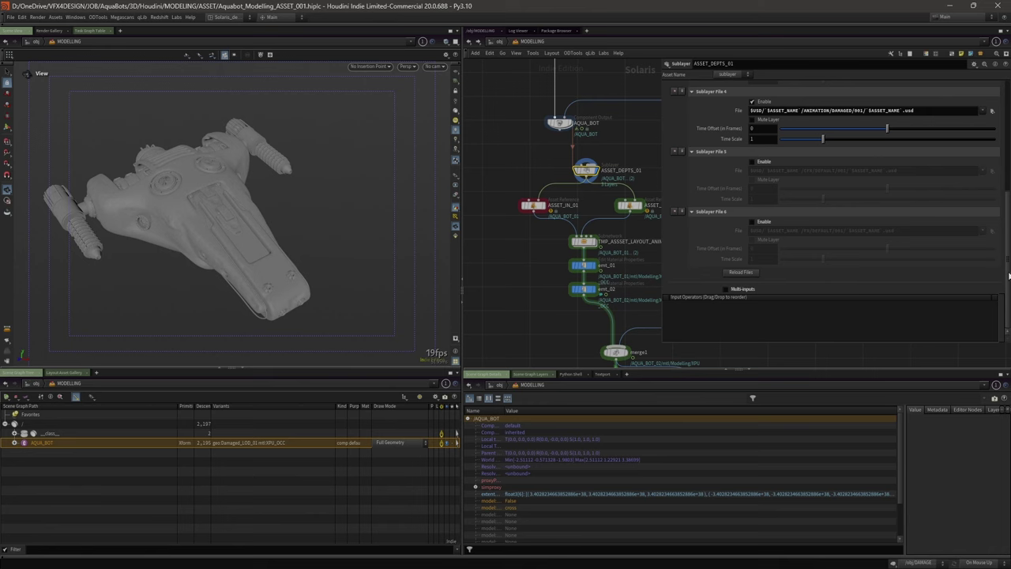
pyautogui.moveTo(658, 142); pyautogui.dragTo(677, 143)
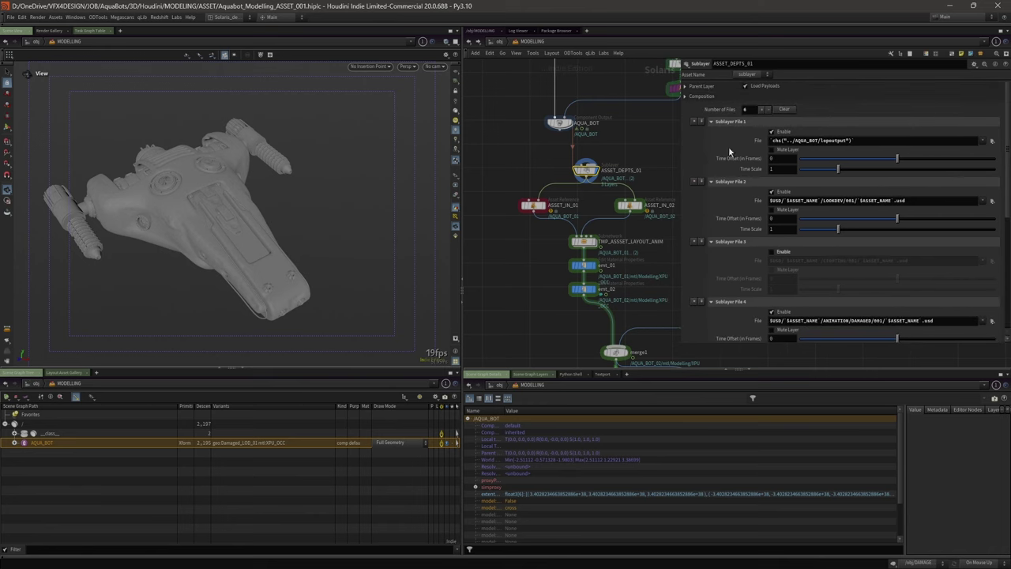
pyautogui.click(550, 129)
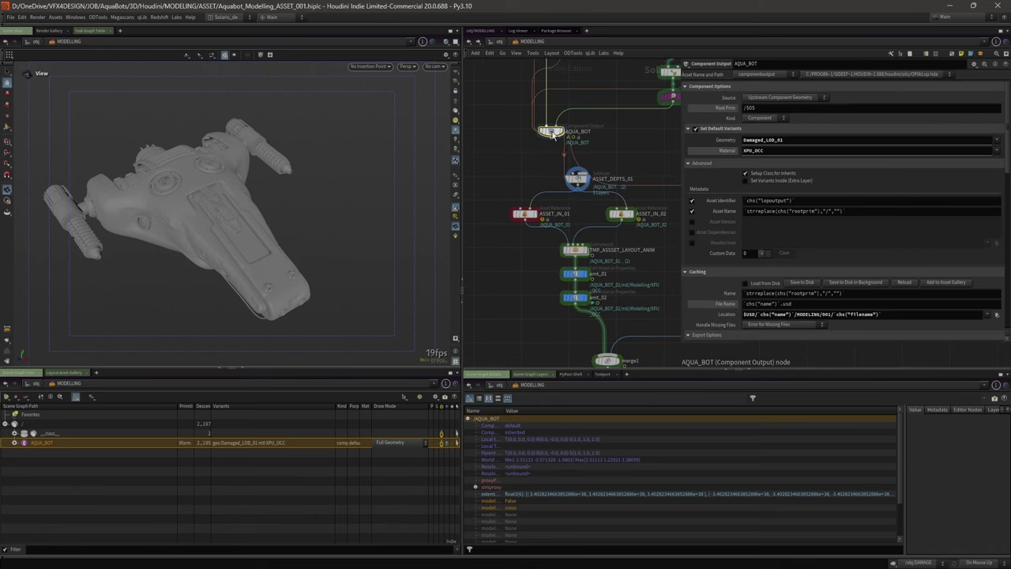
# - Disable Sublayer File 2, the LOOKDEV/001 layer, on ASSET_DEPTS_01
pyautogui.click(573, 181)
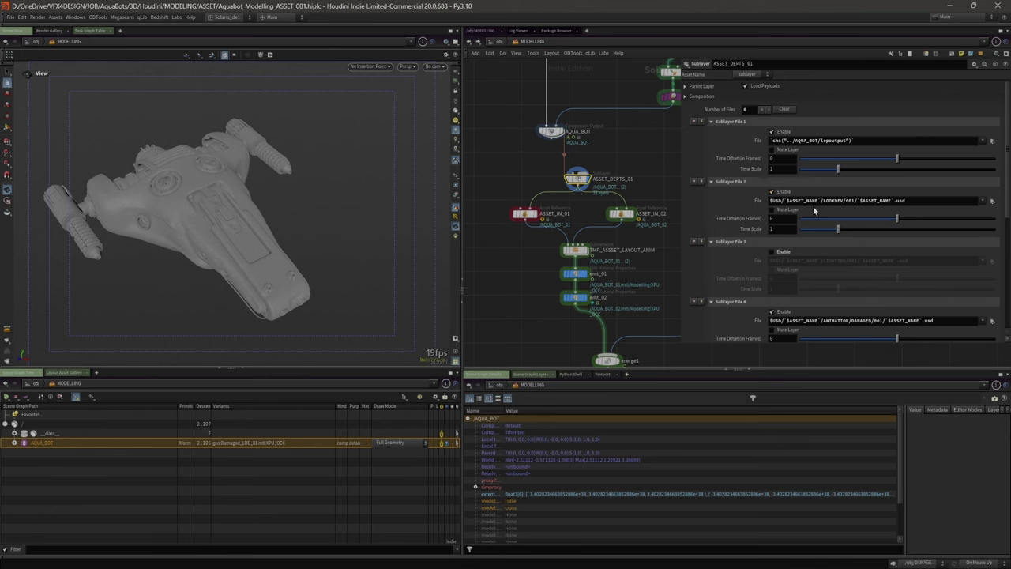
pyautogui.moveTo(636, 164); pyautogui.dragTo(624, 177, button='middle')
pyautogui.scroll(-3, 623, 177)
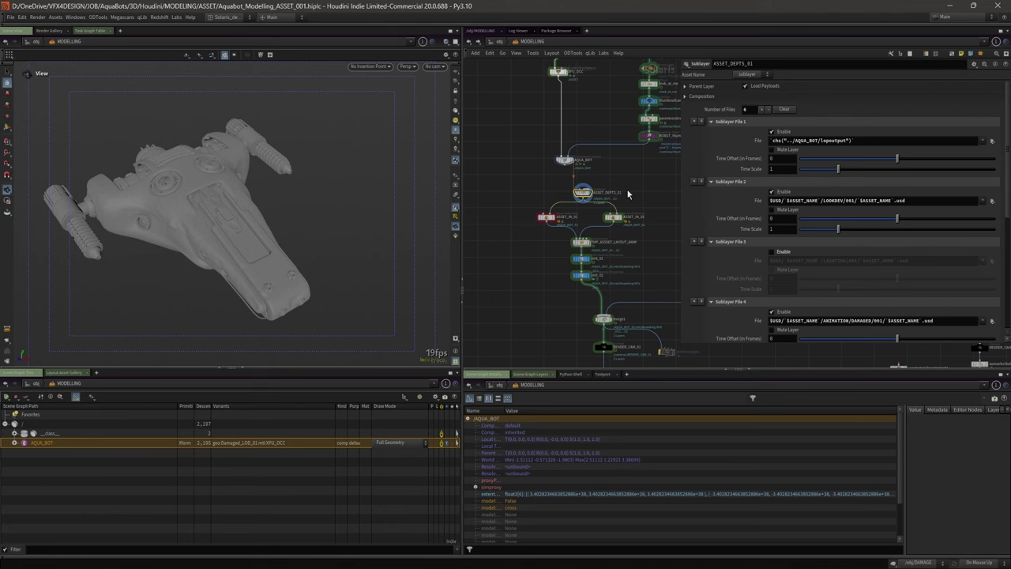
pyautogui.moveTo(635, 180); pyautogui.dragTo(622, 186, button='middle')
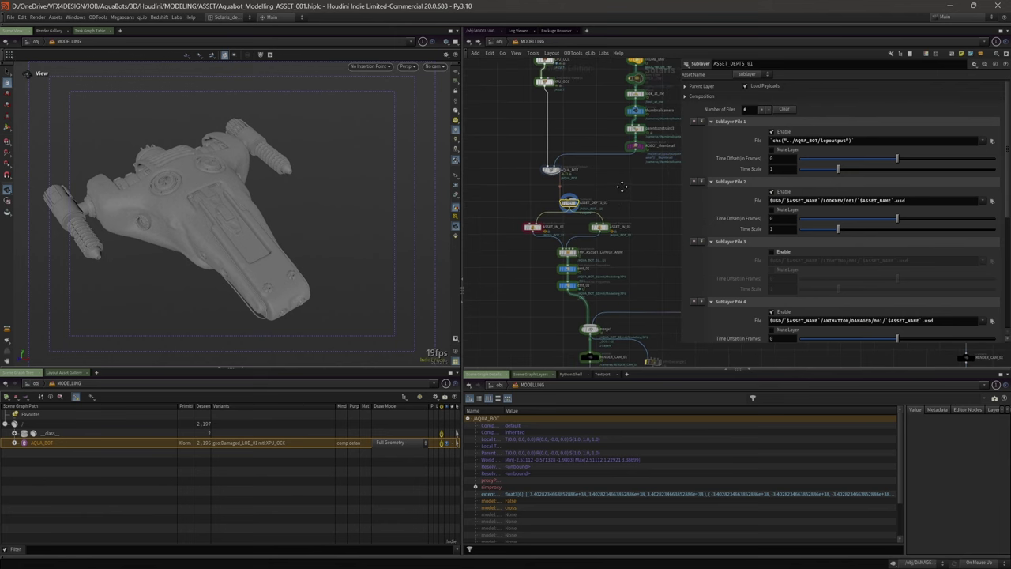
pyautogui.scroll(2, 647, 202)
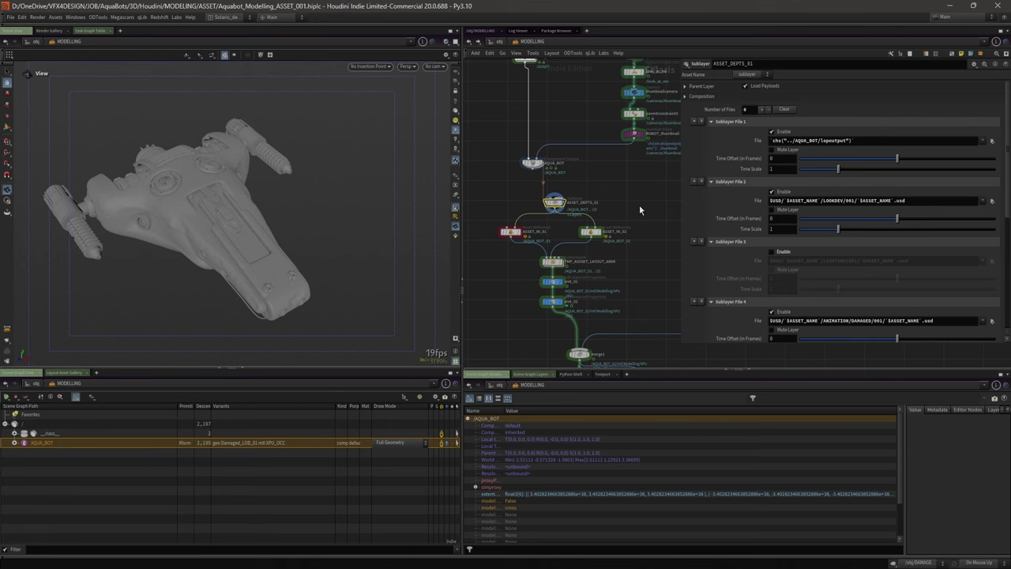
pyautogui.click(771, 192)
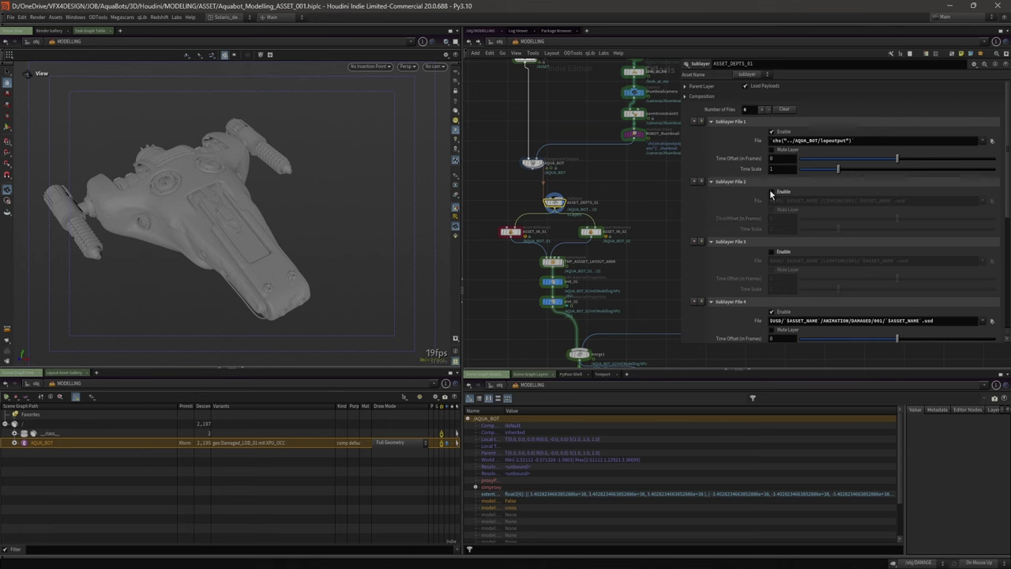
pyautogui.moveTo(679, 201); pyautogui.dragTo(696, 203)
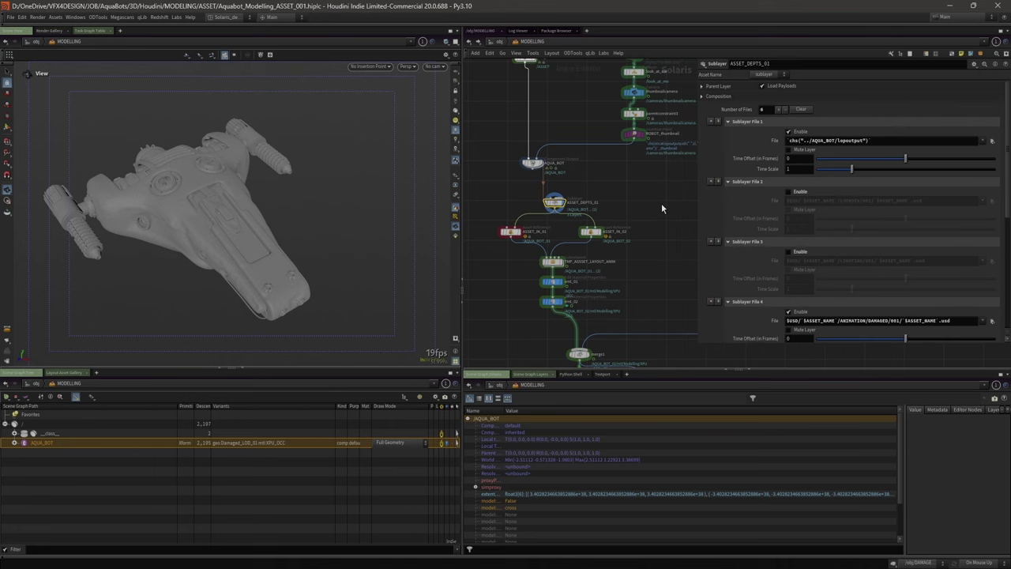
# - Review the Sublayer File 4 ANIMATION/DAMAGED path on ASSET_DEPTS_01 and inspect the damaged area of the AQUA_BOT model up close
pyautogui.scroll(-1, 759, 200)
pyautogui.scroll(-1, 755, 206)
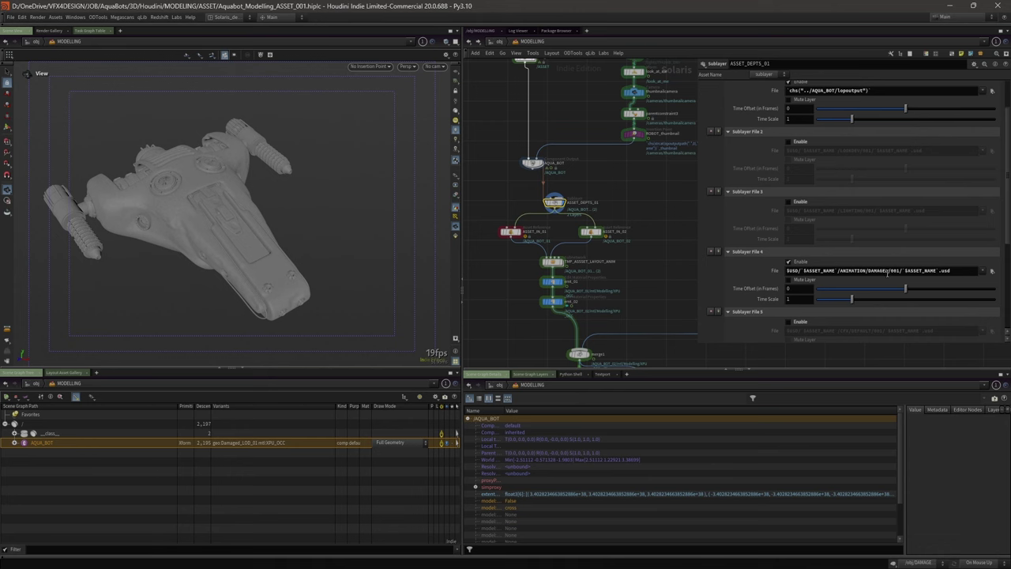
pyautogui.moveTo(161, 147); pyautogui.dragTo(384, 143)
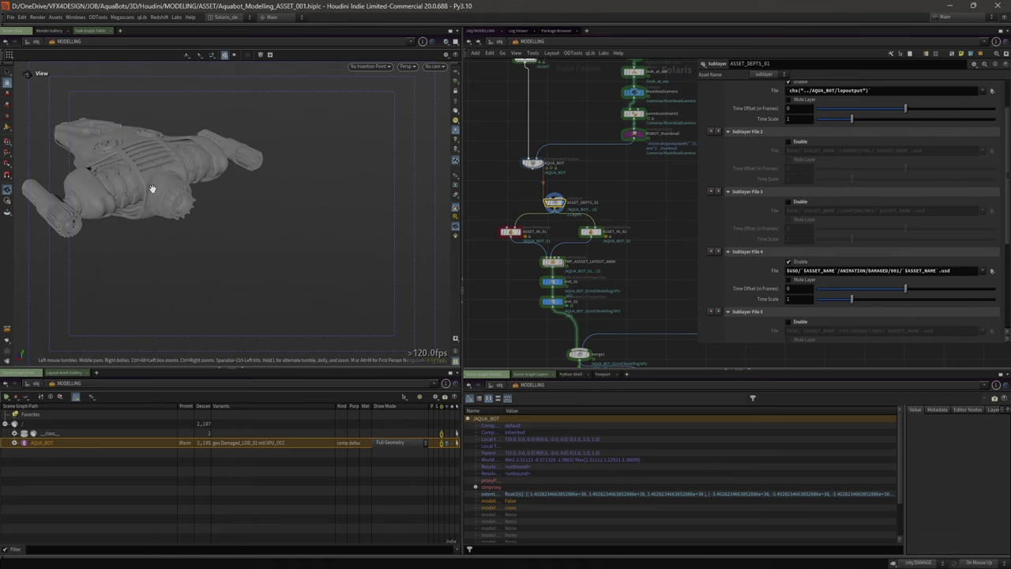
pyautogui.moveTo(154, 189); pyautogui.dragTo(336, 195, button='right')
pyautogui.moveTo(241, 213); pyautogui.dragTo(305, 205, button='middle')
pyautogui.moveTo(305, 205); pyautogui.dragTo(322, 225, button='right')
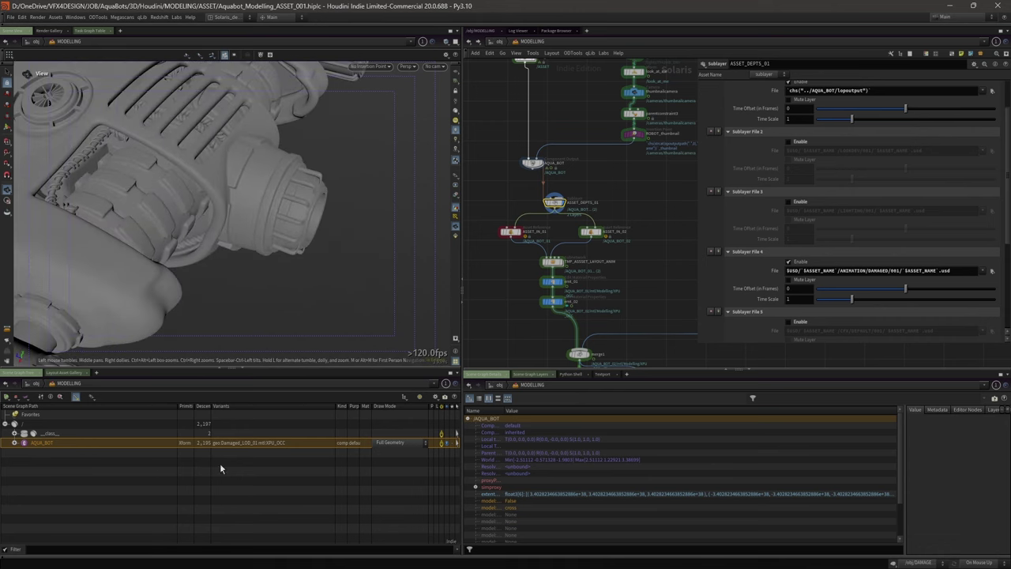
# - Show the playbar, play the asset's animation while viewing it from other angles, and return to frame 1
pyautogui.click(29, 562)
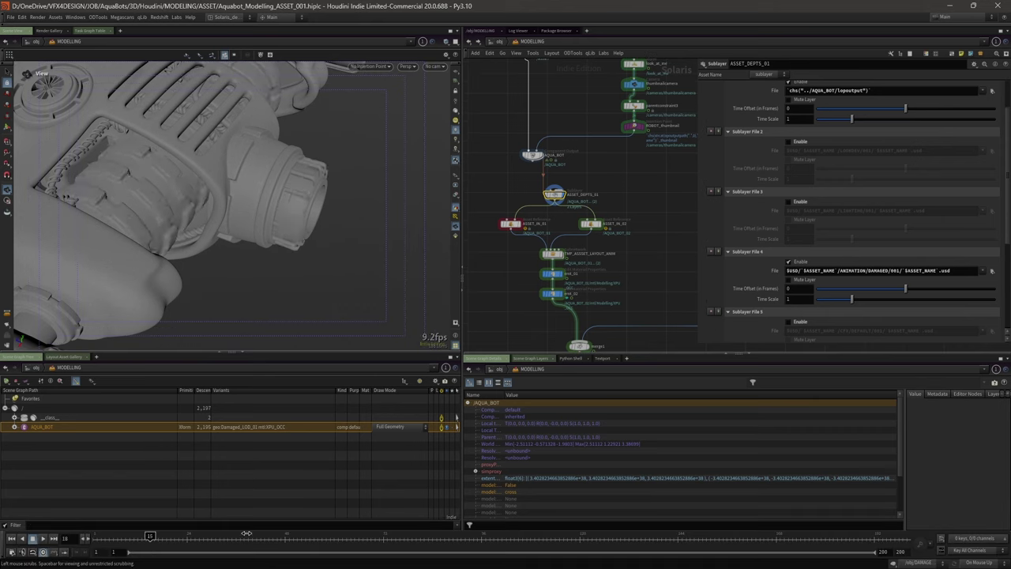
pyautogui.moveTo(315, 123); pyautogui.dragTo(133, 194, button='right')
pyautogui.moveTo(258, 171); pyautogui.dragTo(226, 196)
pyautogui.moveTo(226, 197); pyautogui.dragTo(264, 157, button='right')
pyautogui.moveTo(264, 156); pyautogui.dragTo(294, 179, button='middle')
pyautogui.scroll(2, 293, 179)
pyautogui.moveTo(294, 178); pyautogui.dragTo(304, 185)
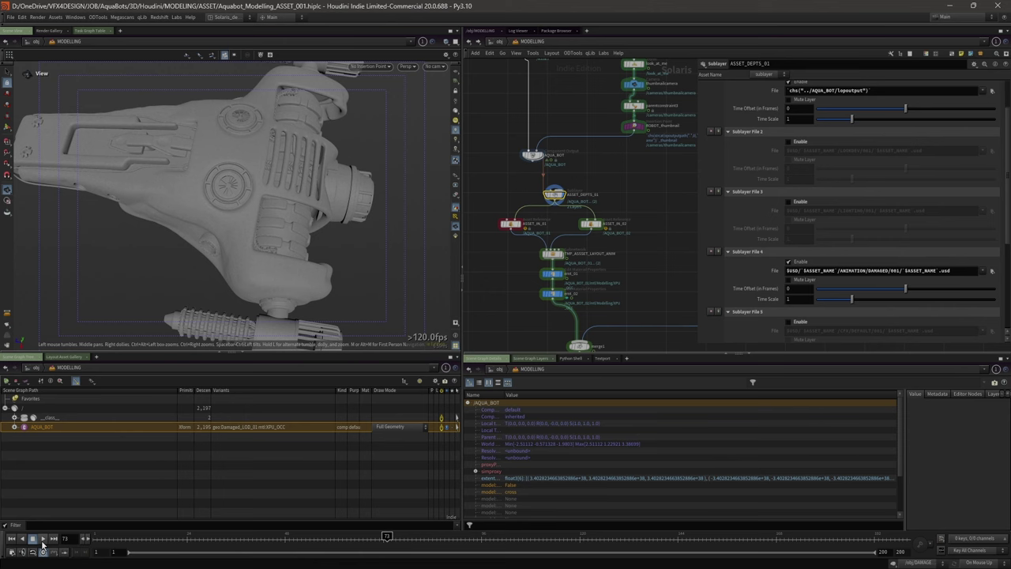
pyautogui.click(43, 539)
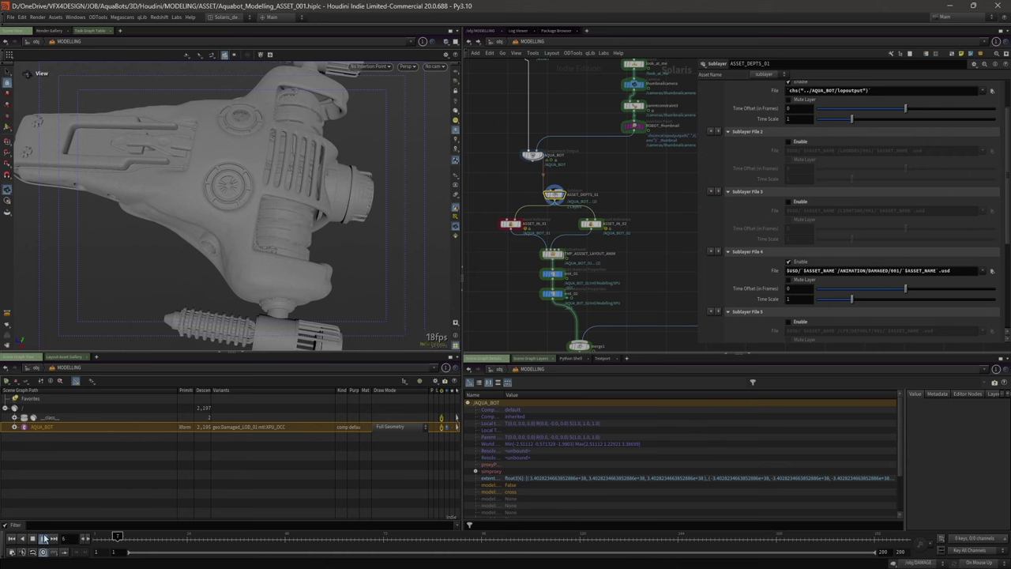
pyautogui.click(12, 539)
pyautogui.moveTo(247, 255); pyautogui.dragTo(364, 195)
pyautogui.scroll(2, 529, 180)
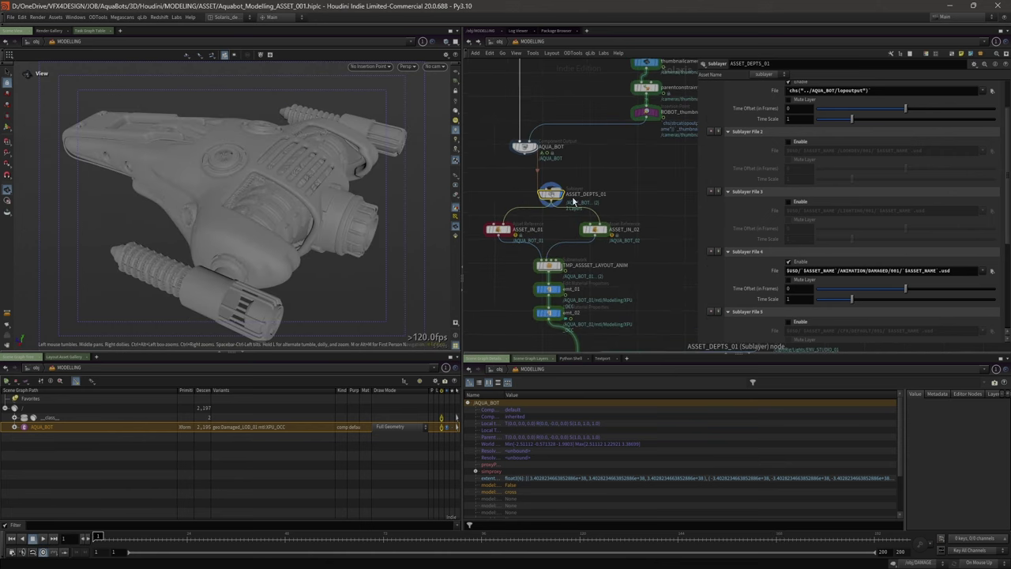
# - Widen the network view and display the TMP_ASSSET_LAYOUT_ANIM subnetwork with both asset references framed in the viewport
pyautogui.moveTo(530, 179); pyautogui.dragTo(546, 170, button='middle')
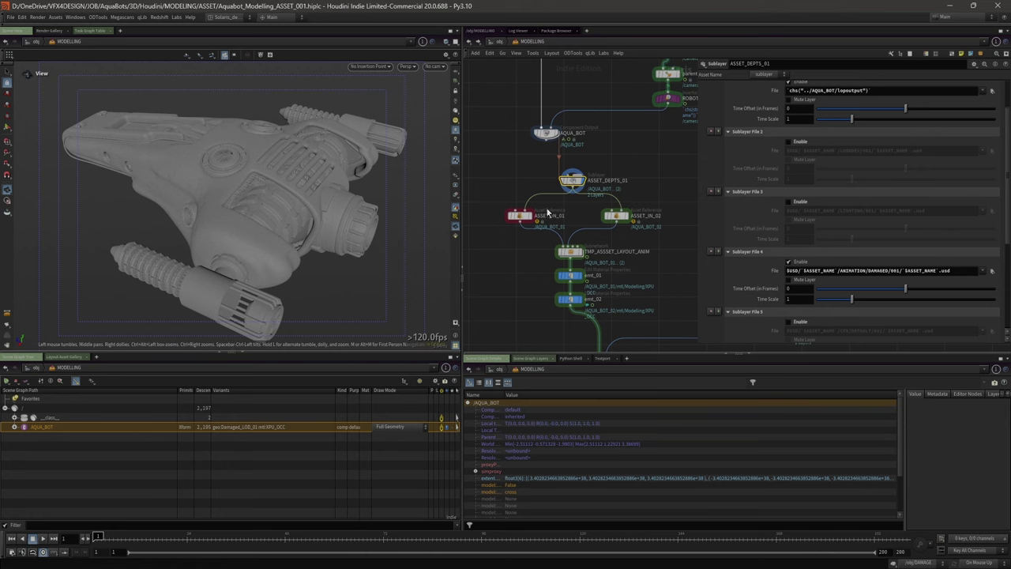
pyautogui.scroll(-5, 417, 151)
pyautogui.moveTo(338, 189); pyautogui.dragTo(248, 215)
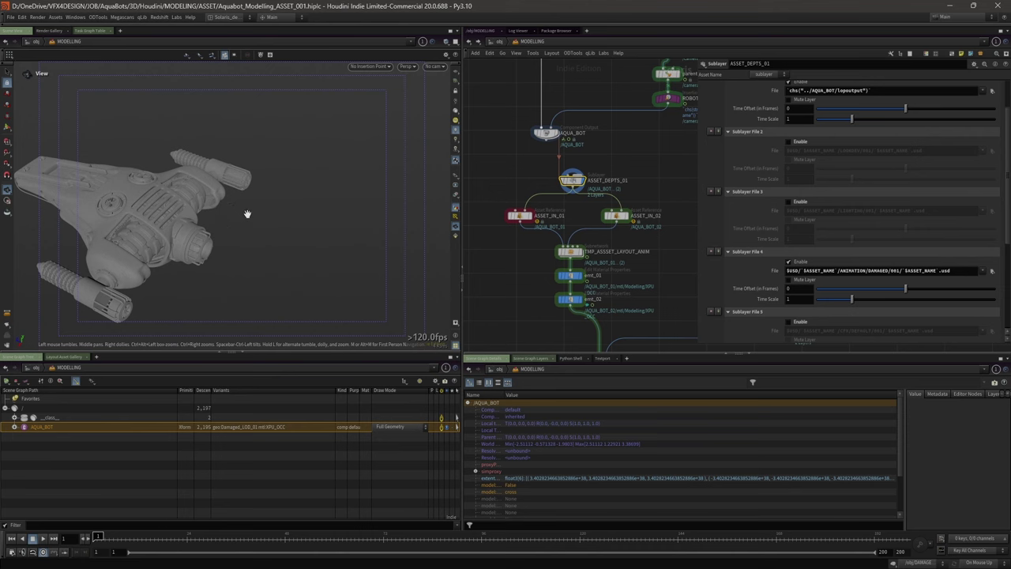
pyautogui.click(694, 148)
pyautogui.moveTo(698, 151); pyautogui.dragTo(741, 152)
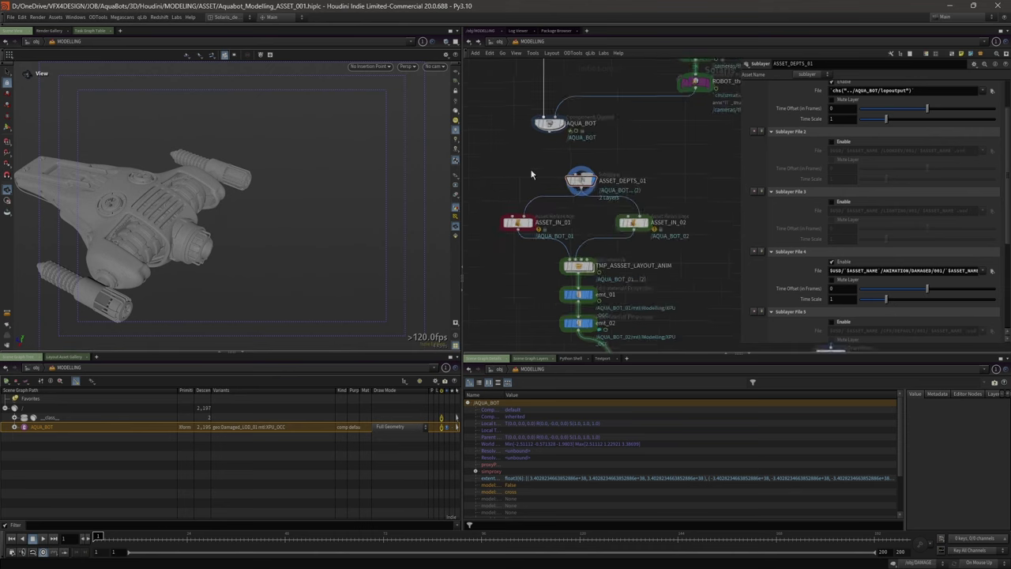
pyautogui.scroll(-4, 526, 146)
pyautogui.scroll(3, 540, 172)
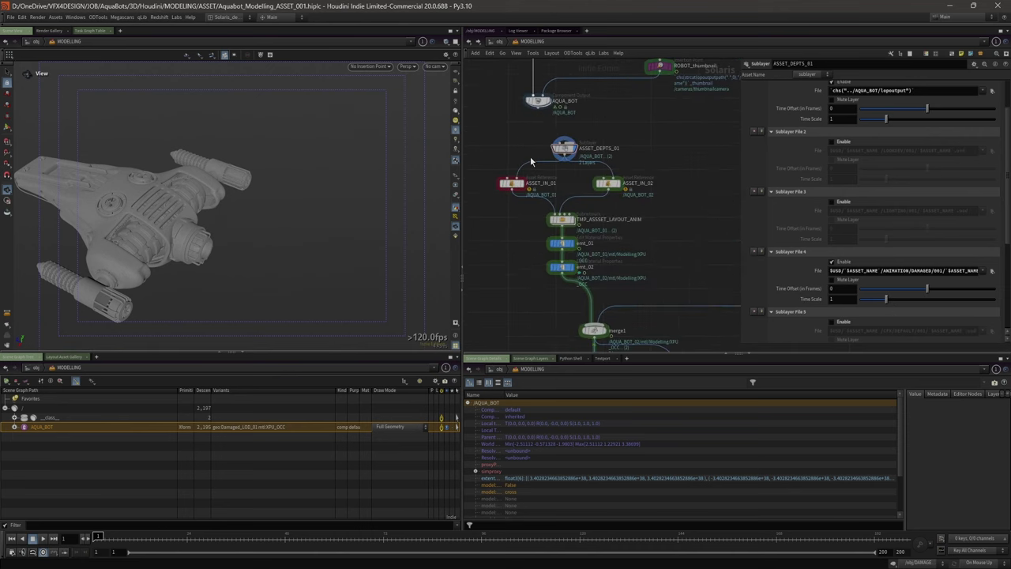
pyautogui.click(563, 222)
pyautogui.scroll(2, 564, 218)
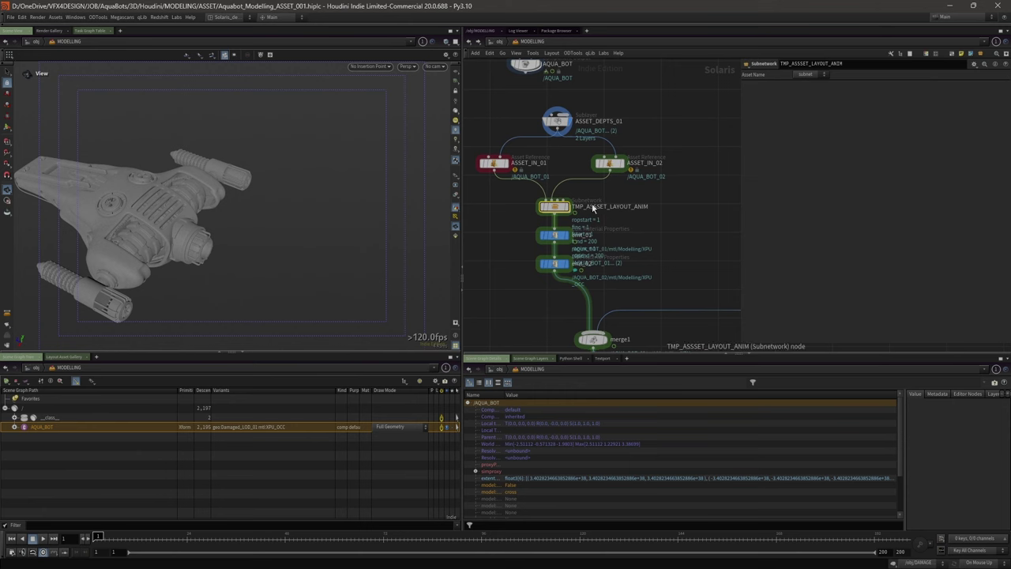
pyautogui.click(567, 209)
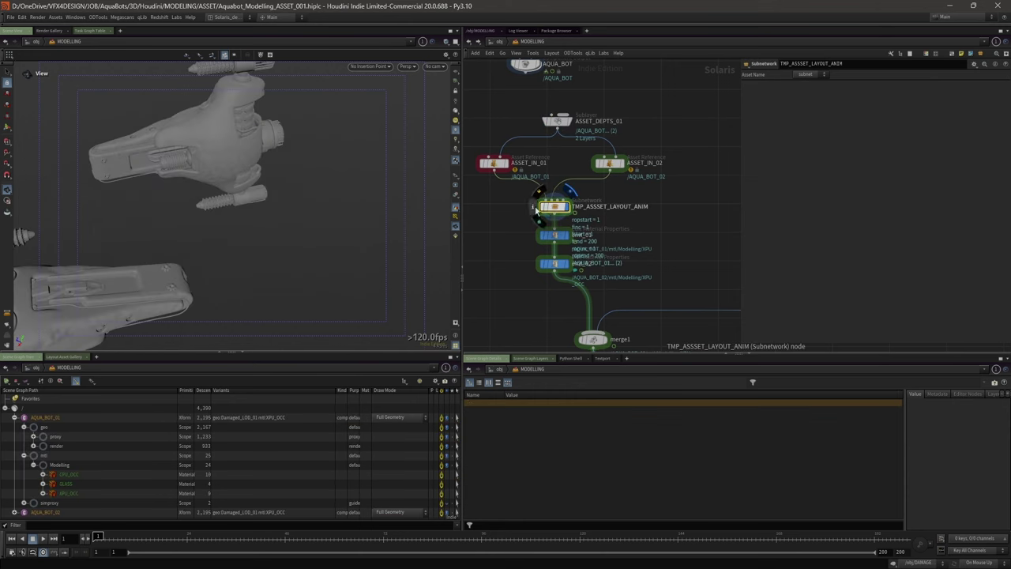
pyautogui.moveTo(301, 177); pyautogui.dragTo(223, 183)
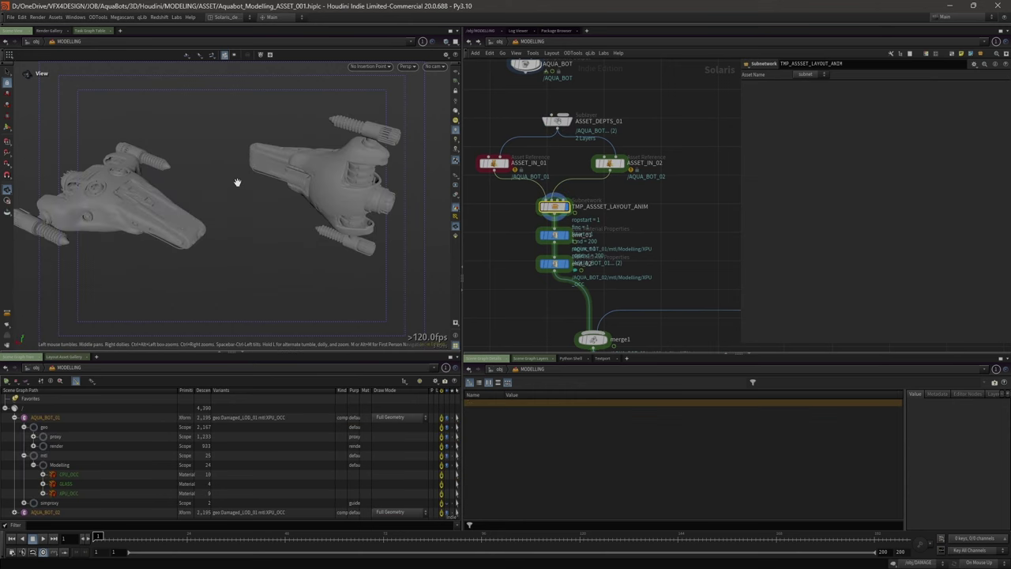
# - Collapse AQUA_BOT_01 in the scene graph, select AQUA_BOT_02, and play the layout animation of both assets
pyautogui.click(15, 421)
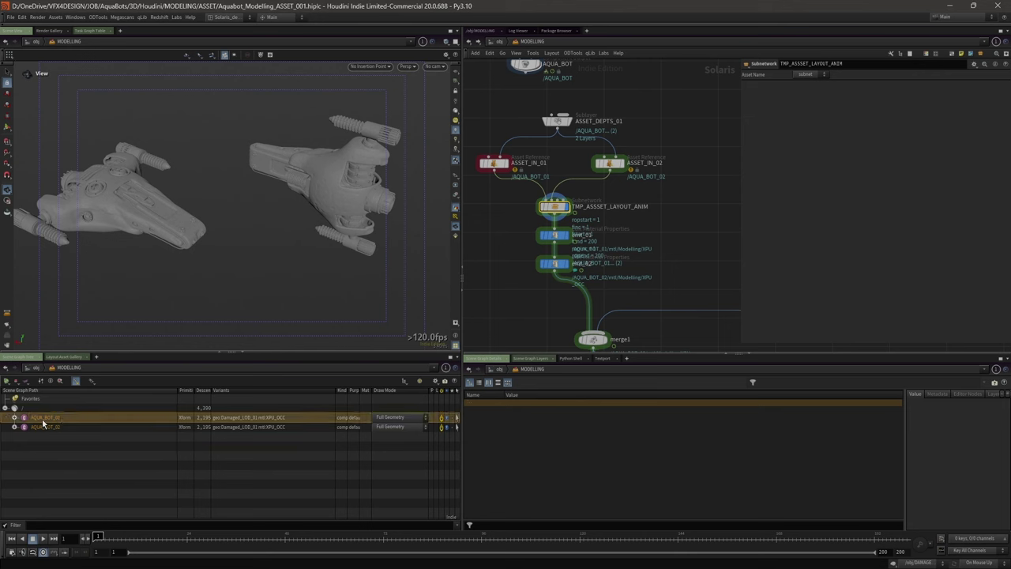
pyautogui.click(49, 427)
pyautogui.click(43, 539)
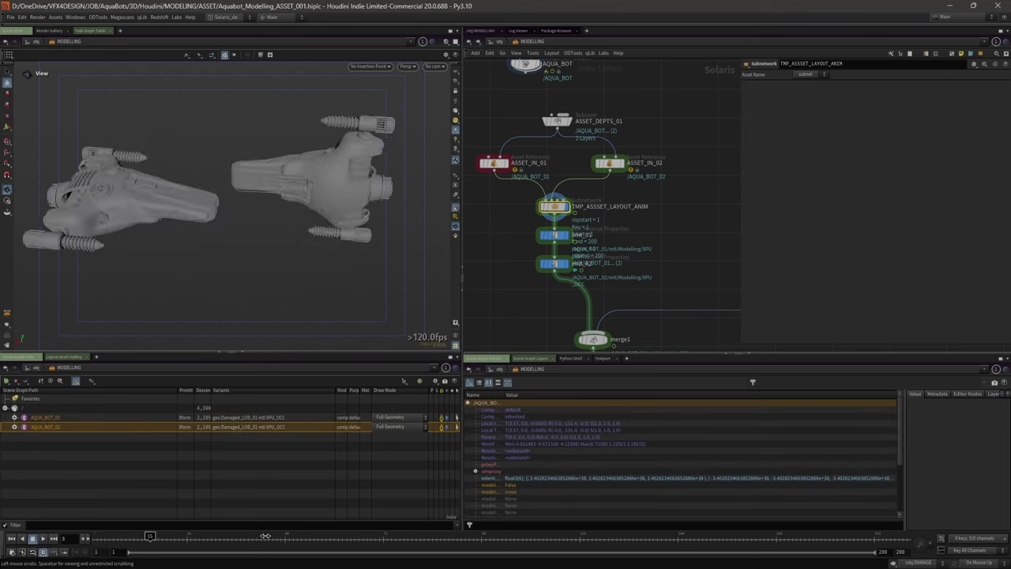
# - Follow the network down to RENDER_CAM_01, display it, and look through the RENDER_CAM_01 camera
pyautogui.moveTo(538, 276); pyautogui.dragTo(543, 177, button='middle')
pyautogui.scroll(1, 575, 250)
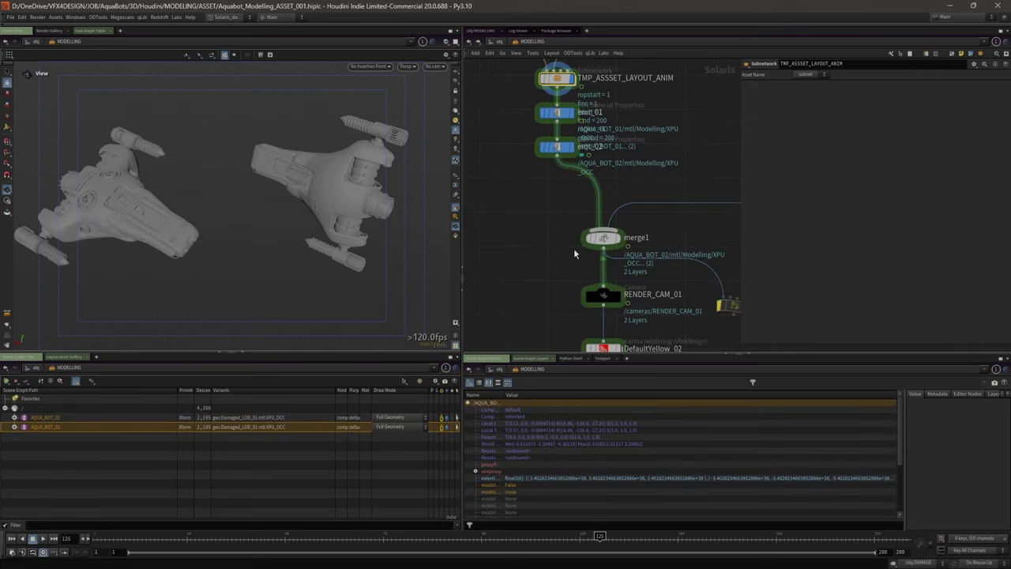
pyautogui.click(614, 297)
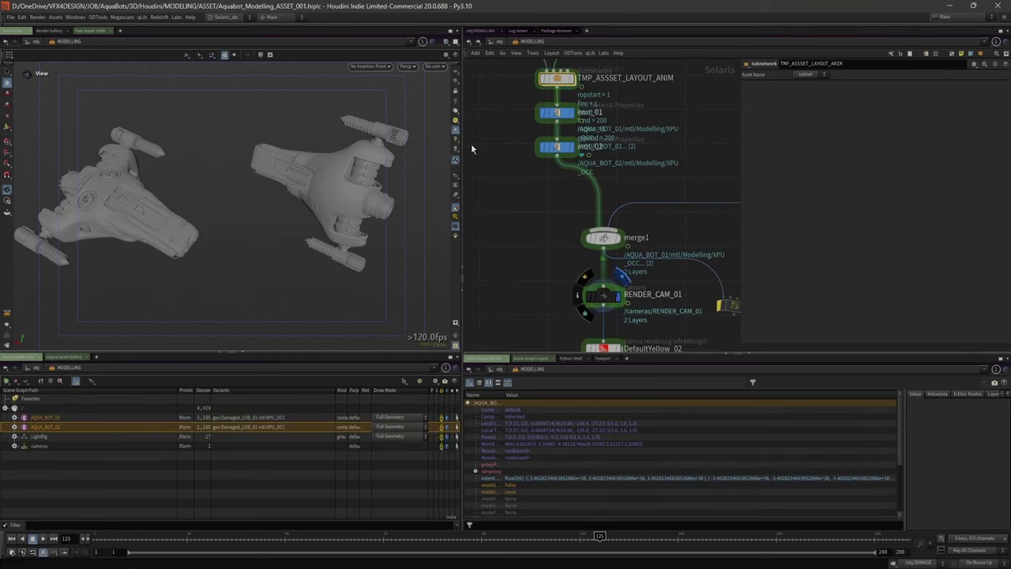
pyautogui.click(435, 66)
pyautogui.click(455, 89)
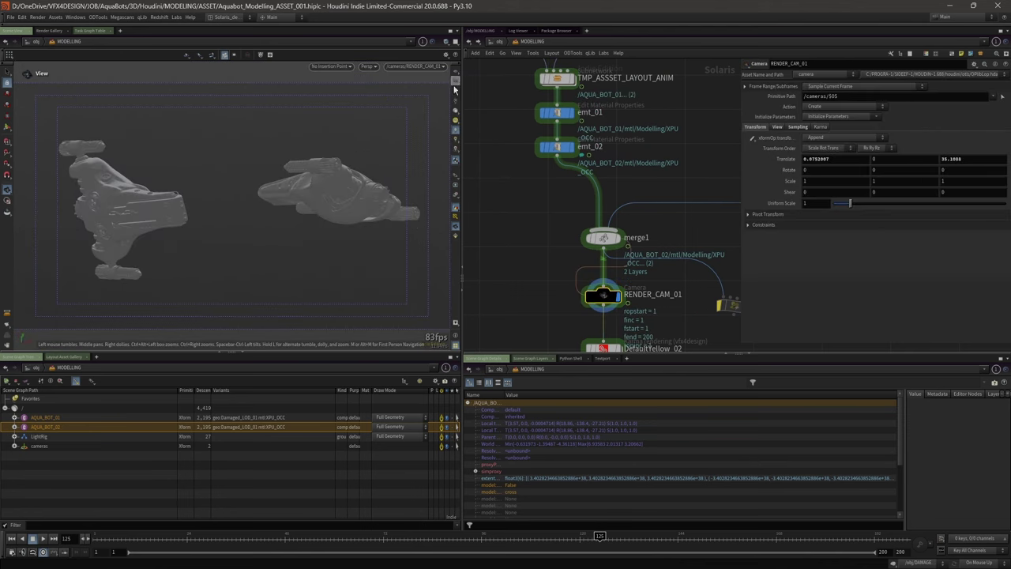
# - Select the emt_01 and emt_02 material properties nodes and scrub the timeline to frame 166 through the render camera
pyautogui.moveTo(534, 192); pyautogui.dragTo(535, 233, button='middle')
pyautogui.scroll(2, 512, 184)
pyautogui.moveTo(505, 139); pyautogui.dragTo(604, 211)
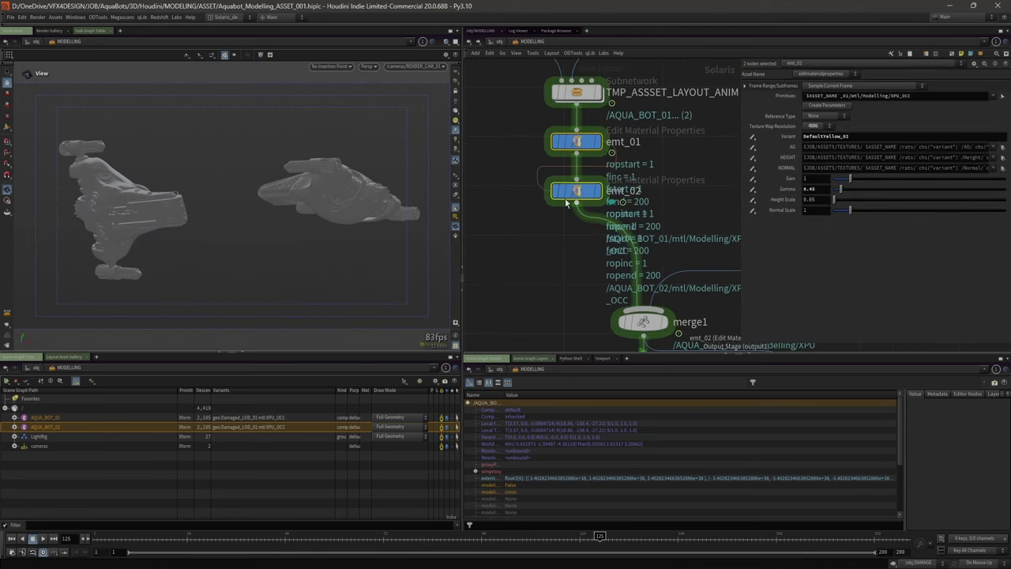
pyautogui.scroll(-3, 552, 197)
pyautogui.moveTo(158, 538); pyautogui.dragTo(624, 511)
pyautogui.scroll(3, 624, 87)
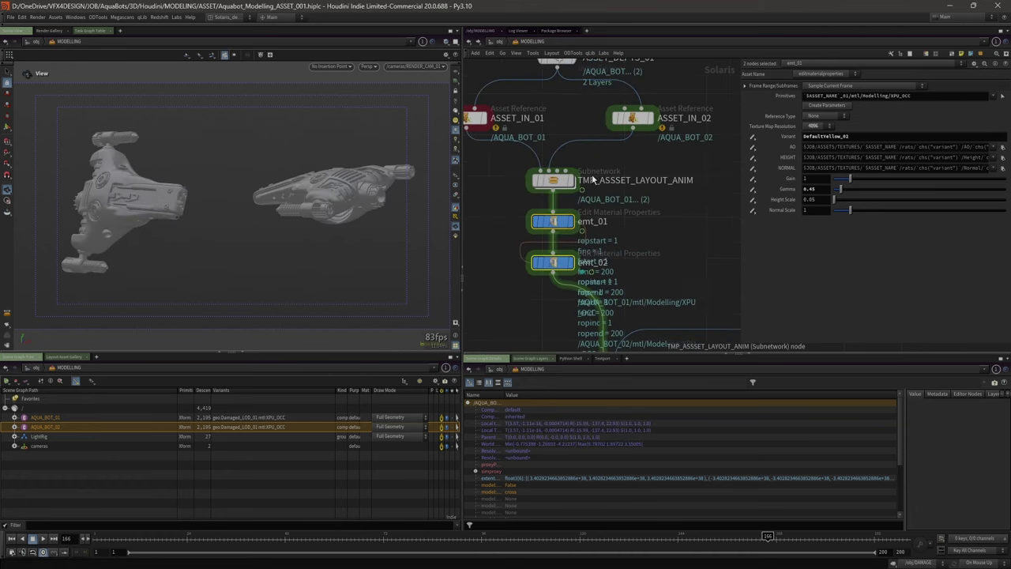
# - Enter the TMP_ASSSET_LAYOUT_ANIM subnetwork and highlight the chain of transform nodes animating the first asset
pyautogui.doubleClick(553, 184)
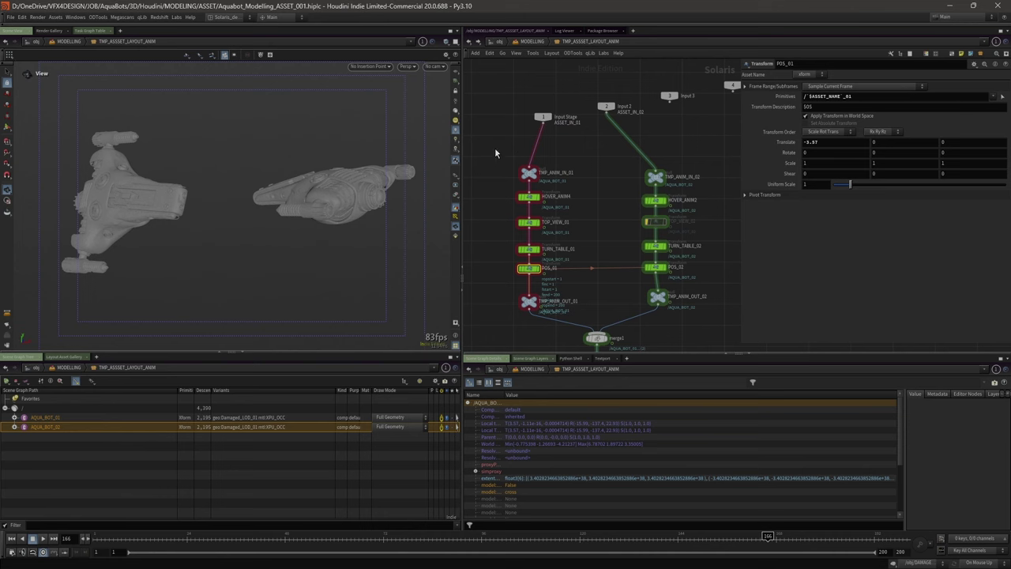
pyautogui.moveTo(501, 143); pyautogui.dragTo(561, 264)
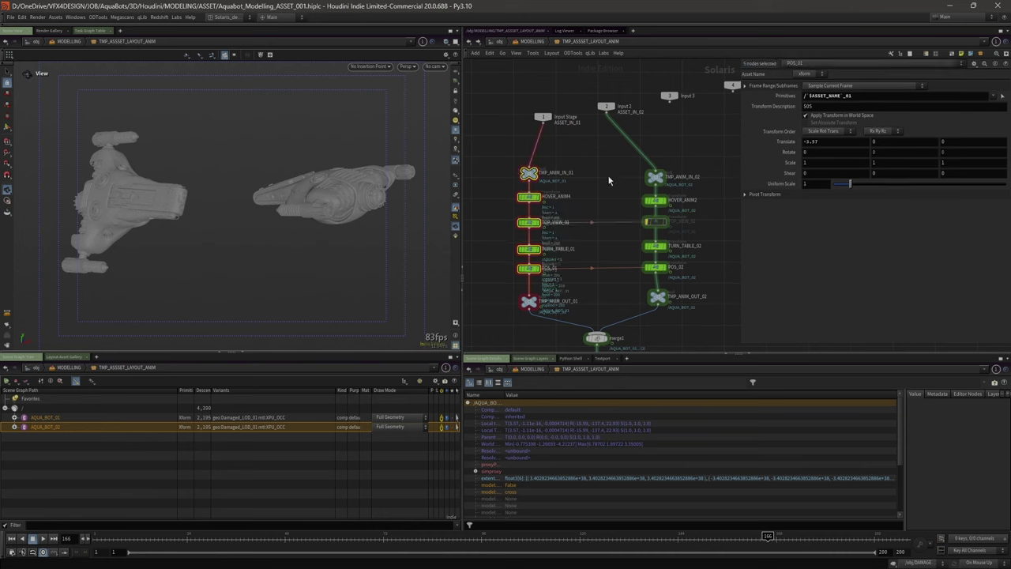
pyautogui.click(624, 212)
# - Display HOVER_ANIM4, scrub its motion along the timeline, and widen the parameters to read the Z Rotate expression
pyautogui.click(529, 198)
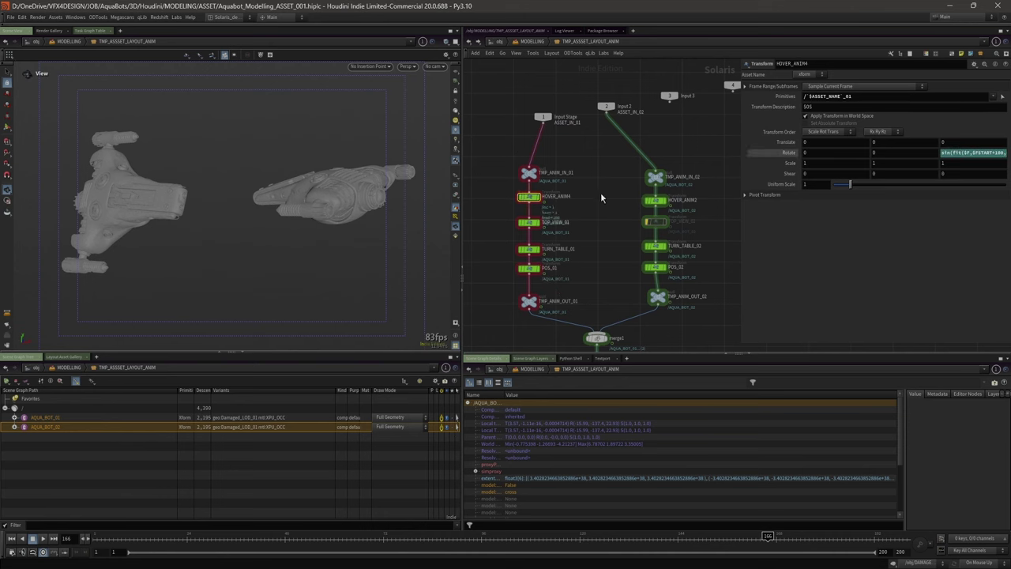
pyautogui.click(532, 193)
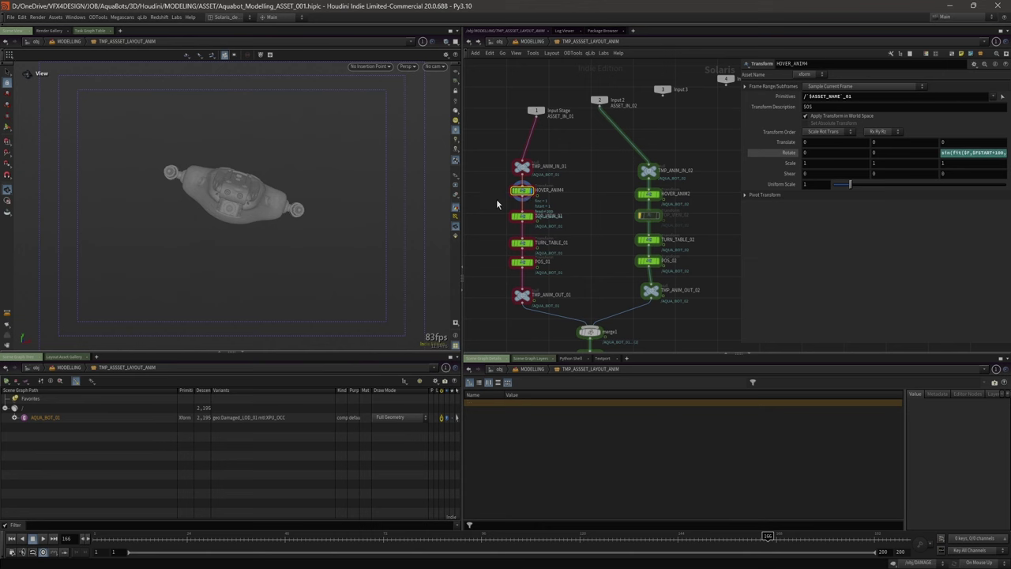
pyautogui.click(180, 537)
pyautogui.moveTo(179, 538); pyautogui.dragTo(240, 538)
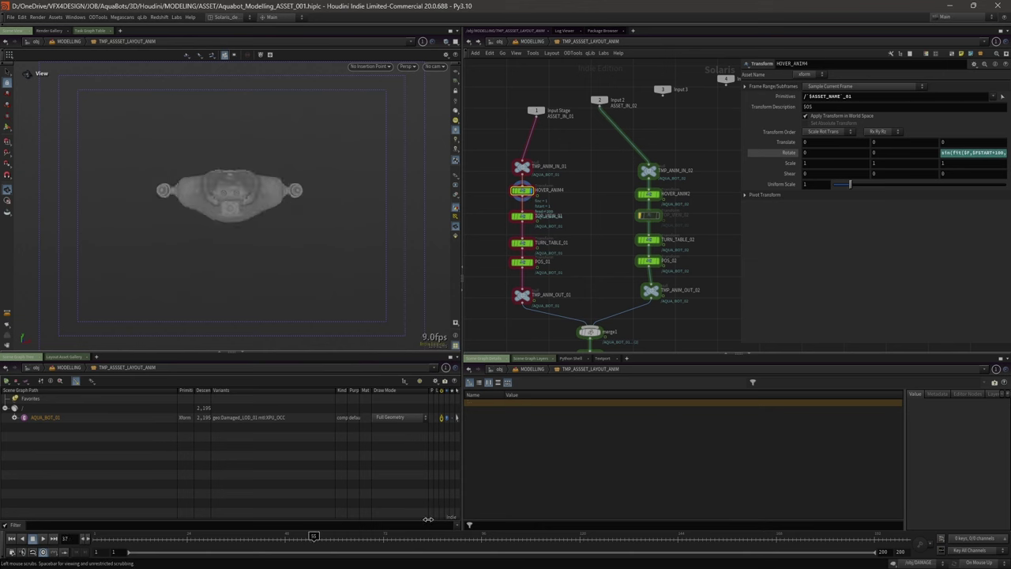
pyautogui.moveTo(743, 183); pyautogui.dragTo(605, 182)
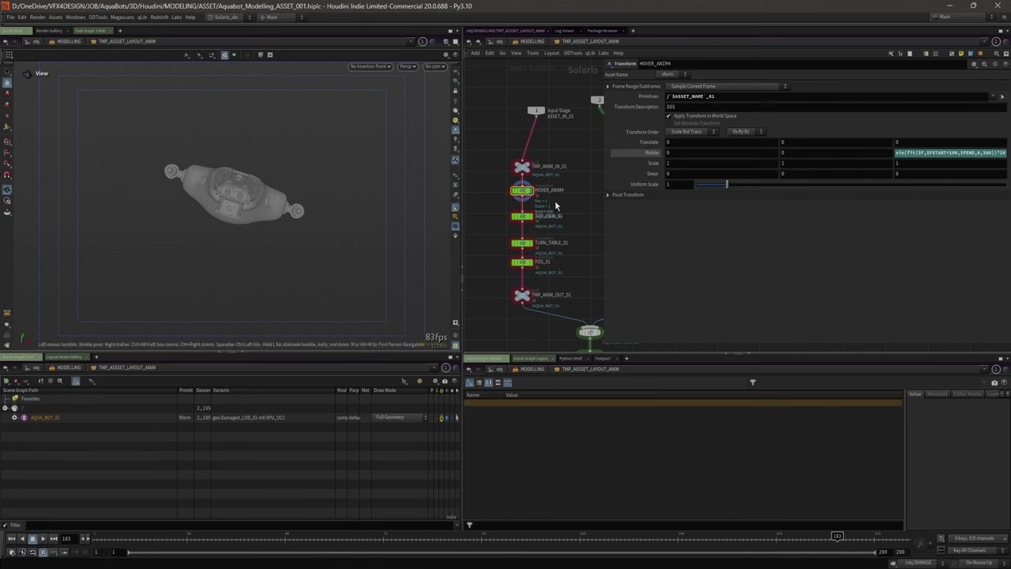
# - Display the TOP_VIEW_01 transform and check its Z rotation and the available viewport camera options
pyautogui.click(518, 216)
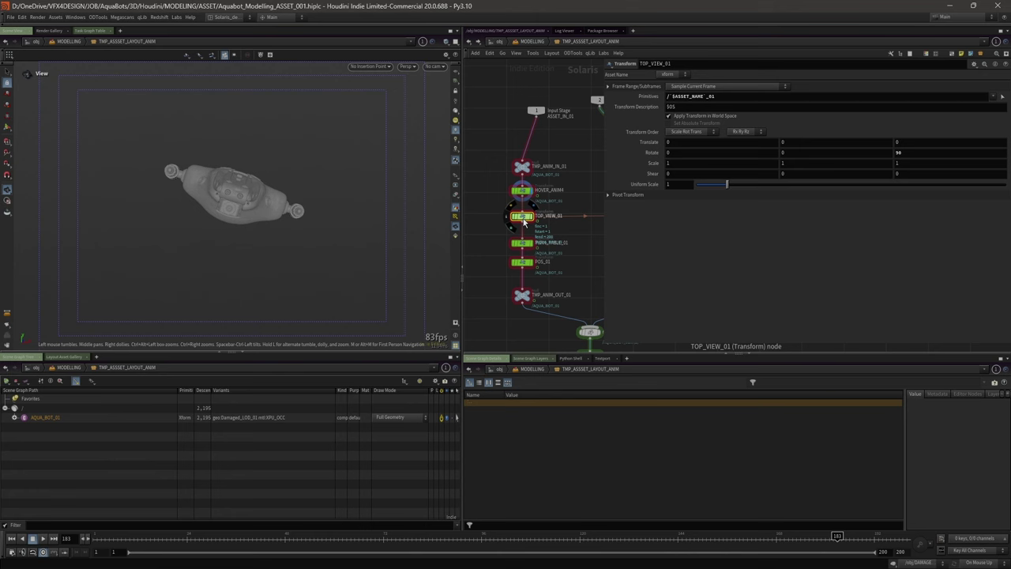
pyautogui.click(530, 217)
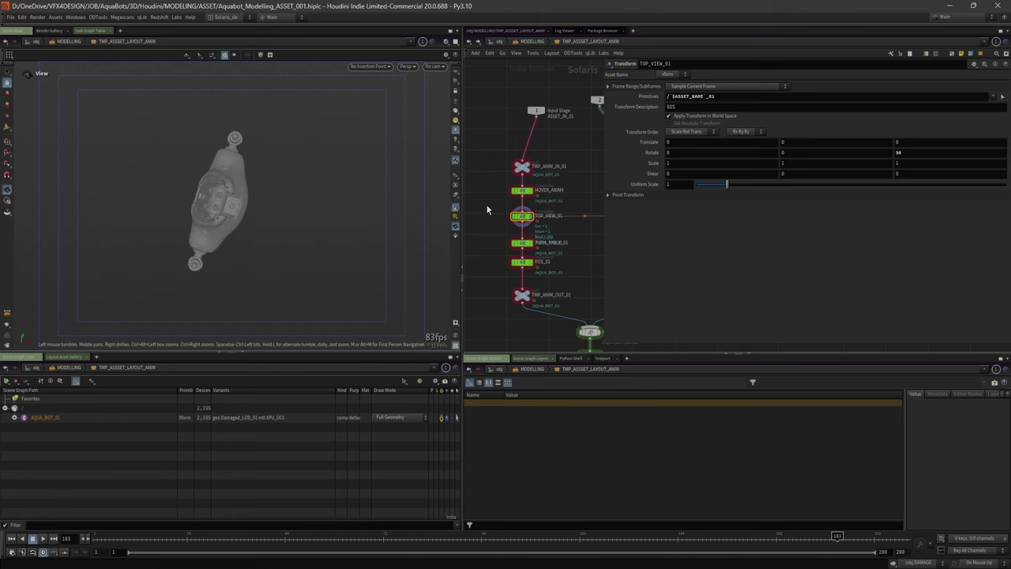
pyautogui.click(439, 68)
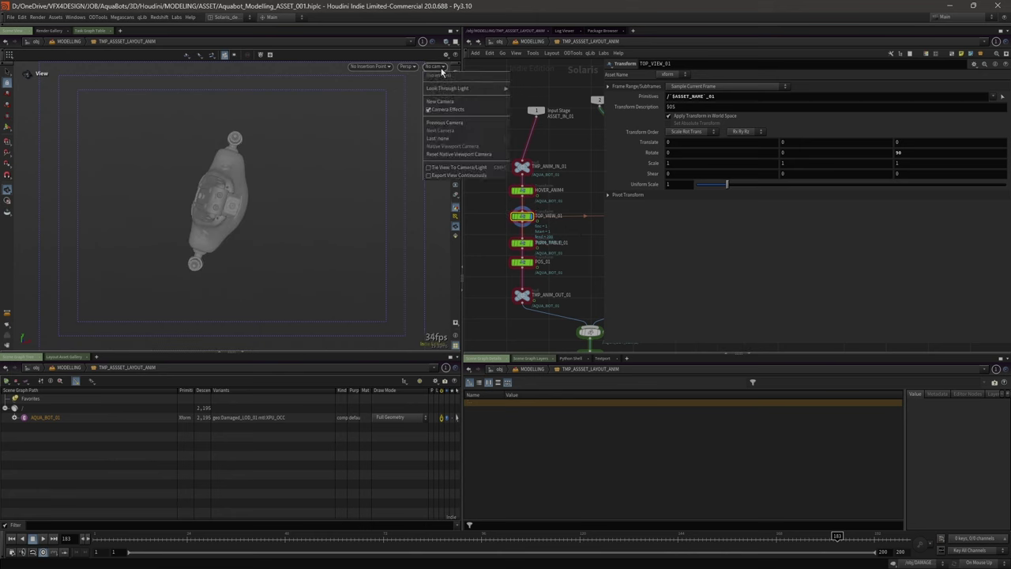
pyautogui.click(569, 219)
# - Display TURN_TABLE_01, review its Y Rotate expression, and scrub the turntable animation to frame 160
pyautogui.click(521, 244)
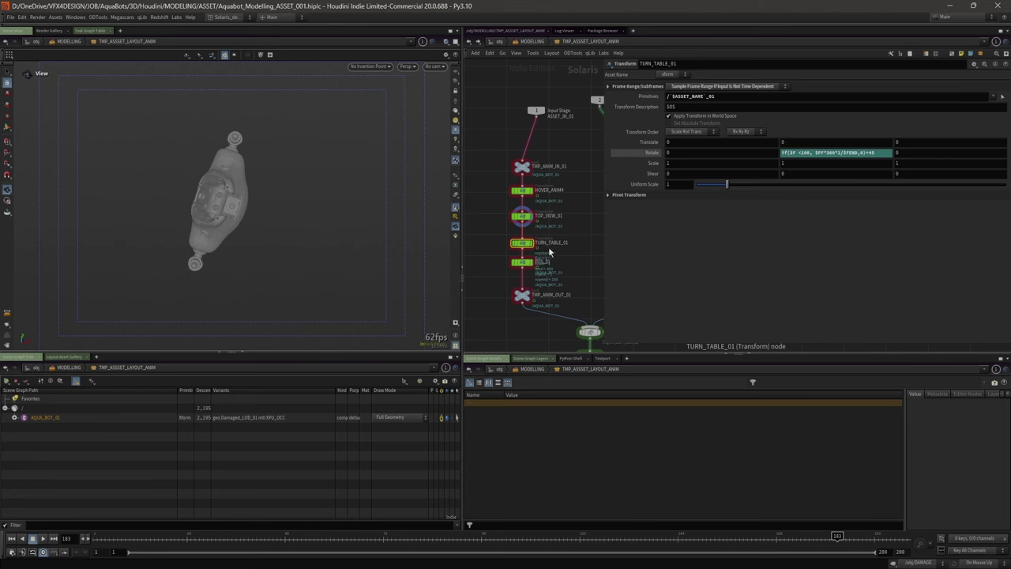
pyautogui.click(533, 245)
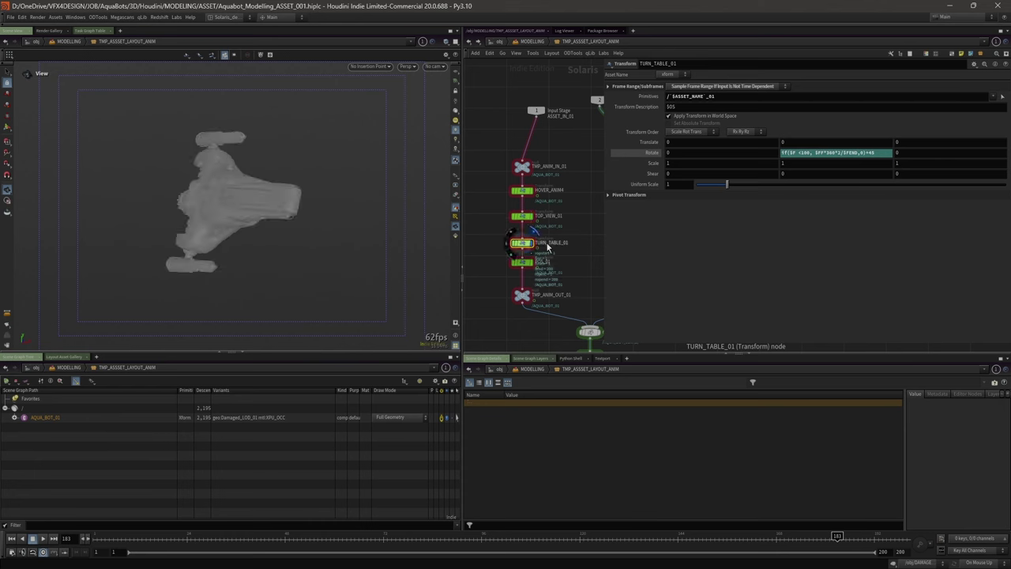
pyautogui.moveTo(134, 537); pyautogui.dragTo(1007, 557)
pyautogui.moveTo(904, 537); pyautogui.dragTo(776, 545)
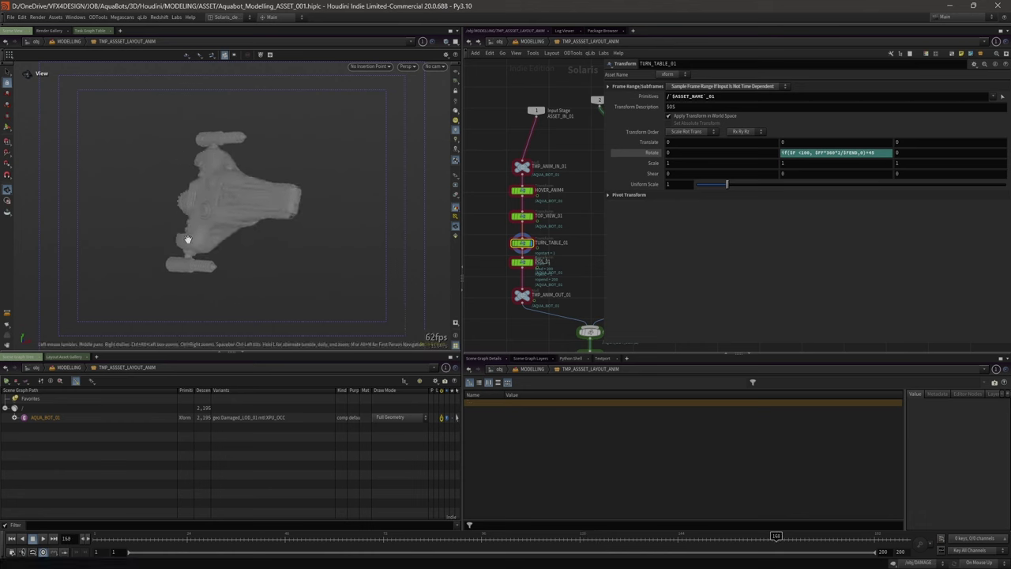
# - Display the POS_01 transform, review its X translation, and widen the network view to show both asset branches
pyautogui.click(523, 262)
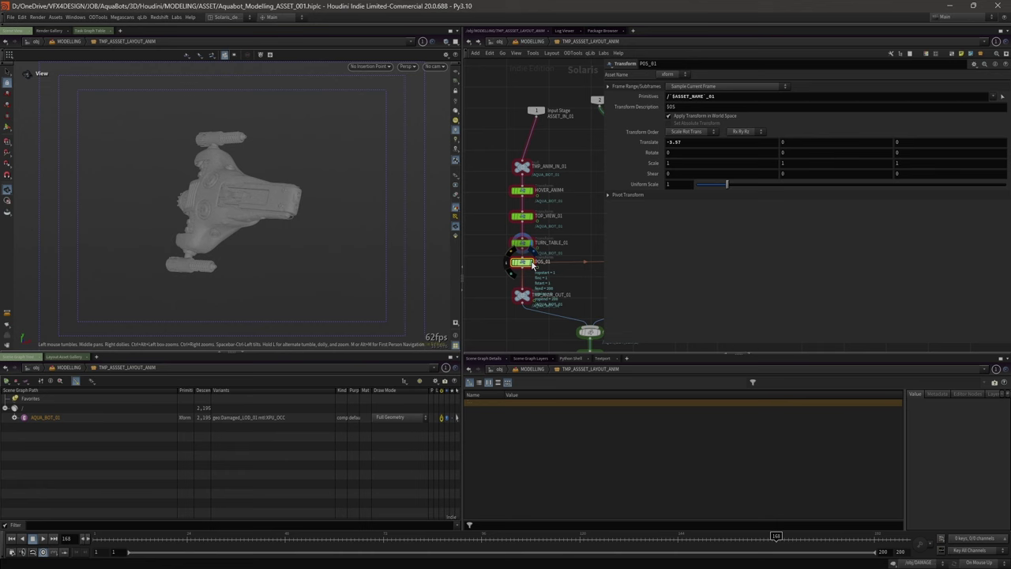
pyautogui.click(532, 262)
pyautogui.moveTo(603, 216); pyautogui.dragTo(750, 215)
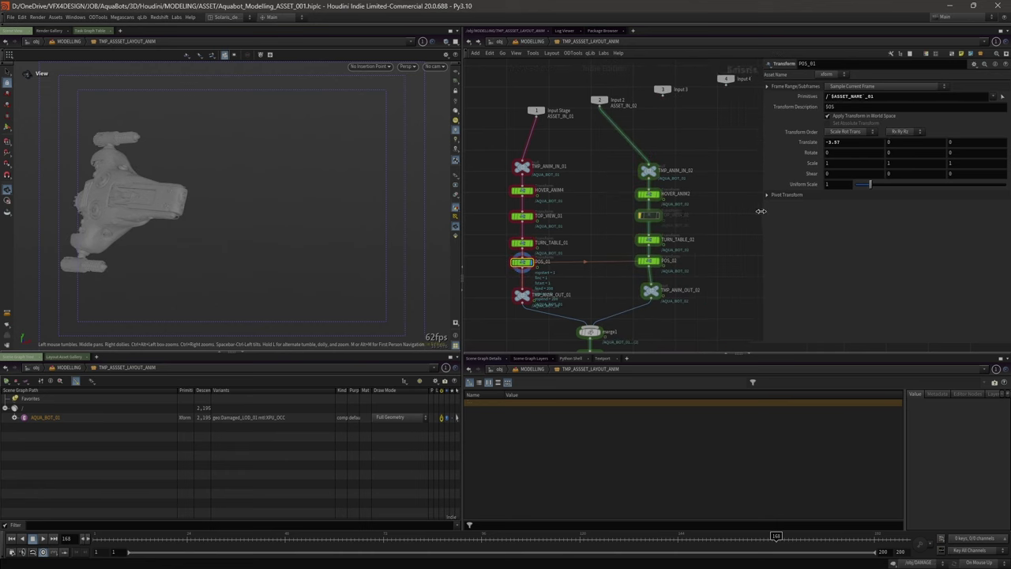
# - Review the second asset's hover animation, TOP_VIEW_02 and TURN_TABLE_02 transforms in the layout animation subnetwork
pyautogui.click(653, 196)
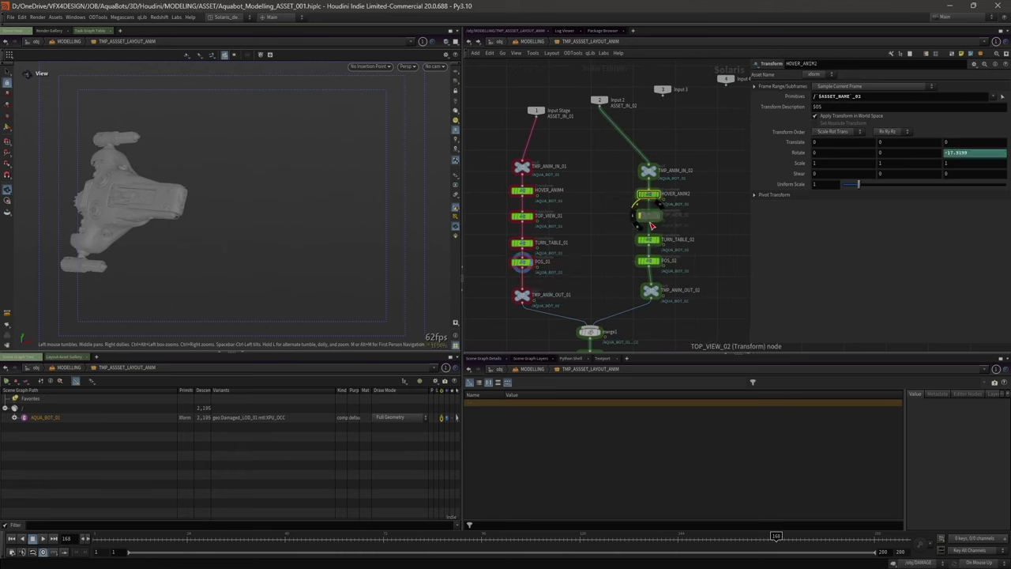
pyautogui.click(647, 216)
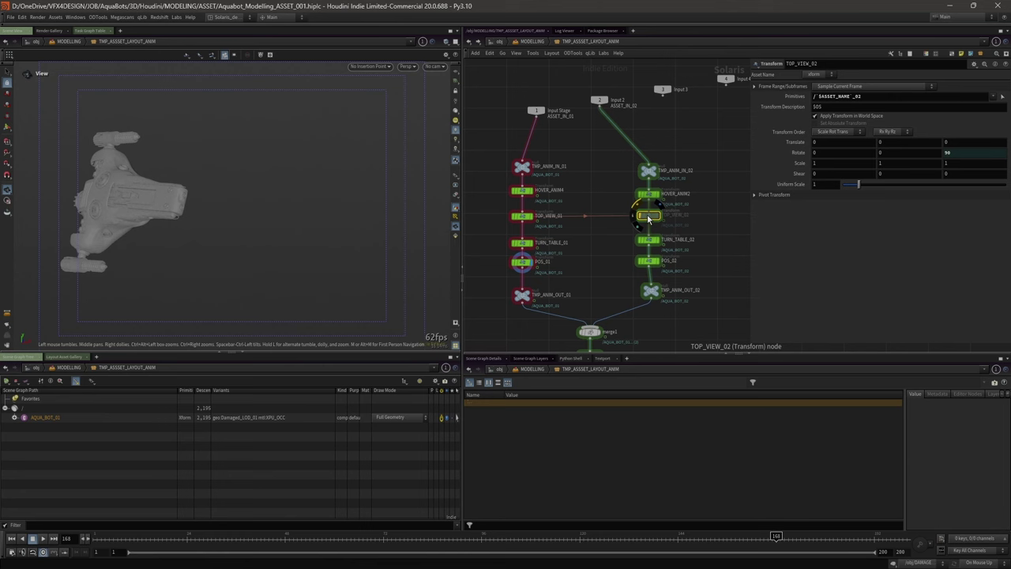
pyautogui.press('q')
pyautogui.click(648, 240)
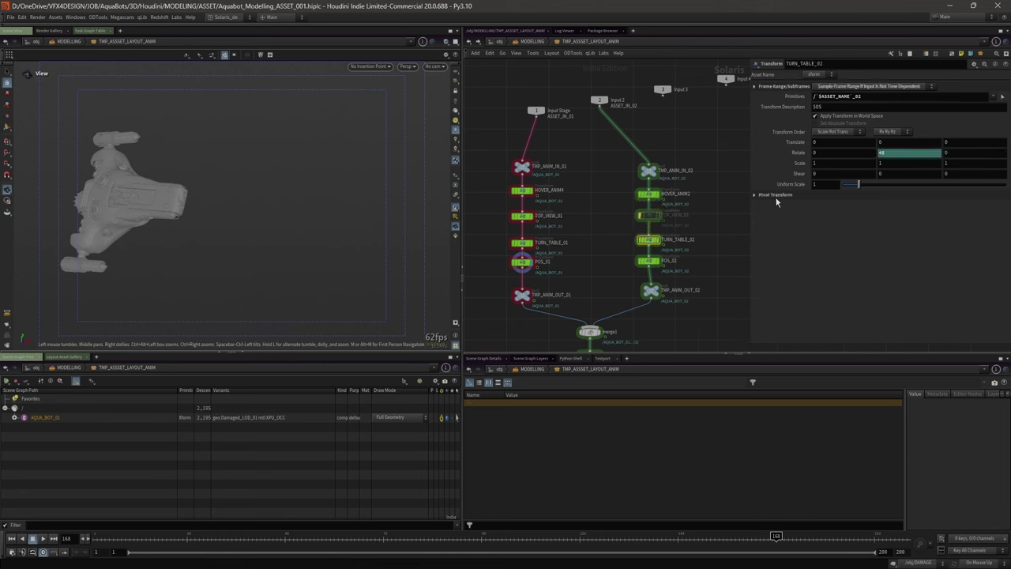
# - Reveal the Translate channel-reference expressions on POS_02 and compare them with the POS_01 transform
pyautogui.click(649, 261)
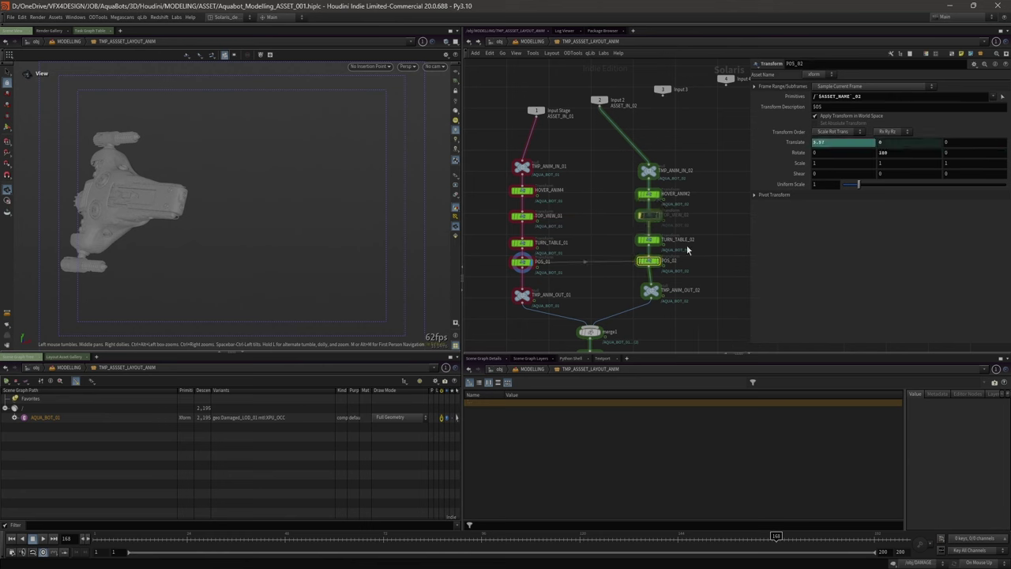
pyautogui.click(783, 144)
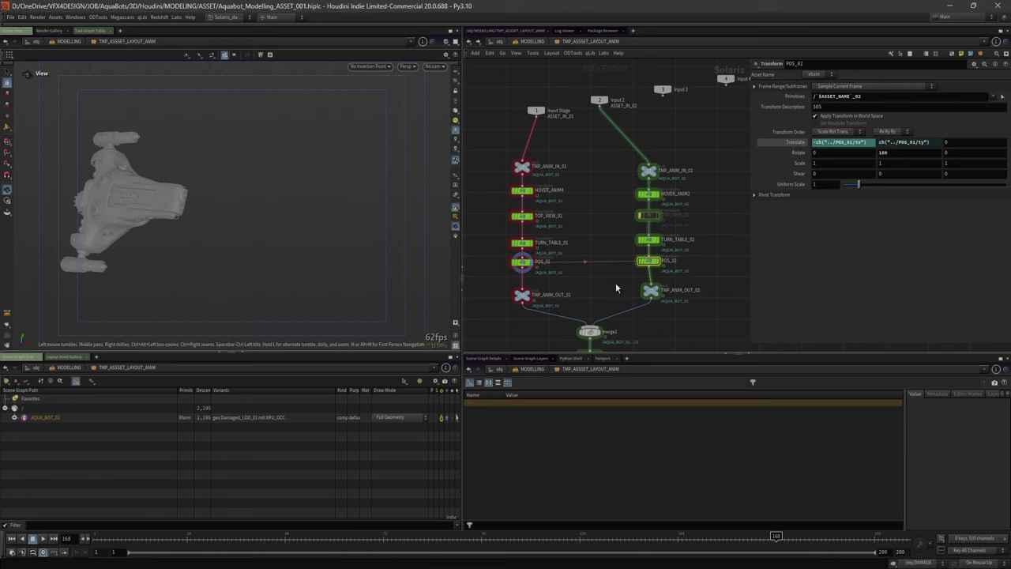
pyautogui.click(522, 262)
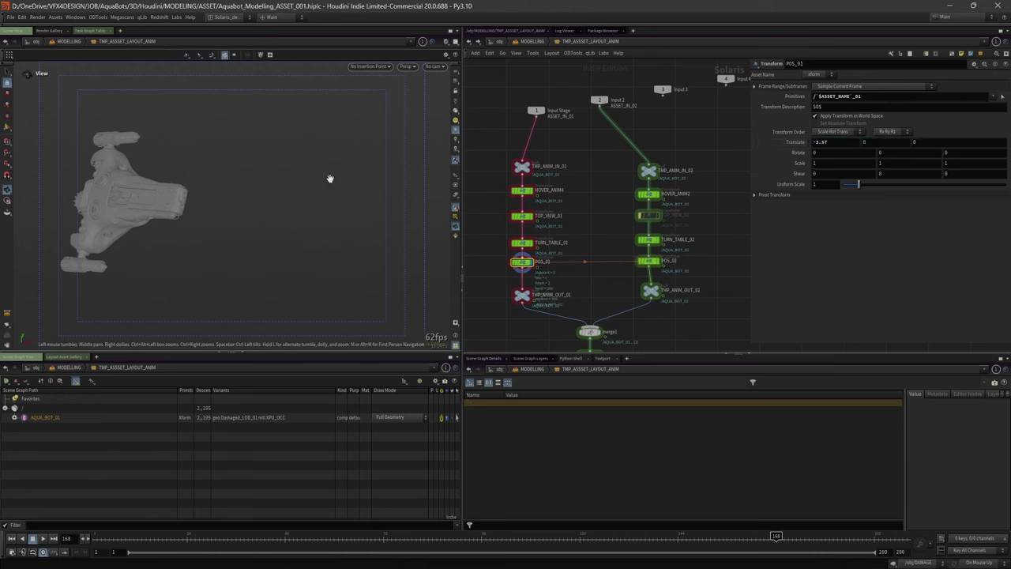
# - Display the merged assets at output0 and return to the MODELLING network
pyautogui.moveTo(546, 332); pyautogui.dragTo(531, 251, button='middle')
pyautogui.scroll(2, 550, 258)
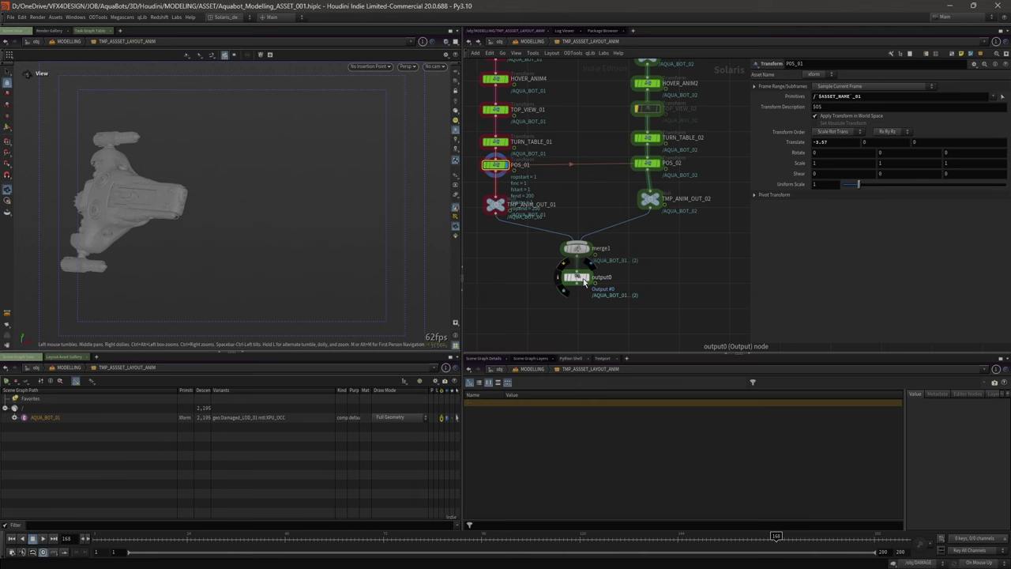
pyautogui.click(586, 277)
pyautogui.press('u')
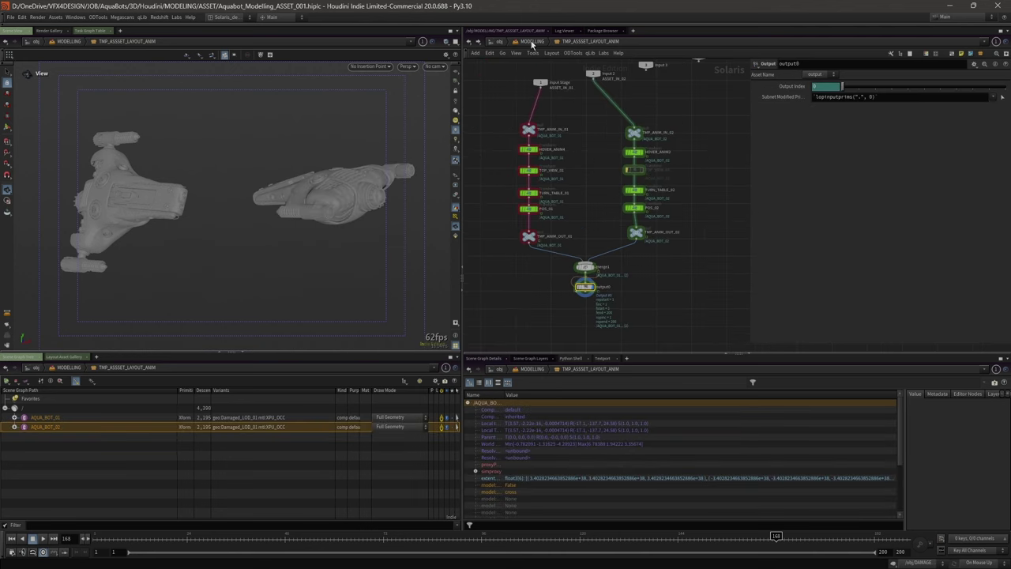
# - Display RENDER_CAM_01 below the merge and view both assets at frame 134
pyautogui.moveTo(662, 265); pyautogui.dragTo(615, 143, button='middle')
pyautogui.scroll(-3, 652, 241)
pyautogui.click(585, 232)
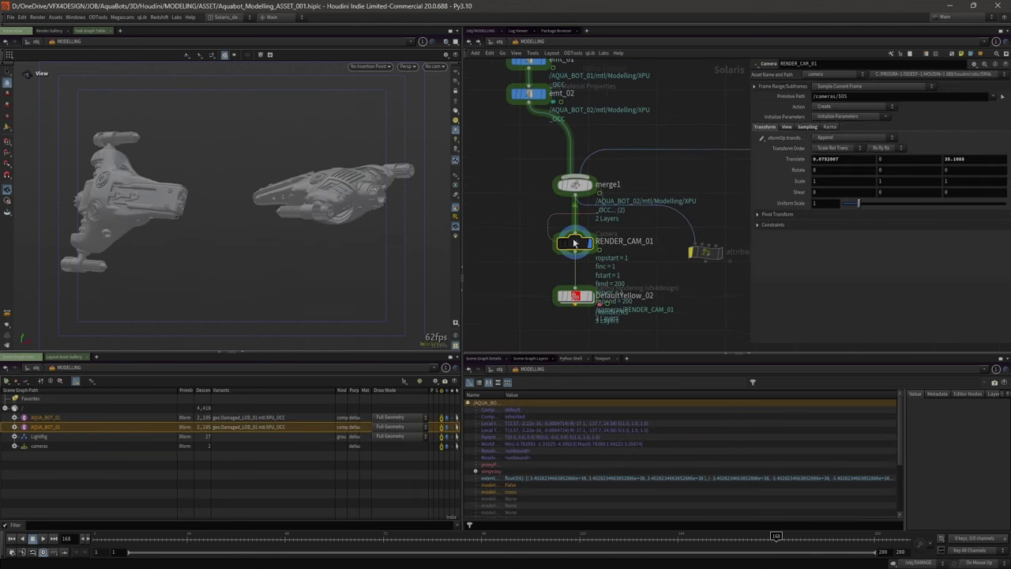
pyautogui.click(114, 538)
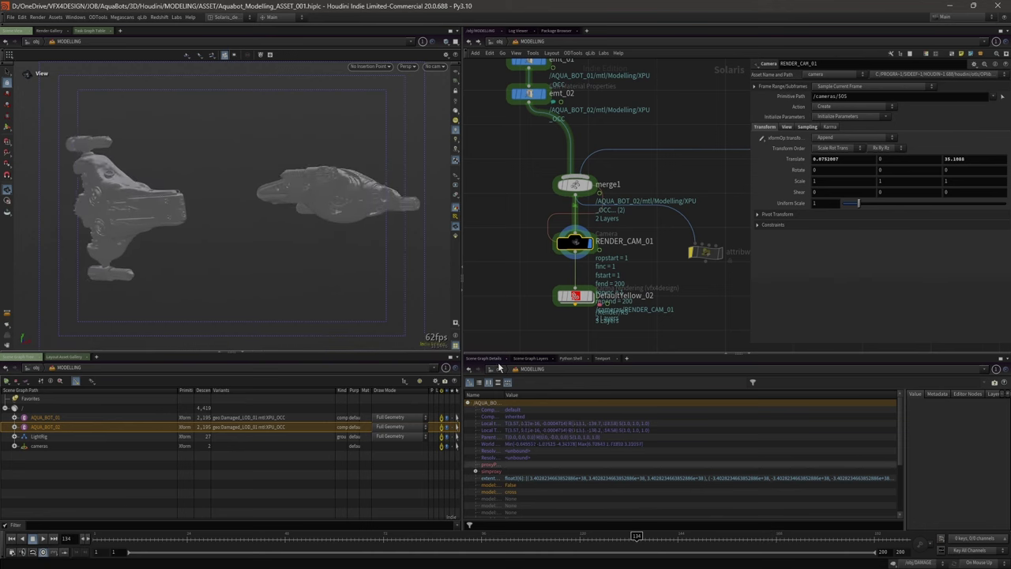
# - Select the TMP_ASSSET_LAYOUT_ANIM subnetwork below the two asset references and examine its place in the network
pyautogui.scroll(-4, 498, 229)
pyautogui.moveTo(498, 224); pyautogui.dragTo(519, 277, button='middle')
pyautogui.scroll(2, 513, 161)
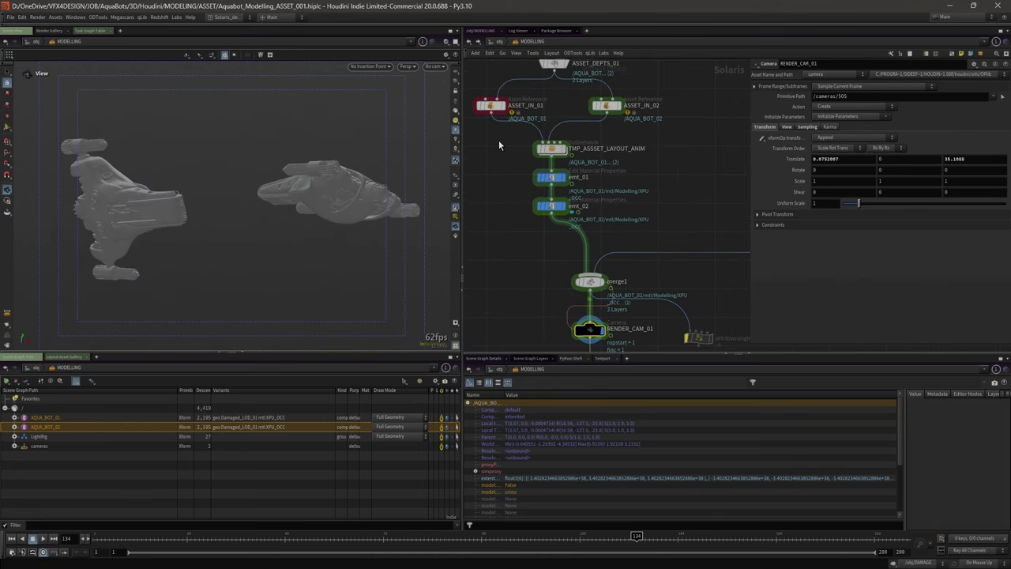
pyautogui.click(551, 150)
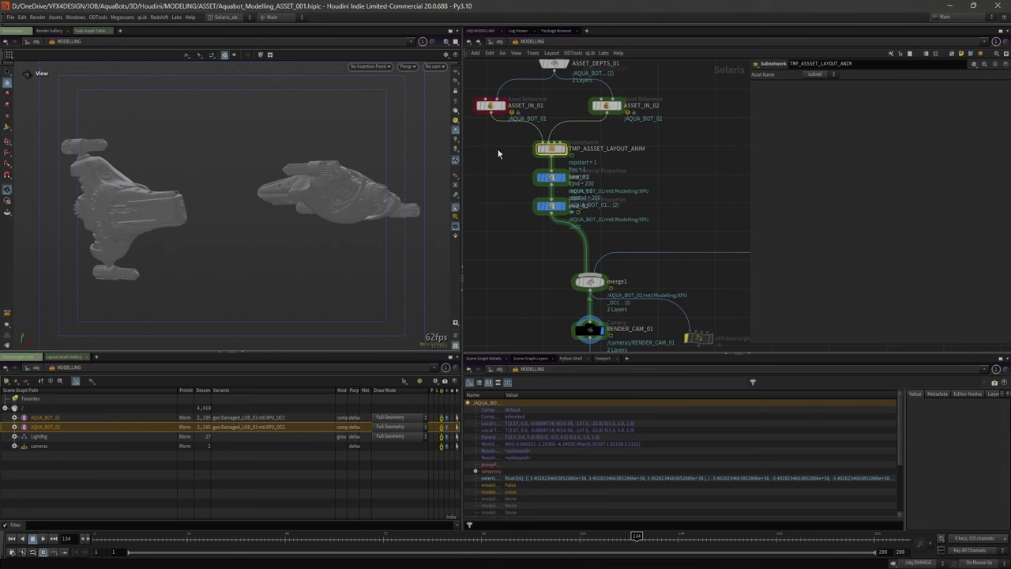
pyautogui.moveTo(551, 158)
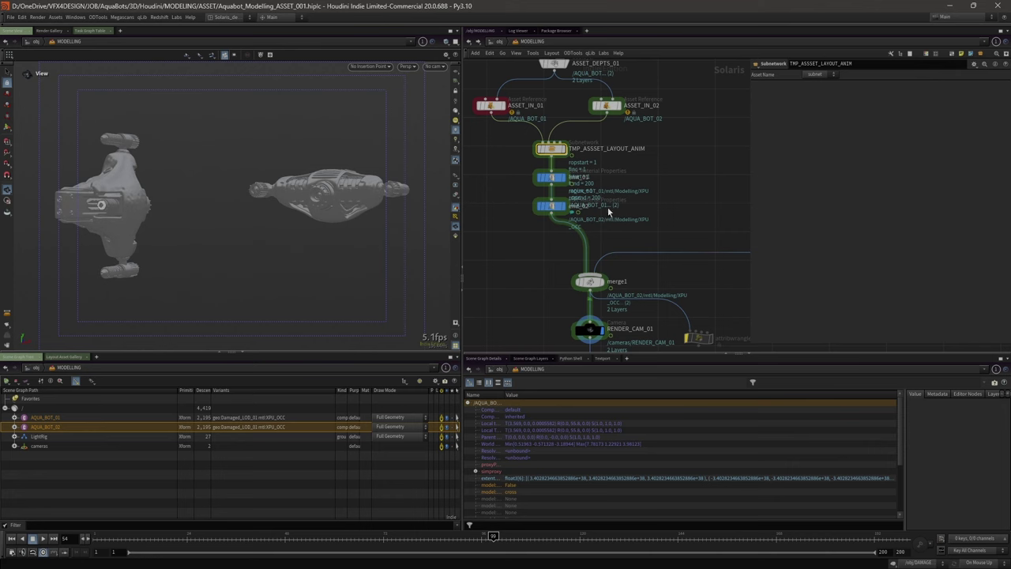
# - Review the emt_01 and emt_02 material property edits, widening the parameters to read their texture paths
pyautogui.click(551, 178)
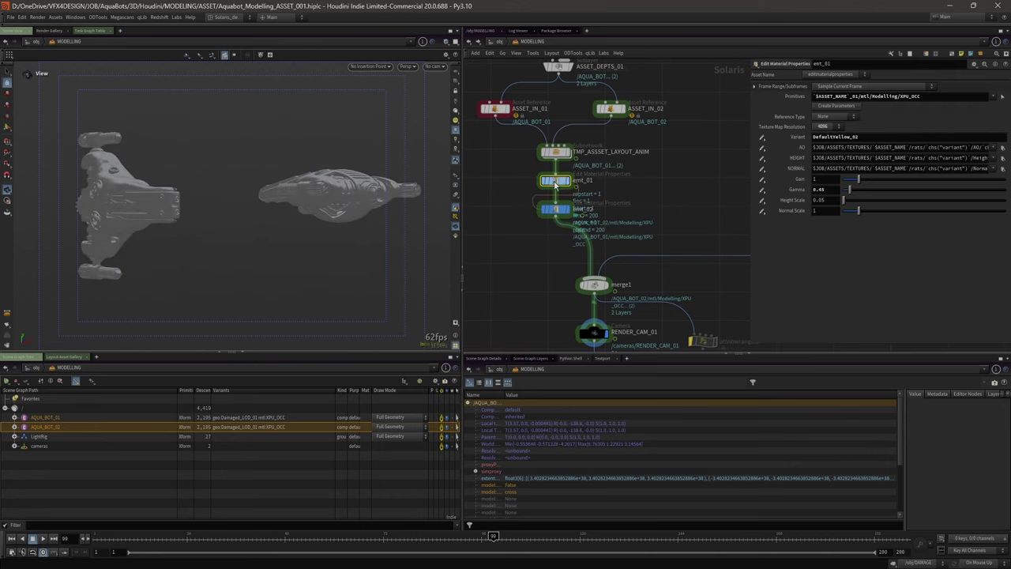
pyautogui.moveTo(656, 158); pyautogui.dragTo(662, 211, button='middle')
pyautogui.scroll(2, 590, 233)
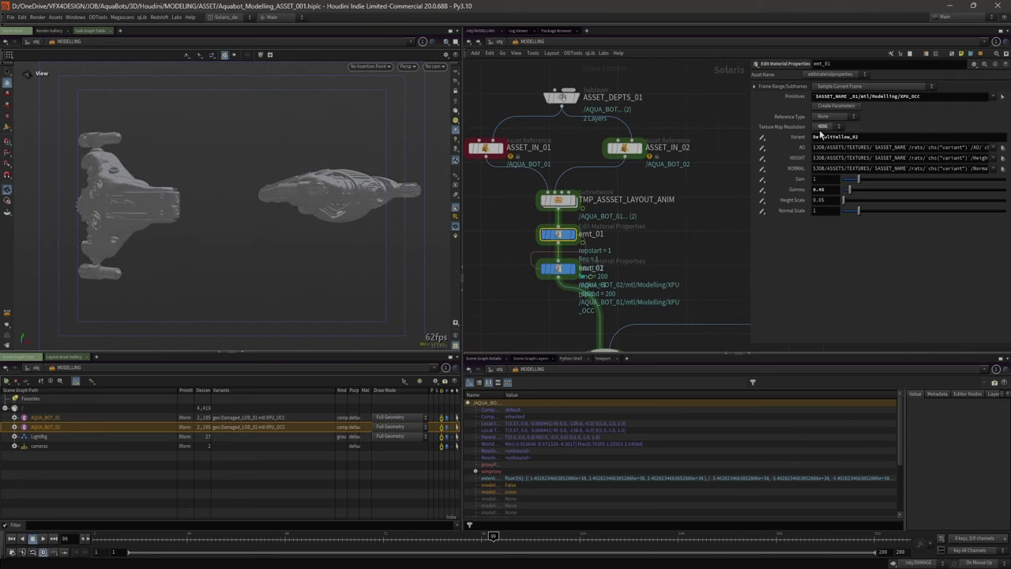
pyautogui.moveTo(749, 103); pyautogui.dragTo(691, 103)
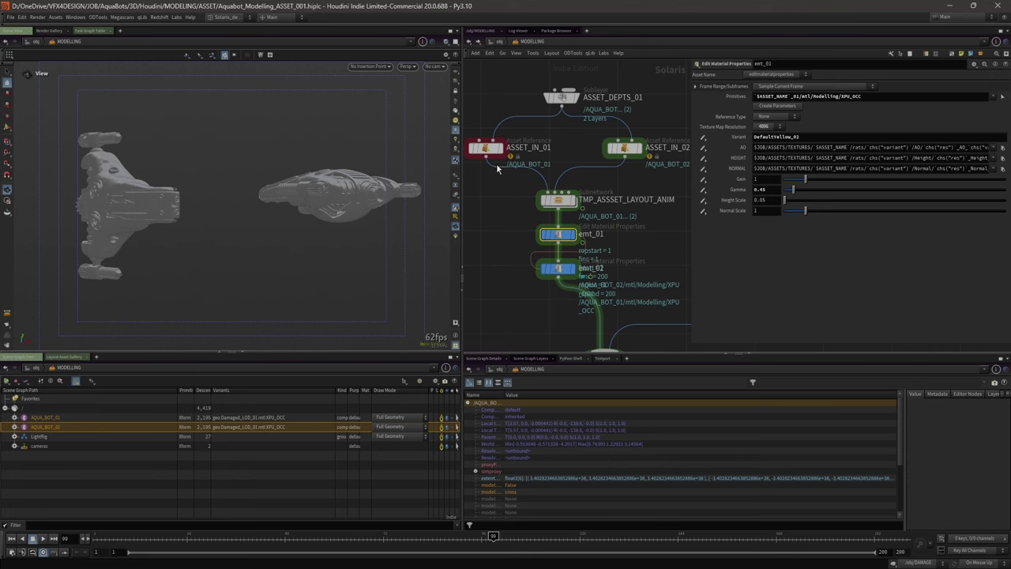
pyautogui.click(557, 268)
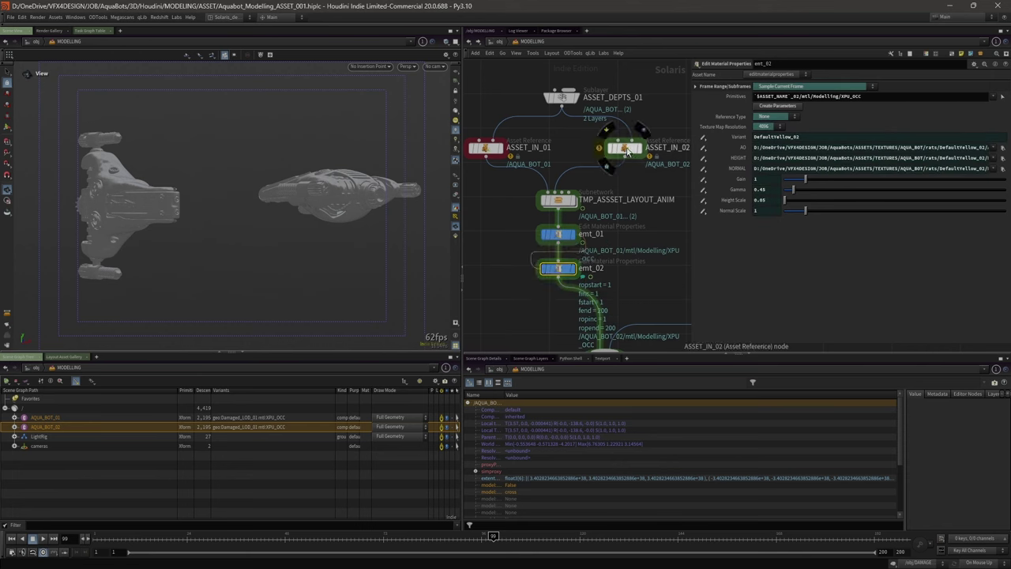
# - Expand AQUA_BOT_01 in the scene graph, inspect its Modelling materials, and compare XPU_OCC with the emt_01 parameters
pyautogui.click(53, 418)
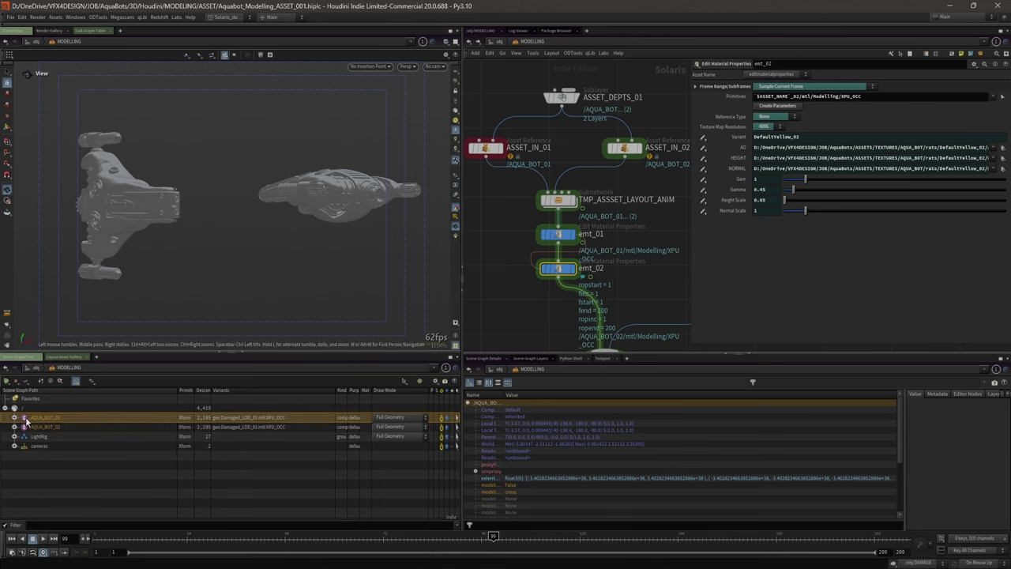
pyautogui.click(15, 418)
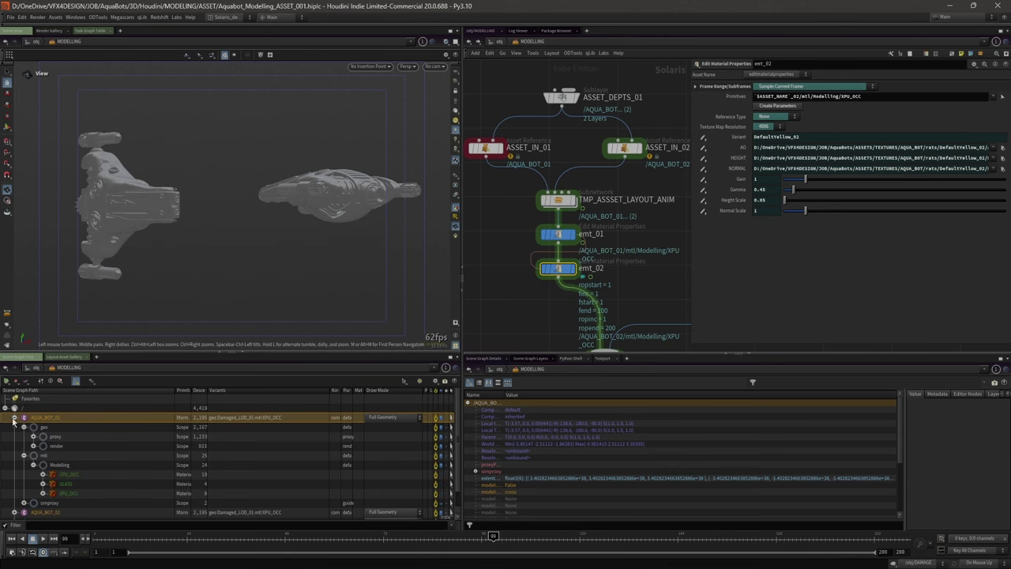
pyautogui.click(60, 464)
pyautogui.click(79, 476)
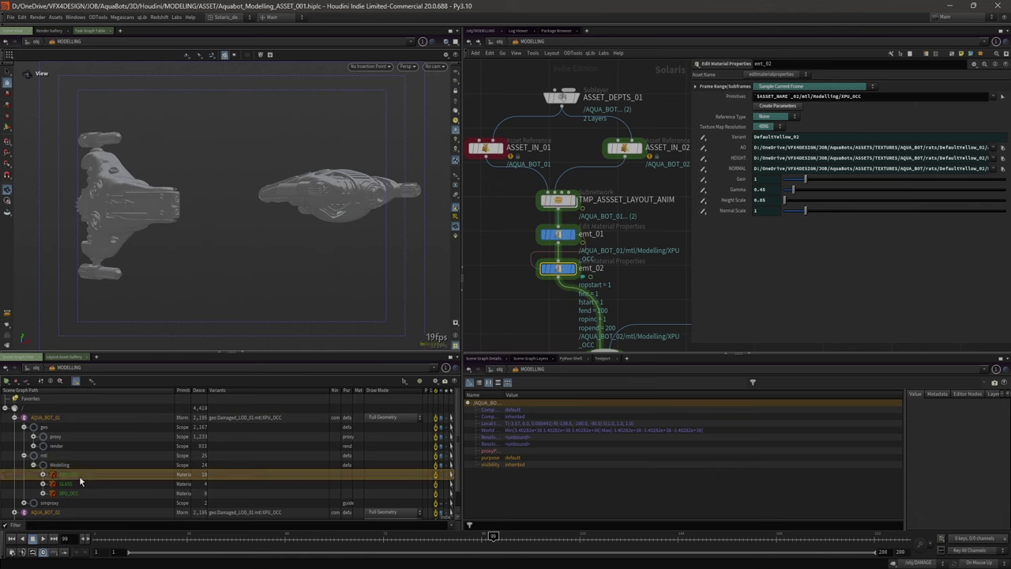
pyautogui.click(78, 484)
pyautogui.click(65, 494)
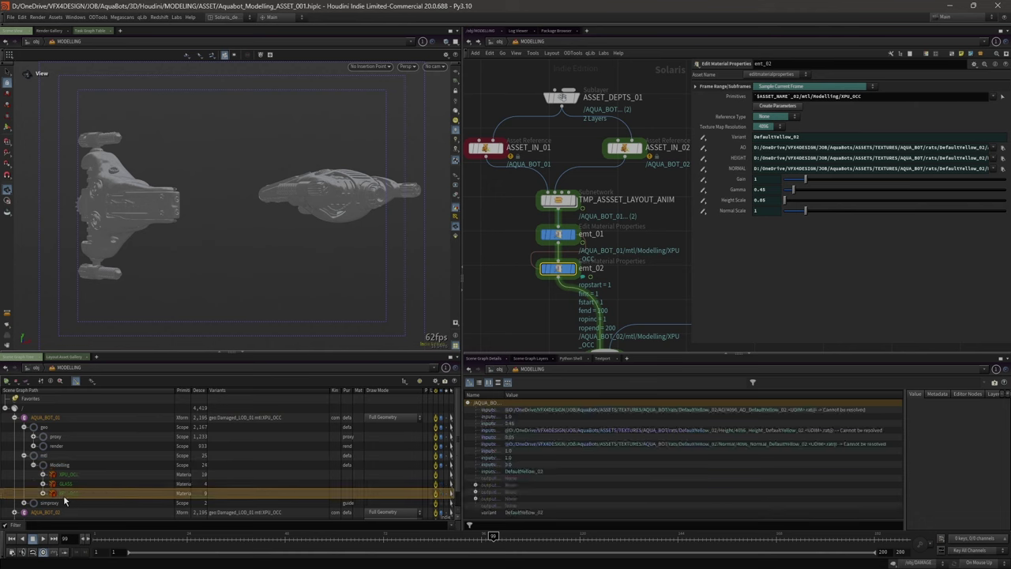
pyautogui.click(560, 237)
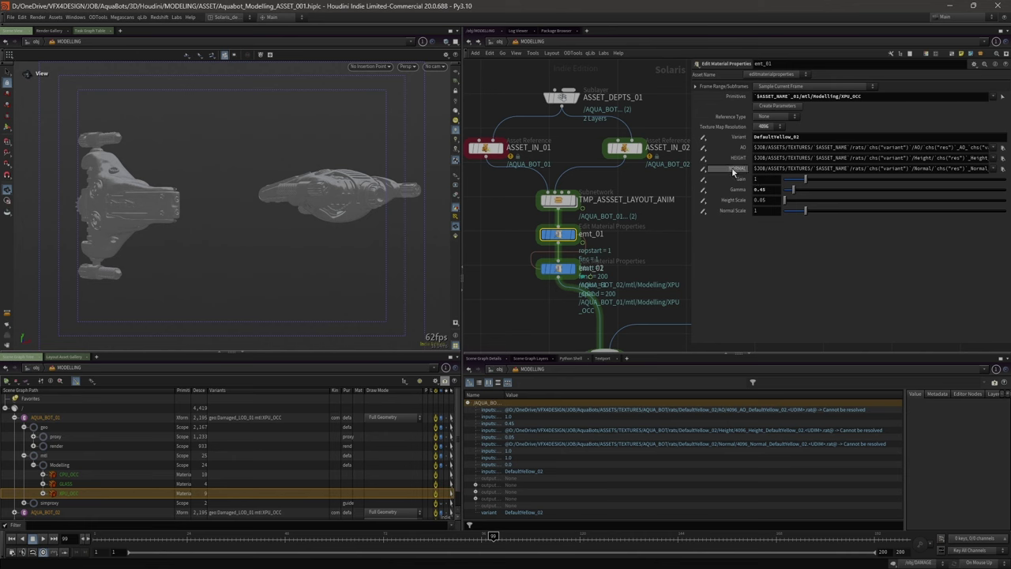
# - Locate the OCC_mtl material library in the upper network and open its XPU_OCC shader
pyautogui.scroll(-7, 564, 196)
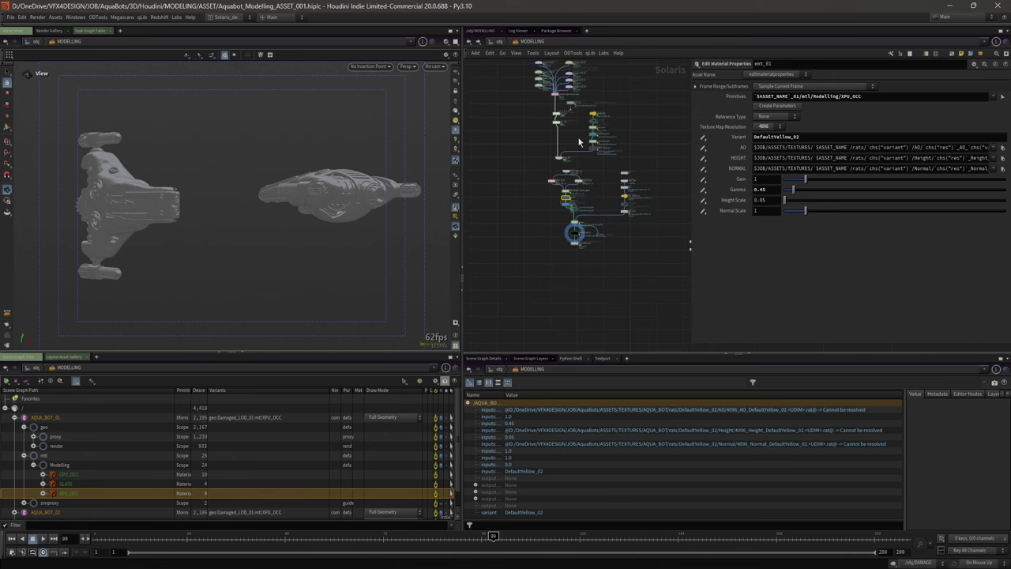
pyautogui.scroll(2, 579, 157)
pyautogui.moveTo(578, 160); pyautogui.dragTo(588, 253, button='middle')
pyautogui.scroll(2, 588, 253)
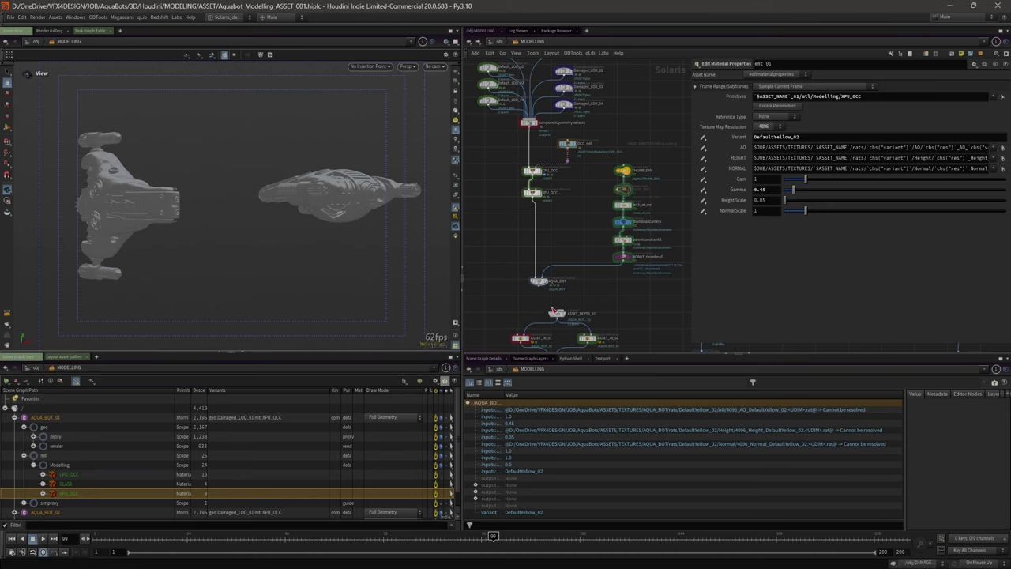
pyautogui.moveTo(604, 167); pyautogui.dragTo(604, 226, button='middle')
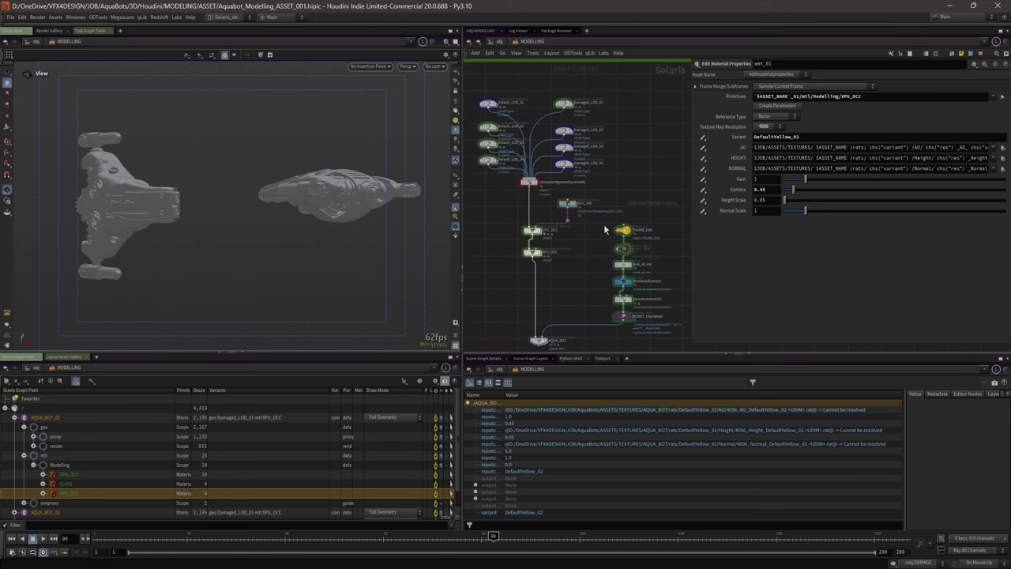
pyautogui.doubleClick(569, 202)
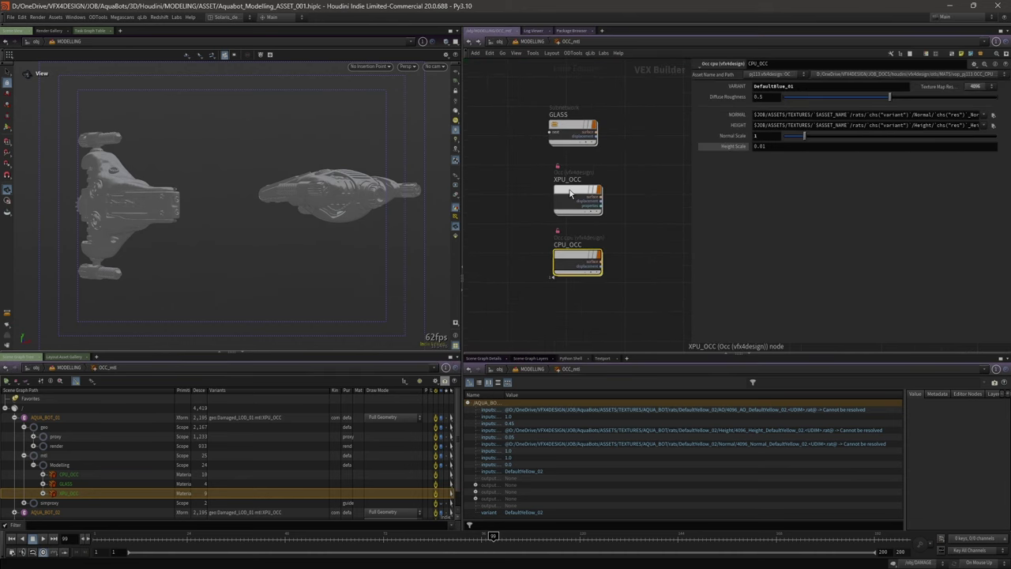
pyautogui.doubleClick(579, 193)
# - Examine the shader's mtlxcolorcorrect1 and texture map nodes, and return to the MODELLING network
pyautogui.click(579, 134)
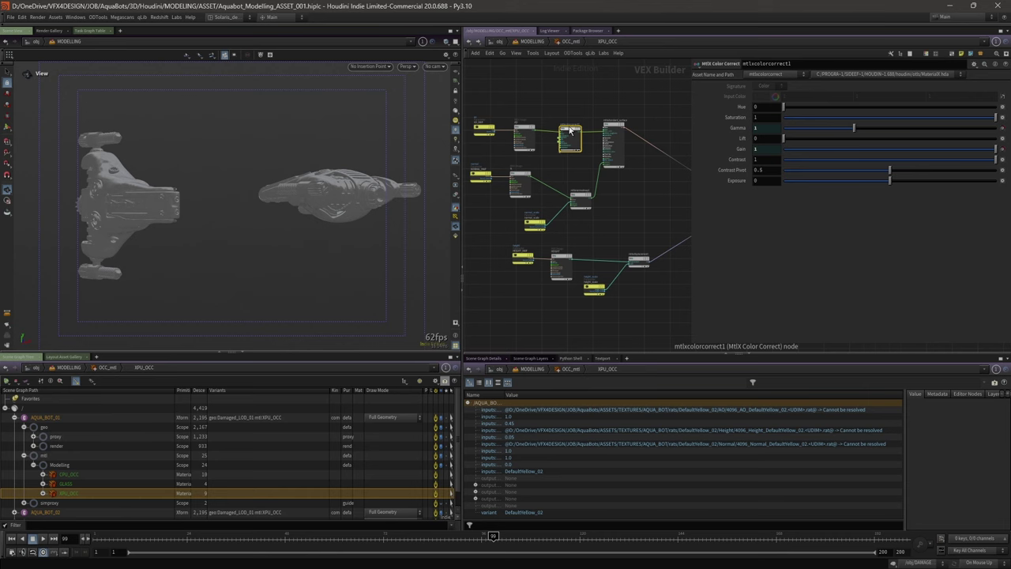
pyautogui.moveTo(491, 98); pyautogui.dragTo(561, 213)
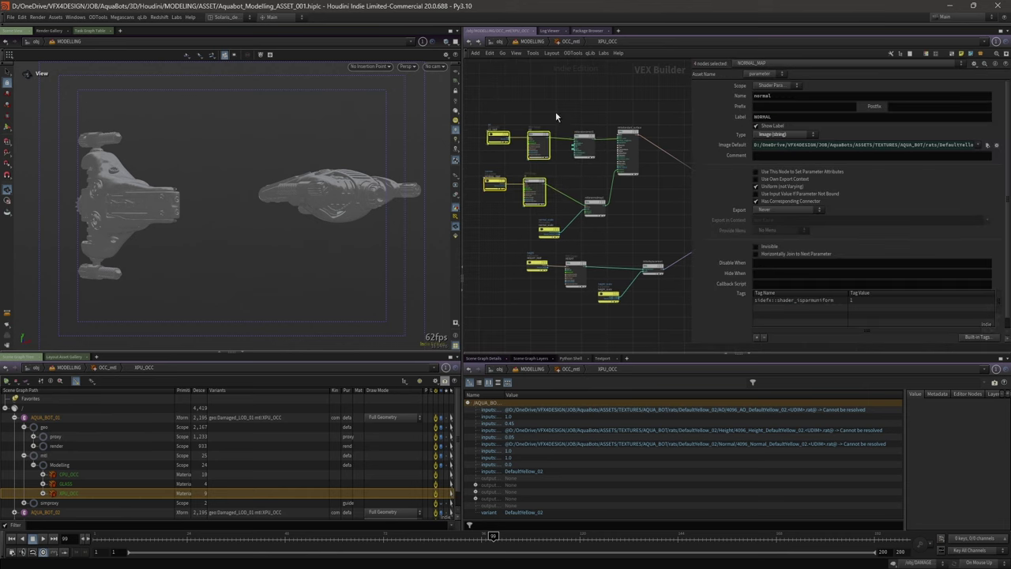
pyautogui.press('u')
pyautogui.press('u')
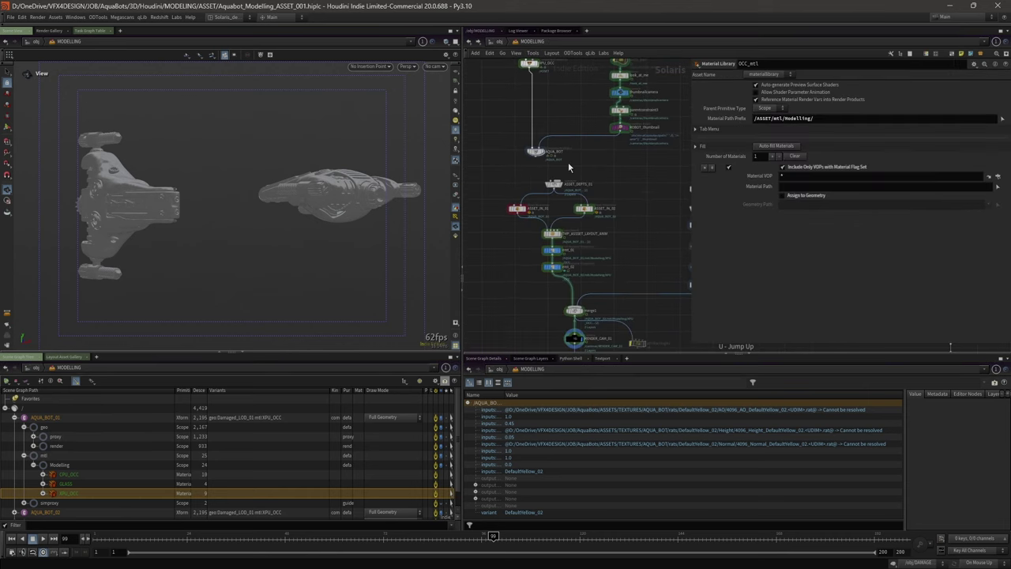
# - Recheck the XPU_OCC target in emt_01's Primitives path and narrow the parameters to widen the network view
pyautogui.scroll(2, 597, 172)
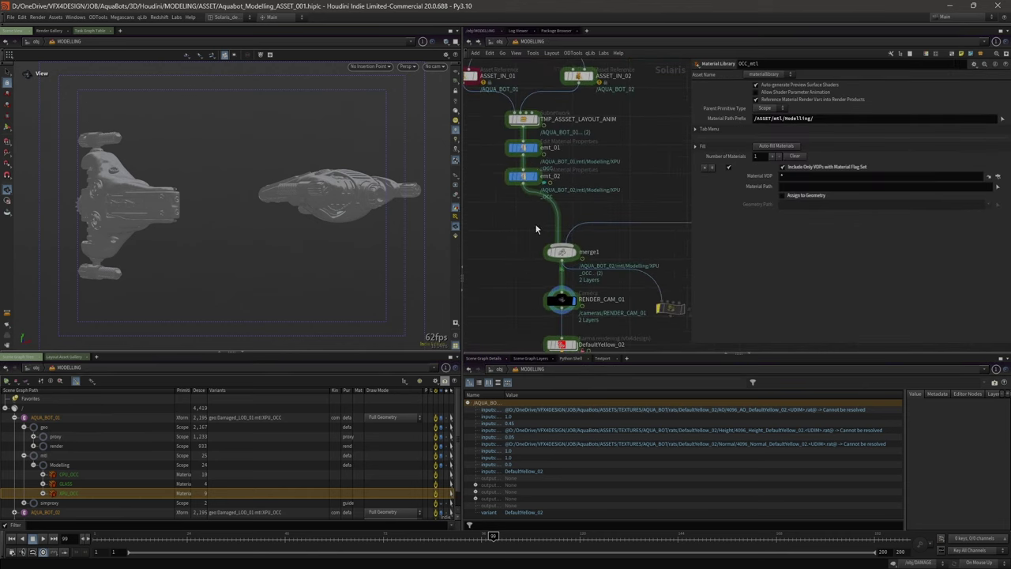
pyautogui.click(526, 150)
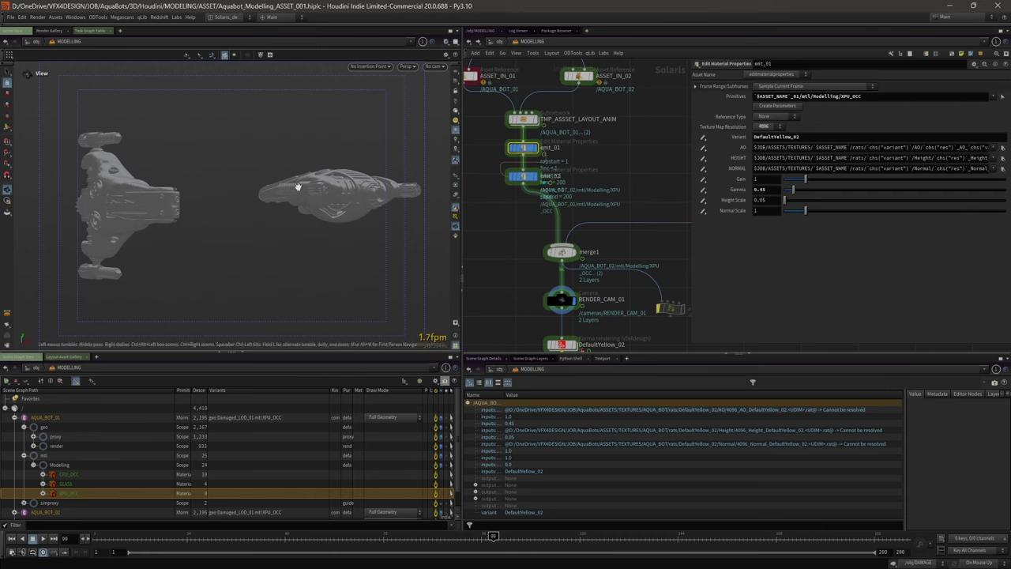
pyautogui.moveTo(522, 288); pyautogui.dragTo(514, 232, button='middle')
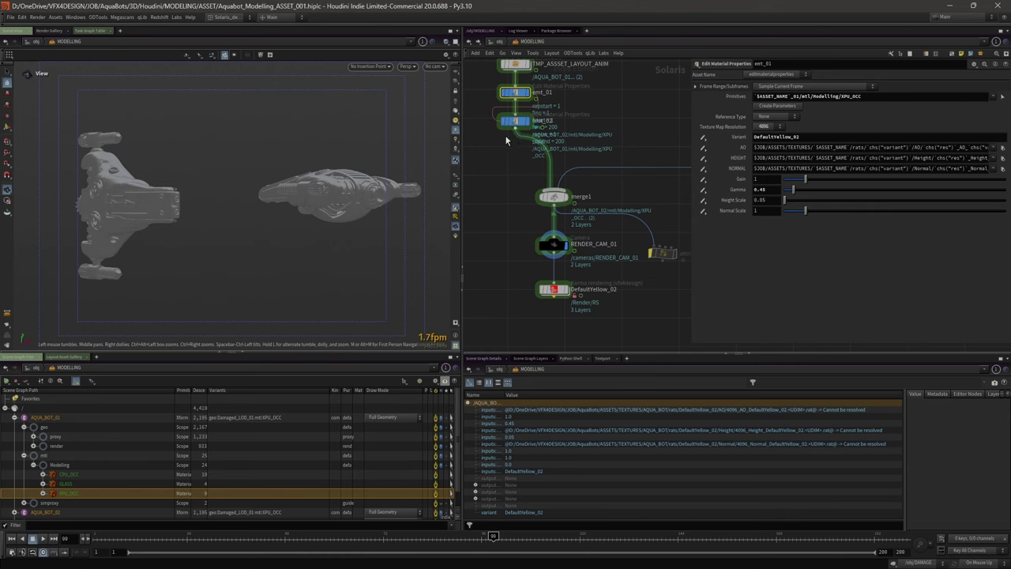
pyautogui.moveTo(506, 140); pyautogui.dragTo(615, 180, button='middle')
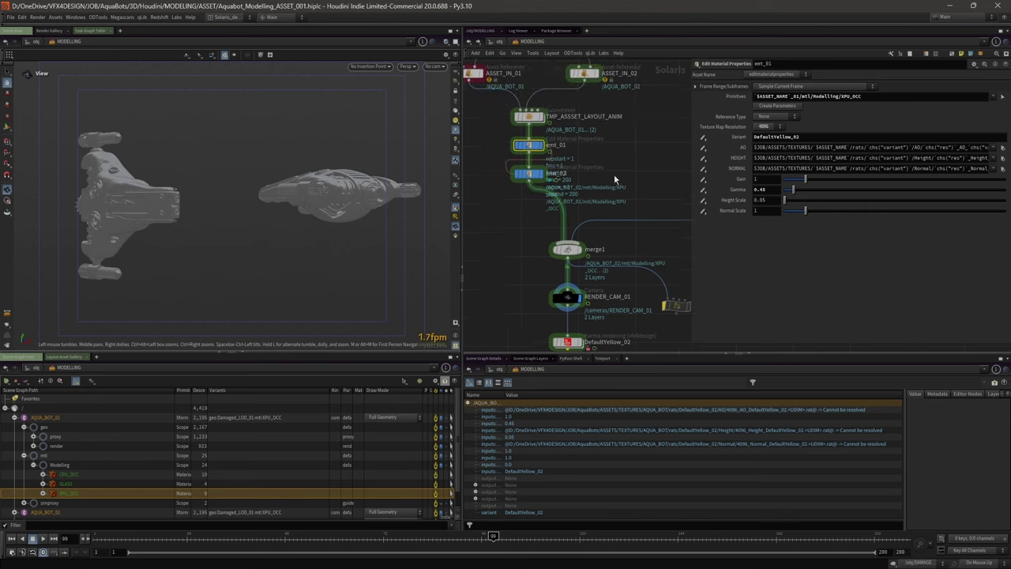
pyautogui.doubleClick(842, 95)
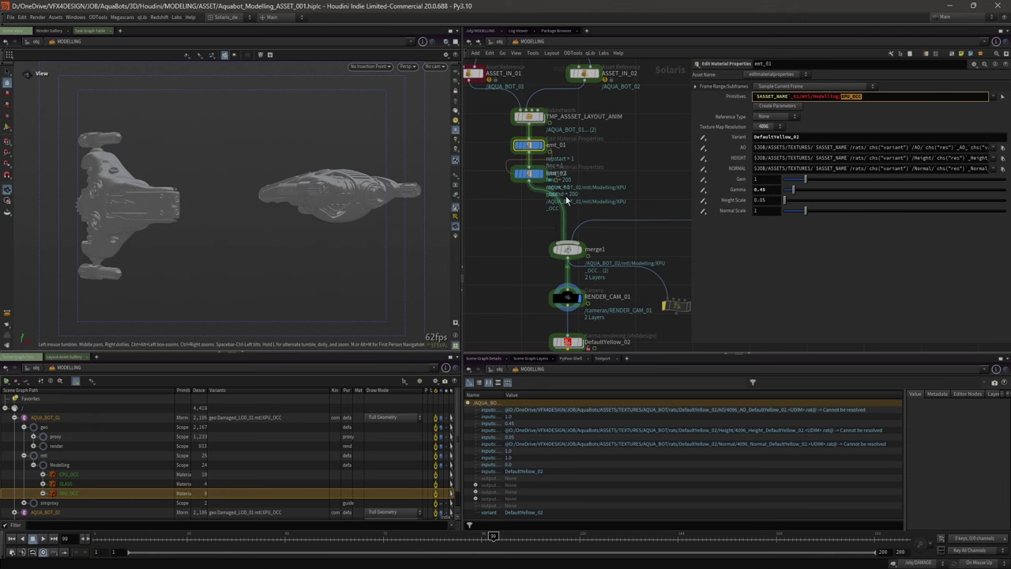
pyautogui.moveTo(689, 195); pyautogui.dragTo(752, 195)
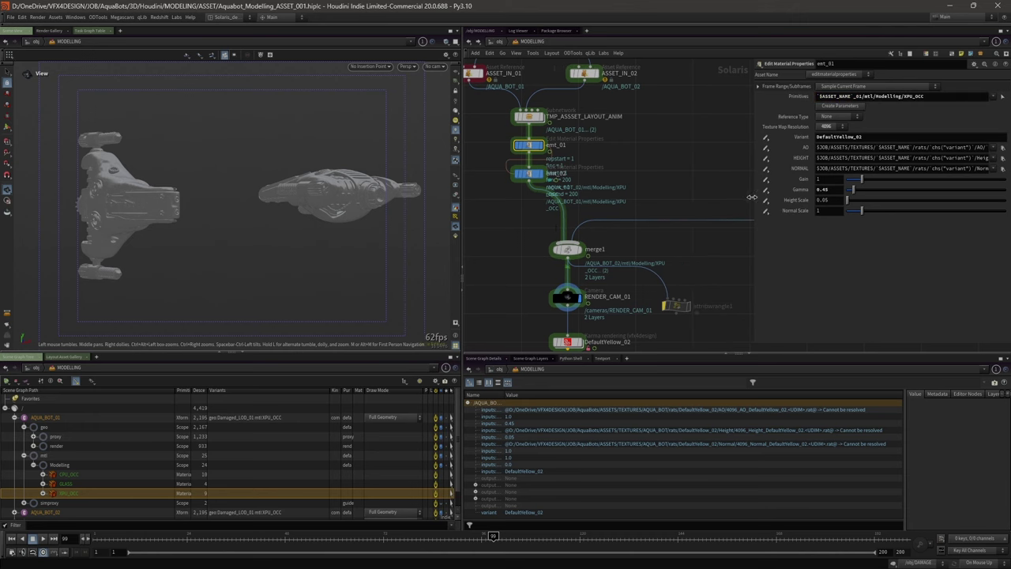
# - Survey the lower MODELLING network from the asset inputs to the render node, and scrub the timeline to frame 119
pyautogui.scroll(-6, 655, 197)
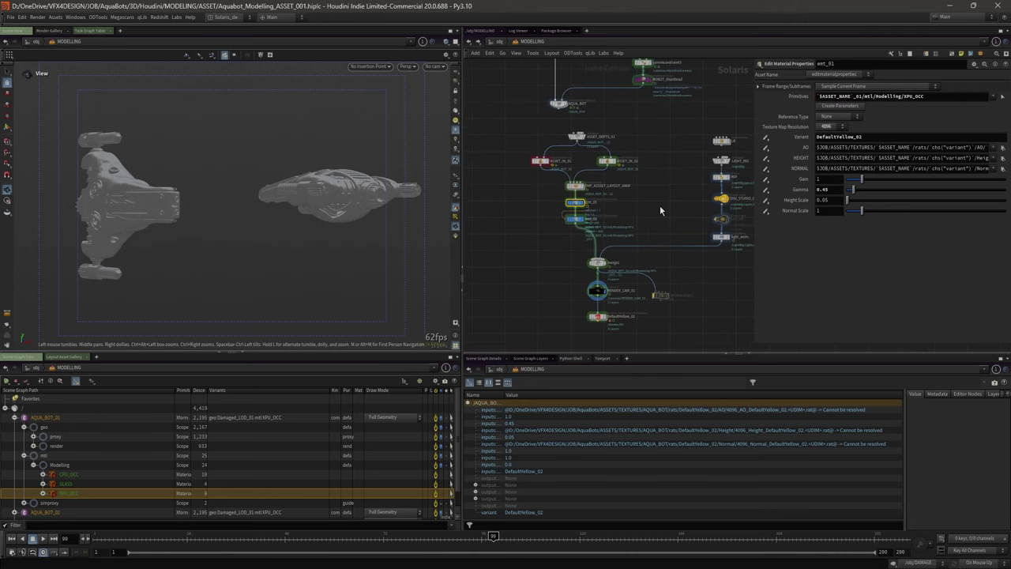
pyautogui.moveTo(644, 234); pyautogui.dragTo(627, 145, button='middle')
pyautogui.scroll(1, 648, 134)
pyautogui.scroll(-1, 641, 126)
pyautogui.scroll(1, 654, 127)
pyautogui.scroll(-3, 625, 289)
pyautogui.scroll(-1, 635, 289)
pyautogui.scroll(2, 628, 146)
pyautogui.scroll(2, 618, 238)
pyautogui.scroll(-2, 620, 220)
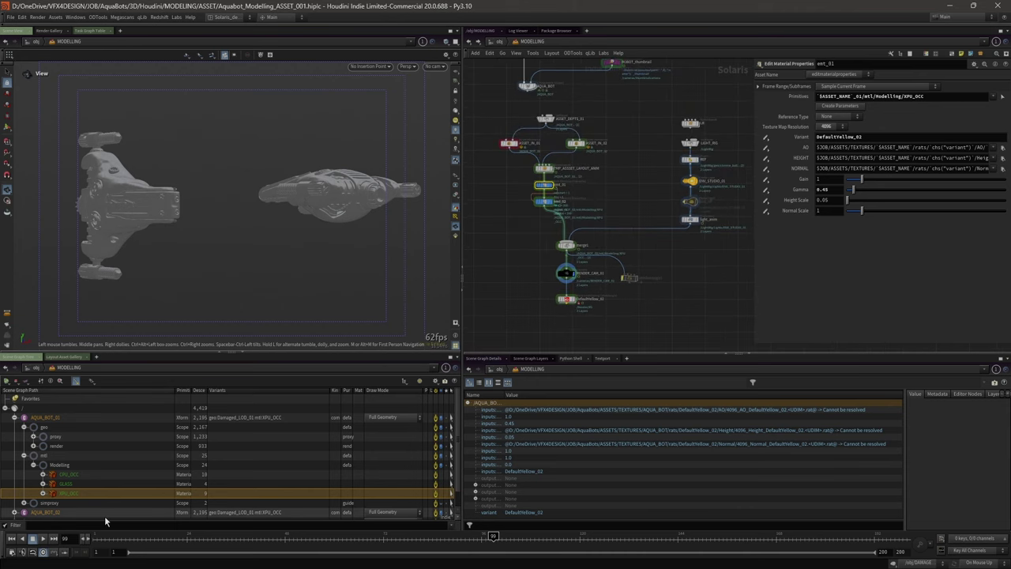
pyautogui.click(136, 537)
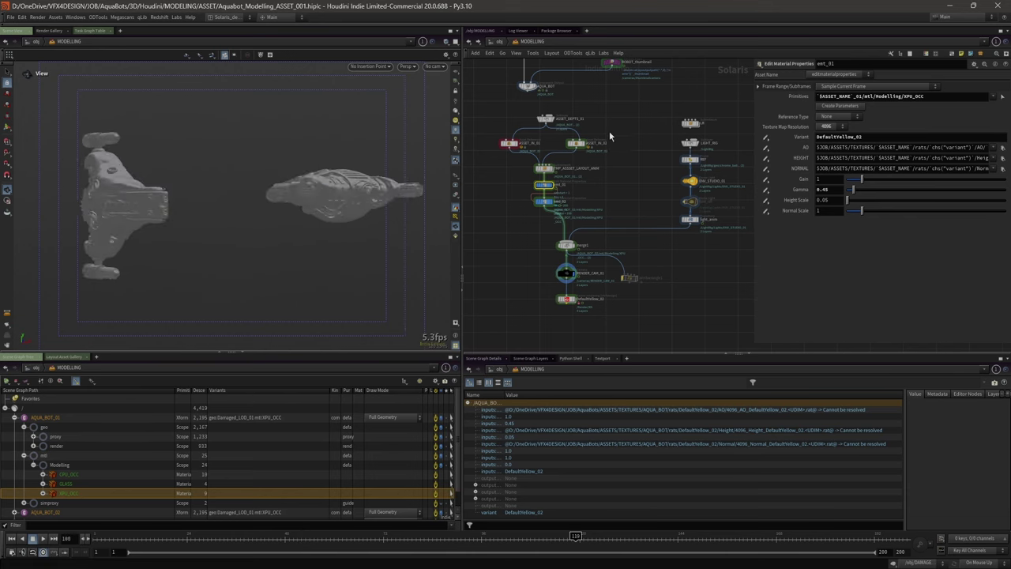
# - Locate the OCC_mtl material library in the upper network and show its parameters
pyautogui.scroll(-5, 612, 188)
pyautogui.moveTo(506, 109); pyautogui.dragTo(504, 163, button='middle')
pyautogui.scroll(2, 517, 141)
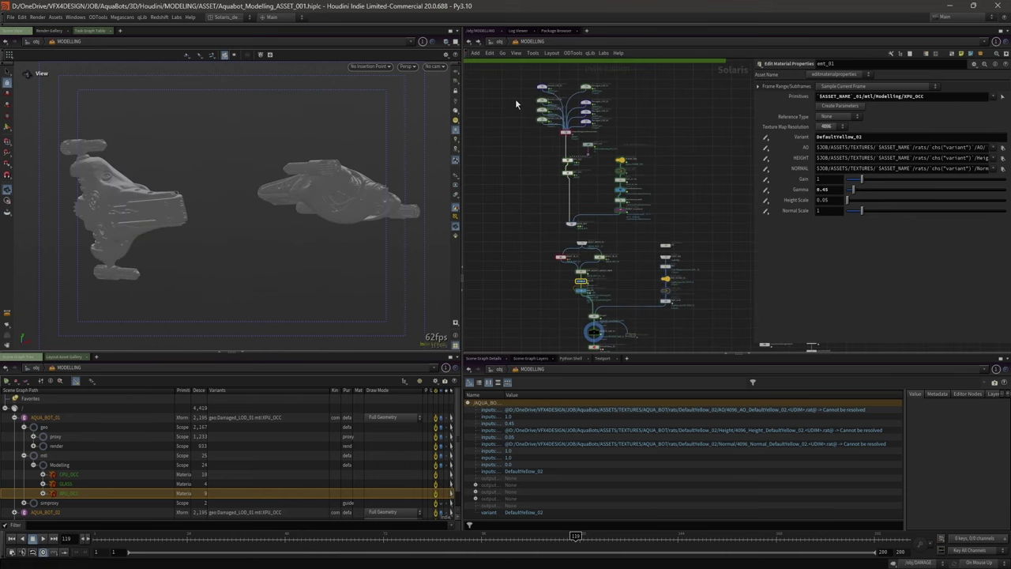
pyautogui.moveTo(521, 77); pyautogui.dragTo(517, 107)
pyautogui.moveTo(514, 224); pyautogui.dragTo(494, 203, button='middle')
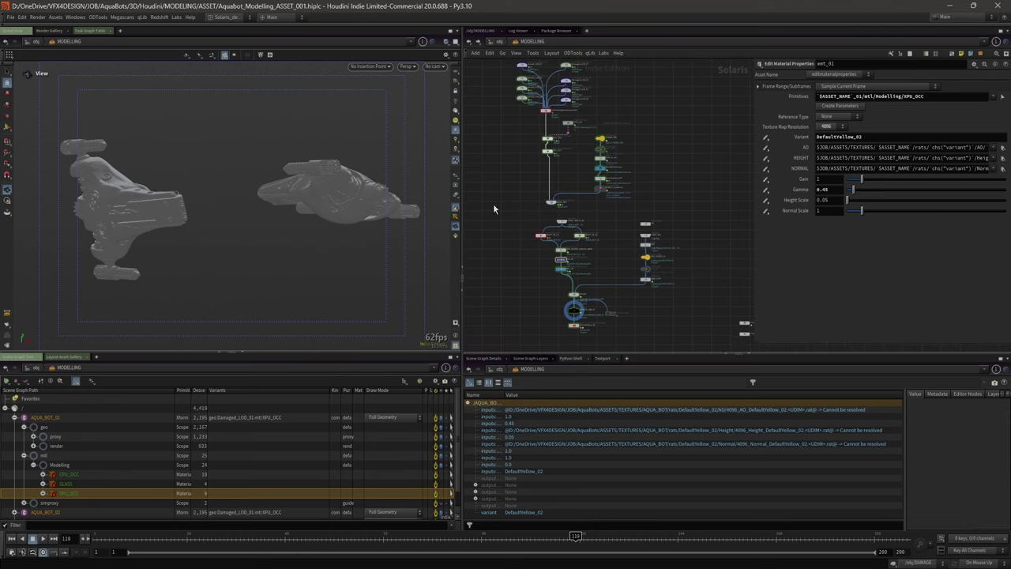
pyautogui.scroll(2, 567, 126)
pyautogui.click(568, 124)
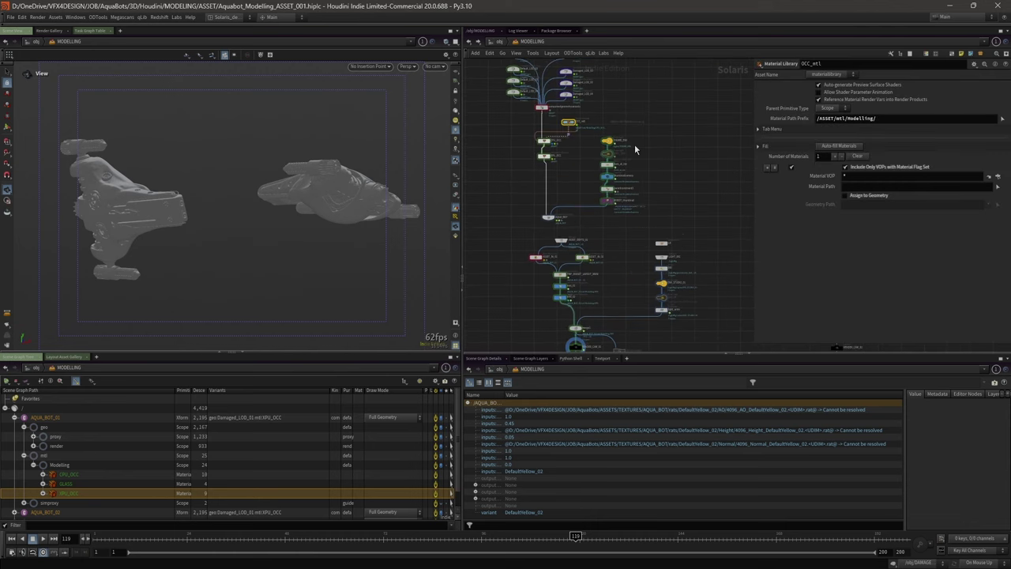
# - Display the DefaultYellow_02 Karma rendering node below RENDER_CAM_01 and widen the parameters to inspect its render settings
pyautogui.moveTo(523, 318); pyautogui.dragTo(508, 225, button='middle')
pyautogui.scroll(2, 532, 244)
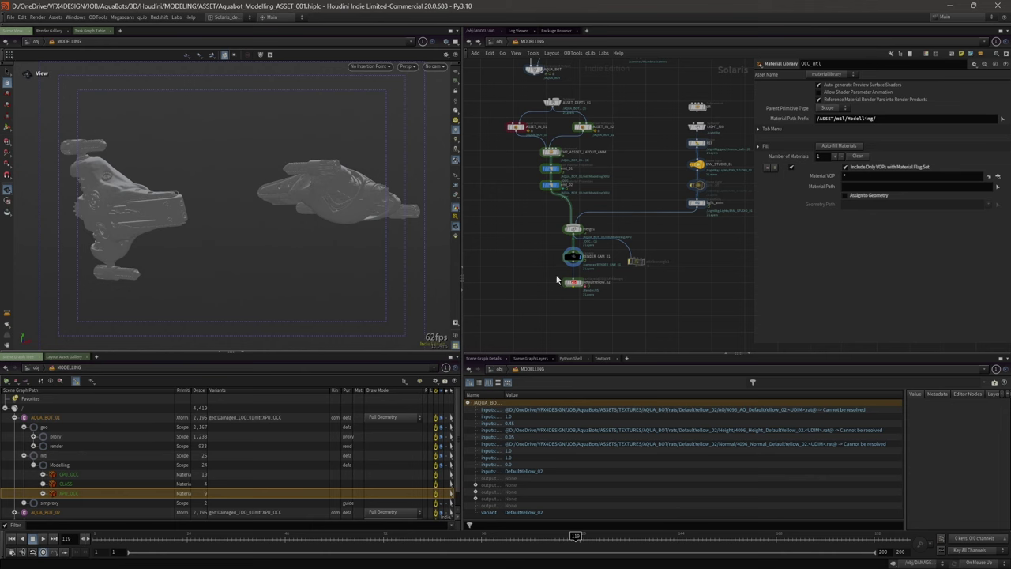
pyautogui.scroll(1, 555, 267)
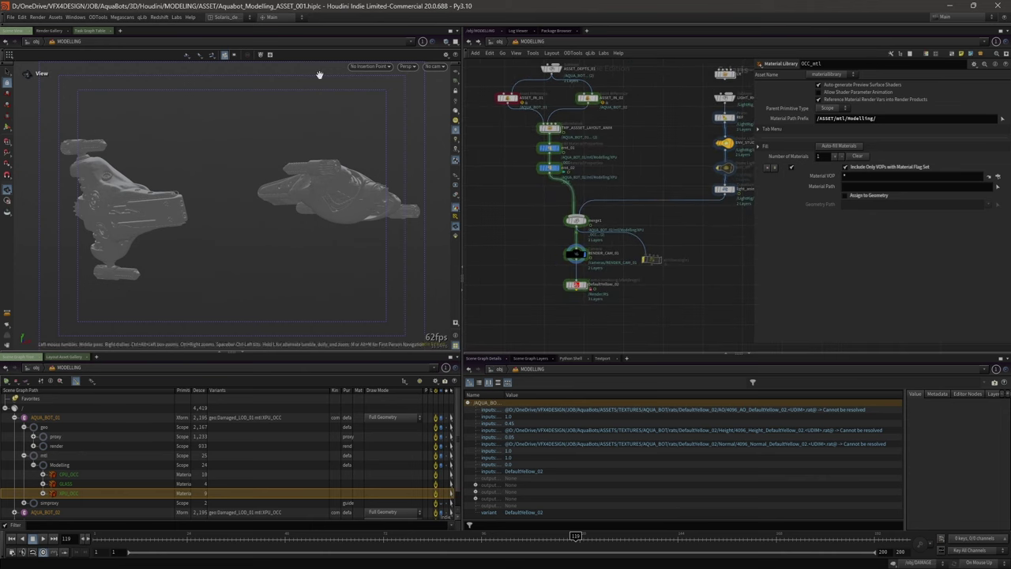
pyautogui.click(577, 286)
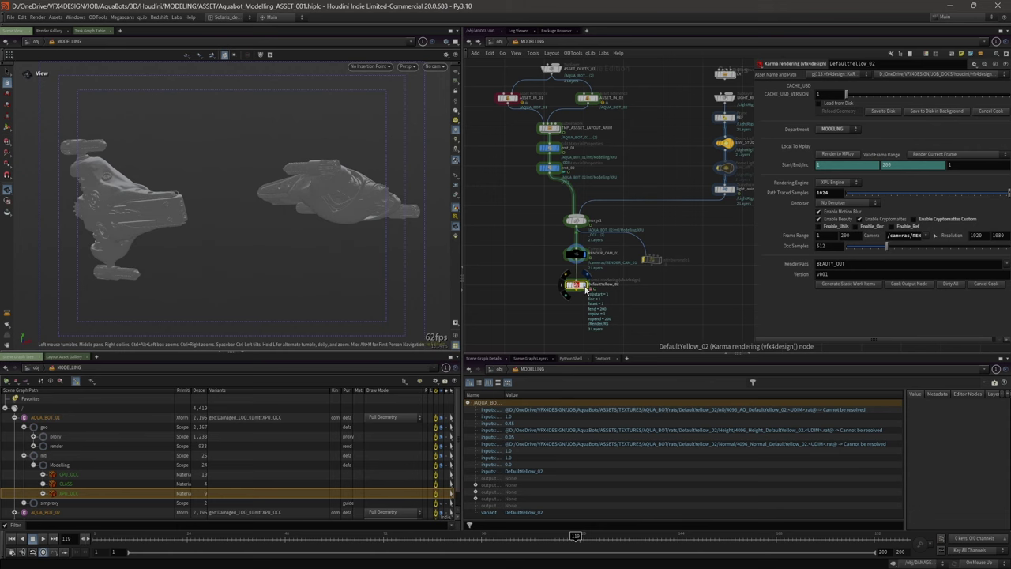
pyautogui.scroll(2, 754, 212)
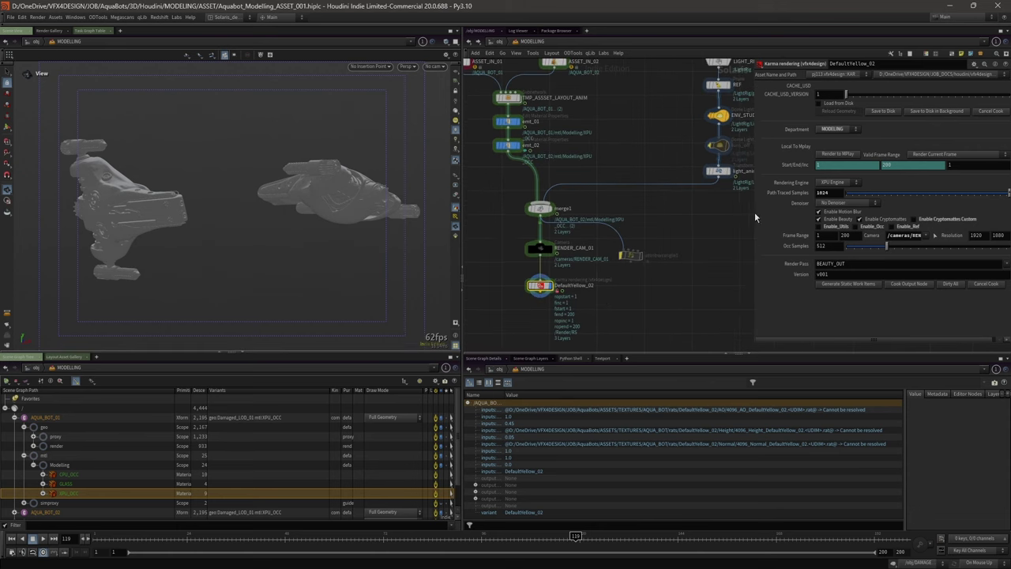
pyautogui.moveTo(753, 211); pyautogui.dragTo(667, 210)
pyautogui.scroll(2, 650, 196)
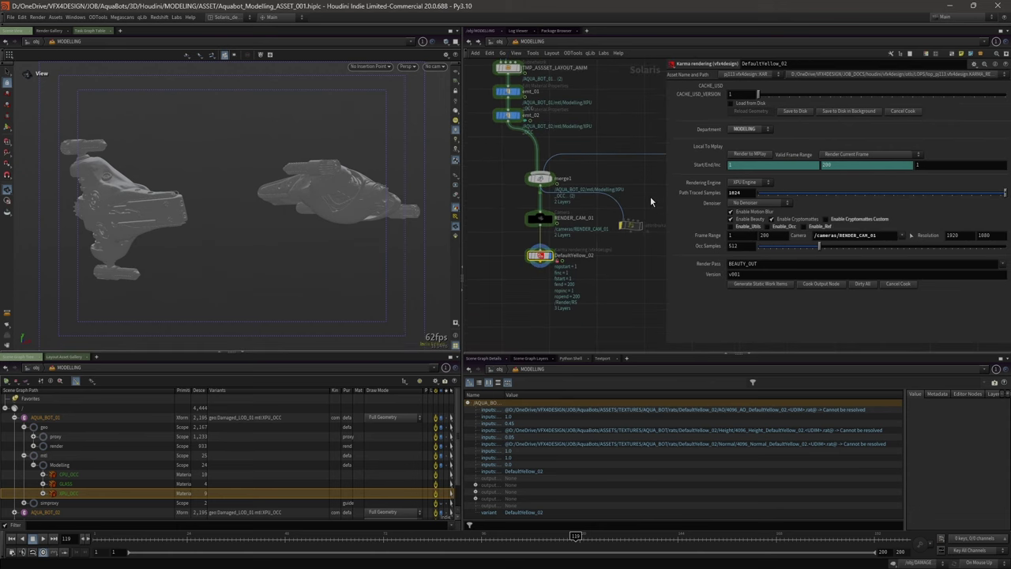
pyautogui.scroll(-2, 518, 309)
pyautogui.moveTo(514, 311); pyautogui.dragTo(525, 283, button='middle')
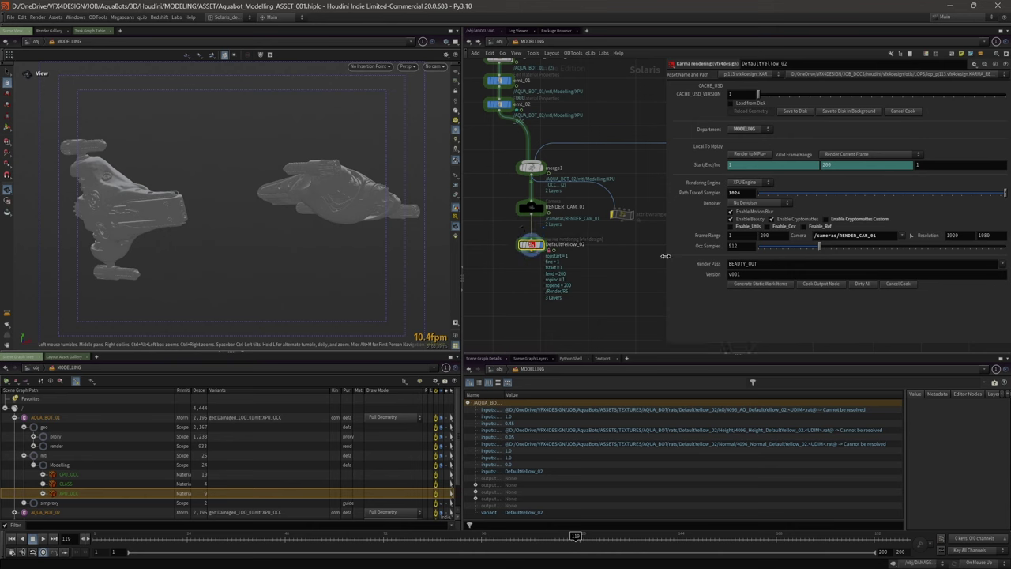
pyautogui.moveTo(615, 255); pyautogui.dragTo(619, 234, button='middle')
pyautogui.scroll(2, 617, 233)
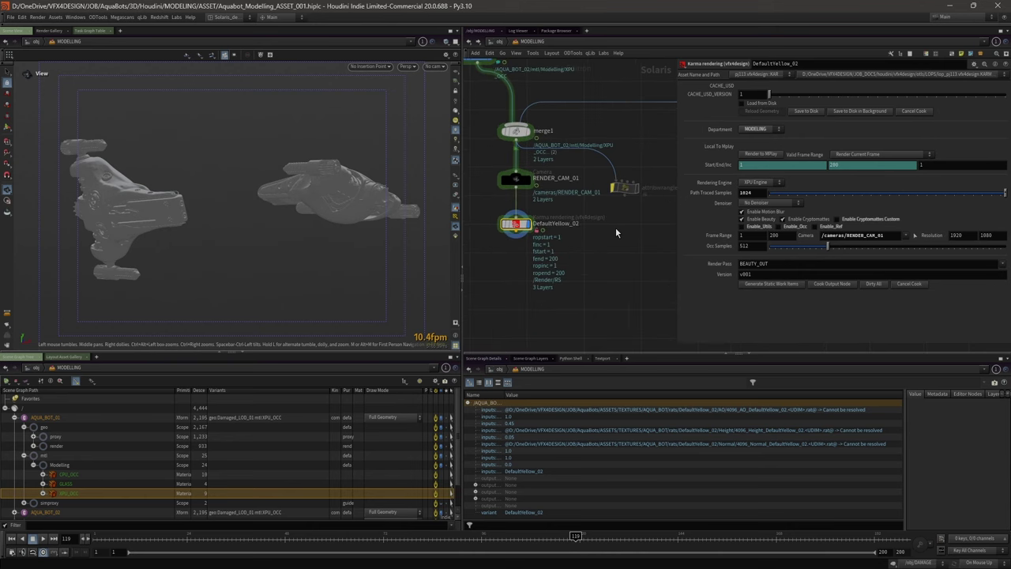
# - Open the internal network of DefaultYellow_02, widen the network view and inspect the beauty pass branch
pyautogui.doubleClick(517, 224)
pyautogui.scroll(-1, 466, 245)
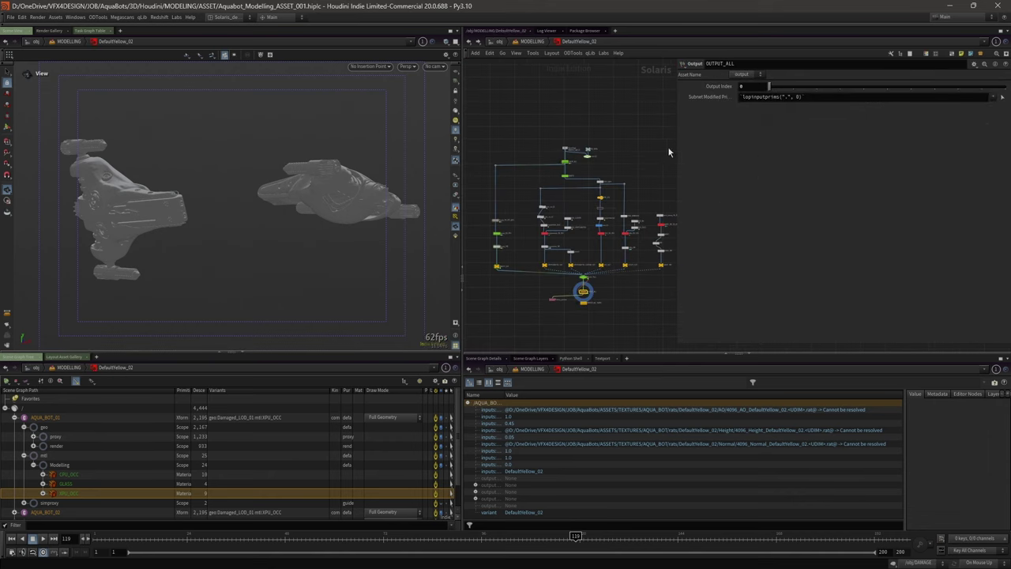
pyautogui.moveTo(676, 147); pyautogui.dragTo(734, 146)
pyautogui.scroll(5, 582, 185)
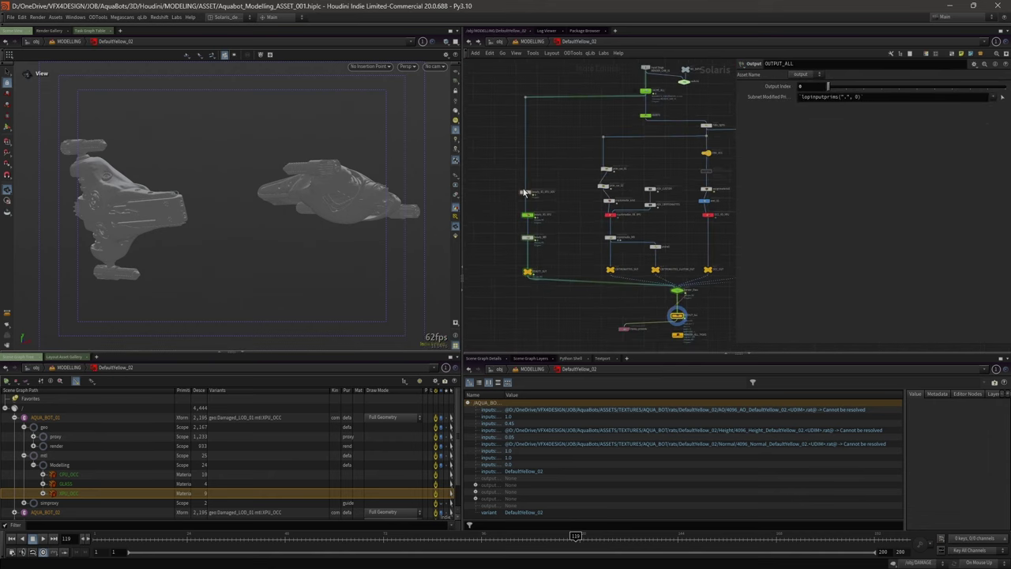
pyautogui.moveTo(519, 144); pyautogui.dragTo(507, 286)
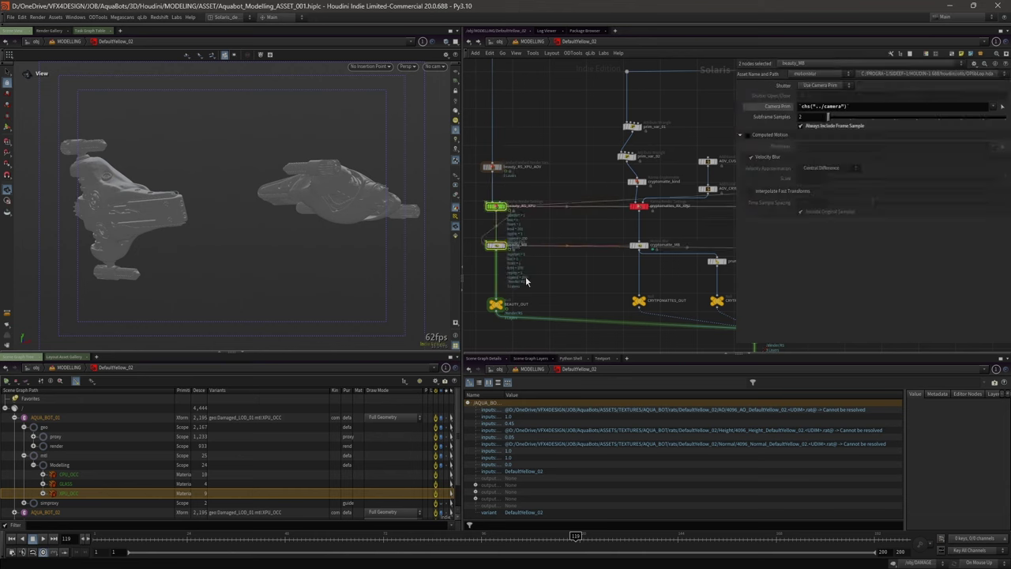
pyautogui.scroll(-2, 517, 271)
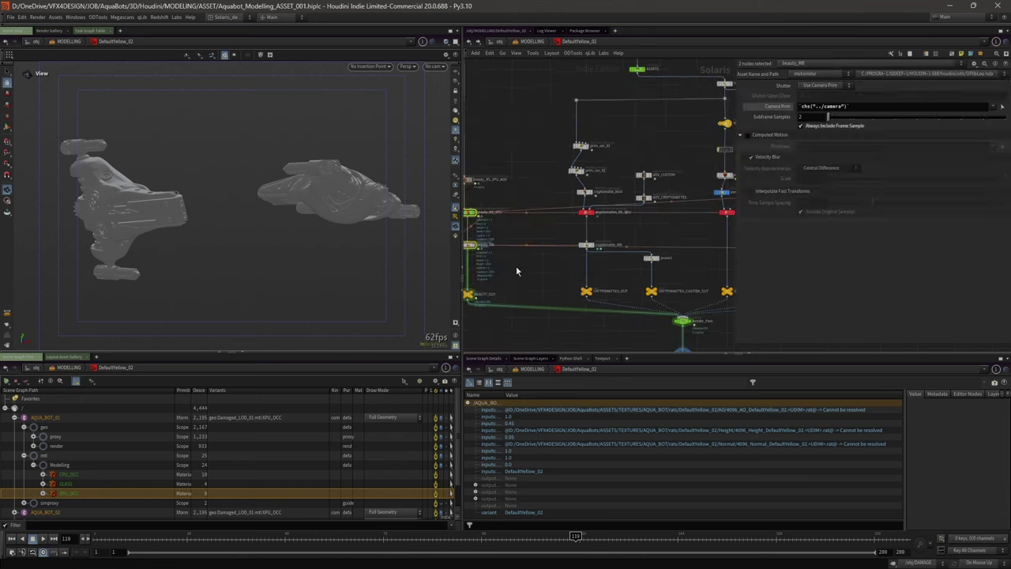
# - Examine the cryptomatte branch from its primitive variable nodes down to CRYTPOMATTES_OUT
pyautogui.moveTo(545, 140); pyautogui.dragTo(621, 324)
pyautogui.moveTo(640, 136)
pyautogui.mouseDown(button='middle')
pyautogui.moveTo(602, 135)
pyautogui.moveTo(632, 132)
pyautogui.mouseUp(button='middle')
pyautogui.click(584, 122)
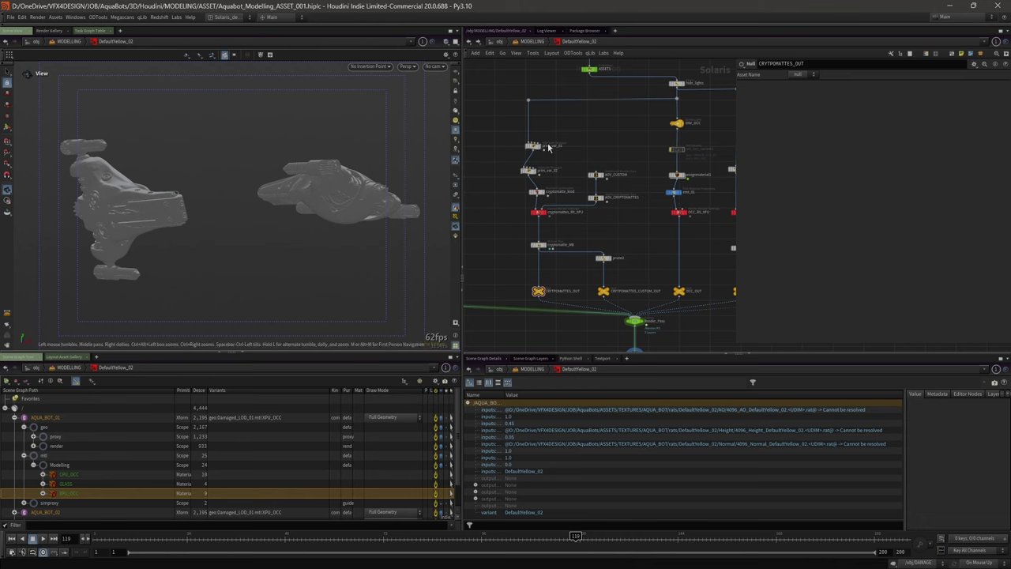
pyautogui.press('h')
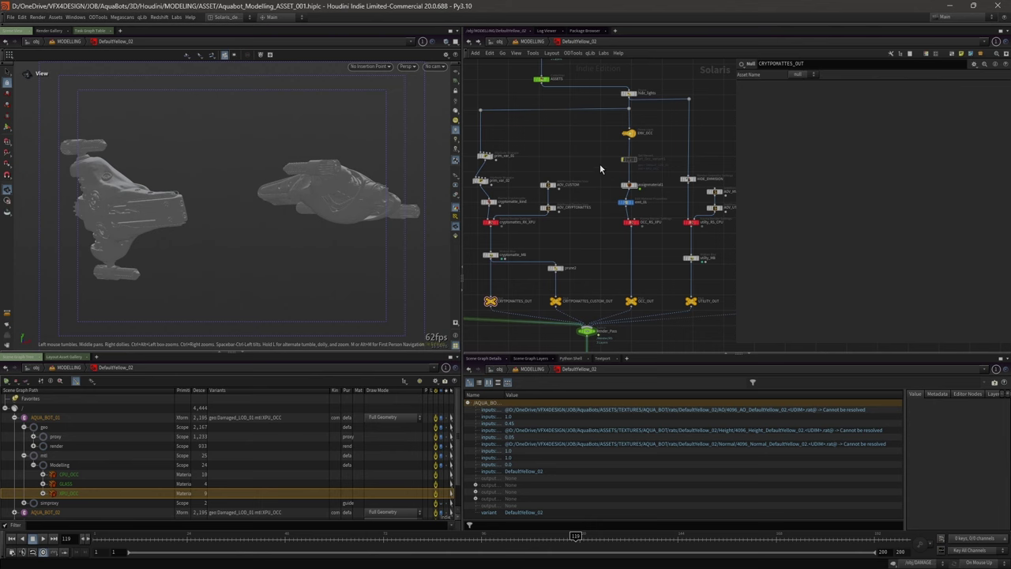
# - Examine the OCC, utility and ASSET_REF branches of the render network
pyautogui.moveTo(621, 257); pyautogui.dragTo(609, 255, button='middle')
pyautogui.moveTo(598, 124); pyautogui.dragTo(629, 267)
pyautogui.moveTo(663, 147); pyautogui.dragTo(715, 336)
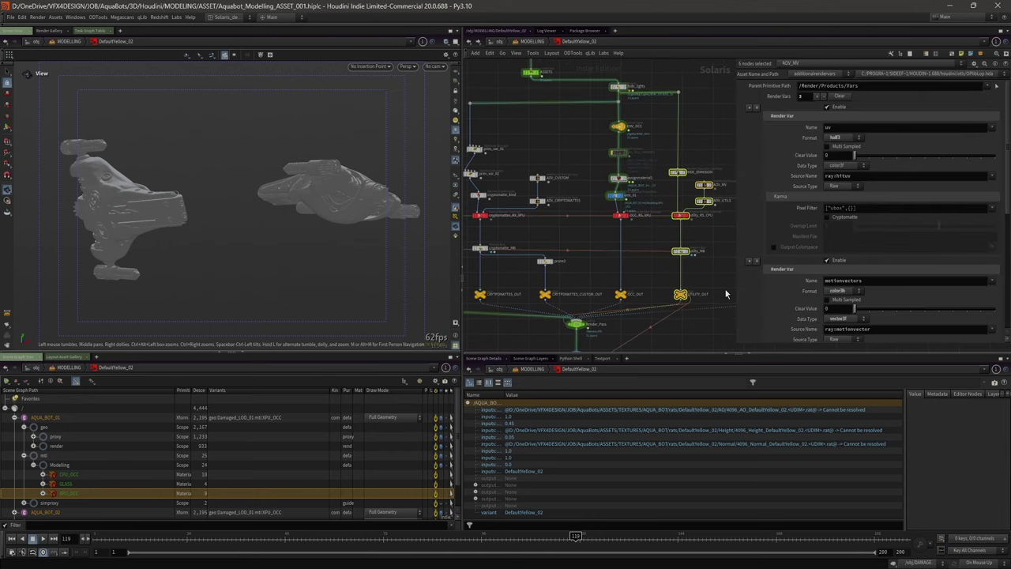
pyautogui.moveTo(718, 288); pyautogui.dragTo(628, 286, button='middle')
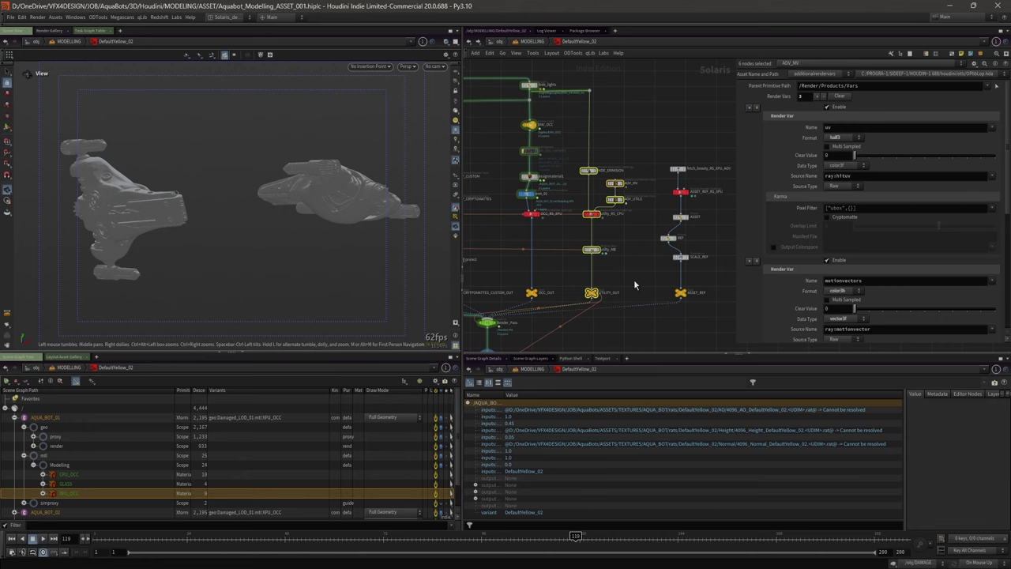
pyautogui.moveTo(659, 153); pyautogui.dragTo(696, 320)
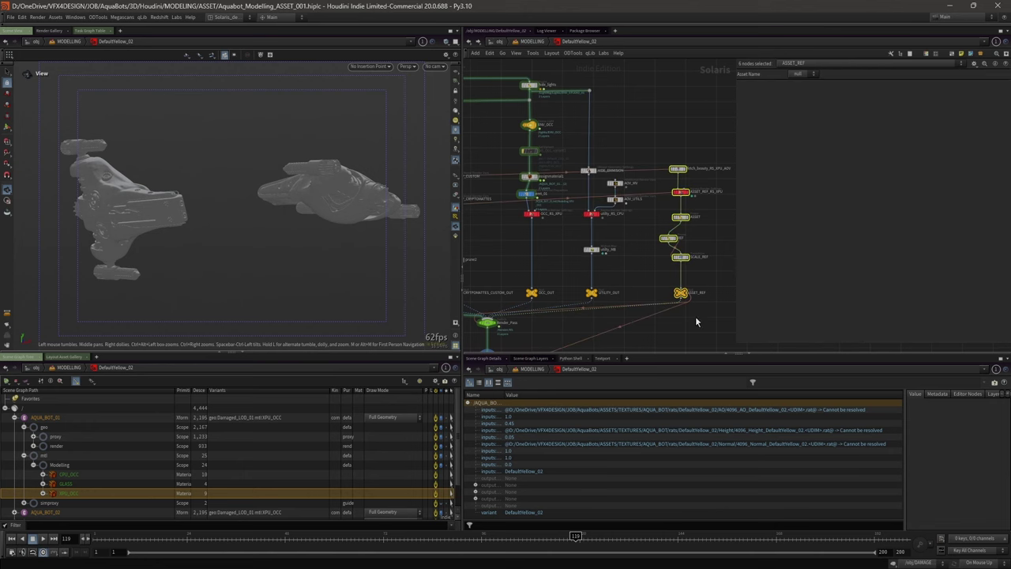
# - Widen the network view and trace how BEAUTY_OUT and CRYTPOMATTES_OUT feed the Render_Pass switch
pyautogui.moveTo(734, 266); pyautogui.dragTo(762, 267)
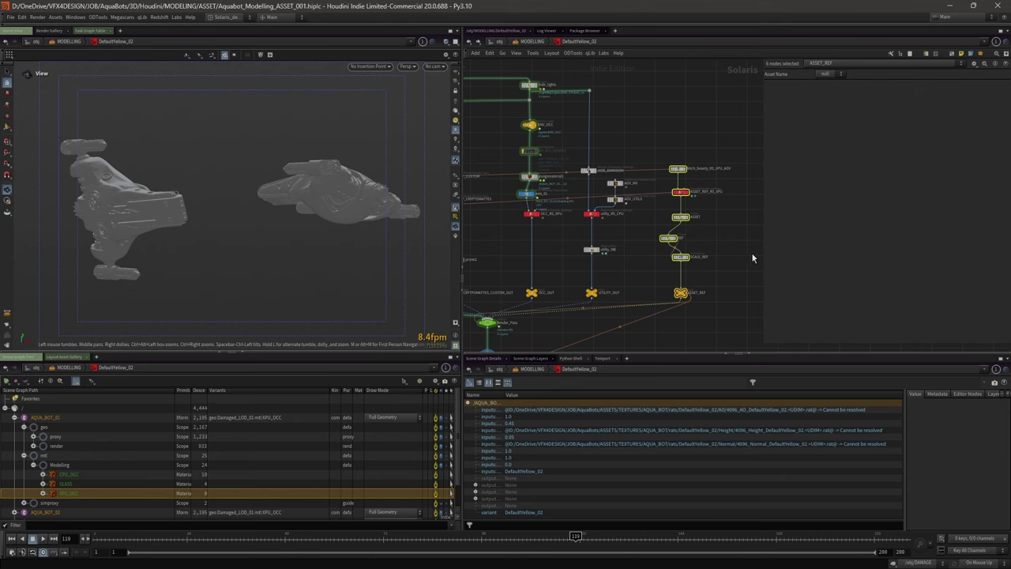
pyautogui.moveTo(761, 255); pyautogui.dragTo(803, 257)
pyautogui.moveTo(625, 287); pyautogui.dragTo(724, 261, button='middle')
pyautogui.scroll(-1, 722, 294)
pyautogui.moveTo(727, 315); pyautogui.dragTo(742, 290, button='middle')
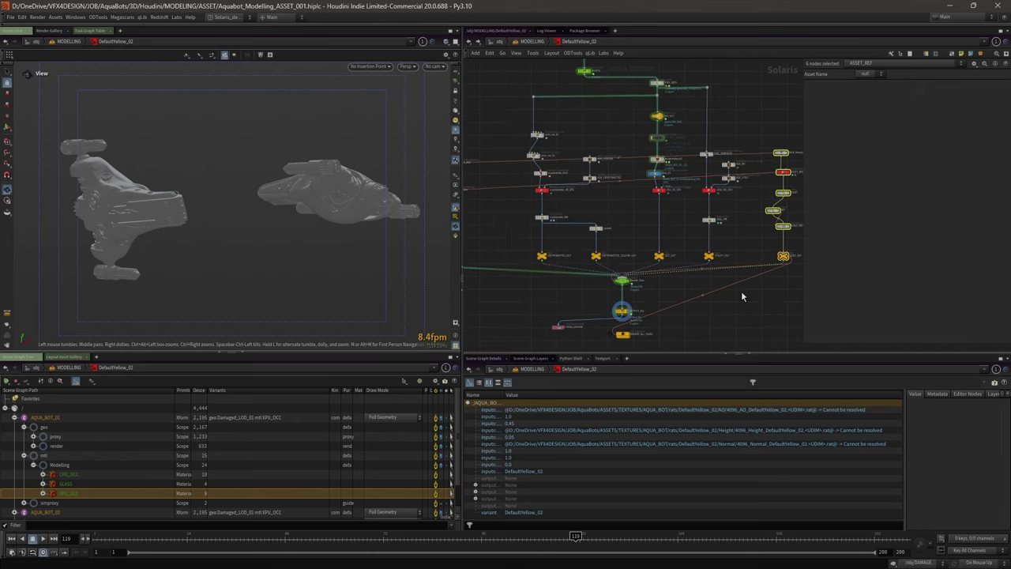
pyautogui.moveTo(554, 292); pyautogui.dragTo(643, 286, button='middle')
pyautogui.scroll(3, 531, 260)
pyautogui.click(521, 243)
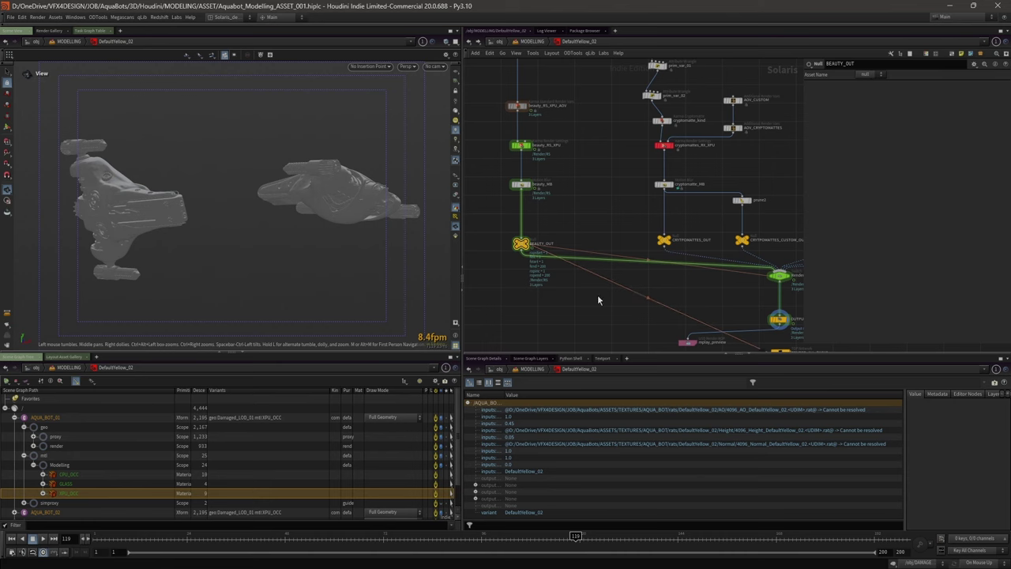
pyautogui.click(663, 239)
pyautogui.moveTo(664, 239); pyautogui.dragTo(598, 244, button='middle')
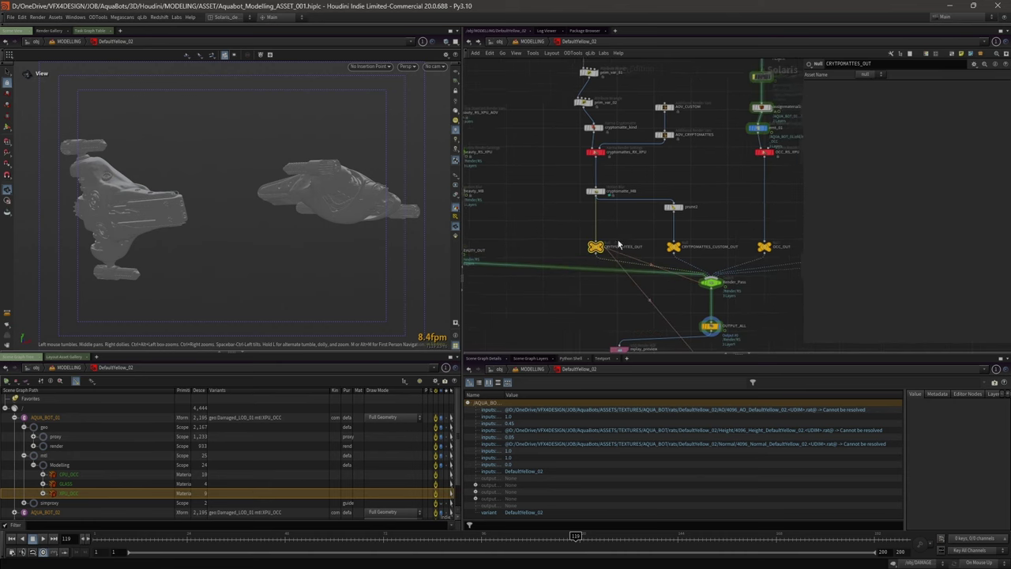
# - Display the pruned CRYTPOMATTES_CUSTOM_OUT output in the viewport and scrub the timeline to frame 118
pyautogui.scroll(1, 598, 244)
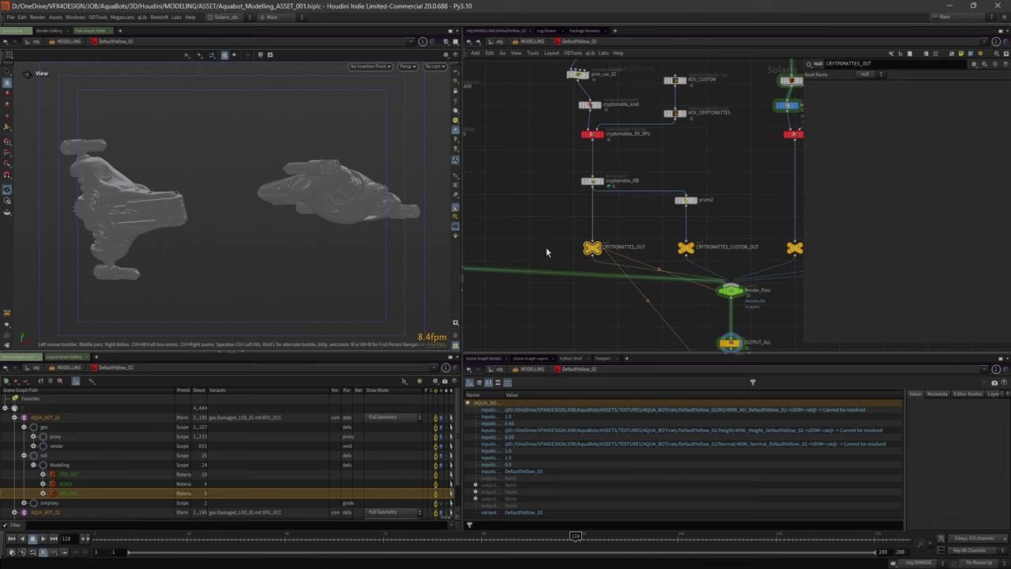
pyautogui.scroll(-1, 564, 261)
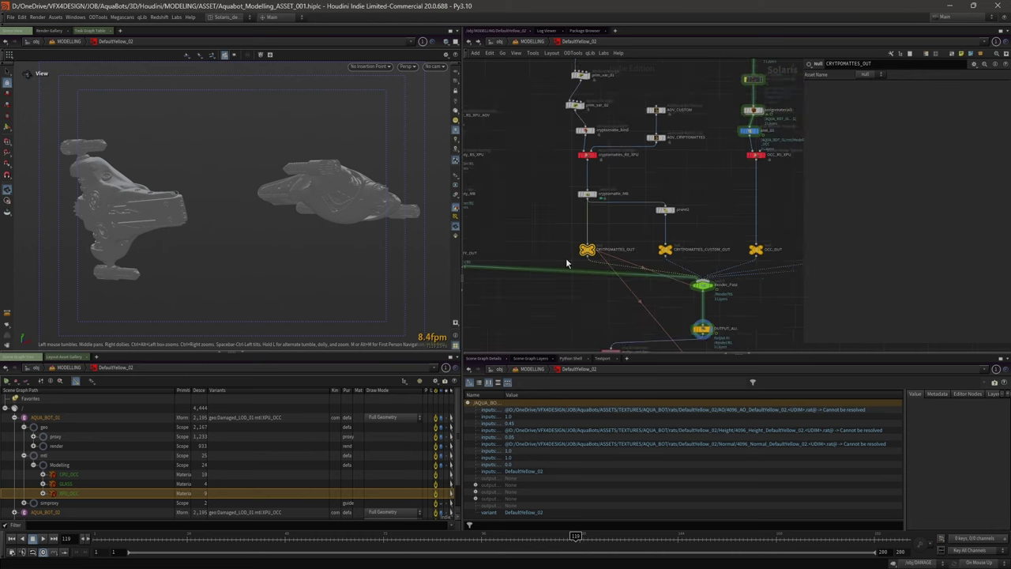
pyautogui.moveTo(664, 214); pyautogui.dragTo(621, 229, button='middle')
pyautogui.scroll(1, 621, 230)
pyautogui.moveTo(622, 196); pyautogui.dragTo(638, 279)
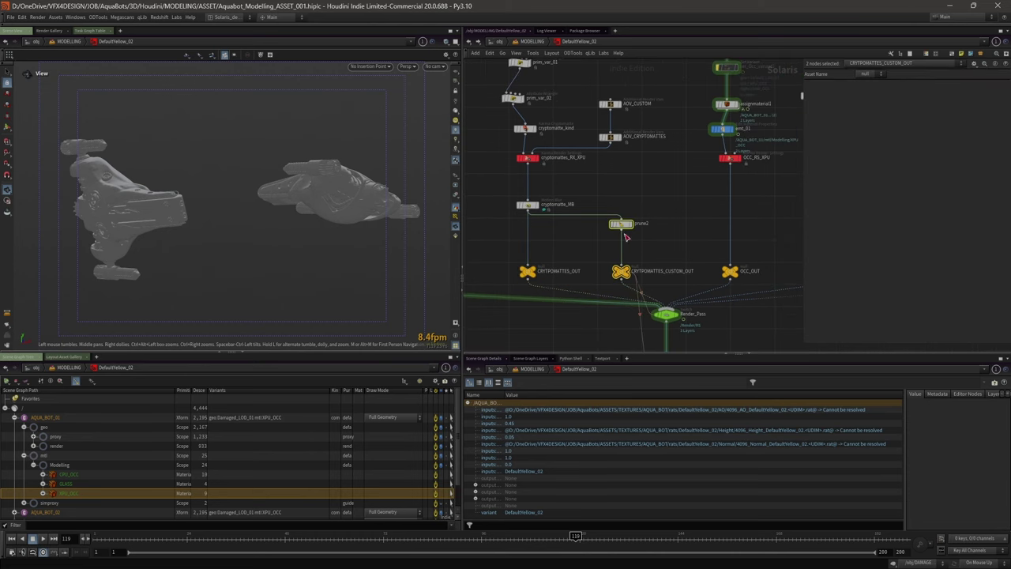
pyautogui.click(629, 280)
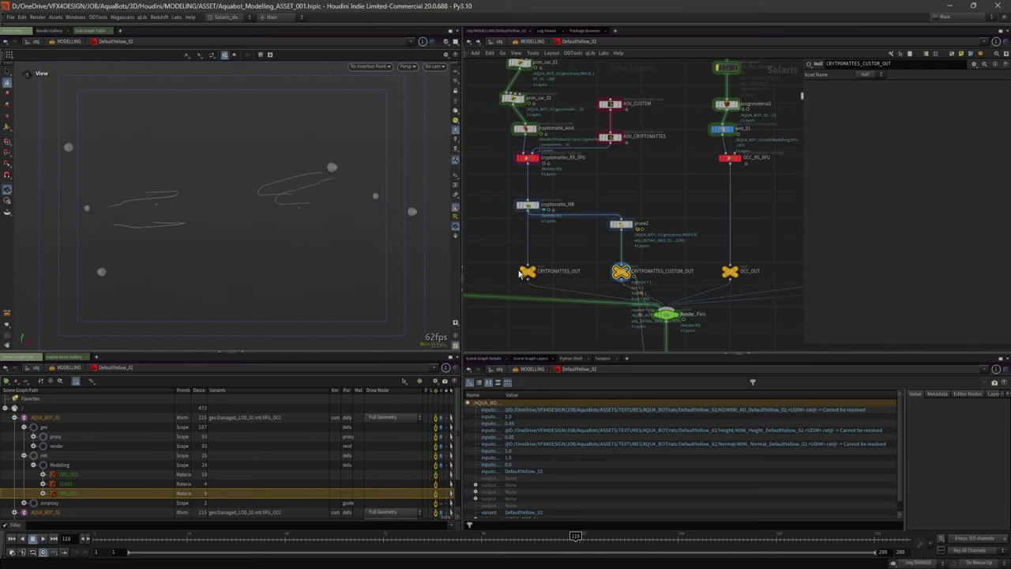
pyautogui.click(150, 536)
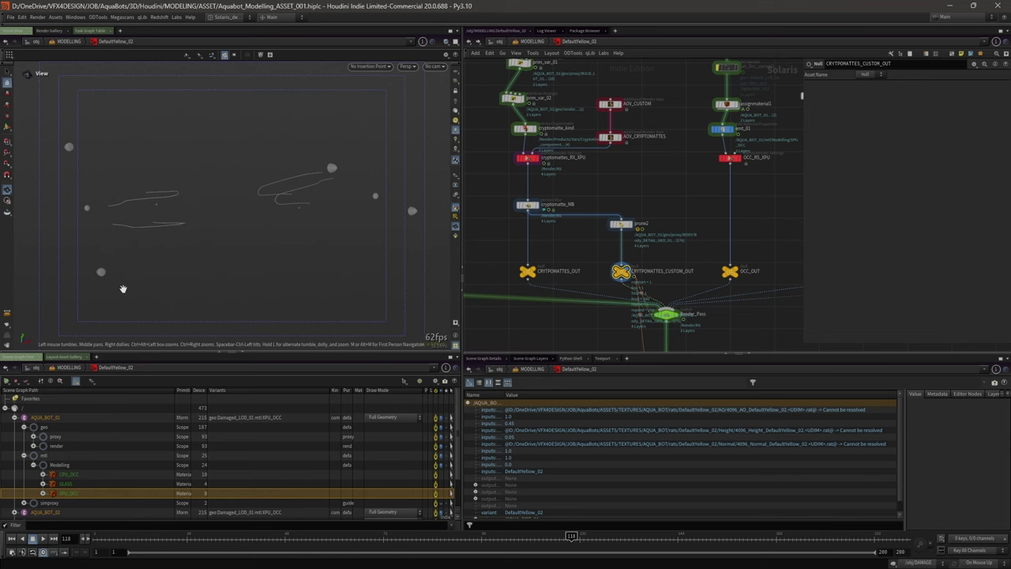
# - Examine the OCC branch from ENV_OCC to OCC_OUT, including the material assignment in assignmaterial1
pyautogui.scroll(-2, 578, 258)
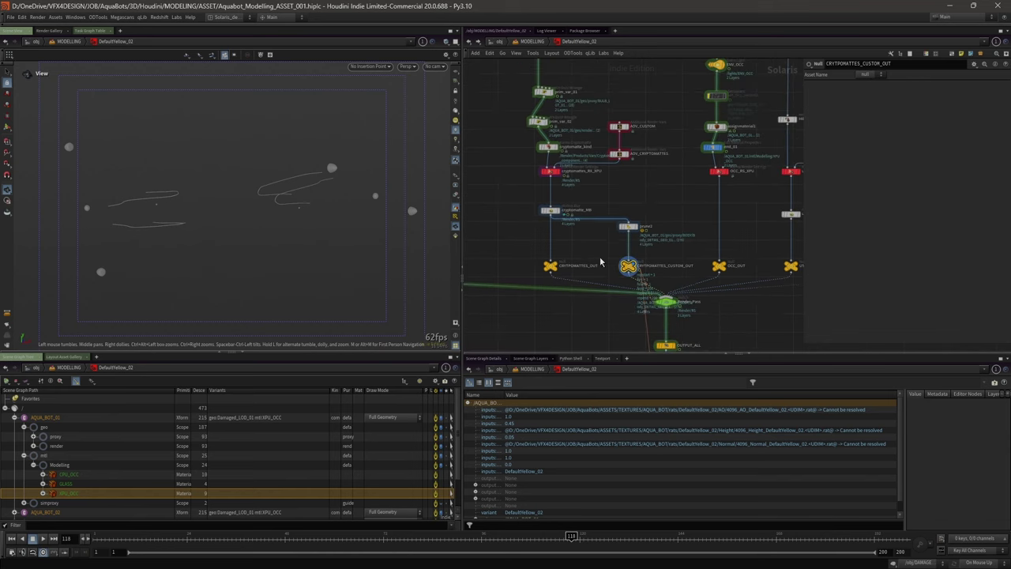
pyautogui.moveTo(681, 247); pyautogui.dragTo(635, 262, button='middle')
pyautogui.moveTo(619, 73); pyautogui.dragTo(667, 297)
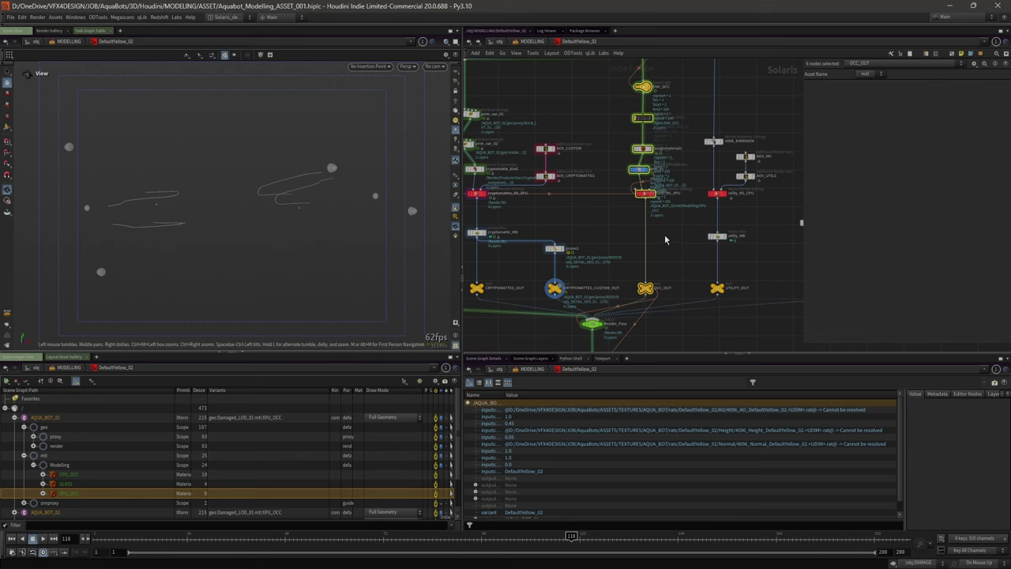
pyautogui.moveTo(665, 241); pyautogui.dragTo(661, 281, button='middle')
pyautogui.scroll(-1, 612, 113)
pyautogui.moveTo(607, 134); pyautogui.dragTo(603, 153, button='middle')
pyautogui.scroll(2, 605, 153)
pyautogui.click(623, 164)
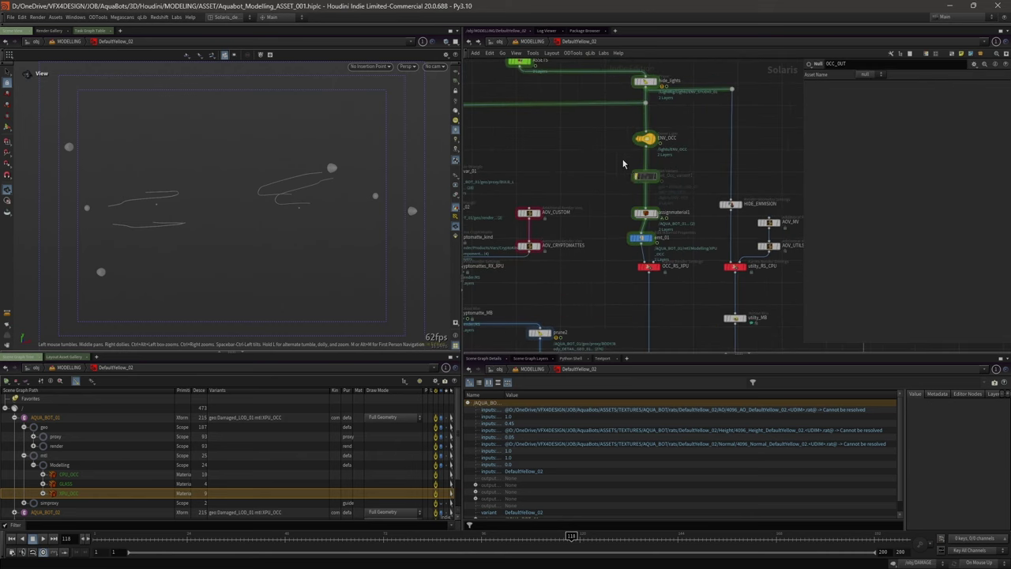
pyautogui.click(641, 237)
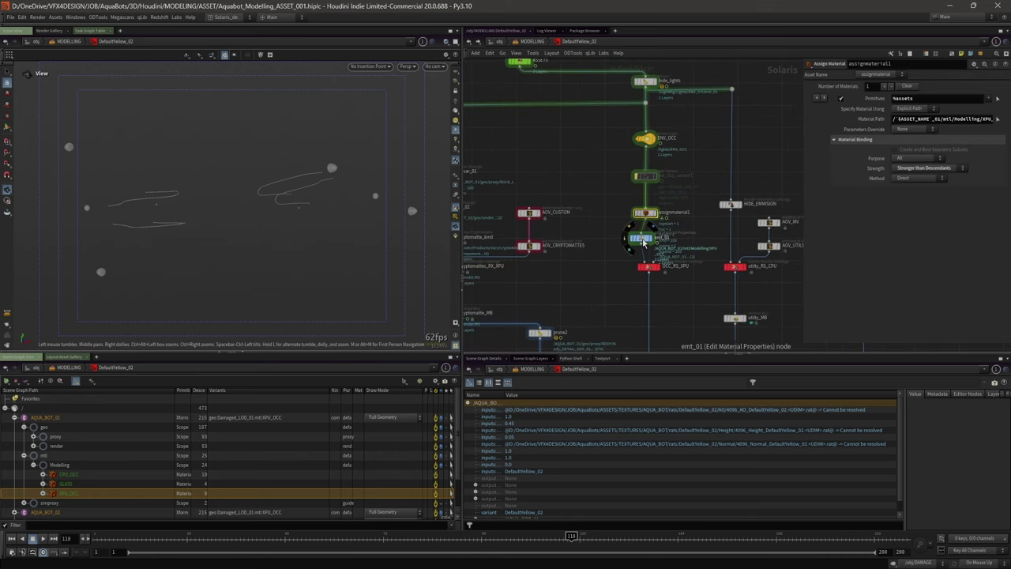
# - Add assignmaterial1 to the node selection, return to the MODELLING level, and go back inside the DefaultYellow_02 render node
pyautogui.keyDown('shift'); pyautogui.click(640, 214); pyautogui.keyUp('shift')
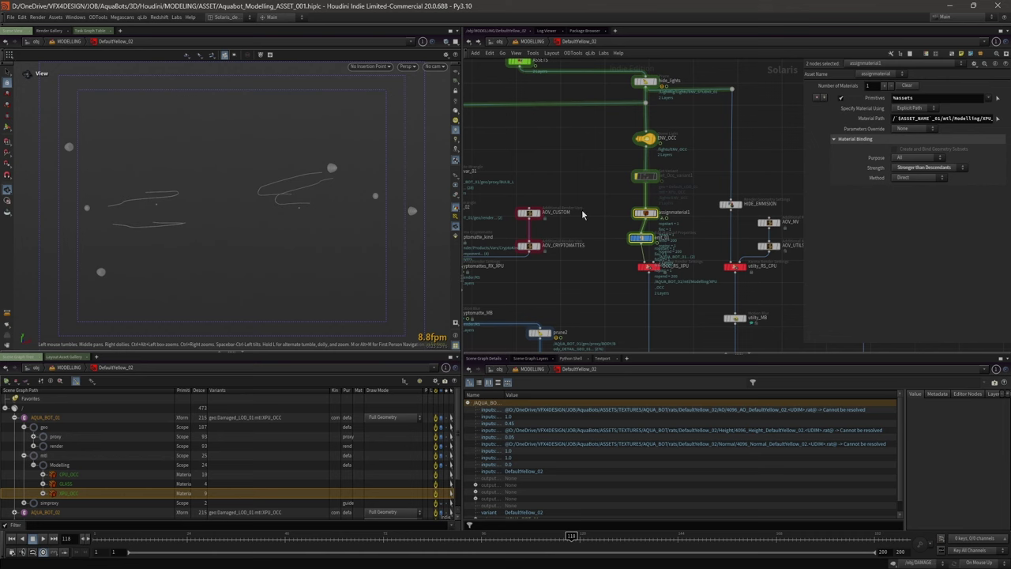
pyautogui.click(532, 41)
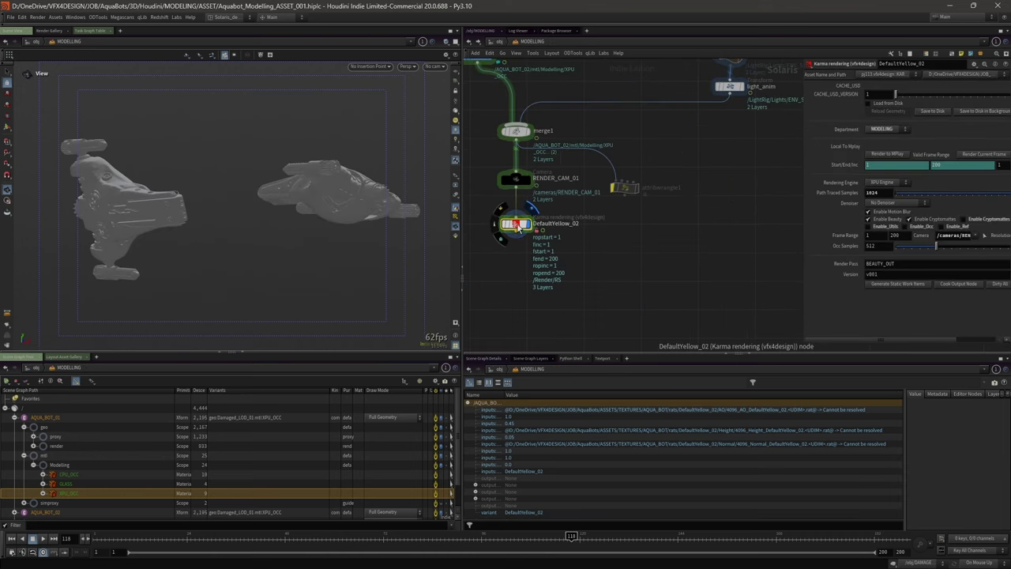
pyautogui.doubleClick(518, 225)
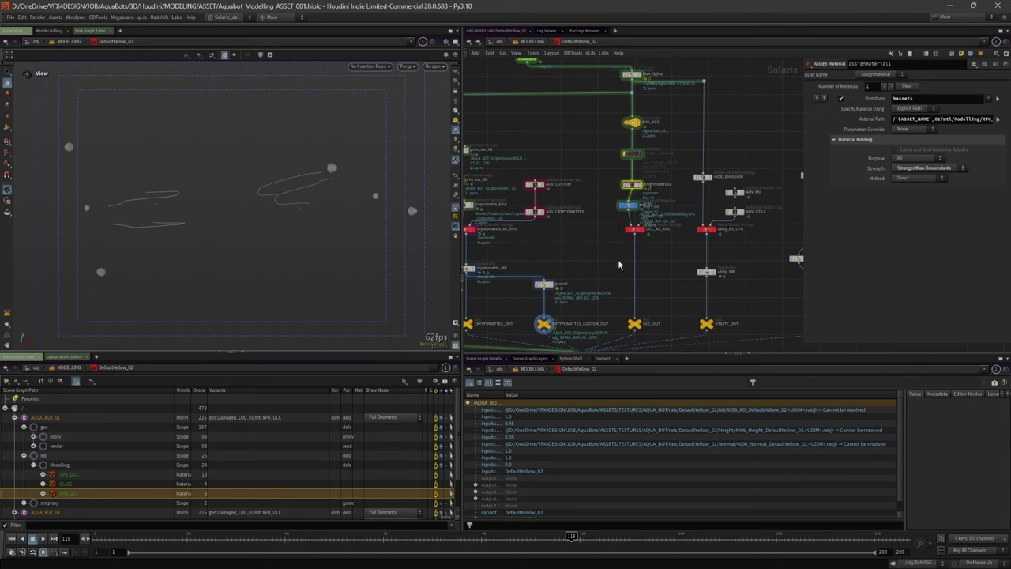
# - Trace the utility branch from HIDE_EMMISION through utilty_RS_CPU to UTILITY_OUT, highlighting its nodes together
pyautogui.moveTo(653, 271); pyautogui.dragTo(580, 259, button='middle')
pyautogui.scroll(1, 627, 217)
pyautogui.scroll(-1, 634, 272)
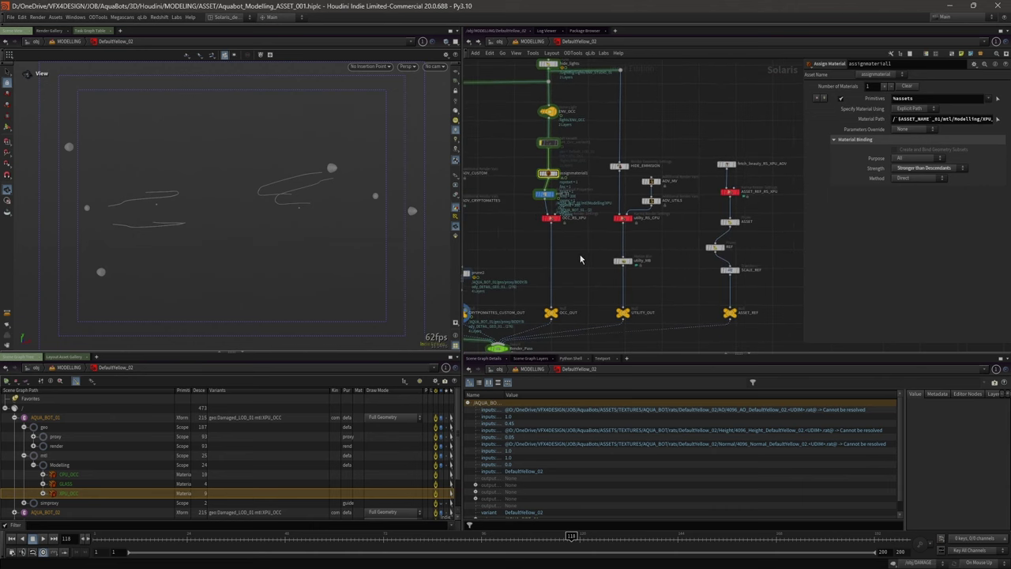
pyautogui.moveTo(602, 134); pyautogui.dragTo(658, 319)
pyautogui.moveTo(658, 320); pyautogui.dragTo(670, 308, button='middle')
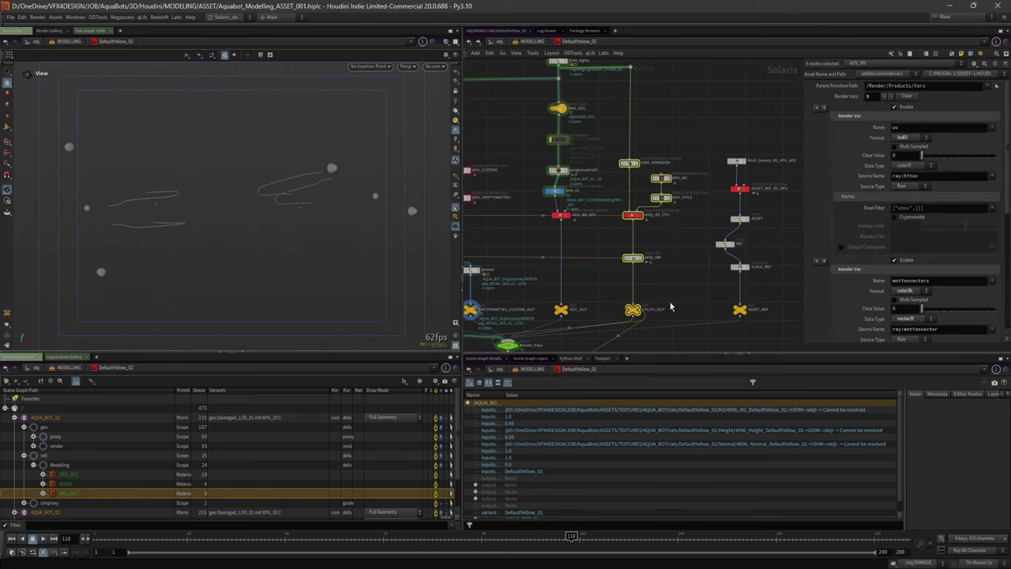
pyautogui.scroll(2, 671, 307)
pyautogui.click(674, 283)
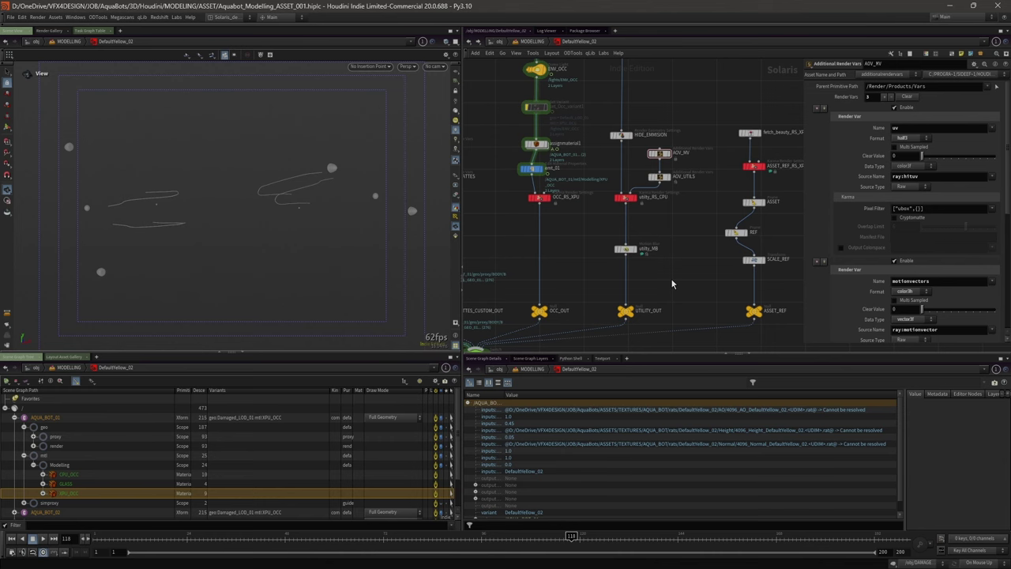
# - Inspect the additional render variables defined in the AOV_MV and AOV_UTILS nodes
pyautogui.click(661, 154)
pyautogui.moveTo(1007, 200); pyautogui.dragTo(1007, 297)
pyautogui.scroll(-2, 908, 213)
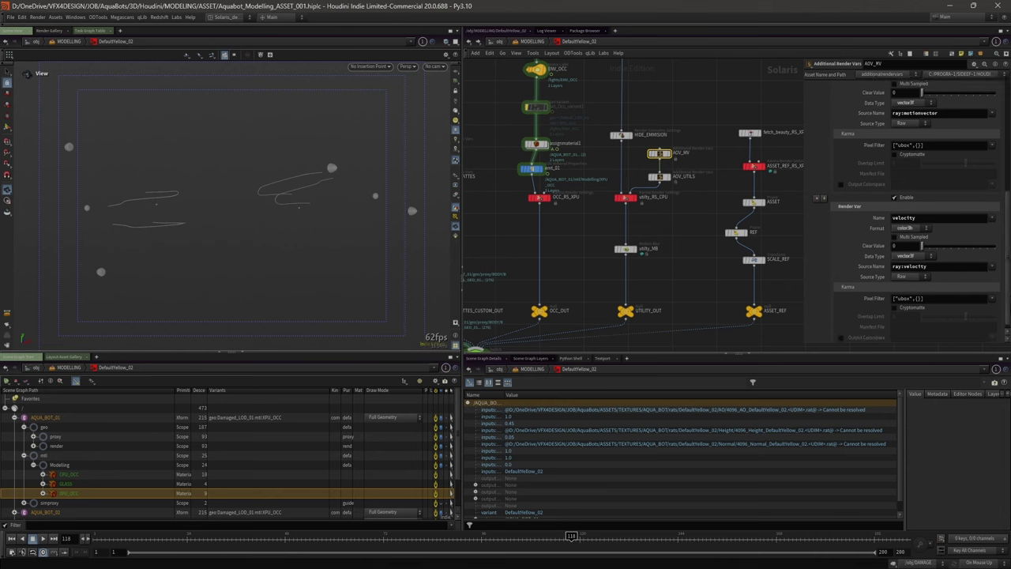
pyautogui.click(664, 181)
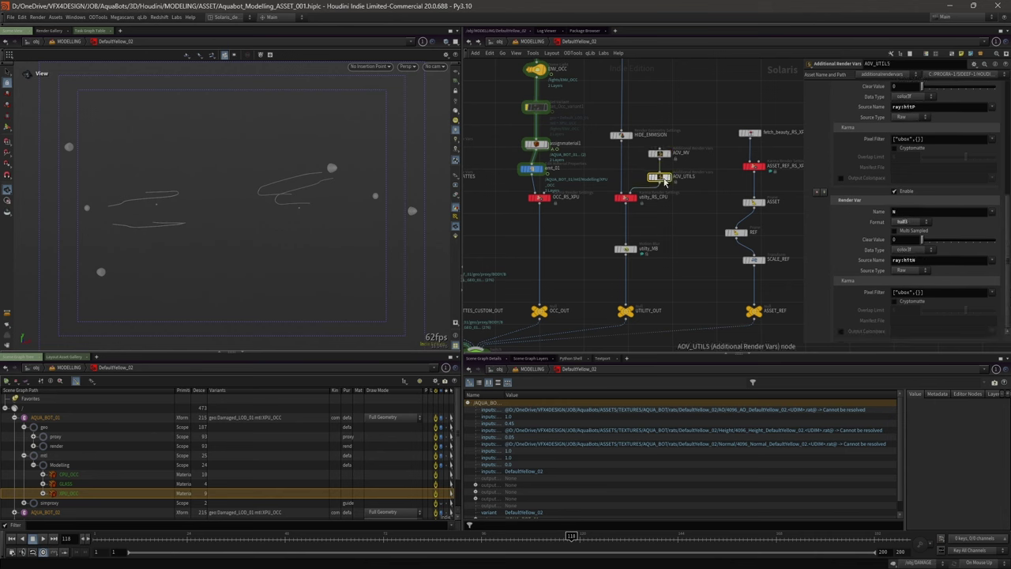
pyautogui.moveTo(1008, 257); pyautogui.dragTo(1005, 281)
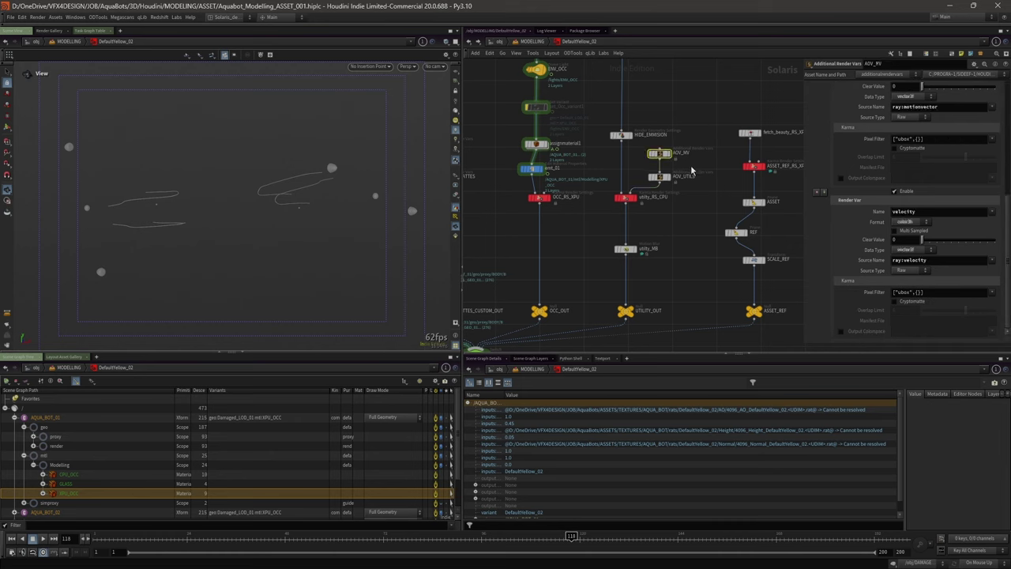
# - Examine the ASSET_REF branch, displaying fetch_beauty_RS_XPU_AOV, ASSET_REF_RS_XPU and SCALE_REF in turn in the viewport
pyautogui.scroll(-2, 688, 225)
pyautogui.moveTo(688, 223); pyautogui.dragTo(599, 230, button='middle')
pyautogui.scroll(2, 600, 229)
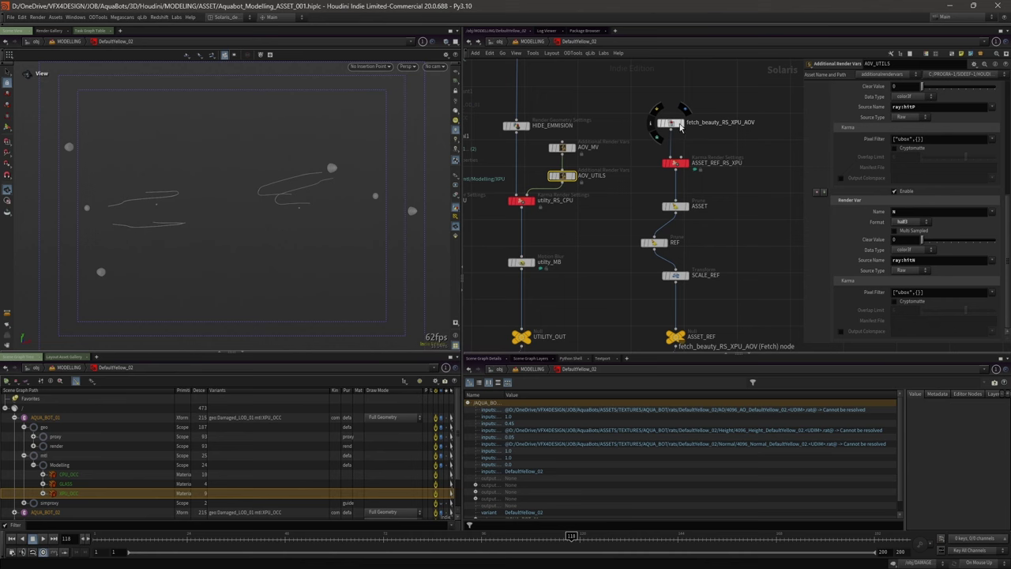
pyautogui.click(684, 110)
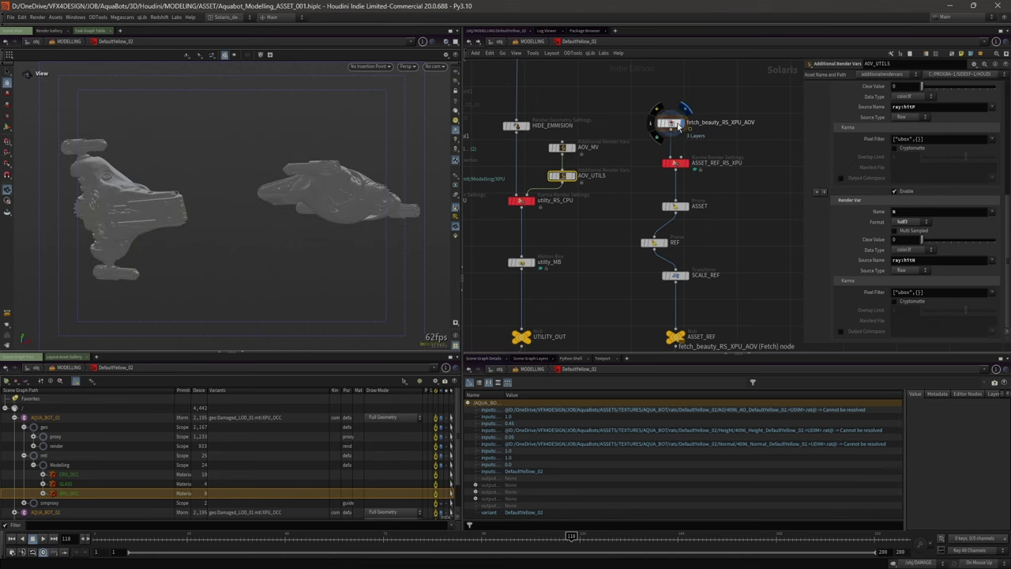
pyautogui.click(674, 123)
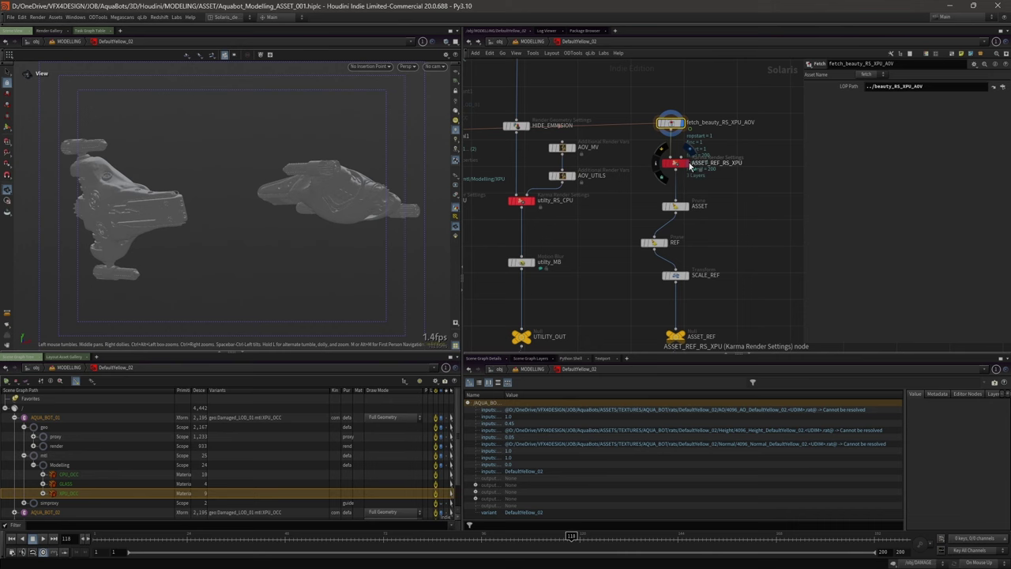
pyautogui.click(688, 163)
pyautogui.click(678, 163)
pyautogui.click(684, 277)
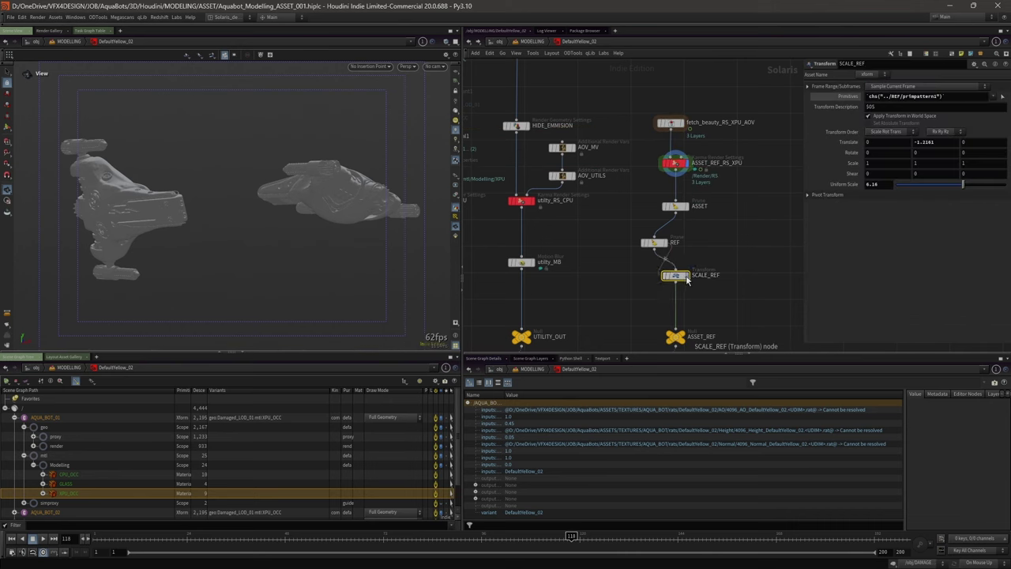
pyautogui.click(687, 277)
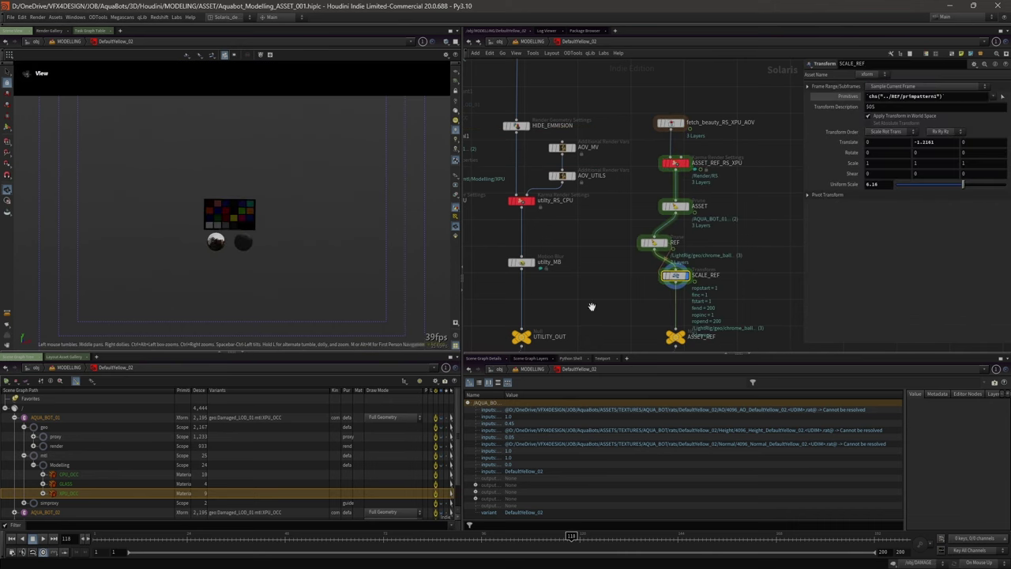
# - Display the OUTPUT_ALL node in the viewport and inspect the input list of the Render_Pass switch
pyautogui.moveTo(597, 297); pyautogui.dragTo(659, 202, button='middle')
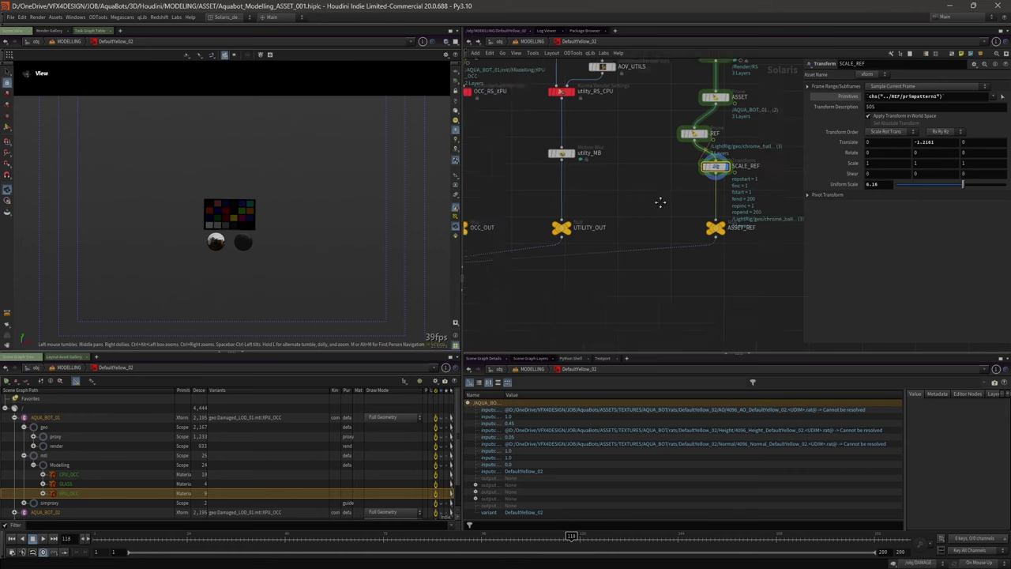
pyautogui.scroll(-1, 660, 204)
pyautogui.moveTo(627, 285); pyautogui.dragTo(688, 269, button='middle')
pyautogui.scroll(-1, 686, 273)
pyautogui.scroll(-2, 729, 162)
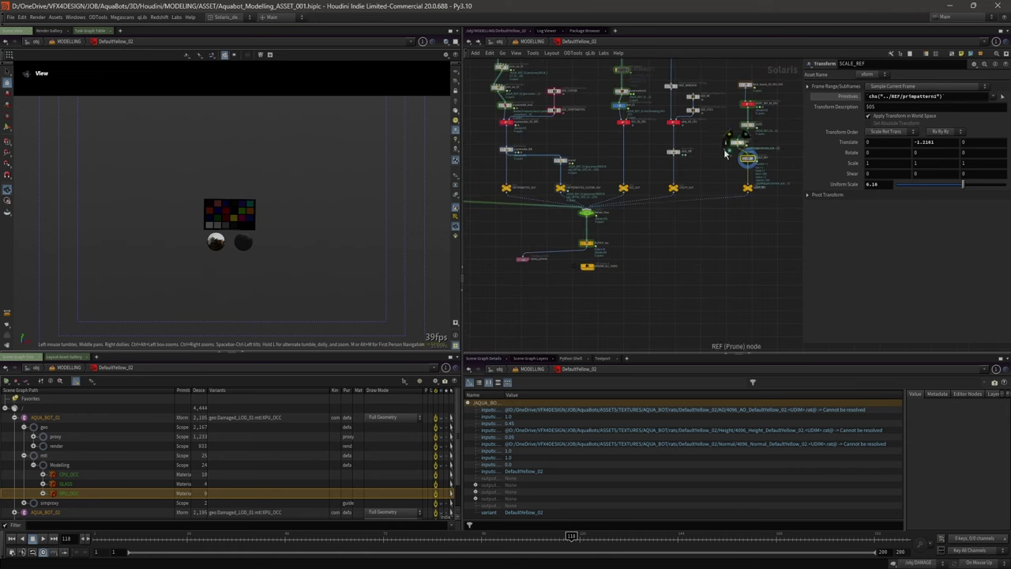
pyautogui.scroll(5, 592, 226)
pyautogui.click(605, 207)
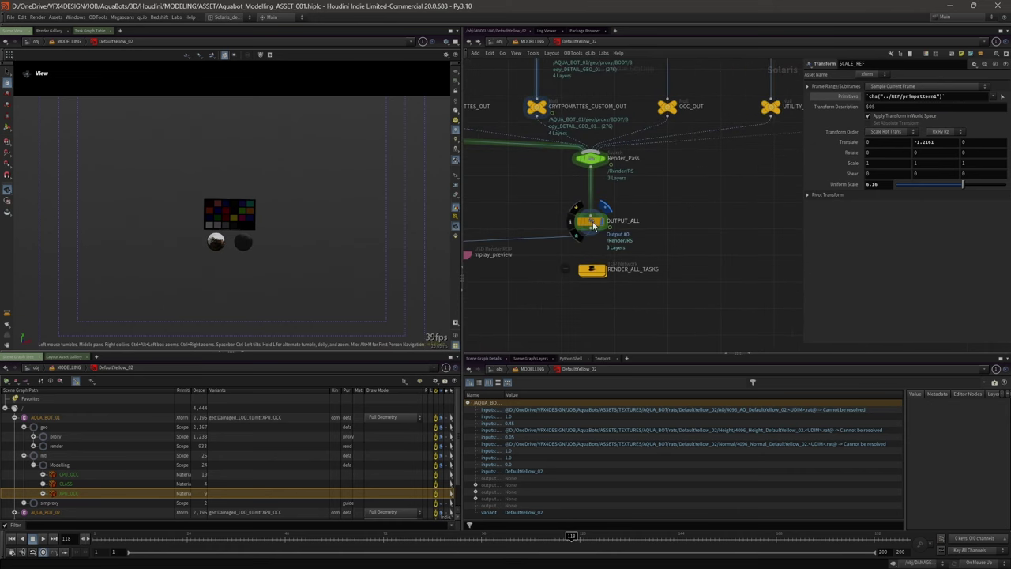
pyautogui.click(593, 221)
pyautogui.moveTo(558, 208); pyautogui.dragTo(603, 201, button='middle')
pyautogui.click(636, 153)
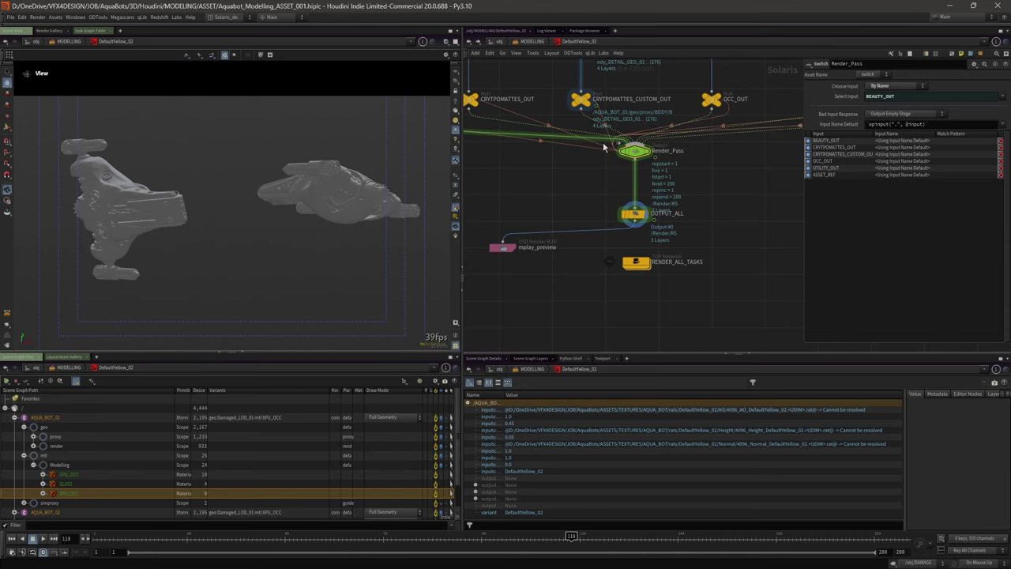
# - Return to the MODELLING level, widen the parameter area, and review the RENDER_CAM_01 and DefaultYellow_02 settings
pyautogui.click(535, 42)
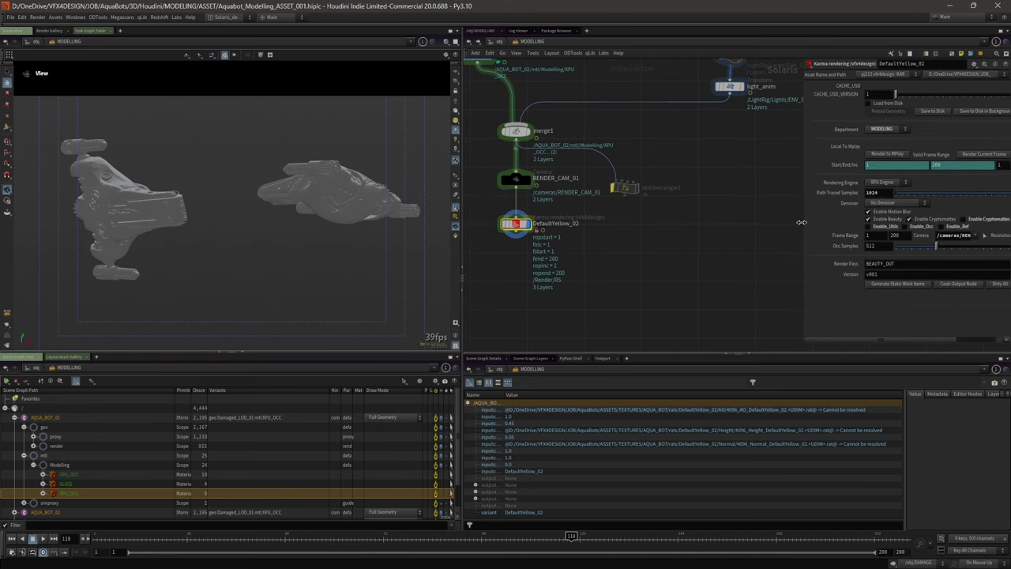
pyautogui.moveTo(801, 222); pyautogui.dragTo(660, 224)
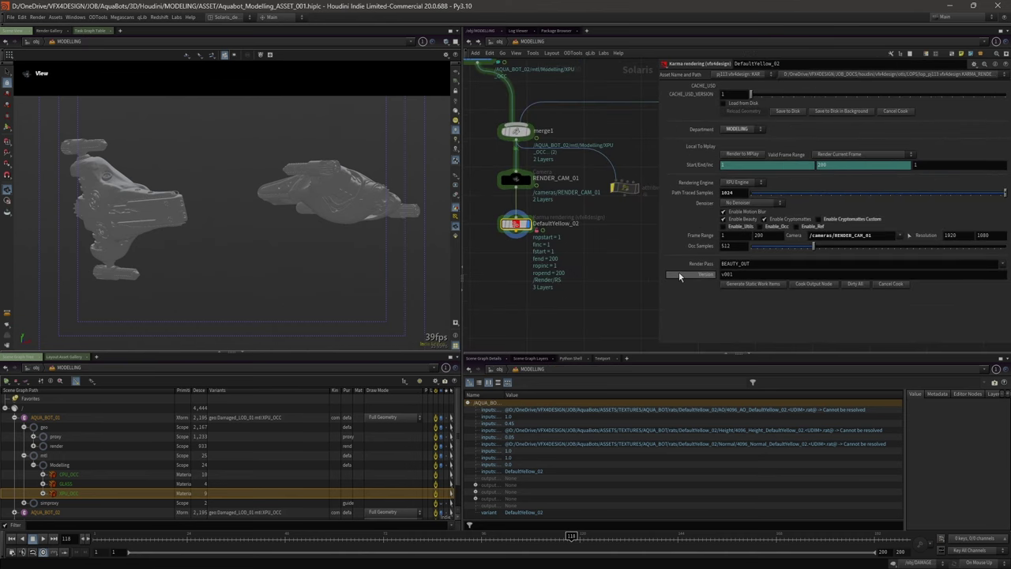
pyautogui.click(515, 178)
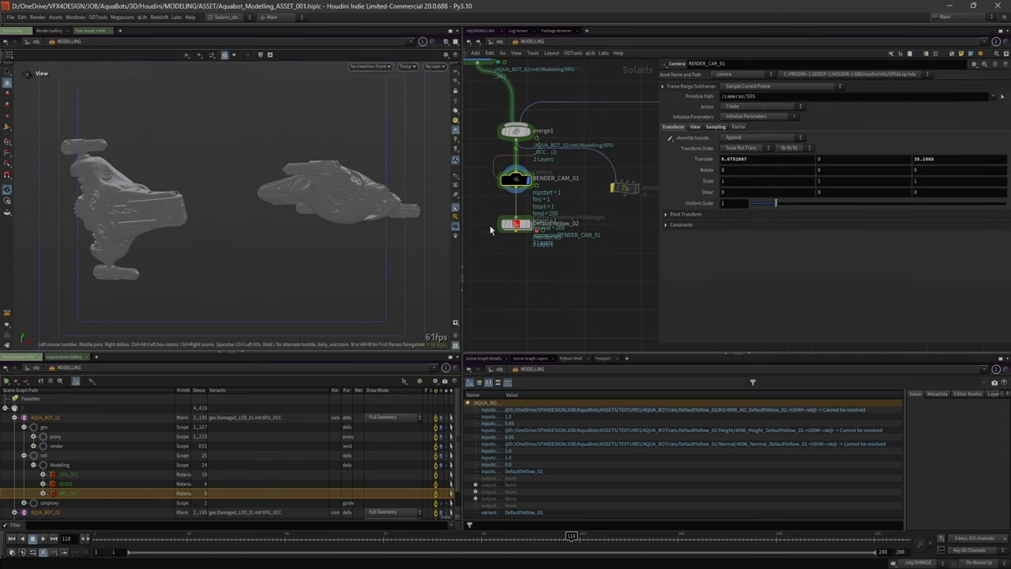
pyautogui.click(520, 227)
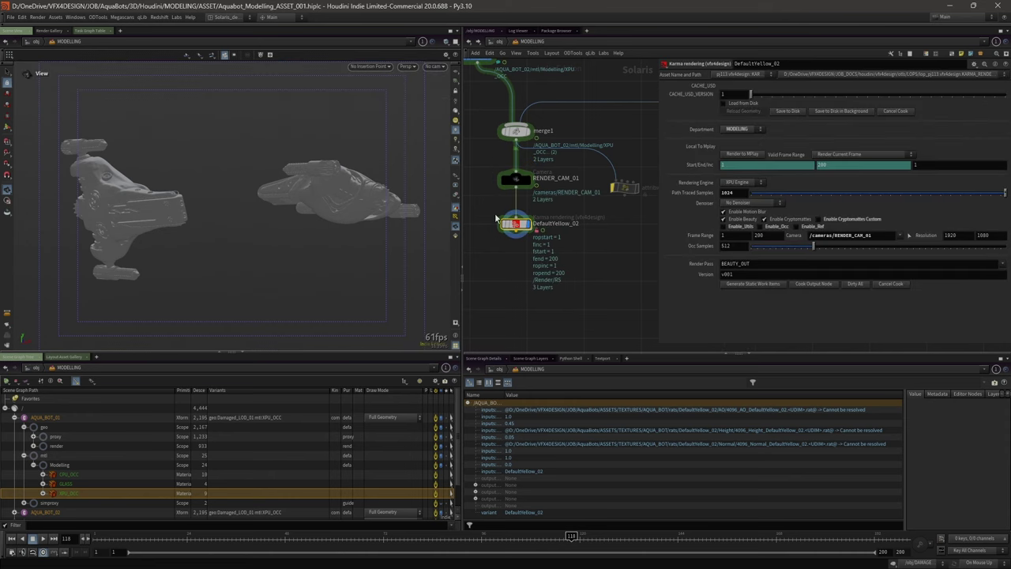
# - Look through /cameras/RENDER_CAM_01 in the viewport and check the Render Pass choices of DefaultYellow_02
pyautogui.click(434, 66)
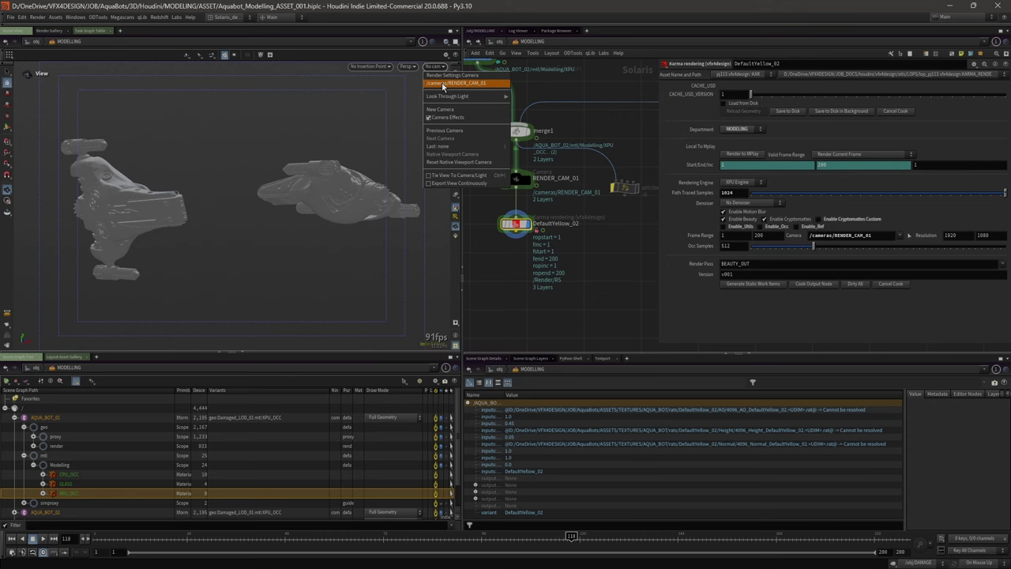
pyautogui.click(466, 83)
pyautogui.click(1004, 265)
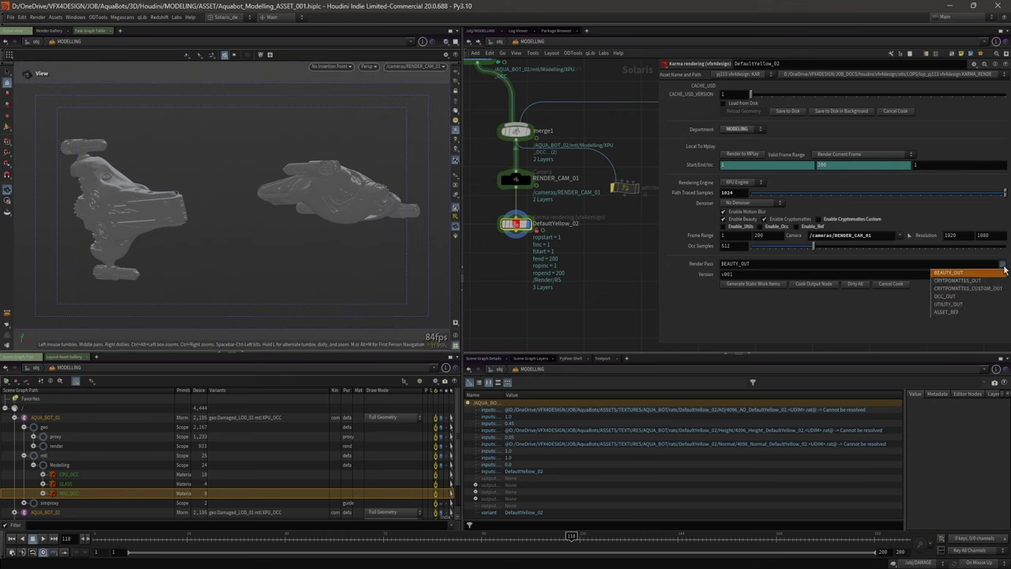
pyautogui.press('Escape')
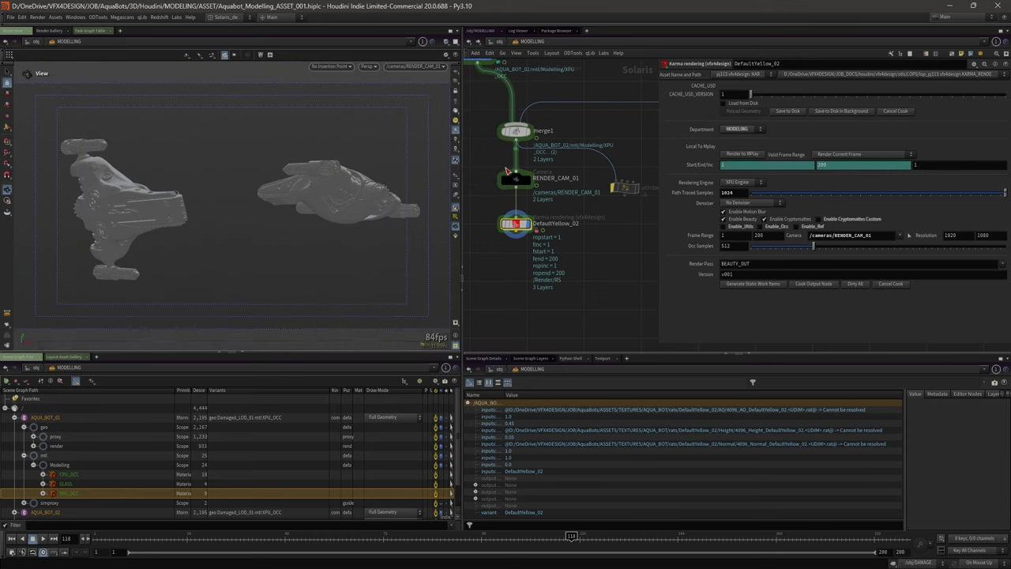
# - Switch the viewport renderer to Karma XPU and move the timeline to frame 20
pyautogui.click(368, 66)
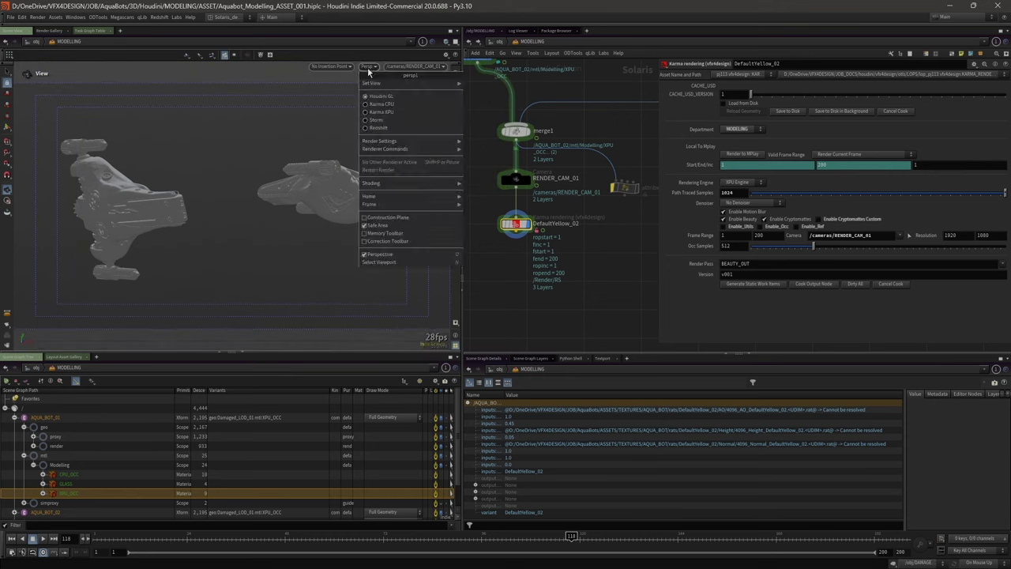
pyautogui.click(398, 111)
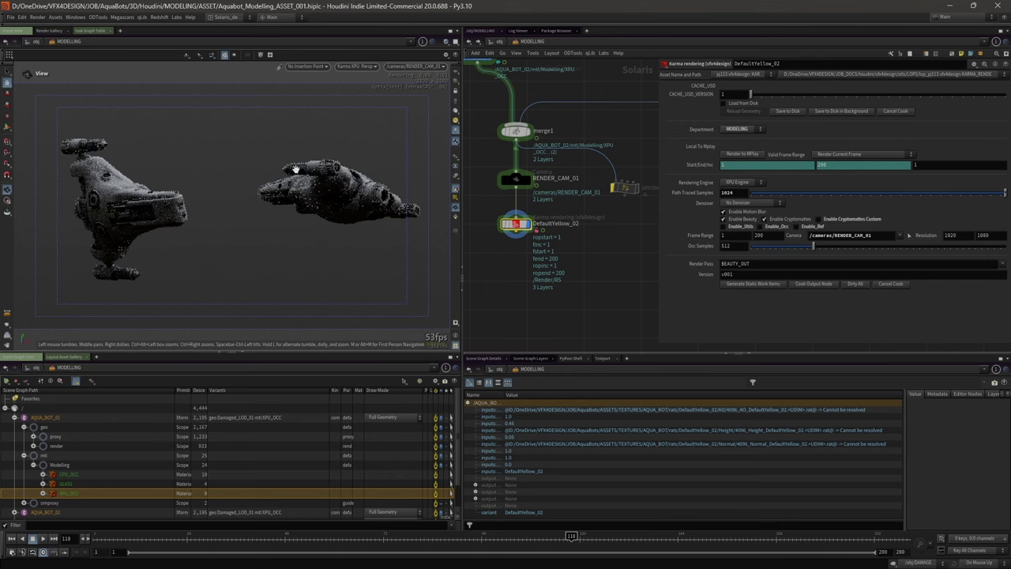
pyautogui.click(171, 542)
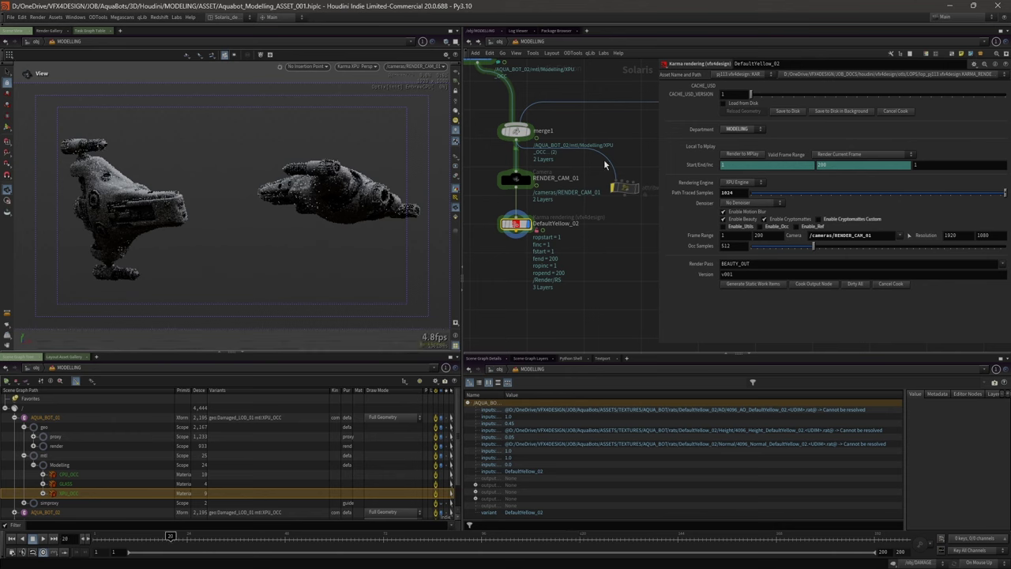
# - Enable the bypassed turn_off dome light below ENV_STUDIO_01 and check its Karma properties
pyautogui.moveTo(658, 162); pyautogui.dragTo(700, 162)
pyautogui.scroll(-5, 662, 163)
pyautogui.moveTo(662, 163); pyautogui.dragTo(571, 254, button='middle')
pyautogui.scroll(4, 581, 197)
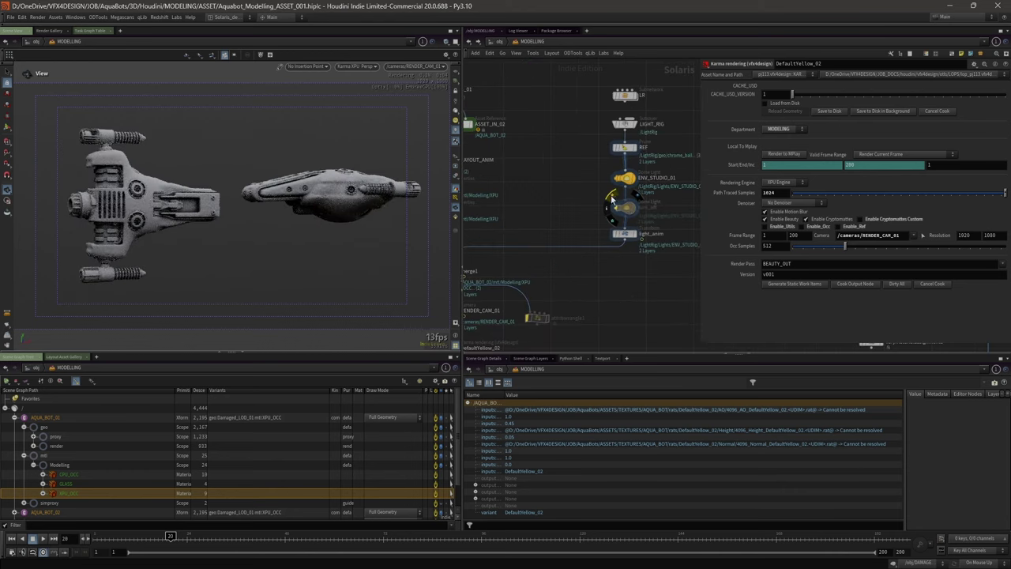
pyautogui.click(630, 211)
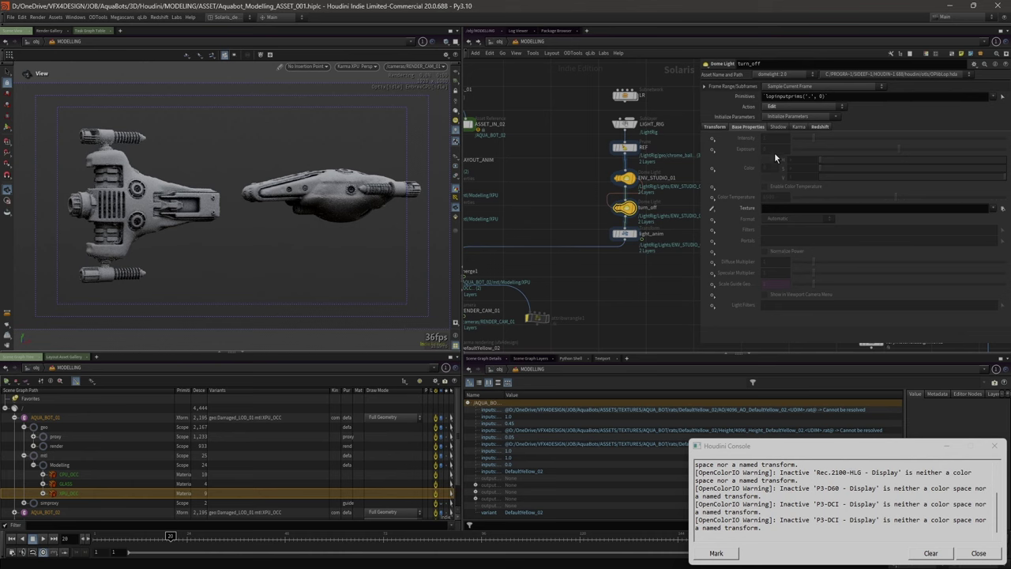
pyautogui.click(797, 126)
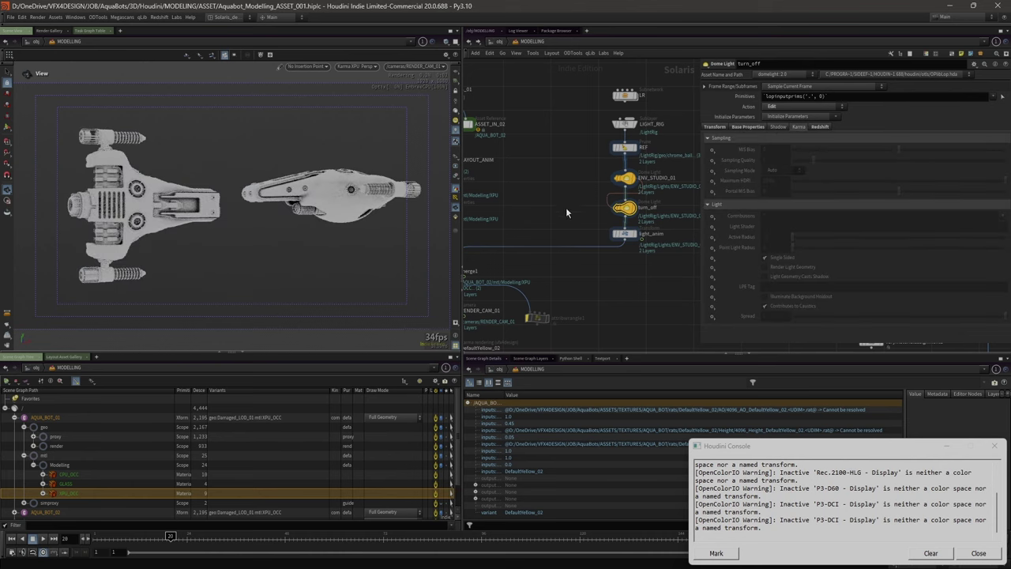
pyautogui.moveTo(565, 212); pyautogui.dragTo(570, 198, button='middle')
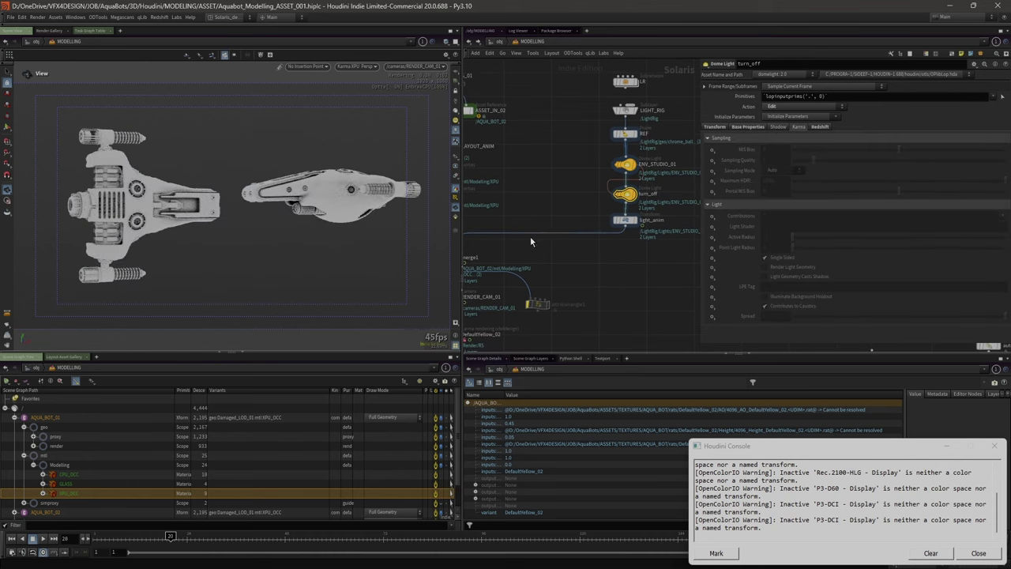
# - Show the albedo render output in the viewport and bypass the turn_off dome light
pyautogui.click(456, 191)
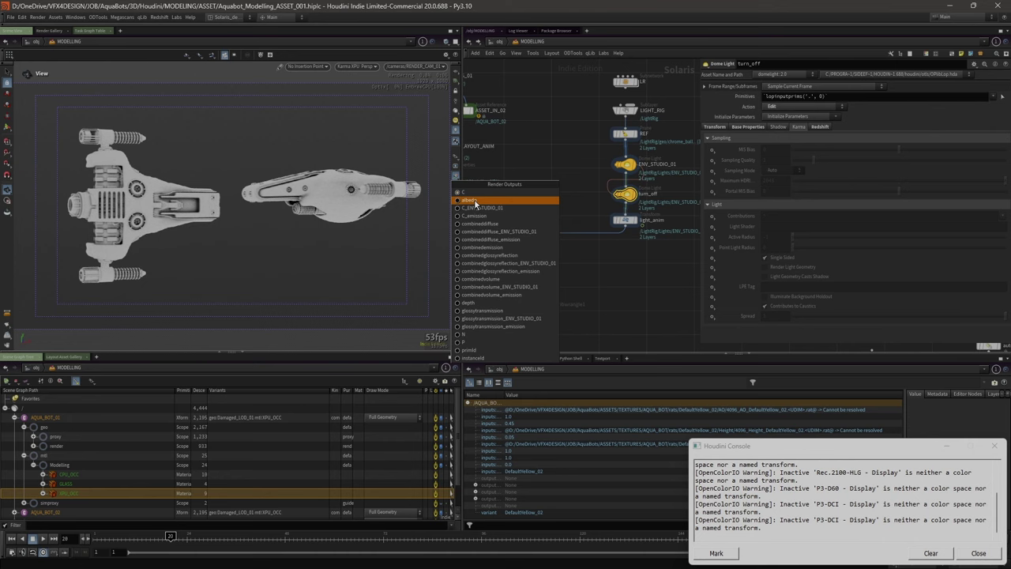
pyautogui.click(475, 201)
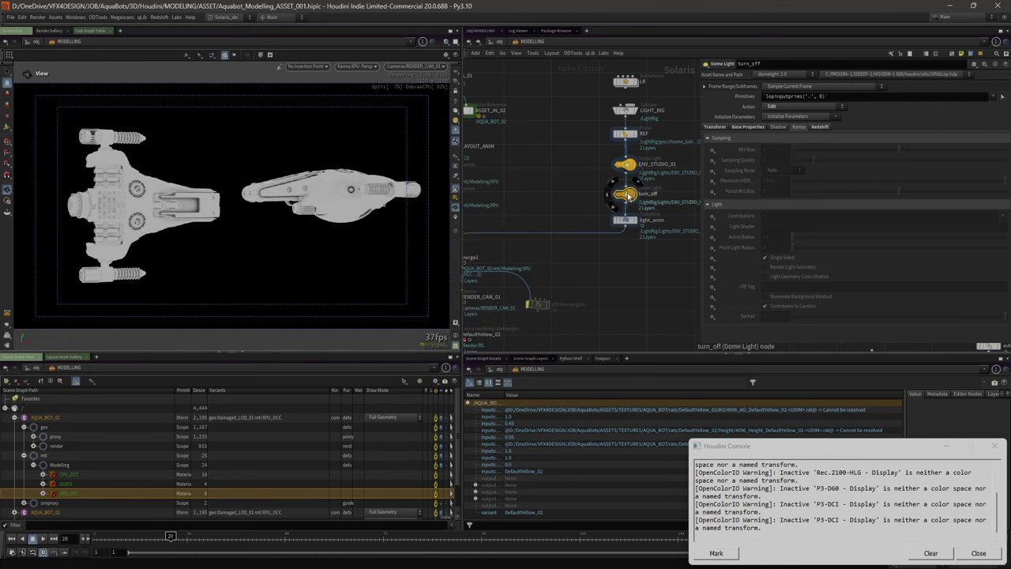
pyautogui.click(611, 184)
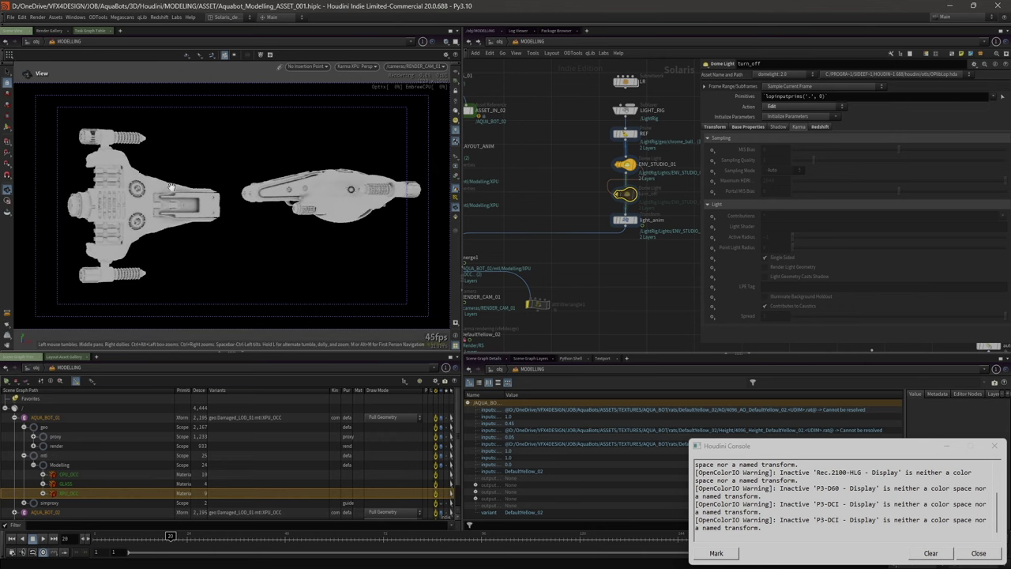
# - Switch the viewport from the albedo output back to the shaded beauty render and minimise the Houdini Console
pyautogui.click(456, 177)
pyautogui.click(471, 195)
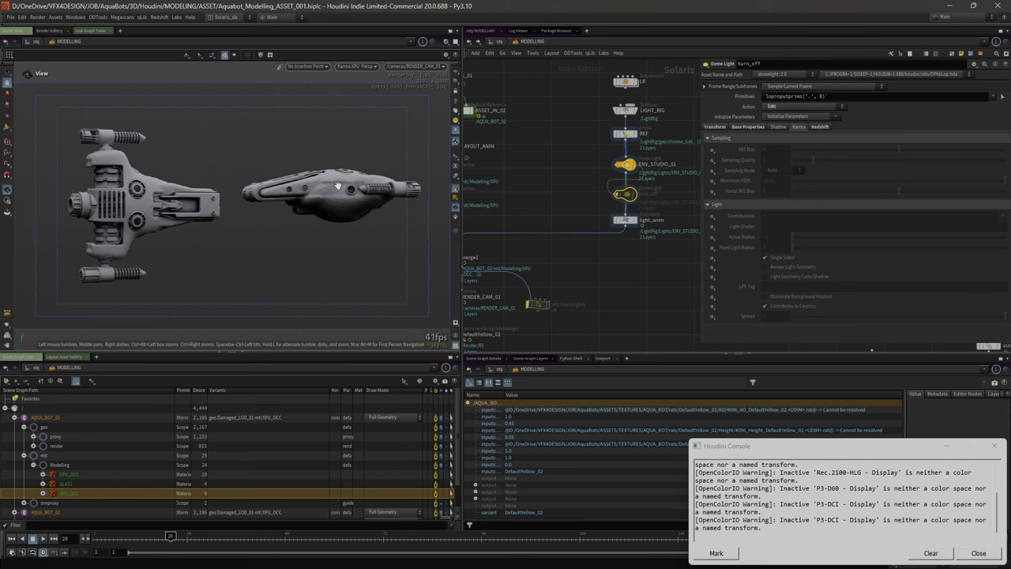
pyautogui.press('h')
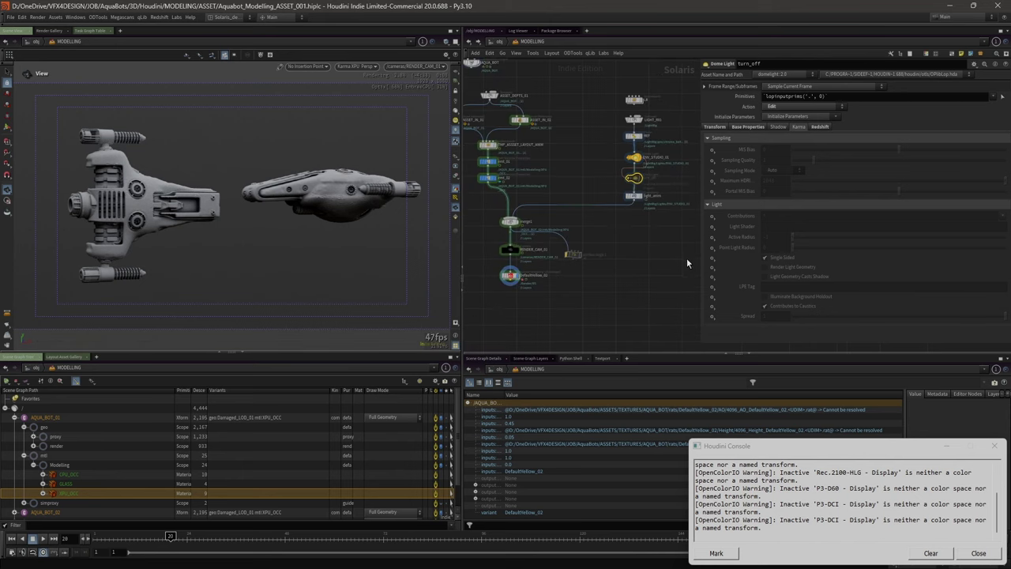
pyautogui.click(948, 446)
# - Select the DefaultYellow_02 Karma rendering node and move the timeline to frame 80
pyautogui.moveTo(584, 294); pyautogui.dragTo(623, 318, button='middle')
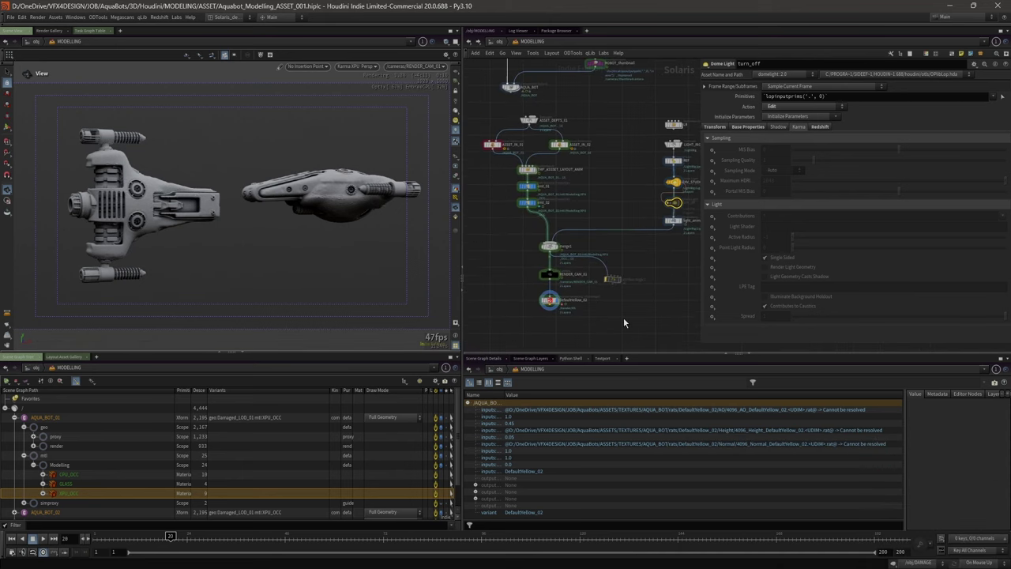
pyautogui.scroll(2, 621, 317)
pyautogui.scroll(3, 541, 308)
pyautogui.click(523, 272)
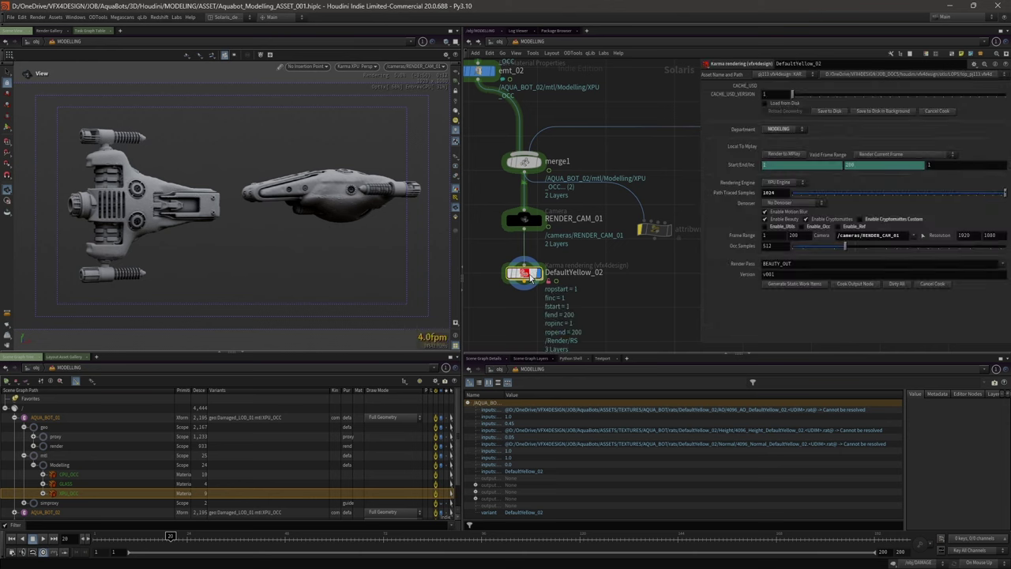
pyautogui.click(236, 538)
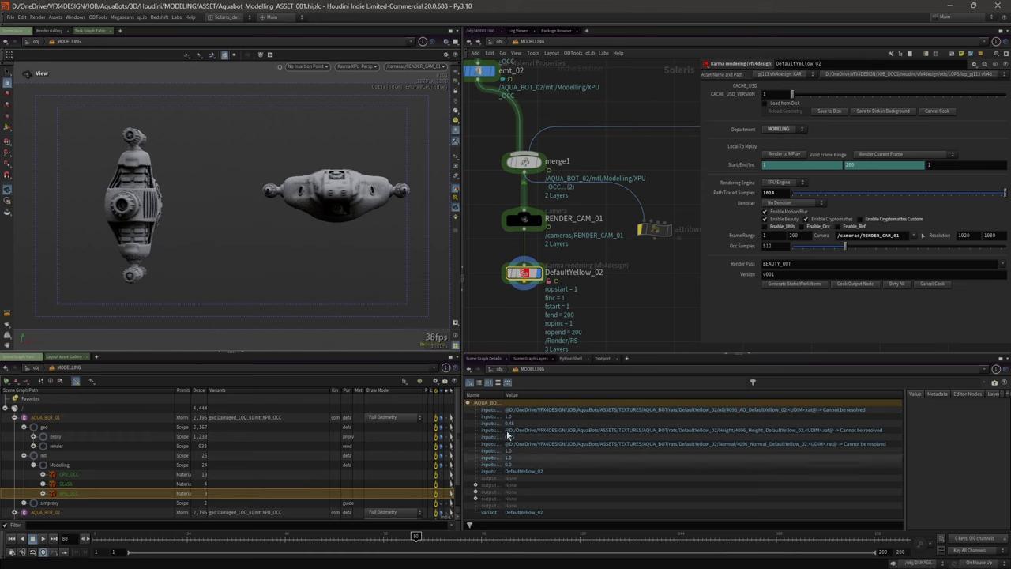
# - Preview the ASSET_REF pass and the OCC_OUT pass in the viewport by changing DefaultYellow_02's Render Pass
pyautogui.scroll(-1, 659, 293)
pyautogui.click(1001, 264)
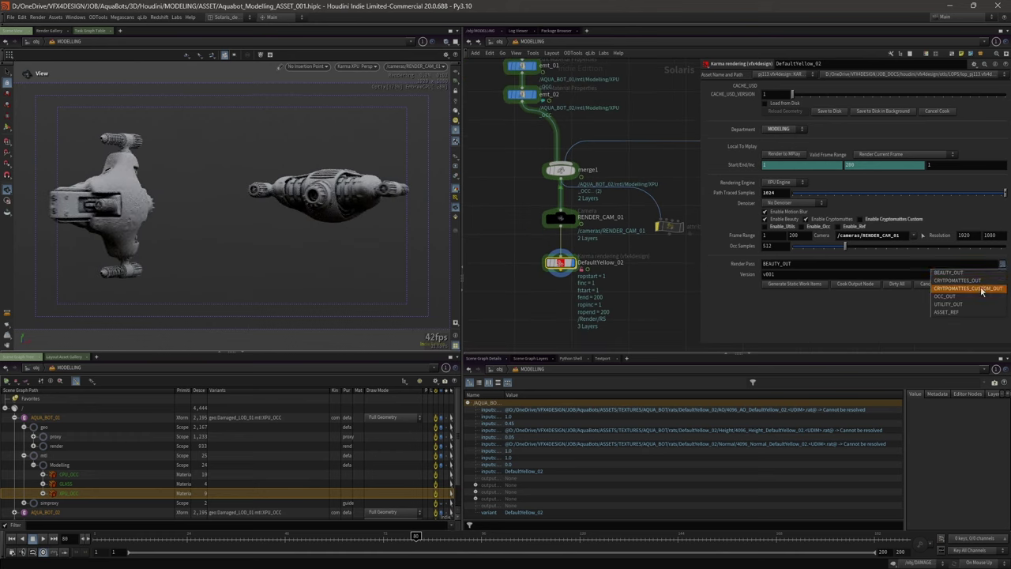
pyautogui.click(960, 309)
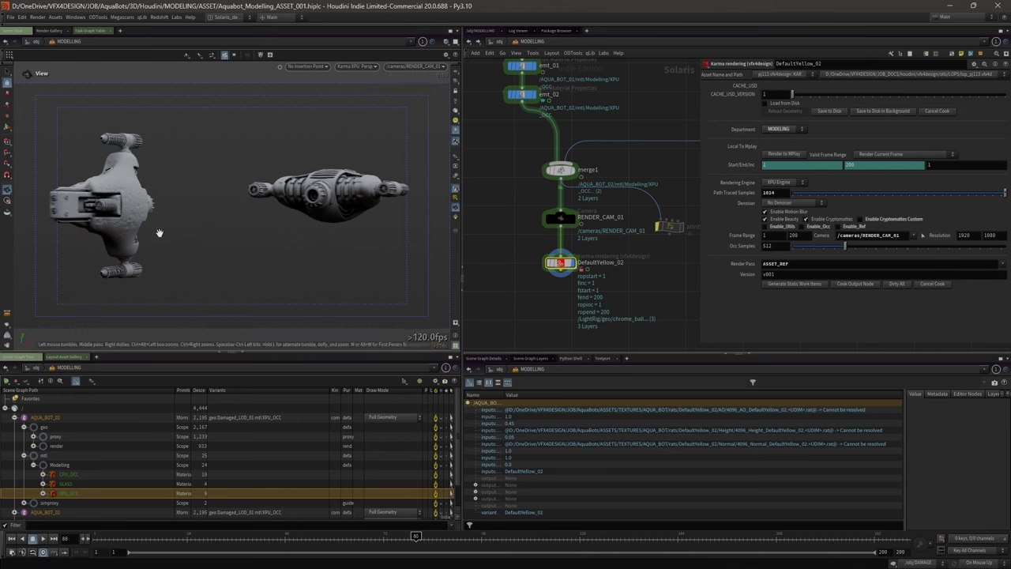
pyautogui.click(1002, 264)
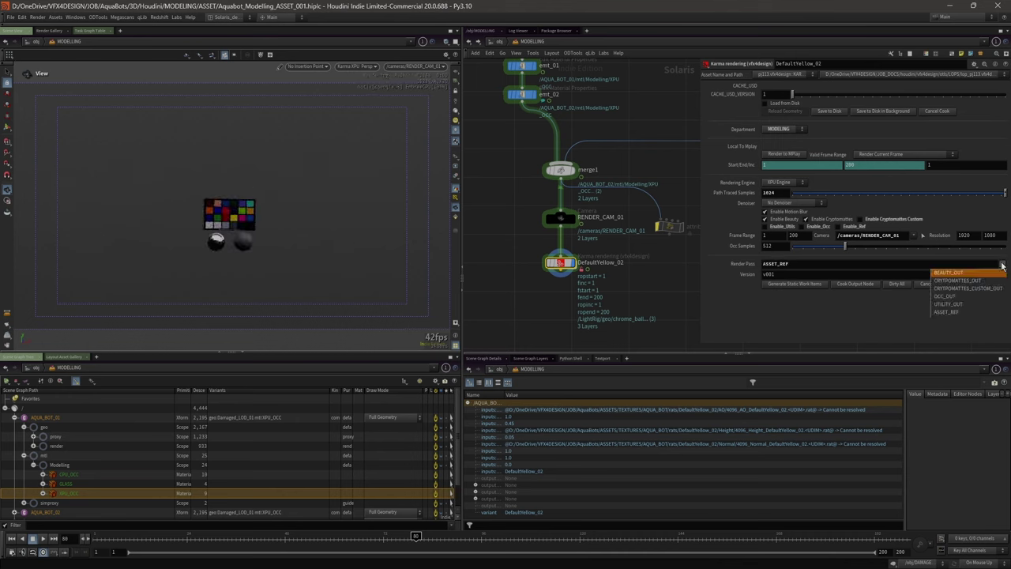
pyautogui.click(948, 298)
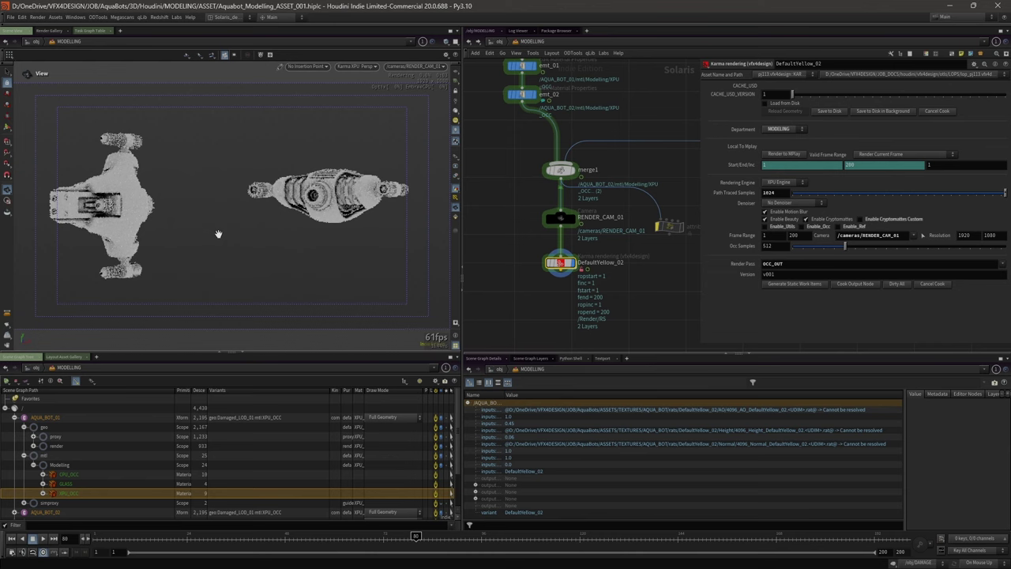
# - Set the Render Pass to CRYTPOMATTES_OUT and show a colour-coded cryptomatte output in the viewport
pyautogui.click(1005, 264)
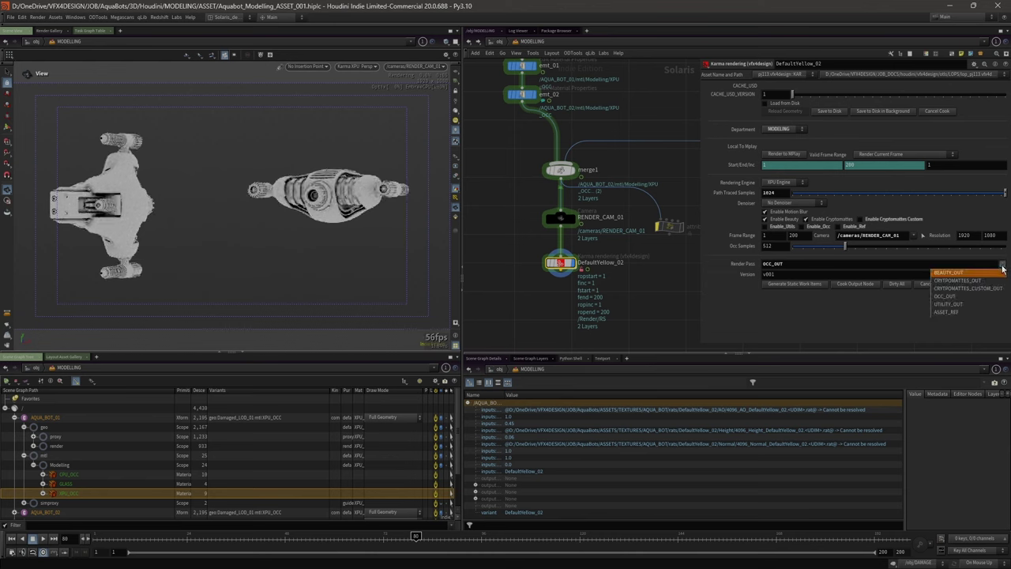
pyautogui.click(972, 280)
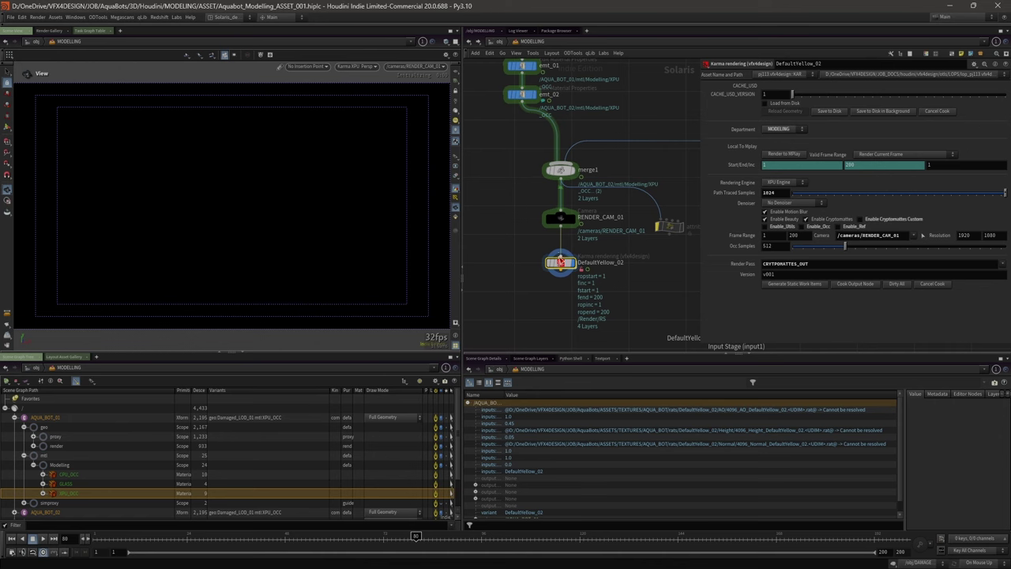
pyautogui.click(456, 179)
pyautogui.click(479, 215)
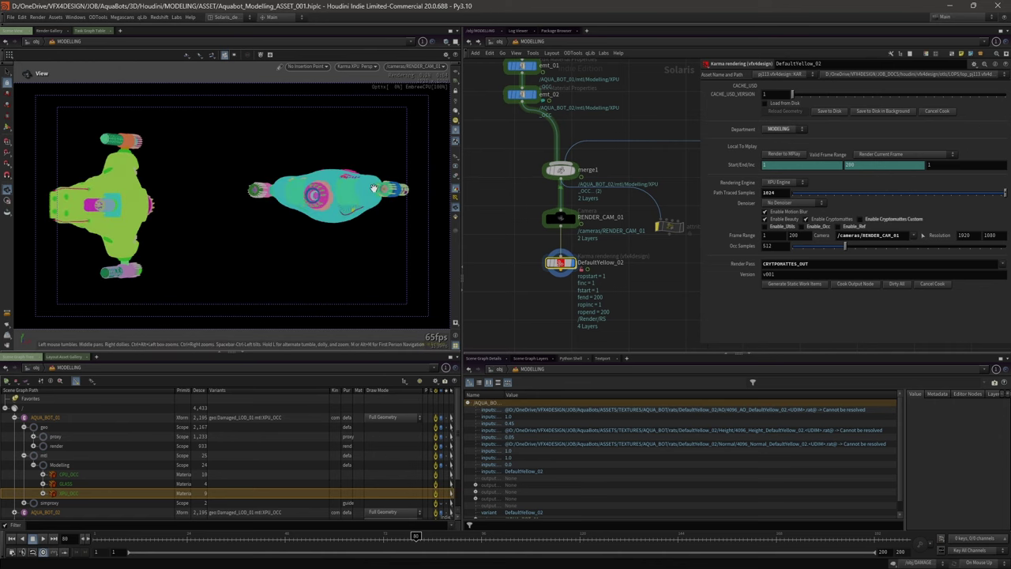
# - Return the Render Pass to BEAUTY_OUT and switch the viewport from Karma XPU to the standard display renderer
pyautogui.click(1005, 264)
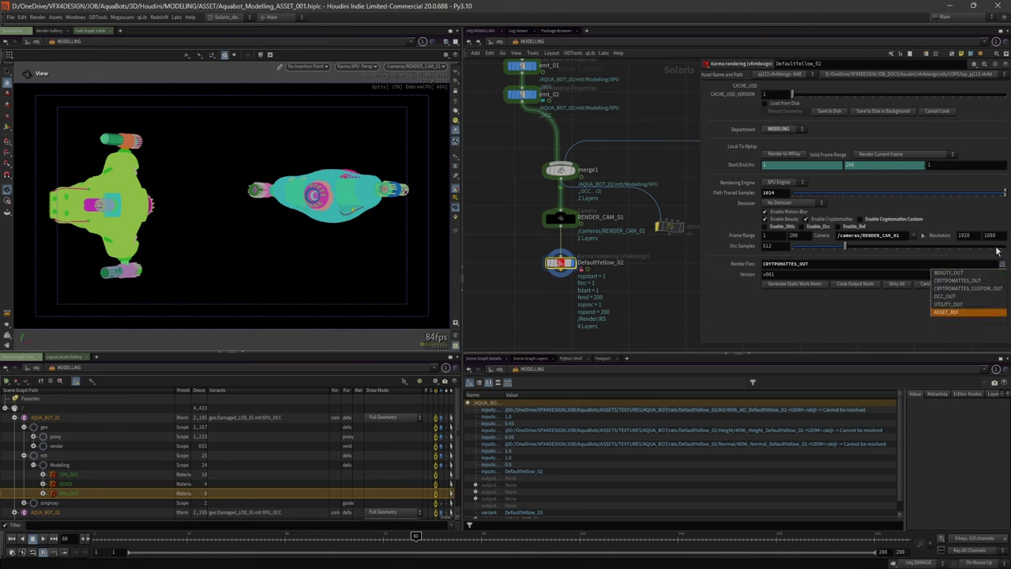
pyautogui.click(959, 272)
pyautogui.keyDown('ctrl'); pyautogui.middleClick(754, 264); pyautogui.keyUp('ctrl')
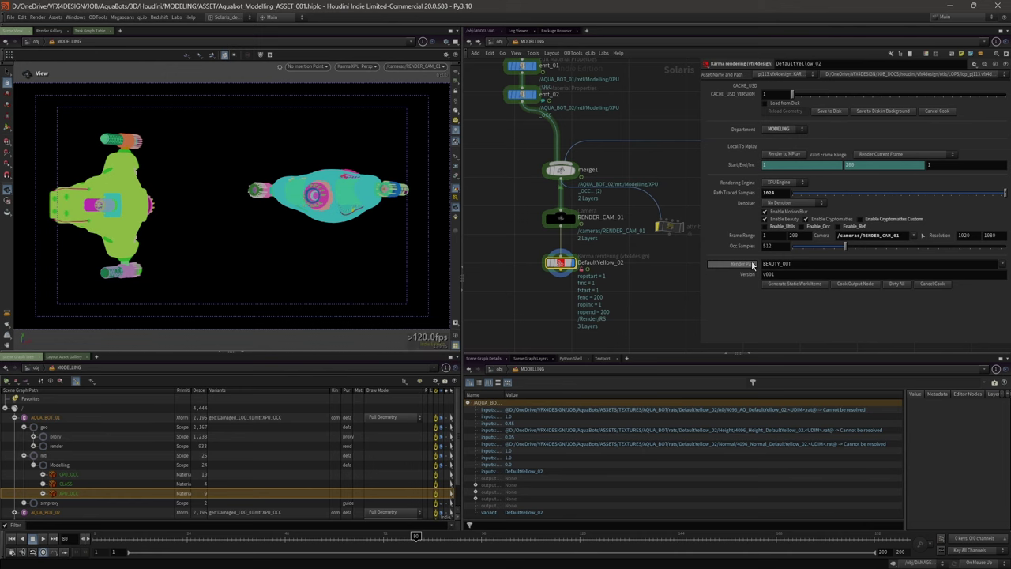
pyautogui.click(357, 65)
pyautogui.click(372, 96)
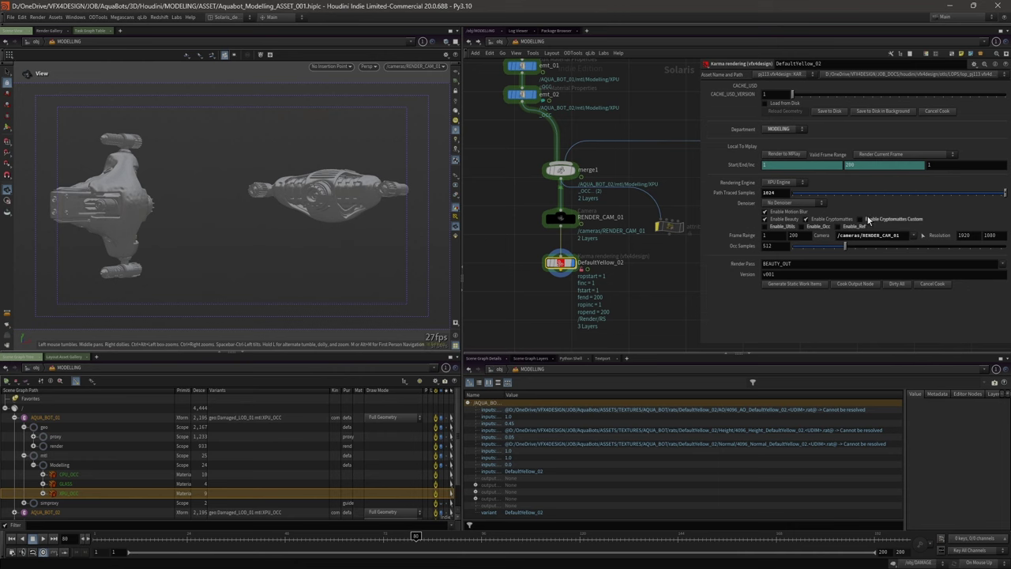
# - Go inside DefaultYellow_02, open its RENDER_ALL_TASKS network and widen the network view
pyautogui.doubleClick(570, 266)
pyautogui.scroll(-5, 570, 264)
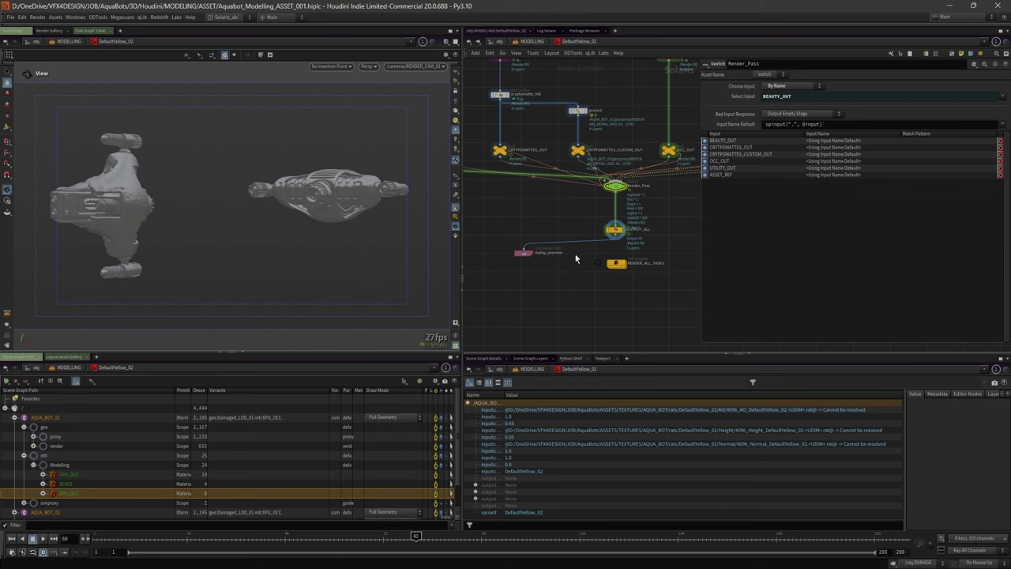
pyautogui.doubleClick(602, 258)
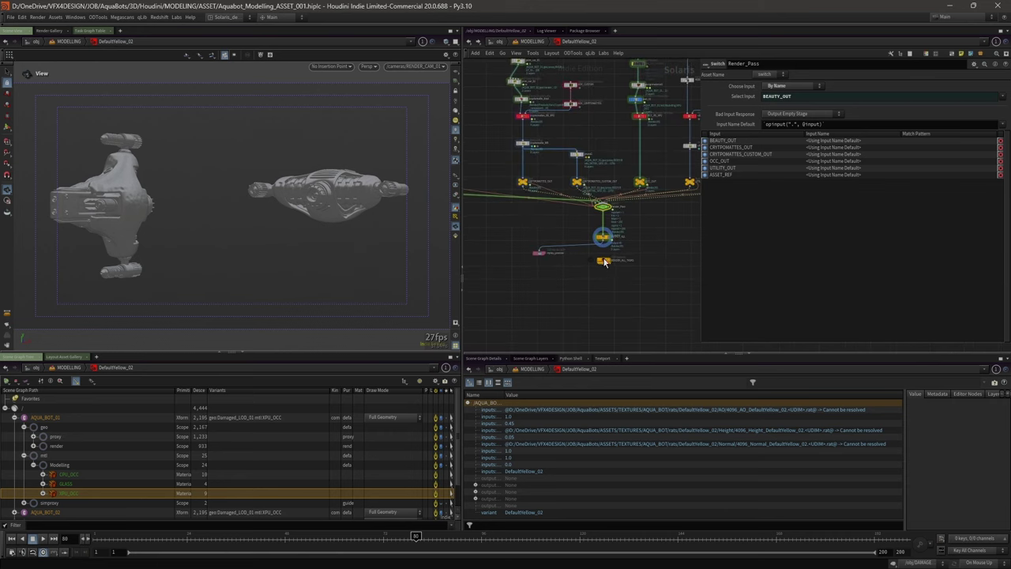
pyautogui.moveTo(699, 166); pyautogui.dragTo(808, 165)
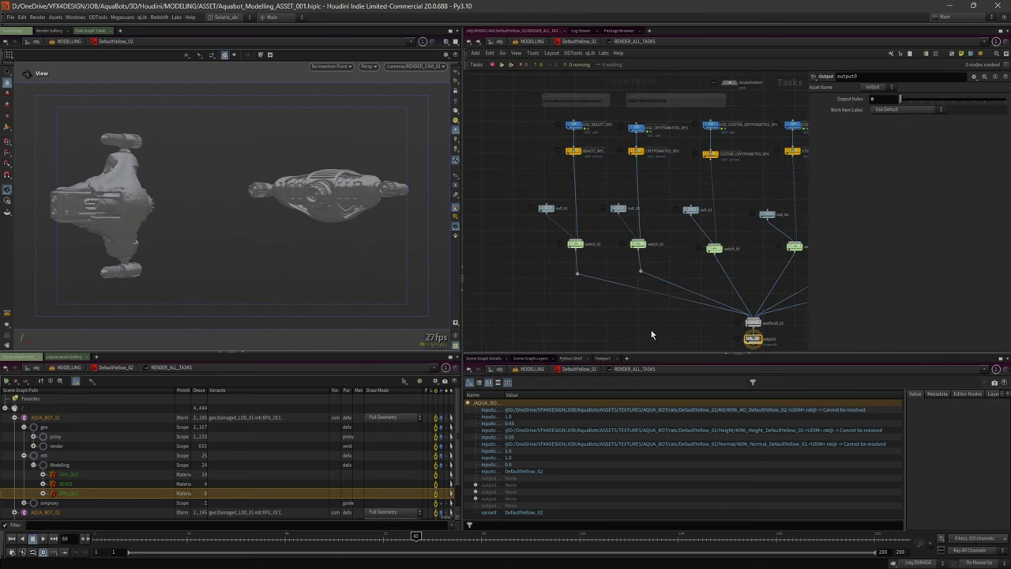
# - Examine the per-pass USD and render task branches in RENDER_ALL_TASKS, and return to the MODELLING network
pyautogui.moveTo(500, 180); pyautogui.dragTo(531, 192, button='middle')
pyautogui.scroll(-3, 522, 174)
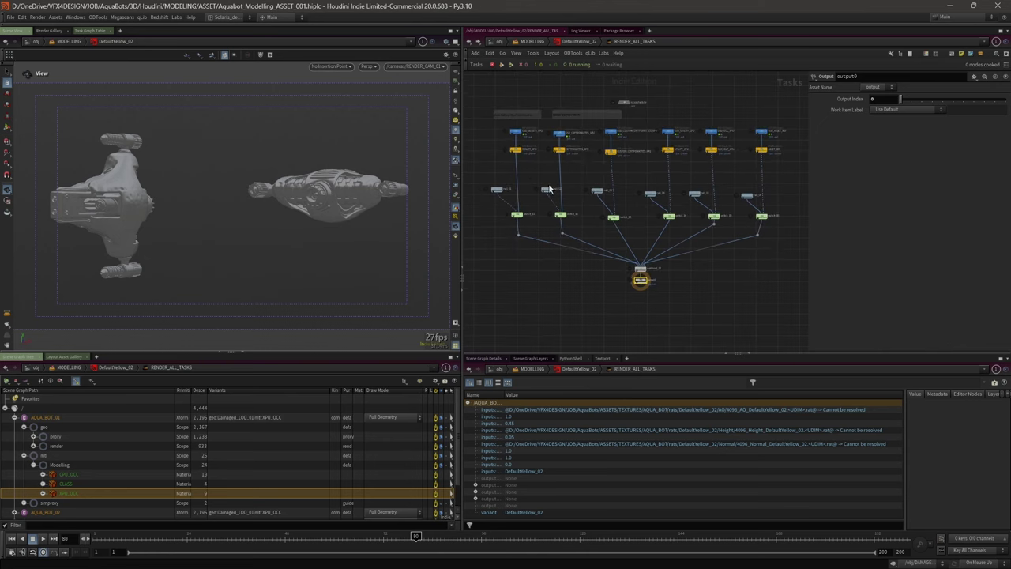
pyautogui.scroll(3, 518, 154)
pyautogui.scroll(-1, 511, 156)
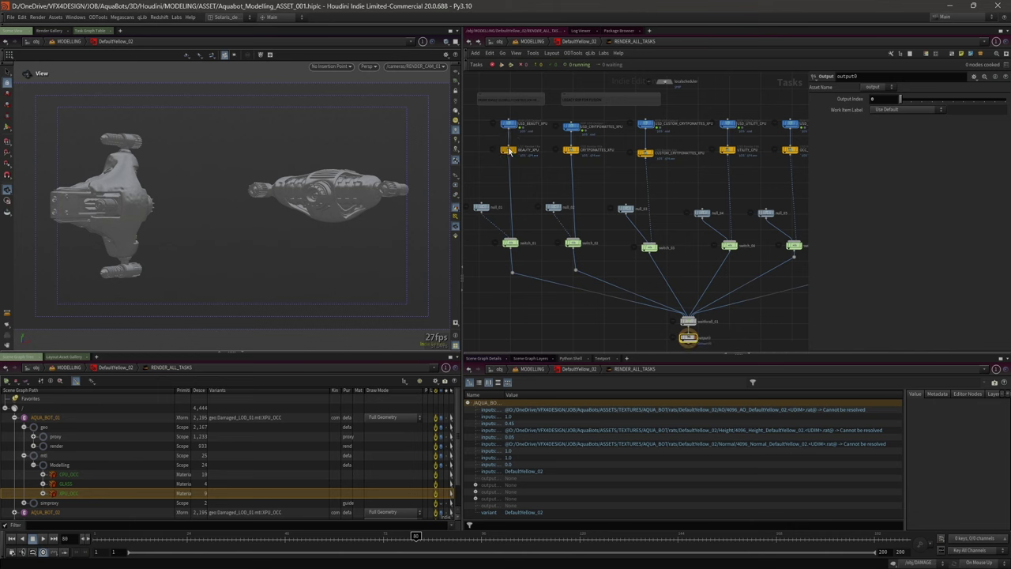
pyautogui.moveTo(528, 196); pyautogui.dragTo(516, 187, button='middle')
pyautogui.scroll(-1, 516, 187)
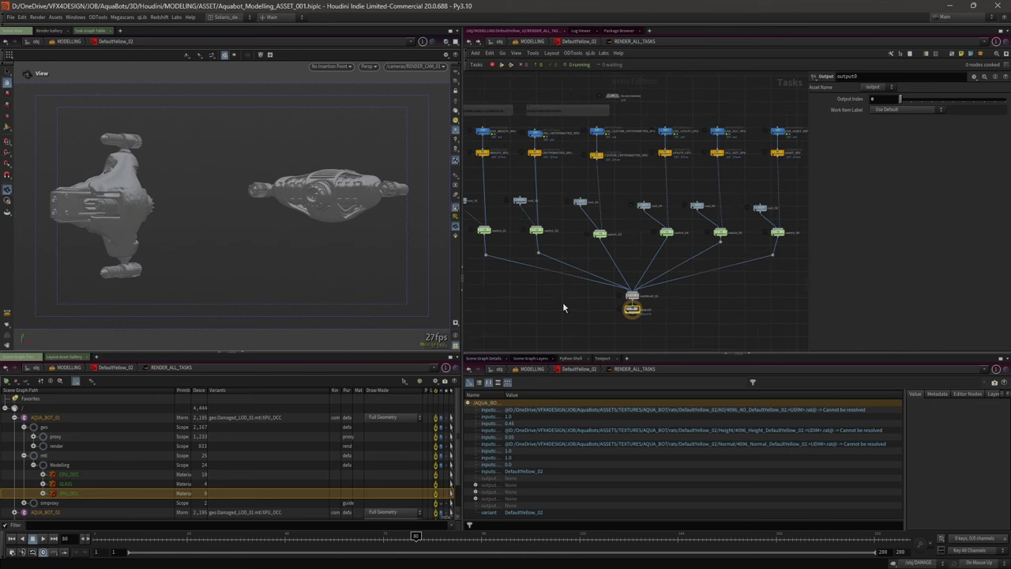
pyautogui.press('u')
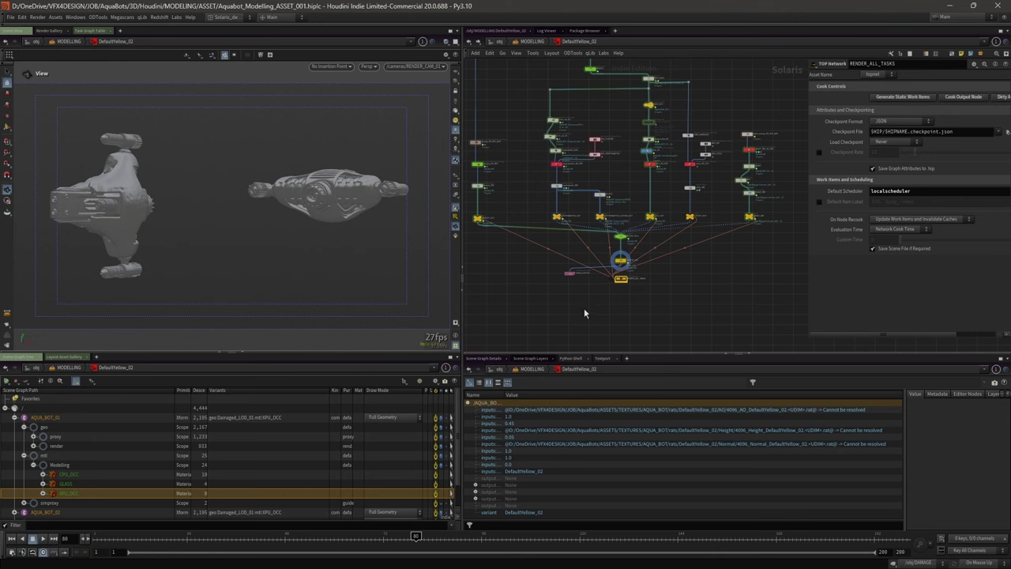
pyautogui.press('u')
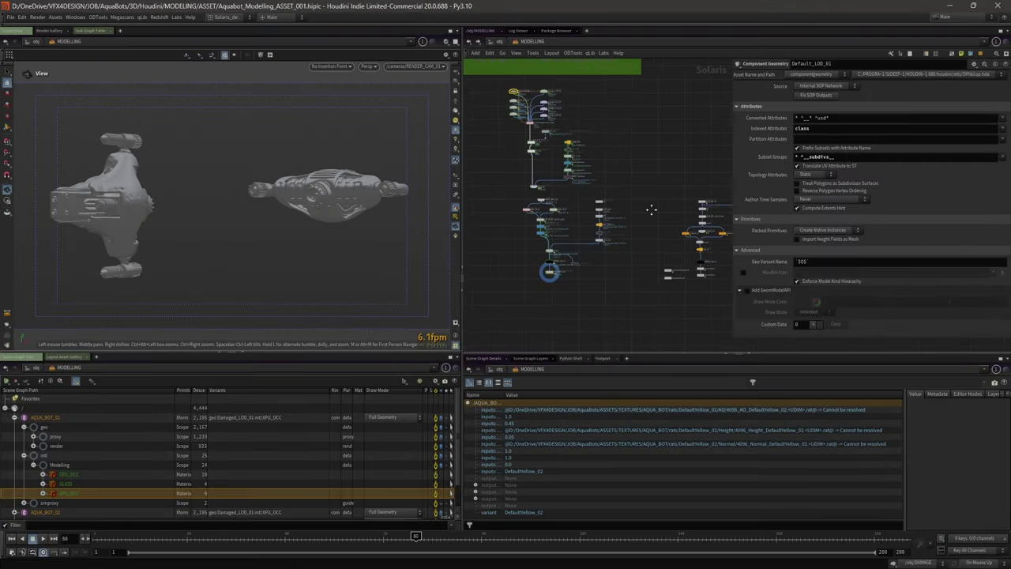
# - Find the instancing branch in the MODELLING network and display its AQUA_BOT_03 asset reference node
pyautogui.moveTo(665, 198); pyautogui.dragTo(523, 207, button='middle')
pyautogui.scroll(5, 553, 218)
pyautogui.moveTo(665, 261); pyautogui.dragTo(632, 217, button='middle')
pyautogui.scroll(3, 629, 214)
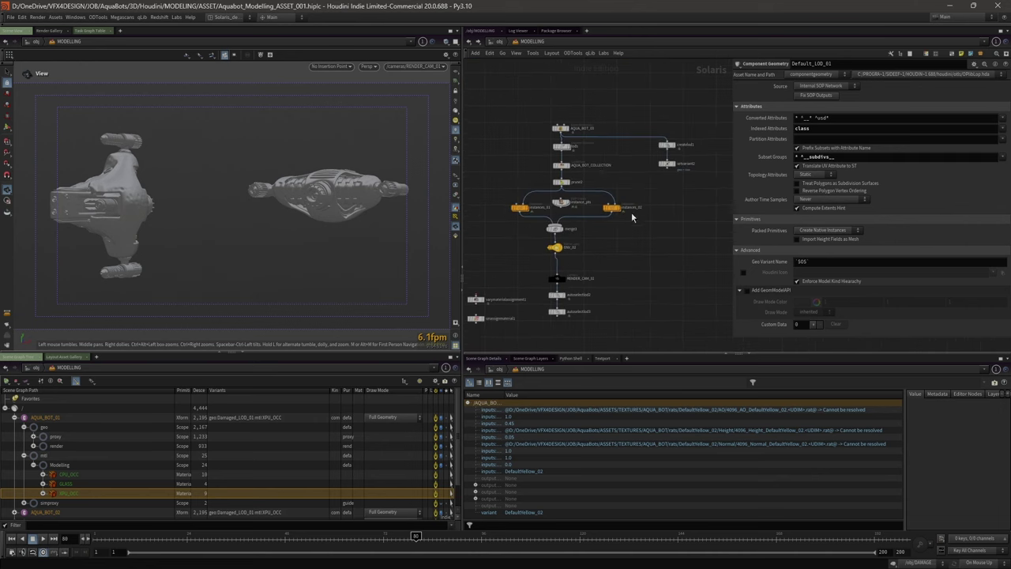
pyautogui.click(563, 123)
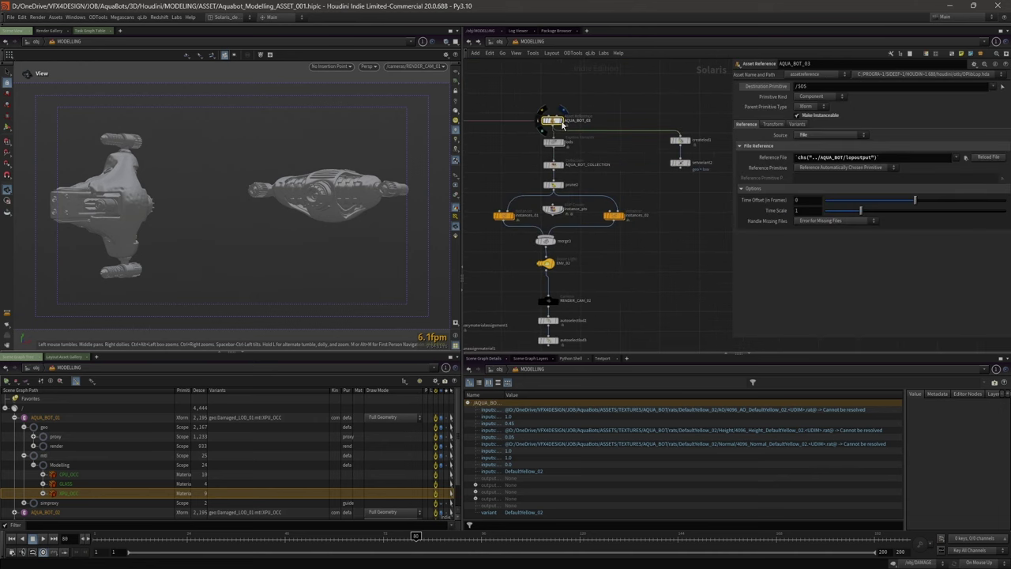
pyautogui.click(557, 122)
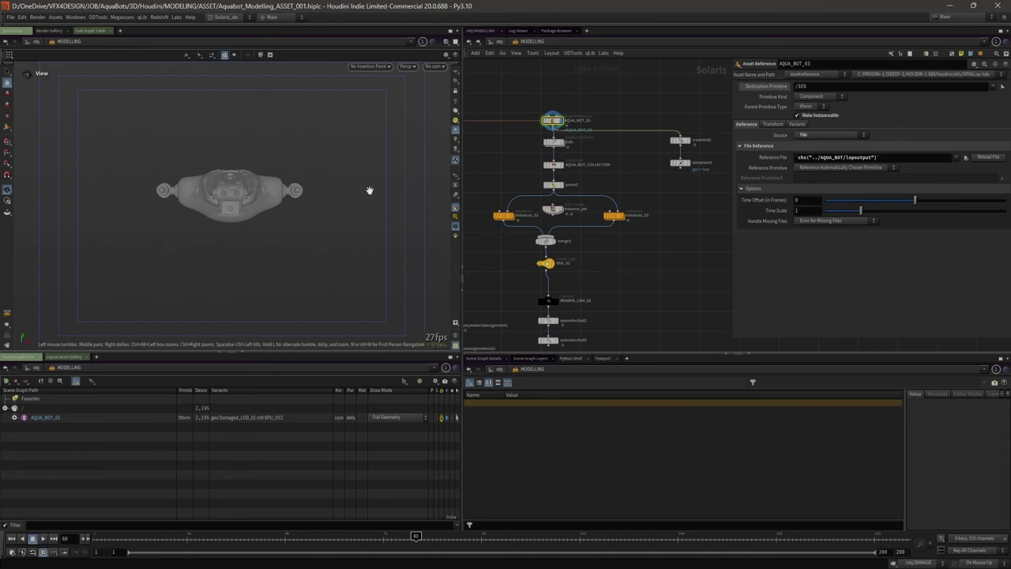
# - Check AQUA_BOT_03's Reference File expression and its place in the surrounding network
pyautogui.scroll(-2, 524, 99)
pyautogui.scroll(2, 534, 110)
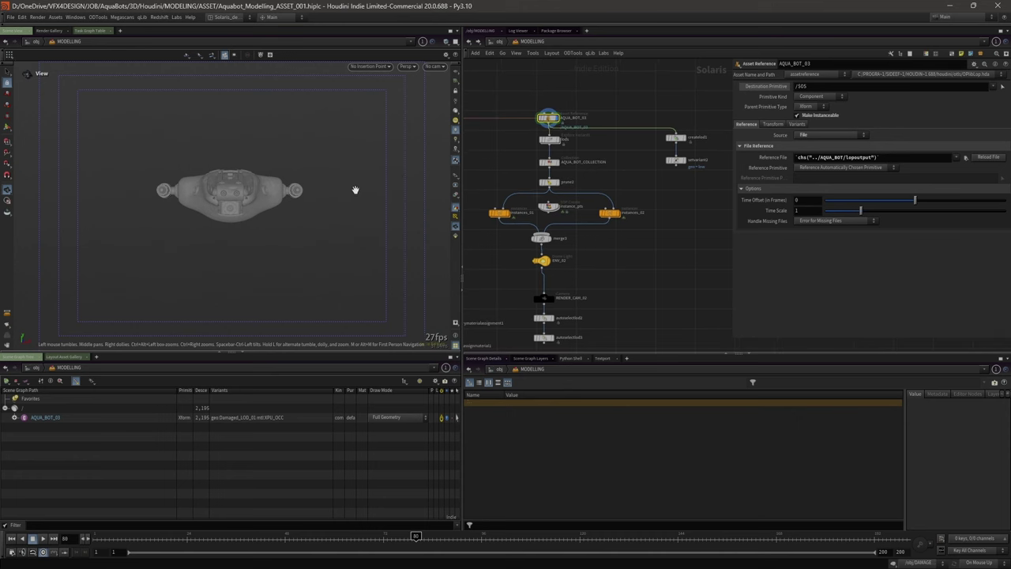
pyautogui.scroll(-5, 515, 100)
pyautogui.moveTo(494, 96); pyautogui.dragTo(506, 156, button='middle')
pyautogui.scroll(2, 506, 168)
pyautogui.scroll(2, 569, 179)
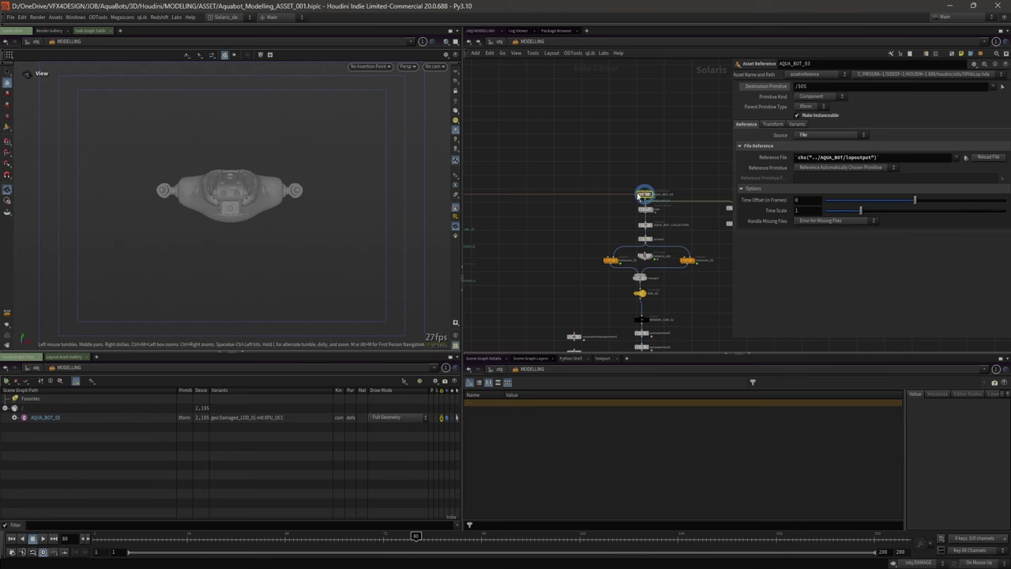
pyautogui.click(777, 160)
pyautogui.click(777, 160)
# - Select the lods Explore Variants node below AQUA_BOT_03 and display its result
pyautogui.moveTo(640, 177); pyautogui.dragTo(551, 150, button='middle')
pyautogui.scroll(2, 550, 149)
pyautogui.click(559, 192)
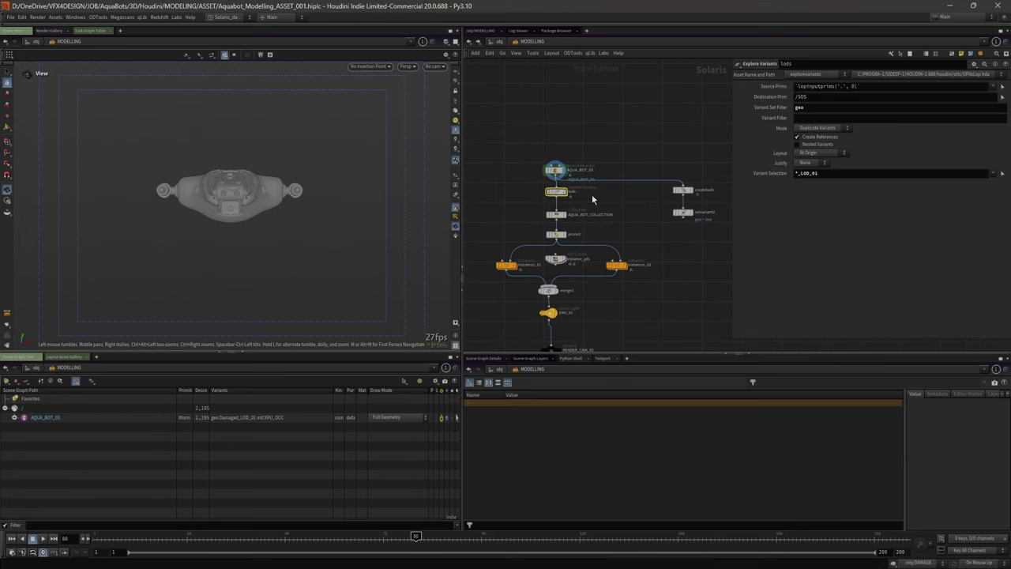
pyautogui.click(560, 196)
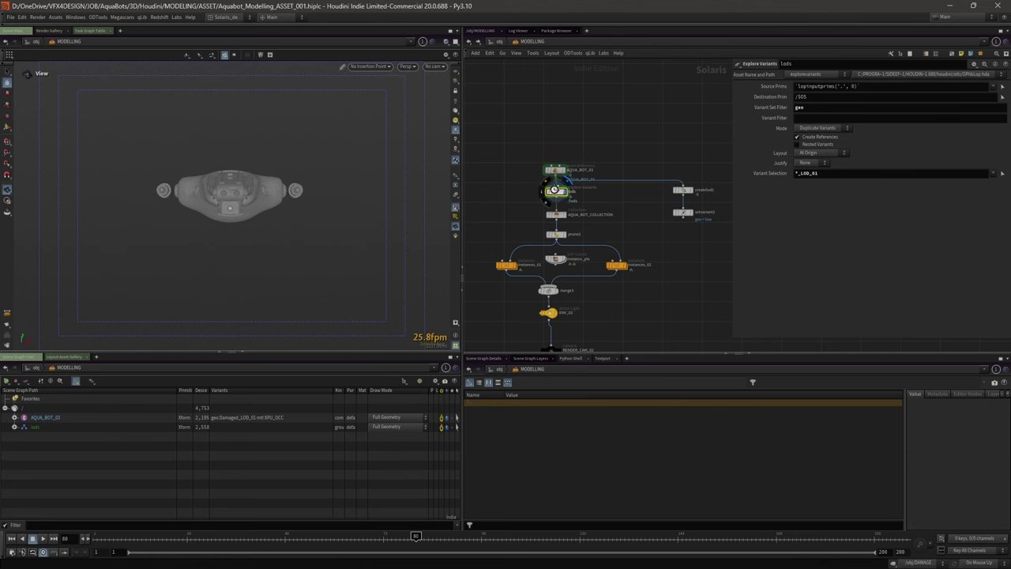
# - Expand lods and its AQUA_BOT_03 group in the scene graph and select the geo_Damaged_LOD_01 primitive
pyautogui.click(15, 427)
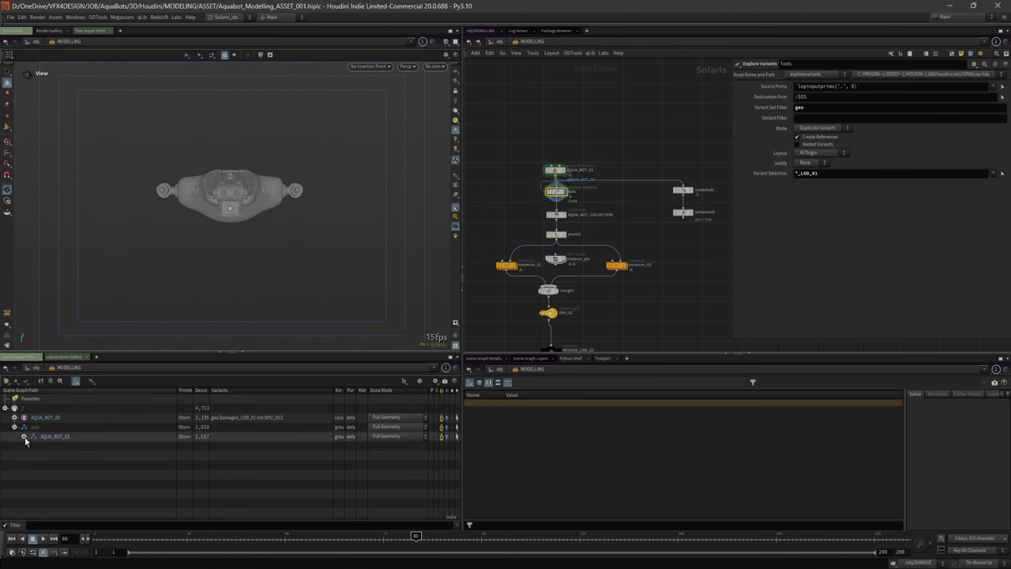
pyautogui.click(23, 436)
pyautogui.keyDown('shift'); pyautogui.click(81, 457); pyautogui.keyUp('shift')
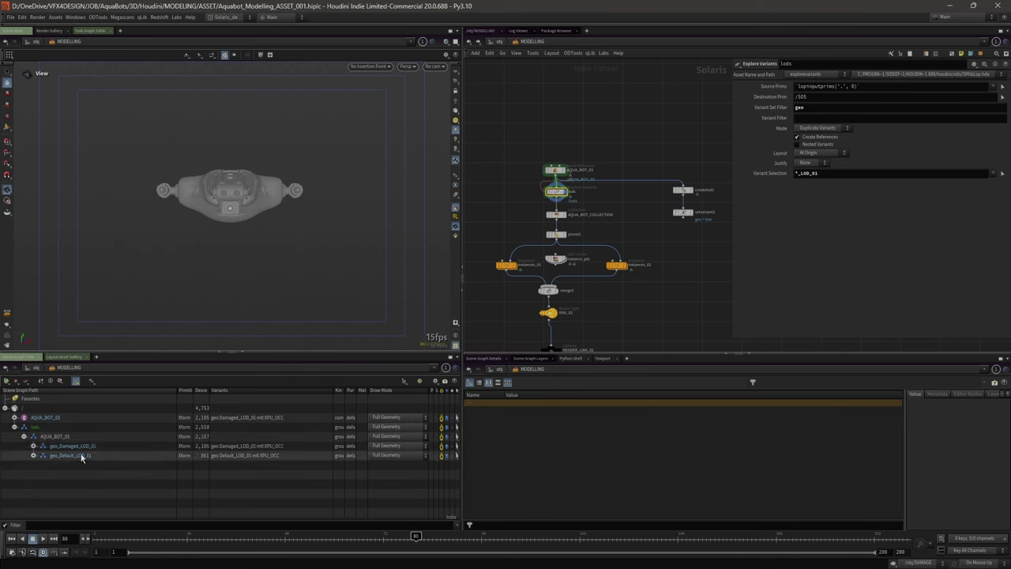
pyautogui.click(82, 446)
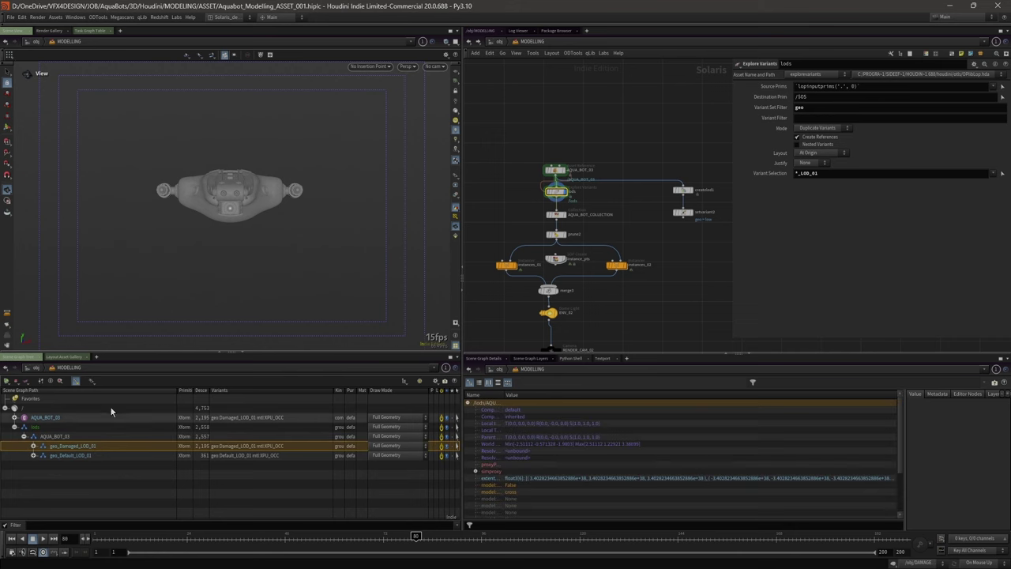
# - Show the parameters of the AQUA_BOT_COLLECTION node below lods
pyautogui.moveTo(647, 192); pyautogui.dragTo(653, 154, button='middle')
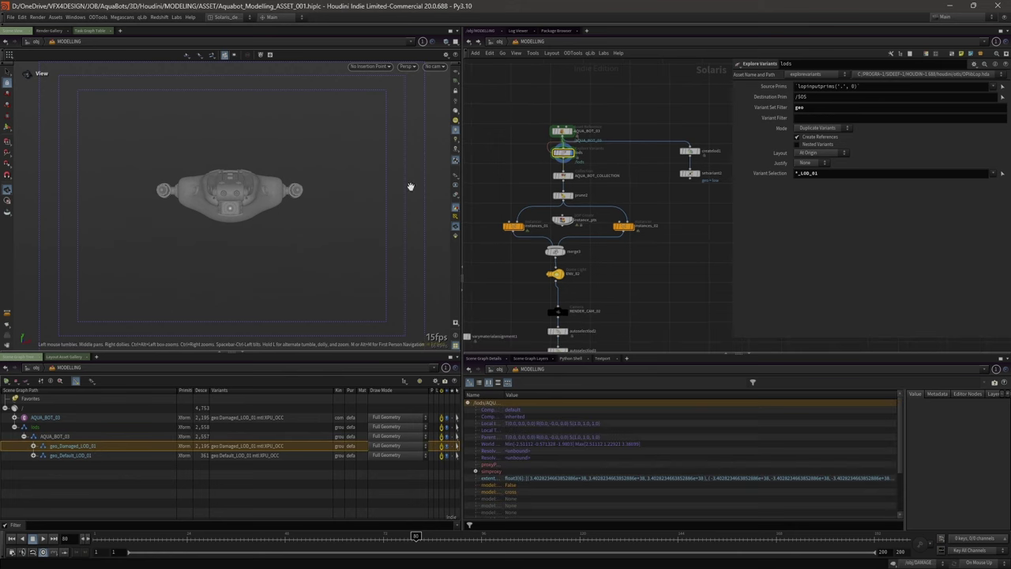
pyautogui.click(563, 175)
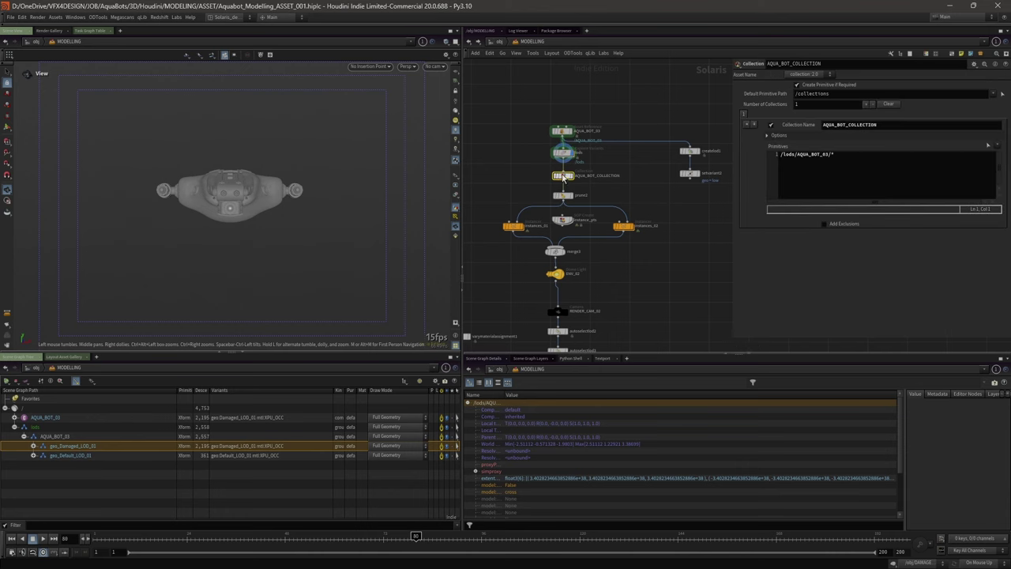
# - Display AQUA_BOT_COLLECTION's result and remove the Damaged_LOD_03 variant entry from the AQUA_BOT_03 reference
pyautogui.click(570, 176)
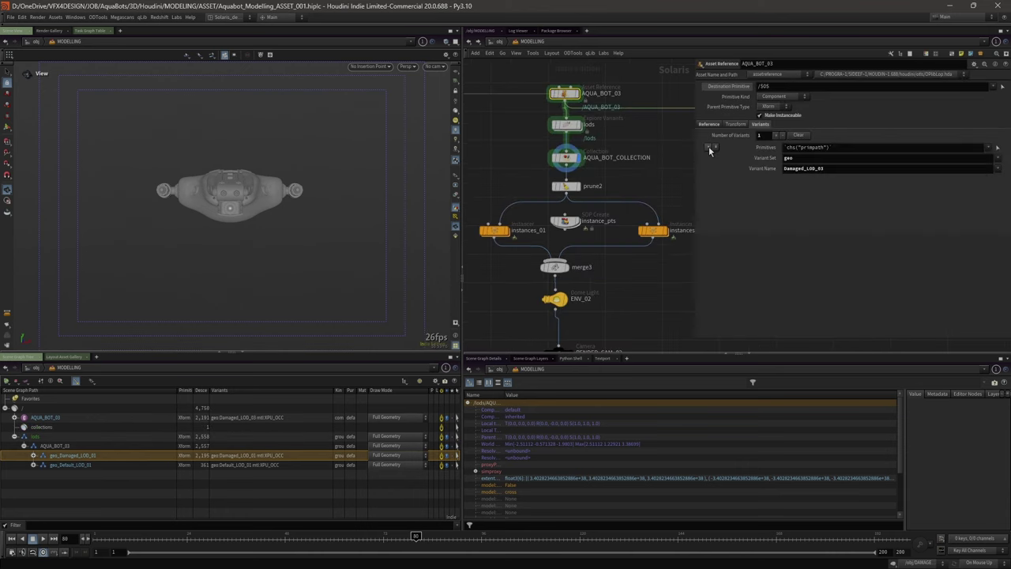
pyautogui.click(708, 147)
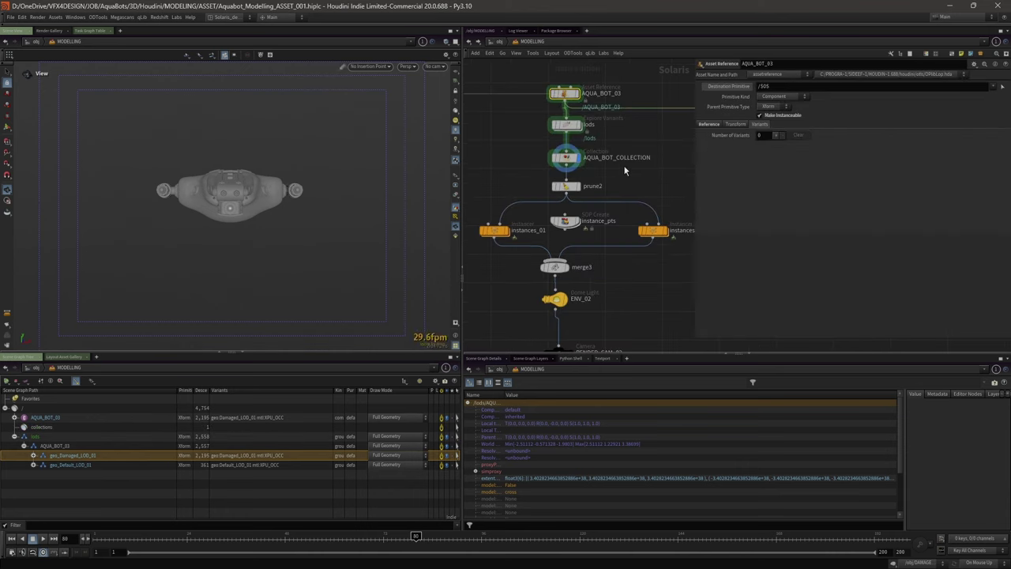
pyautogui.click(565, 159)
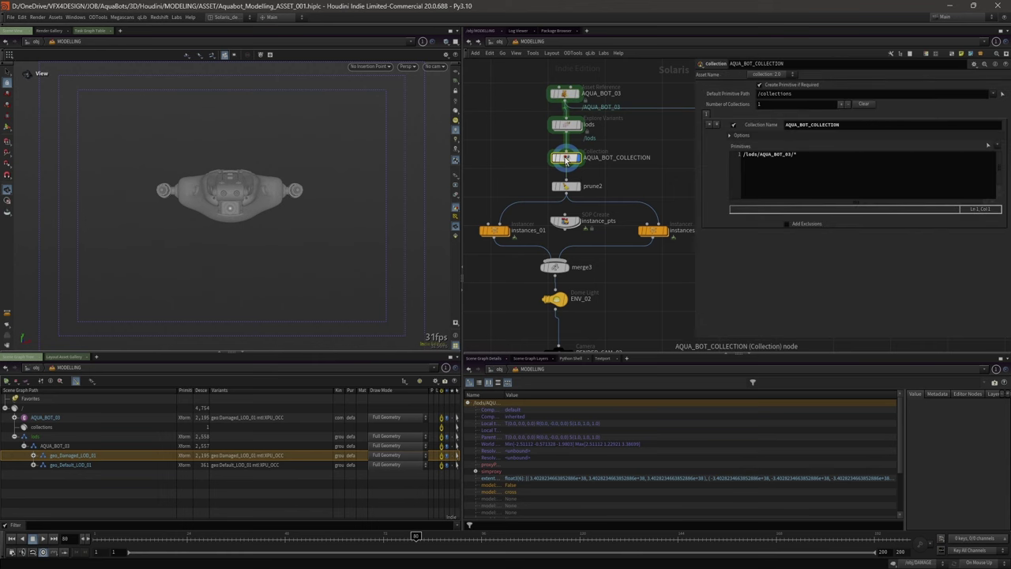
# - Review AQUA_BOT_03 and AQUA_BOT_COLLECTION, and display prune2 with its parameters
pyautogui.click(567, 97)
pyautogui.click(570, 161)
pyautogui.click(566, 187)
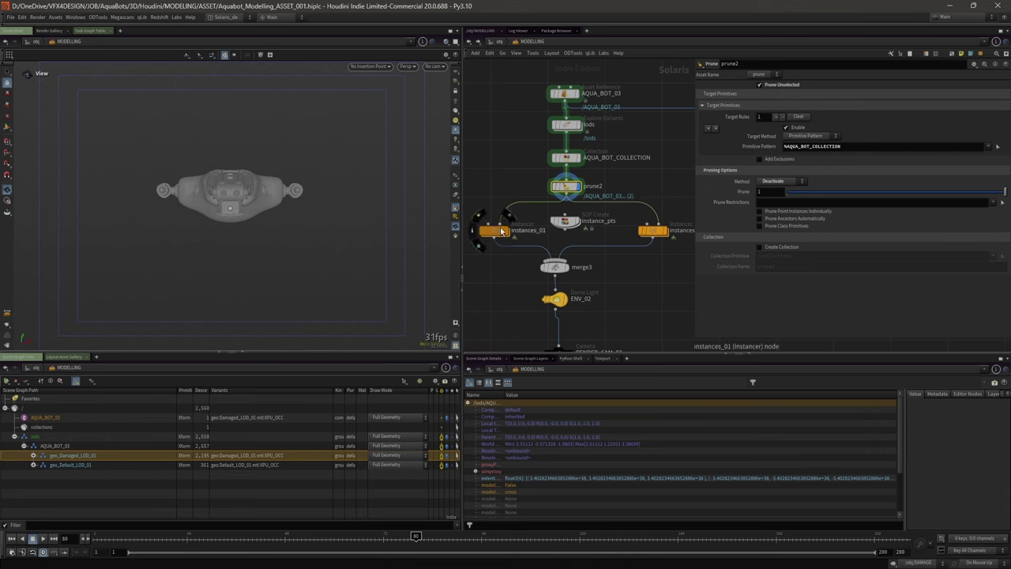
# - Open the geometry network inside instance_pts and frame its node chain
pyautogui.click(569, 222)
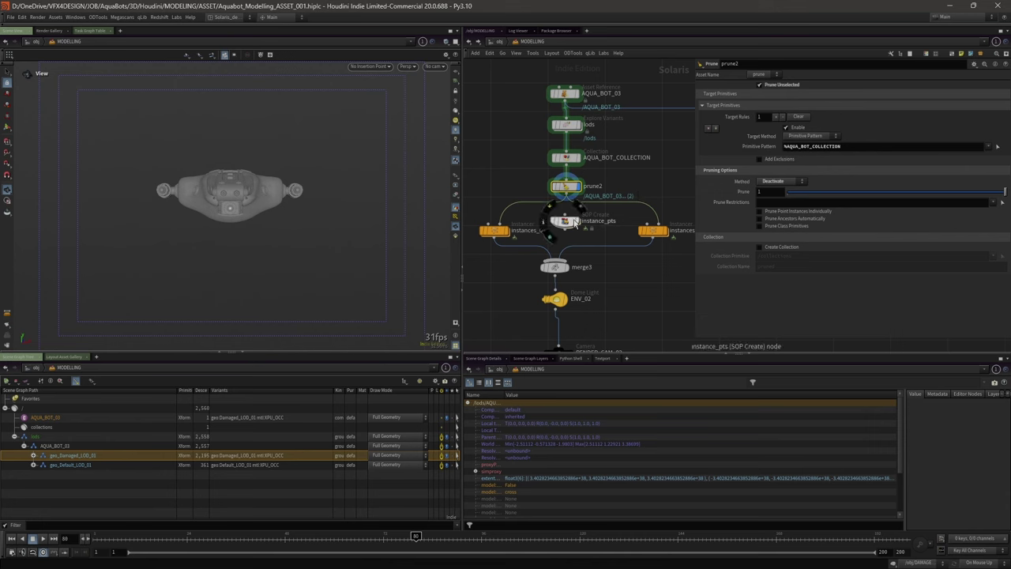
pyautogui.doubleClick(565, 224)
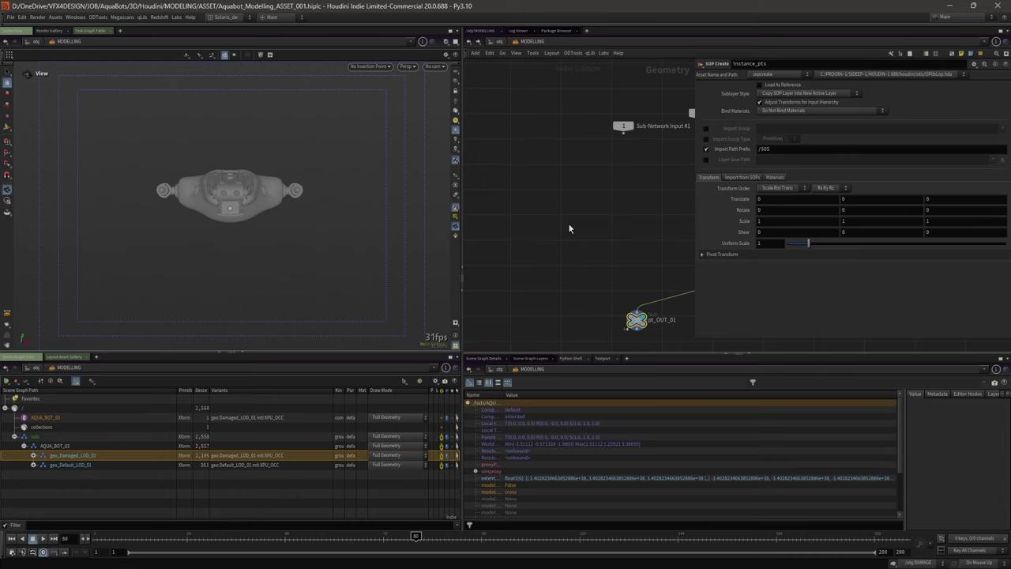
pyautogui.scroll(8, 570, 229)
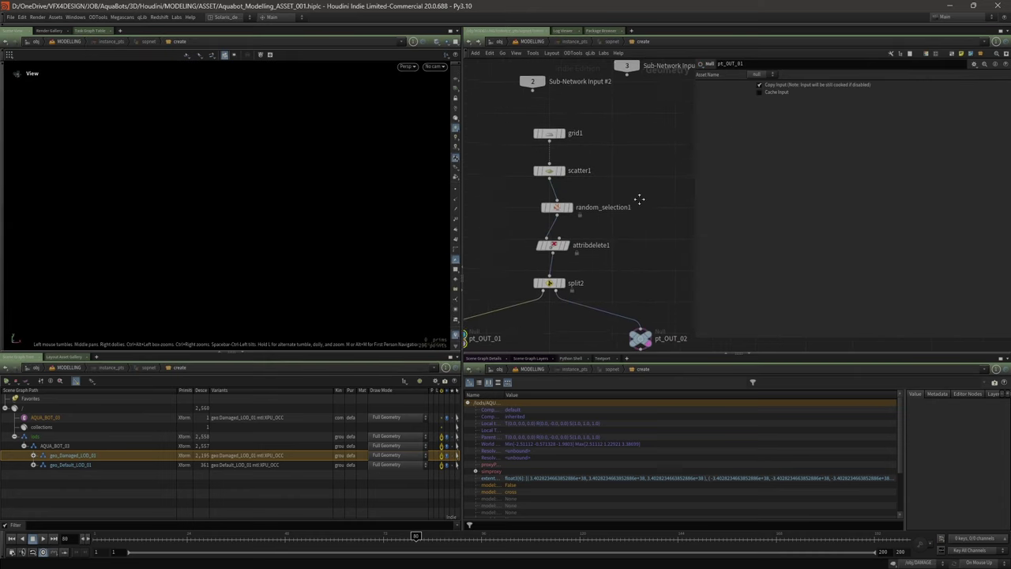
pyautogui.press('h')
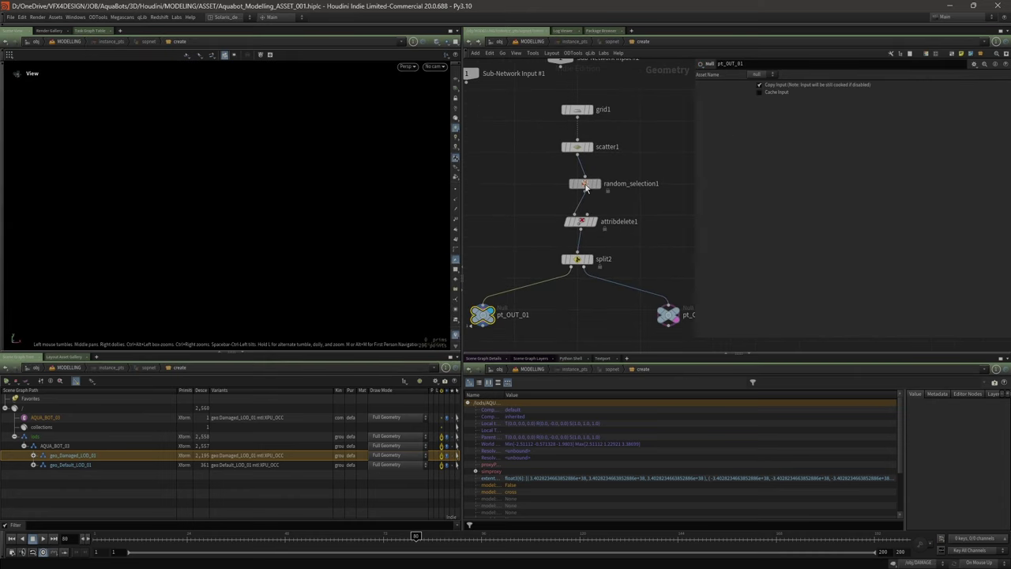
# - Select and display random_selection1, framing its scattered points in the viewport
pyautogui.click(595, 185)
pyautogui.click(598, 185)
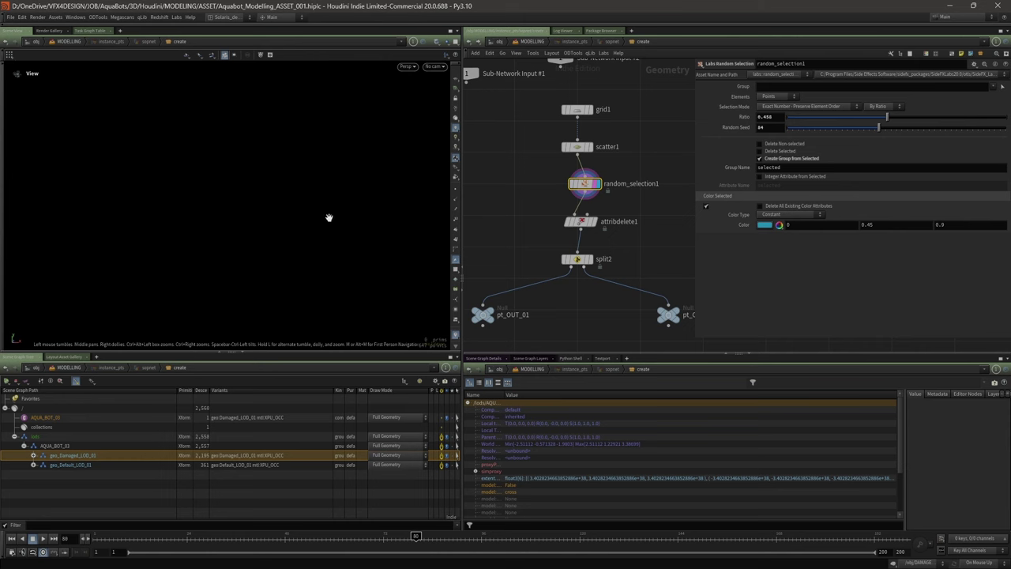
pyautogui.press('g')
pyautogui.moveTo(249, 206); pyautogui.dragTo(271, 228)
pyautogui.moveTo(559, 313)
pyautogui.mouseDown(button='middle')
pyautogui.moveTo(564, 283)
pyautogui.moveTo(555, 294)
pyautogui.mouseUp(button='middle')
# - Display the two split point outputs, pt_OUT_01 and pt_OUT_02, one after the other
pyautogui.click(504, 270)
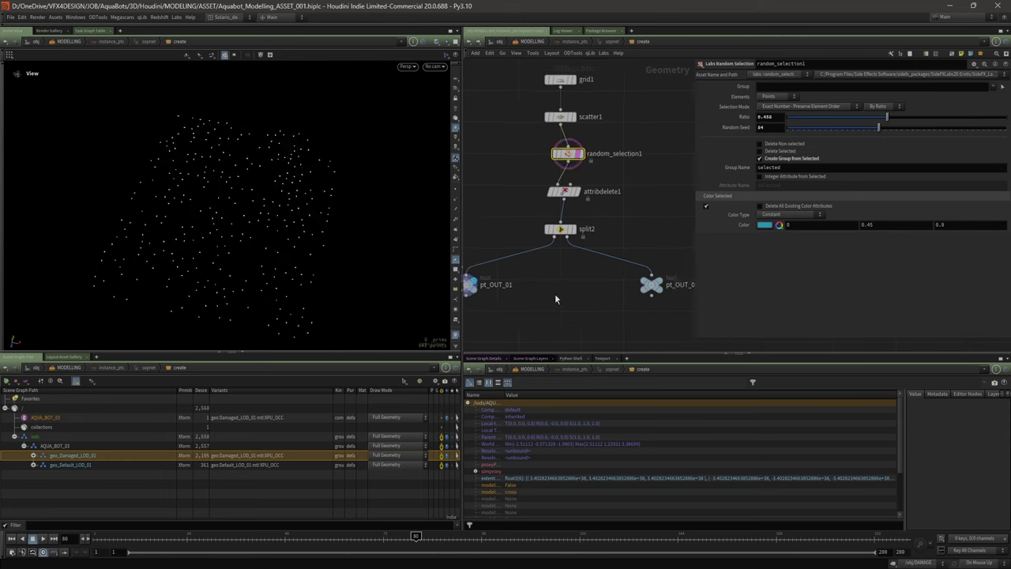
pyautogui.click(656, 284)
pyautogui.moveTo(504, 203); pyautogui.dragTo(523, 212, button='middle')
# - Return to the MODELLING network, display instances_01 and inspect its bot instances from afar and close up
pyautogui.press('u')
pyautogui.click(509, 237)
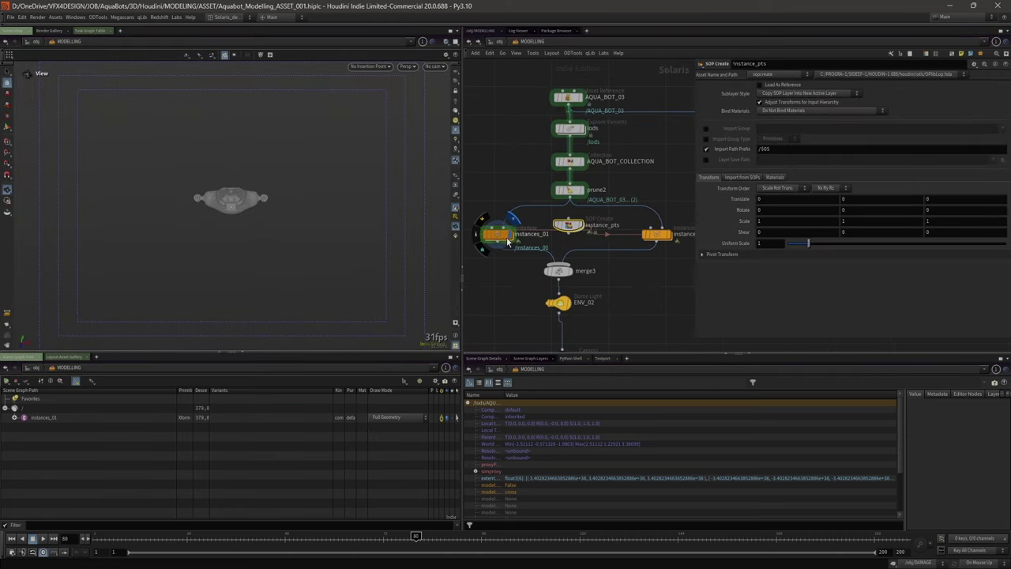
pyautogui.click(508, 240)
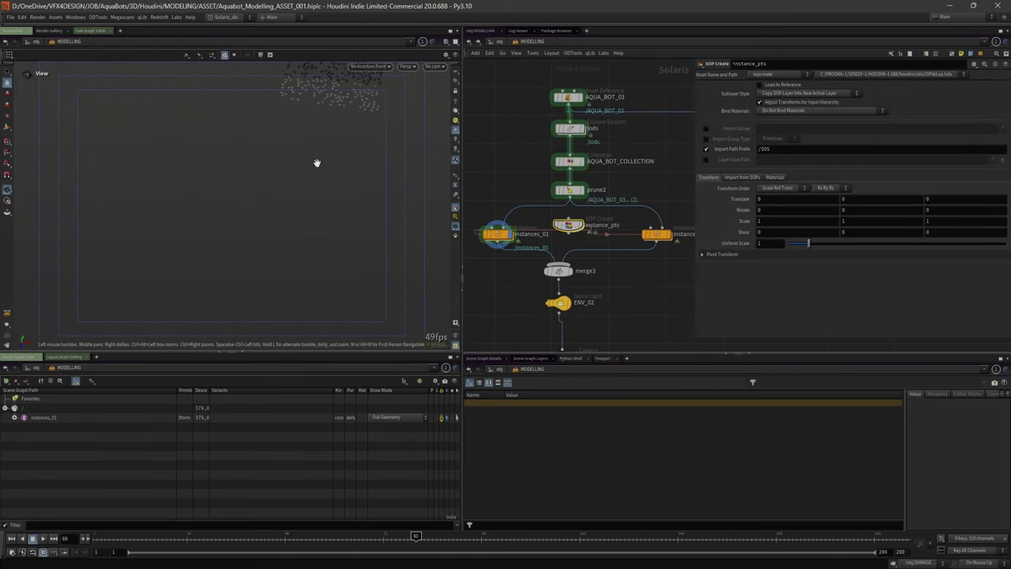
pyautogui.hotkey('space', 'g')
pyautogui.moveTo(318, 160); pyautogui.dragTo(246, 228)
pyautogui.moveTo(245, 228); pyautogui.dragTo(324, 215, button='right')
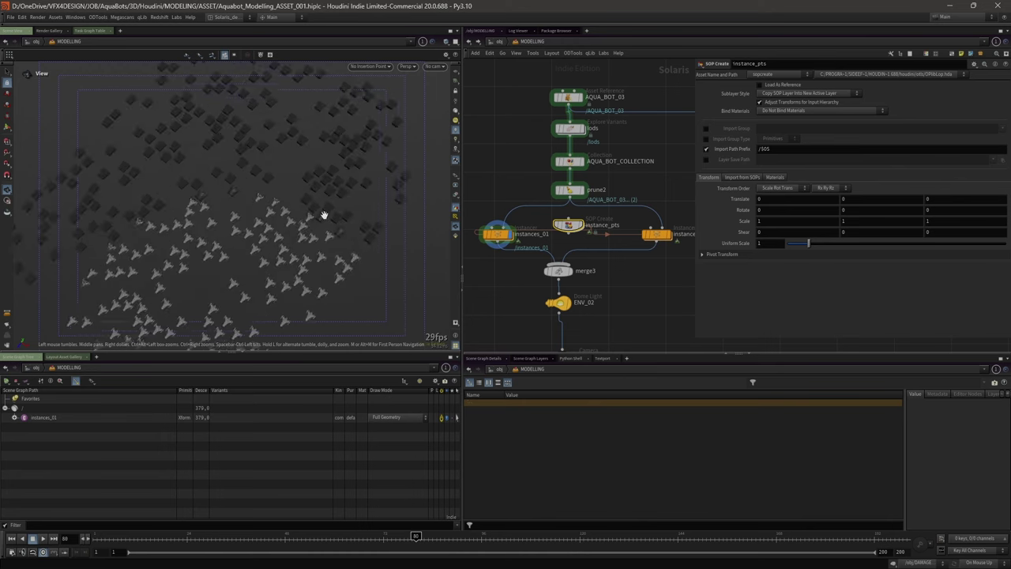
pyautogui.moveTo(323, 215); pyautogui.dragTo(229, 219)
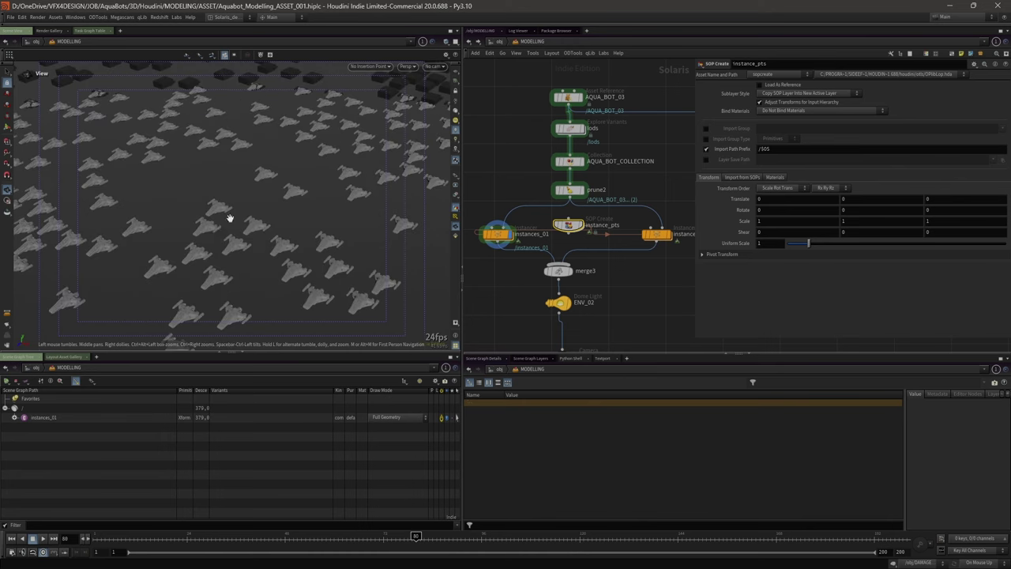
pyautogui.moveTo(230, 218); pyautogui.dragTo(401, 204, button='right')
pyautogui.moveTo(259, 220); pyautogui.dragTo(260, 229)
pyautogui.moveTo(260, 230); pyautogui.dragTo(303, 207, button='middle')
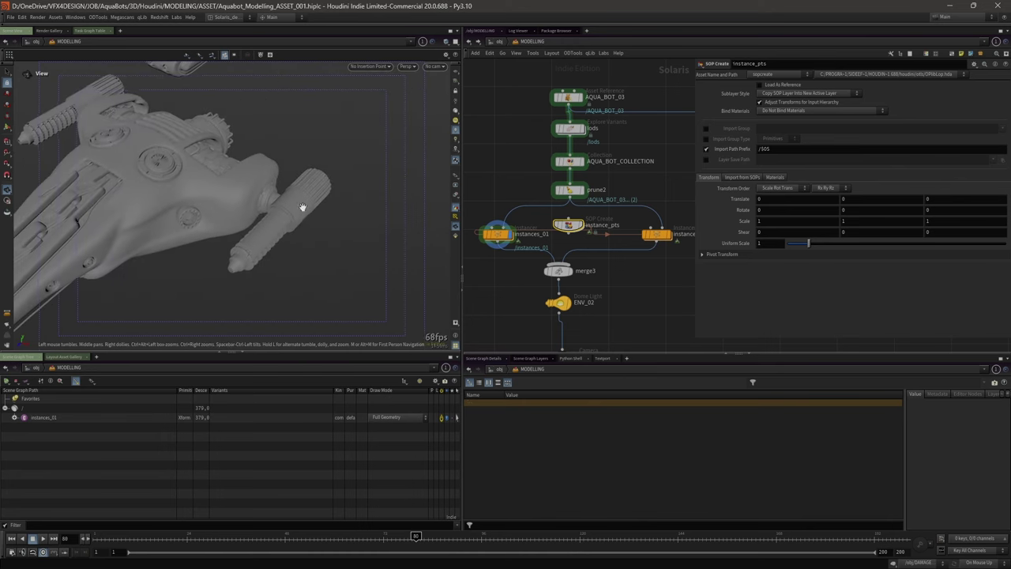
# - Display instances_02, inspect its damaged bot instances from several angles and widen the network view
pyautogui.click(666, 234)
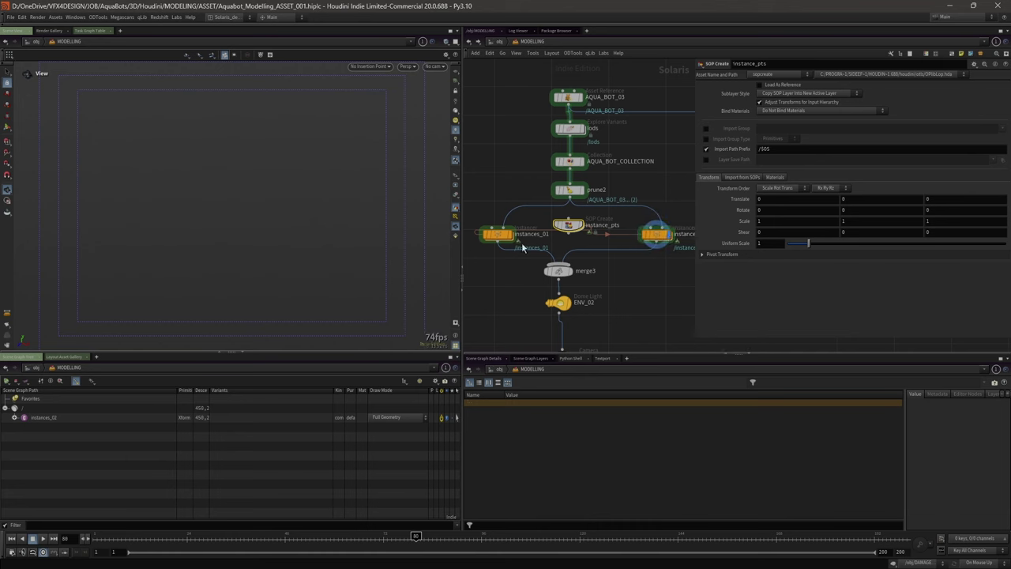
pyautogui.scroll(-3, 637, 278)
pyautogui.moveTo(274, 206); pyautogui.dragTo(377, 189, button='right')
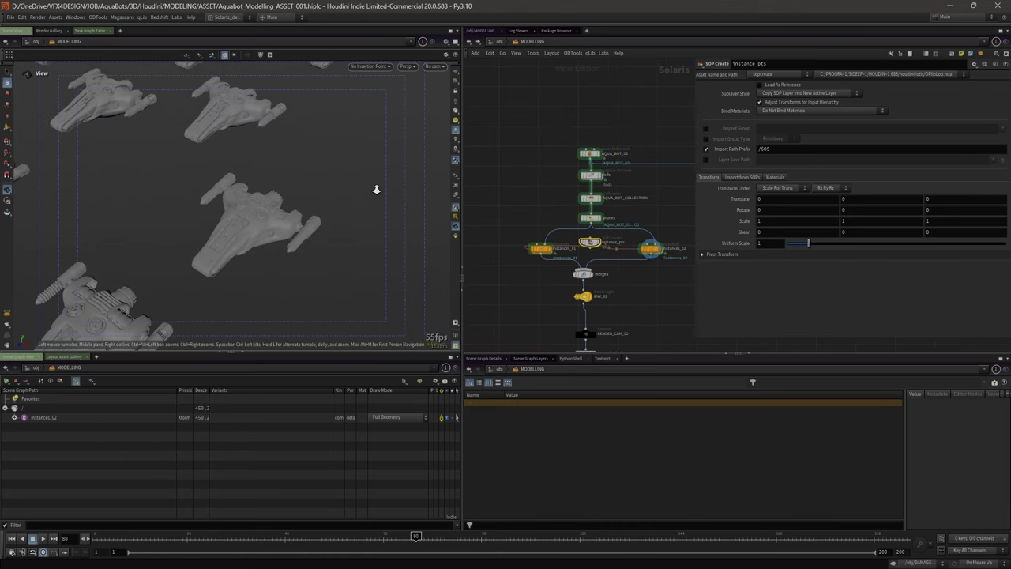
pyautogui.moveTo(263, 239); pyautogui.dragTo(331, 188, button='middle')
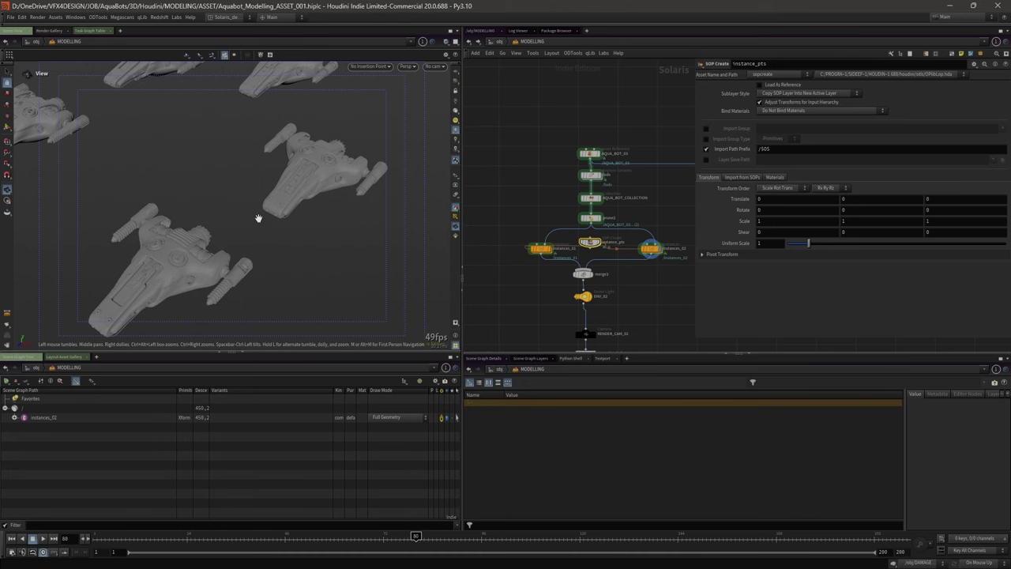
pyautogui.moveTo(269, 217); pyautogui.dragTo(296, 228, button='right')
pyautogui.moveTo(692, 303); pyautogui.dragTo(741, 303)
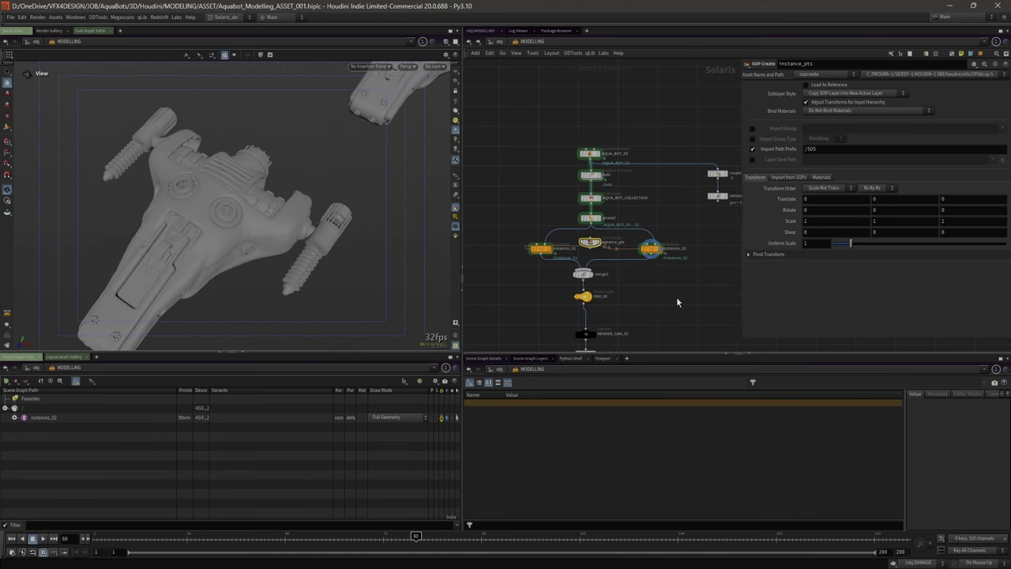
pyautogui.scroll(3, 642, 269)
pyautogui.scroll(-5, 192, 210)
pyautogui.moveTo(221, 208); pyautogui.dragTo(286, 196)
pyautogui.moveTo(331, 217); pyautogui.dragTo(312, 192, button='middle')
pyautogui.scroll(1, 583, 280)
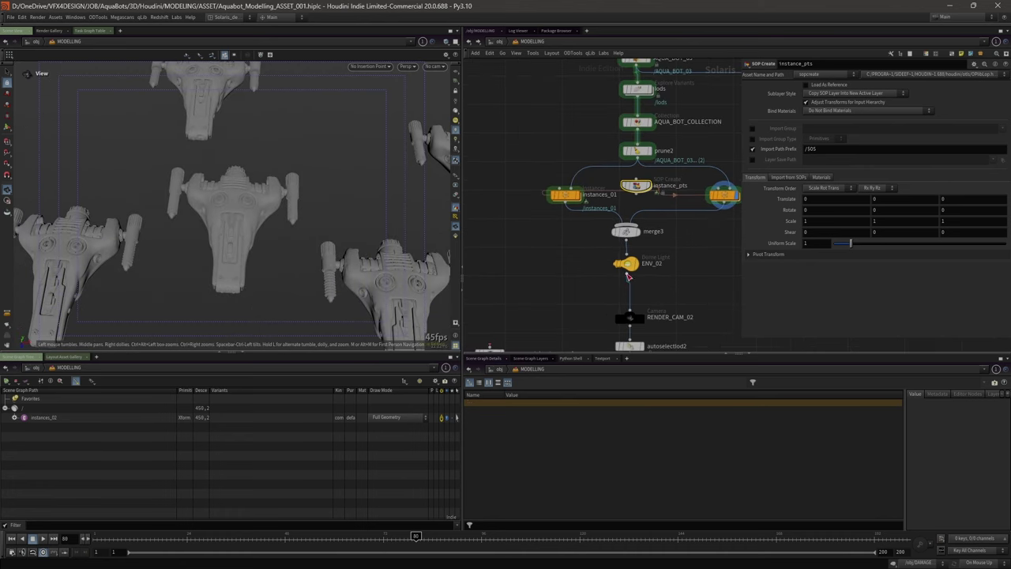
# - Display RENDER_CAM_02 below ENV_02, and select and display autoselectlod2 with its parameters
pyautogui.scroll(-1, 698, 266)
pyautogui.moveTo(698, 265); pyautogui.dragTo(633, 237, button='middle')
pyautogui.scroll(1, 623, 302)
pyautogui.scroll(-1, 647, 259)
pyautogui.scroll(2, 633, 235)
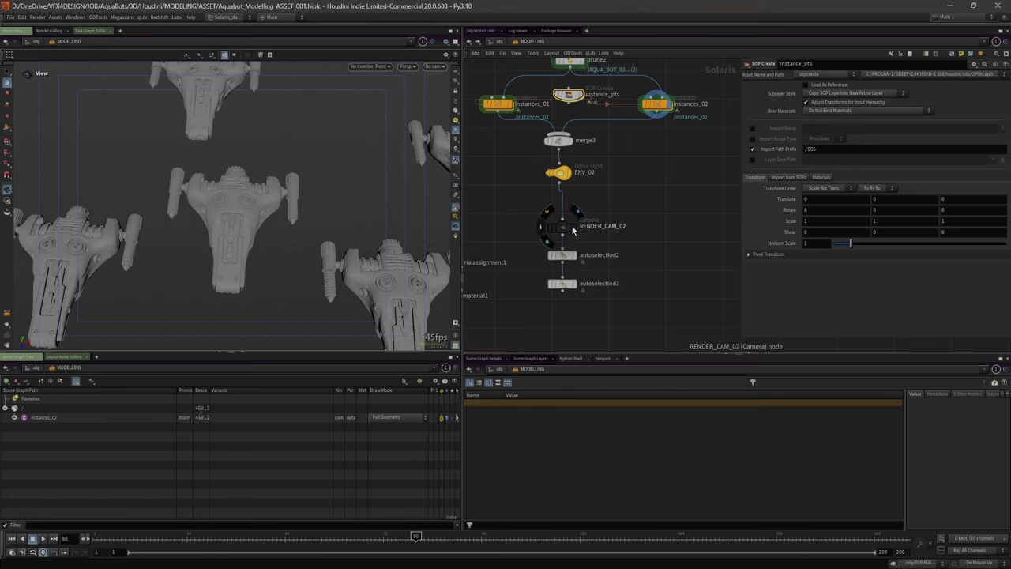
pyautogui.click(574, 230)
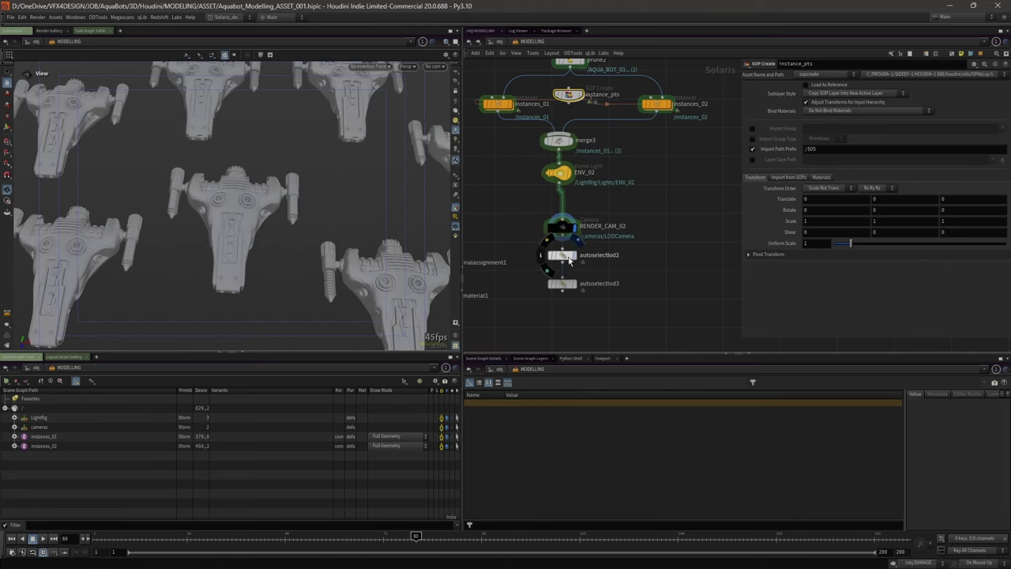
pyautogui.click(562, 270)
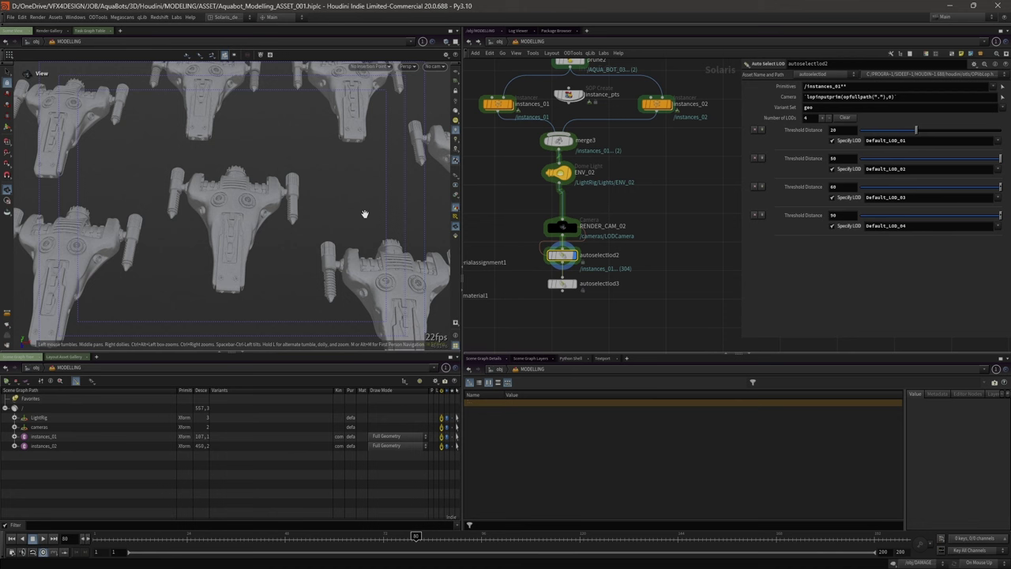
# - Set the viewport's display purpose to Preview and look over the whole bot formation at a low angle
pyautogui.moveTo(275, 221)
pyautogui.mouseDown(button='right')
pyautogui.moveTo(377, 205)
pyautogui.moveTo(246, 228)
pyautogui.mouseUp(button='right')
pyautogui.click(455, 175)
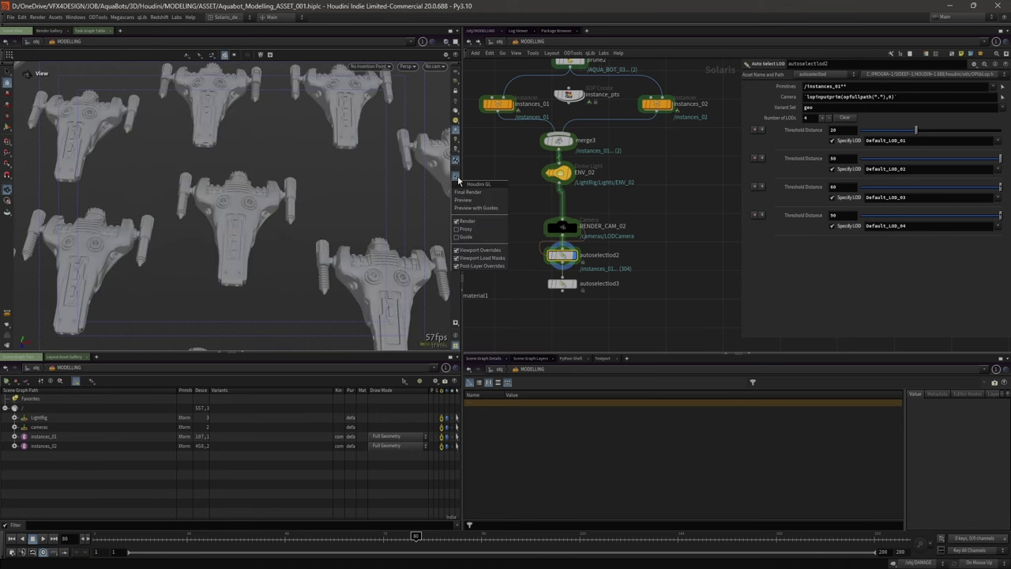
pyautogui.click(467, 201)
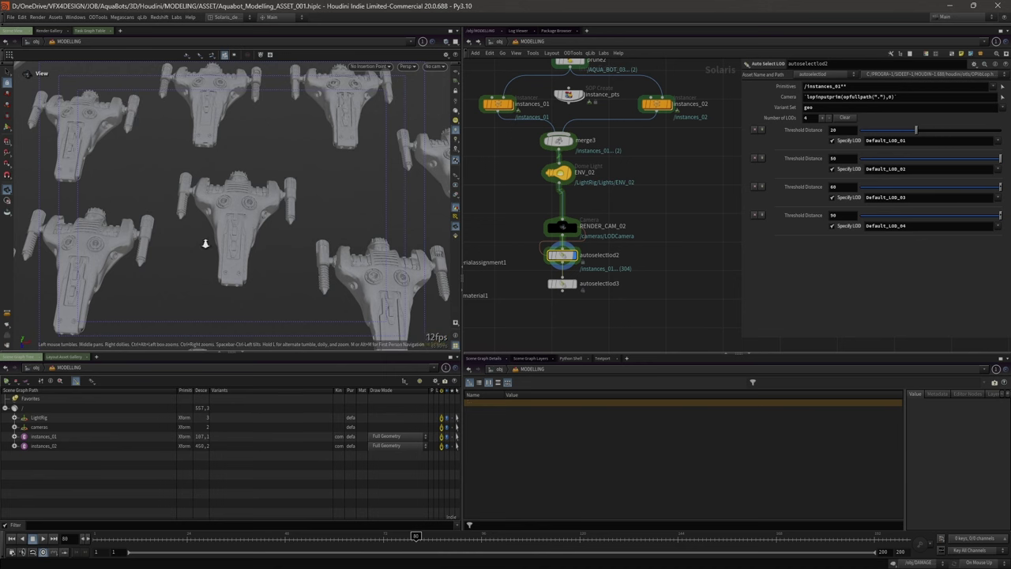
pyautogui.scroll(-5, 327, 228)
pyautogui.moveTo(328, 228); pyautogui.dragTo(408, 81)
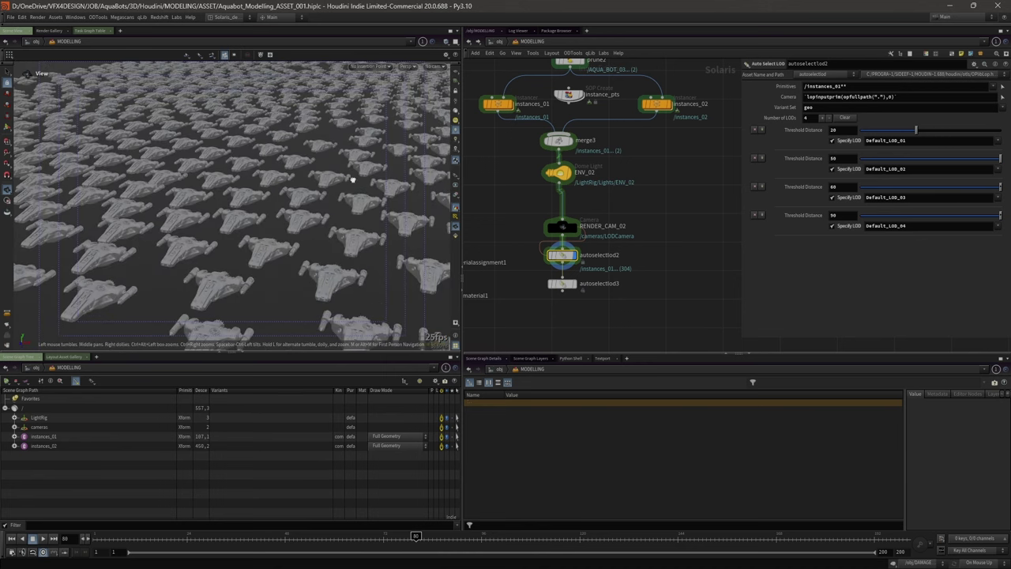
pyautogui.moveTo(352, 180); pyautogui.dragTo(419, 237)
# - Examine autoselectlod2's threshold distances and expand instances_01 in the scene graph to check each instance's LOD variant
pyautogui.moveTo(585, 309); pyautogui.dragTo(603, 305, button='middle')
pyautogui.scroll(2, 598, 306)
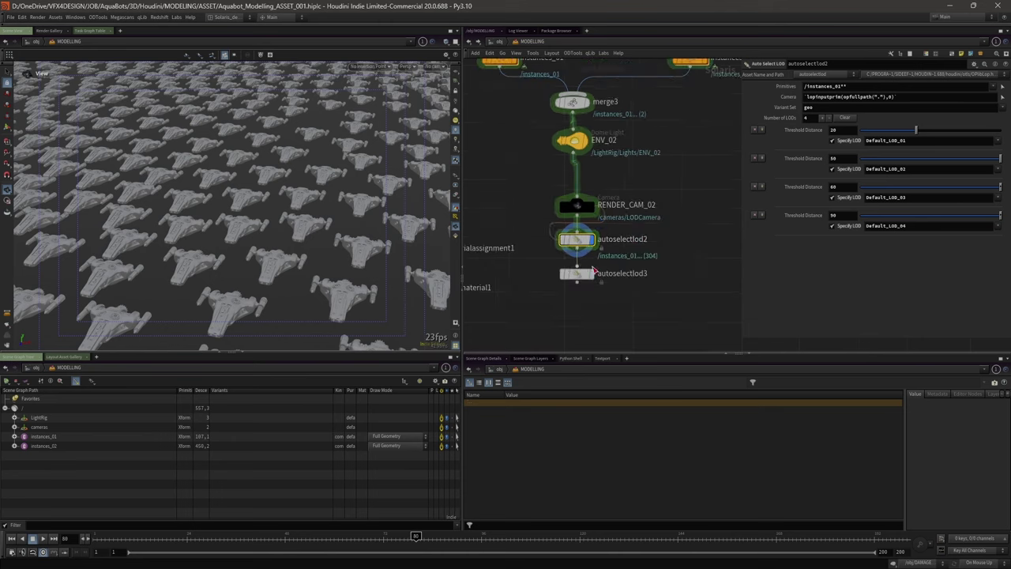
pyautogui.moveTo(590, 263)
pyautogui.moveTo(517, 174); pyautogui.dragTo(533, 202, button='middle')
pyautogui.moveTo(605, 270)
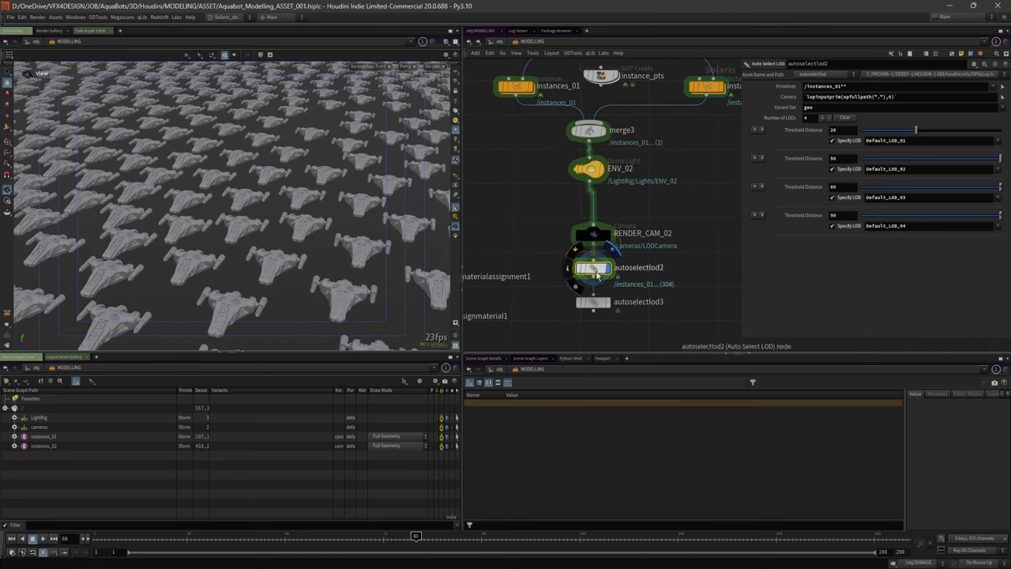
pyautogui.click(598, 273)
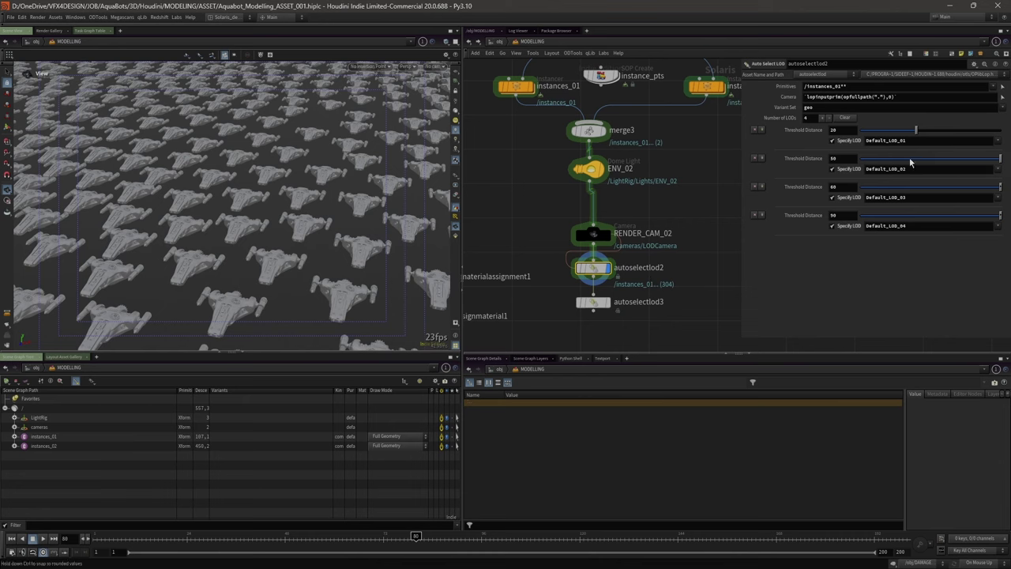
pyautogui.click(15, 437)
pyautogui.scroll(-5, 305, 448)
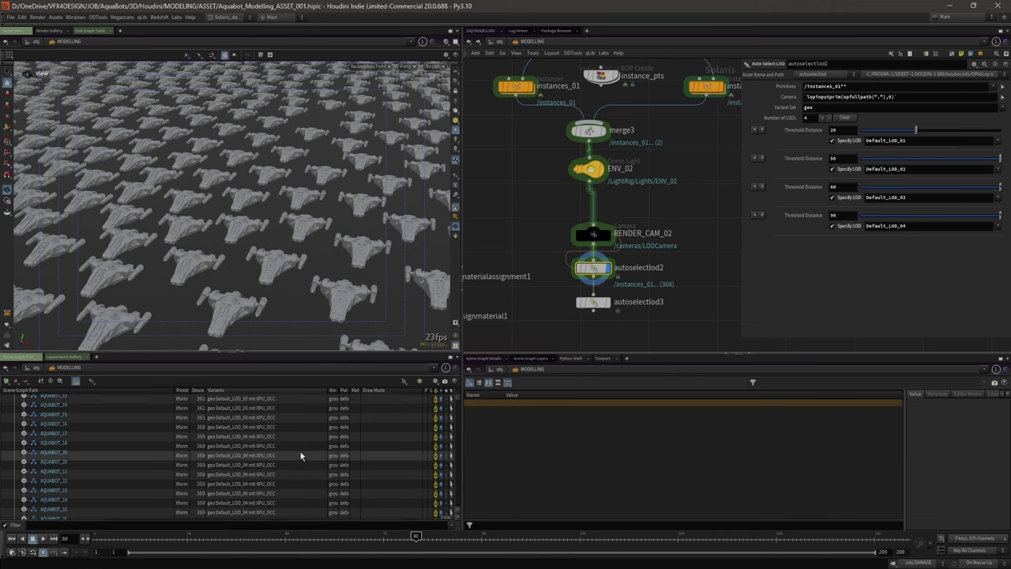
# - Select and display autoselectlod3 and look through the /cameras/LODCamera camera
pyautogui.moveTo(609, 309)
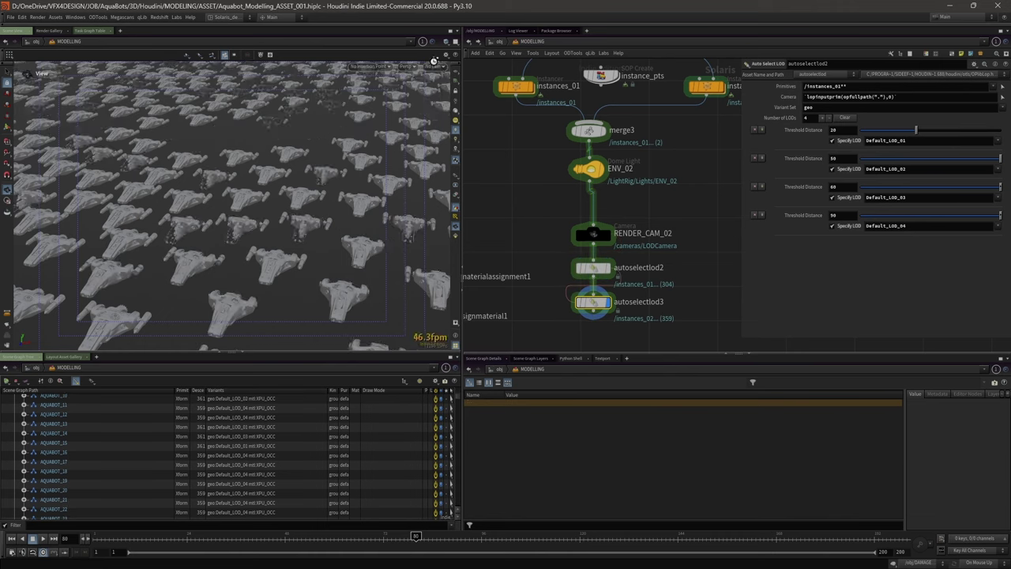
pyautogui.click(439, 69)
pyautogui.click(447, 76)
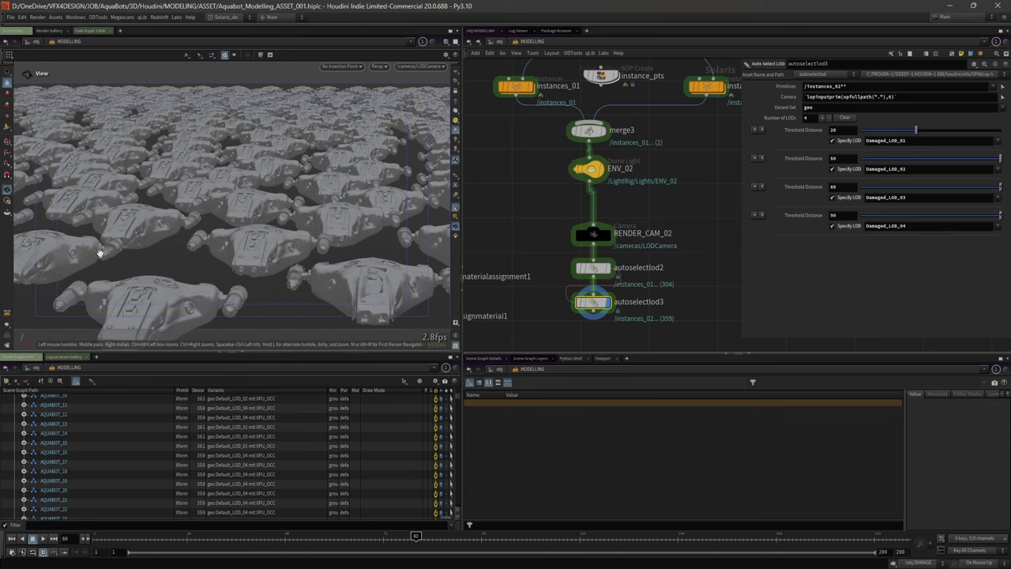
# - Preview the LODCamera view with the Karma XPU renderer and switch the viewport back to Houdini GL
pyautogui.click(386, 68)
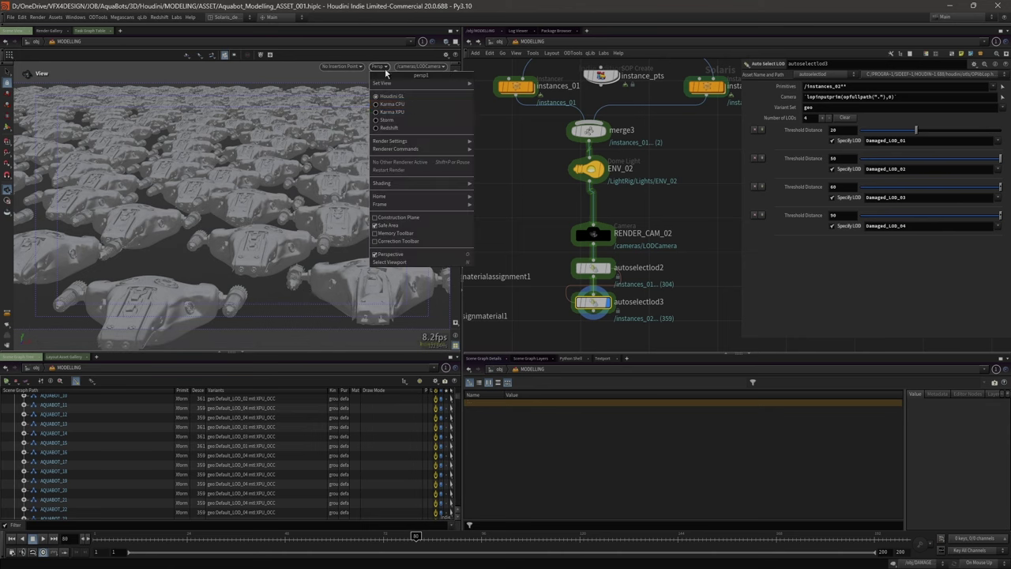
pyautogui.click(395, 108)
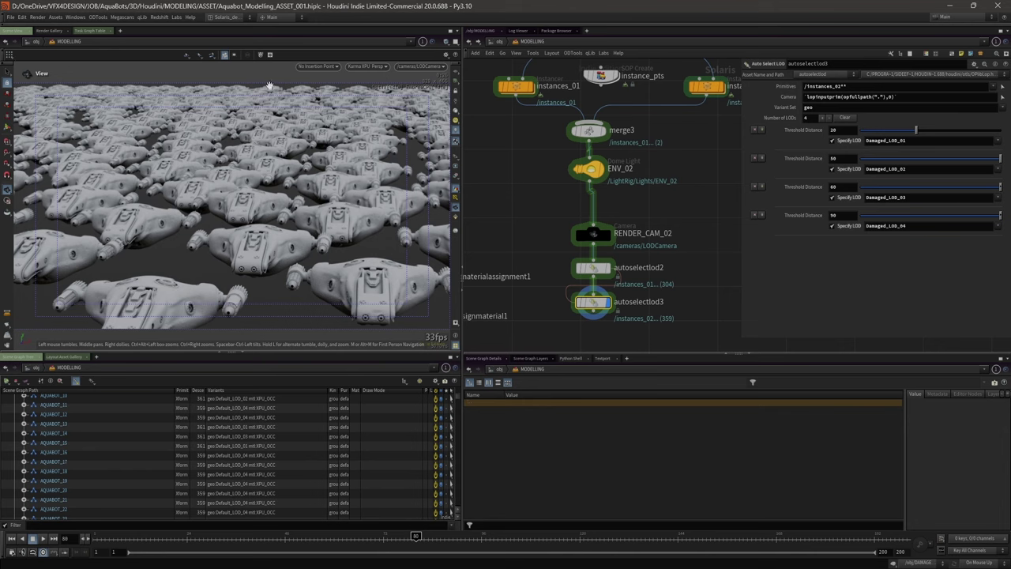
pyautogui.click(368, 66)
pyautogui.click(385, 100)
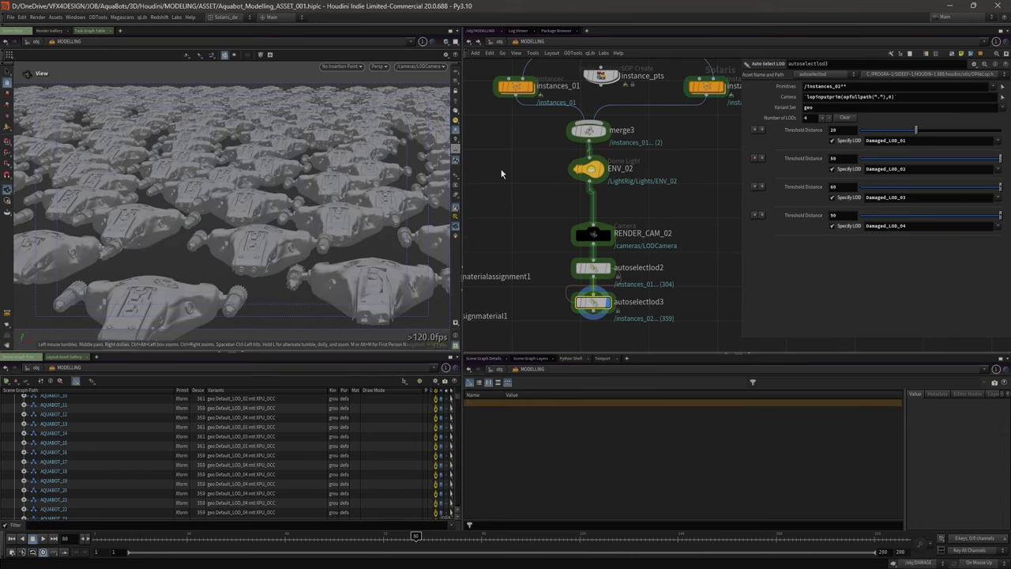